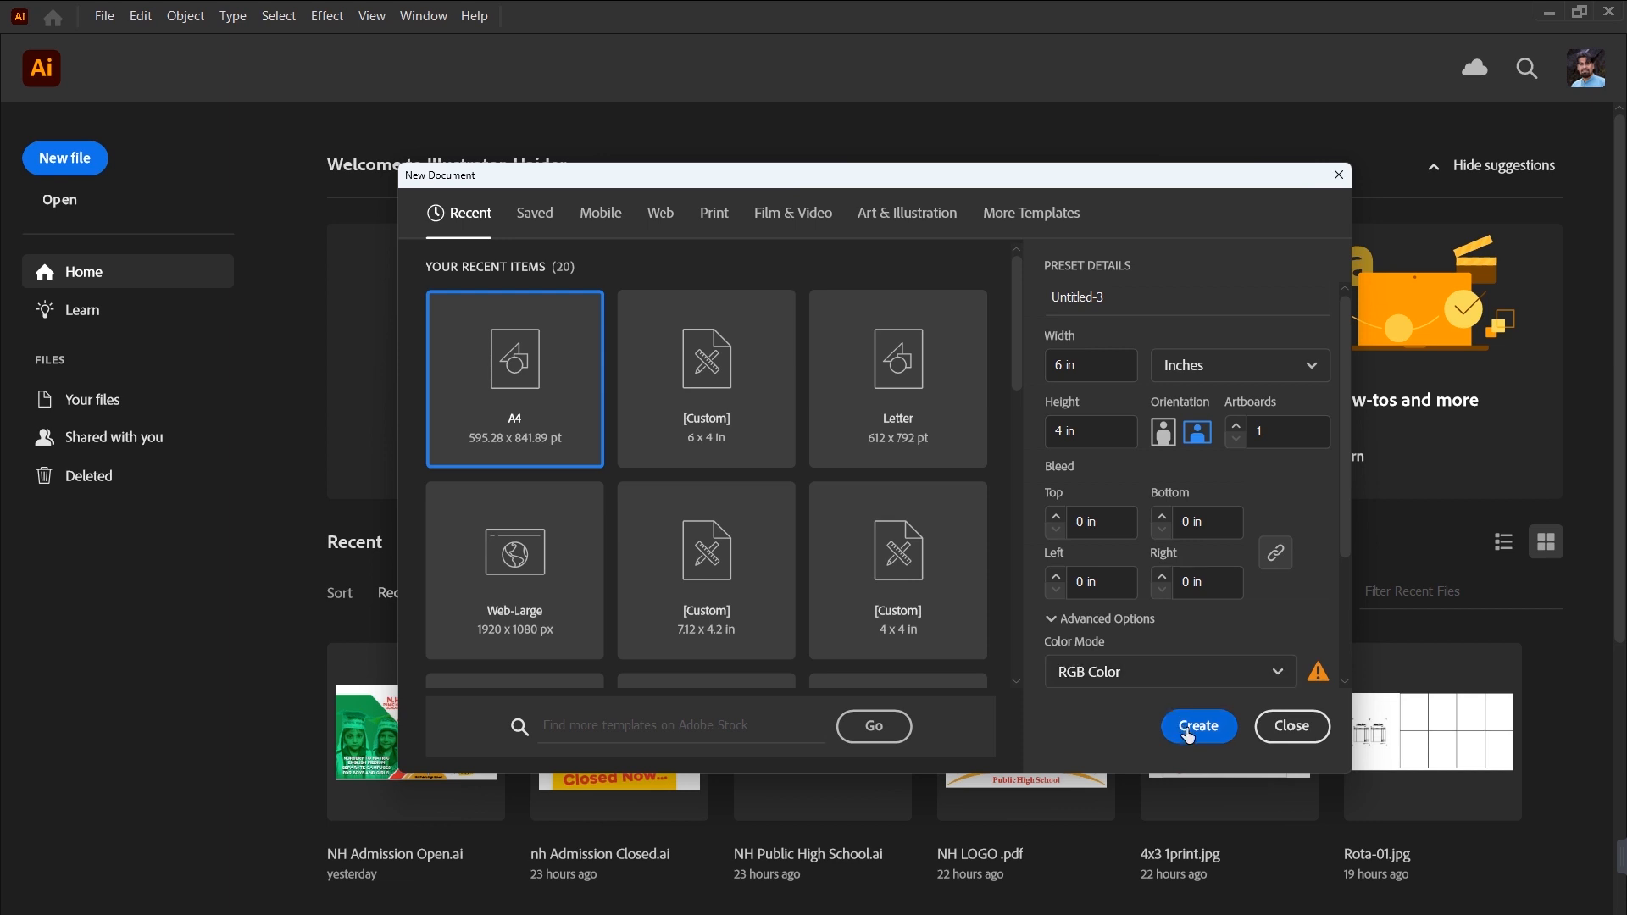
# Create a 6 × 4 in landscape RGB document and add a 6 × 4 in rectangle centred over the artboard.
pyautogui.click(1195, 734)
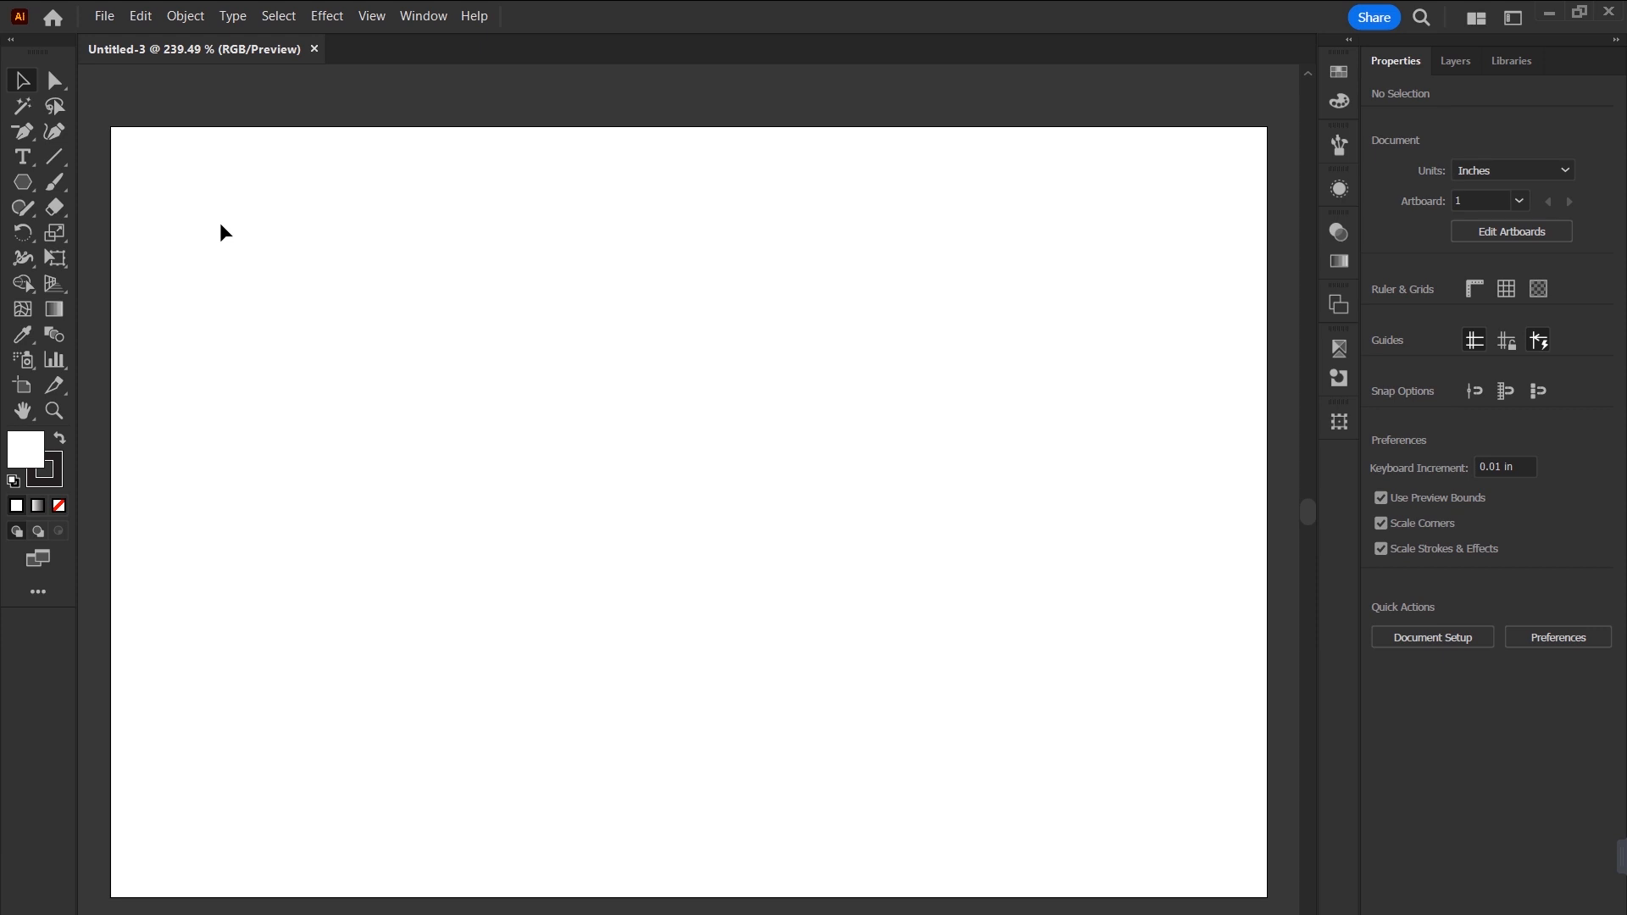
pyautogui.click(23, 183)
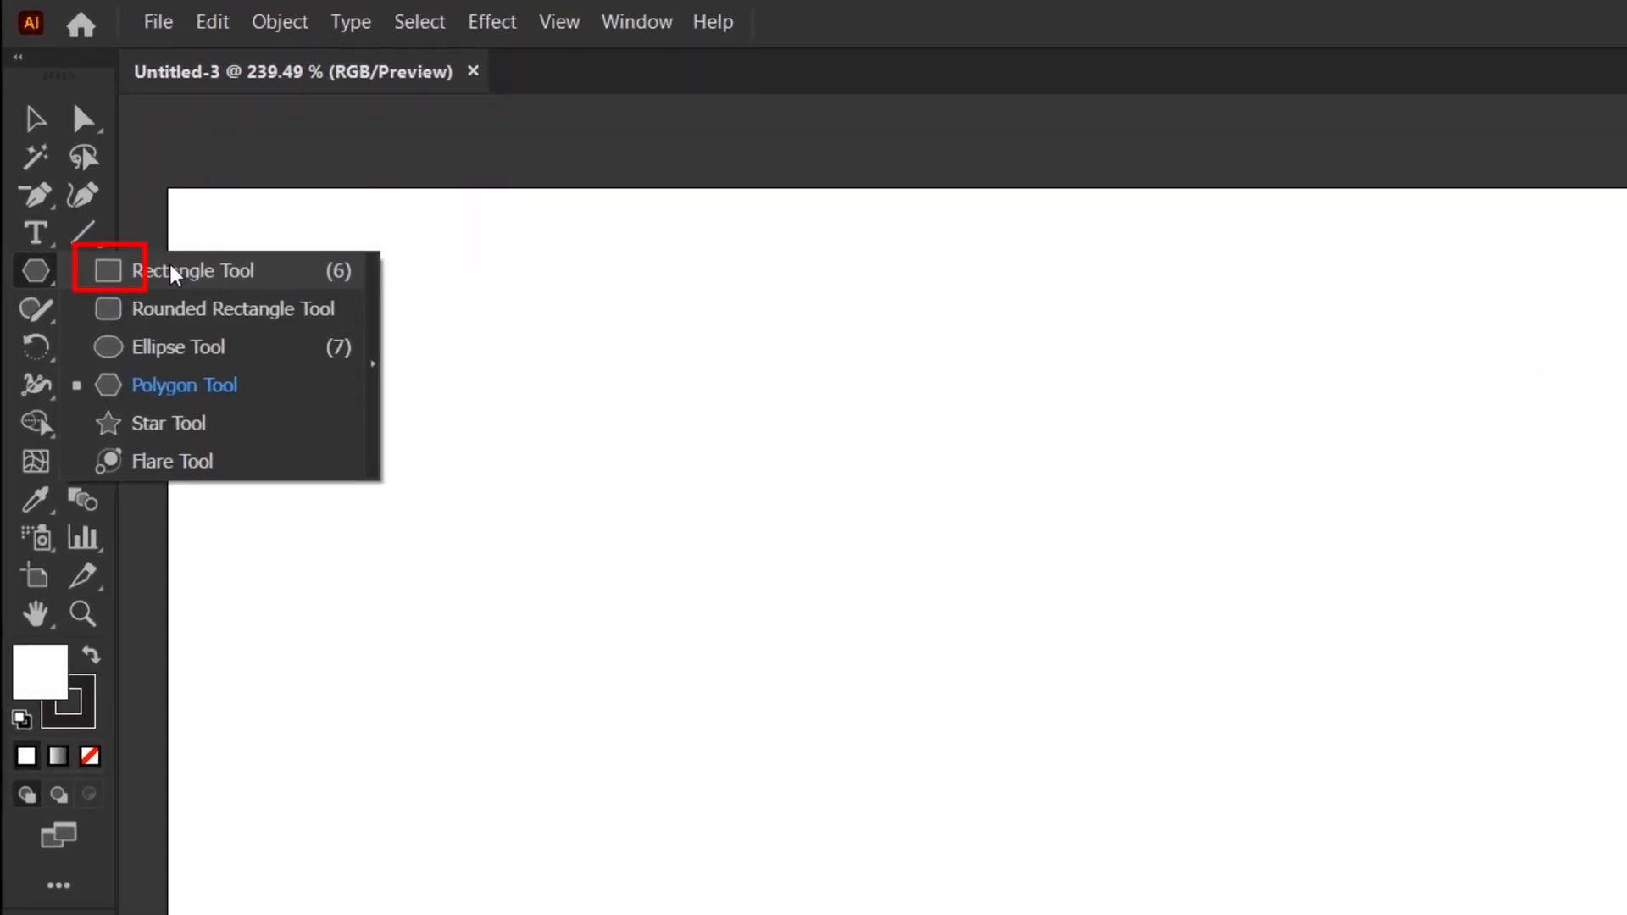
pyautogui.click(172, 274)
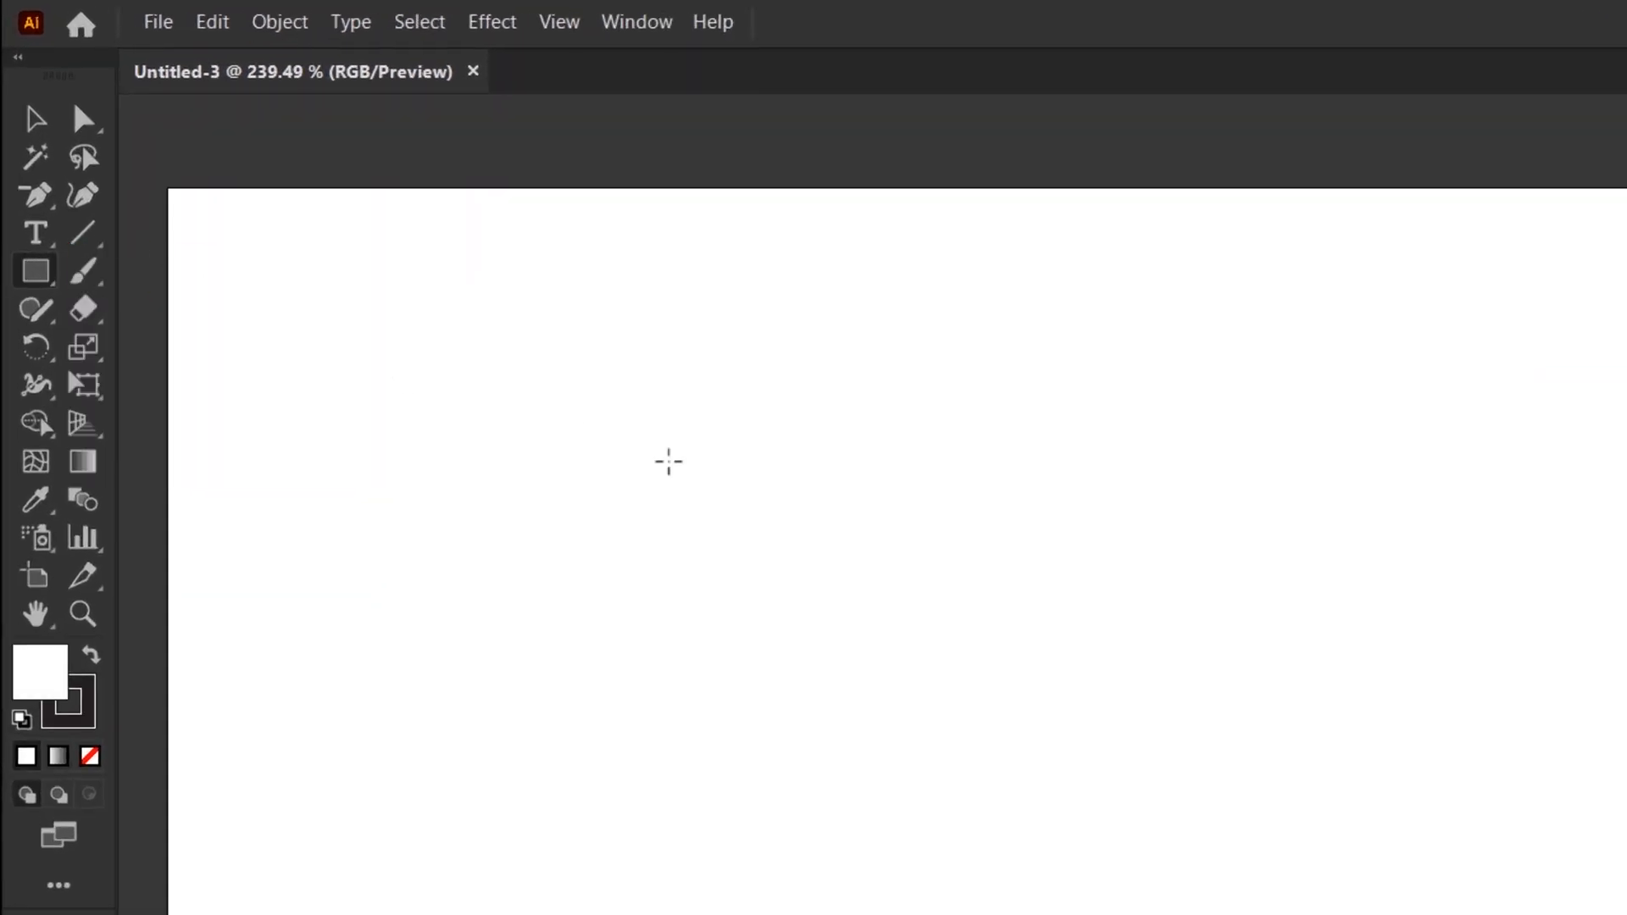
pyautogui.click(679, 531)
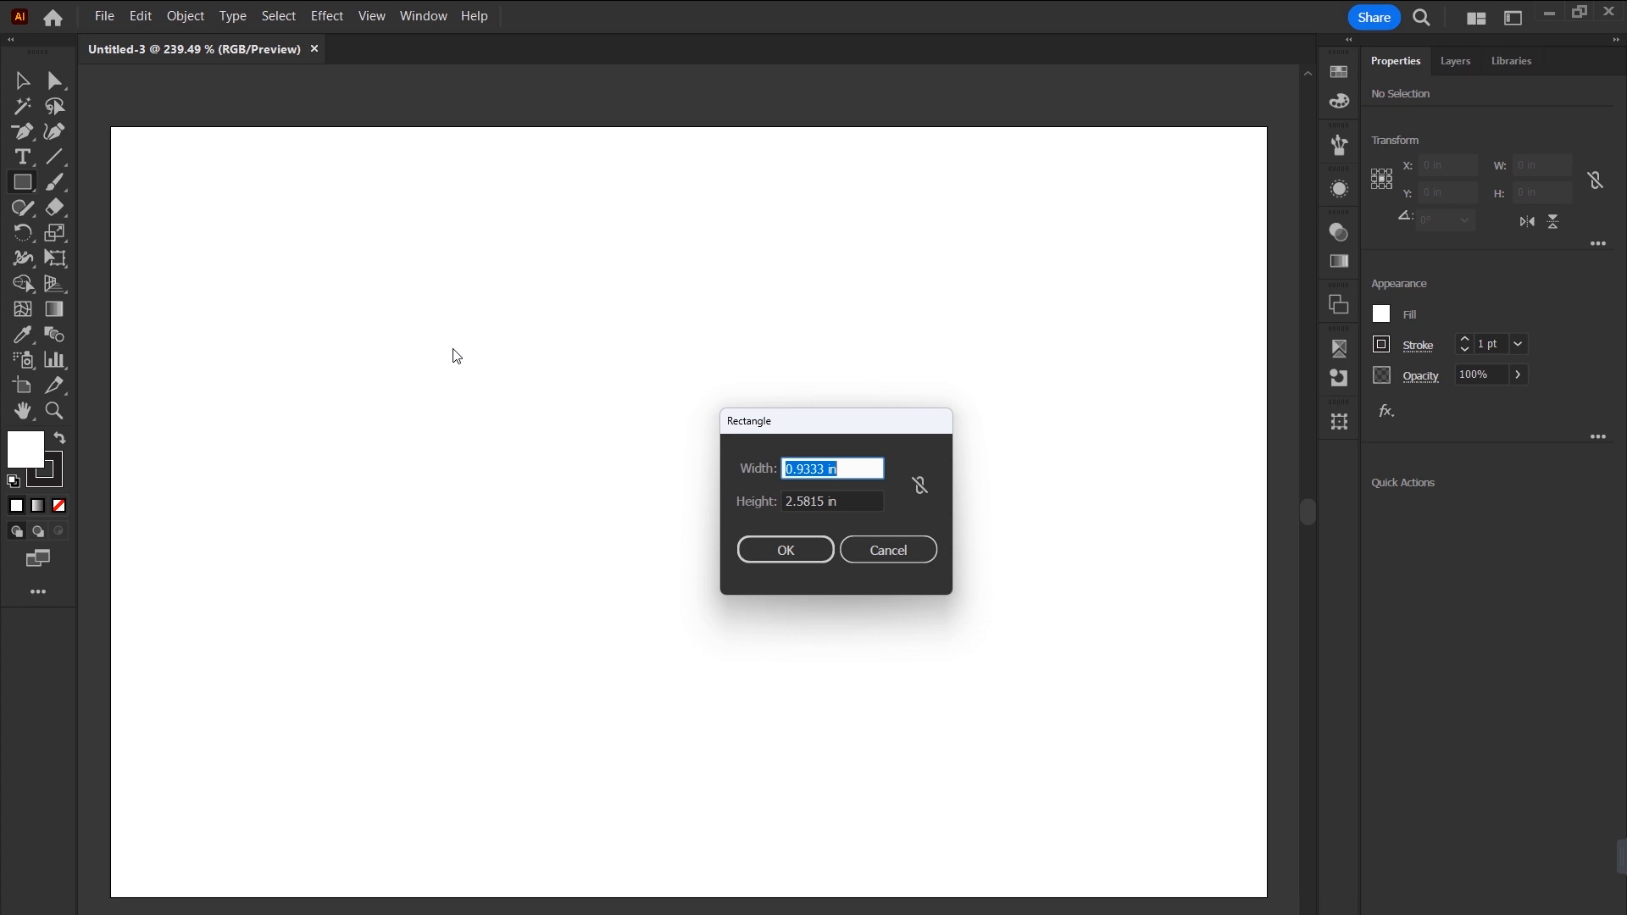
pyautogui.write('6')
pyautogui.press('Tab')
pyautogui.write('4')
pyautogui.press('Return')
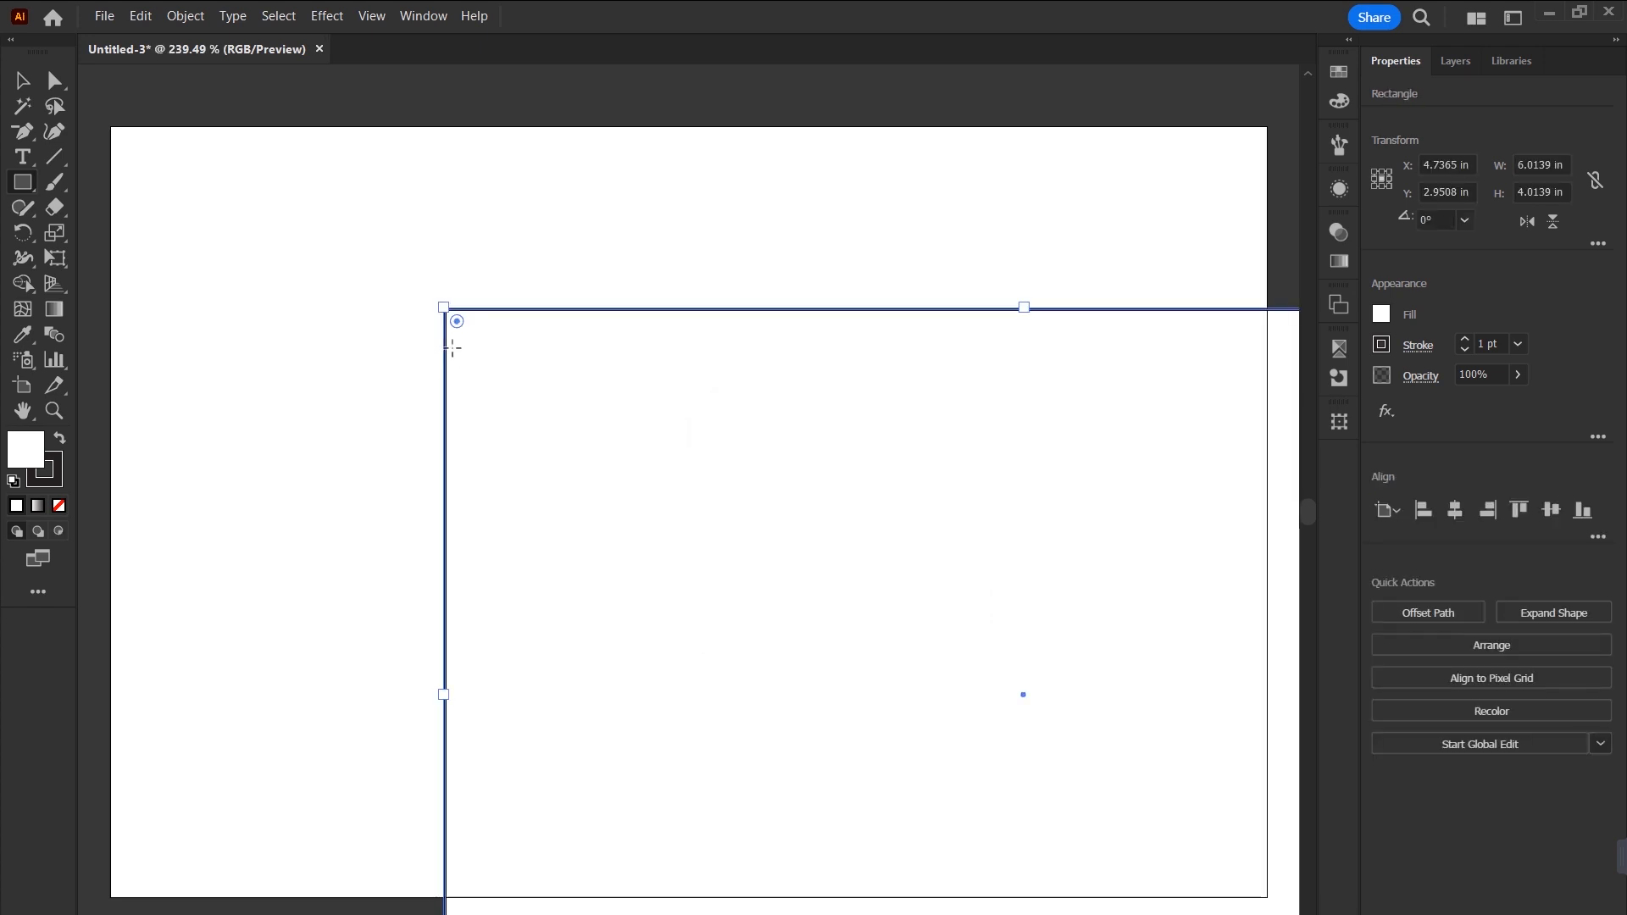
pyautogui.press('F2')
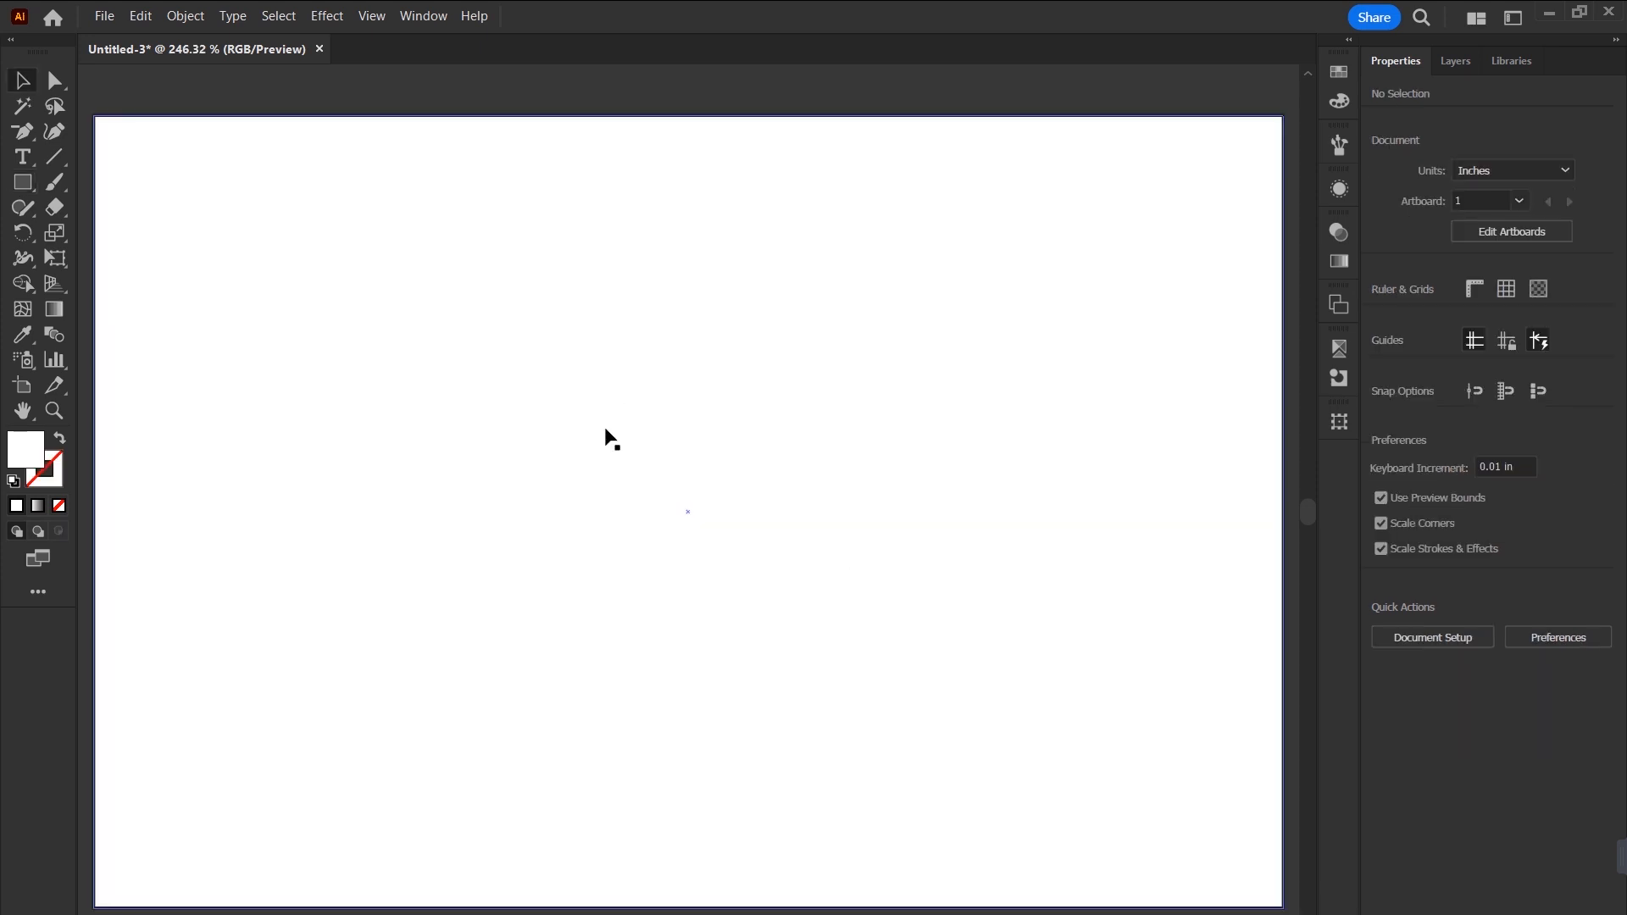
# Fill the artboard rectangle with a linear white-to-black gradient running vertically from its upper edge to its lower edge.
pyautogui.hotkey('ctrl', '-')
pyautogui.hotkey('ctrl', '-')
pyautogui.press('z')
pyautogui.moveTo(396, 369); pyautogui.dragTo(389, 424)
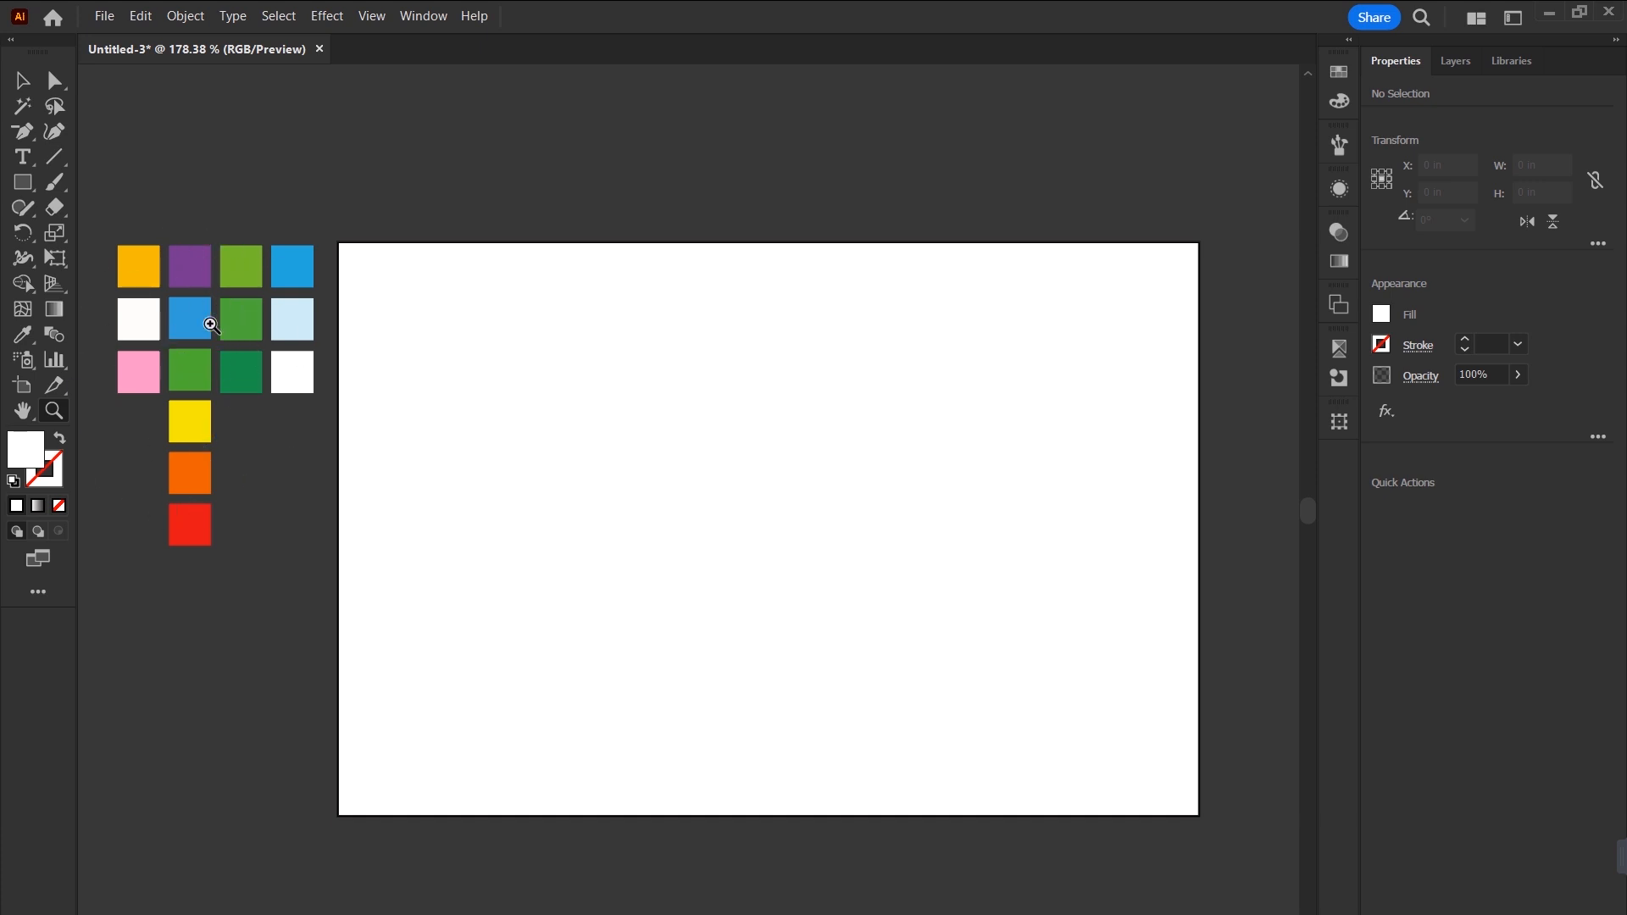
pyautogui.click(23, 80)
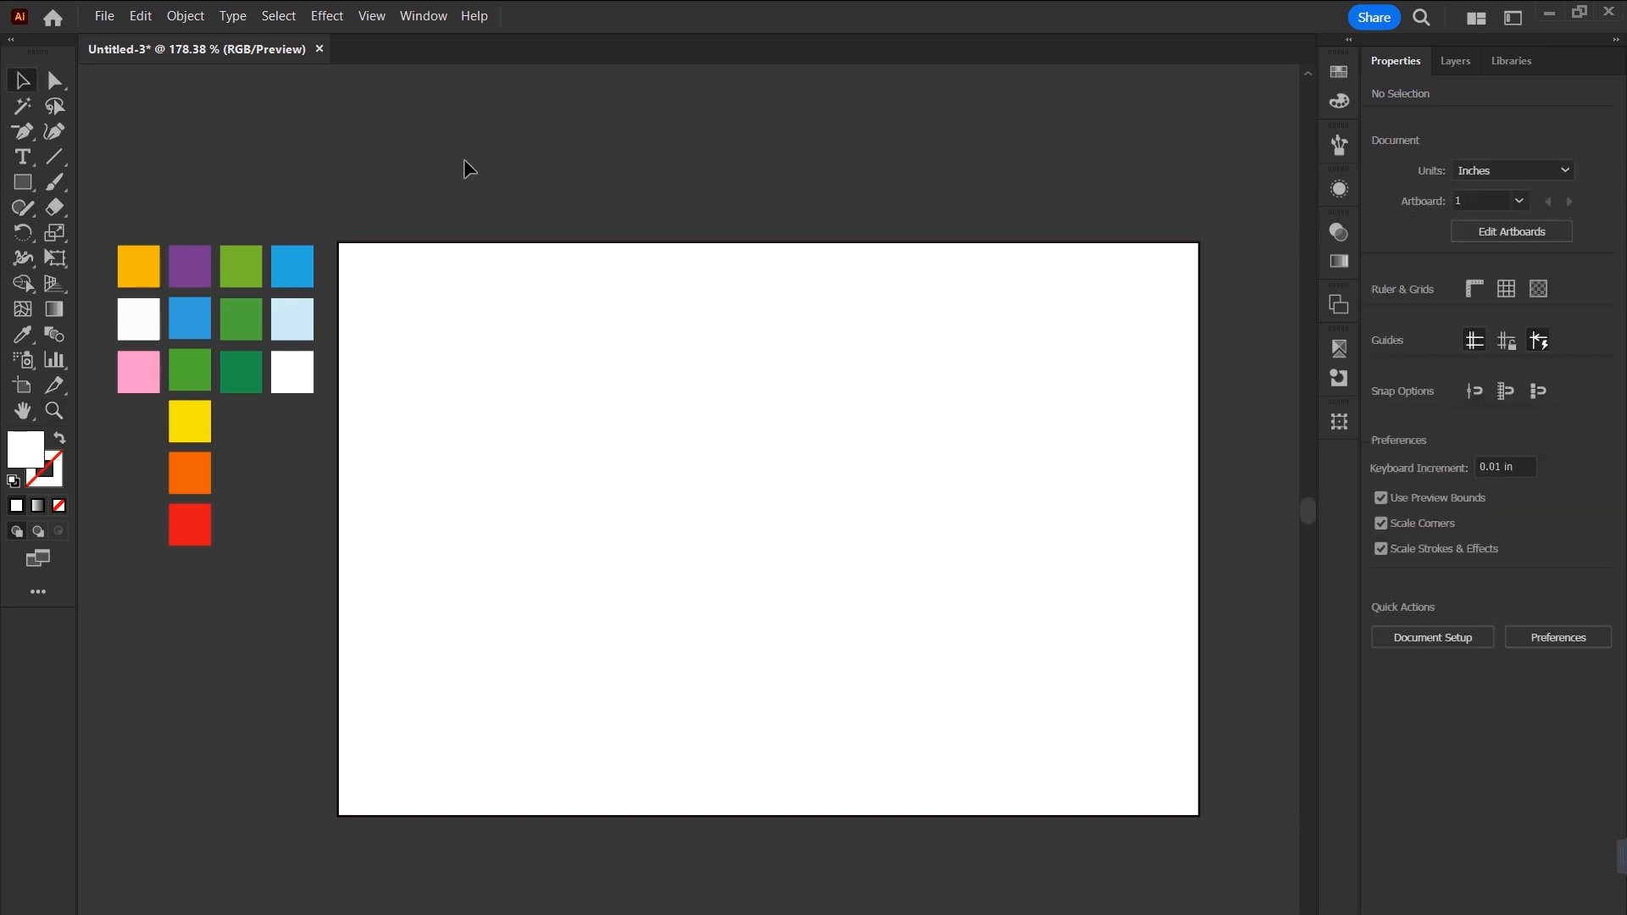
pyautogui.click(713, 432)
pyautogui.click(53, 308)
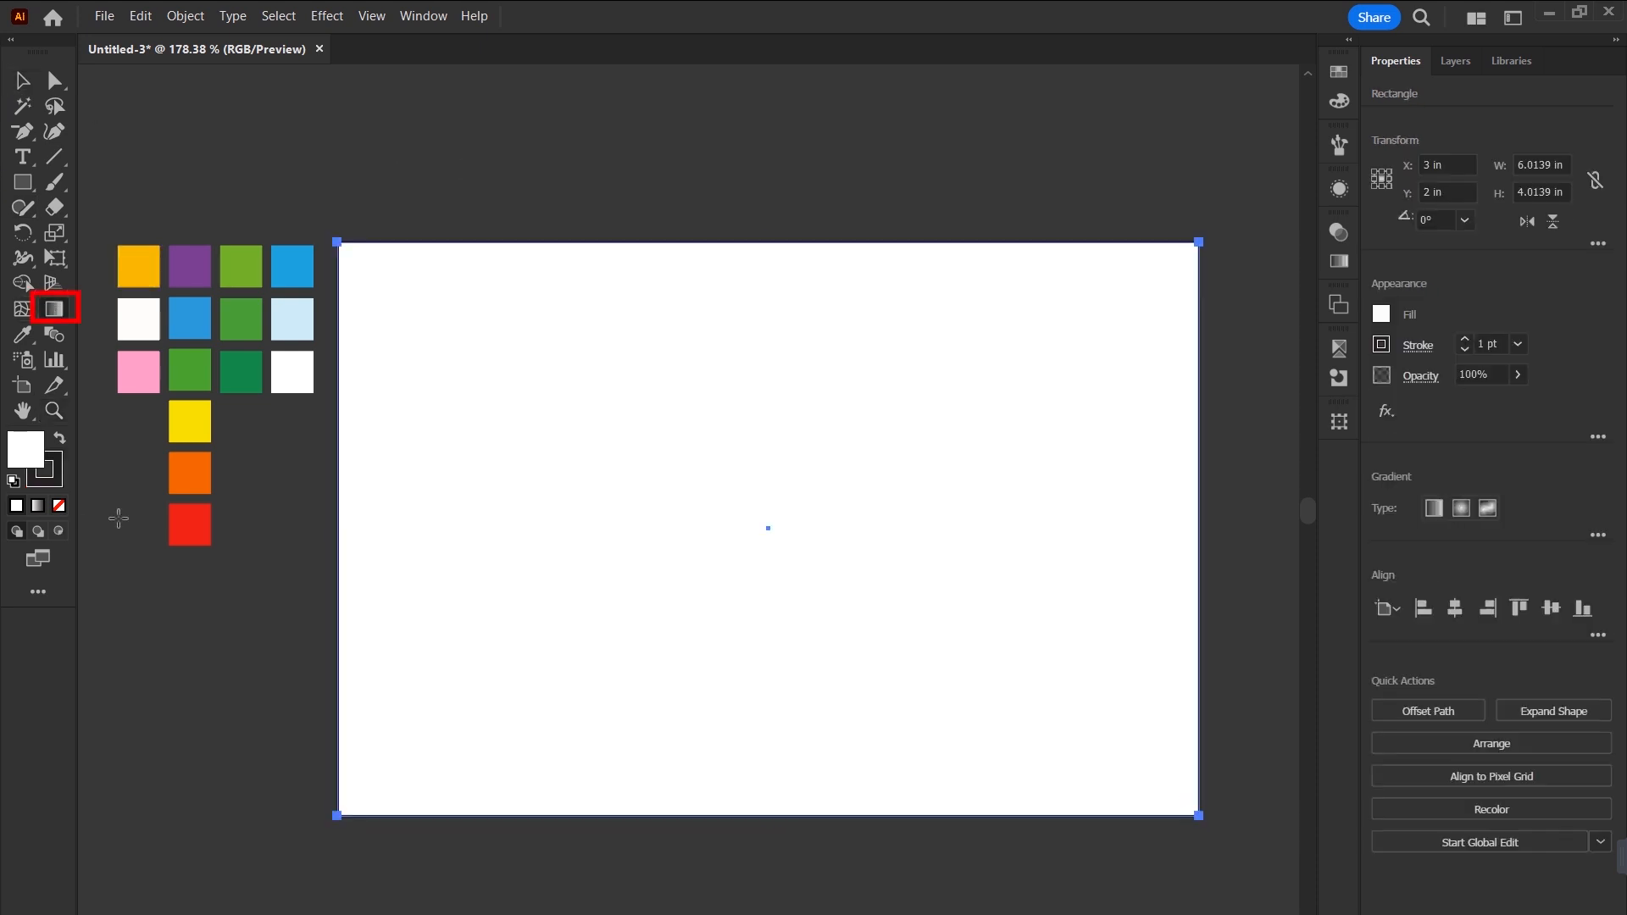
pyautogui.click(44, 505)
pyautogui.moveTo(755, 242); pyautogui.dragTo(767, 819)
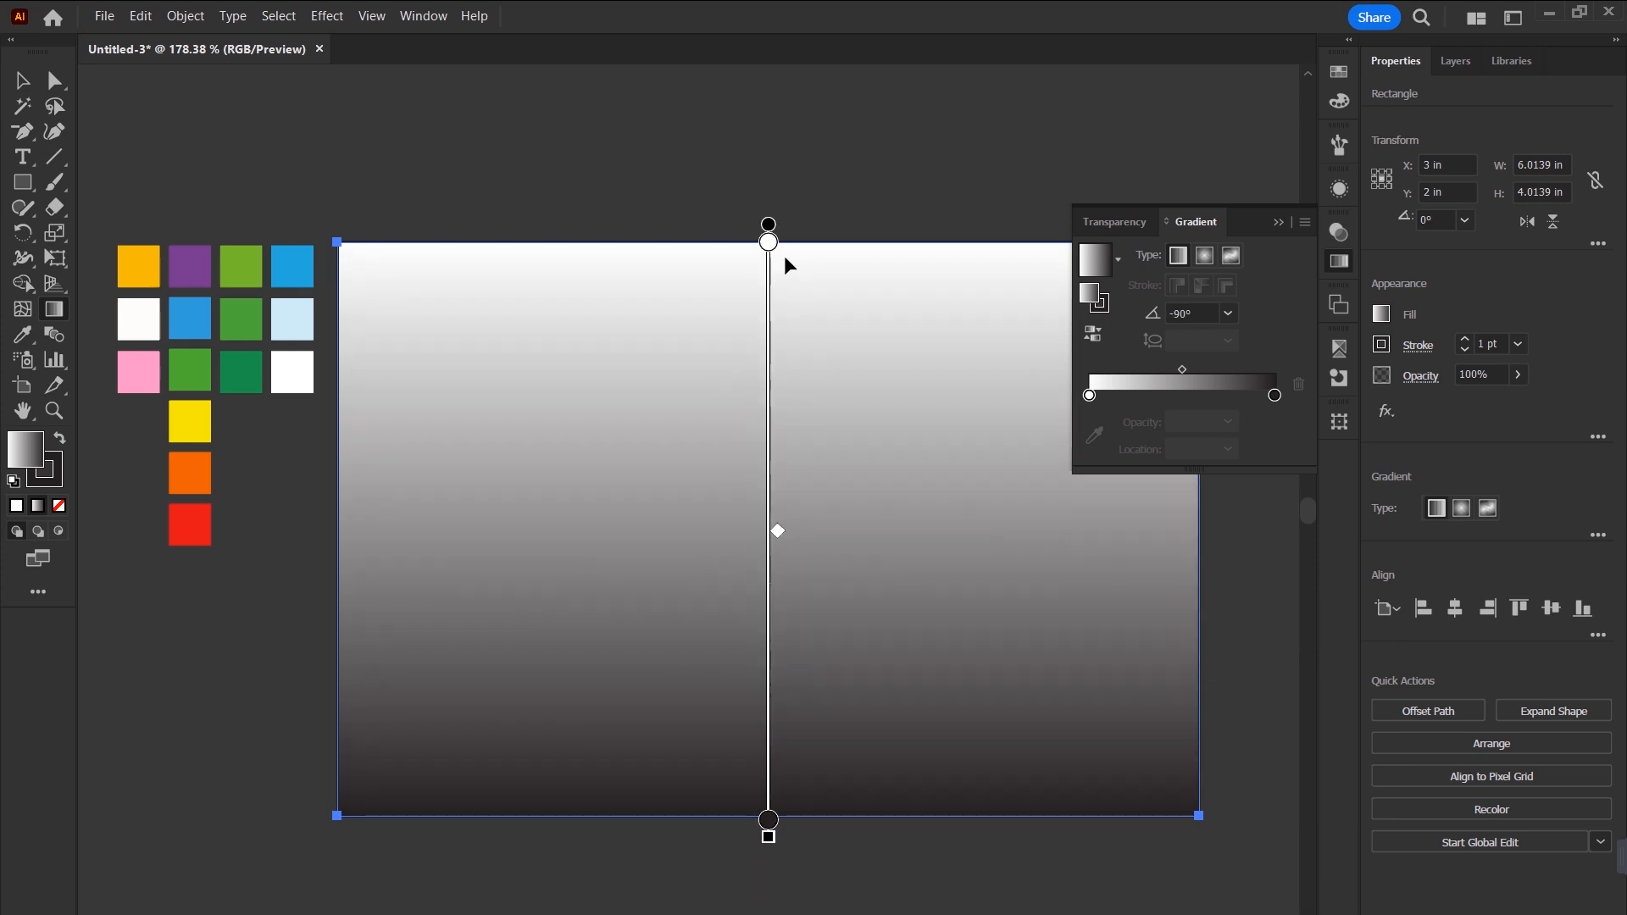
# Recolour the rectangle's gradient from bright sky blue at the upper stop to pale blue at the lower stop, sampling the palette swatches.
pyautogui.click(771, 245)
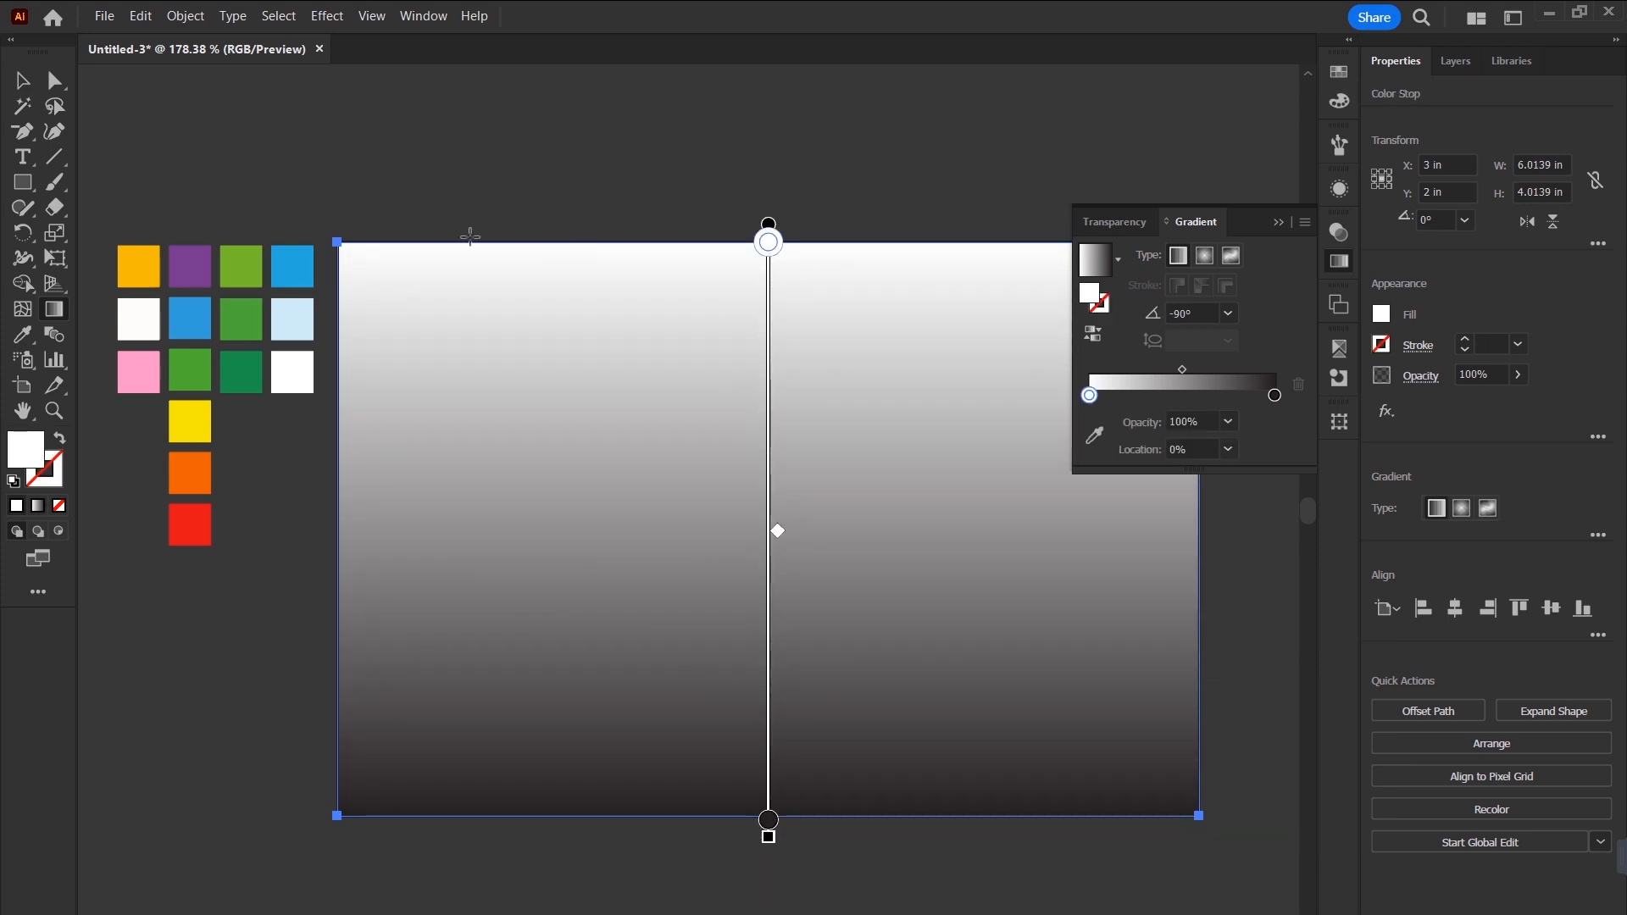
pyautogui.press('i')
pyautogui.click(292, 266)
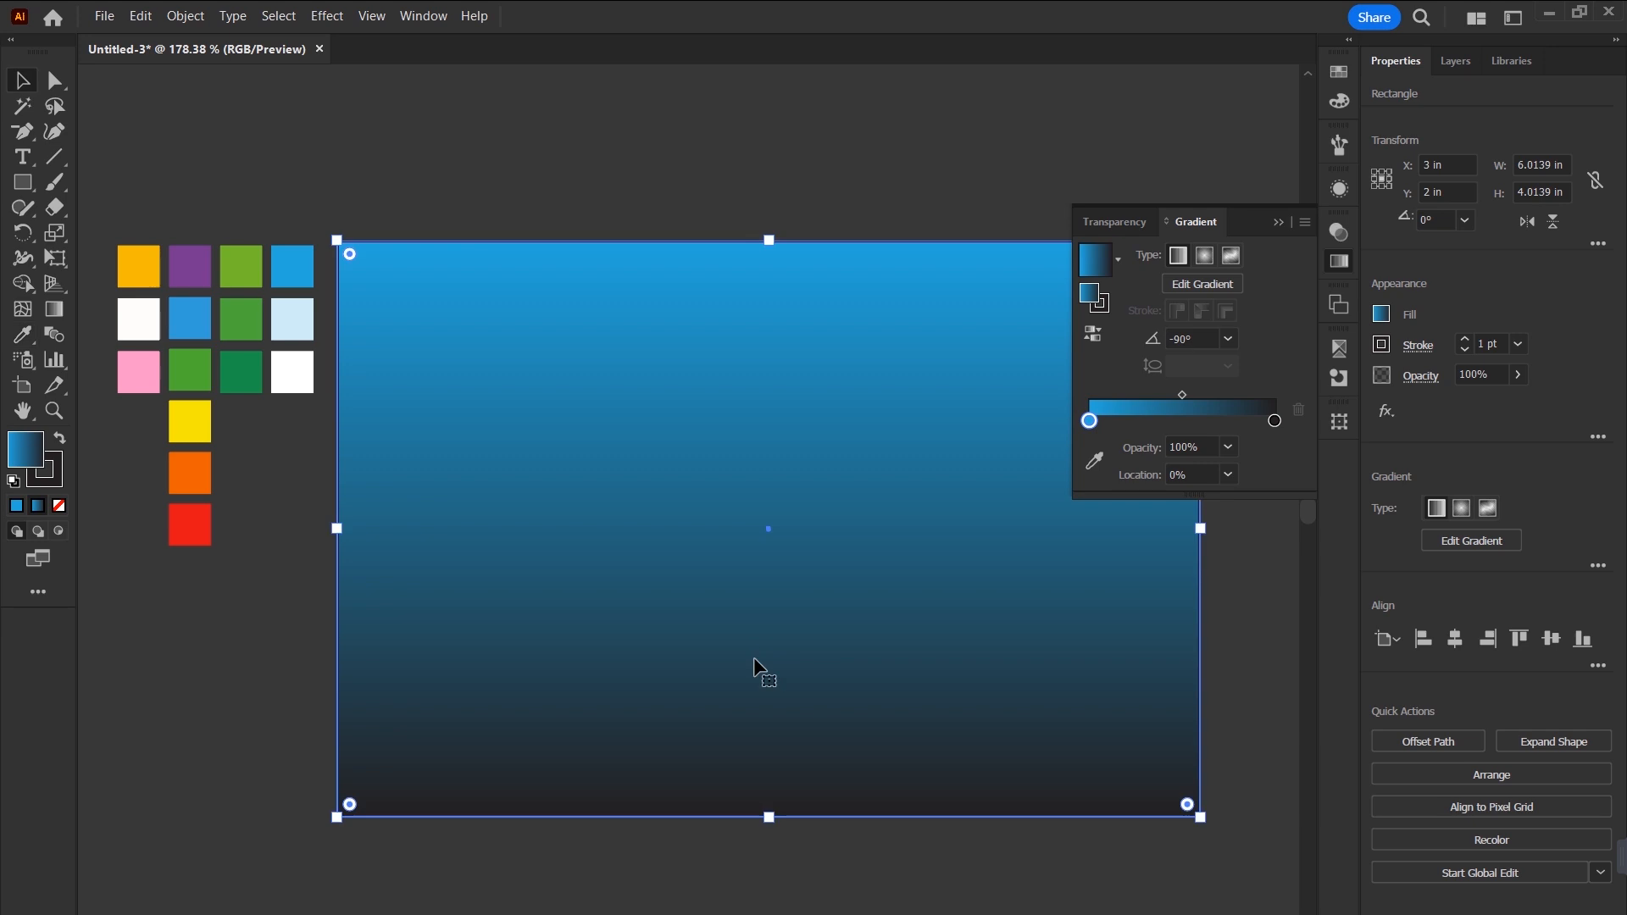
pyautogui.press('g')
pyautogui.click(767, 820)
pyautogui.press('i')
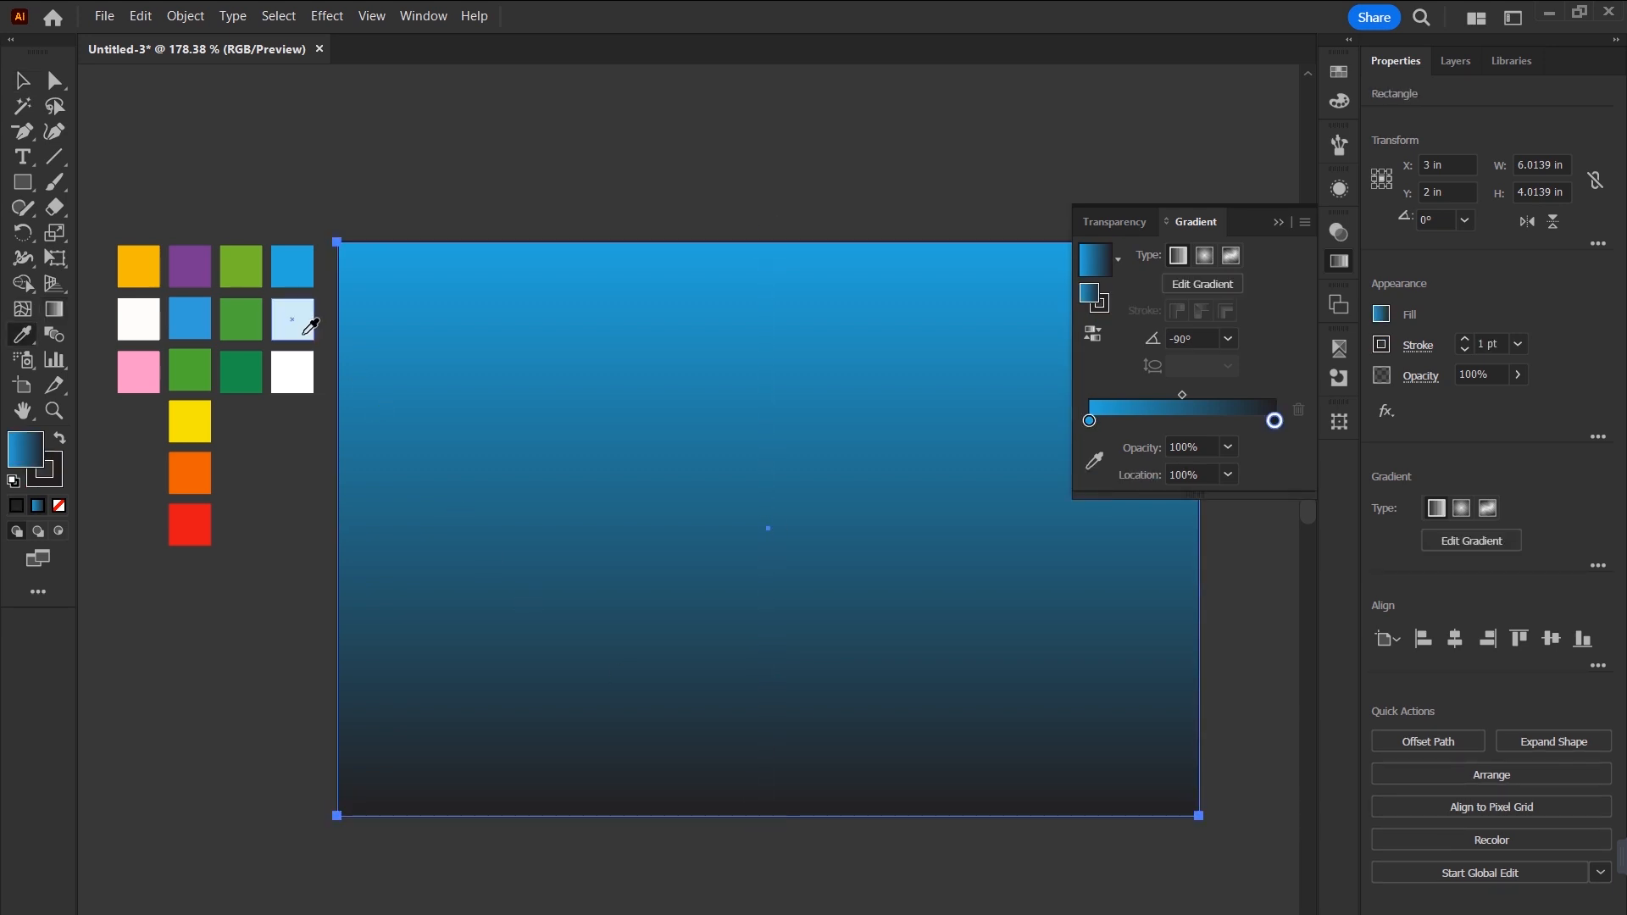
pyautogui.click(303, 331)
pyautogui.press('v')
pyautogui.click(544, 193)
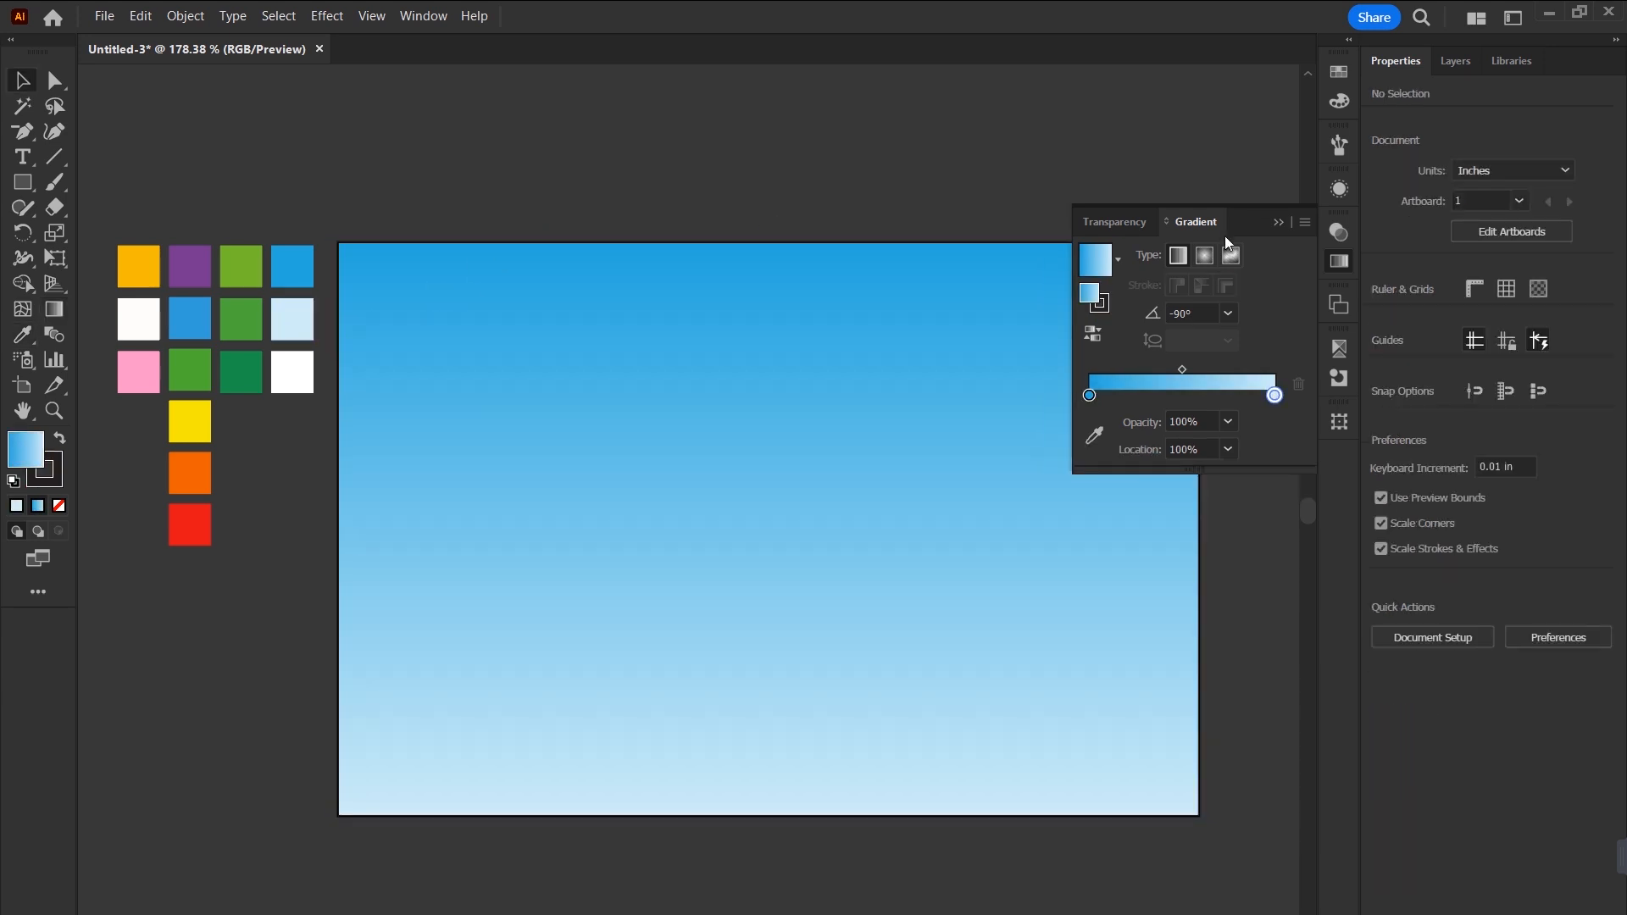
pyautogui.click(1275, 221)
# Remove the stroke from the blue gradient background rectangle.
pyautogui.click(1029, 296)
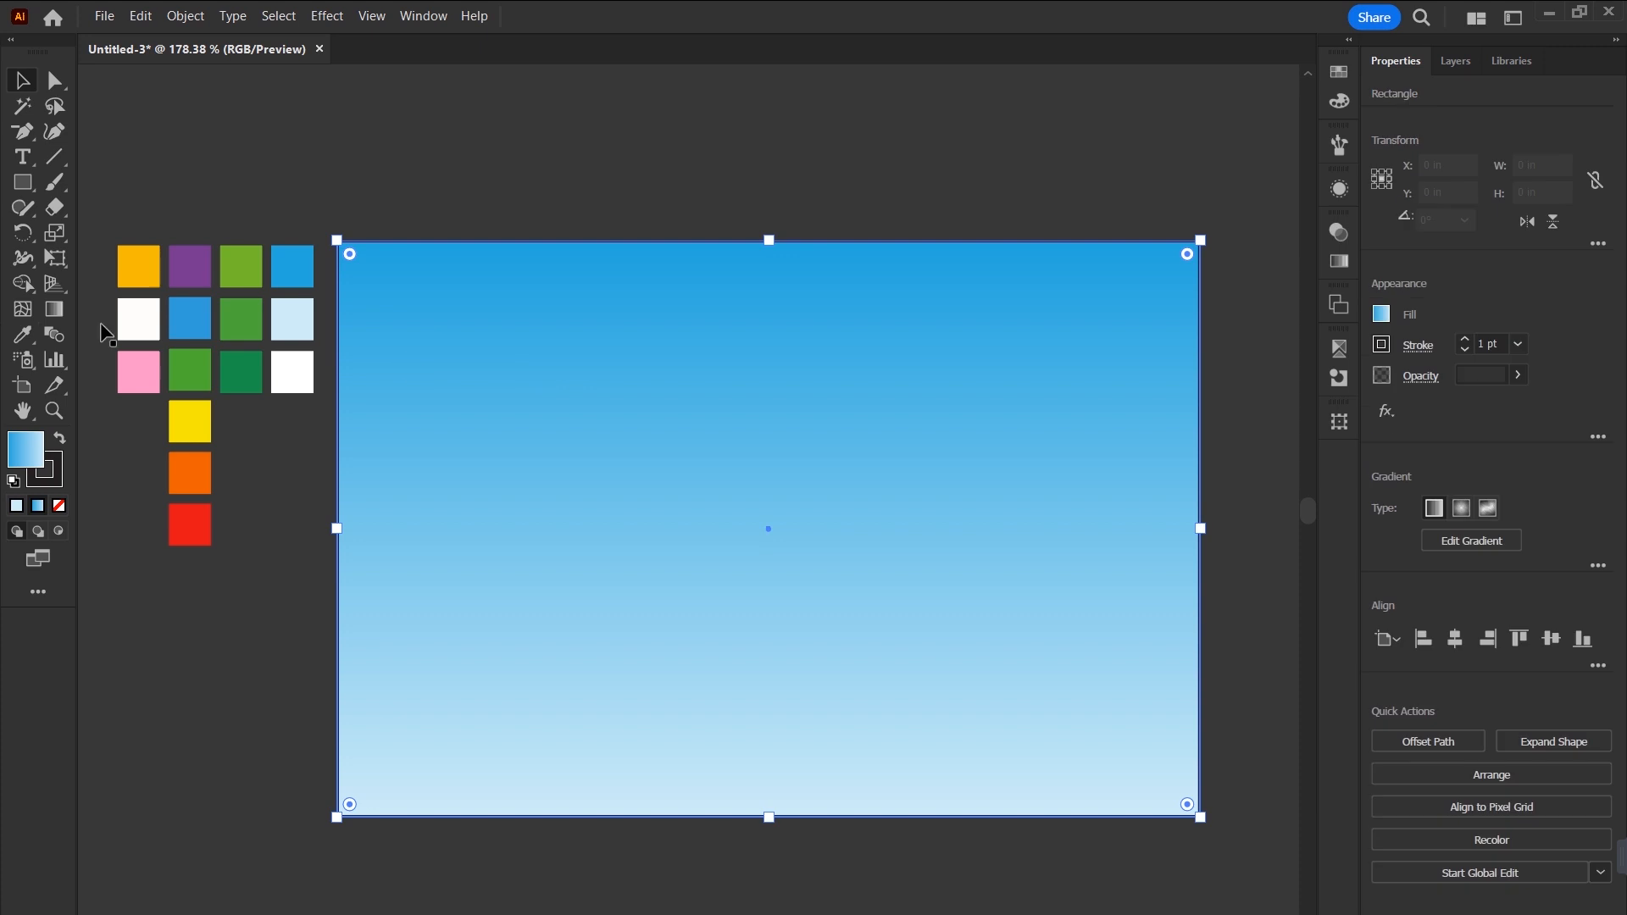
pyautogui.click(54, 479)
pyautogui.click(59, 505)
pyautogui.click(1008, 93)
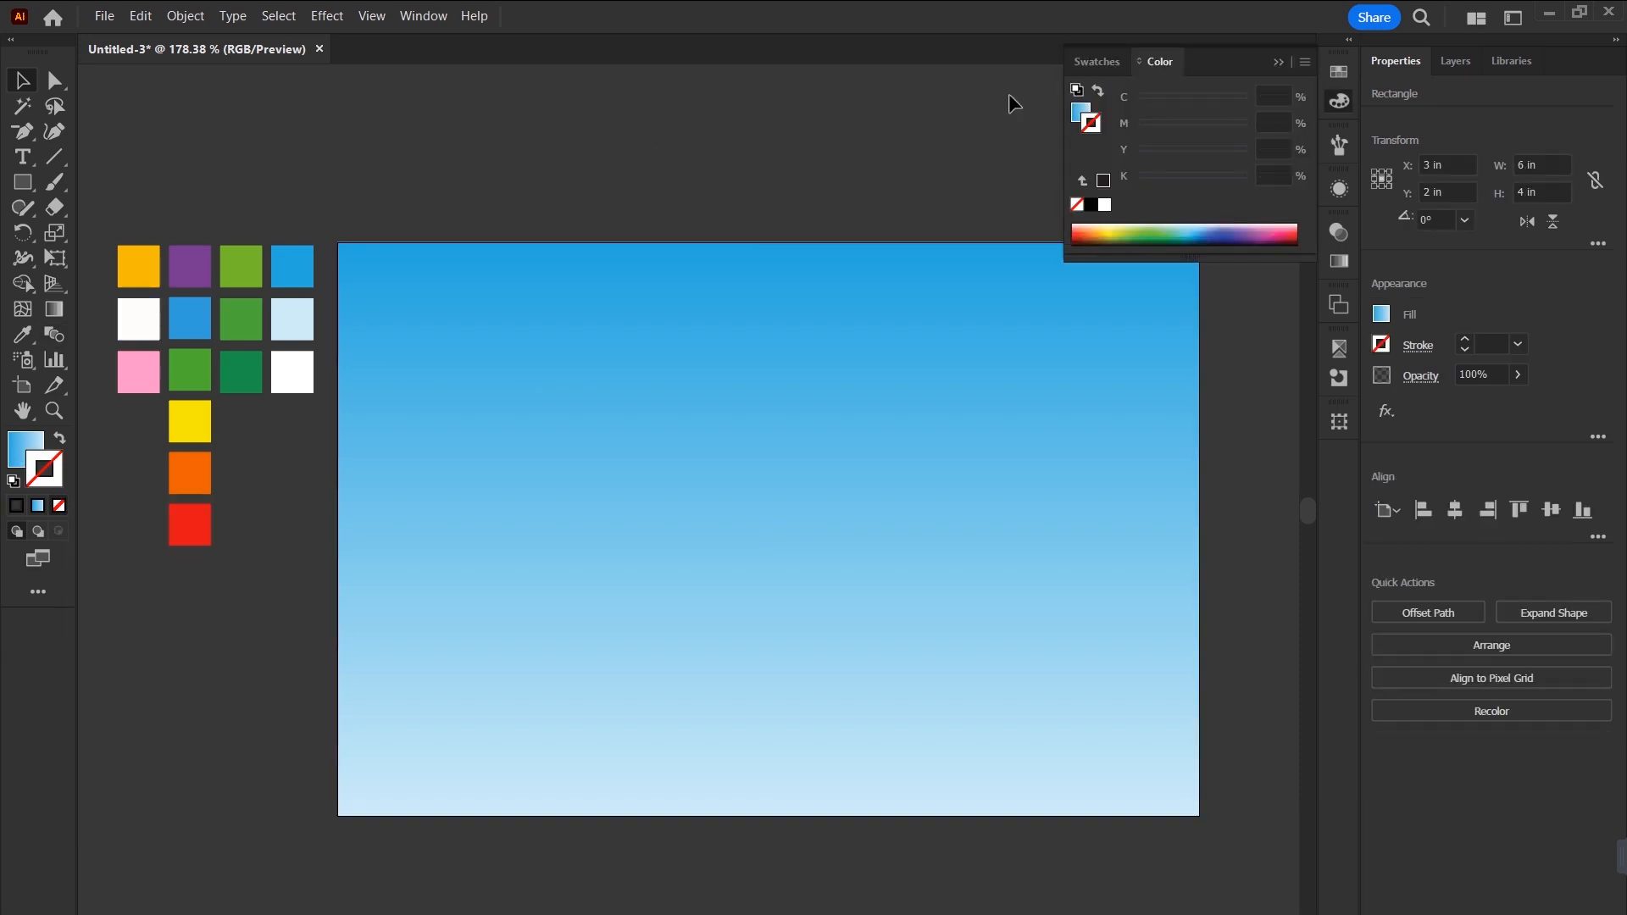
# Lock the blue gradient background rectangle.
pyautogui.click(925, 469)
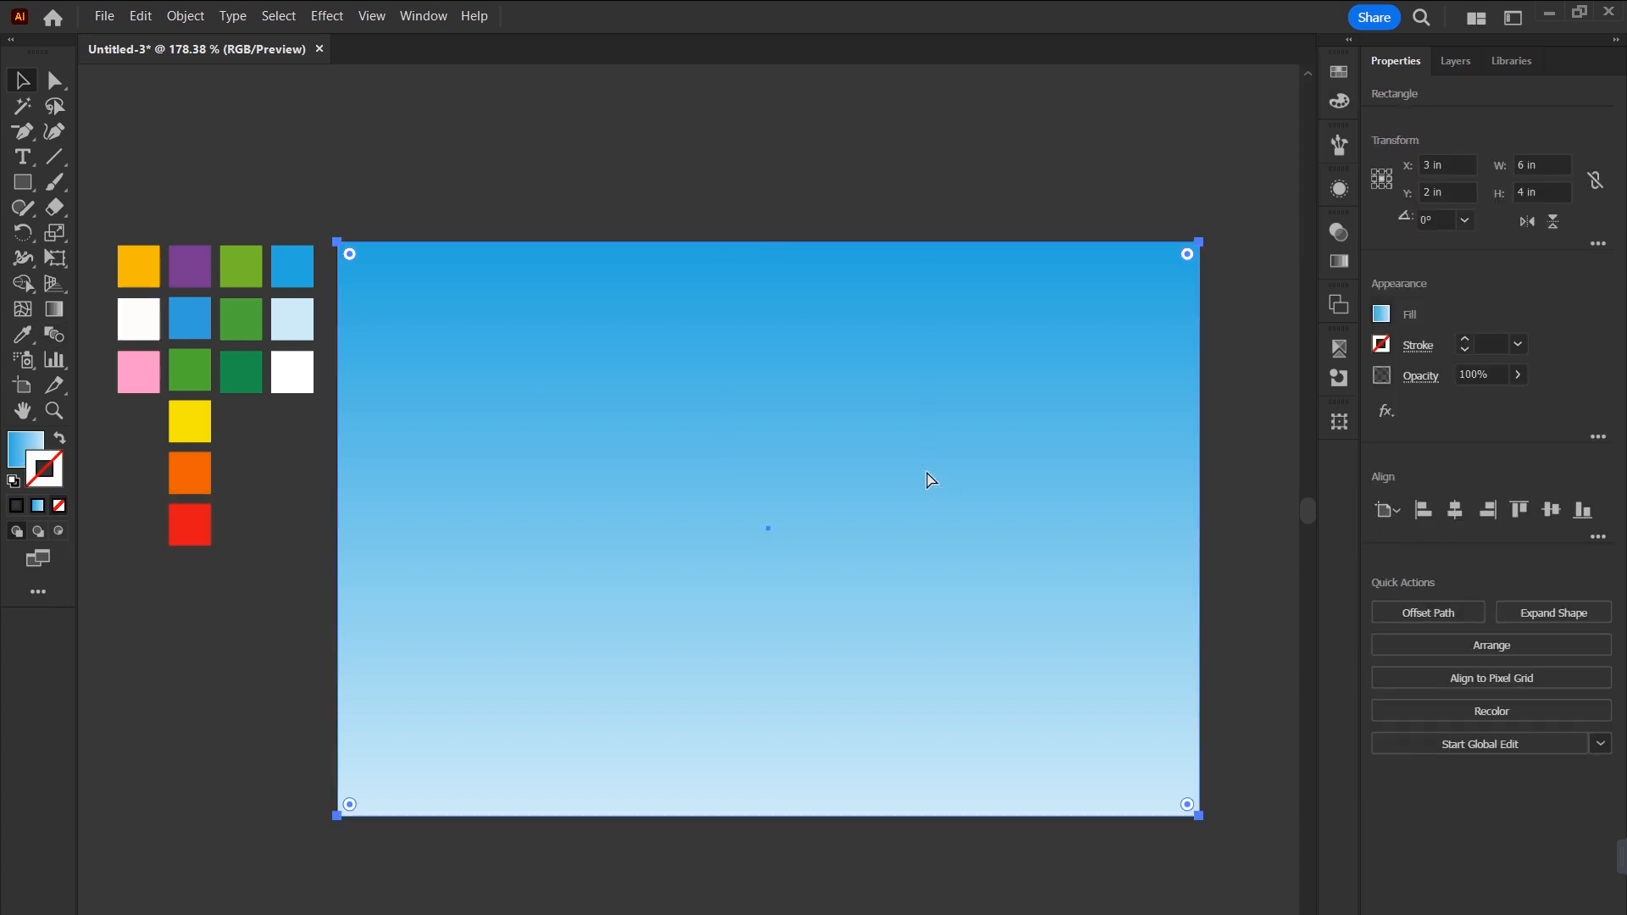
pyautogui.click(185, 15)
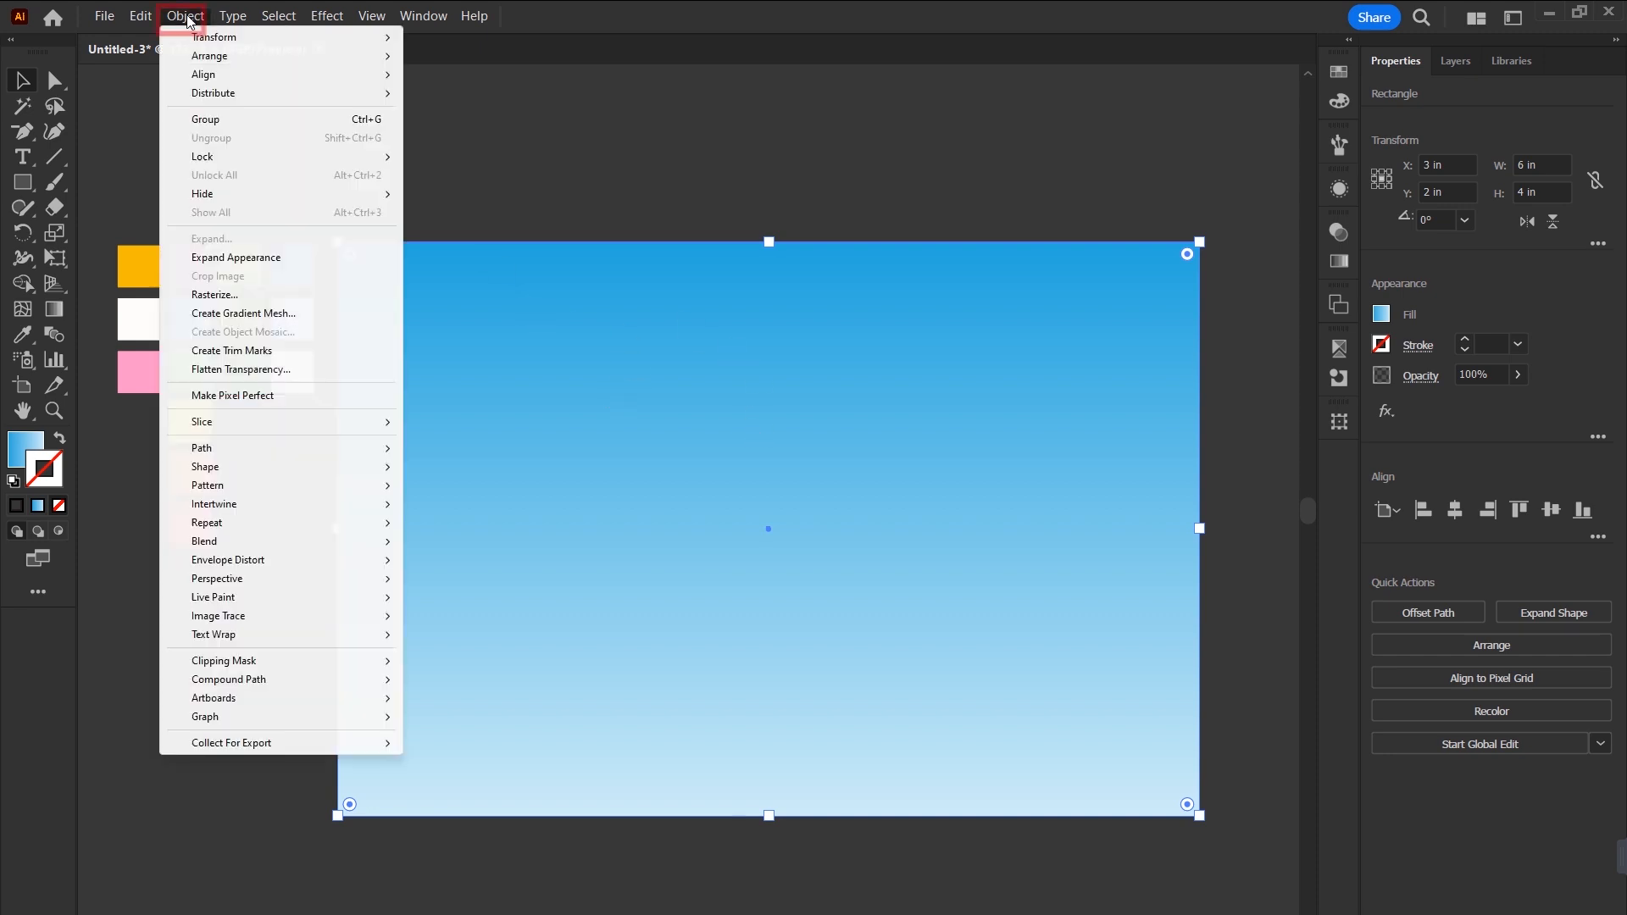
pyautogui.moveTo(214, 156)
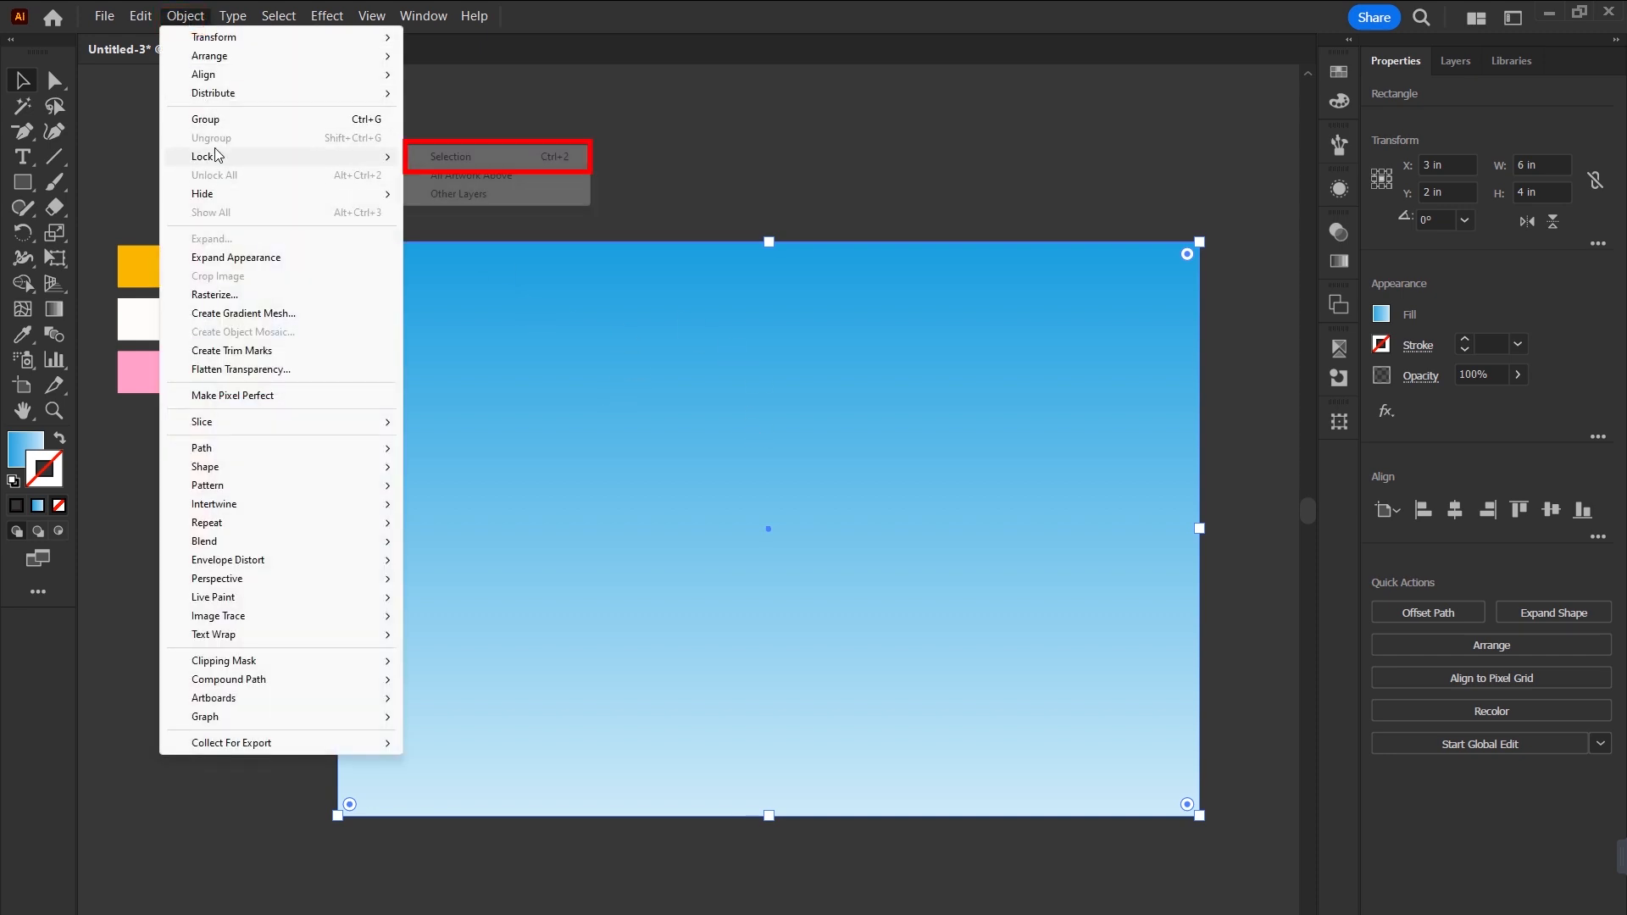
pyautogui.click(569, 162)
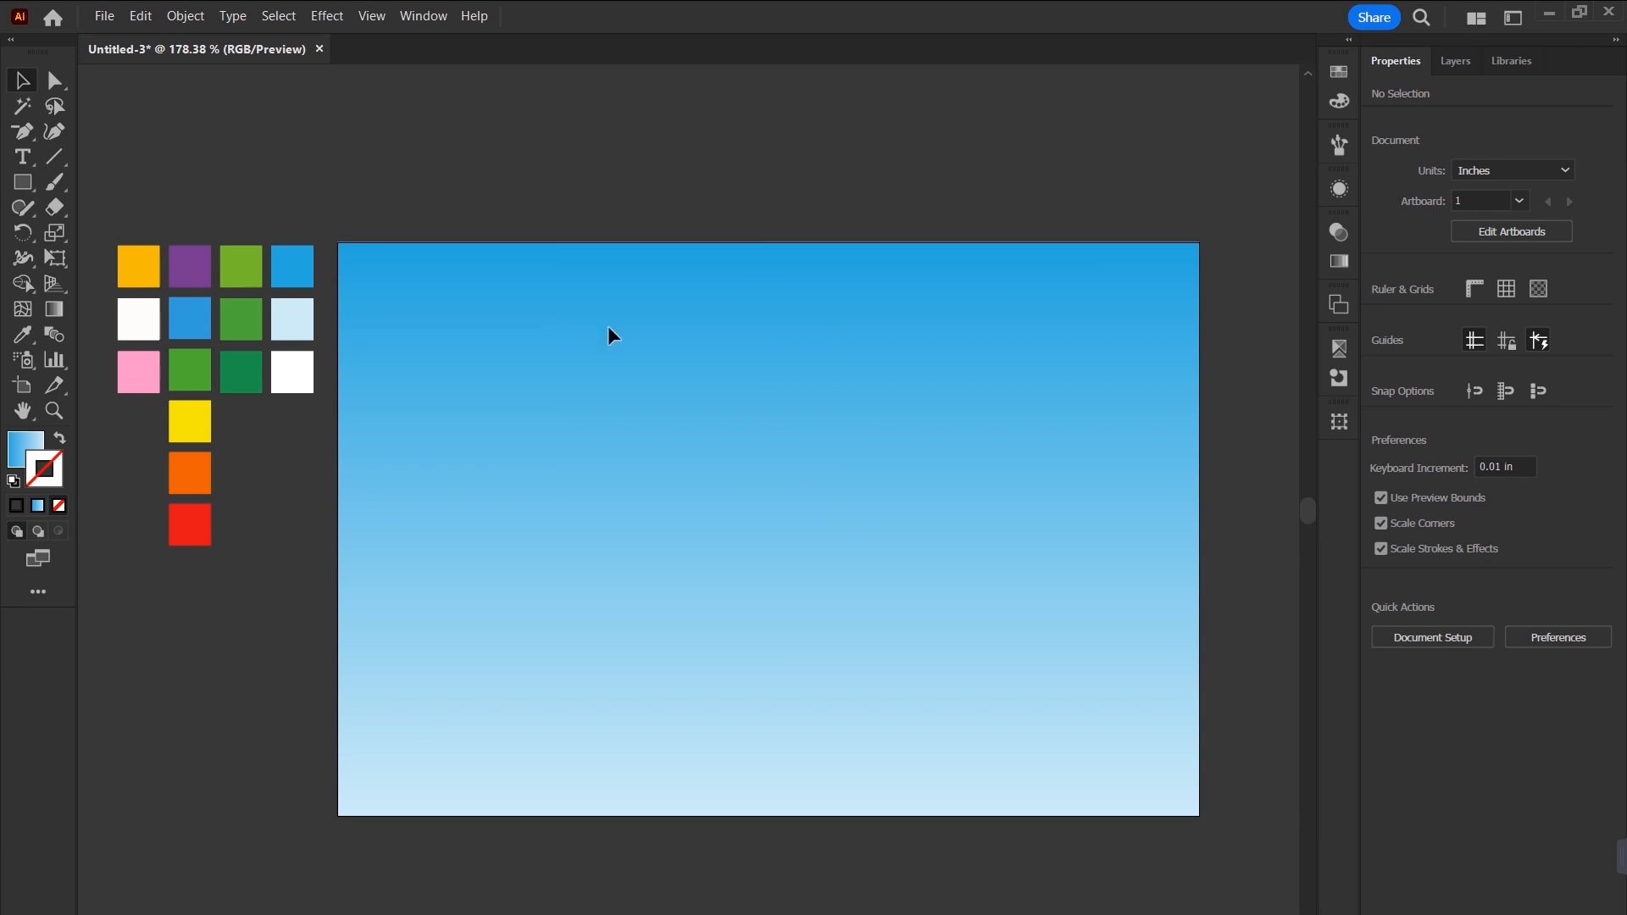
pyautogui.click(189, 16)
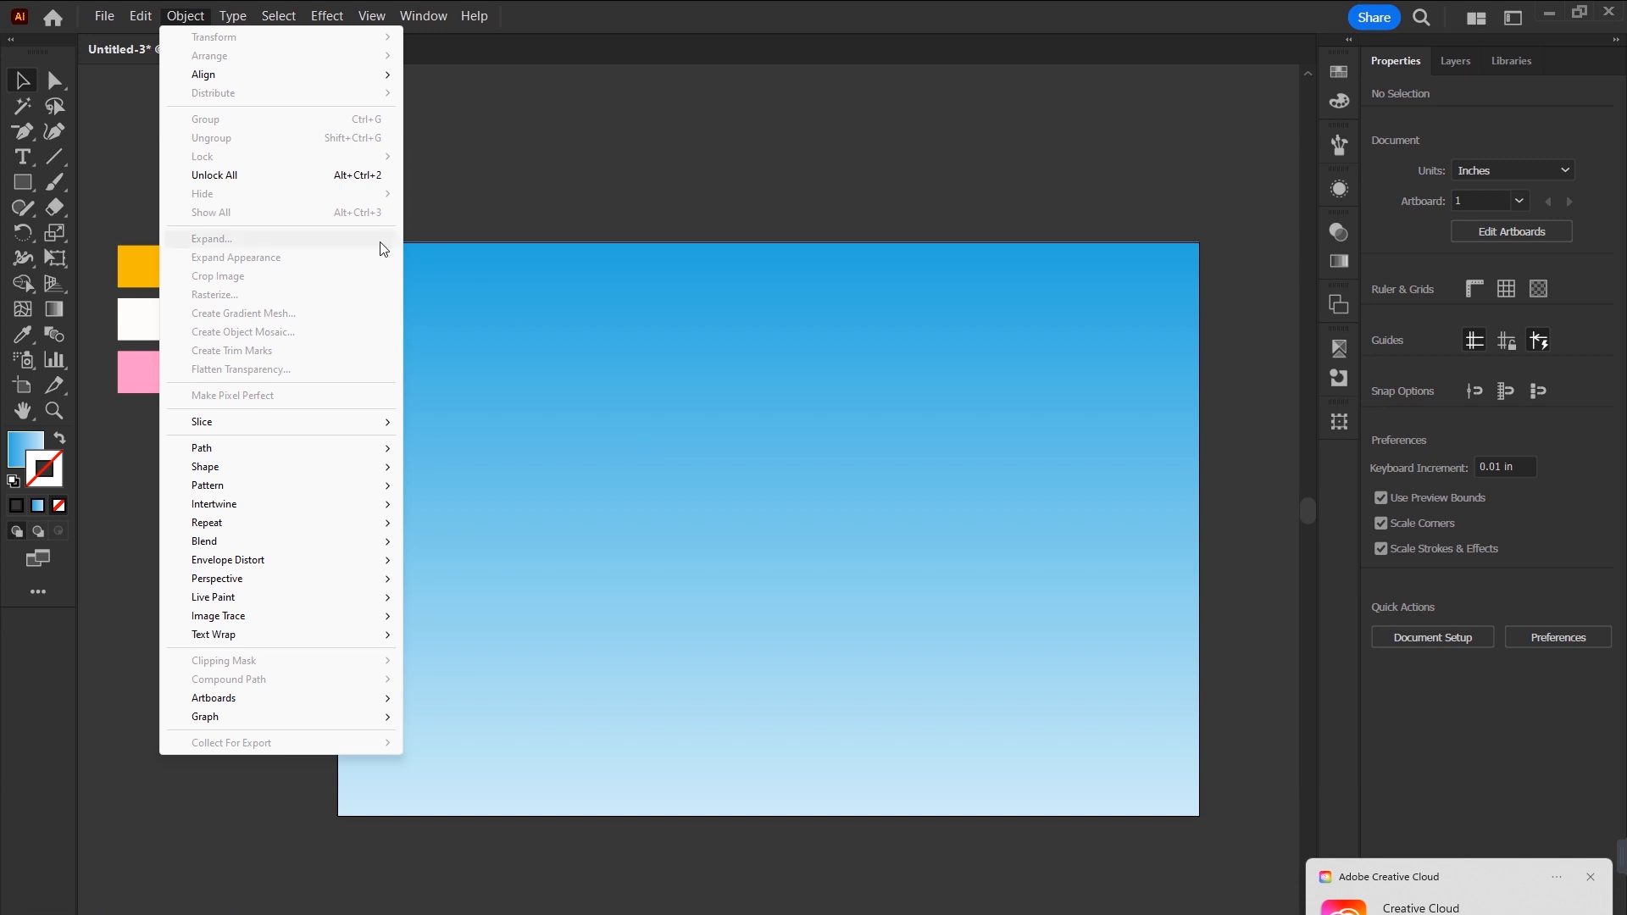
pyautogui.click(373, 175)
pyautogui.moveTo(861, 572); pyautogui.dragTo(861, 571)
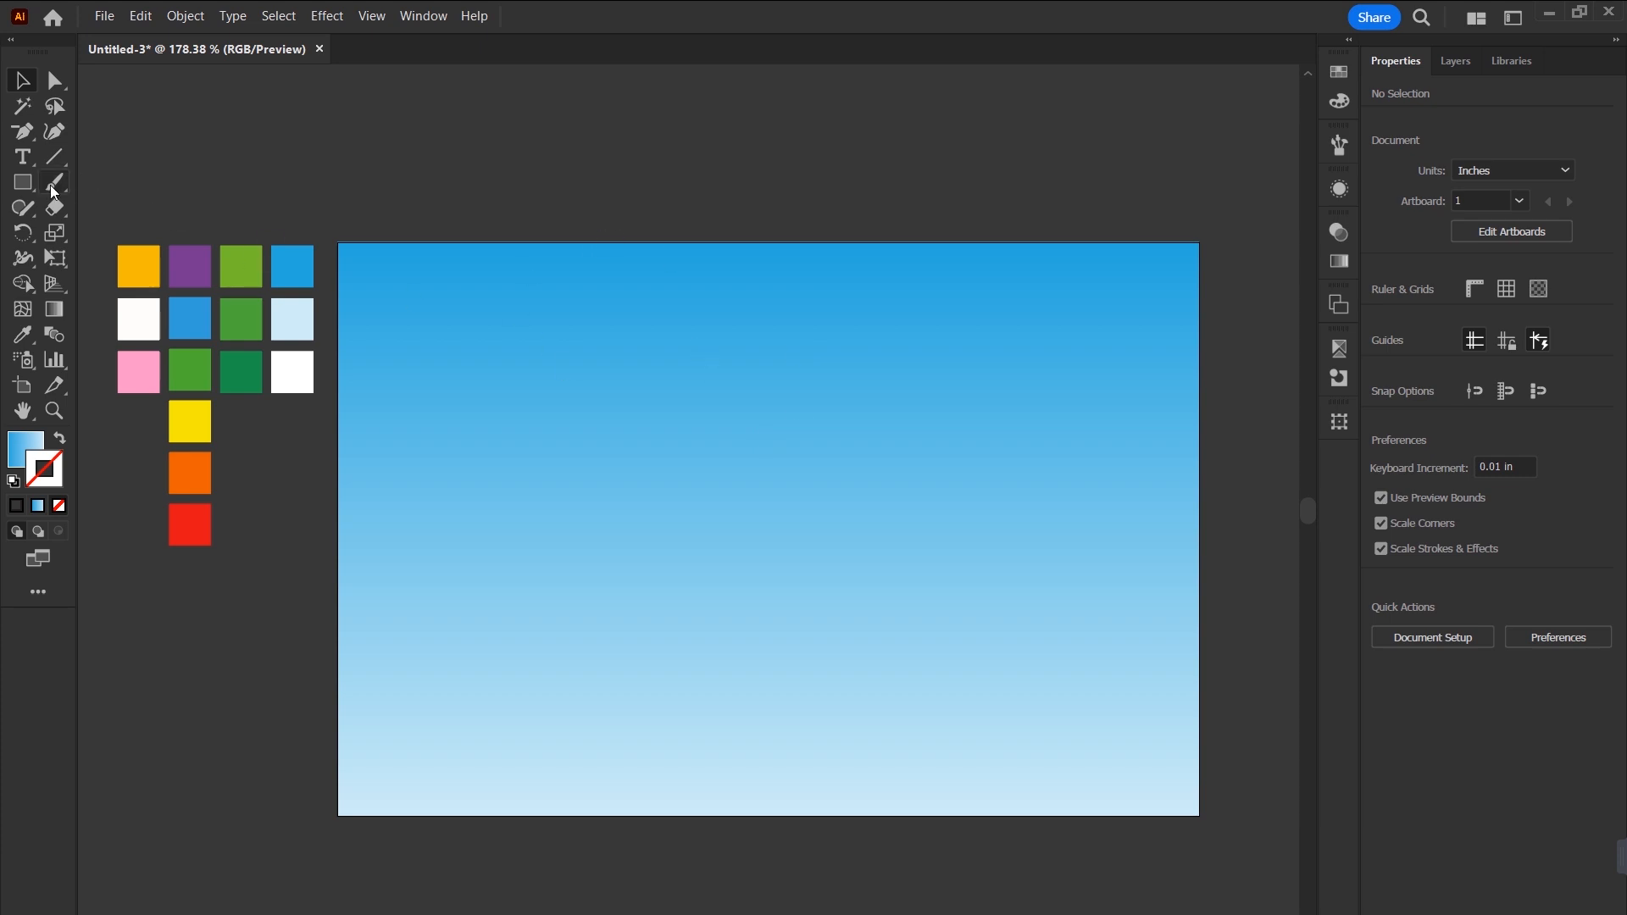
# Draw a 3-sided polygon with a 0.6944 in radius on the sky and narrow it to about 0.38 in wide.
pyautogui.rightClick(21, 190)
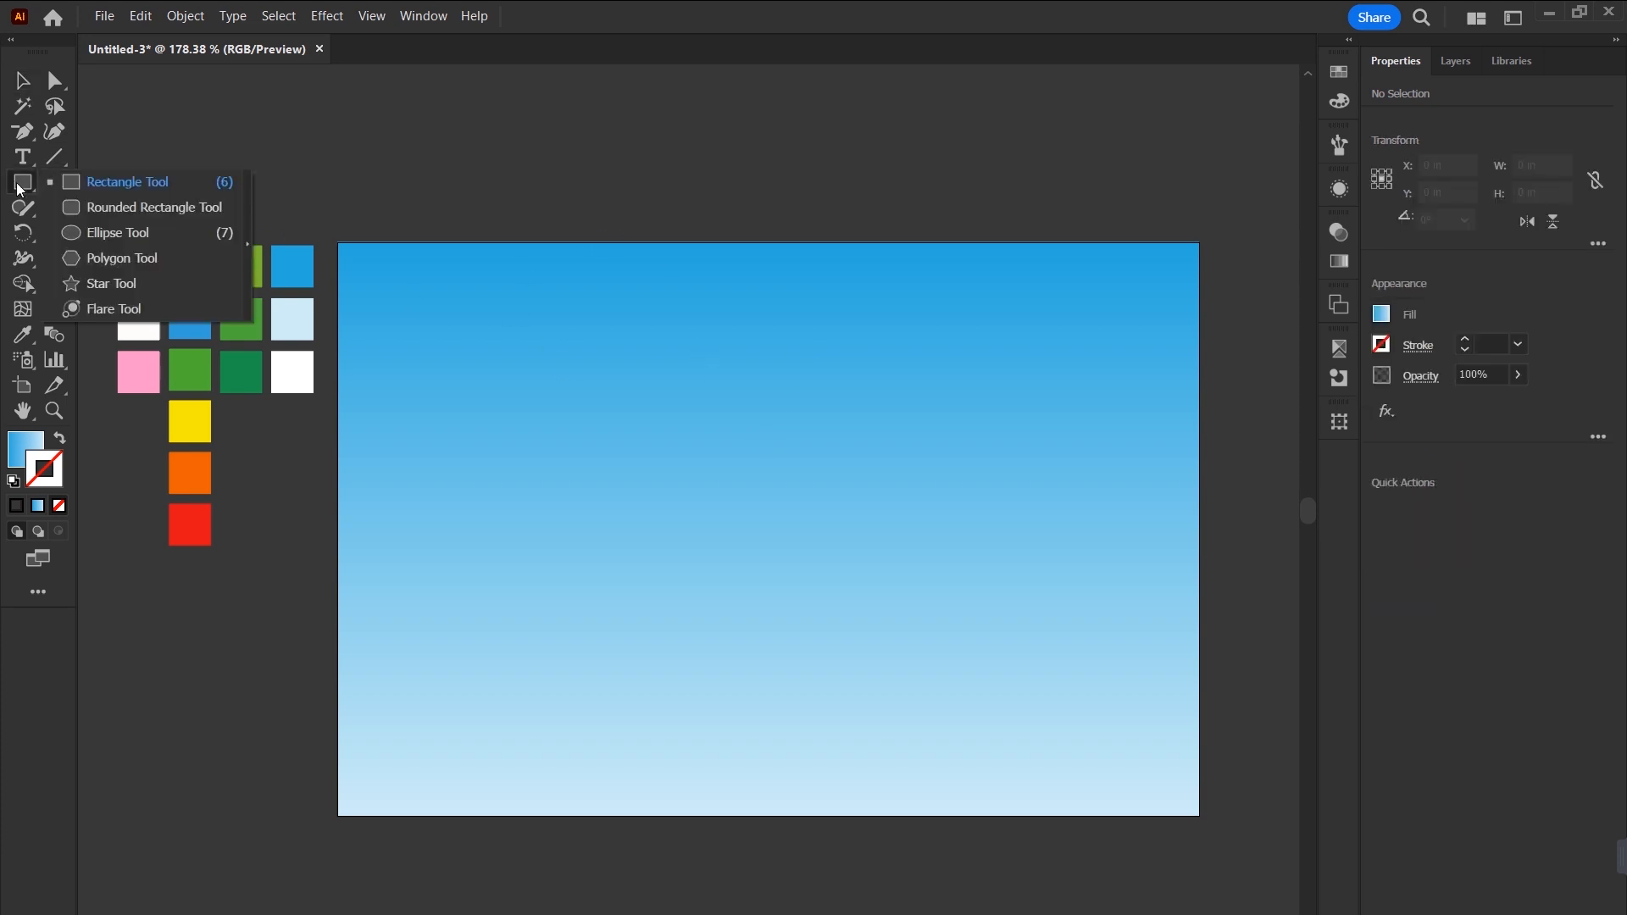
pyautogui.click(110, 257)
pyautogui.click(698, 414)
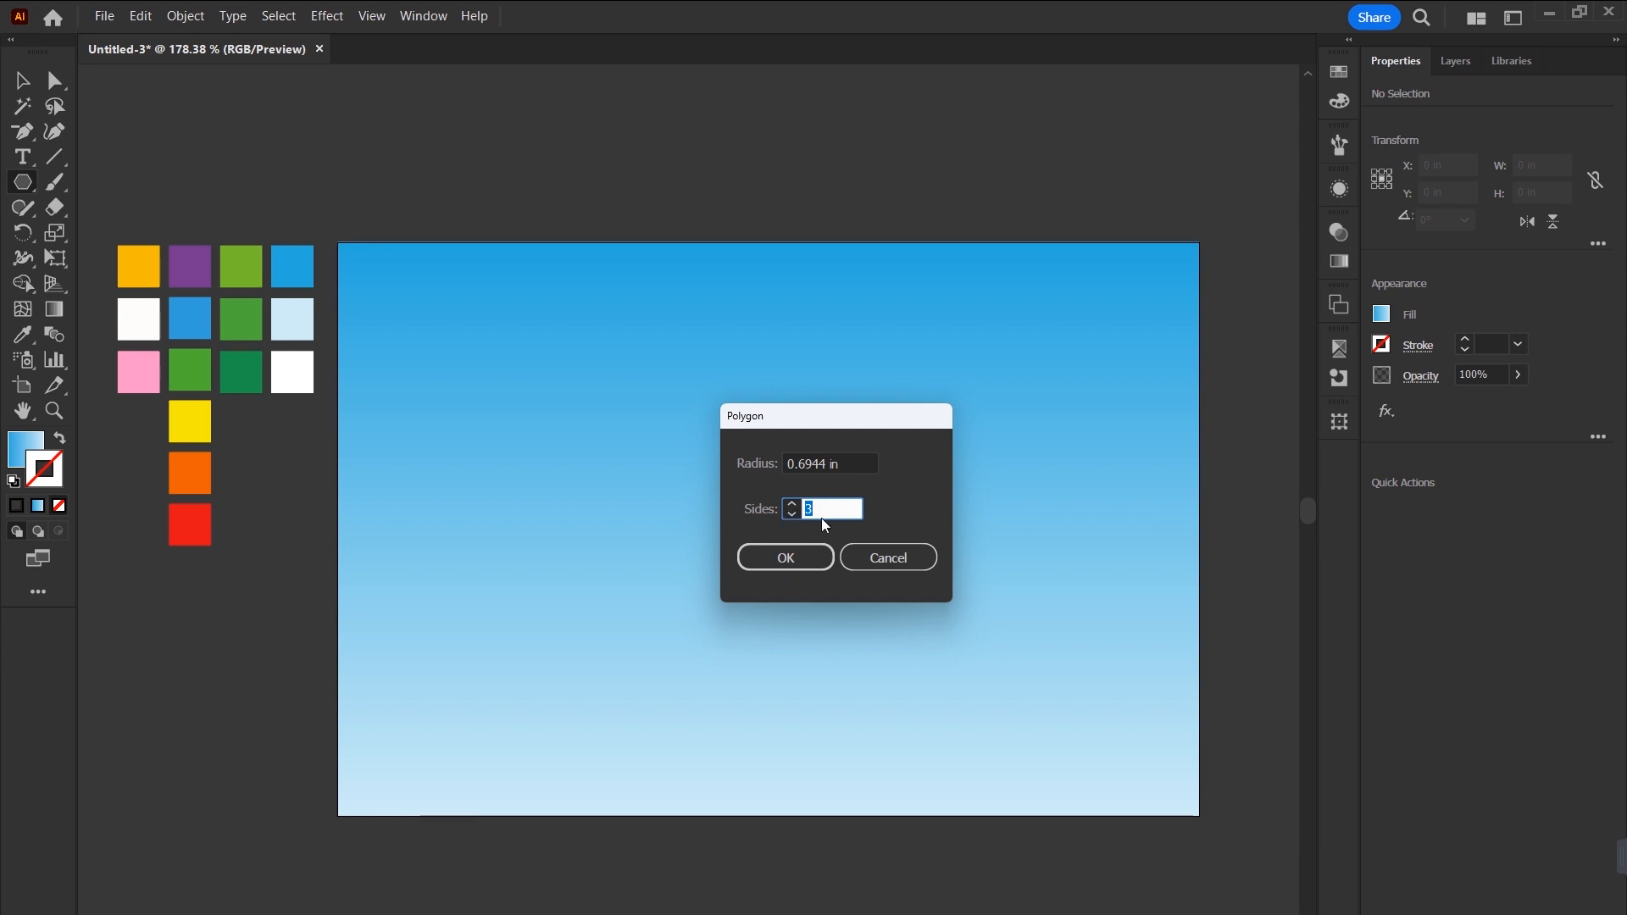
pyautogui.click(781, 556)
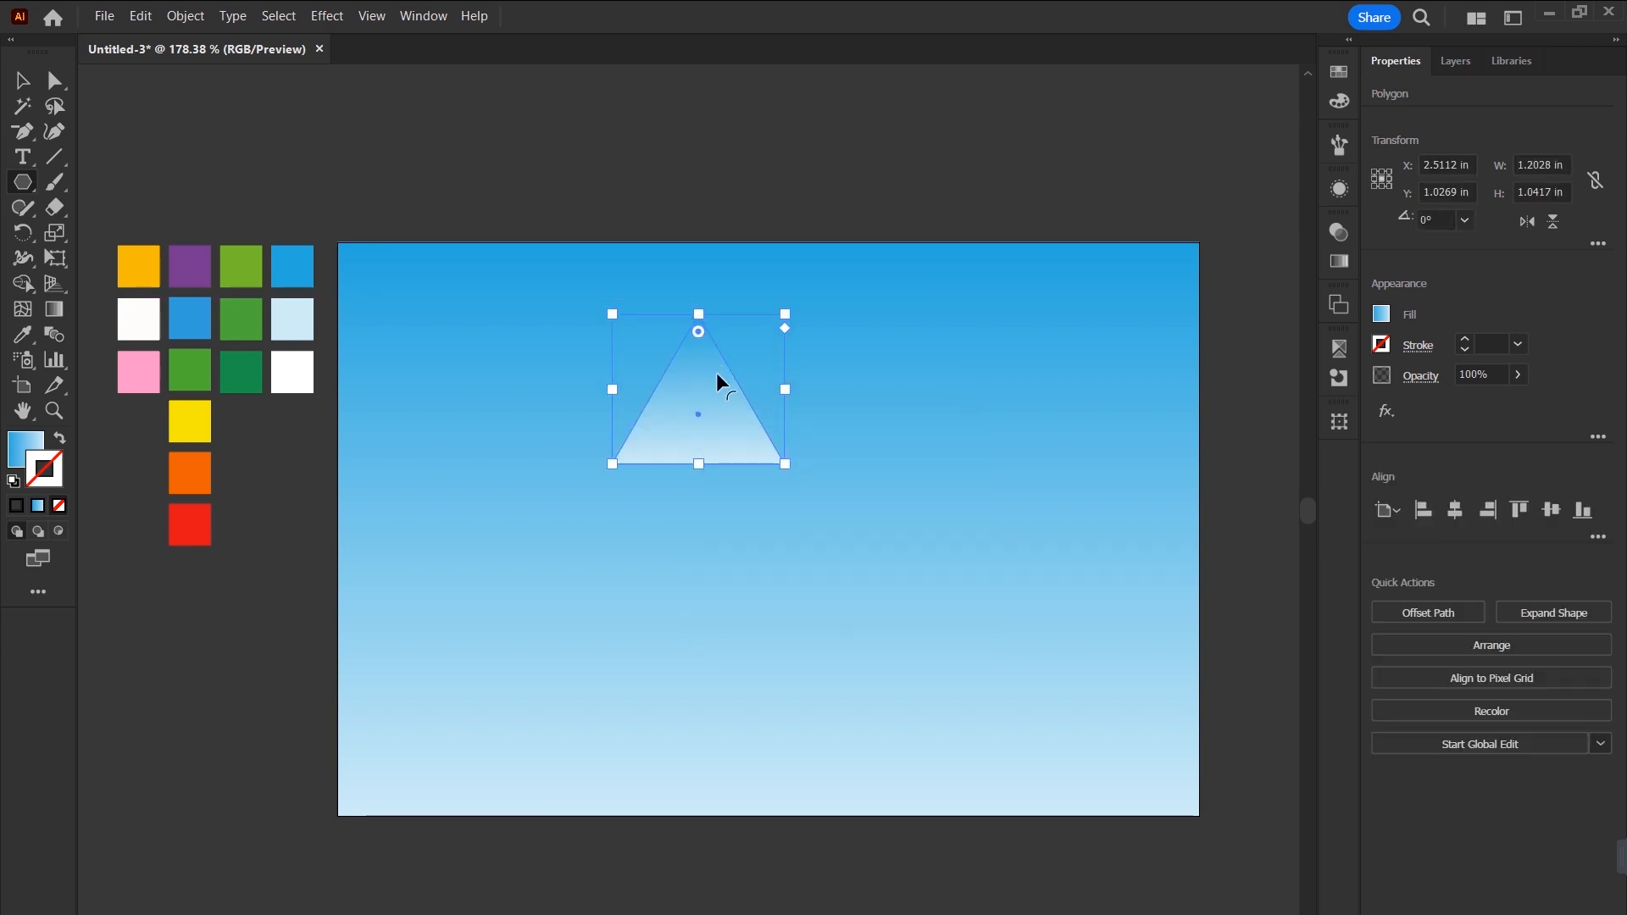
pyautogui.moveTo(784, 389); pyautogui.dragTo(668, 396)
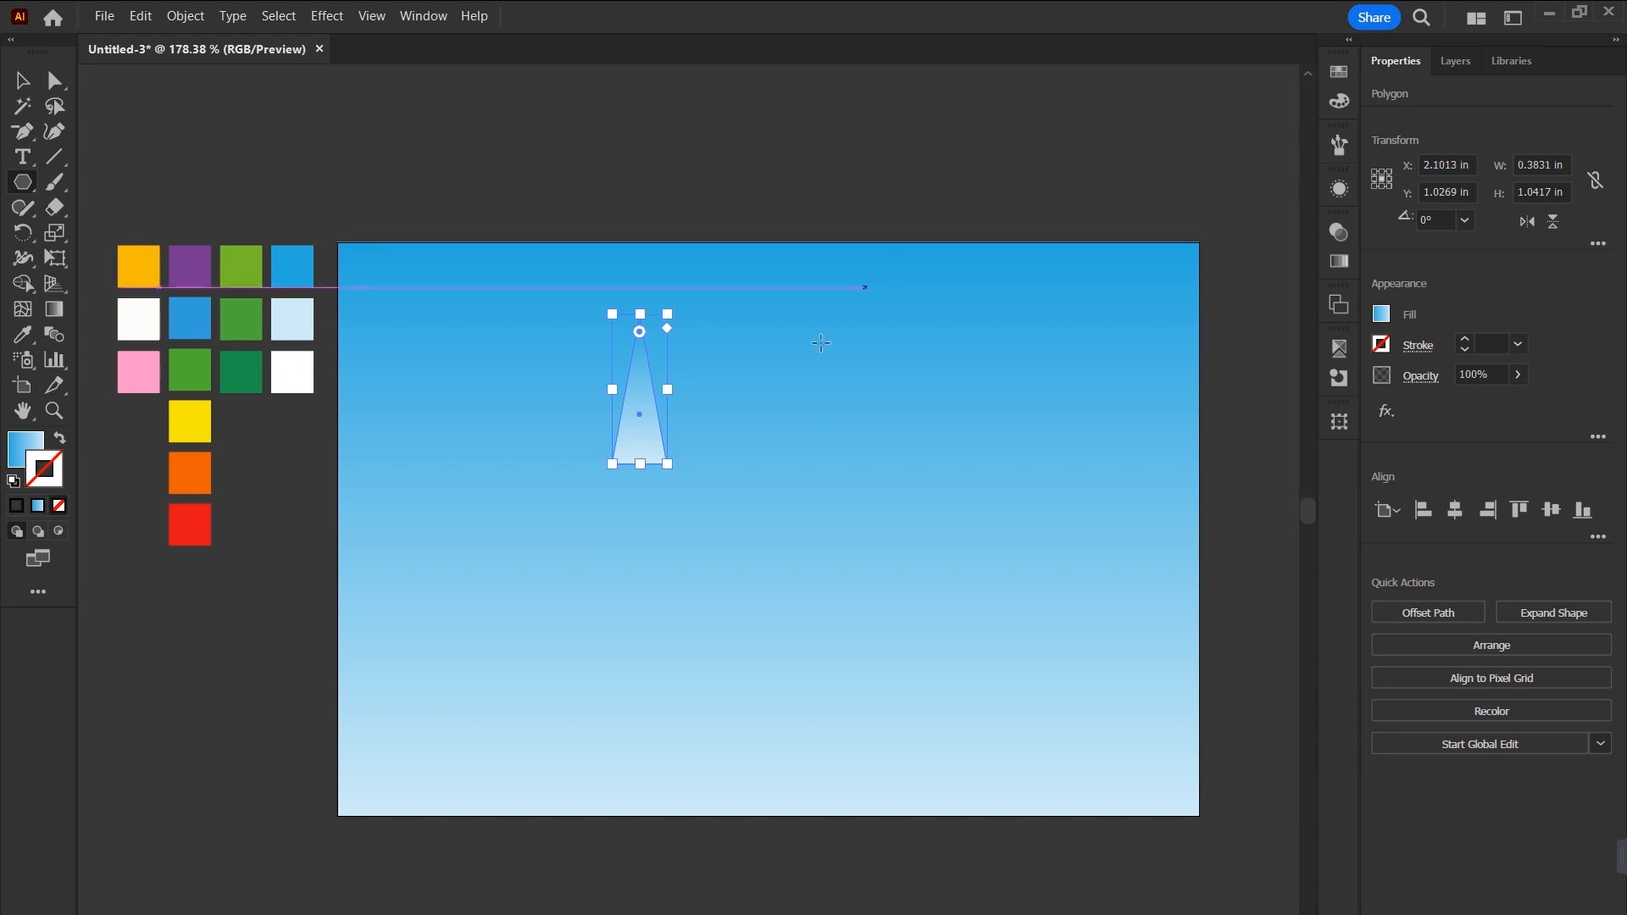
# Move the narrow triangle below the artboard, rotate it 90°, and stretch it to about 3.81 in long.
pyautogui.click(22, 80)
pyautogui.moveTo(656, 449); pyautogui.dragTo(736, 766)
pyautogui.click(1437, 219)
pyautogui.write('90')
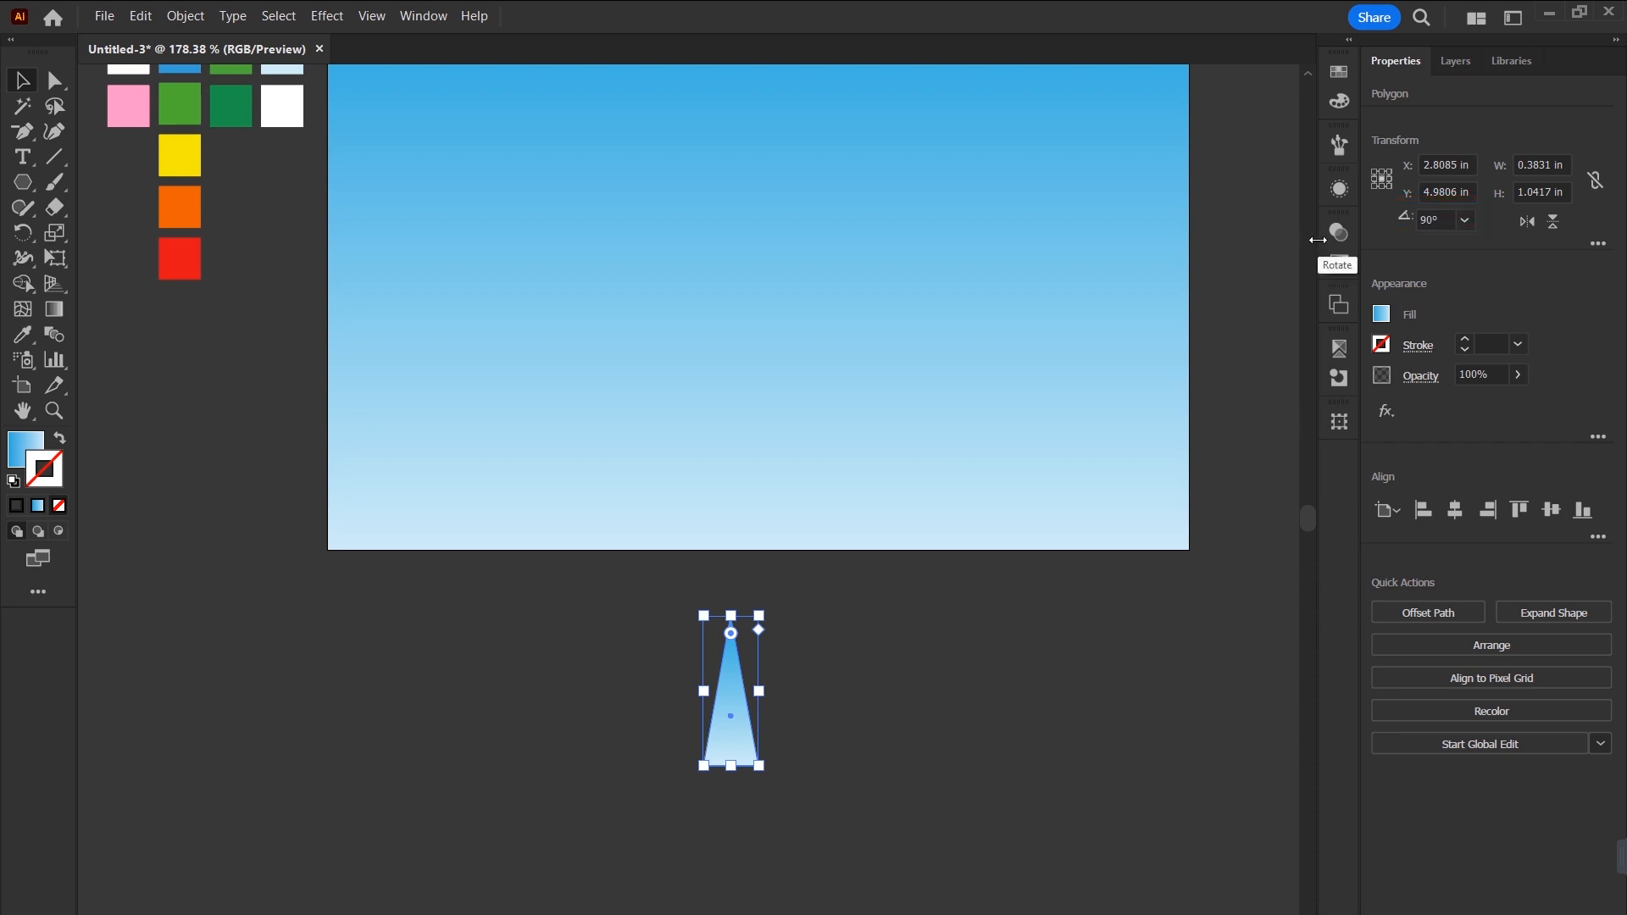
pyautogui.press('Return')
pyautogui.moveTo(803, 697); pyautogui.dragTo(1254, 675)
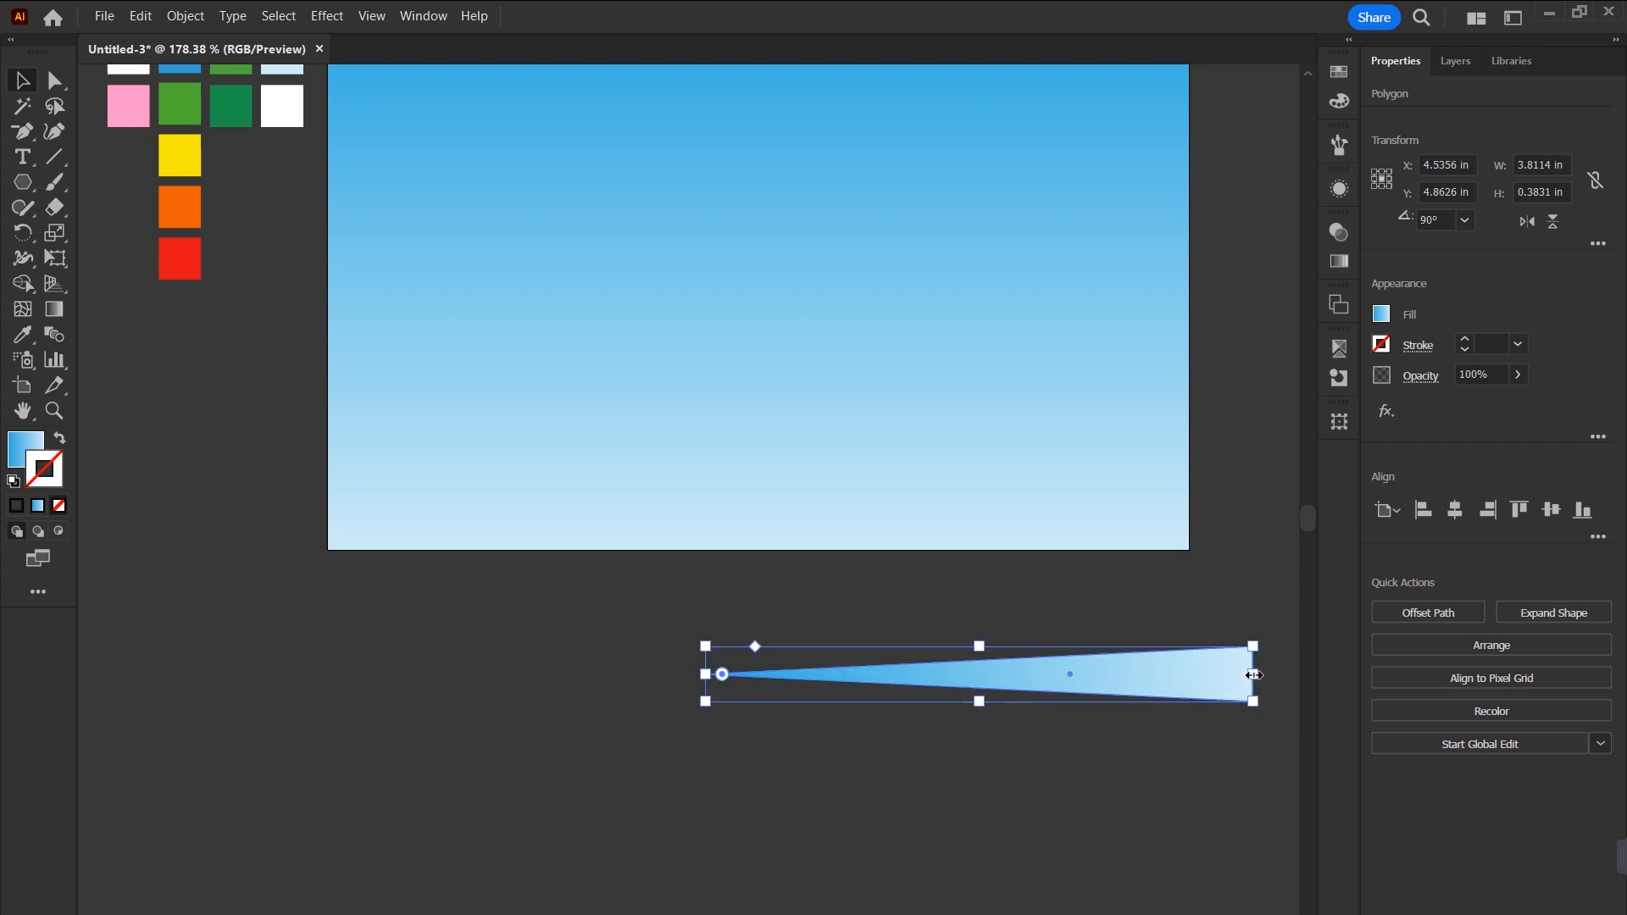
# Fill the long triangle with the White, Black gradient preset and set its stroke to none.
pyautogui.click(1340, 261)
pyautogui.click(1119, 259)
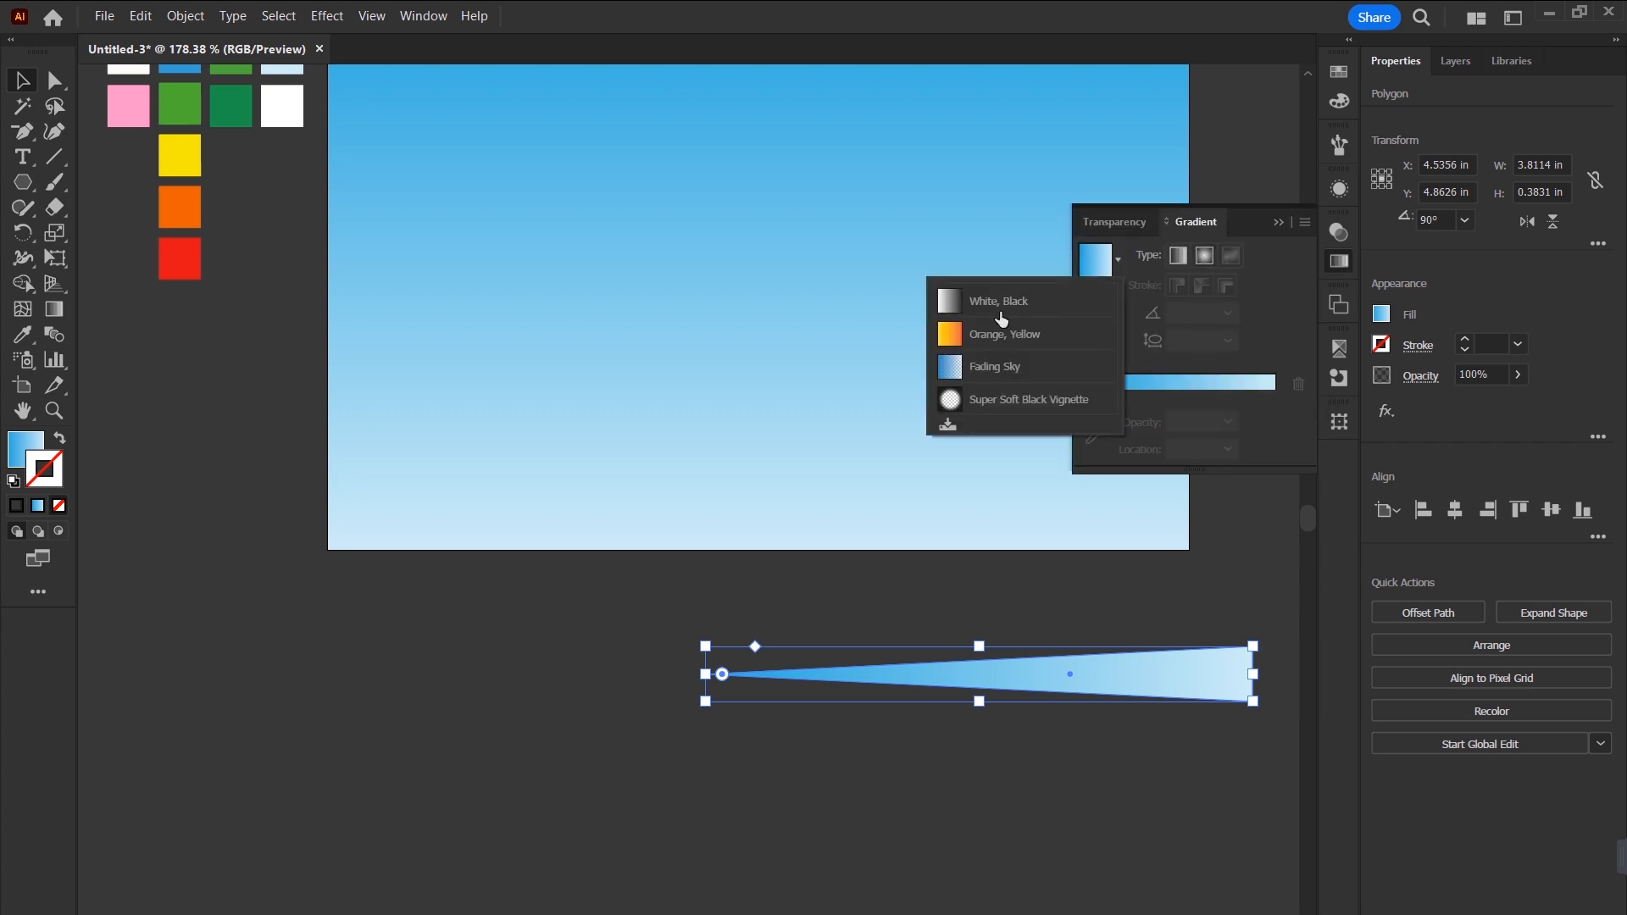
pyautogui.click(1004, 303)
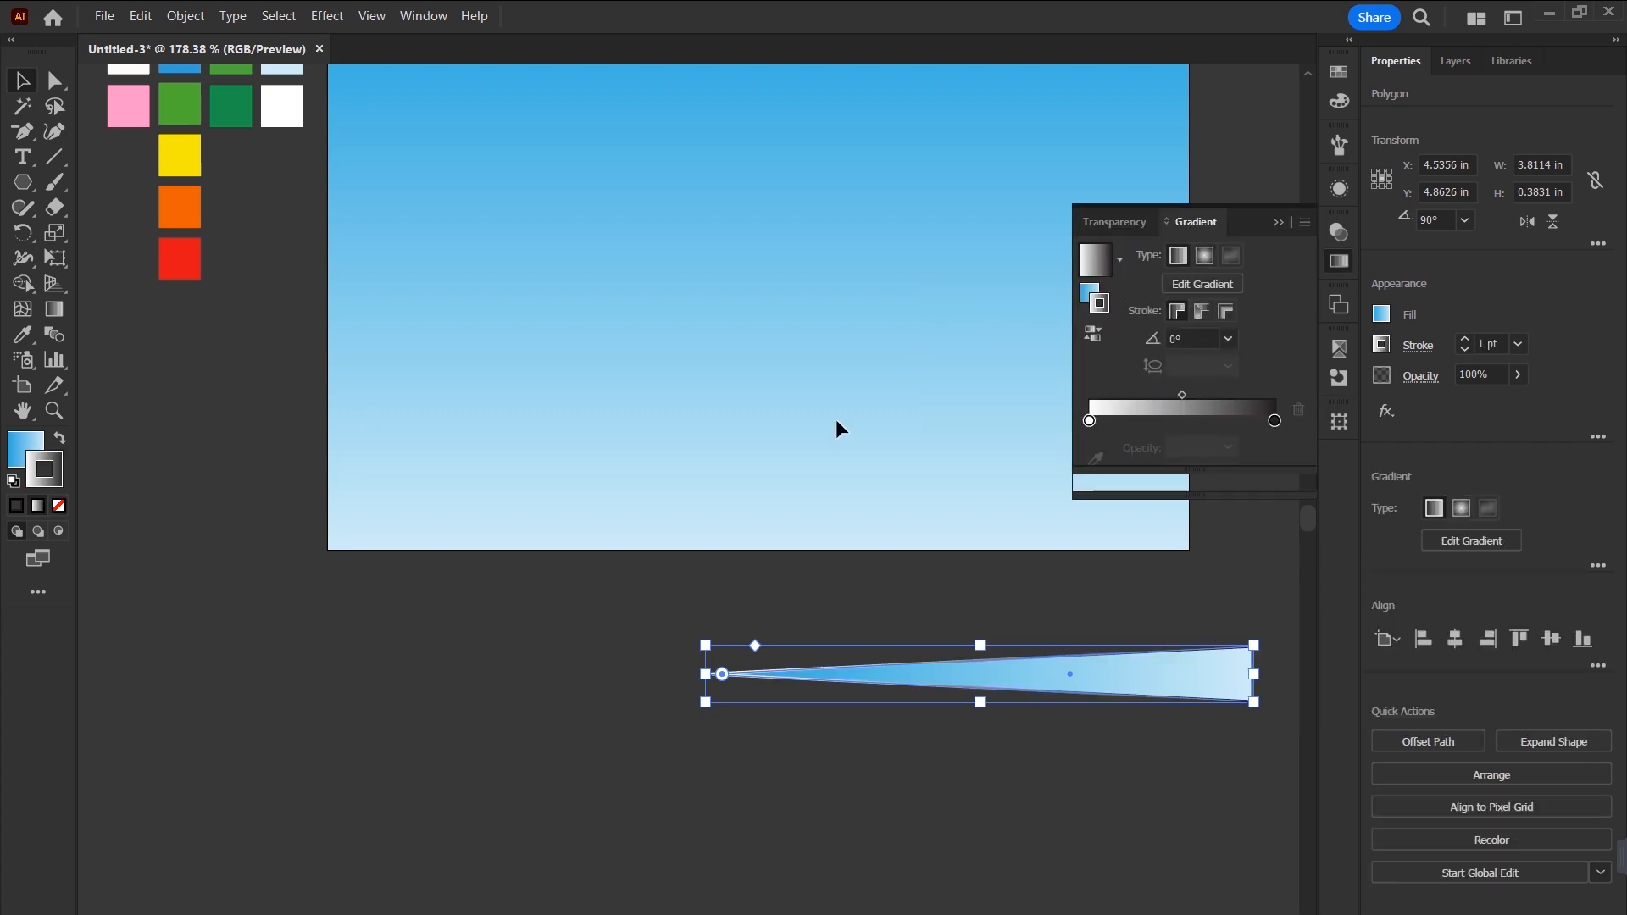
pyautogui.click(59, 438)
pyautogui.click(59, 506)
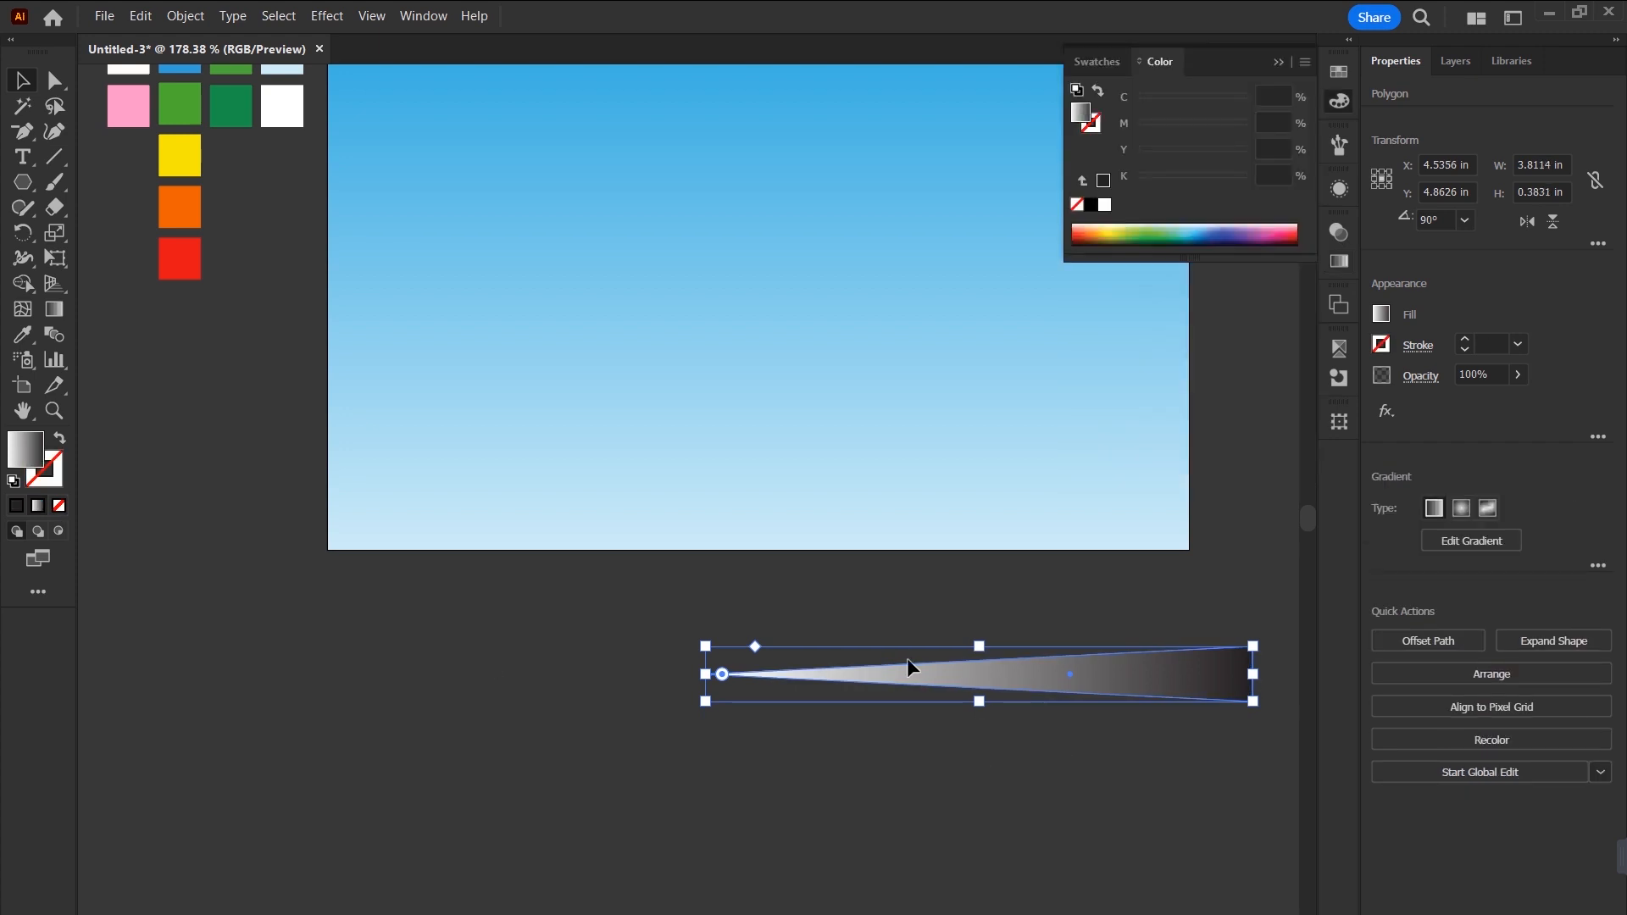
# Set the long triangle's blending mode to Screen and deselect it.
pyautogui.click(1339, 188)
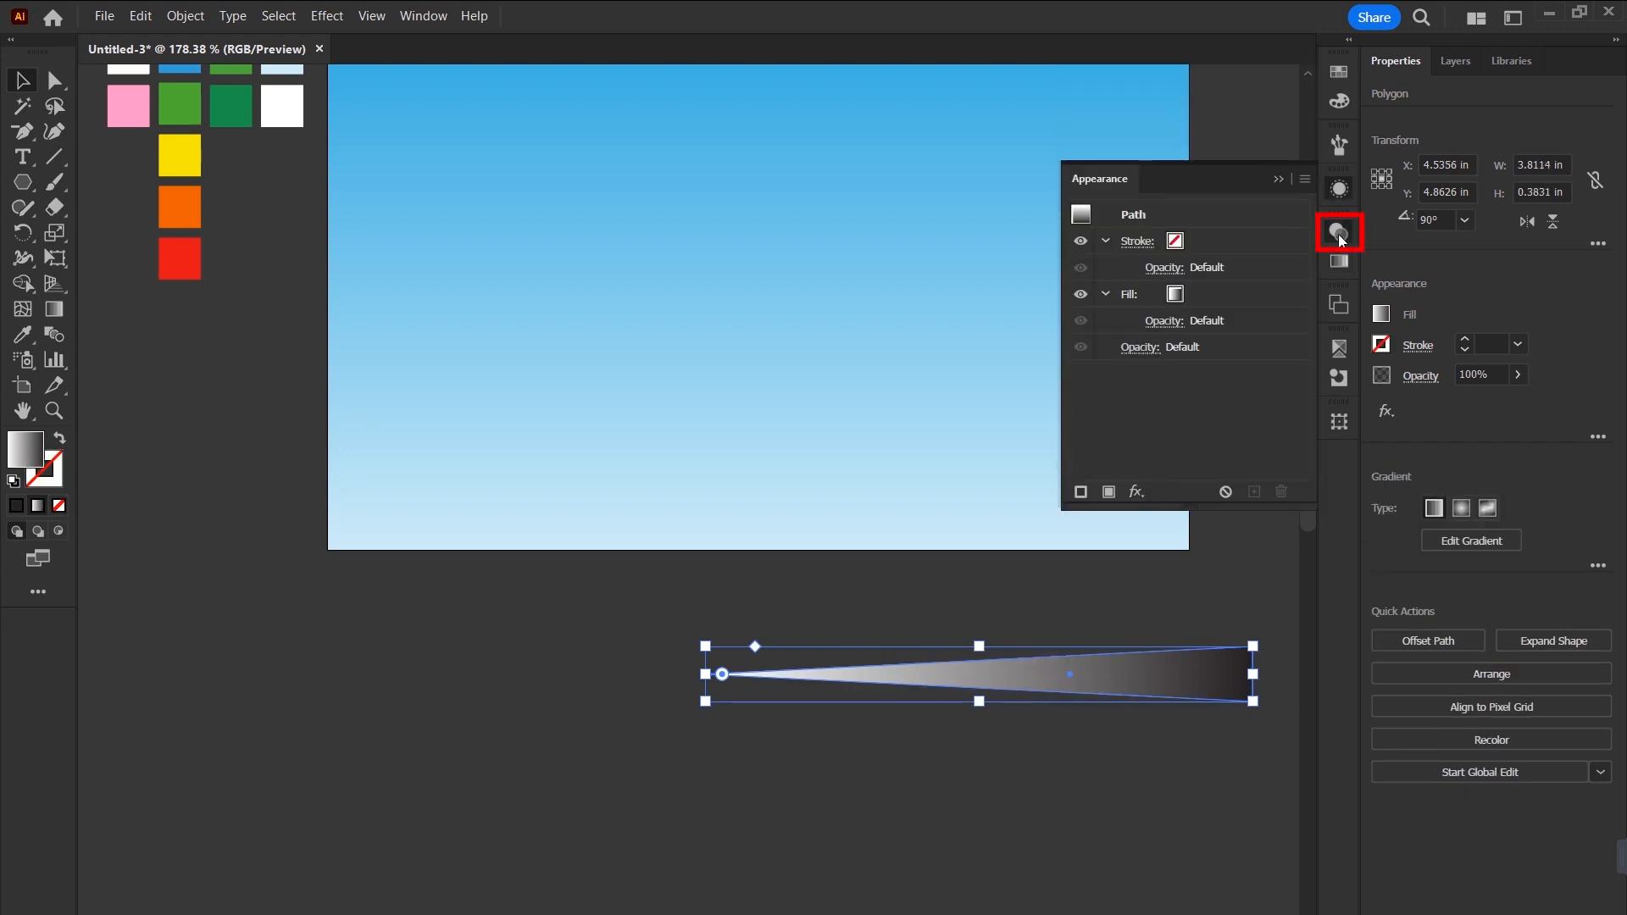
pyautogui.click(1339, 232)
pyautogui.click(1161, 252)
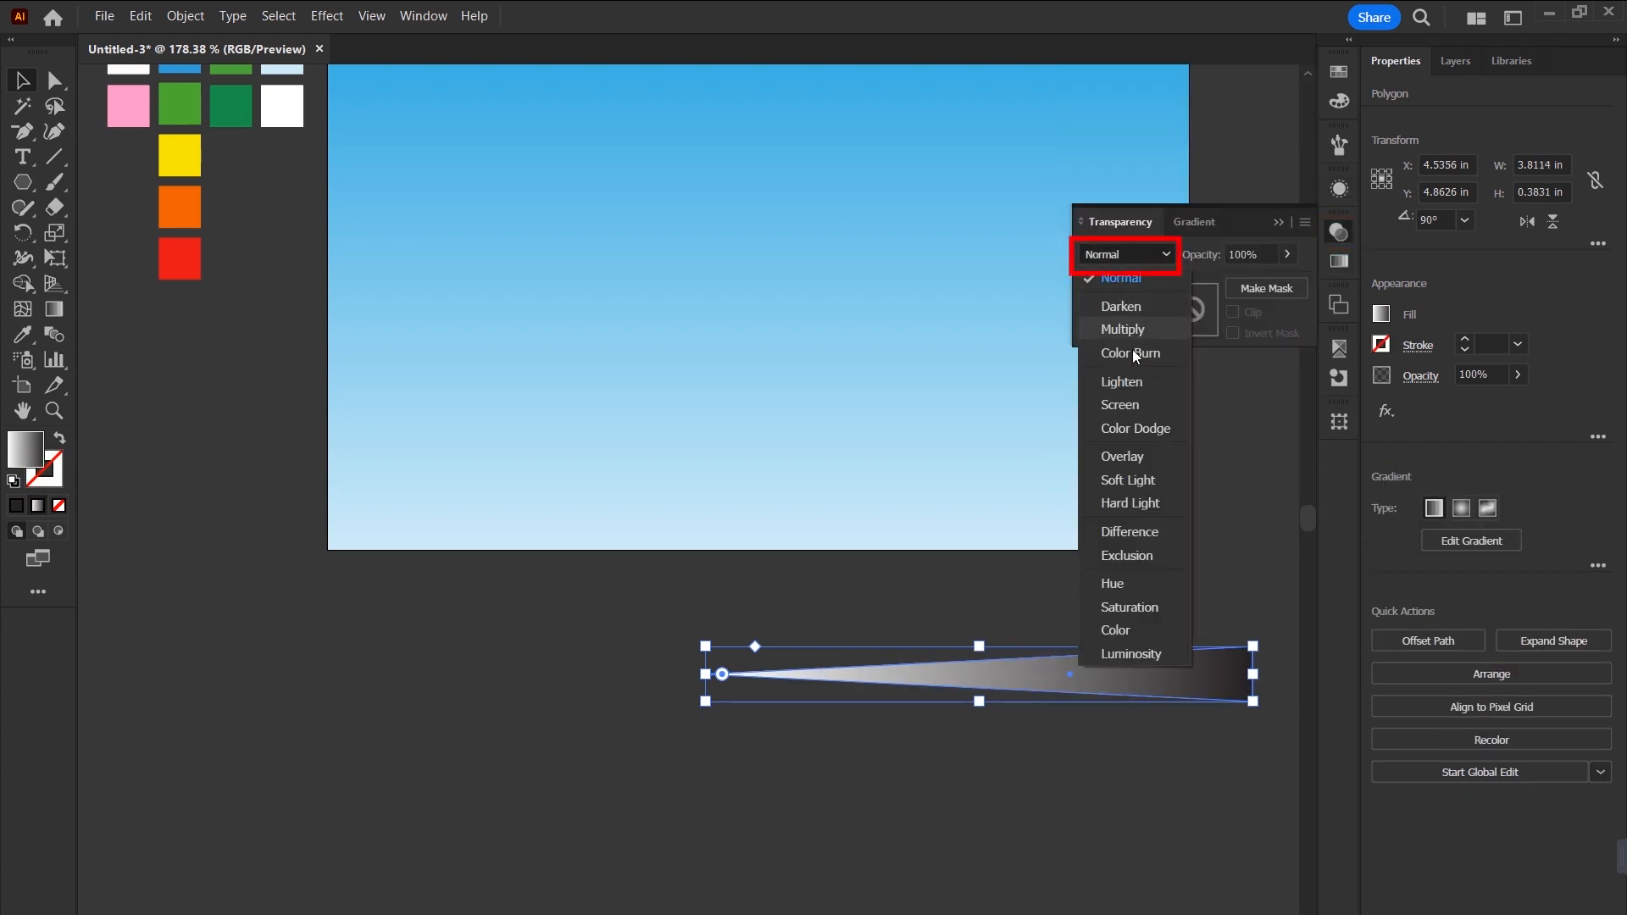
pyautogui.click(1125, 406)
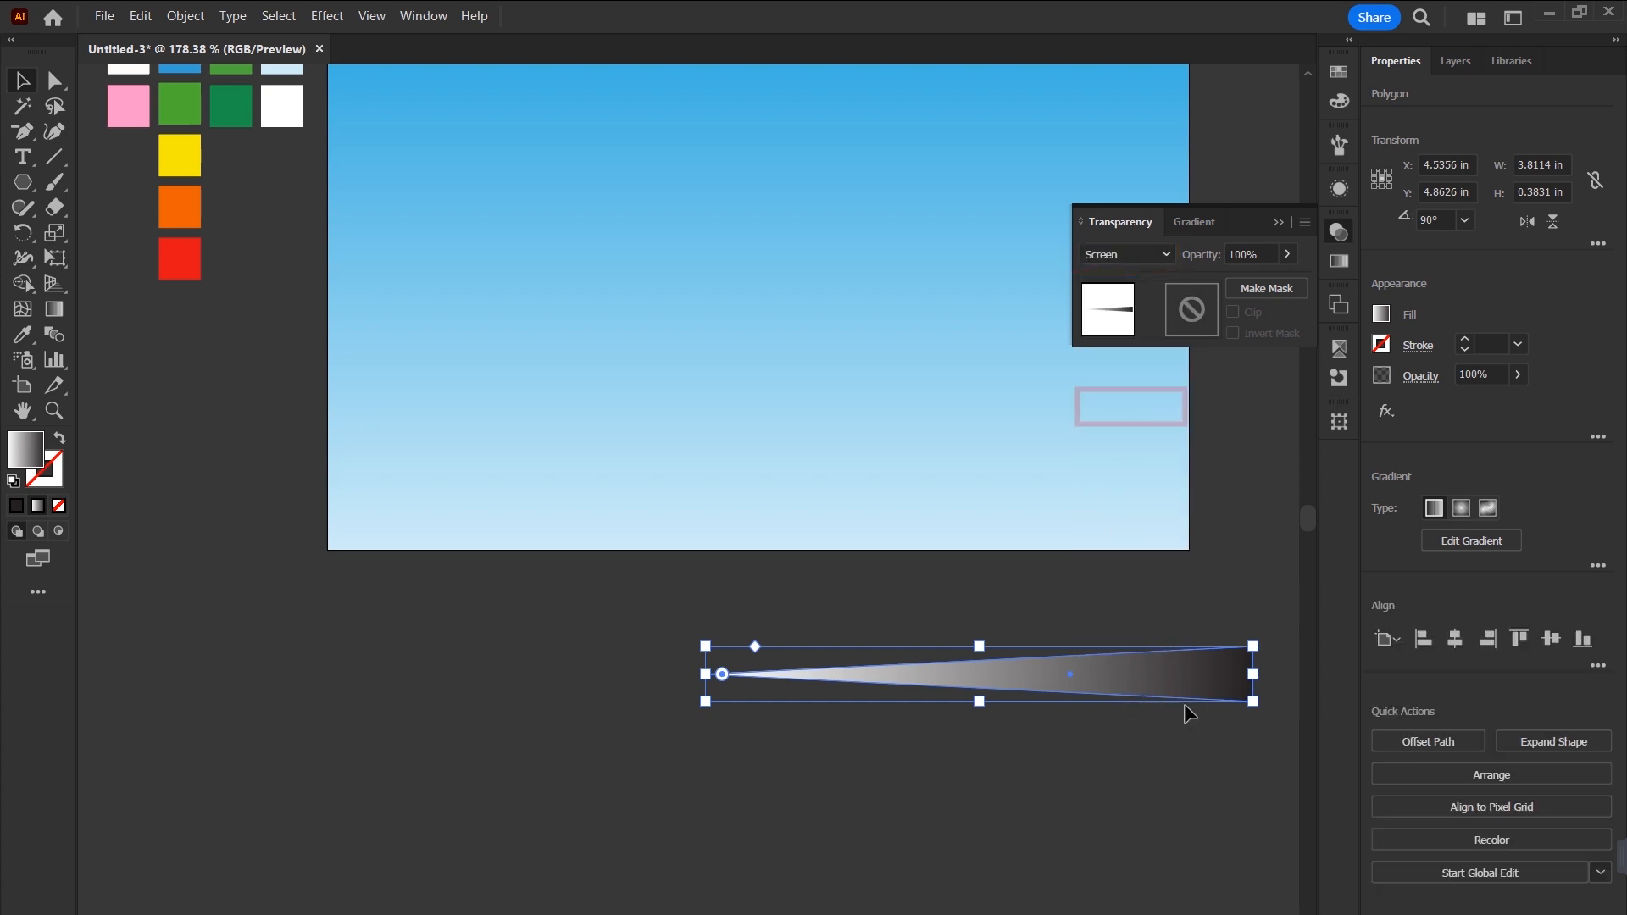
pyautogui.click(1176, 761)
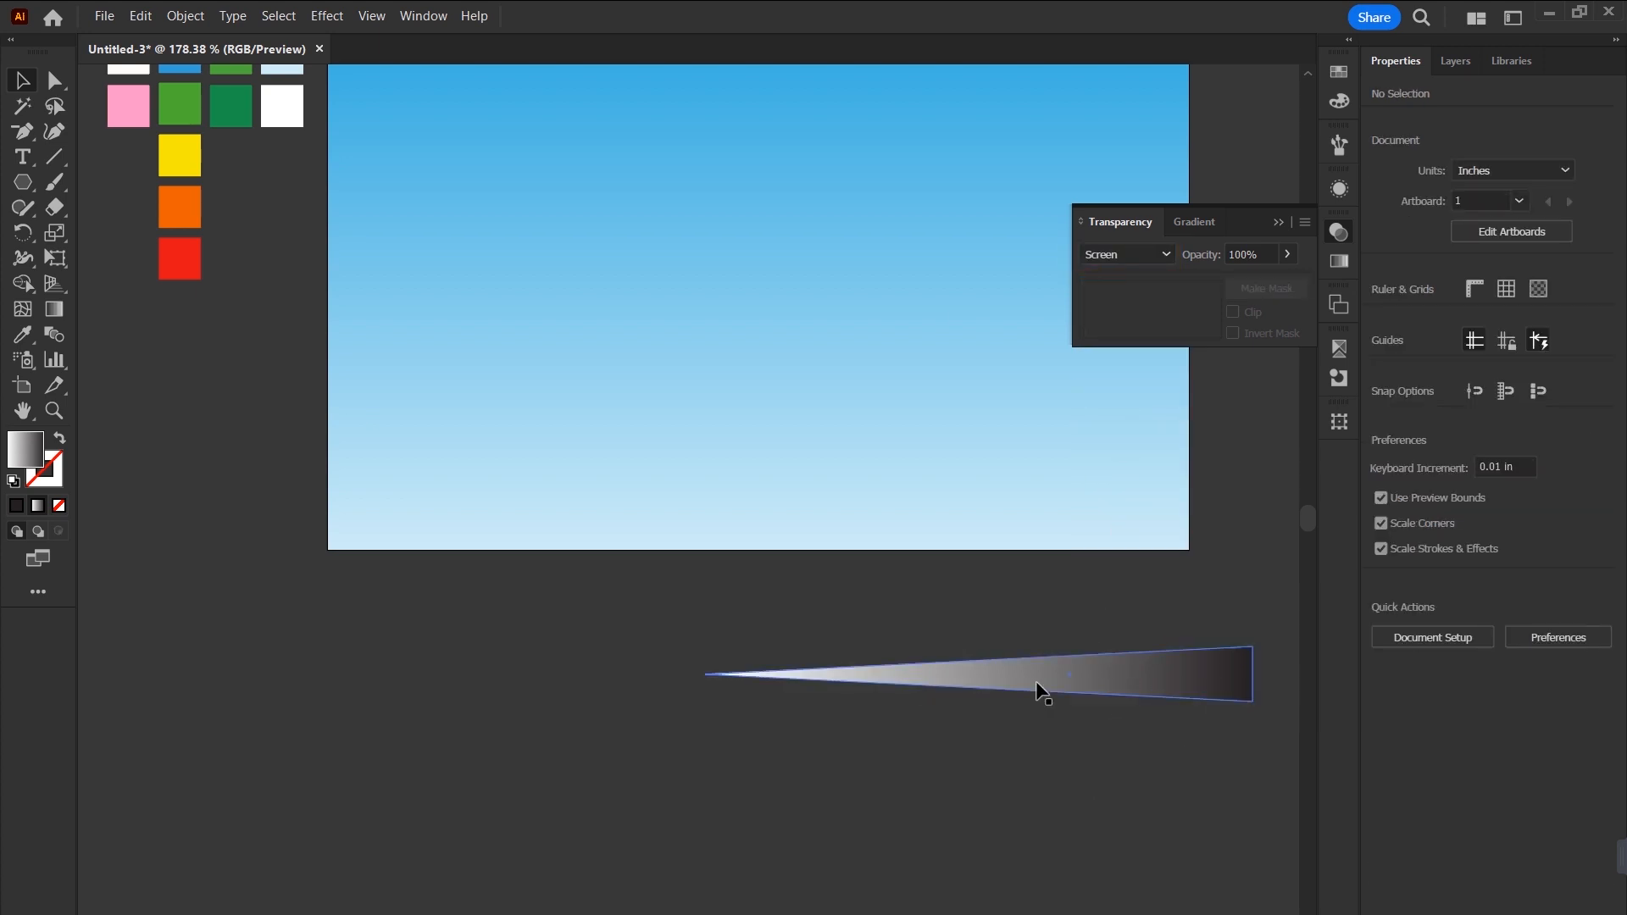
# Try the long triangle over the sky, check its Screen blending, and move it back below the artboard.
pyautogui.moveTo(1047, 796); pyautogui.dragTo(914, 913)
pyautogui.moveTo(987, 805); pyautogui.dragTo(915, 407)
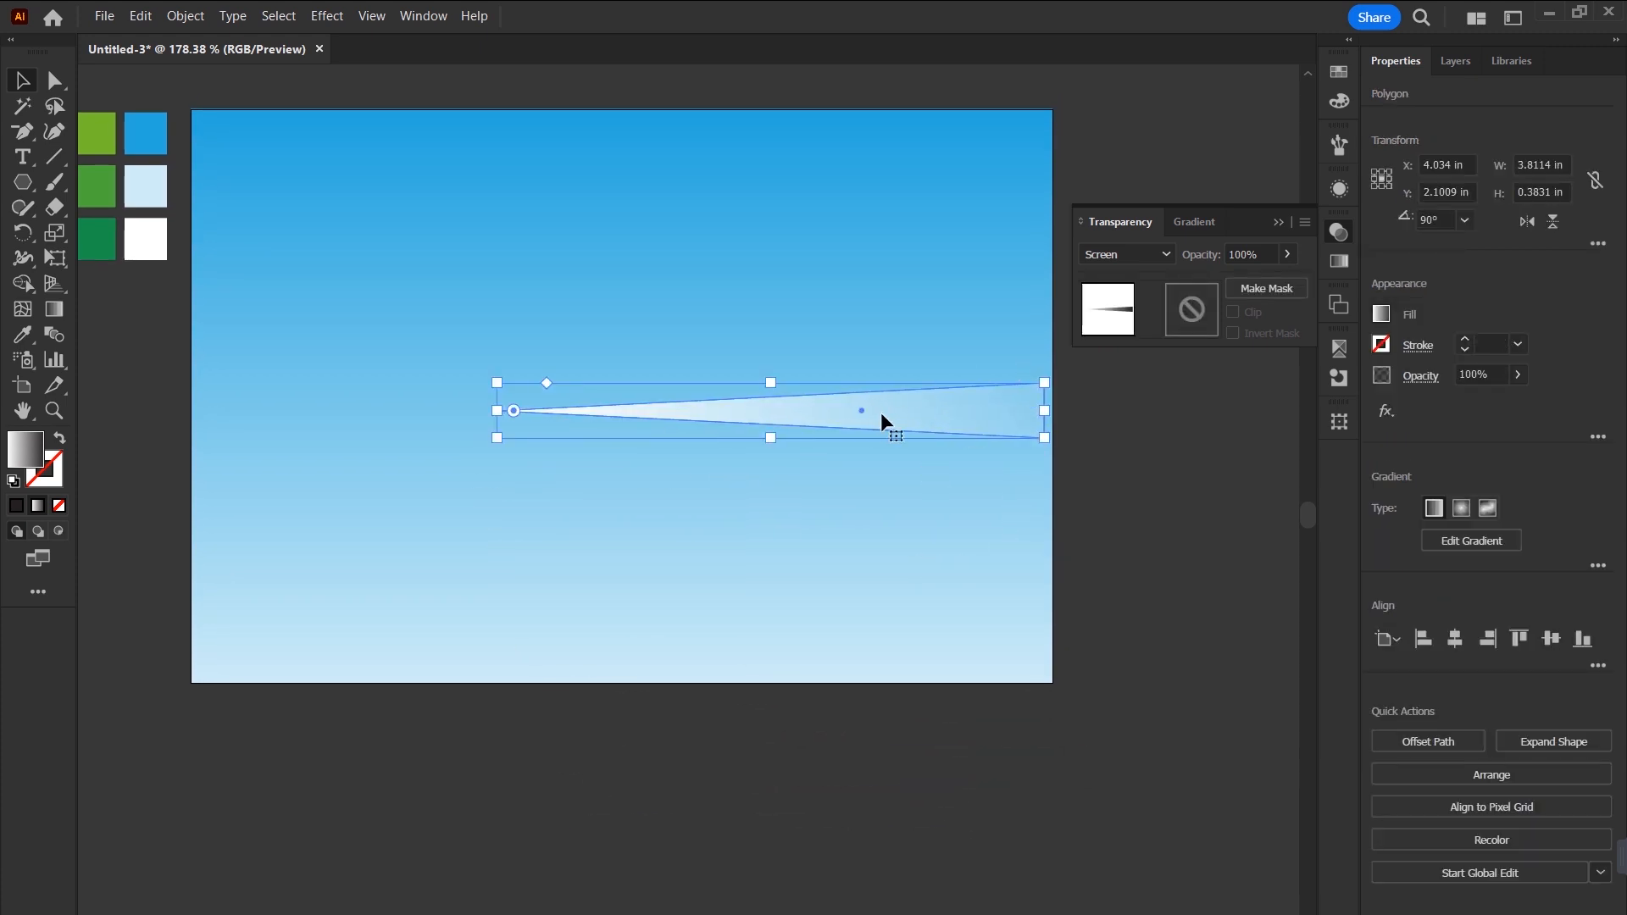
pyautogui.click(1125, 254)
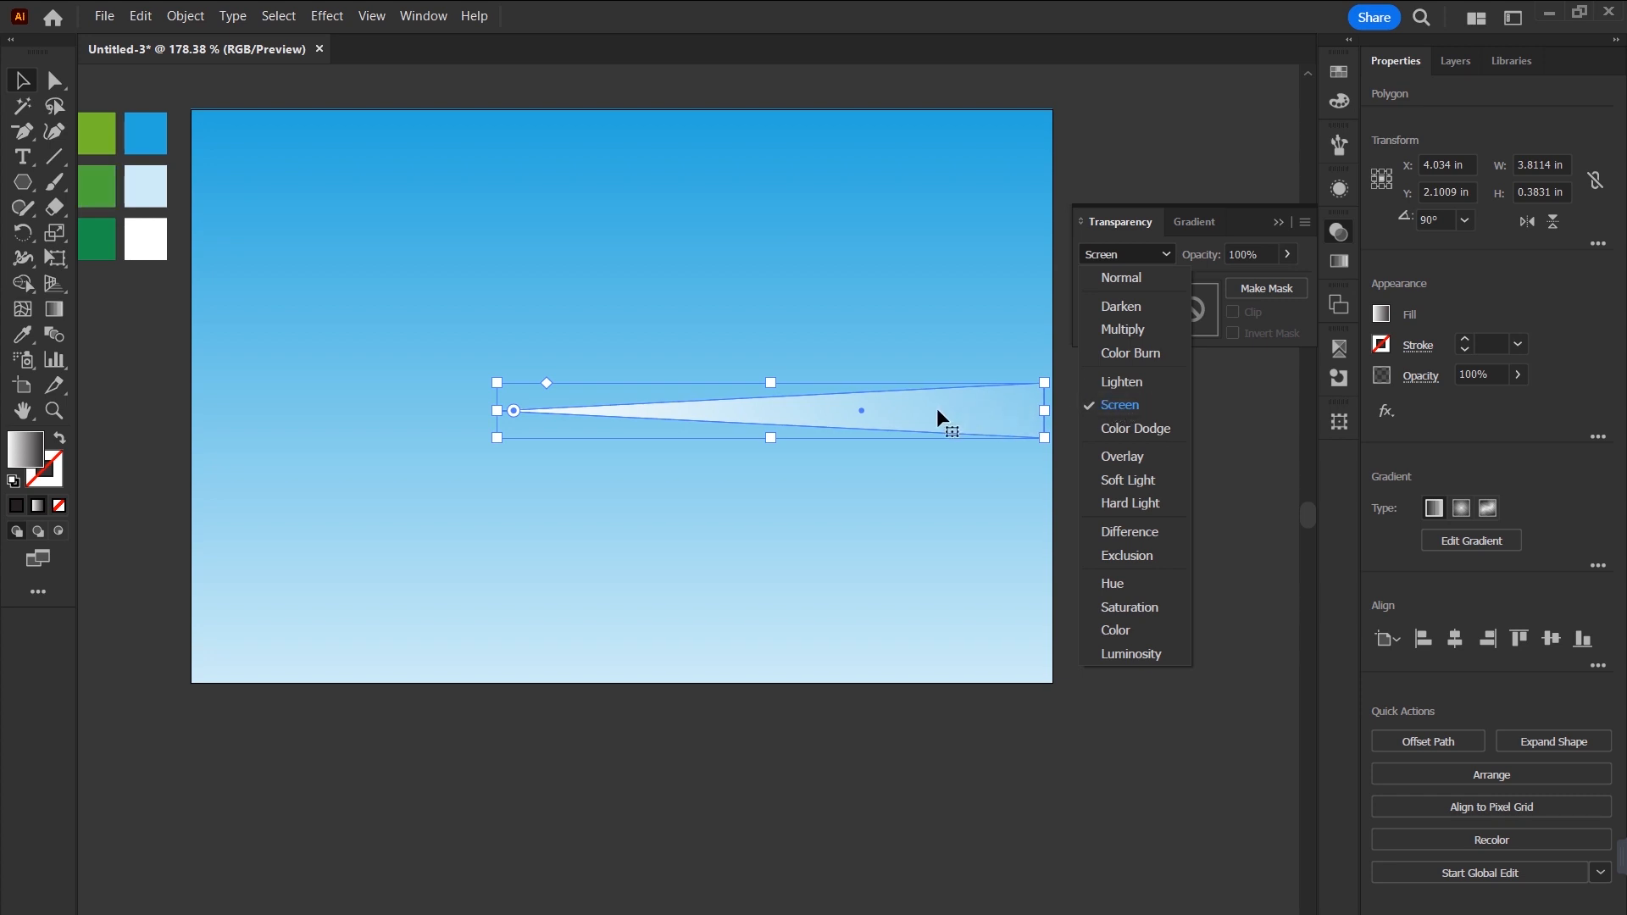
pyautogui.click(1000, 404)
pyautogui.moveTo(908, 405); pyautogui.dragTo(894, 792)
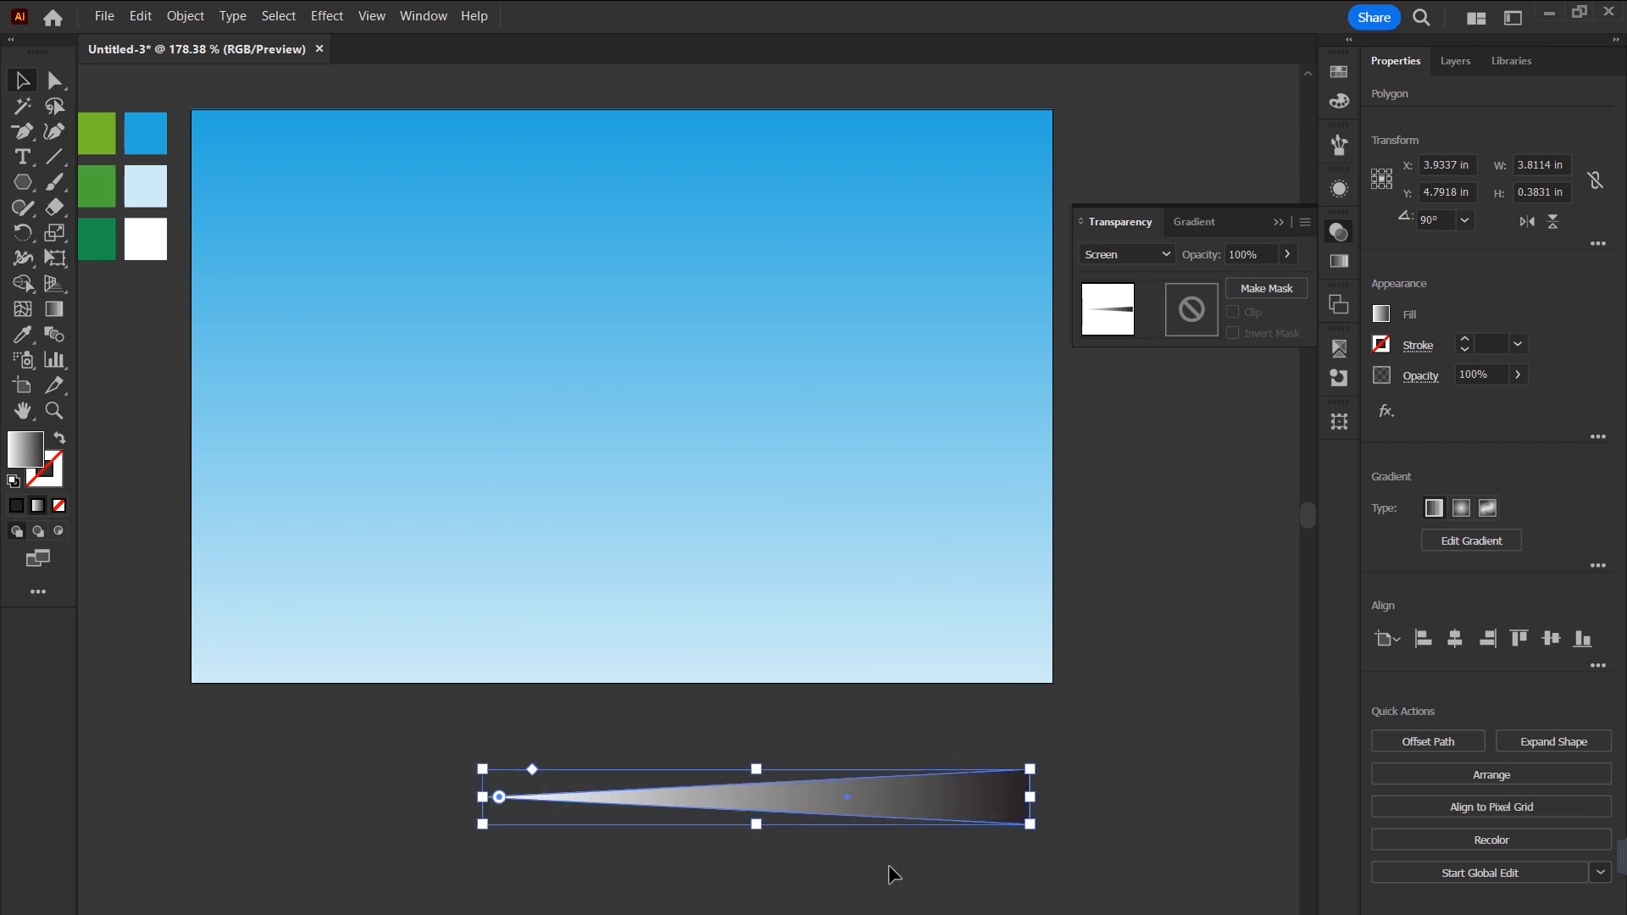
# Move the long triangle onto the lower part of the sky and set its opacity to 70%.
pyautogui.moveTo(944, 810); pyautogui.dragTo(950, 493)
pyautogui.click(1498, 376)
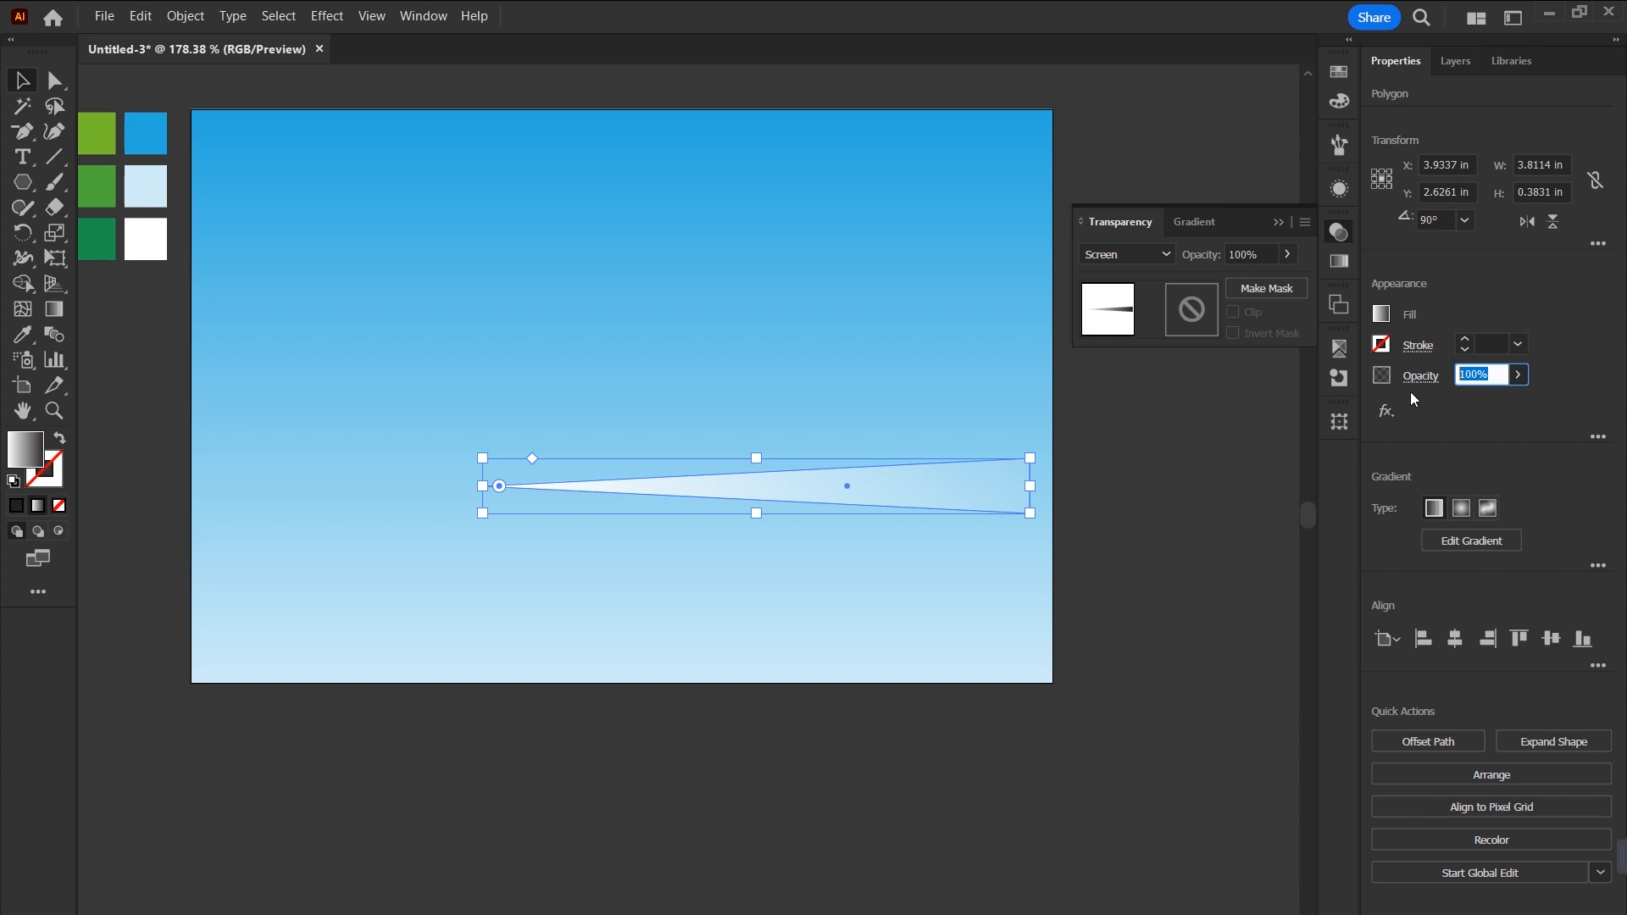
pyautogui.write('50')
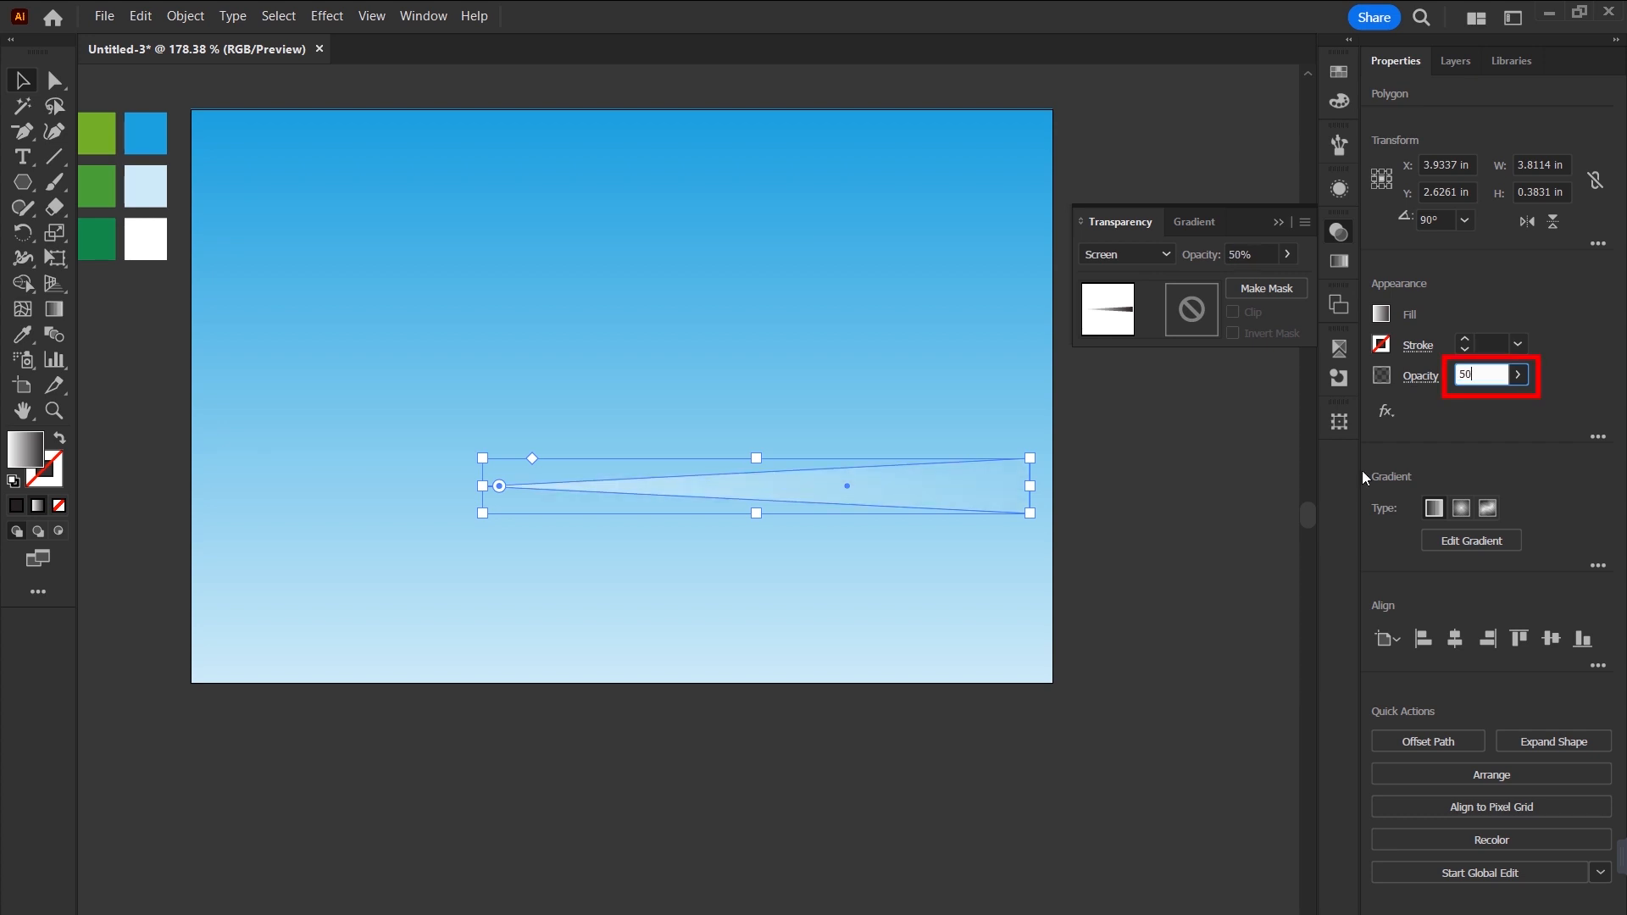
pyautogui.write('70')
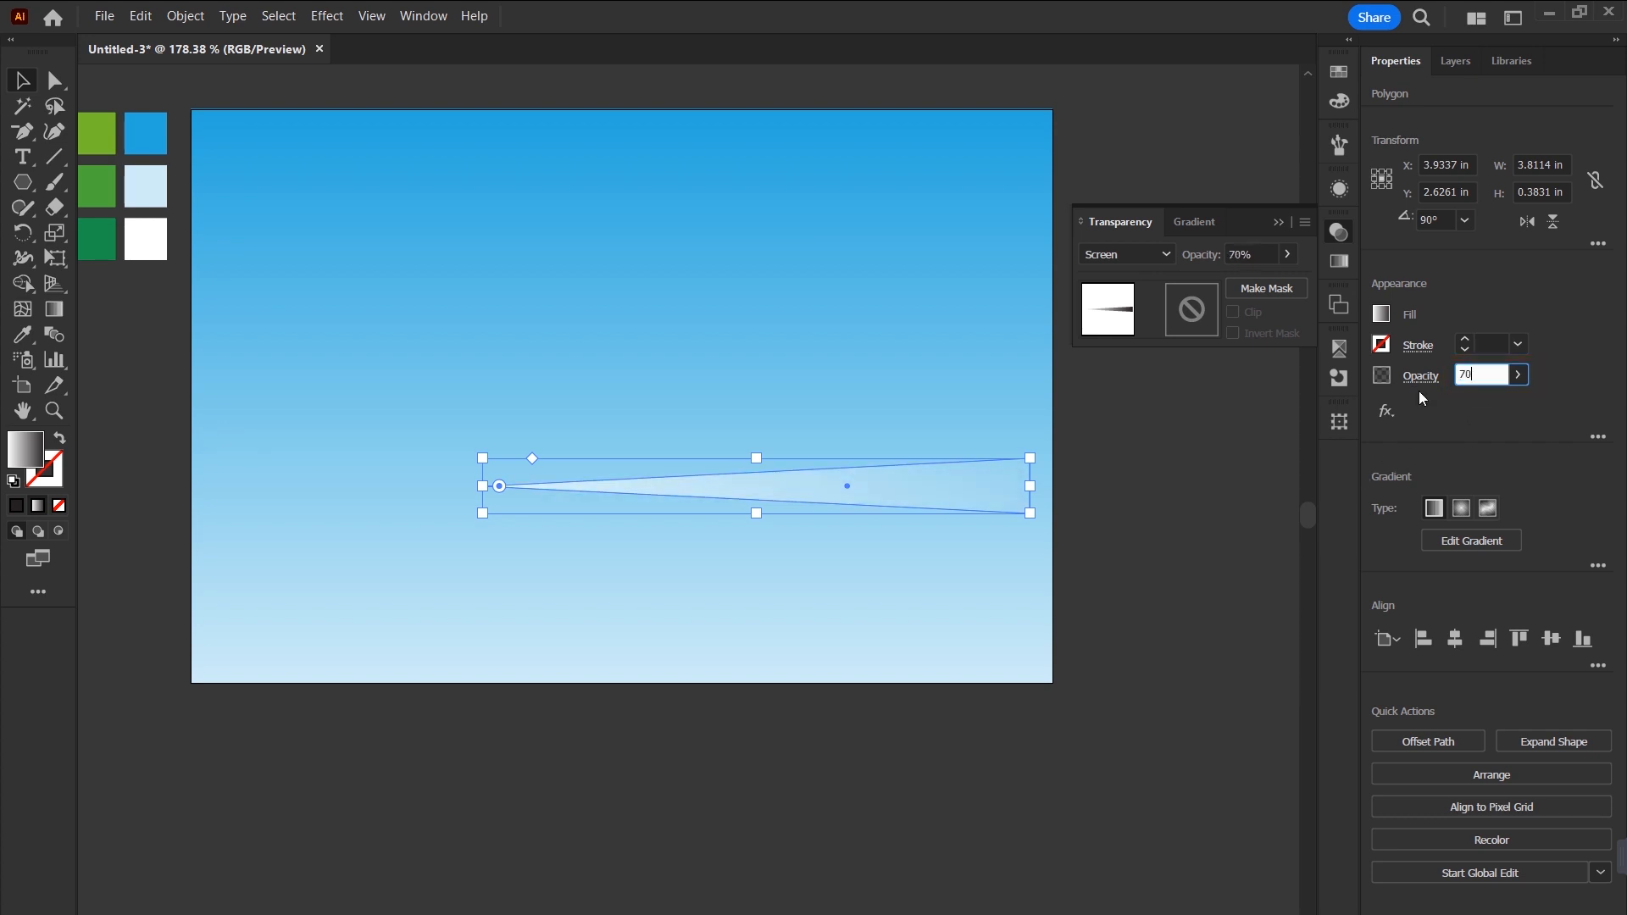
pyautogui.press('Return')
# Shift the ray toward the right edge of the sky and shorten it to about 2.98 in long.
pyautogui.moveTo(937, 502); pyautogui.dragTo(1150, 504)
pyautogui.moveTo(1244, 486); pyautogui.dragTo(1124, 485)
# Create a copy of the ray rotated about 11.44° upward around its pointed tip.
pyautogui.click(15, 210)
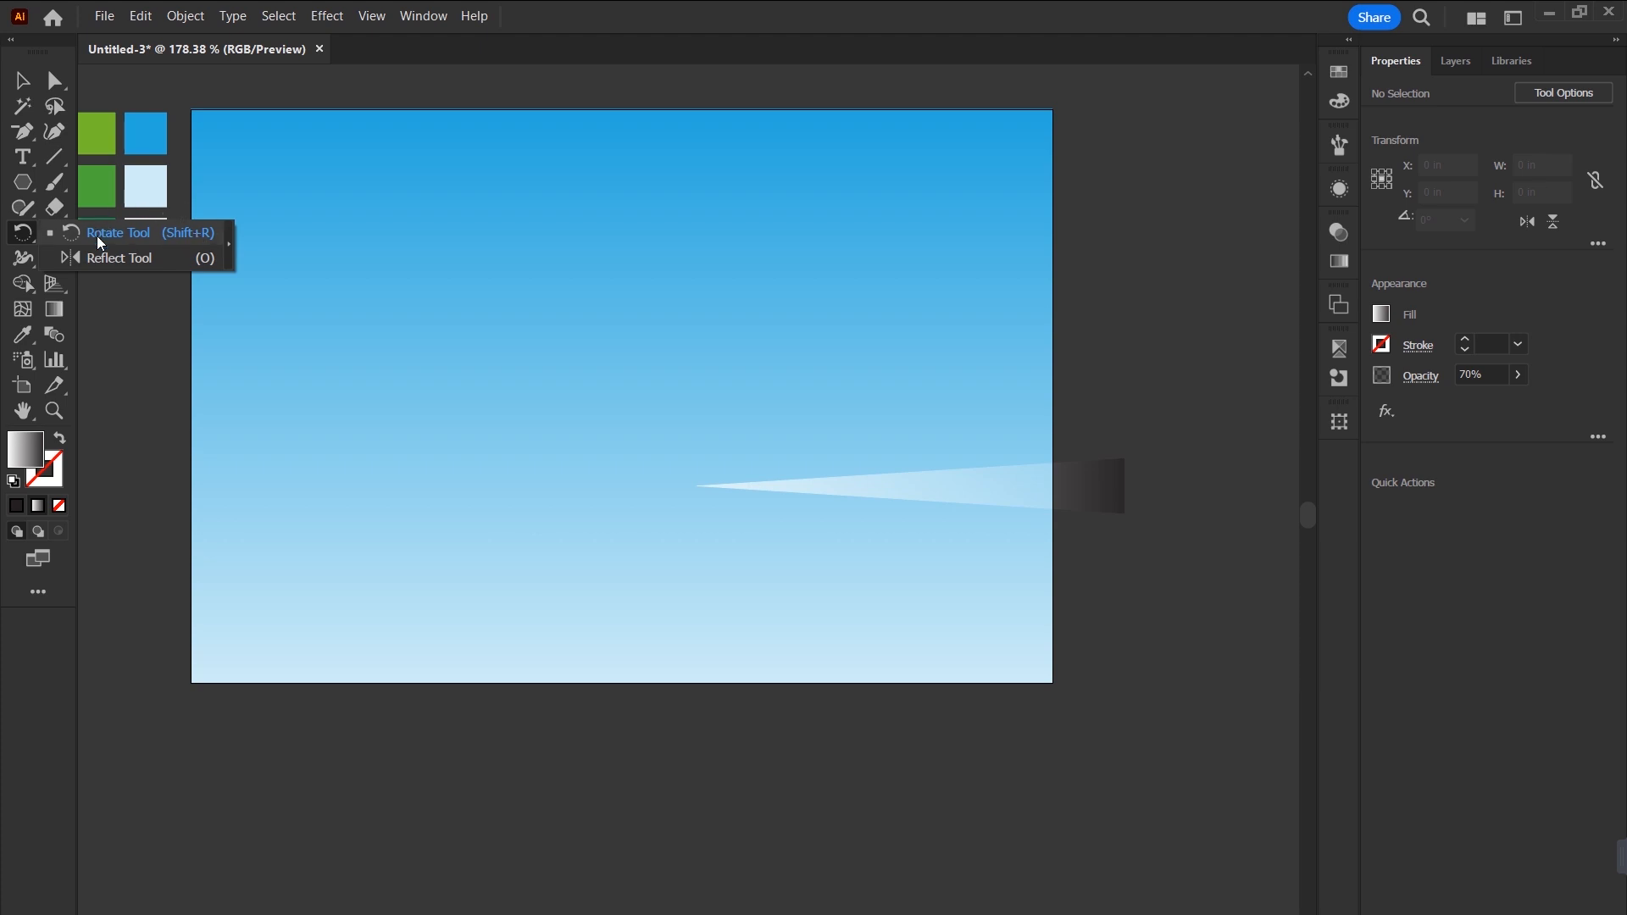
pyautogui.click(170, 232)
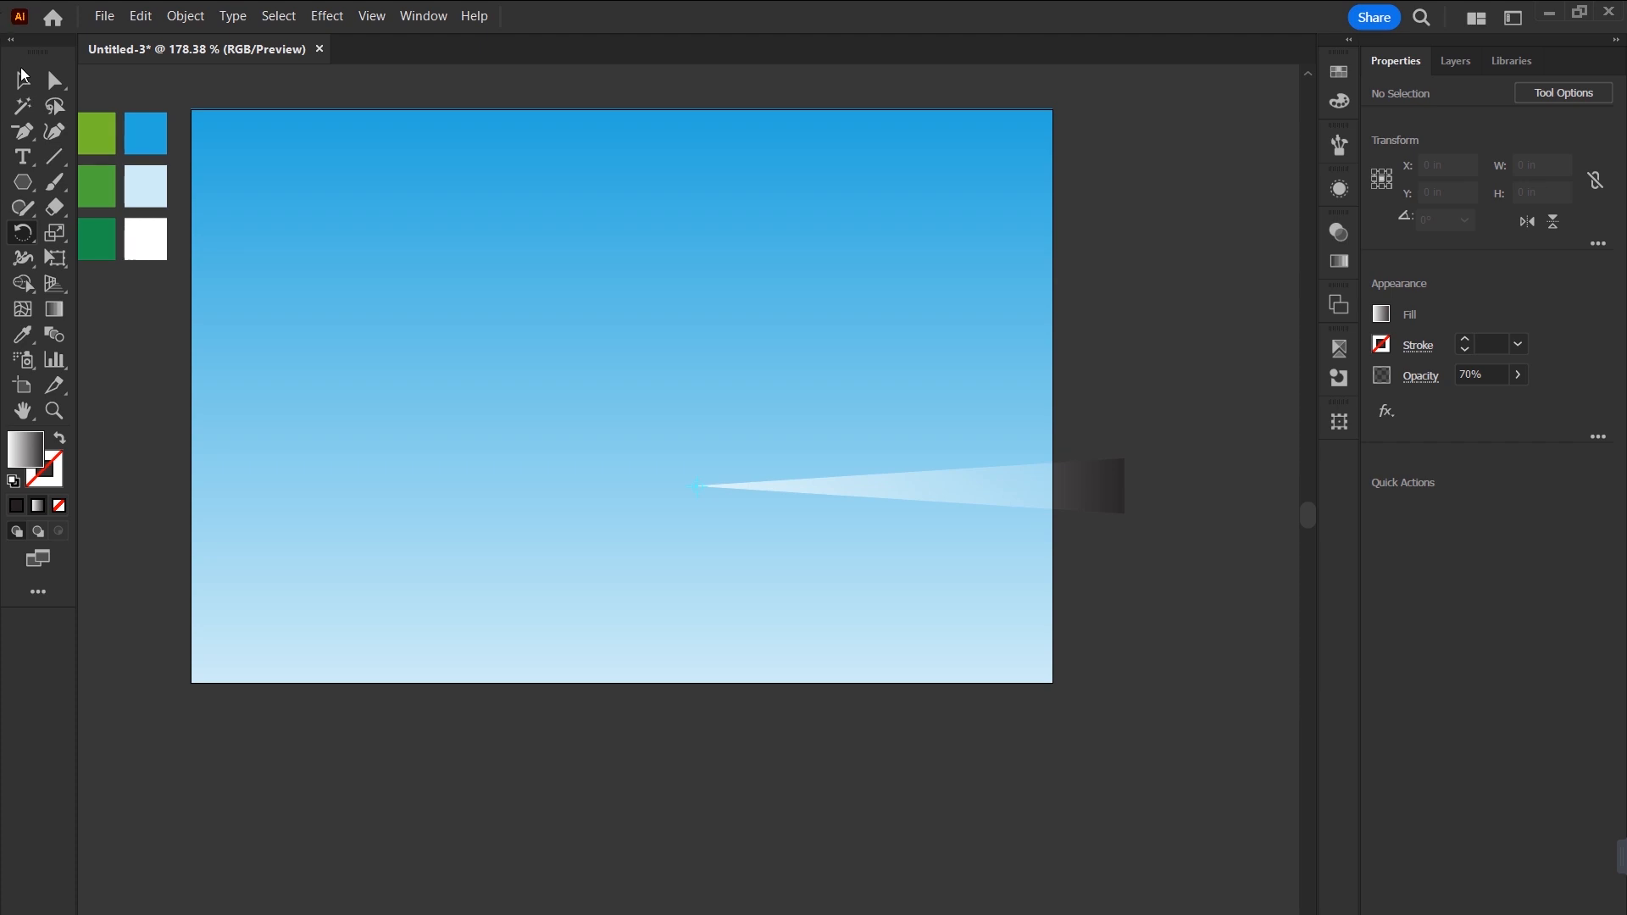
pyautogui.press('v')
pyautogui.click(1069, 490)
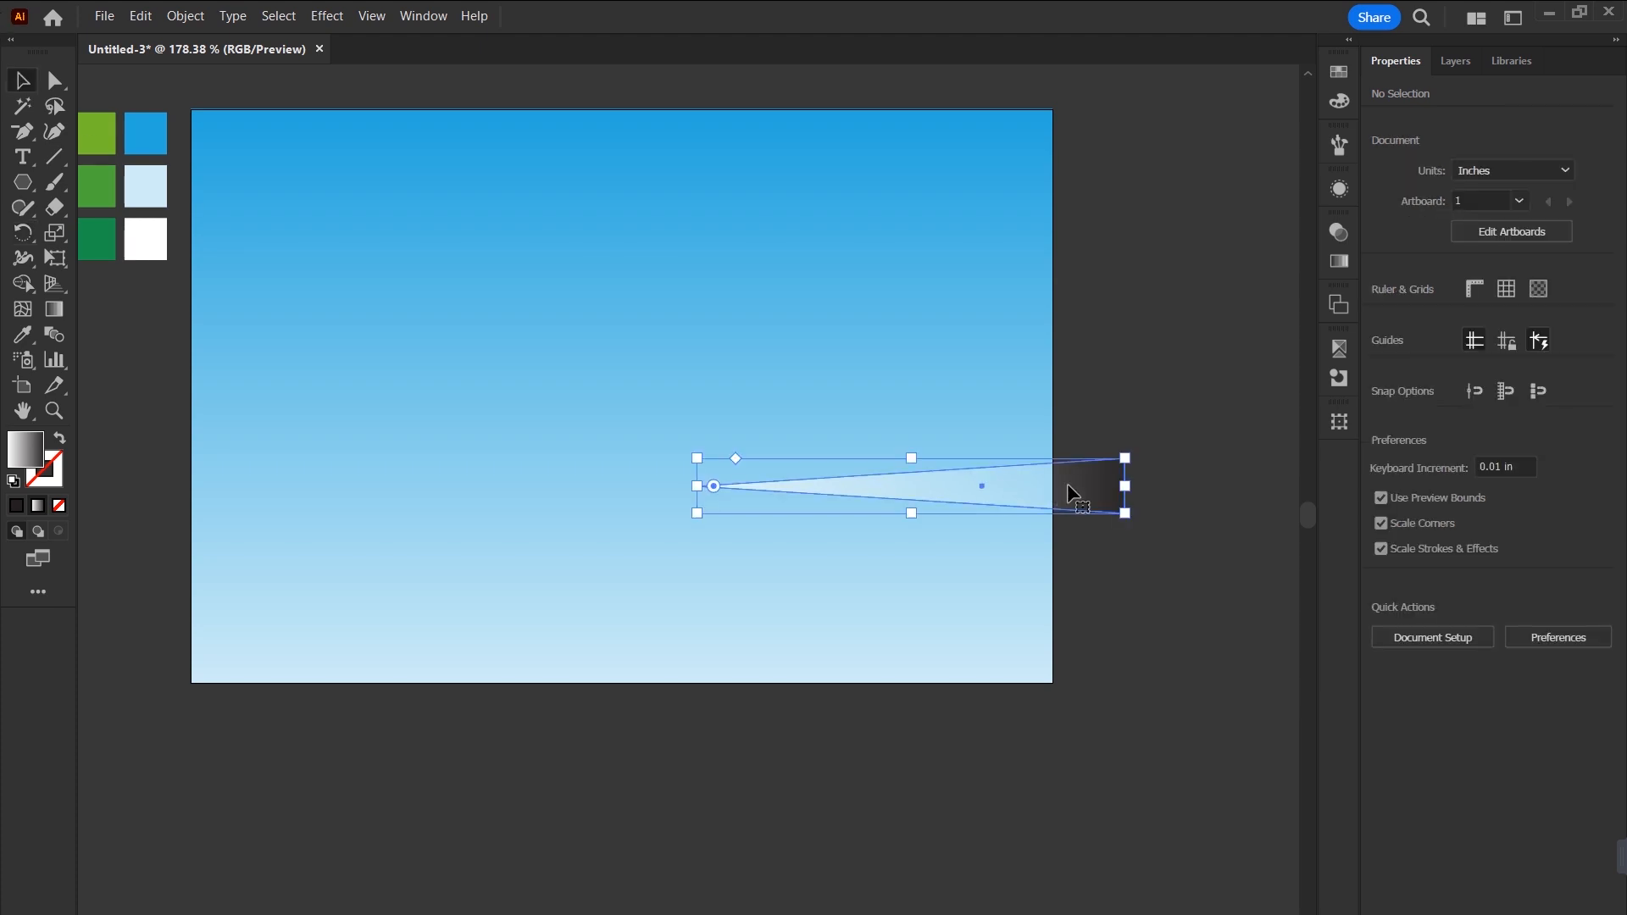
pyautogui.click(21, 214)
pyautogui.click(26, 232)
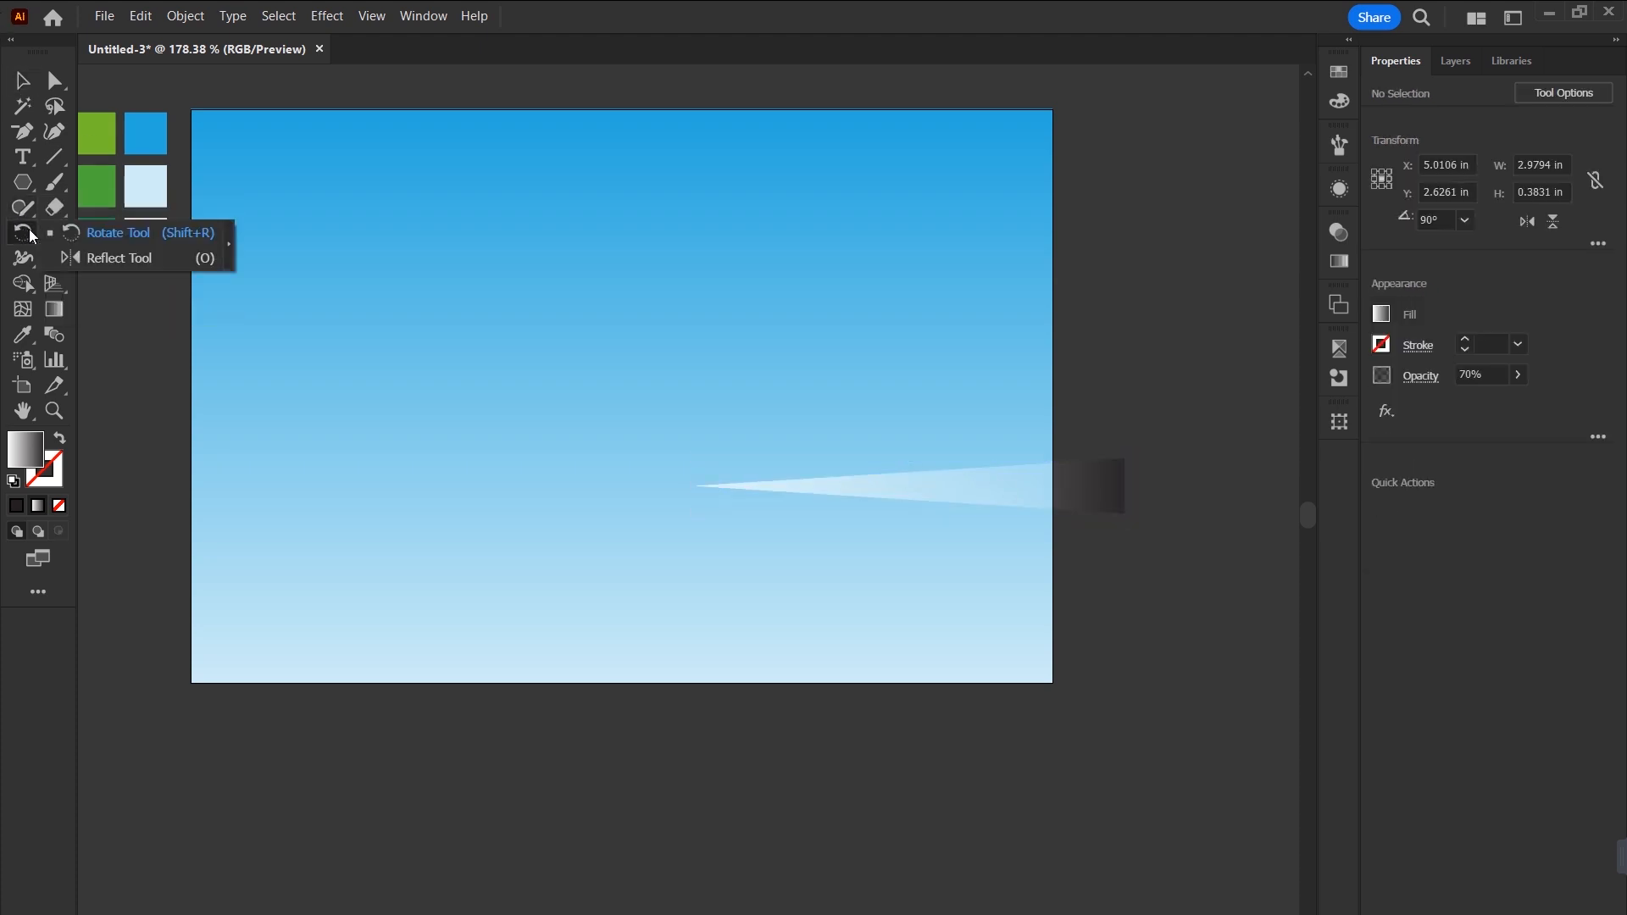
pyautogui.click(118, 232)
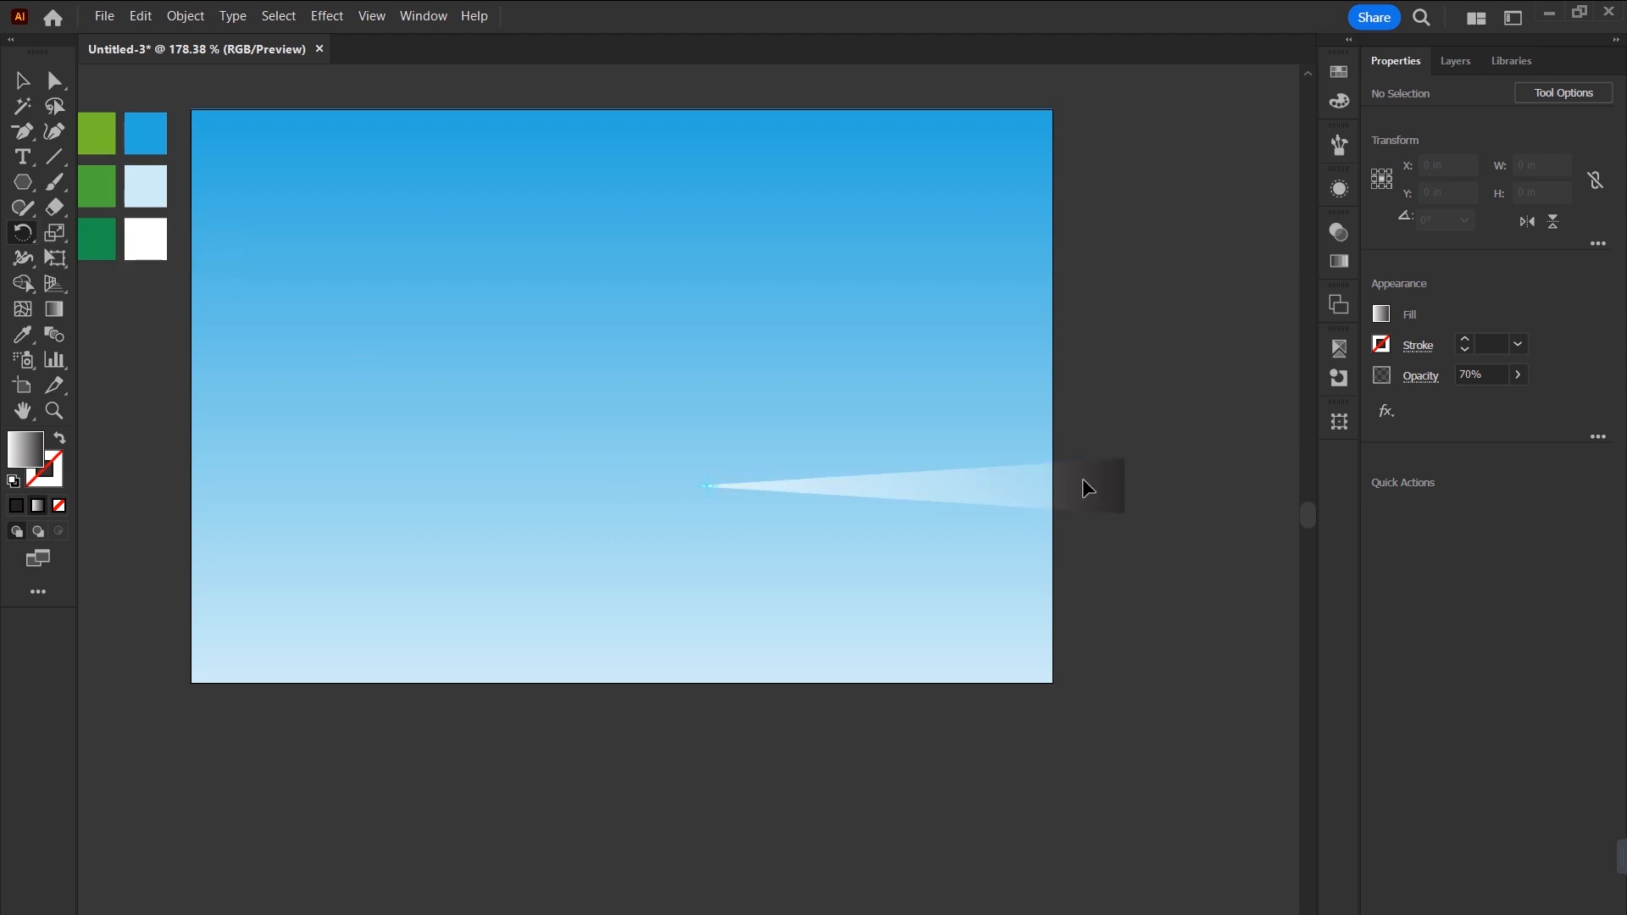
pyautogui.keyDown('ctrl'); pyautogui.click(1120, 488); pyautogui.keyUp('ctrl')
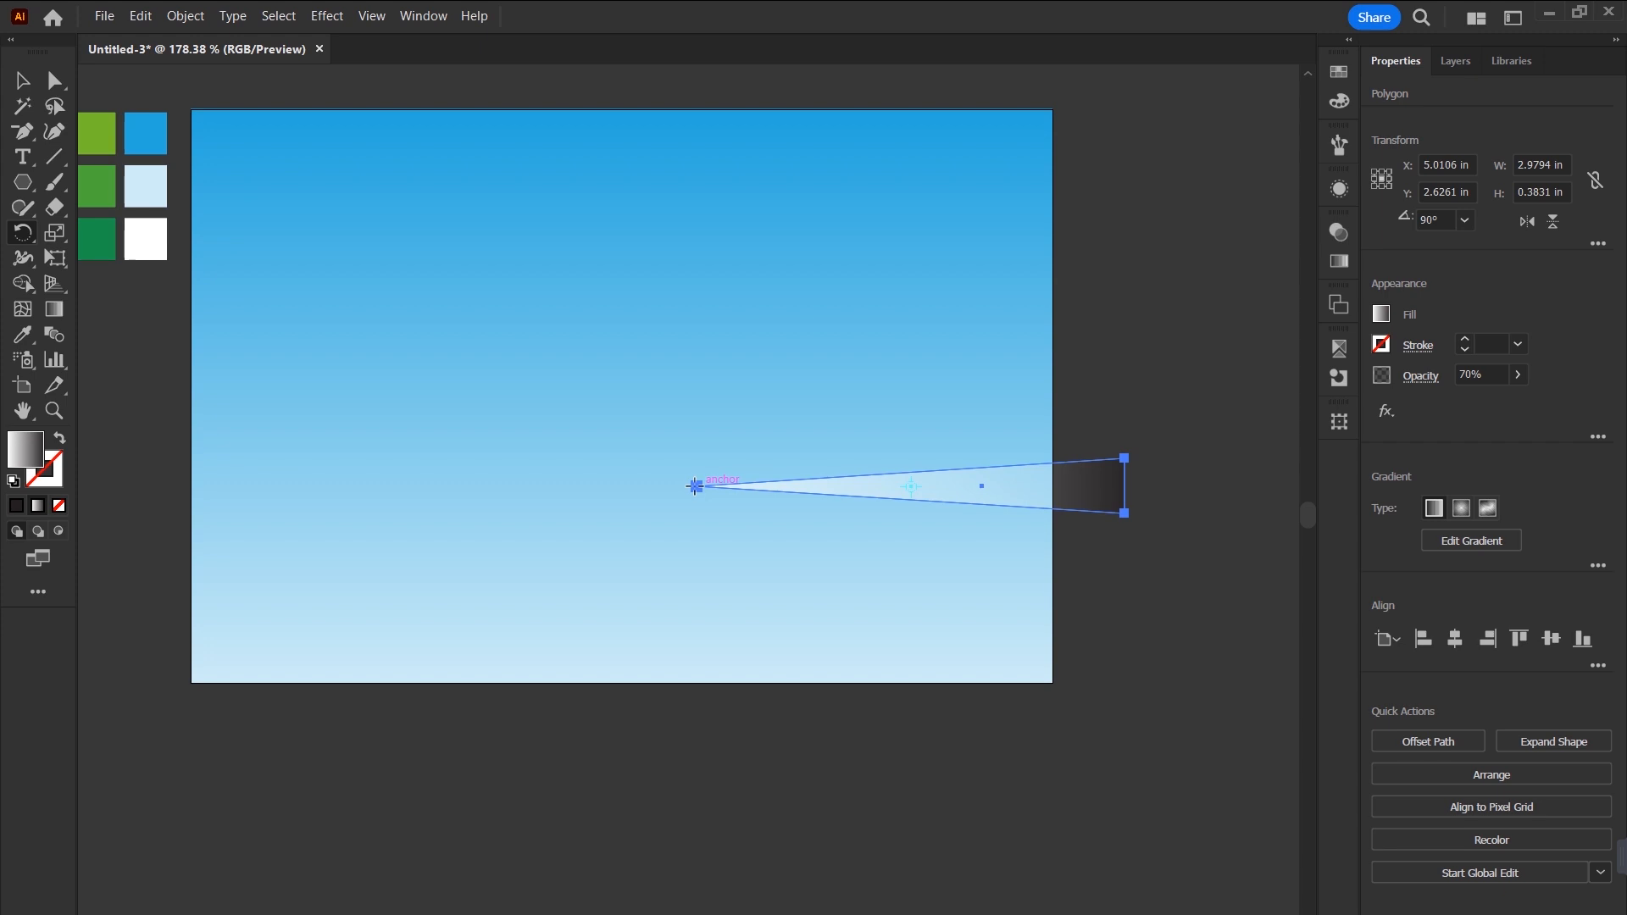
pyautogui.moveTo(1074, 485); pyautogui.dragTo(1053, 413)
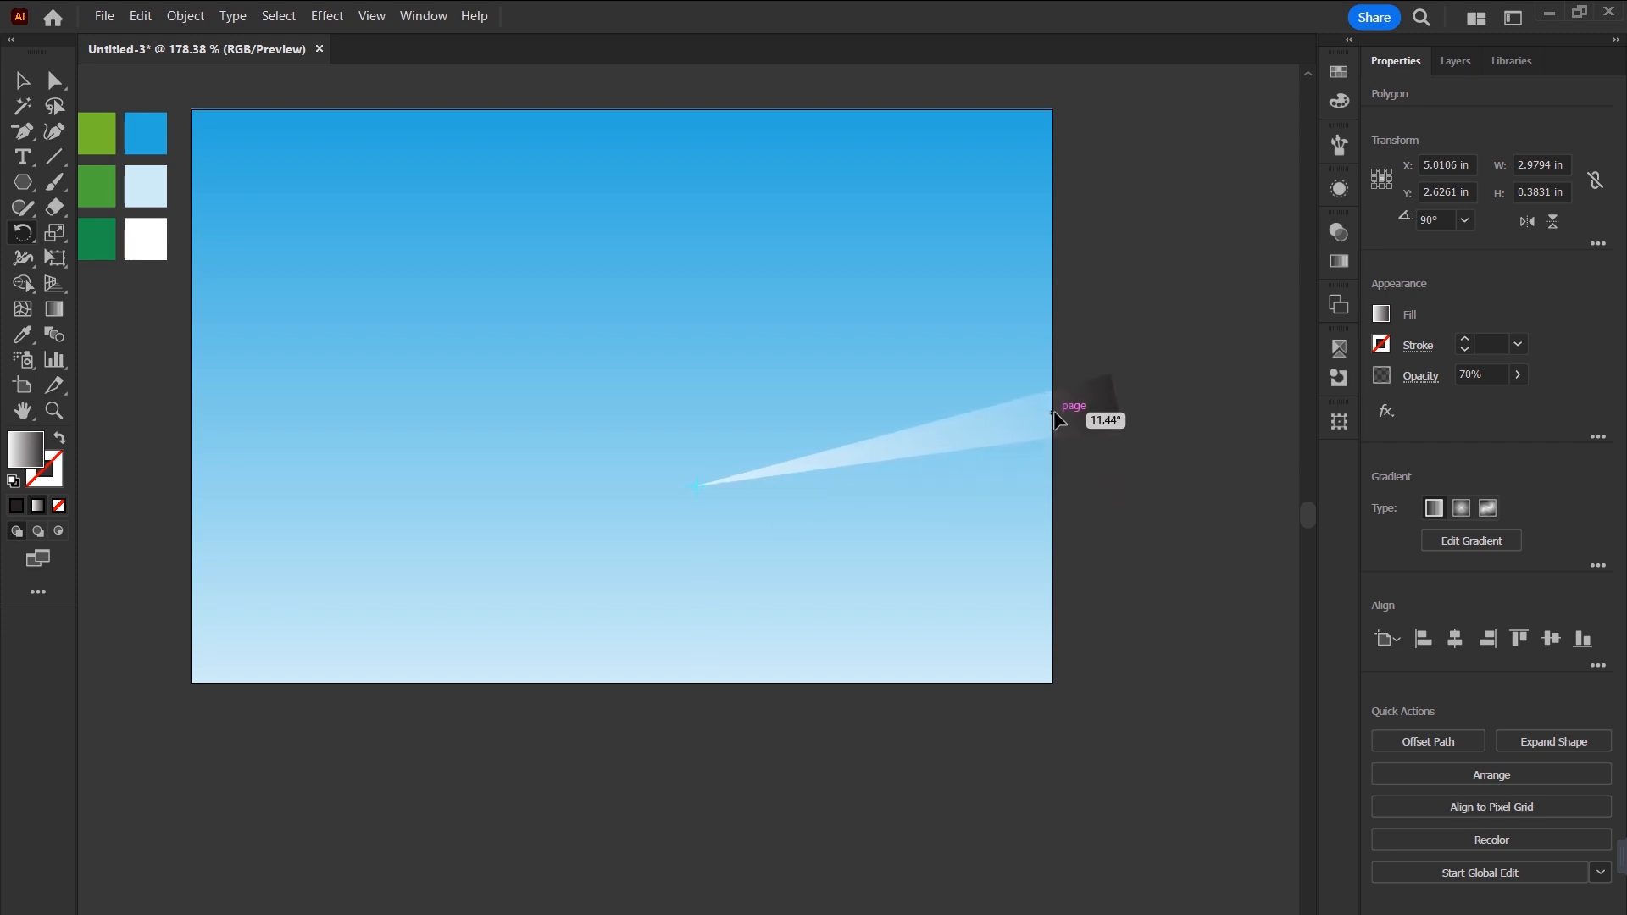
pyautogui.moveTo(1057, 417); pyautogui.dragTo(1056, 416)
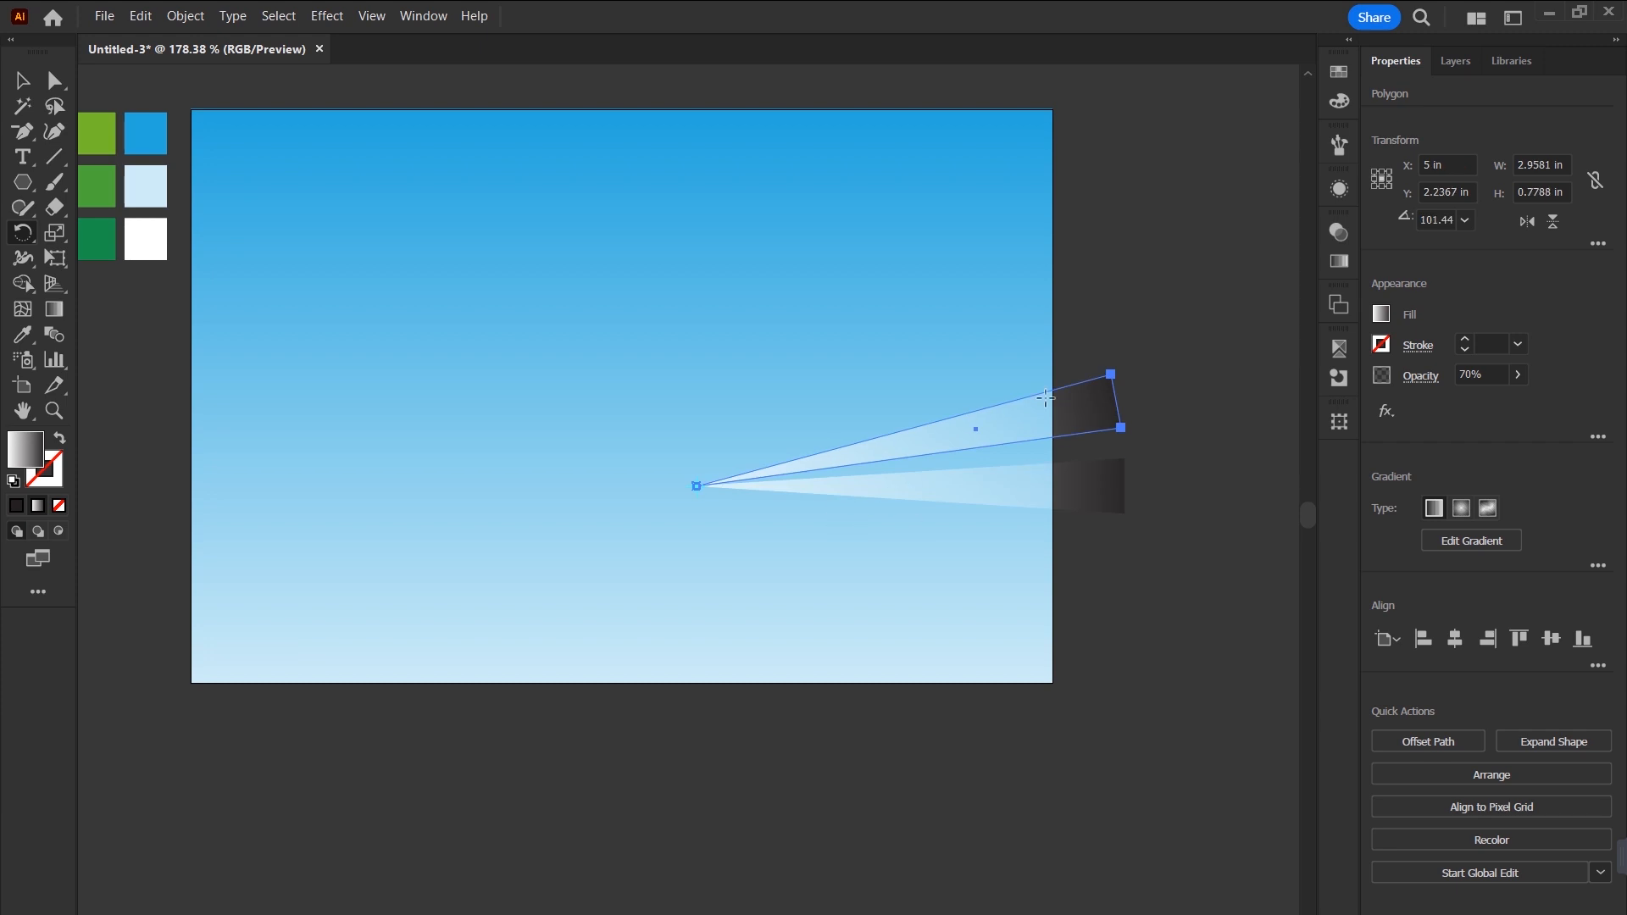
# Repeat the rotated ray copy until the rays form a fan reaching just below horizontal on the left side.
pyautogui.press('ctrl')
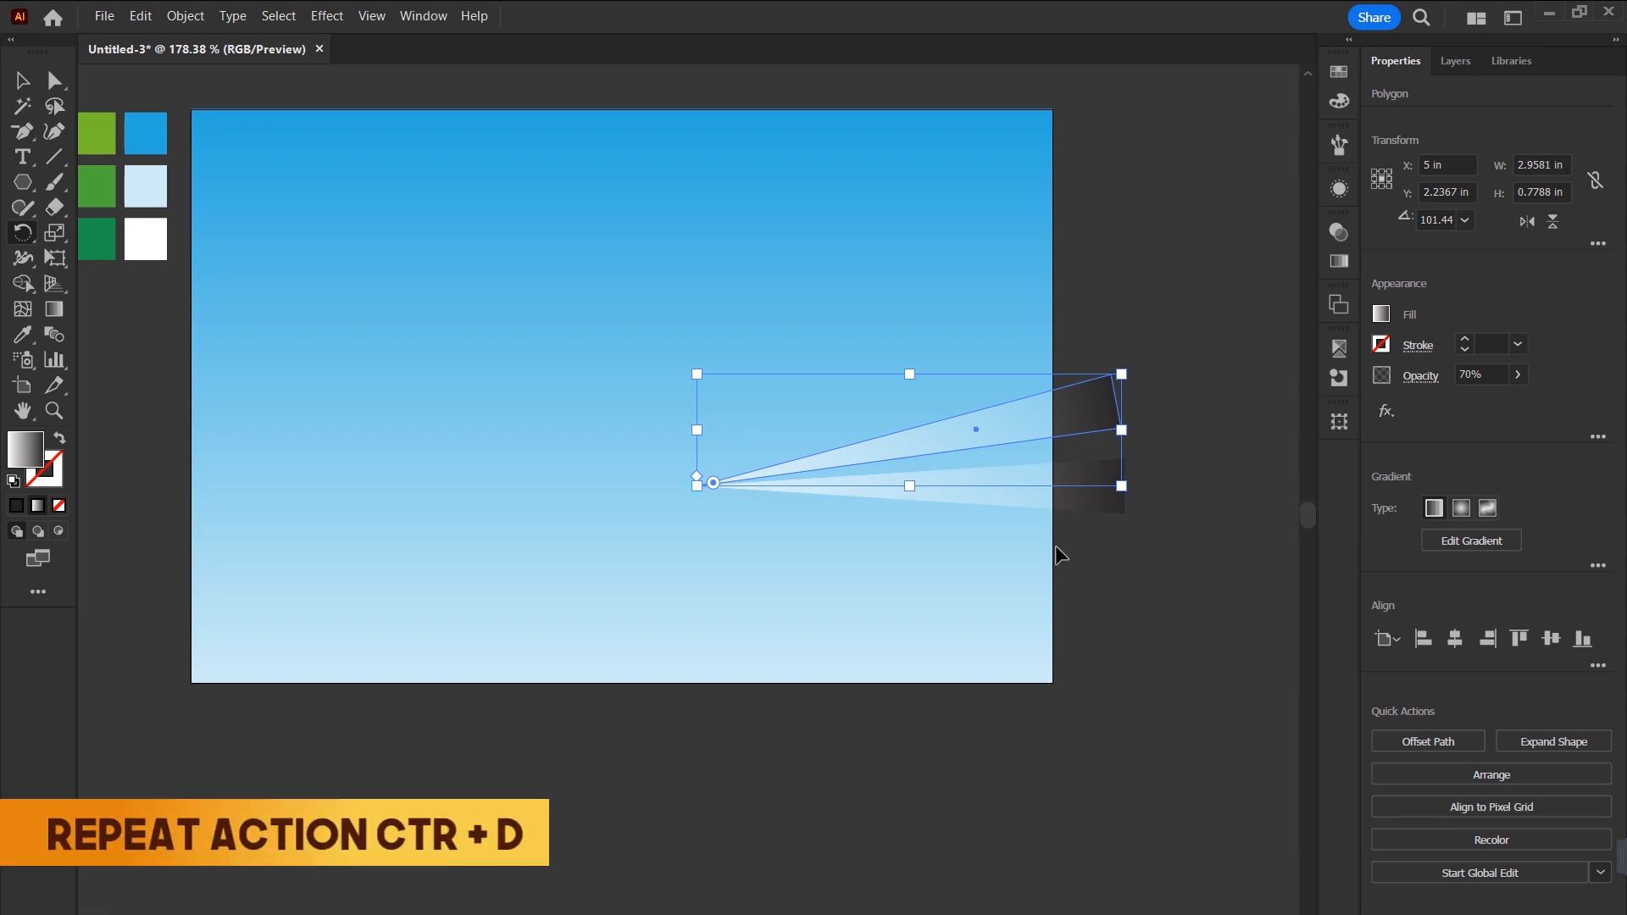
pyautogui.hotkey('ctrl', 'd')
pyautogui.hotkey('ctrl', 'd')
pyautogui.hotkey('ctrl', 'd')
pyautogui.hotkey('ctrl', 'd')
pyautogui.hotkey('ctrl', 'd')
pyautogui.hotkey('ctrl', 'd')
pyautogui.hotkey('ctrl', 'd')
pyautogui.hotkey('ctrl', 'd')
pyautogui.hotkey('ctrl', 'd')
pyautogui.hotkey('ctrl', 'd')
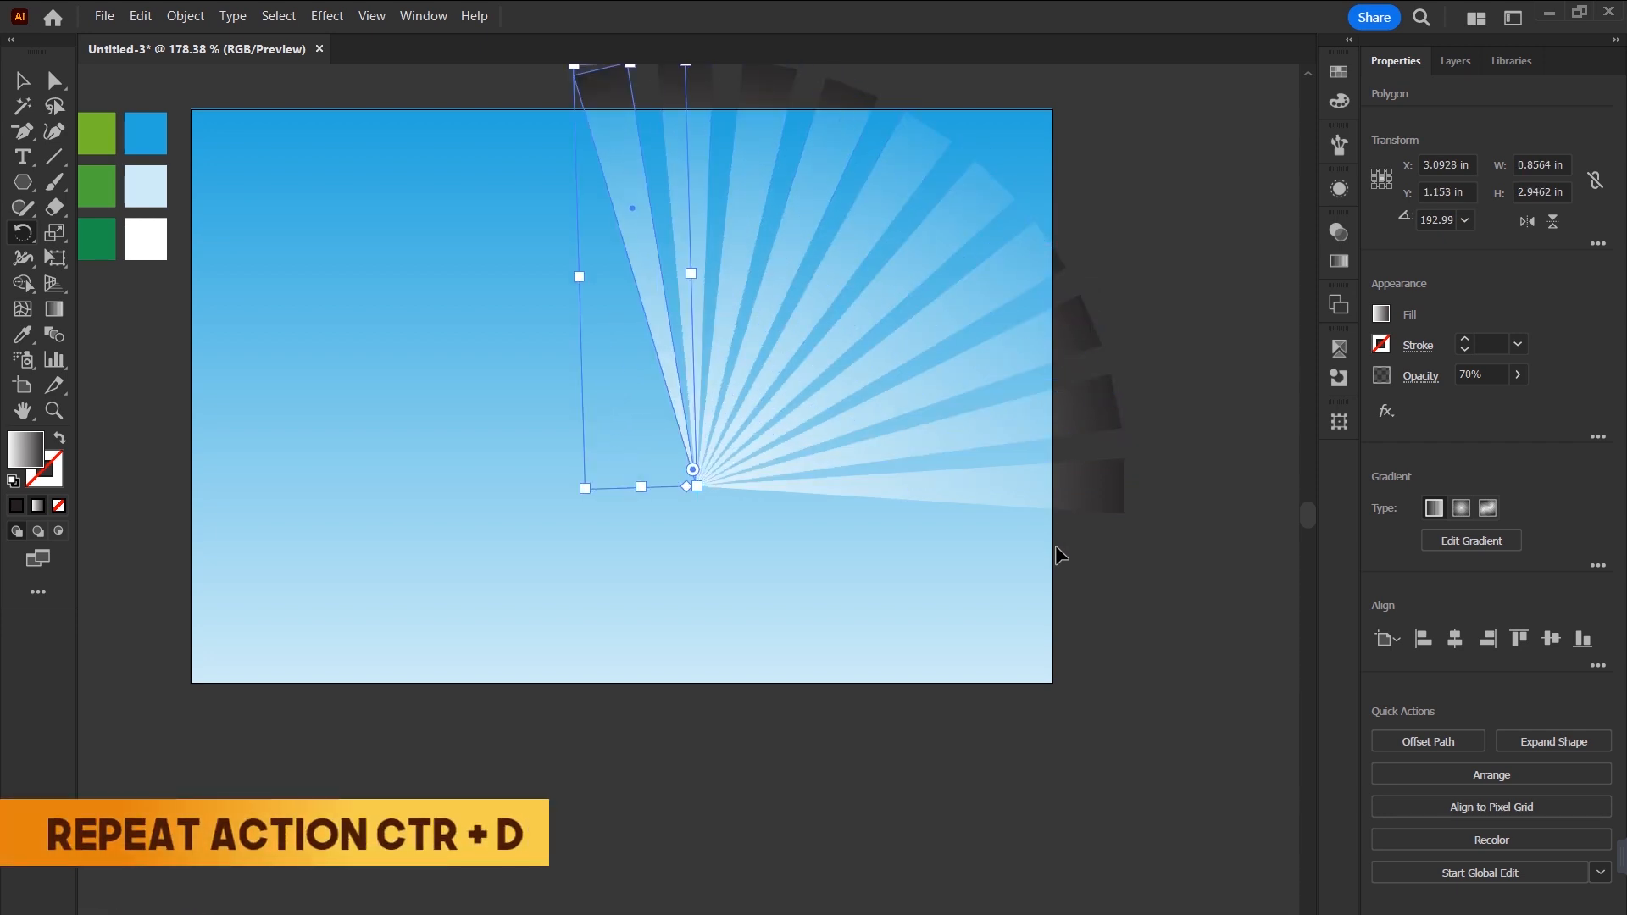
pyautogui.hotkey('ctrl', 'd')
pyautogui.hotkey('ctrl', 'd')
pyautogui.hotkey('ctrl', 'd')
pyautogui.hotkey('ctrl', 'd')
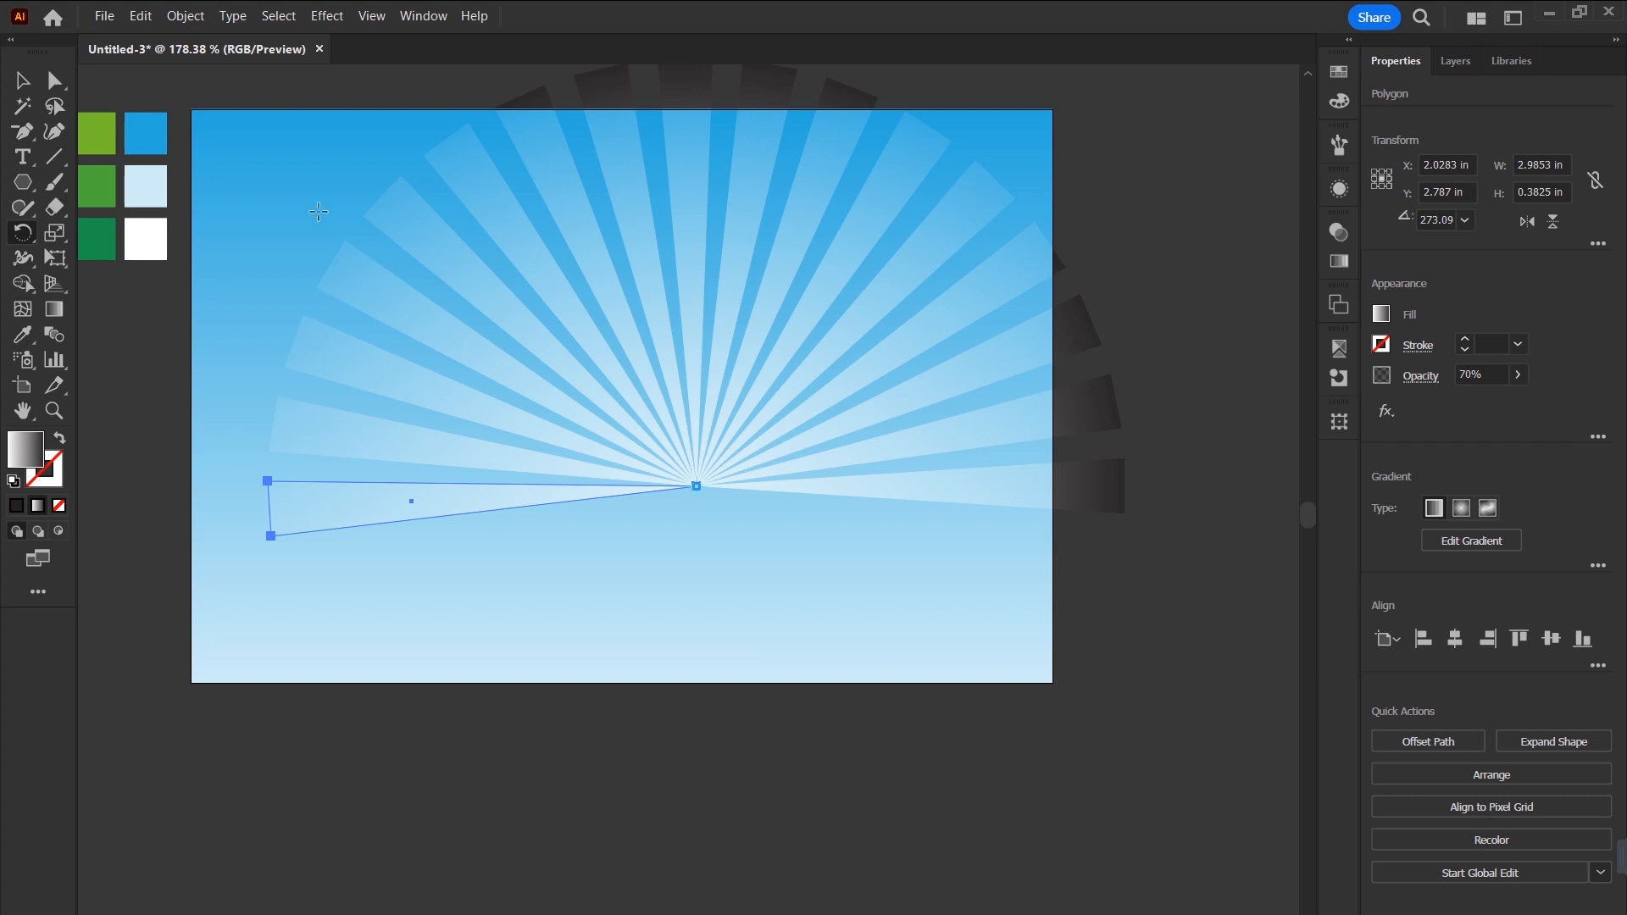
# Group all the rays and center the group horizontally on the artboard.
pyautogui.click(11, 83)
pyautogui.click(549, 725)
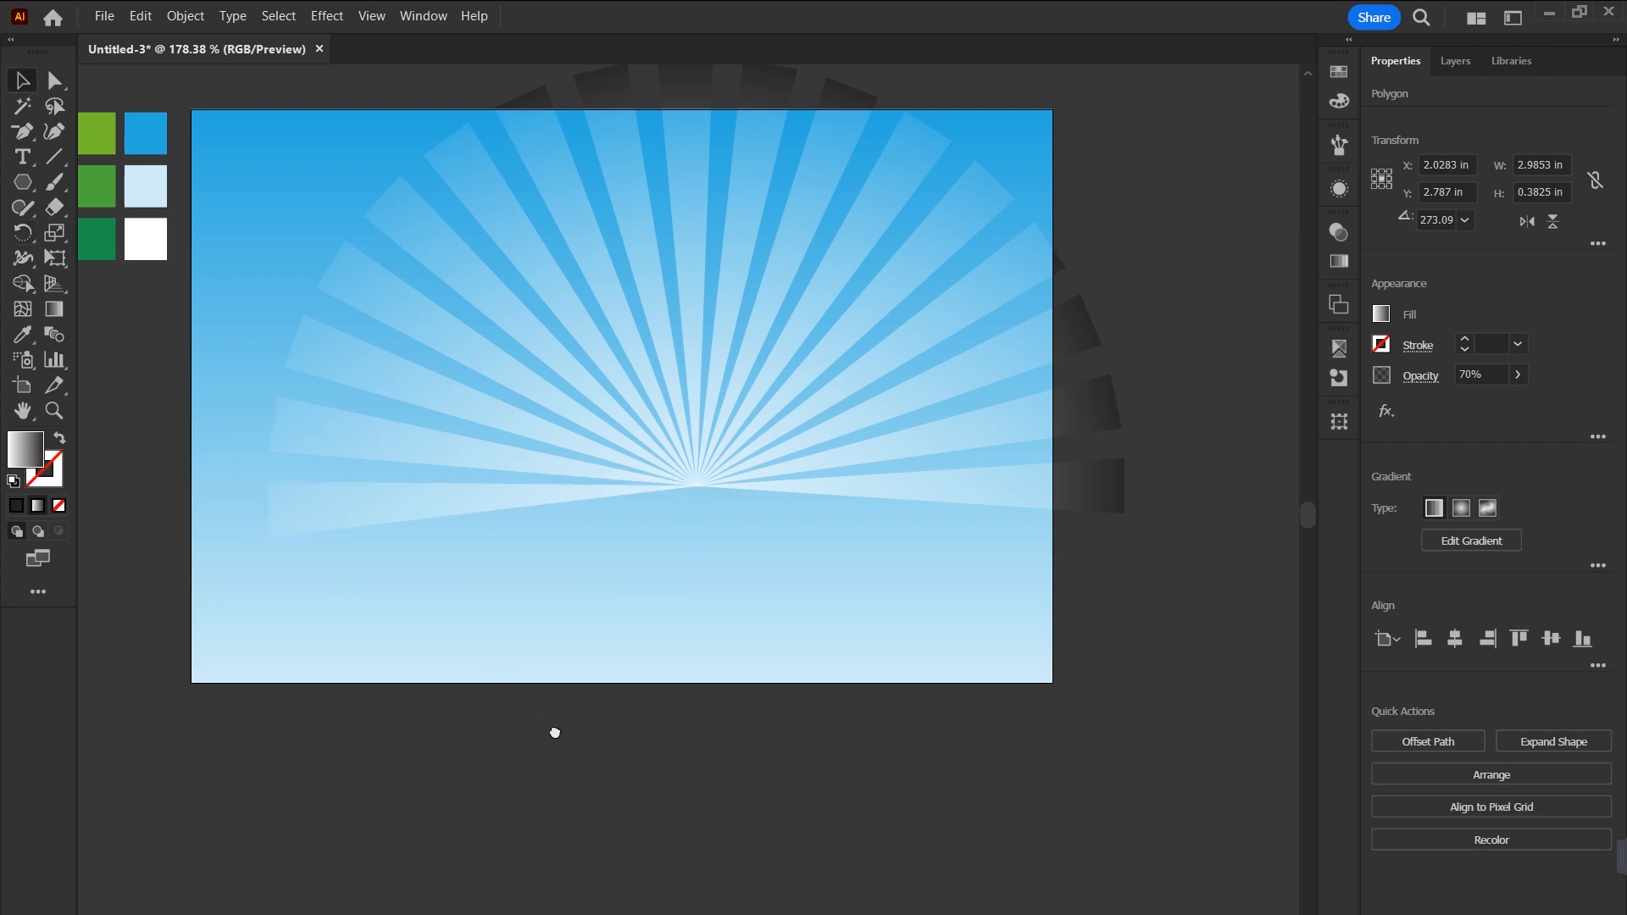
pyautogui.moveTo(552, 726); pyautogui.dragTo(499, 884)
pyautogui.moveTo(1115, 228); pyautogui.dragTo(1117, 212)
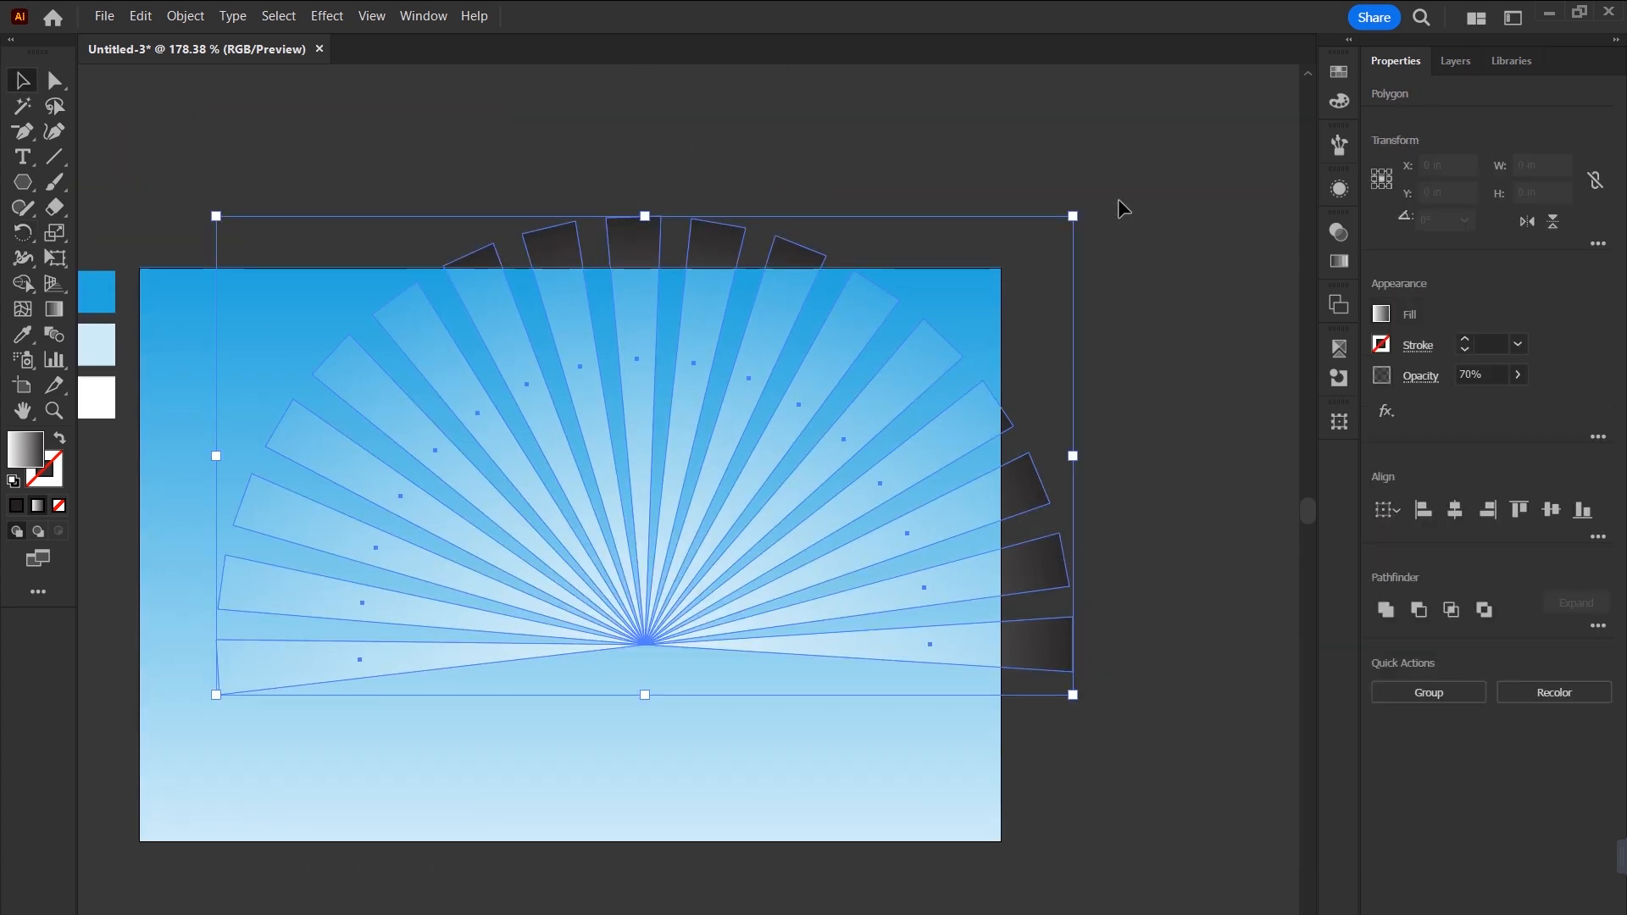
pyautogui.press('a')
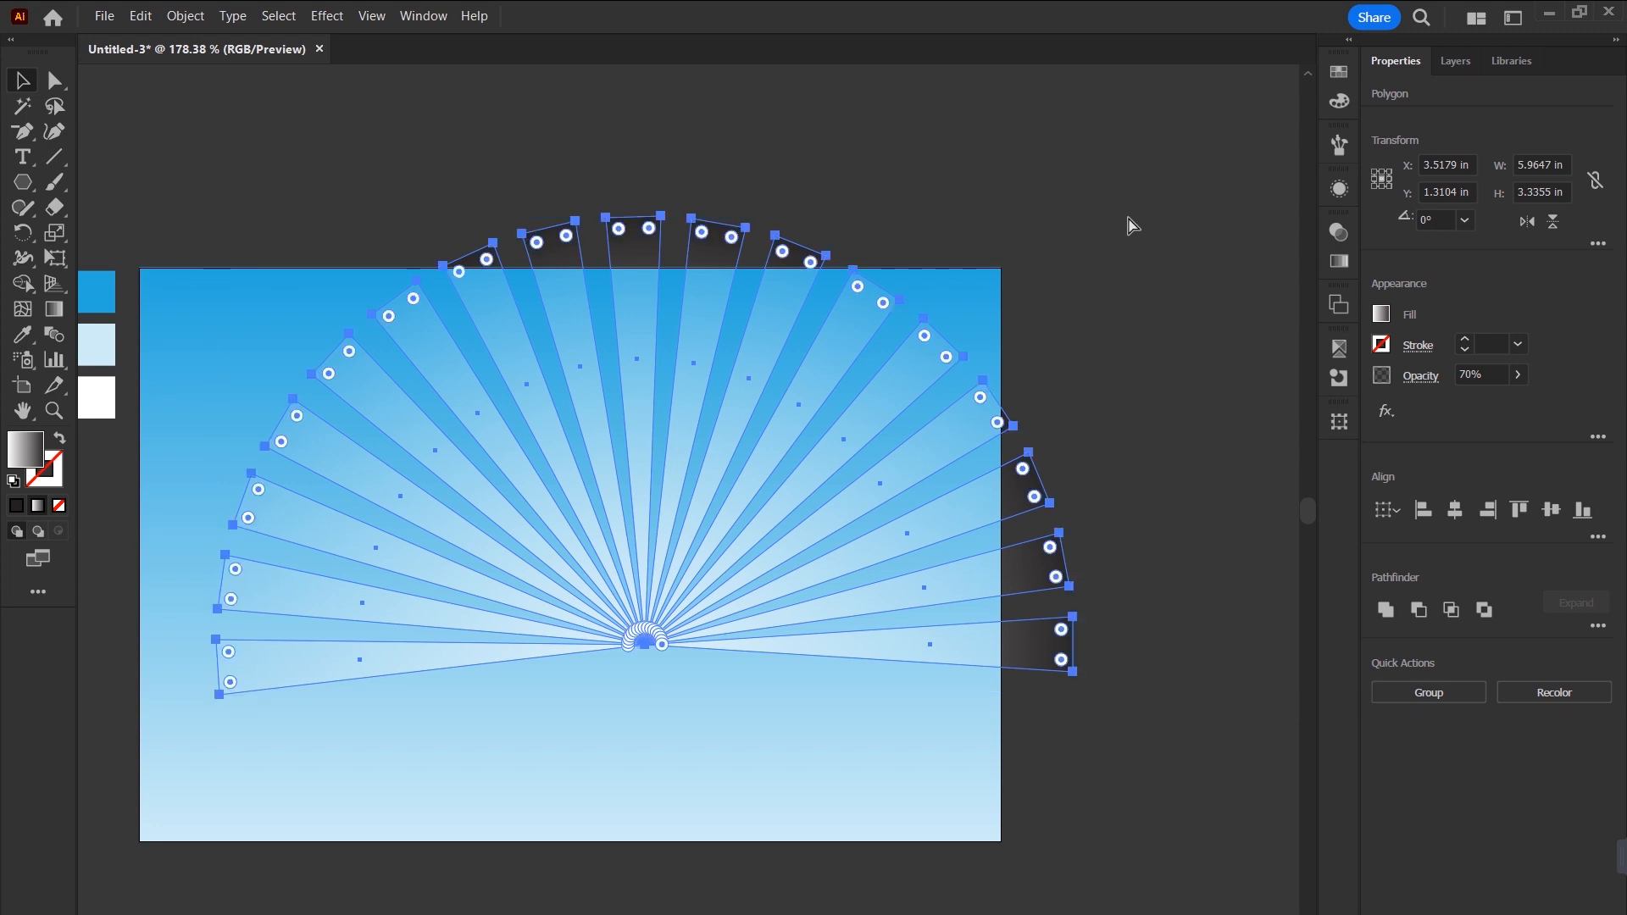
pyautogui.hotkey('ctrl', 'g')
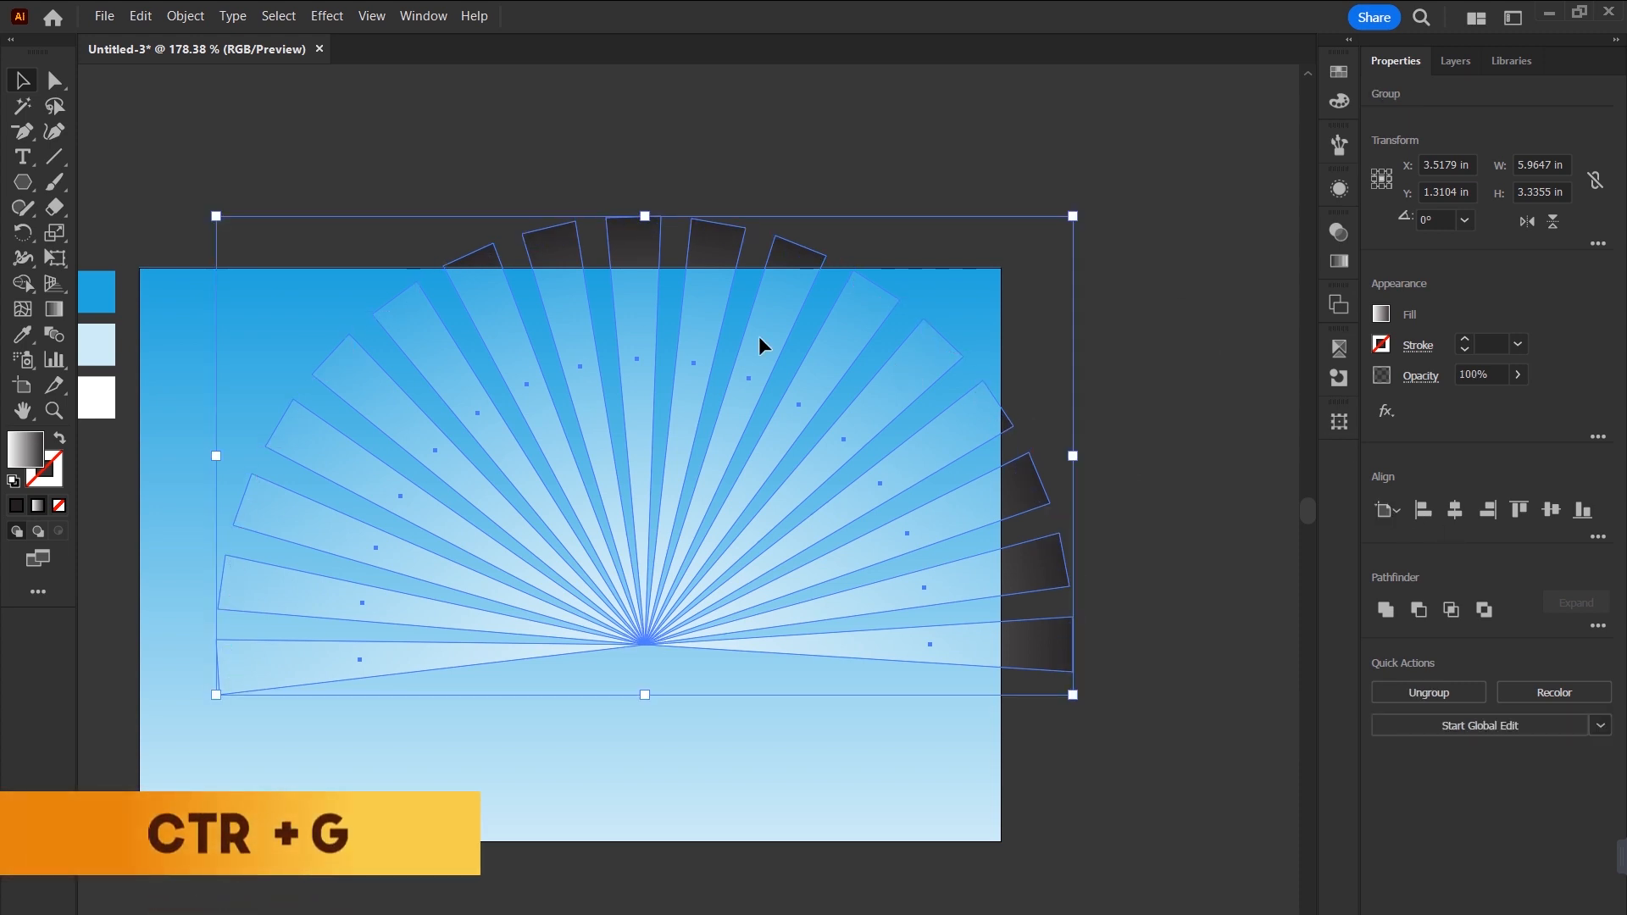
pyautogui.click(1453, 509)
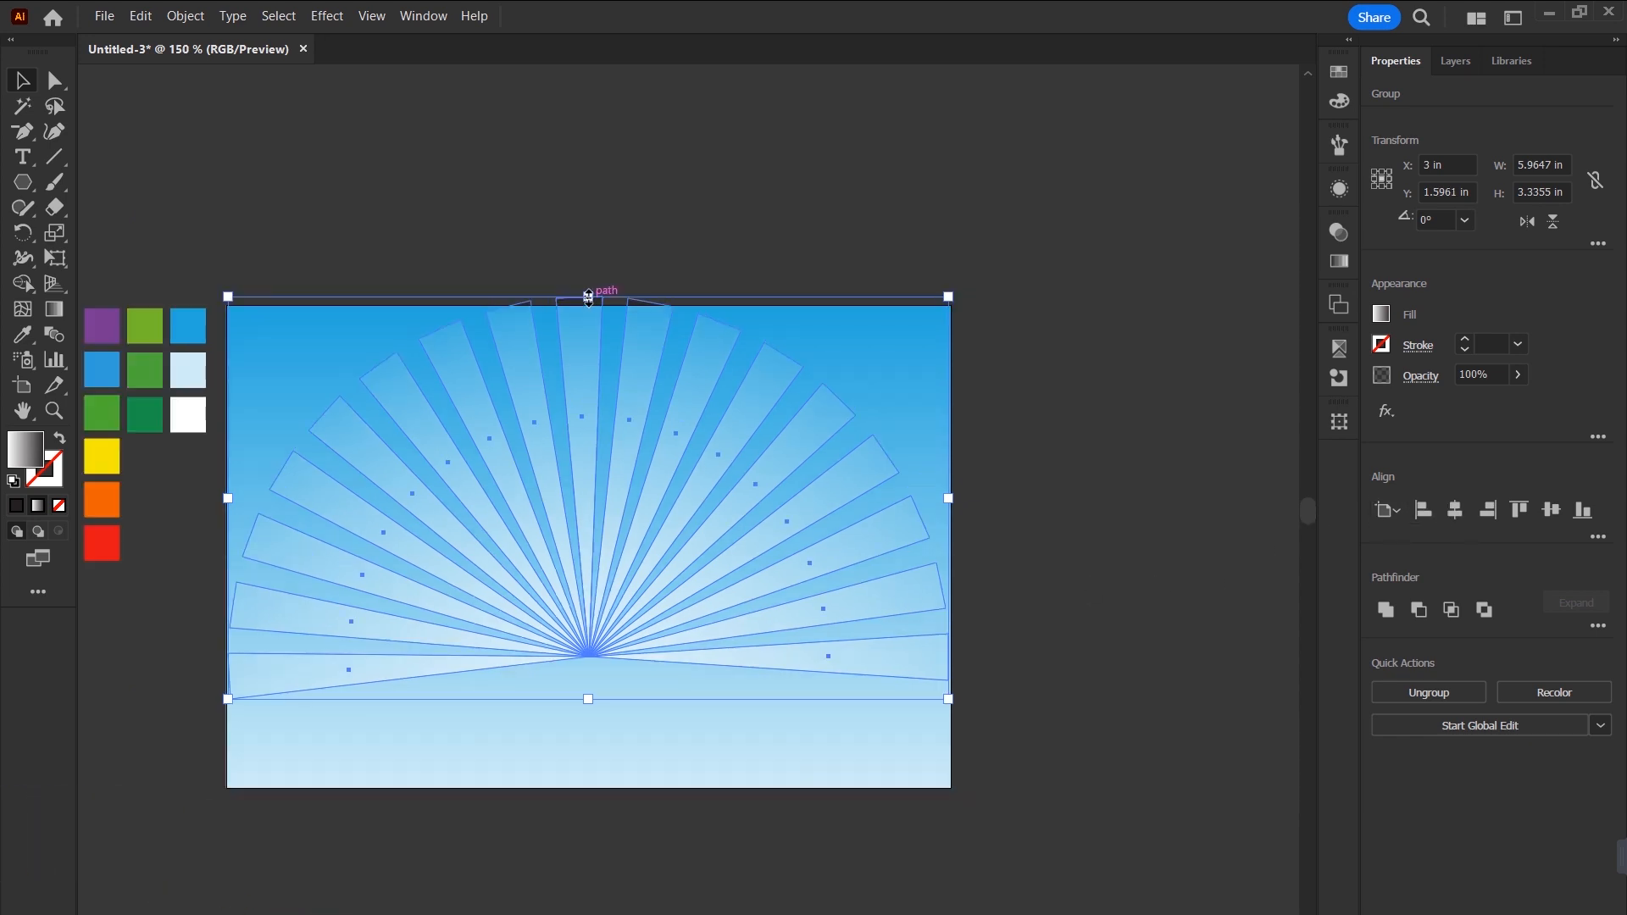
# Enlarge the ray group to about 8.53 in wide so it extends past the artboard, and reposition it over the sky.
pyautogui.moveTo(589, 296); pyautogui.dragTo(609, 210)
pyautogui.moveTo(605, 625); pyautogui.dragTo(609, 581)
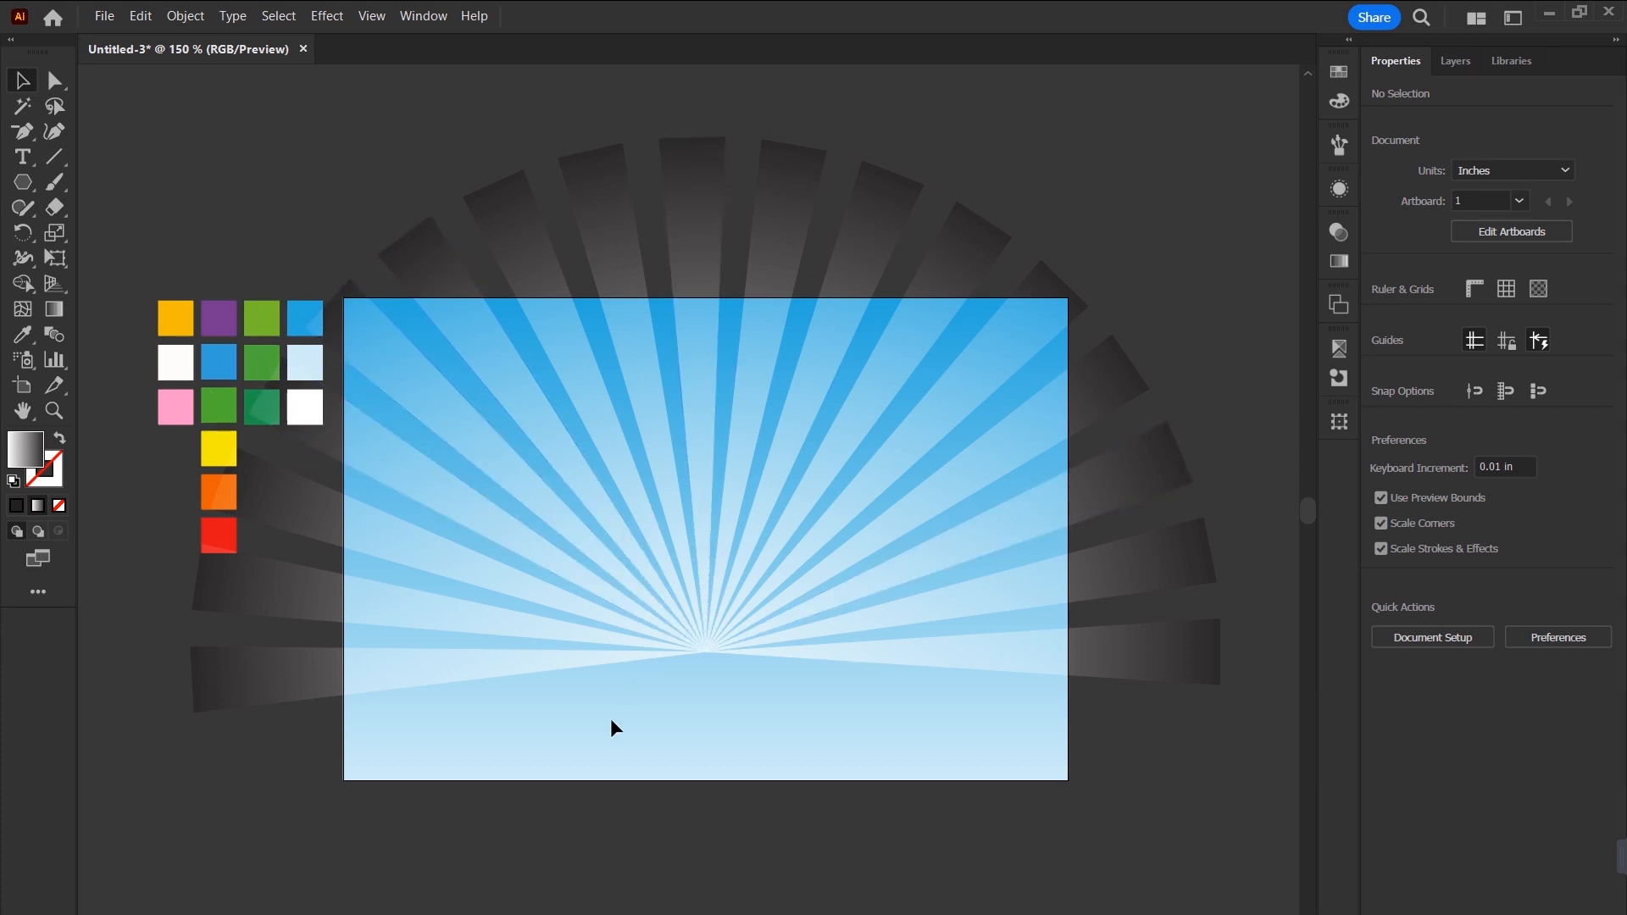
# Draw a rectangle about 5.98 × 3.57 in from the artboard's top edge and use it as a clipping mask for the rays.
pyautogui.click(23, 182)
pyautogui.moveTo(344, 298); pyautogui.dragTo(1066, 730)
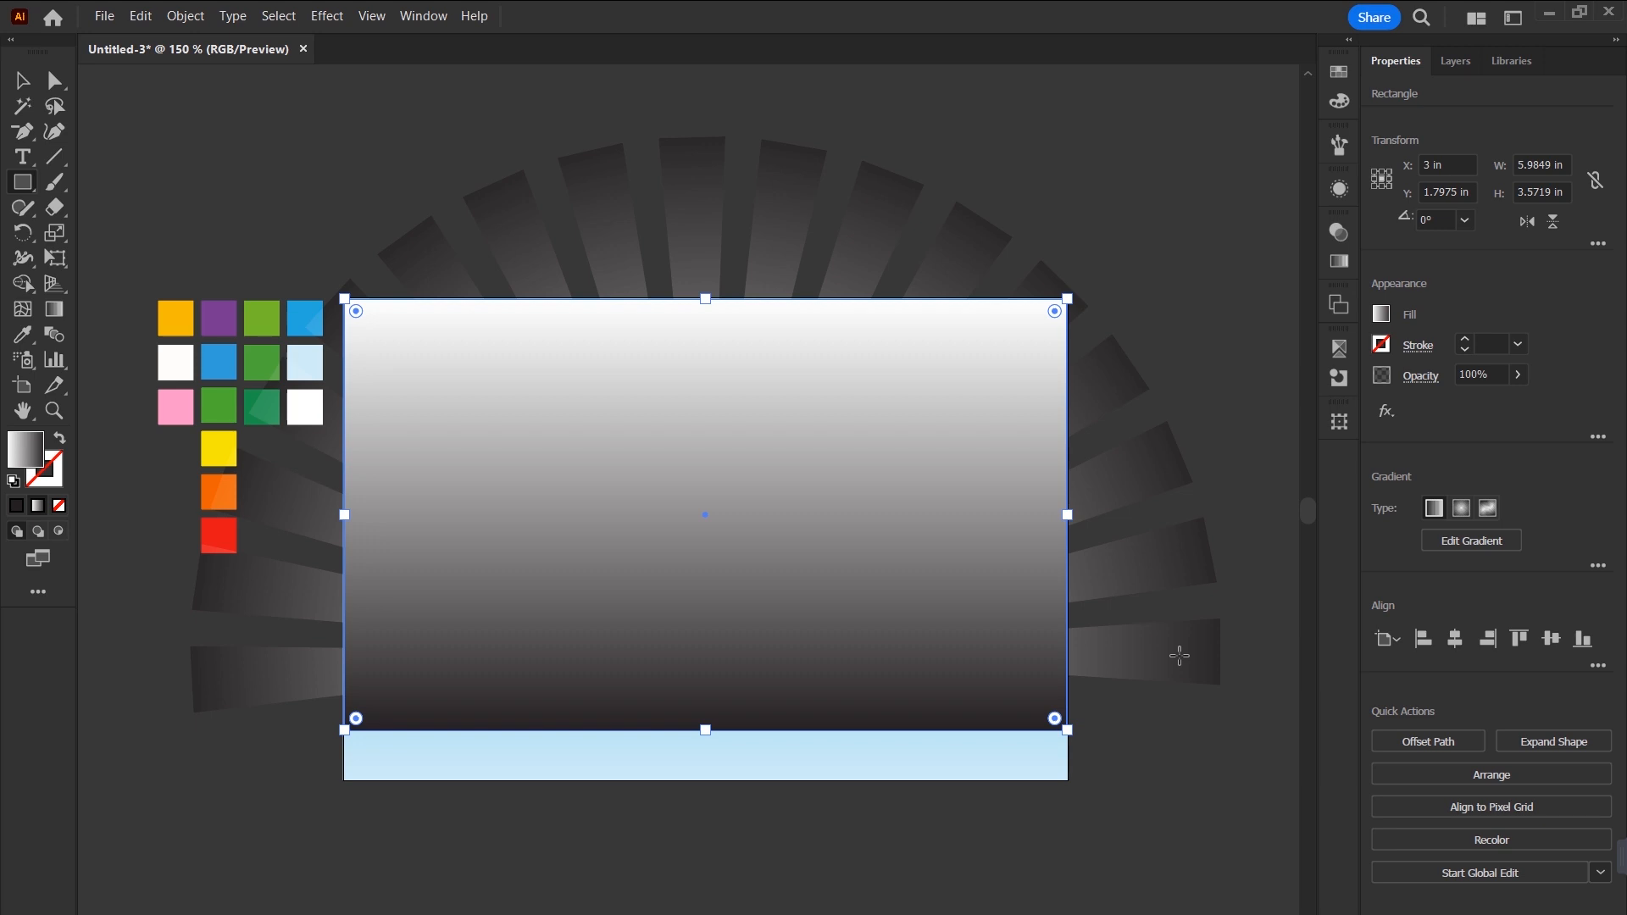
pyautogui.press('v')
pyautogui.hotkey('ctrl', 'a')
pyautogui.rightClick(1179, 655)
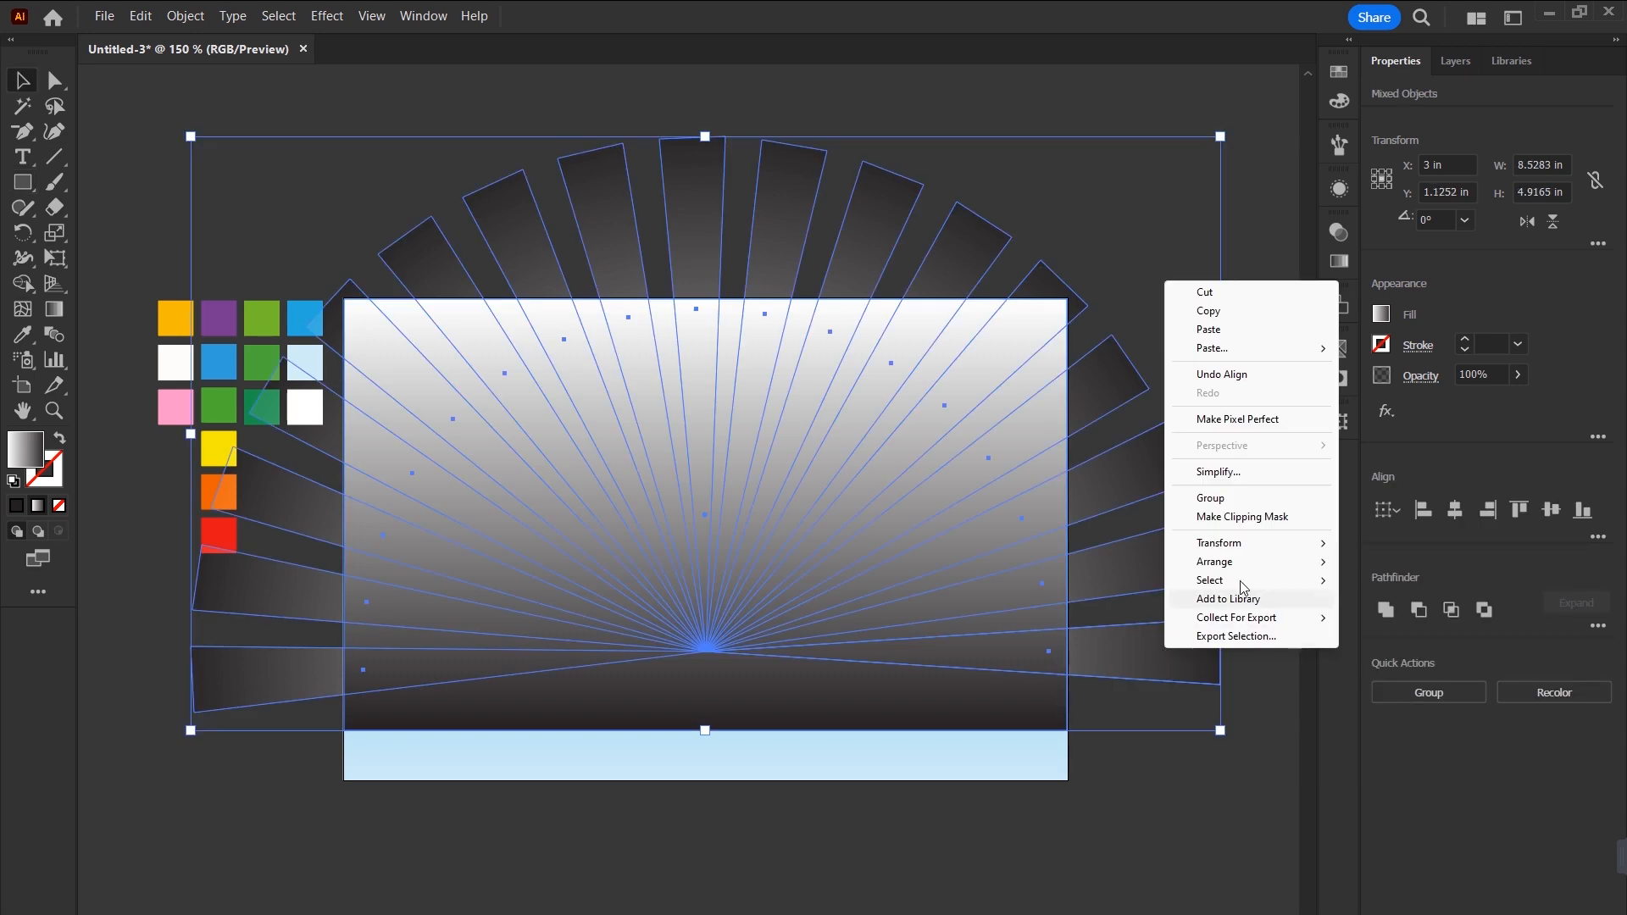
pyautogui.click(1273, 520)
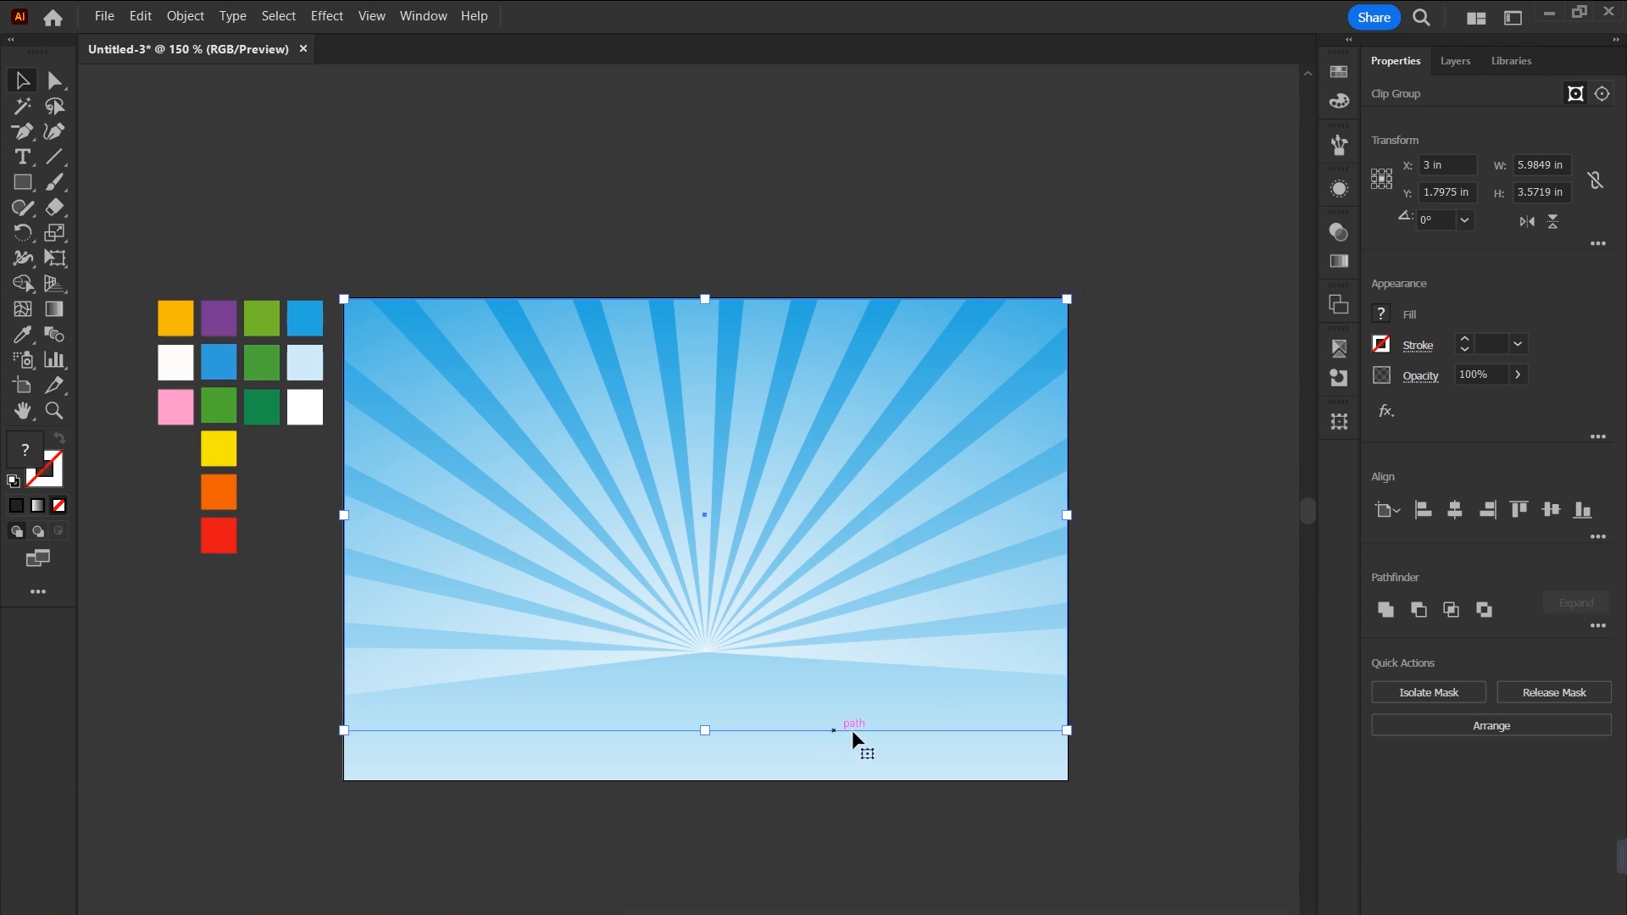
pyautogui.click(784, 821)
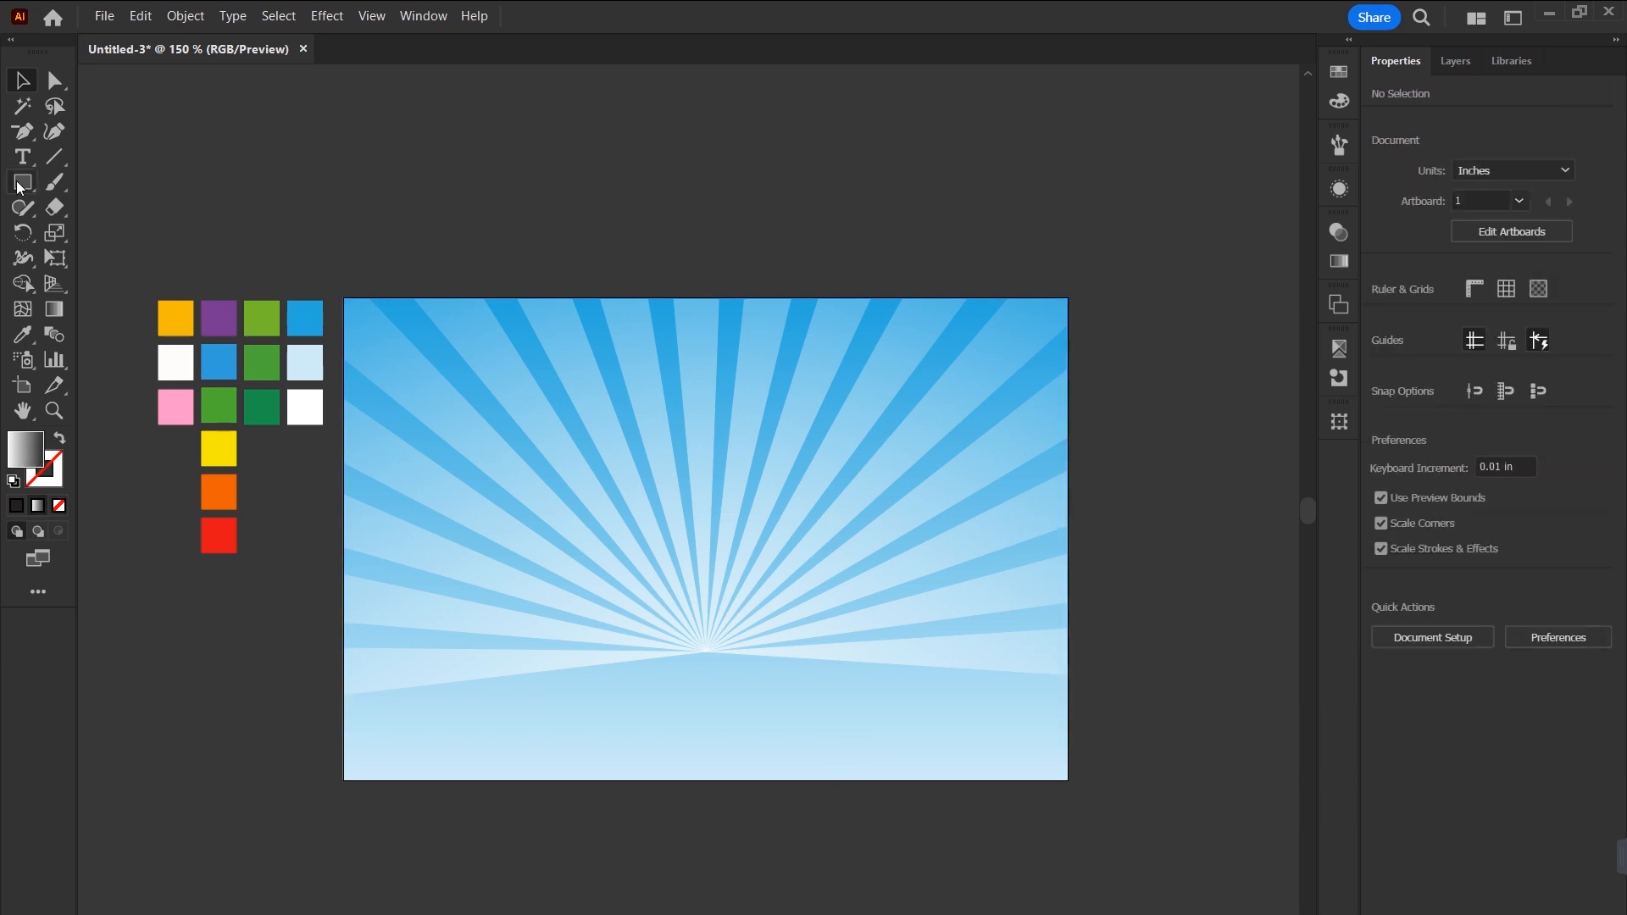
# Draw four overlapping circles above the artboard and unite them into a cloud about 1.81 × 0.86 in.
pyautogui.moveTo(20, 188); pyautogui.dragTo(127, 233)
pyautogui.moveTo(568, 154); pyautogui.dragTo(671, 225)
pyautogui.press('v')
pyautogui.moveTo(716, 161); pyautogui.dragTo(705, 171)
pyautogui.moveTo(678, 218); pyautogui.dragTo(555, 249)
pyautogui.moveTo(790, 242); pyautogui.dragTo(790, 242)
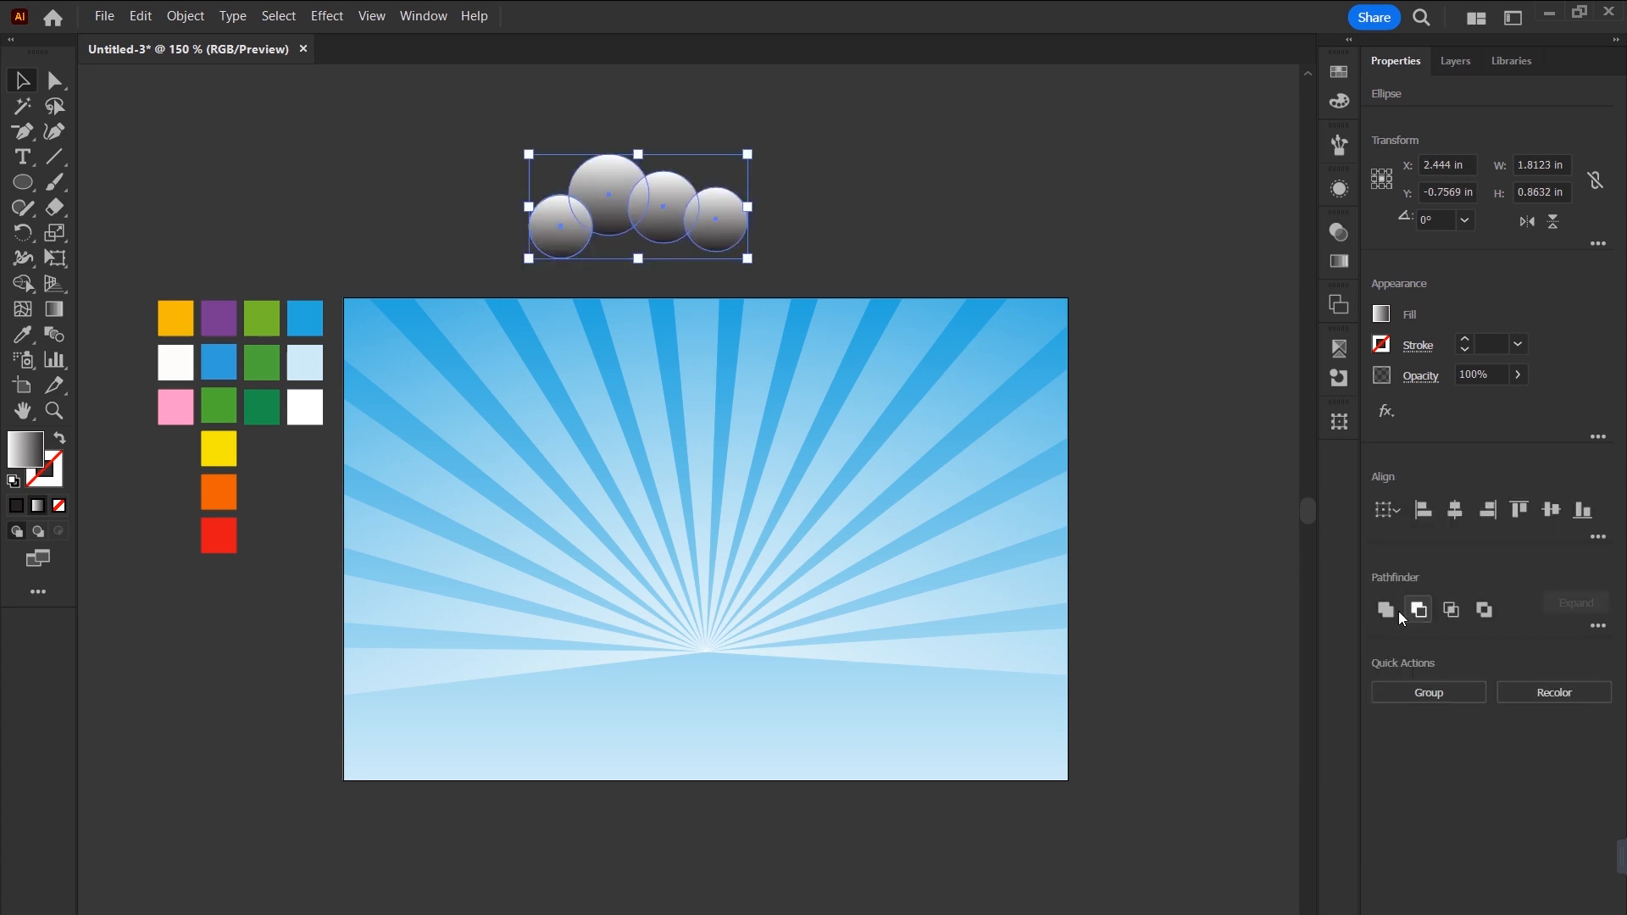
pyautogui.click(1386, 613)
pyautogui.moveTo(20, 184); pyautogui.dragTo(53, 182)
# Fill the cloud with the white swatch color and place it in the upper-left sky, scaled to about 1.42 × 0.68 in.
pyautogui.press('i')
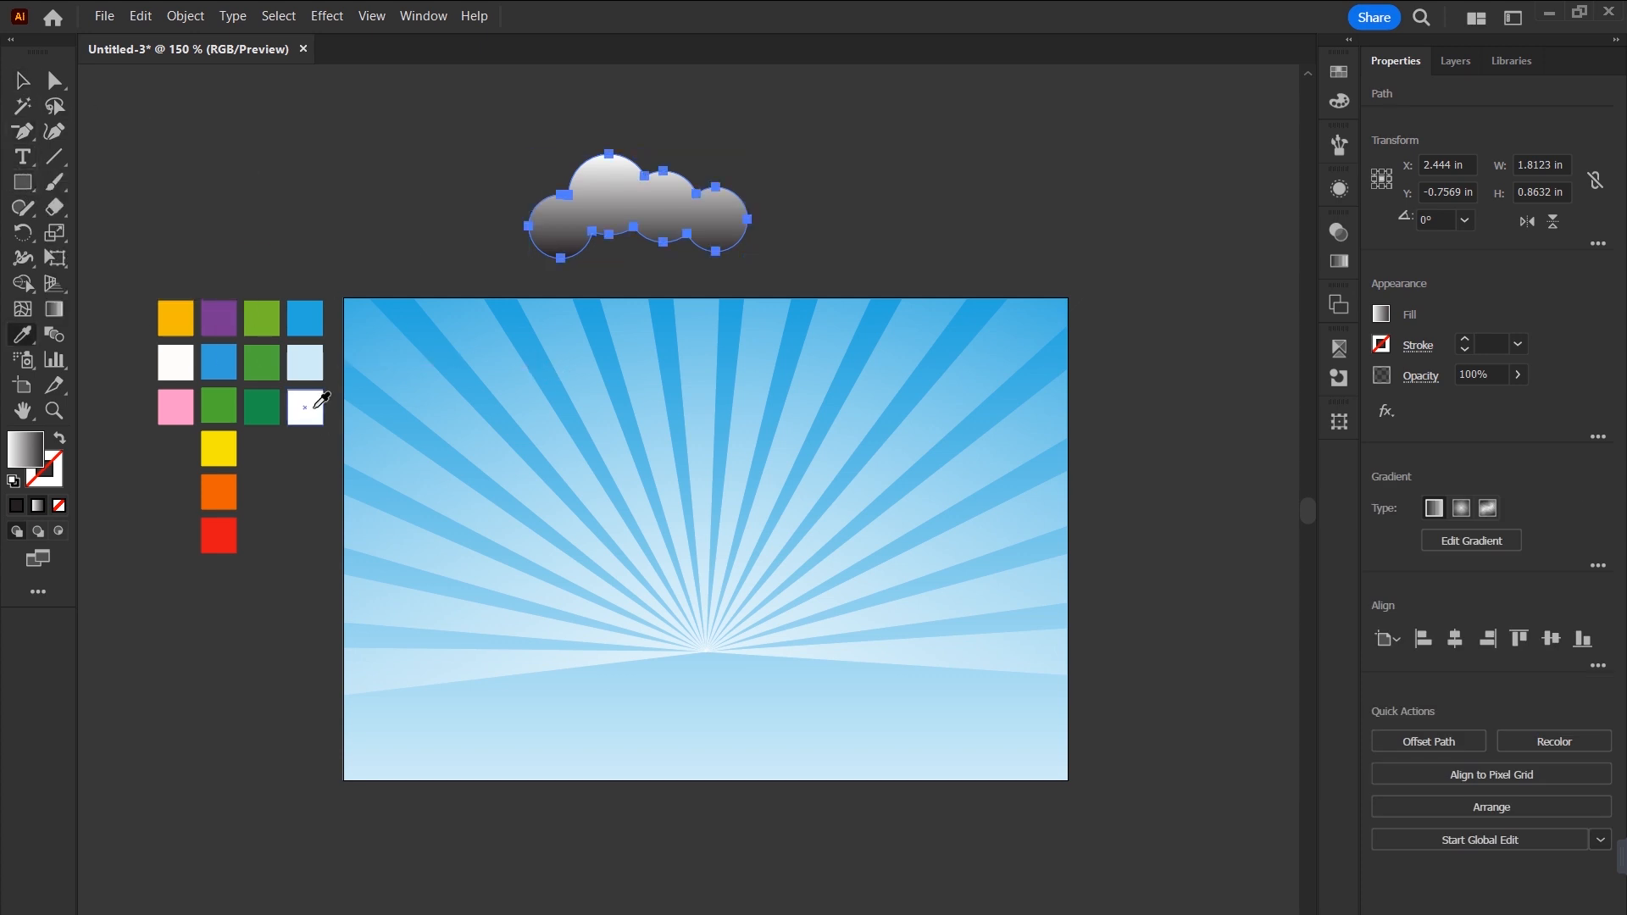
pyautogui.click(306, 409)
pyautogui.press('v')
pyautogui.moveTo(627, 222); pyautogui.dragTo(492, 422)
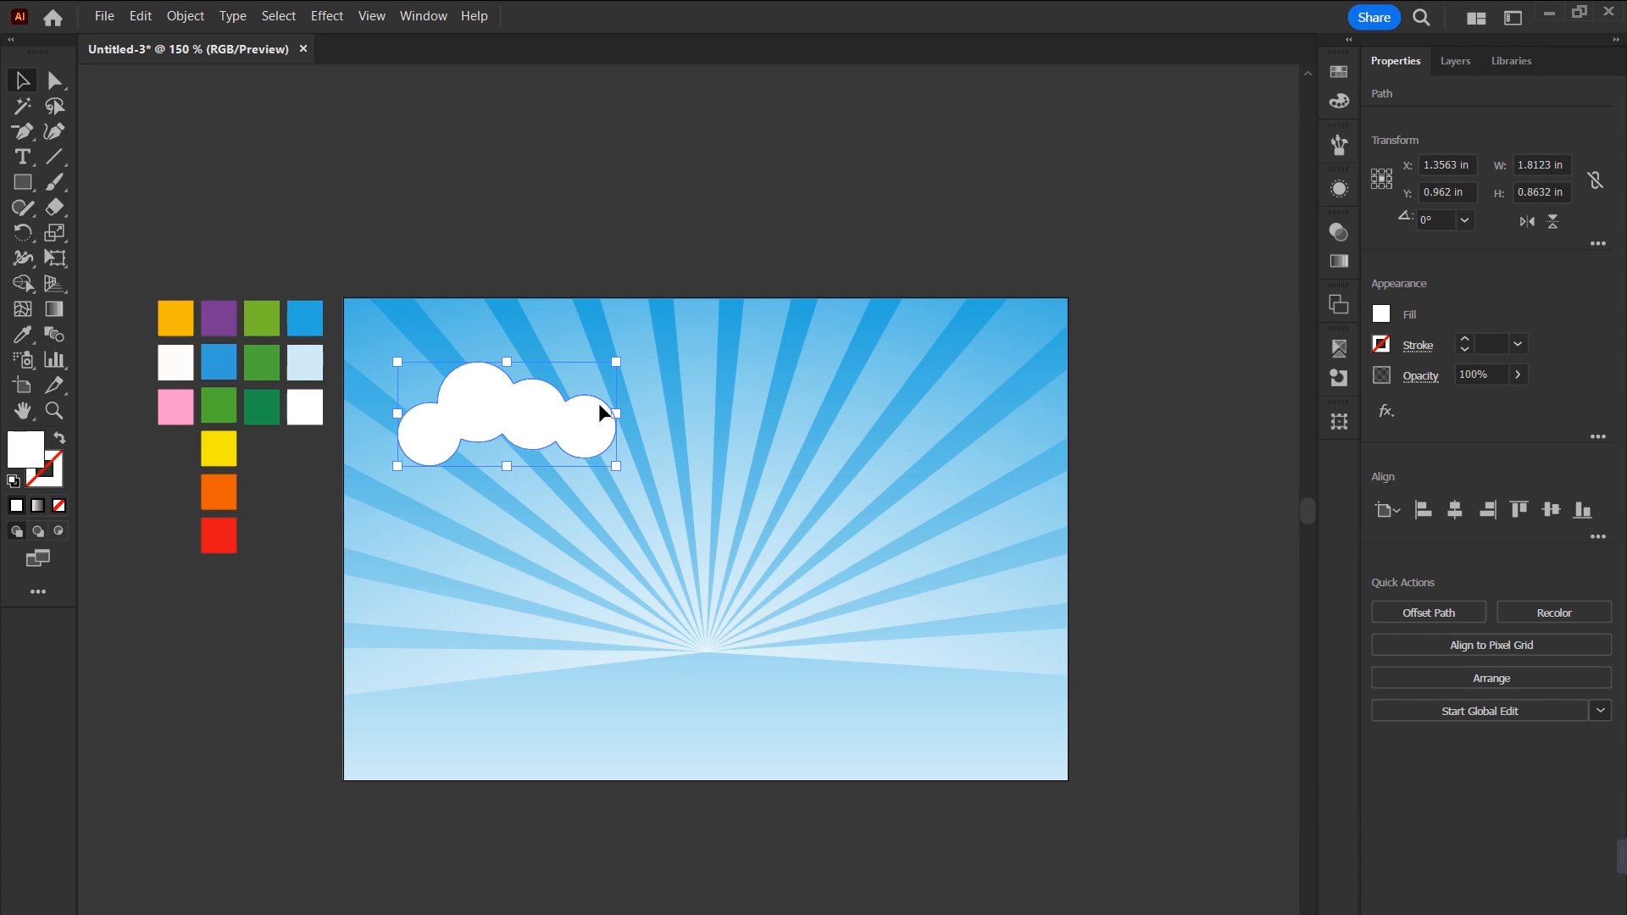
pyautogui.moveTo(617, 414); pyautogui.dragTo(485, 389)
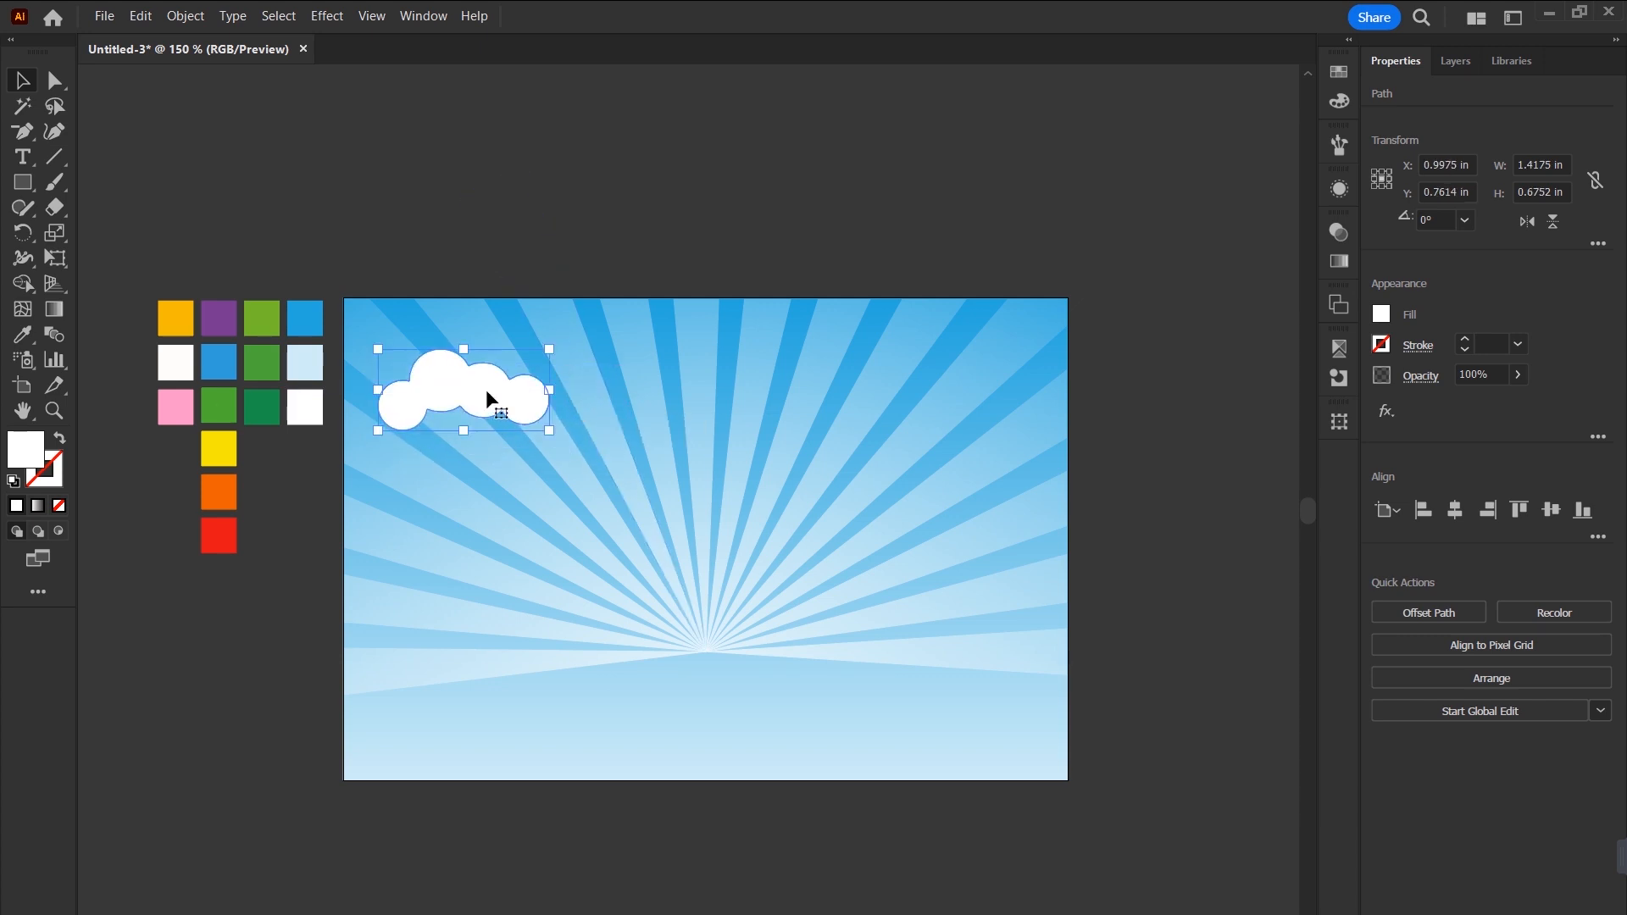
# Apply a sunray's gradient appearance to the cloud and set the cloud's opacity to 100%.
pyautogui.press('i')
pyautogui.click(757, 535)
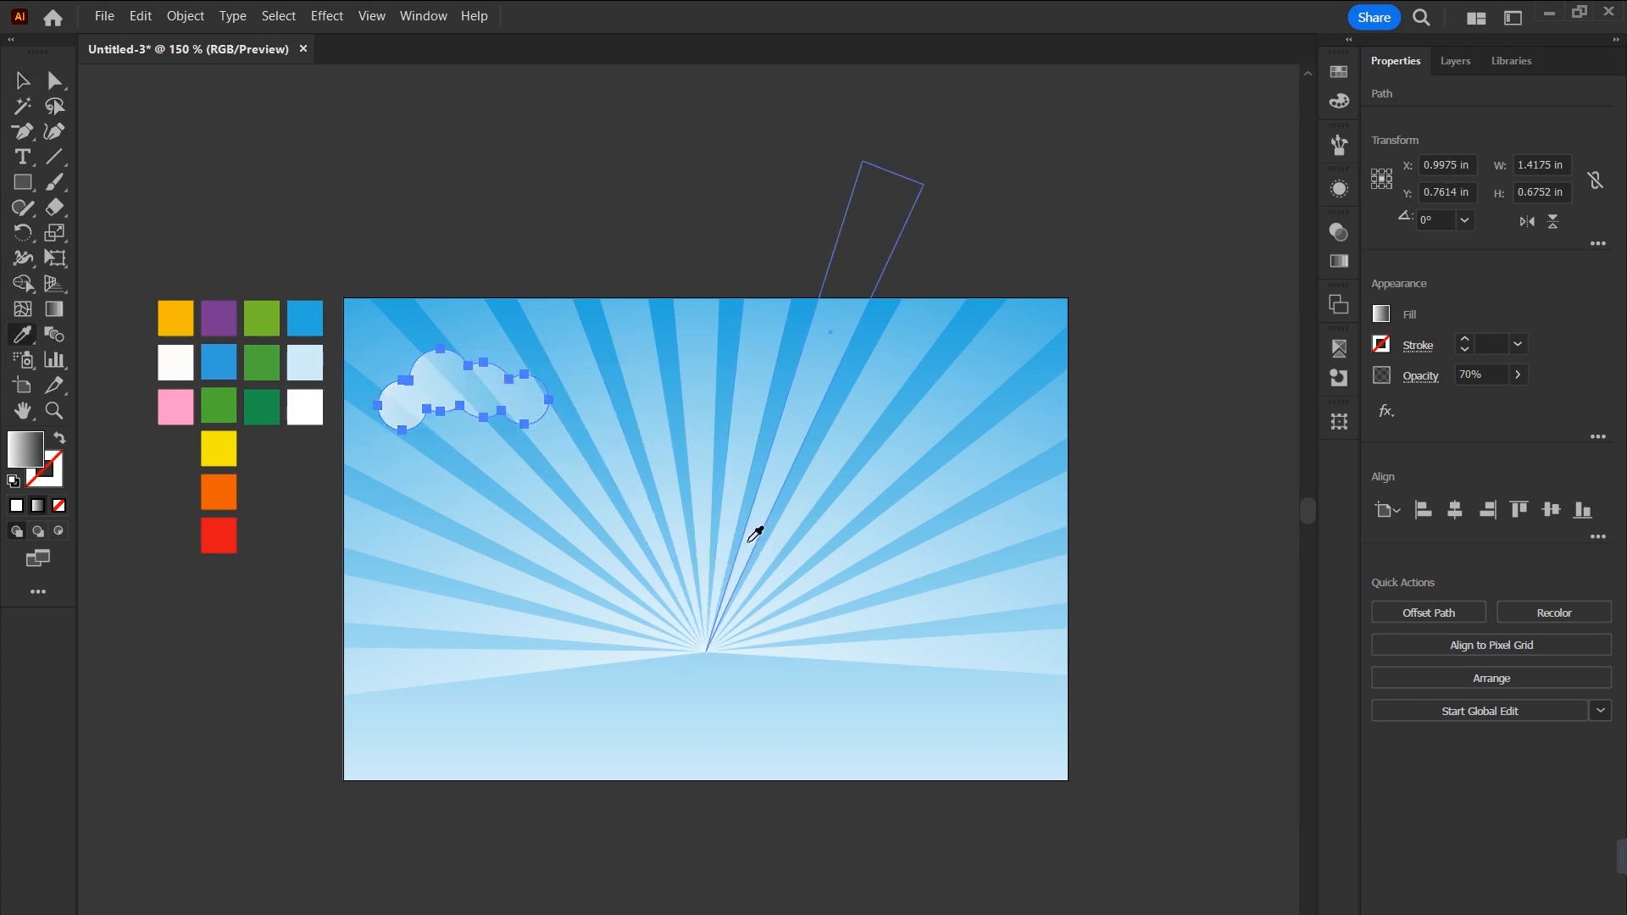
pyautogui.press('v')
pyautogui.click(1485, 372)
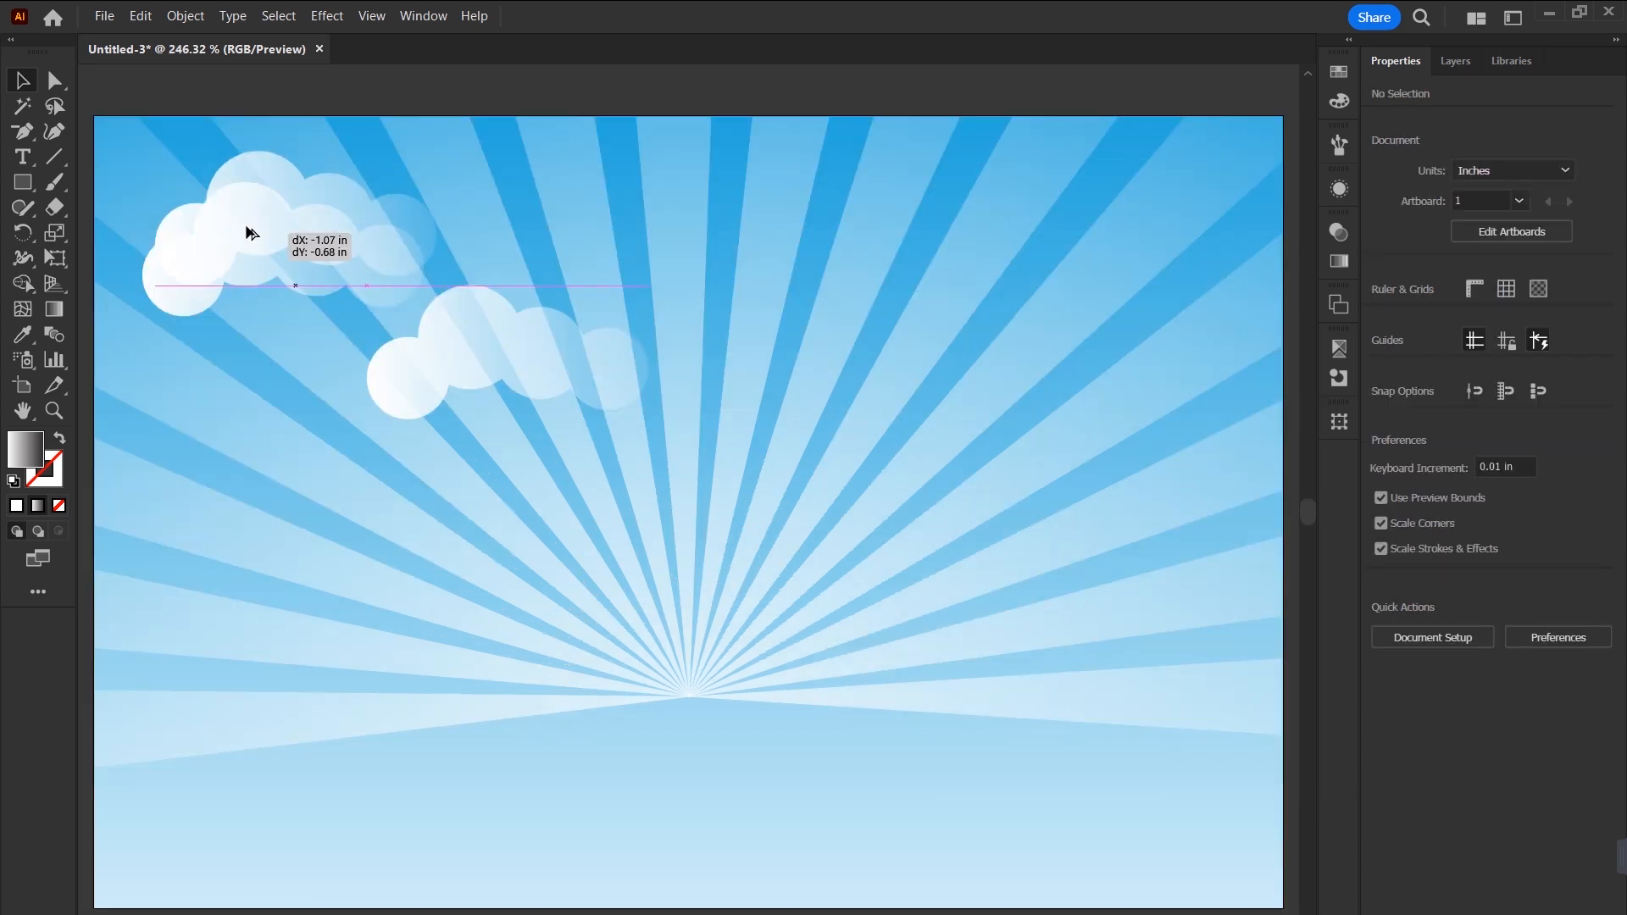
# Arrange resized copies of the cloud across the sky, at the upper left, the upper center and the right side.
pyautogui.moveTo(247, 229); pyautogui.dragTo(253, 277)
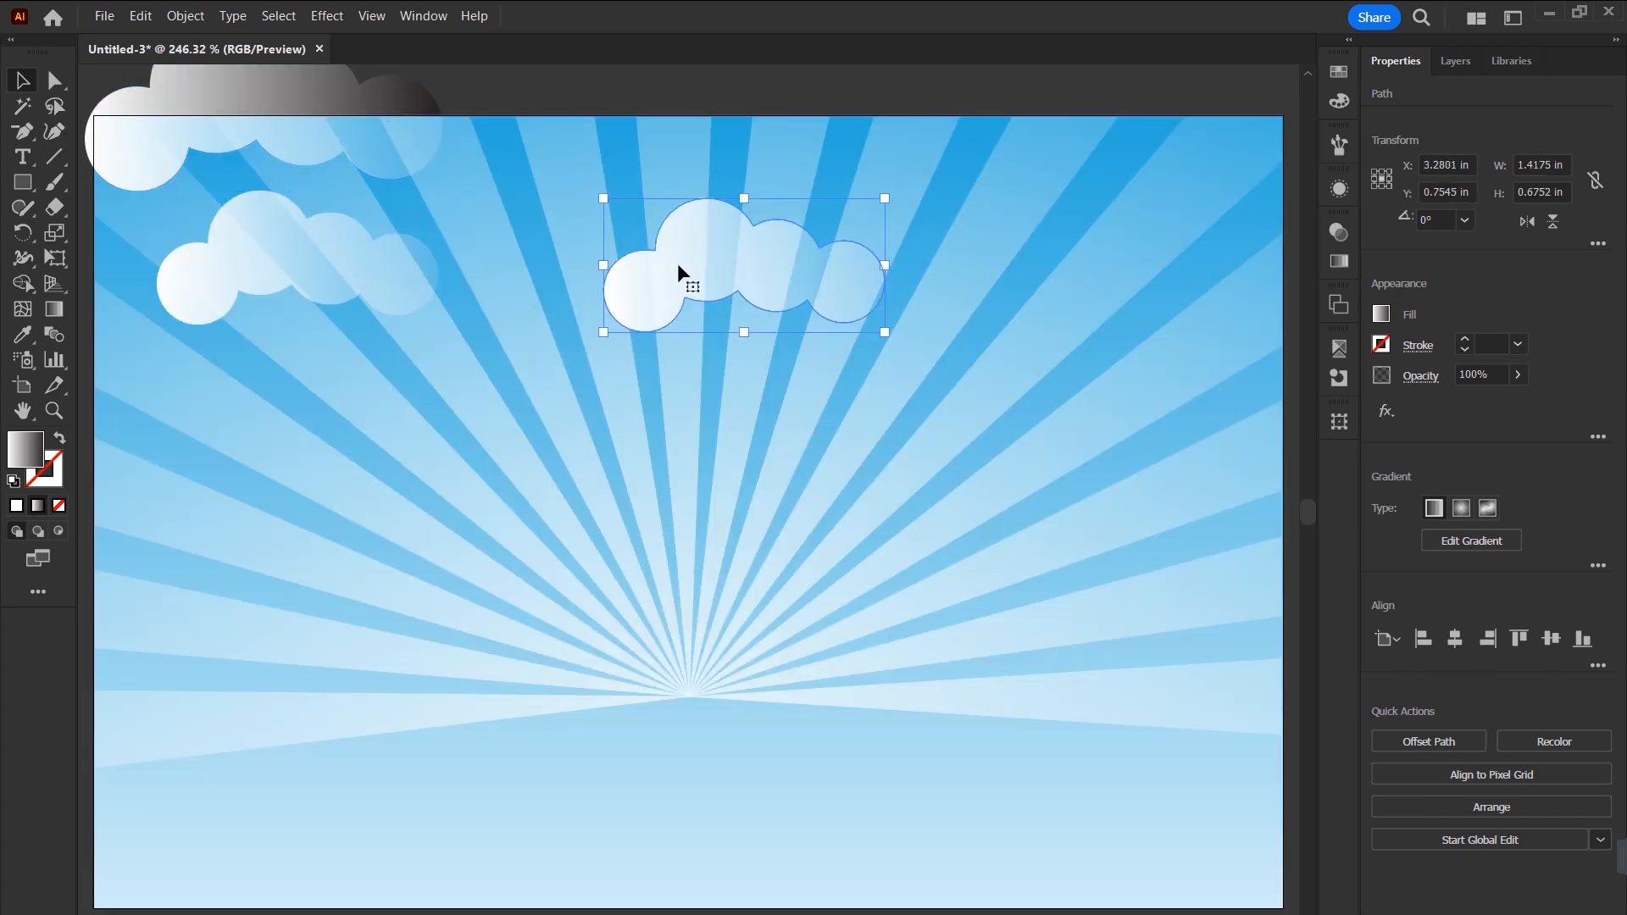
pyautogui.moveTo(888, 259); pyautogui.dragTo(860, 274)
pyautogui.moveTo(767, 264); pyautogui.dragTo(1097, 323)
pyautogui.moveTo(1165, 320); pyautogui.dragTo(1199, 334)
pyautogui.moveTo(1154, 329); pyautogui.dragTo(1208, 372)
# Unite the central cloud with a horizontally flipped copy and place the wide cloud, about 1.56 × 0.61 in, in the upper-center sky.
pyautogui.moveTo(721, 263); pyautogui.dragTo(745, 300)
pyautogui.click(1526, 221)
pyautogui.keyDown('shift'); pyautogui.click(440, 406); pyautogui.keyUp('shift')
pyautogui.click(1386, 610)
pyautogui.moveTo(841, 231); pyautogui.dragTo(869, 219)
pyautogui.moveTo(789, 258); pyautogui.dragTo(734, 300)
pyautogui.hotkey('ctrl', '1')
pyautogui.hotkey('ctrl', '0')
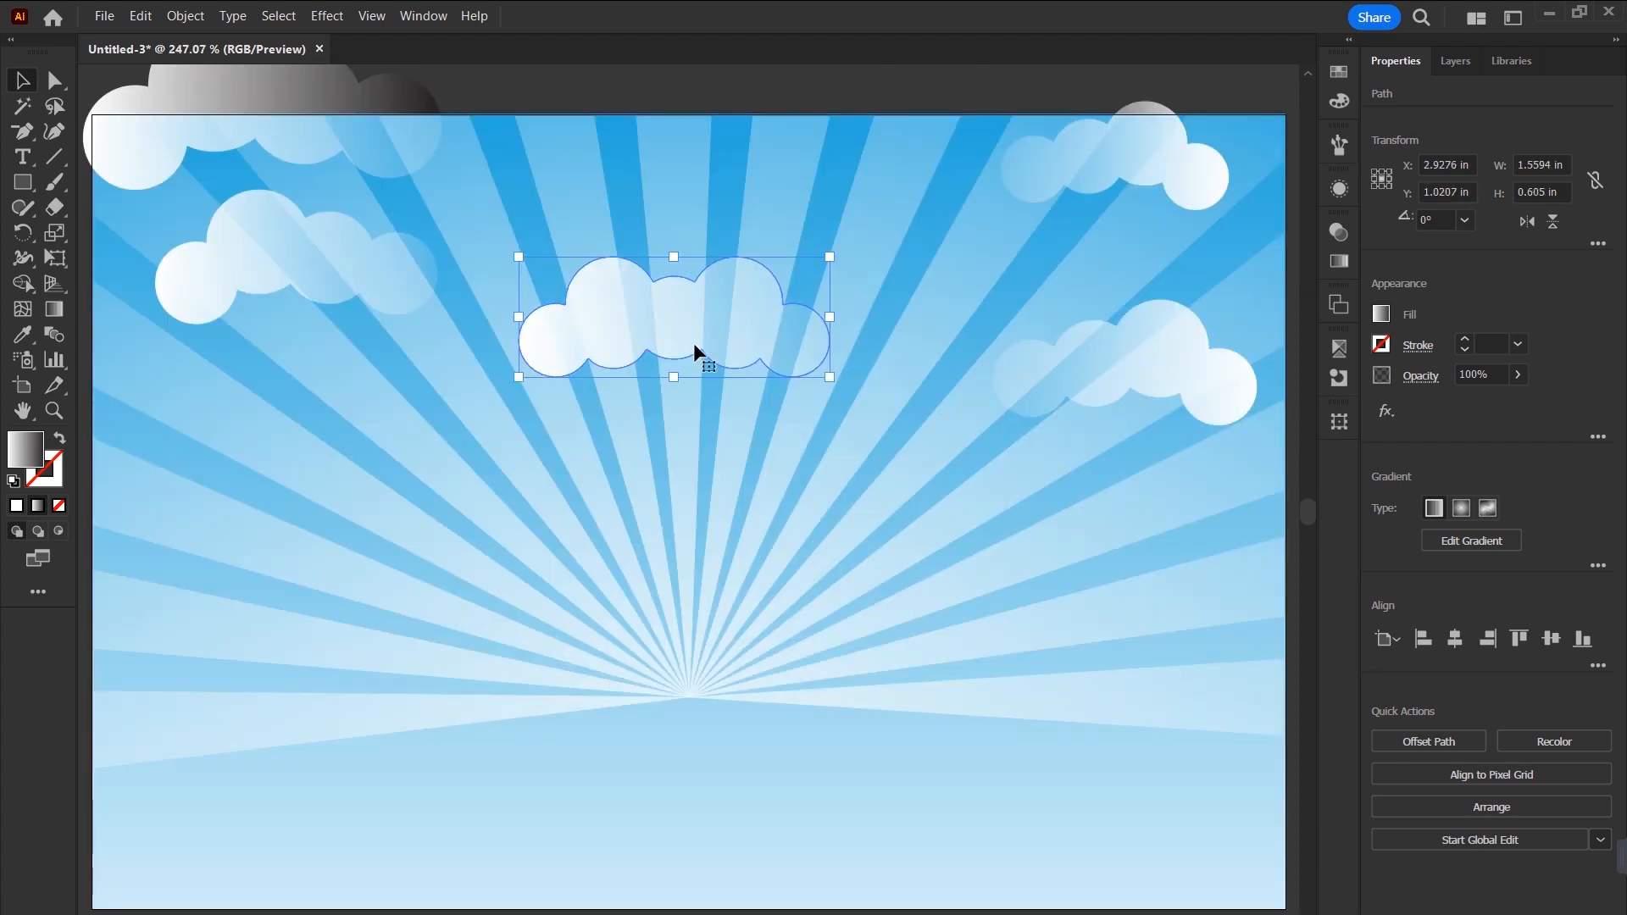
pyautogui.hotkey('ctrl', '-')
pyautogui.hotkey('ctrl', '-')
pyautogui.click(760, 228)
pyautogui.moveTo(760, 228); pyautogui.dragTo(759, 224)
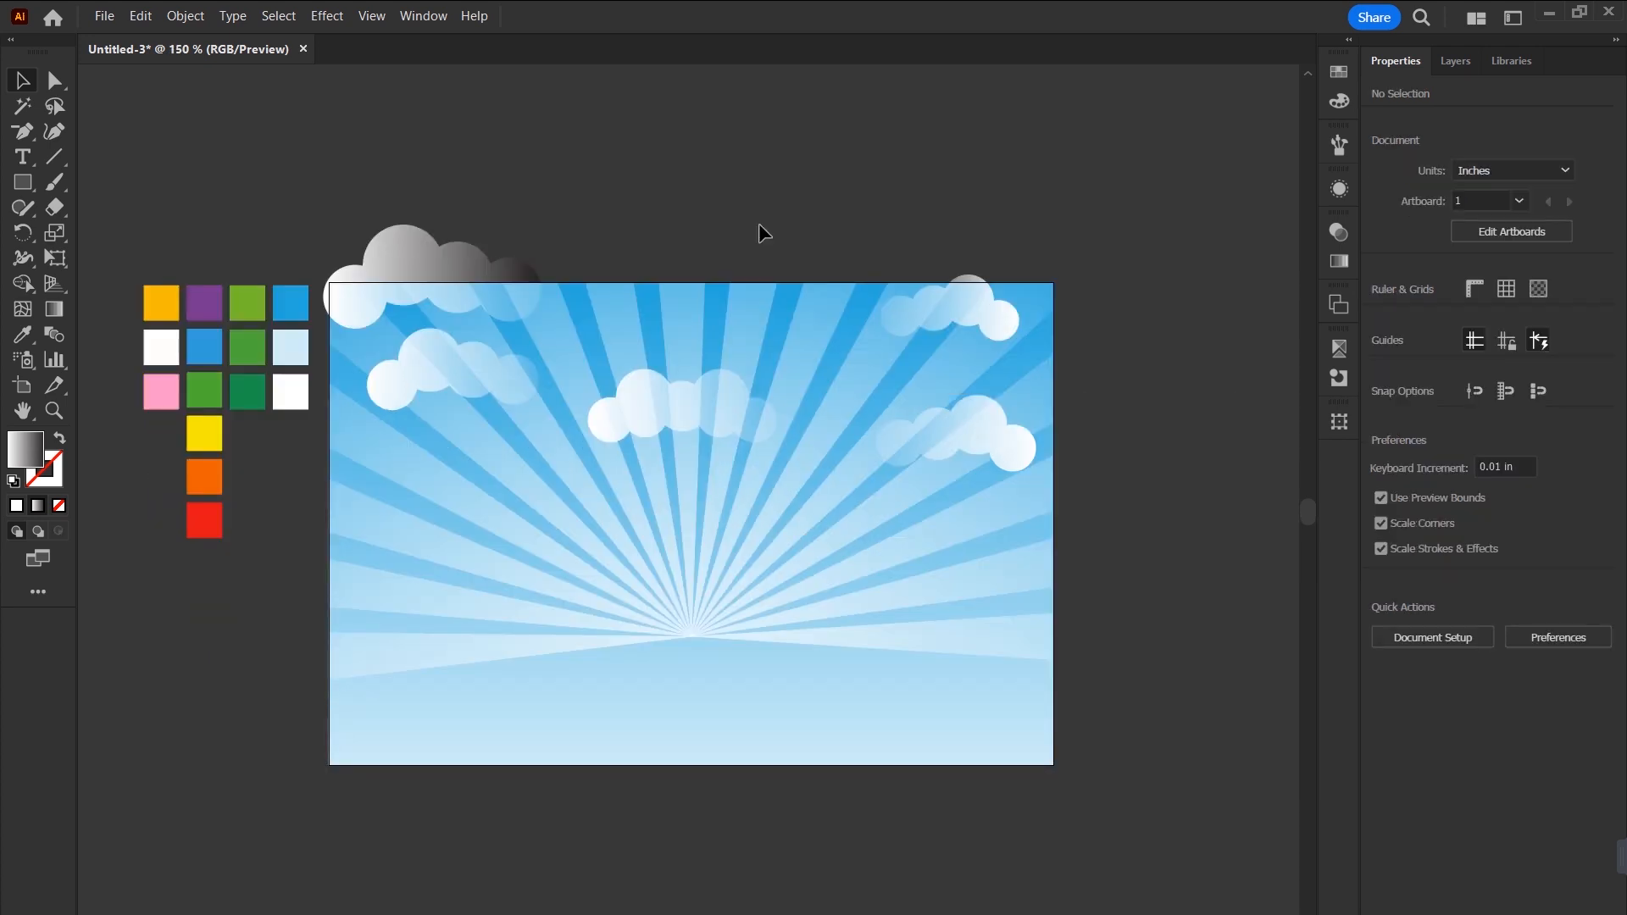
pyautogui.scroll(-1, 864, 304)
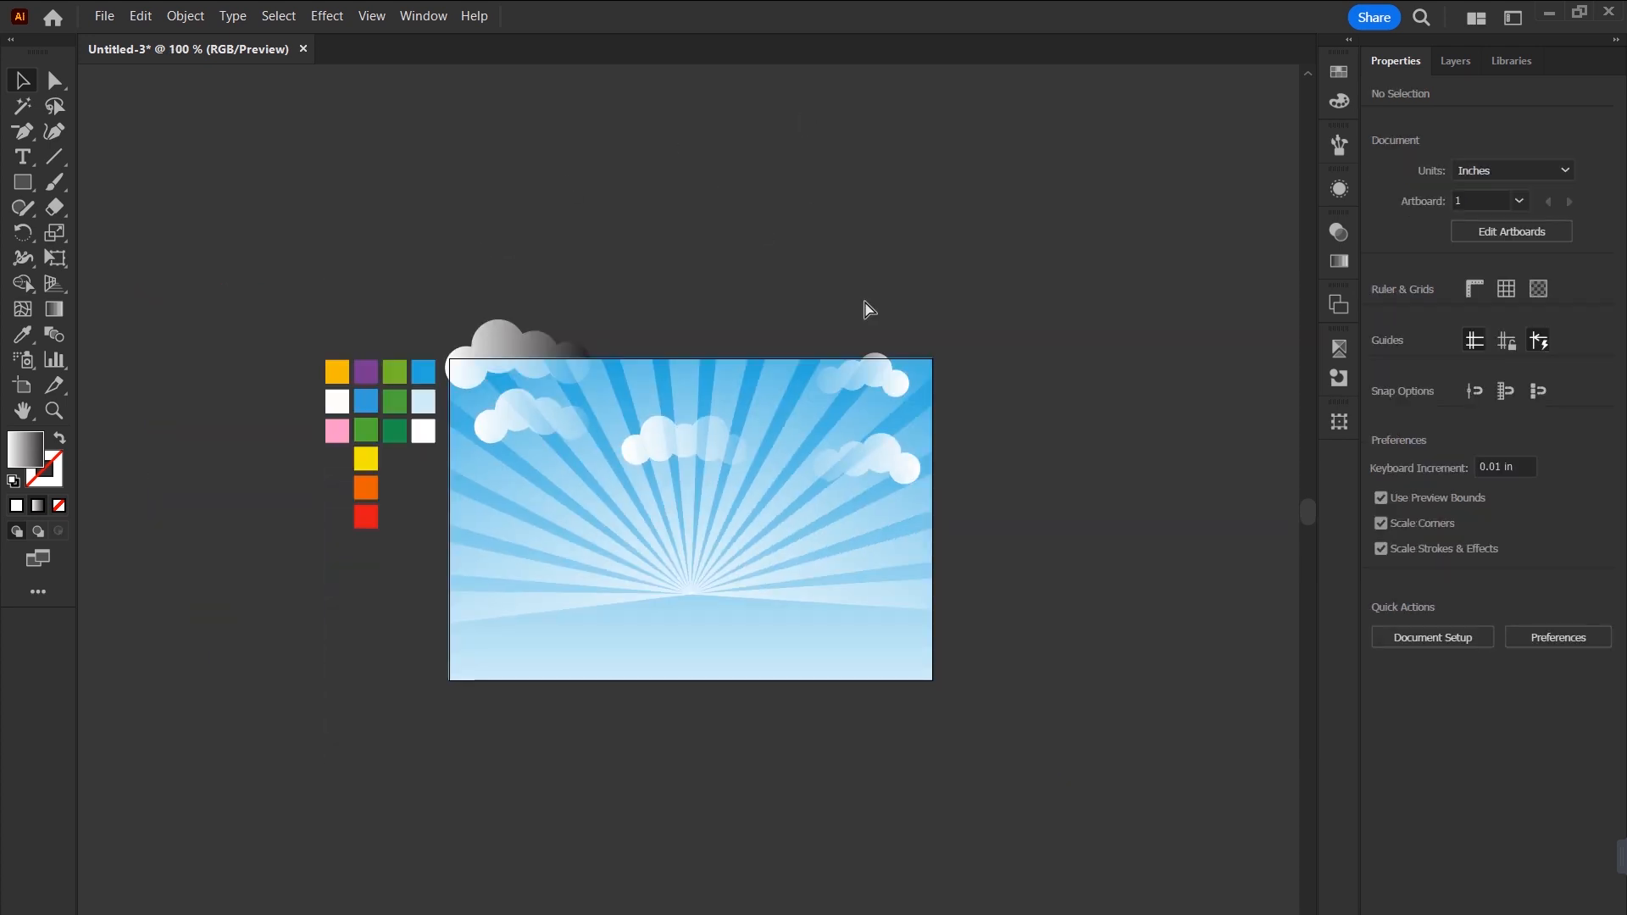
pyautogui.hotkey('ctrl', '0')
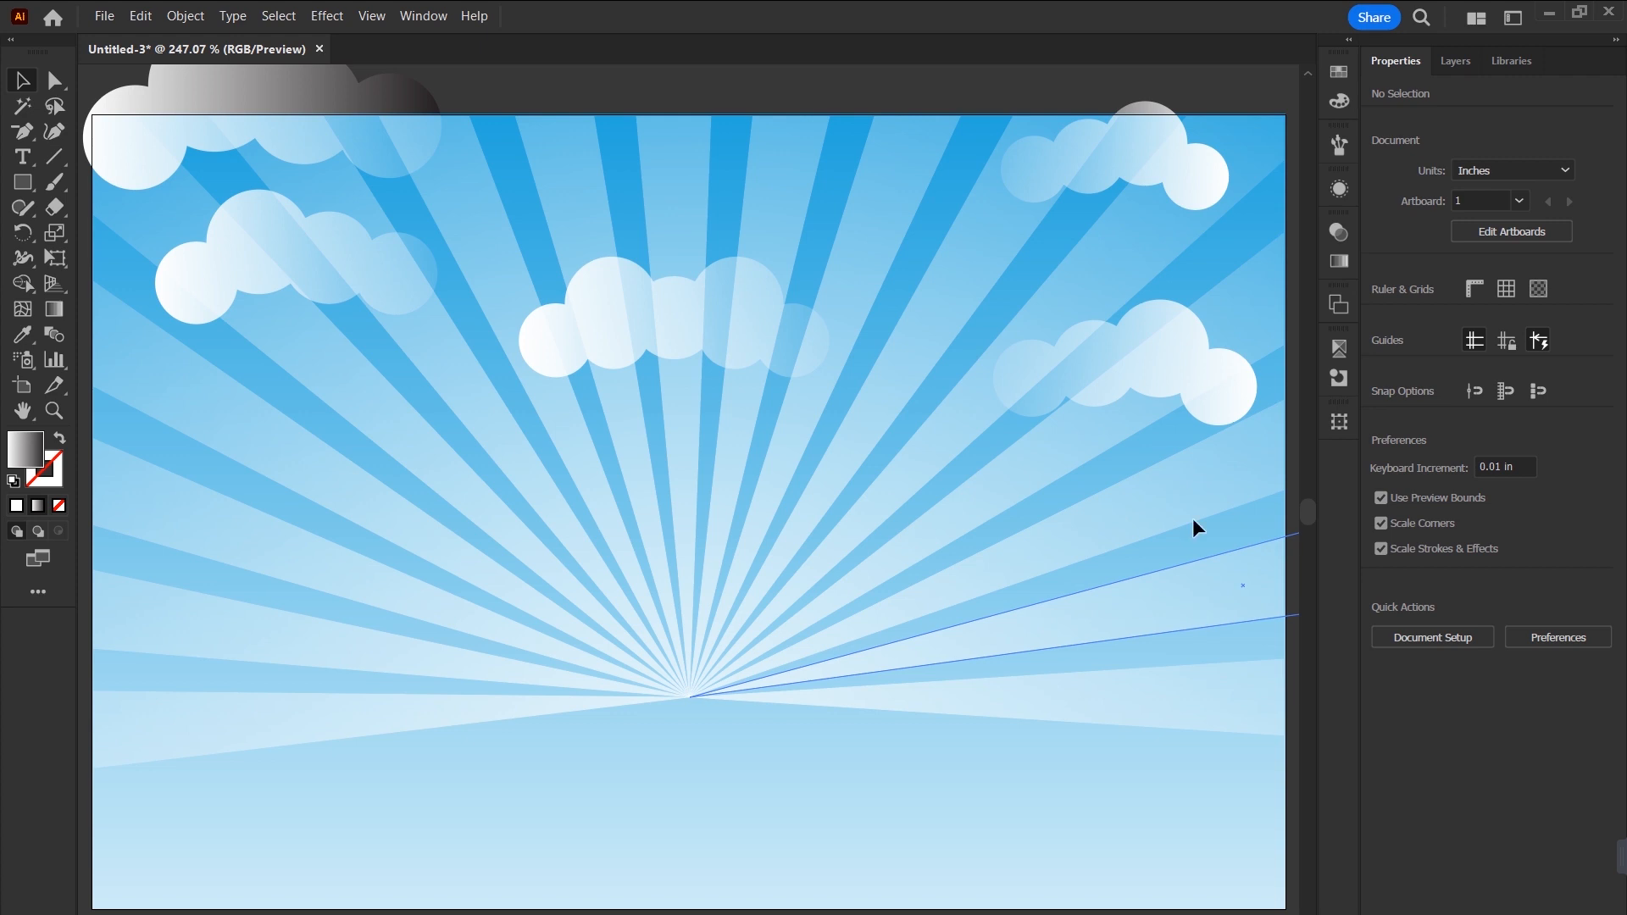
# Draw overlapping ellipses of varying sizes across the lower-right part of the artboard, forming a large cloud about 4 × 1.3 in.
pyautogui.moveTo(22, 182); pyautogui.dragTo(80, 227)
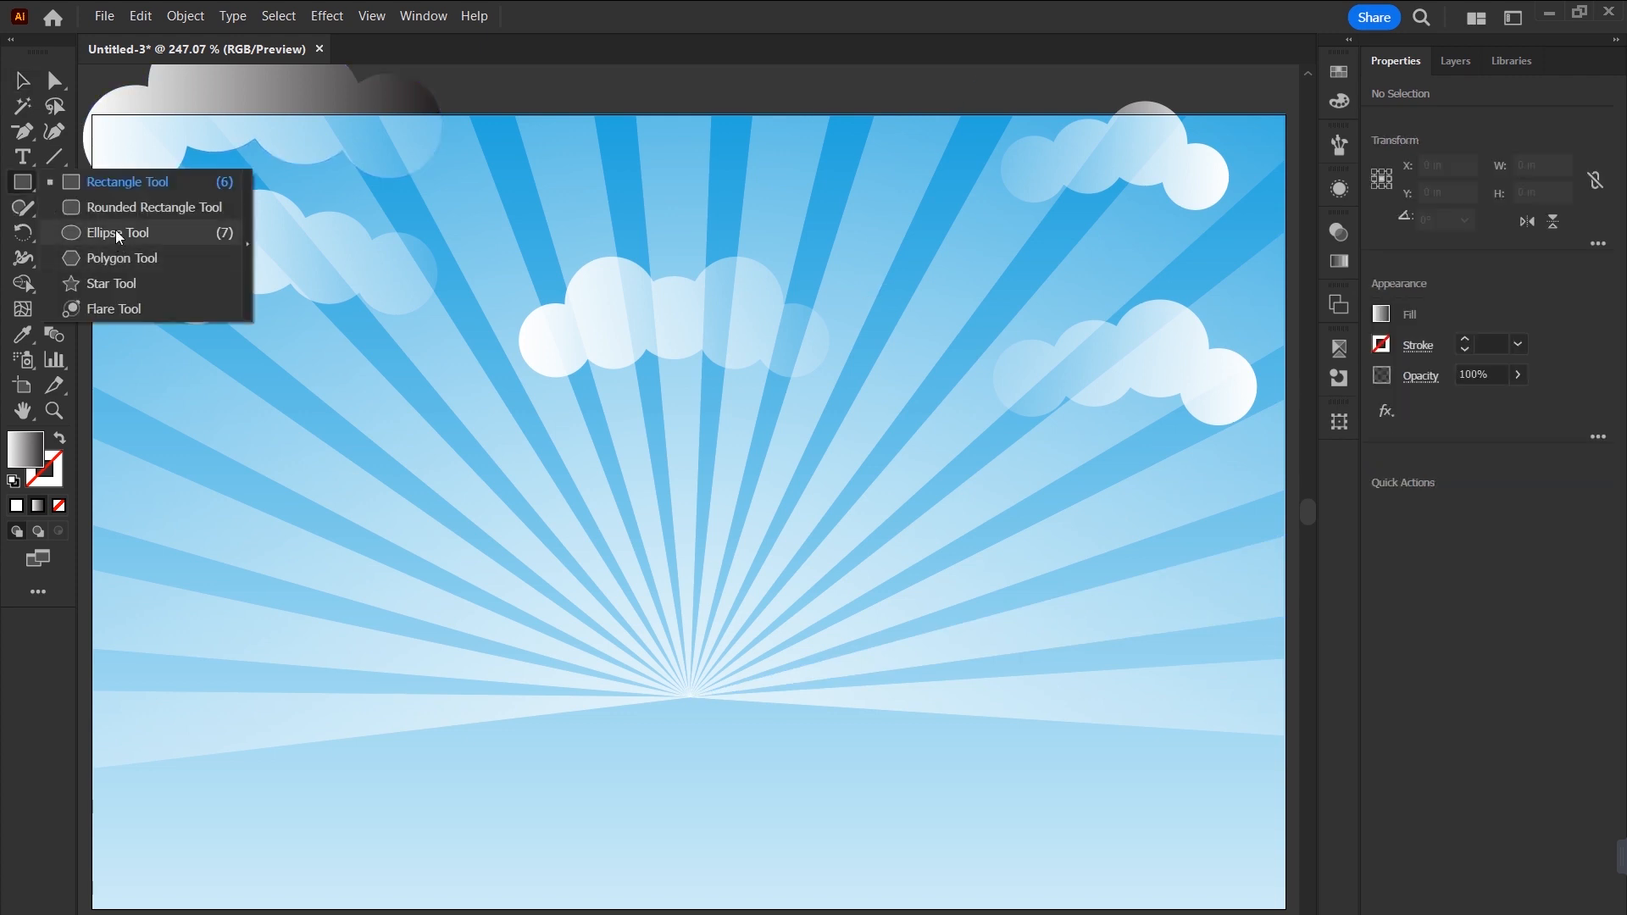
pyautogui.click(116, 232)
pyautogui.moveTo(1111, 565)
pyautogui.mouseDown()
pyautogui.moveTo(1238, 796)
pyautogui.moveTo(1008, 808)
pyautogui.moveTo(1188, 640)
pyautogui.mouseUp()
pyautogui.hotkey('ctrl', '0')
pyautogui.moveTo(846, 803); pyautogui.dragTo(1039, 627)
pyautogui.moveTo(722, 761)
pyautogui.mouseDown()
pyautogui.moveTo(856, 582)
pyautogui.moveTo(927, 562)
pyautogui.mouseUp()
pyautogui.moveTo(670, 796); pyautogui.dragTo(844, 651)
pyautogui.moveTo(574, 819); pyautogui.dragTo(738, 710)
# Unite the overlapping ellipses in the lower right into a single large cloud shape.
pyautogui.press('v')
pyautogui.moveTo(633, 764); pyautogui.dragTo(652, 764)
pyautogui.keyDown('shift'); pyautogui.click(828, 721); pyautogui.keyUp('shift')
pyautogui.keyDown('shift'); pyautogui.click(966, 719); pyautogui.keyUp('shift')
pyautogui.keyDown('shift'); pyautogui.click(1173, 703); pyautogui.keyUp('shift')
pyautogui.keyDown('shift'); pyautogui.click(1216, 671); pyautogui.keyUp('shift')
pyautogui.click(1383, 610)
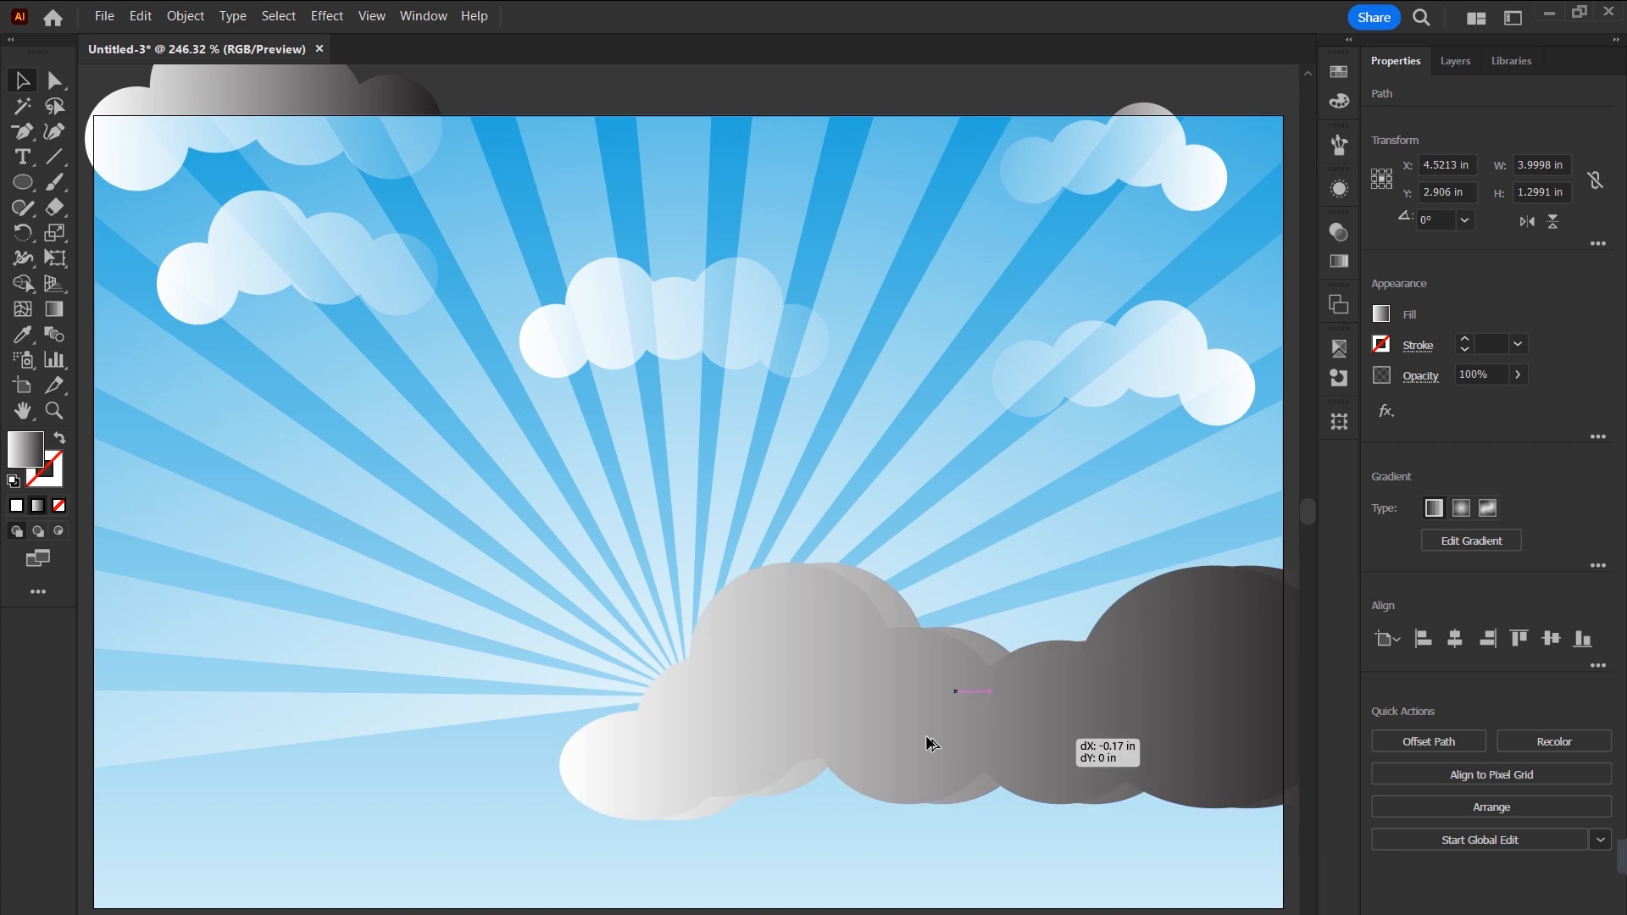
# Unite the large cloud with a horizontally flipped copy placed beside it, forming a cloud bank about 7.31 × 1.3 in.
pyautogui.moveTo(1047, 744); pyautogui.dragTo(583, 744)
pyautogui.click(1530, 223)
pyautogui.hotkey('ctrl', '-')
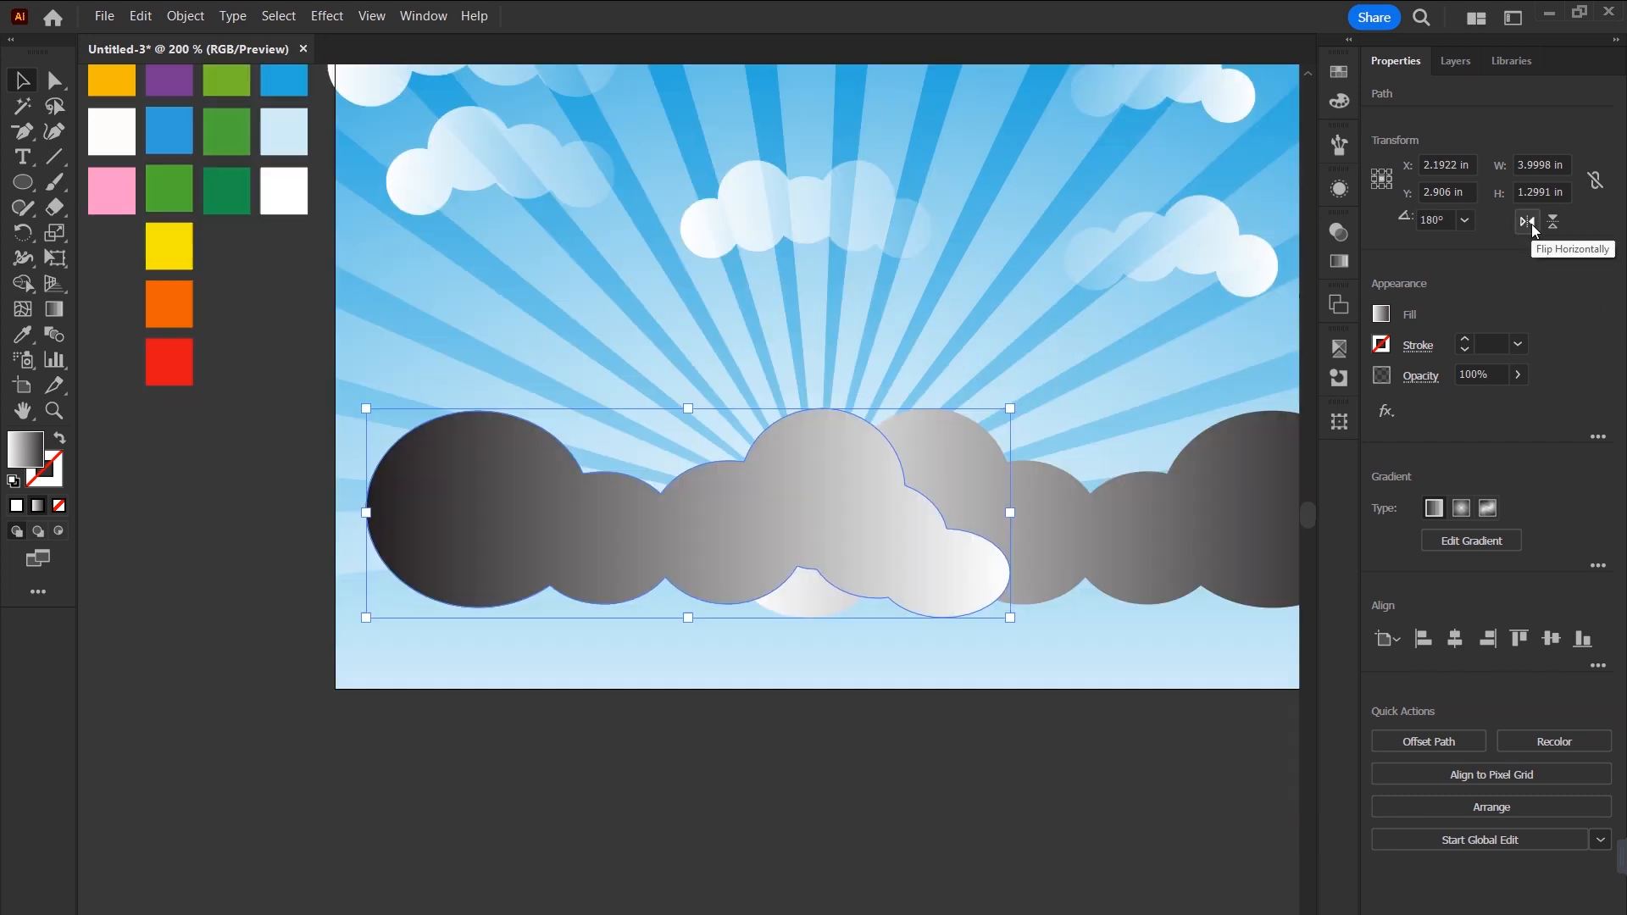
pyautogui.moveTo(944, 586); pyautogui.dragTo(786, 589)
pyautogui.keyDown('shift'); pyautogui.click(953, 519); pyautogui.keyUp('shift')
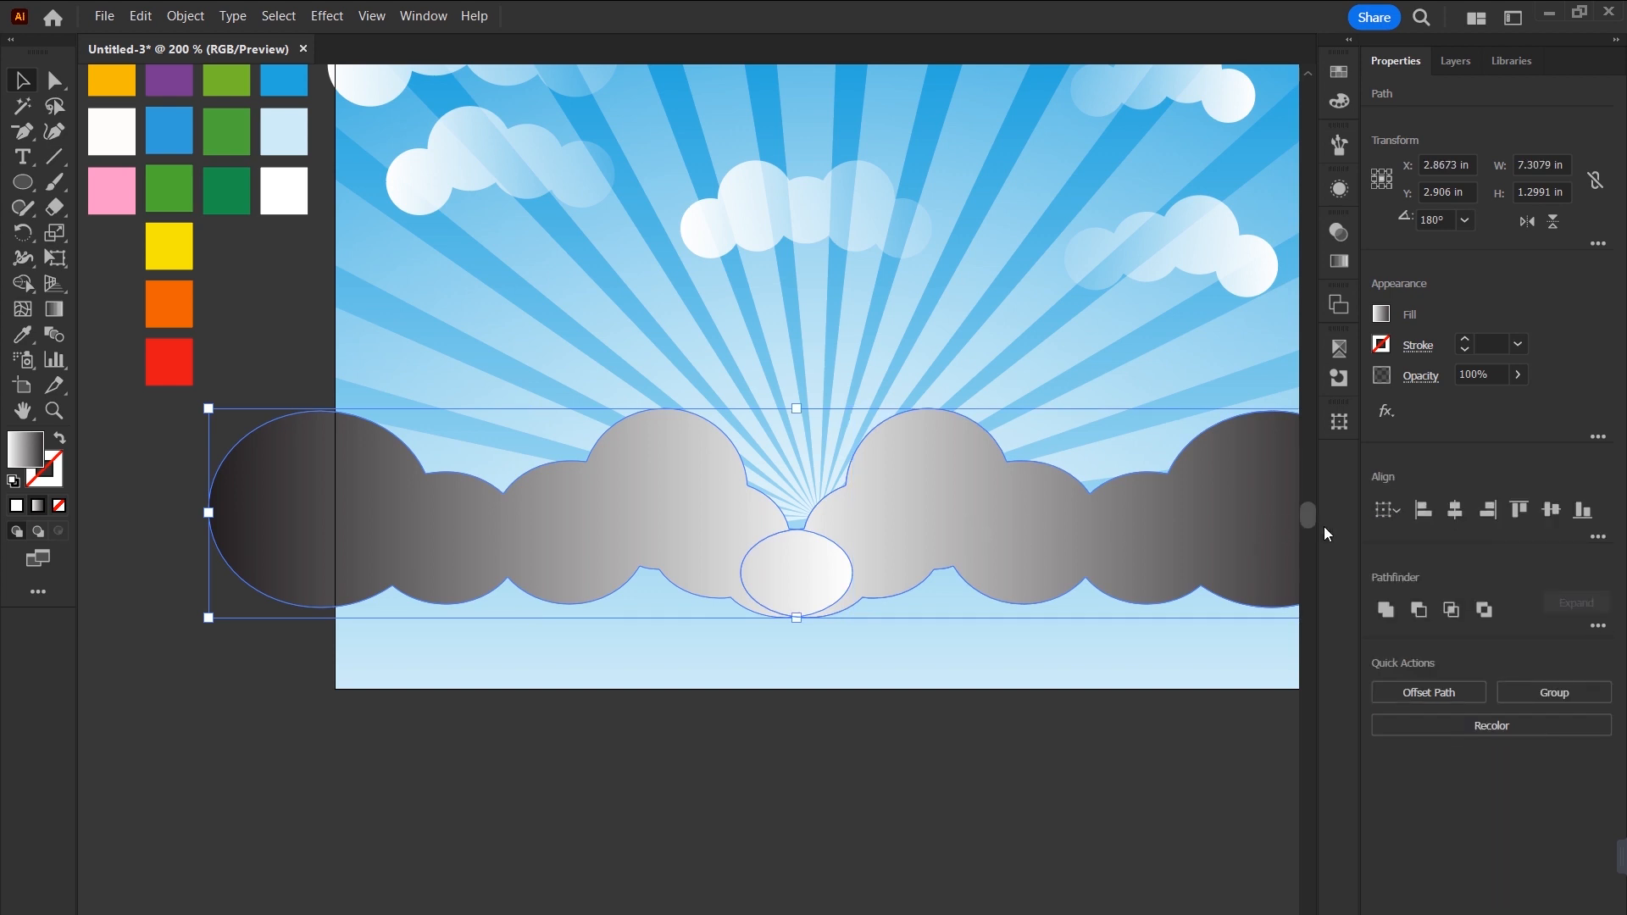
pyautogui.click(1385, 609)
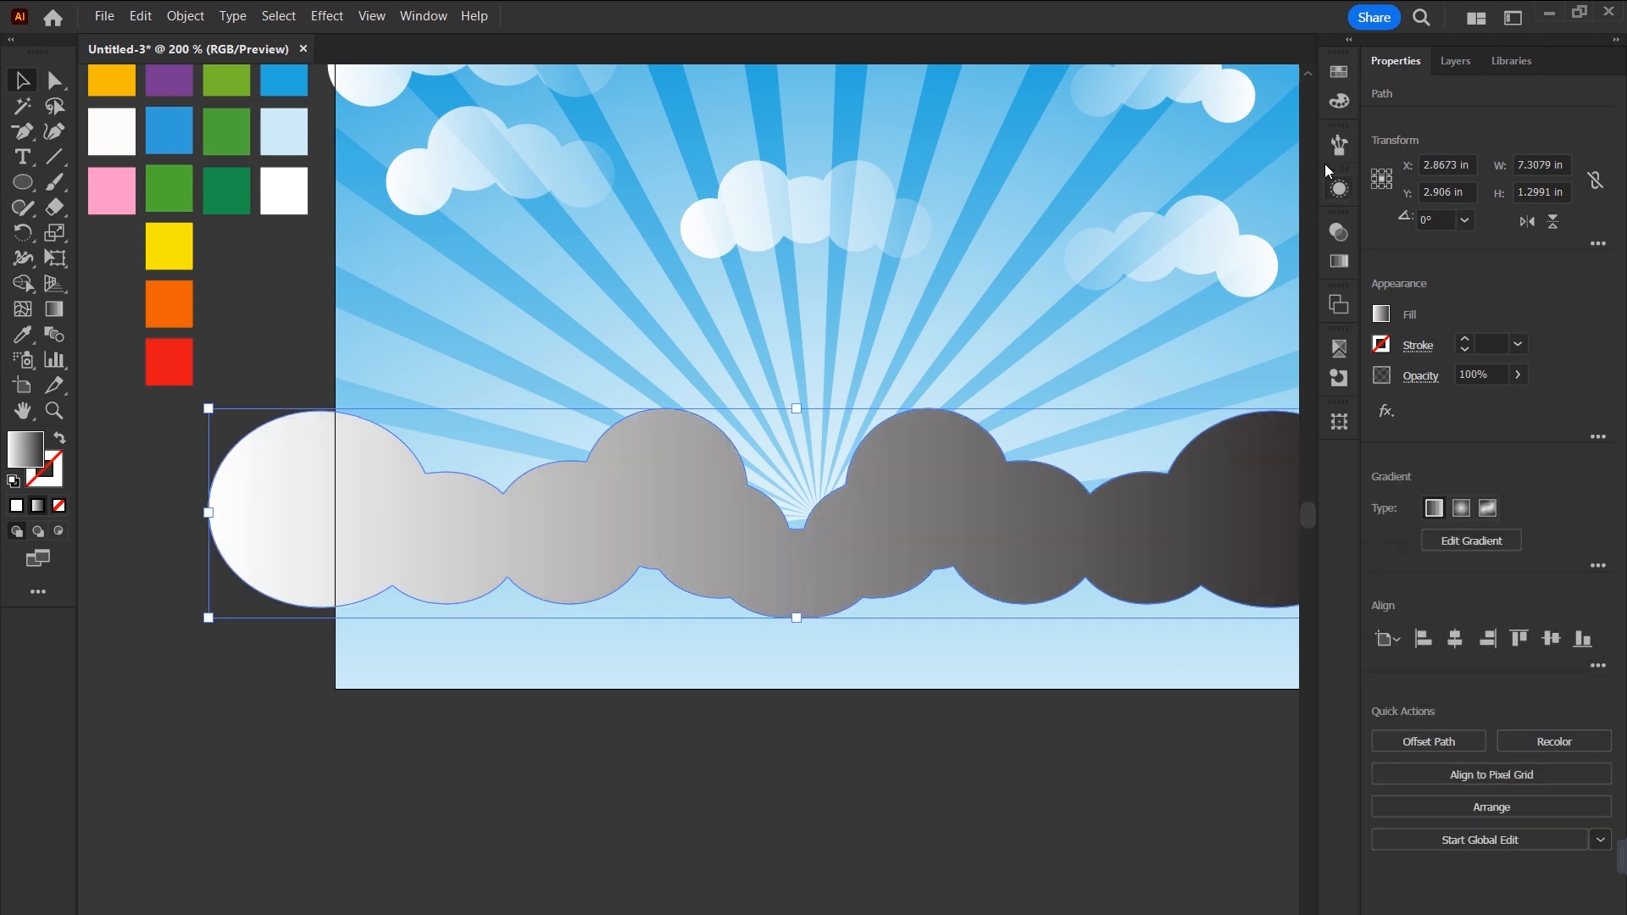
# Fill the cloud bank with the white swatch, center it horizontally on the artboard and move it slightly up.
pyautogui.click(1339, 73)
pyautogui.click(1105, 129)
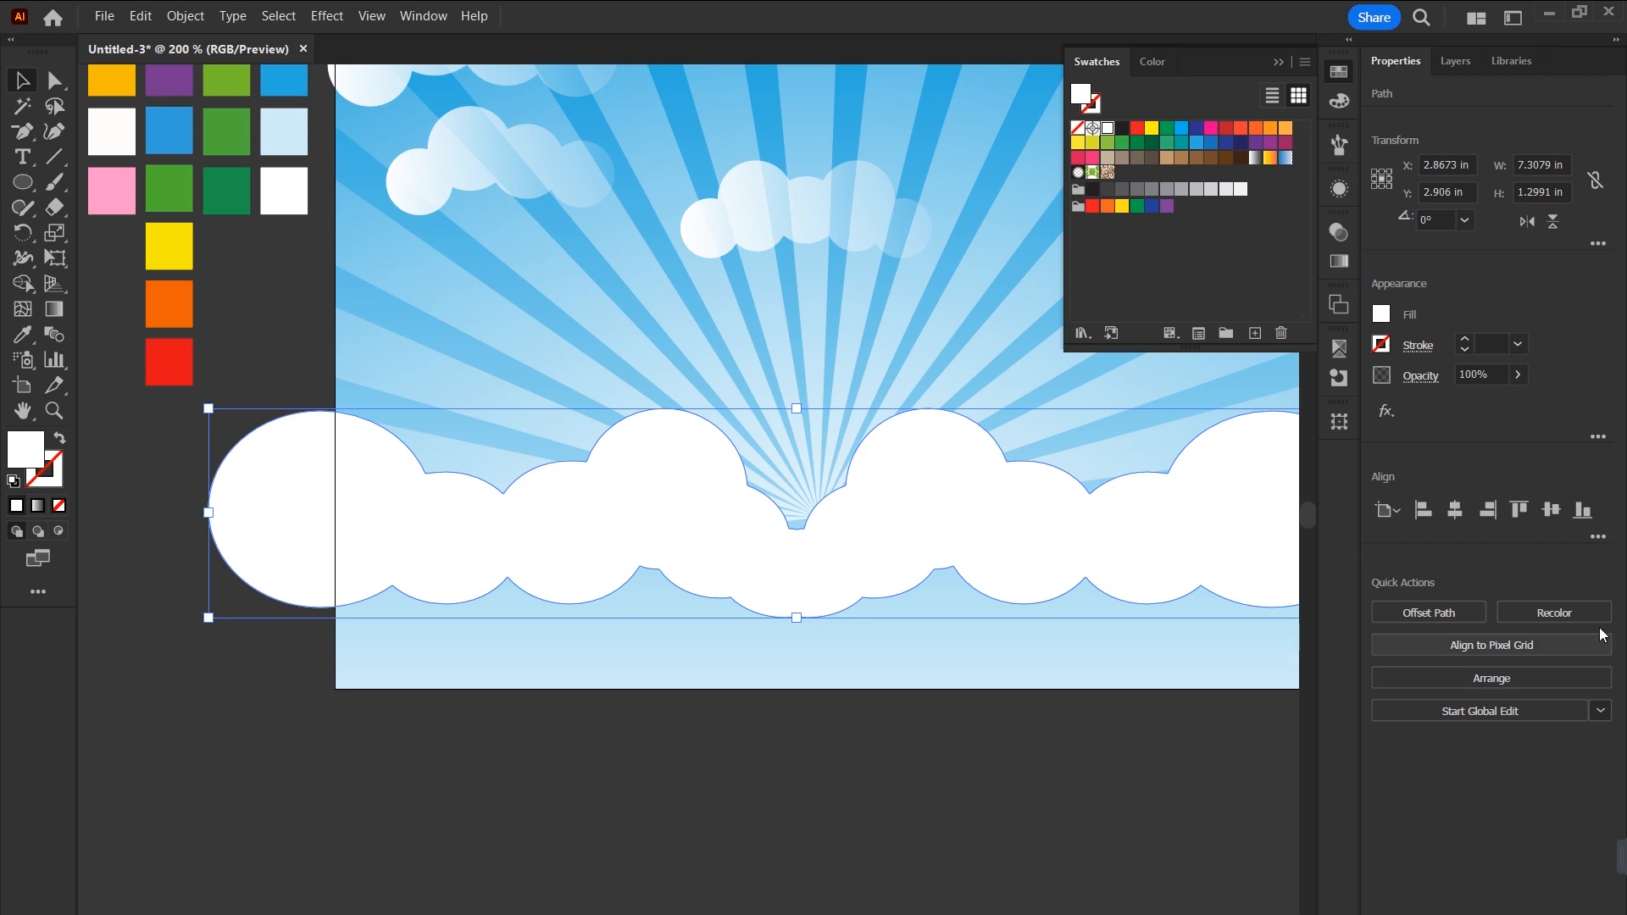
pyautogui.click(1458, 509)
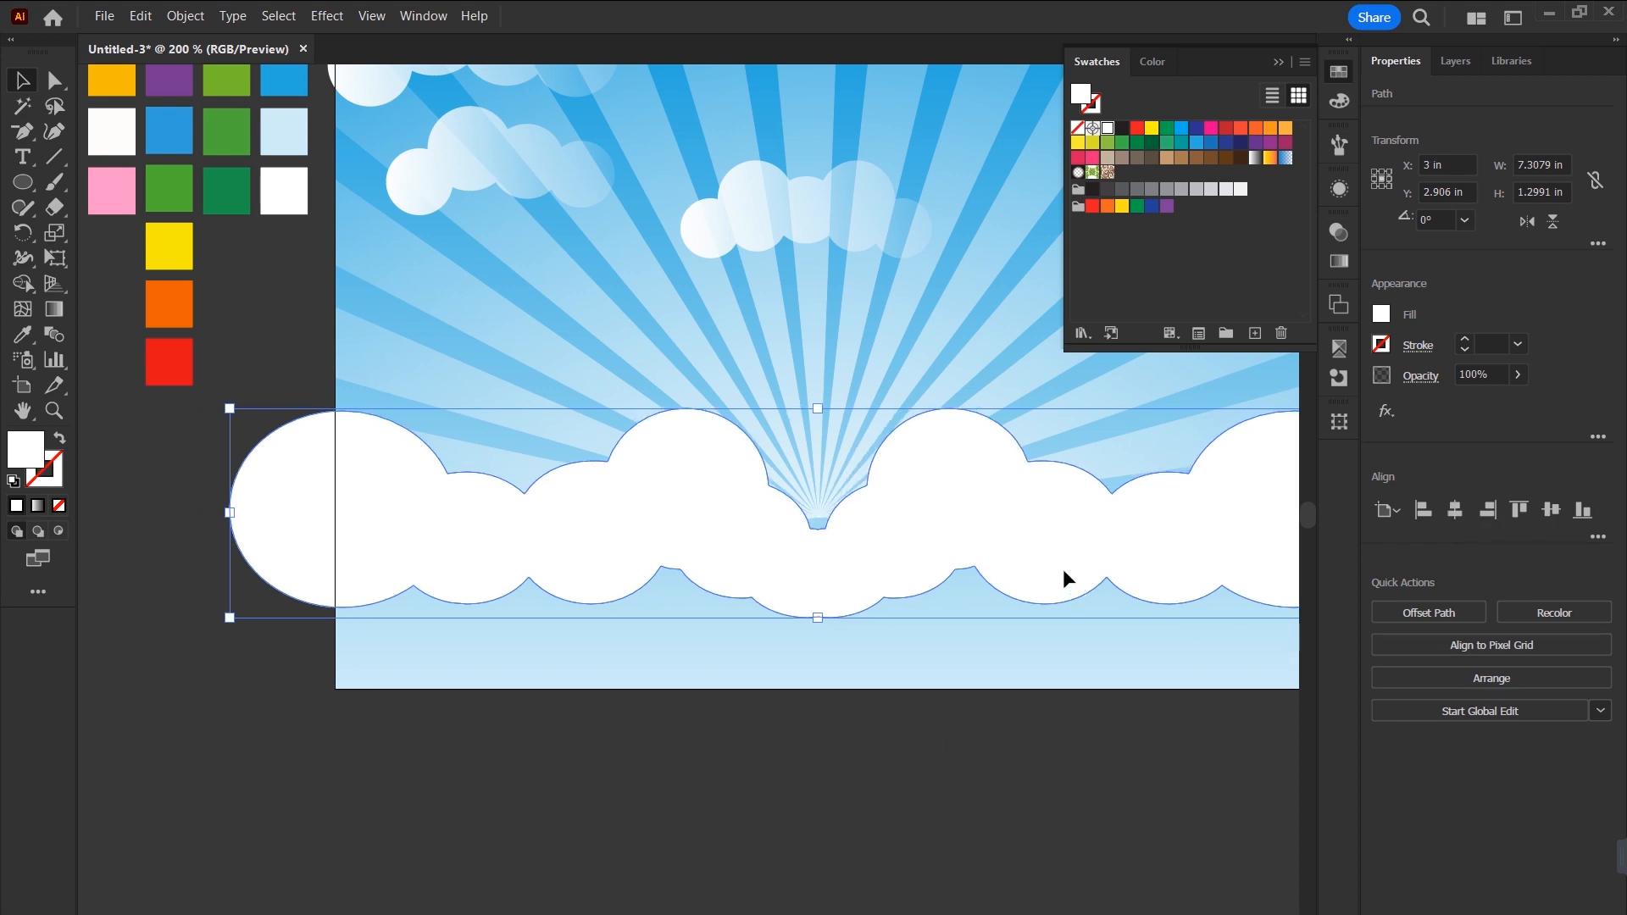
pyautogui.moveTo(1063, 574); pyautogui.dragTo(1070, 550)
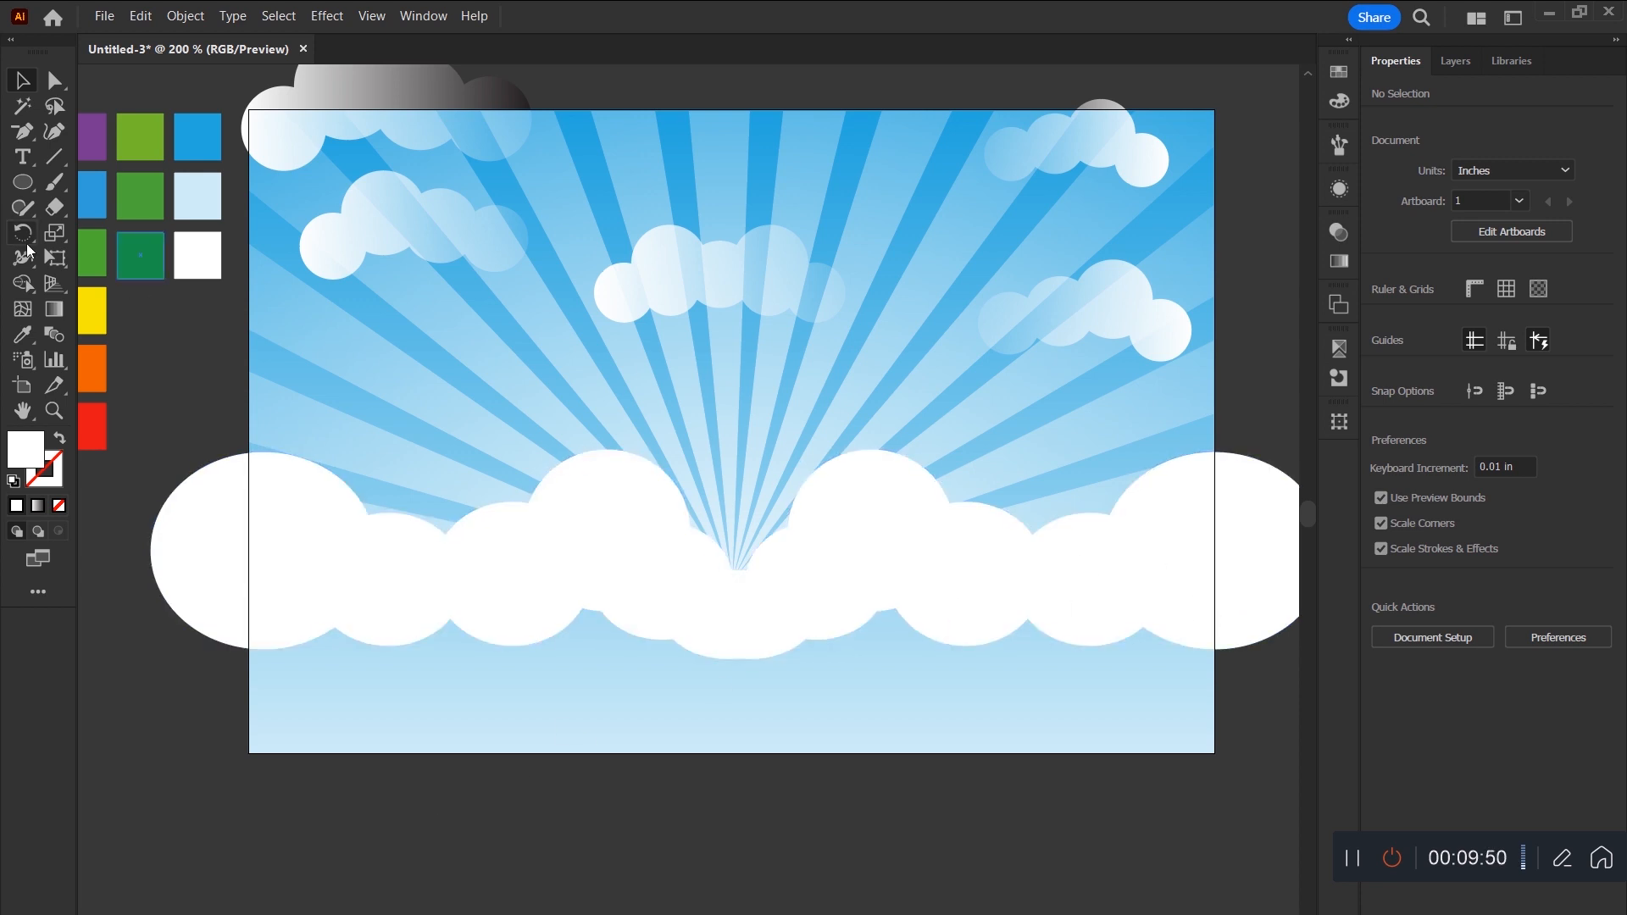
# Draw a wide ellipse over the artboard's lower-right edge and adjust it to about 4.81 × 1.8 in, tilted about 6.8°.
pyautogui.click(16, 194)
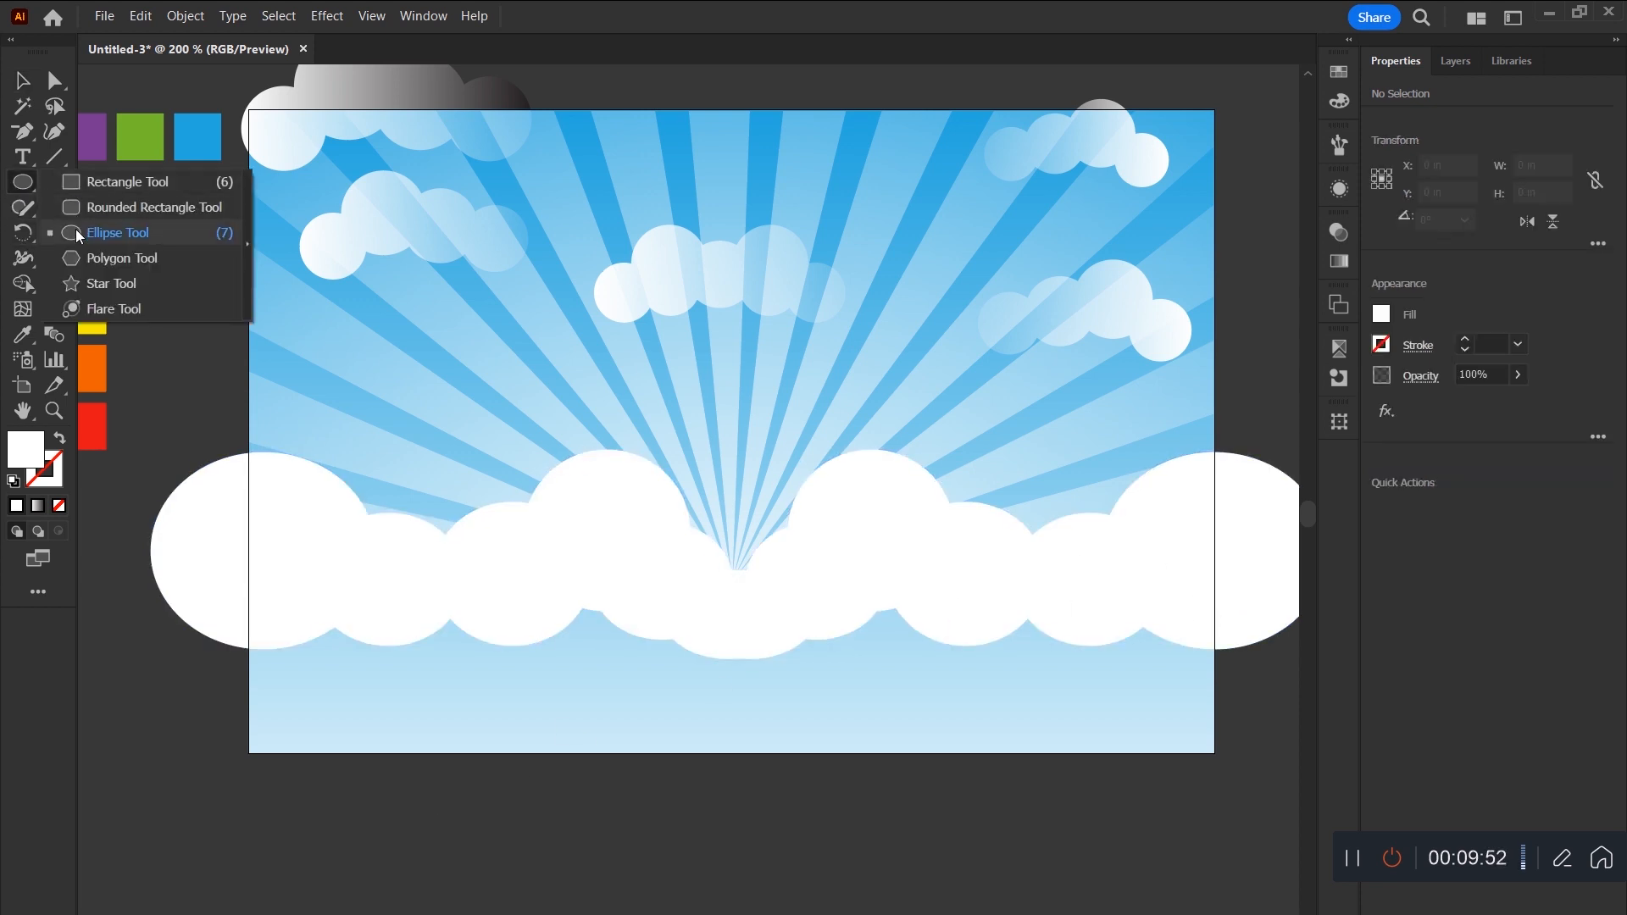
pyautogui.click(119, 229)
pyautogui.moveTo(603, 878); pyautogui.dragTo(1246, 599)
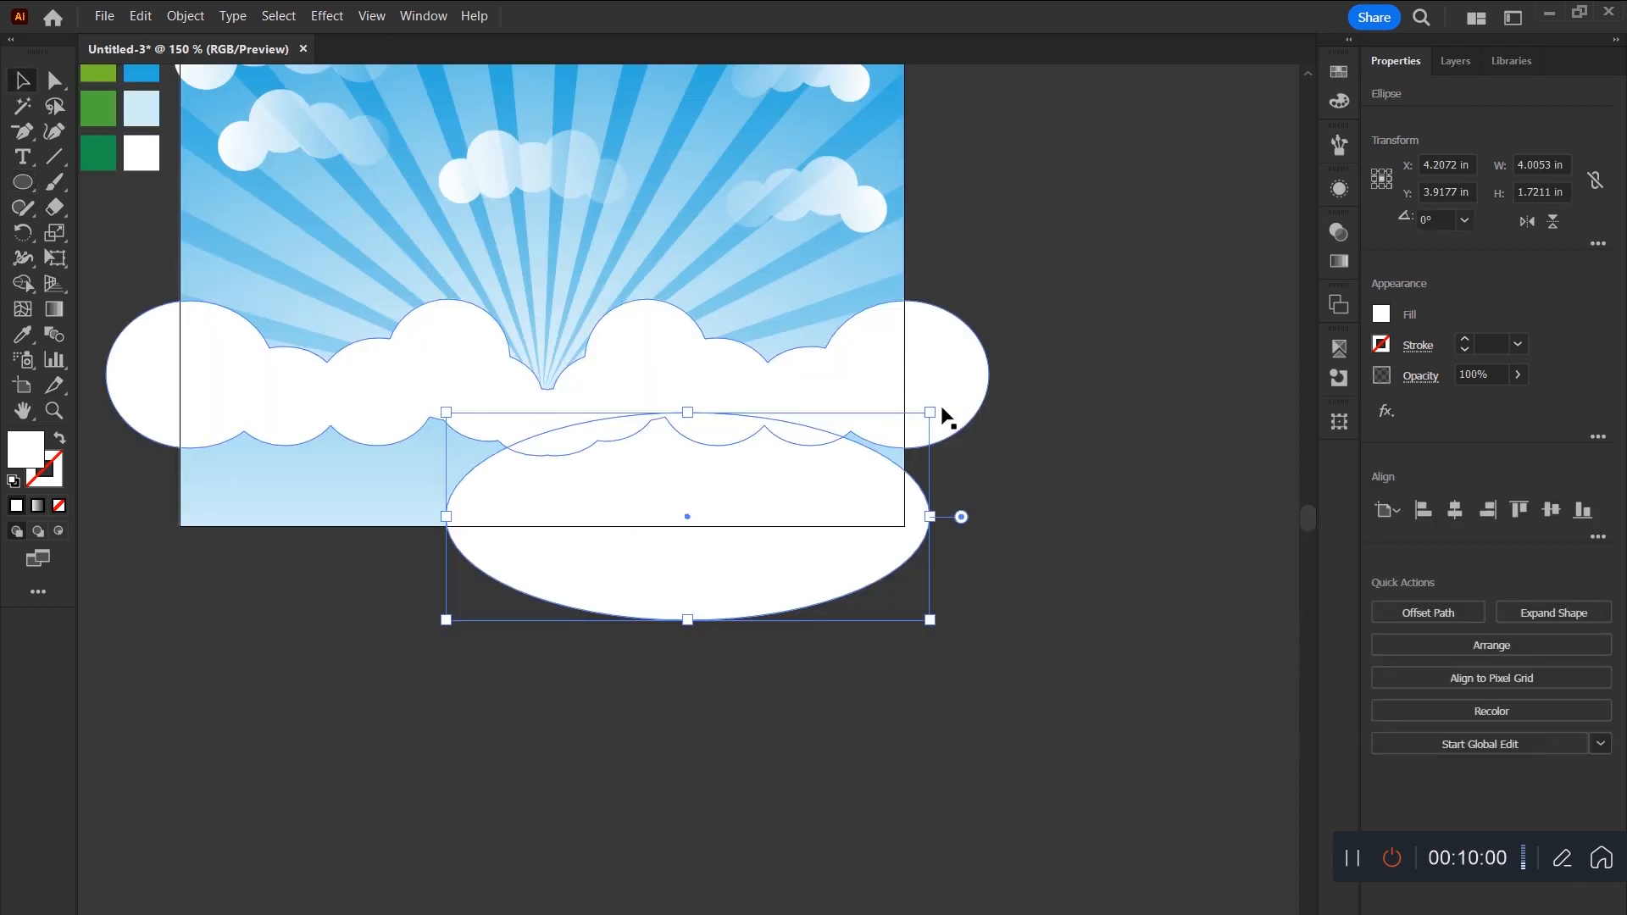
pyautogui.moveTo(937, 411); pyautogui.dragTo(937, 381)
pyautogui.moveTo(933, 494); pyautogui.dragTo(1055, 475)
pyautogui.moveTo(882, 507); pyautogui.dragTo(862, 502)
# Fill the ellipse with the dark green palette color and reduce its tilt to about 5.2°.
pyautogui.click(22, 334)
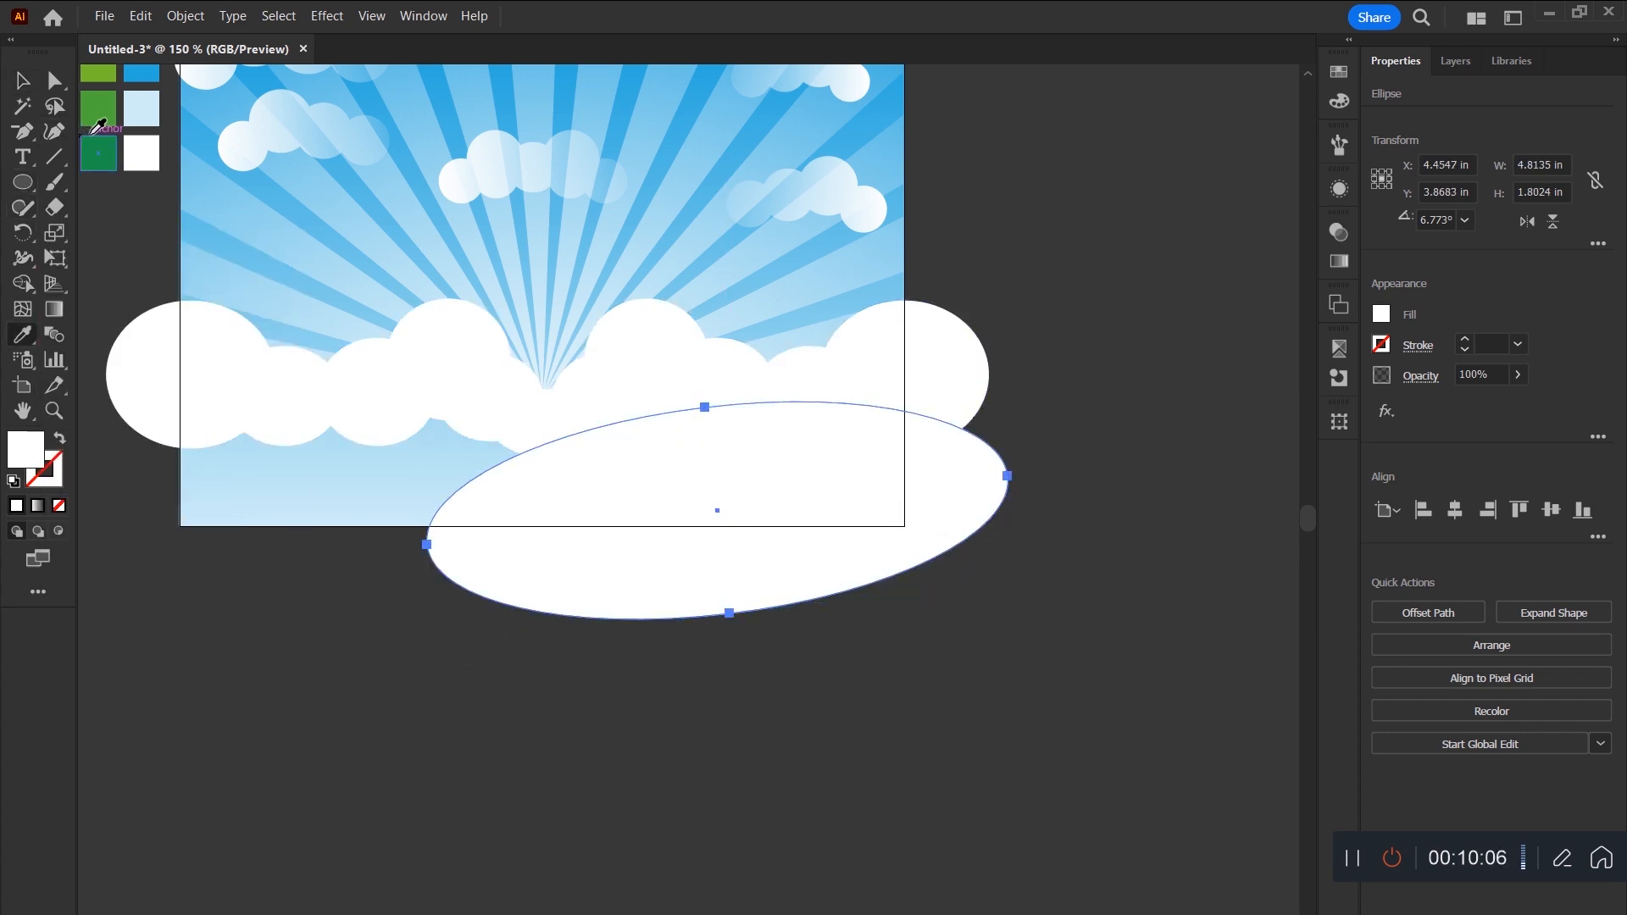
pyautogui.click(100, 138)
pyautogui.press('v')
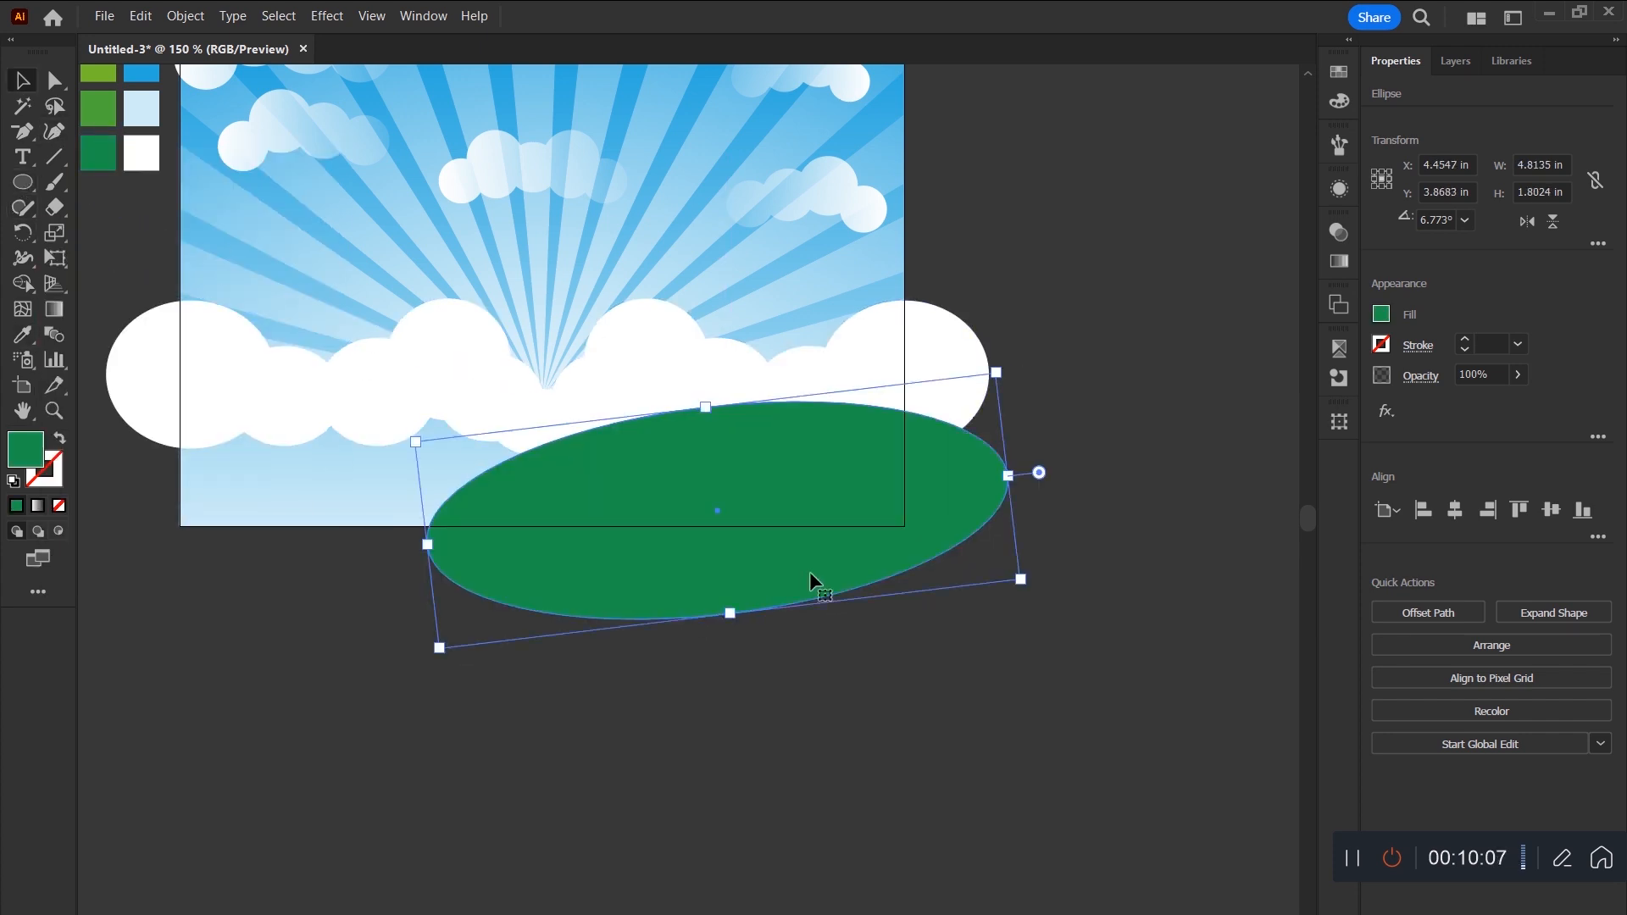
pyautogui.click(917, 714)
pyautogui.moveTo(835, 710); pyautogui.dragTo(1060, 831)
pyautogui.click(1075, 678)
pyautogui.moveTo(1227, 488); pyautogui.dragTo(1238, 501)
# Duplicate the green ellipse to the left, flip the copy horizontally and place it so the two hills overlap near the artboard's center.
pyautogui.moveTo(1208, 582); pyautogui.dragTo(881, 606)
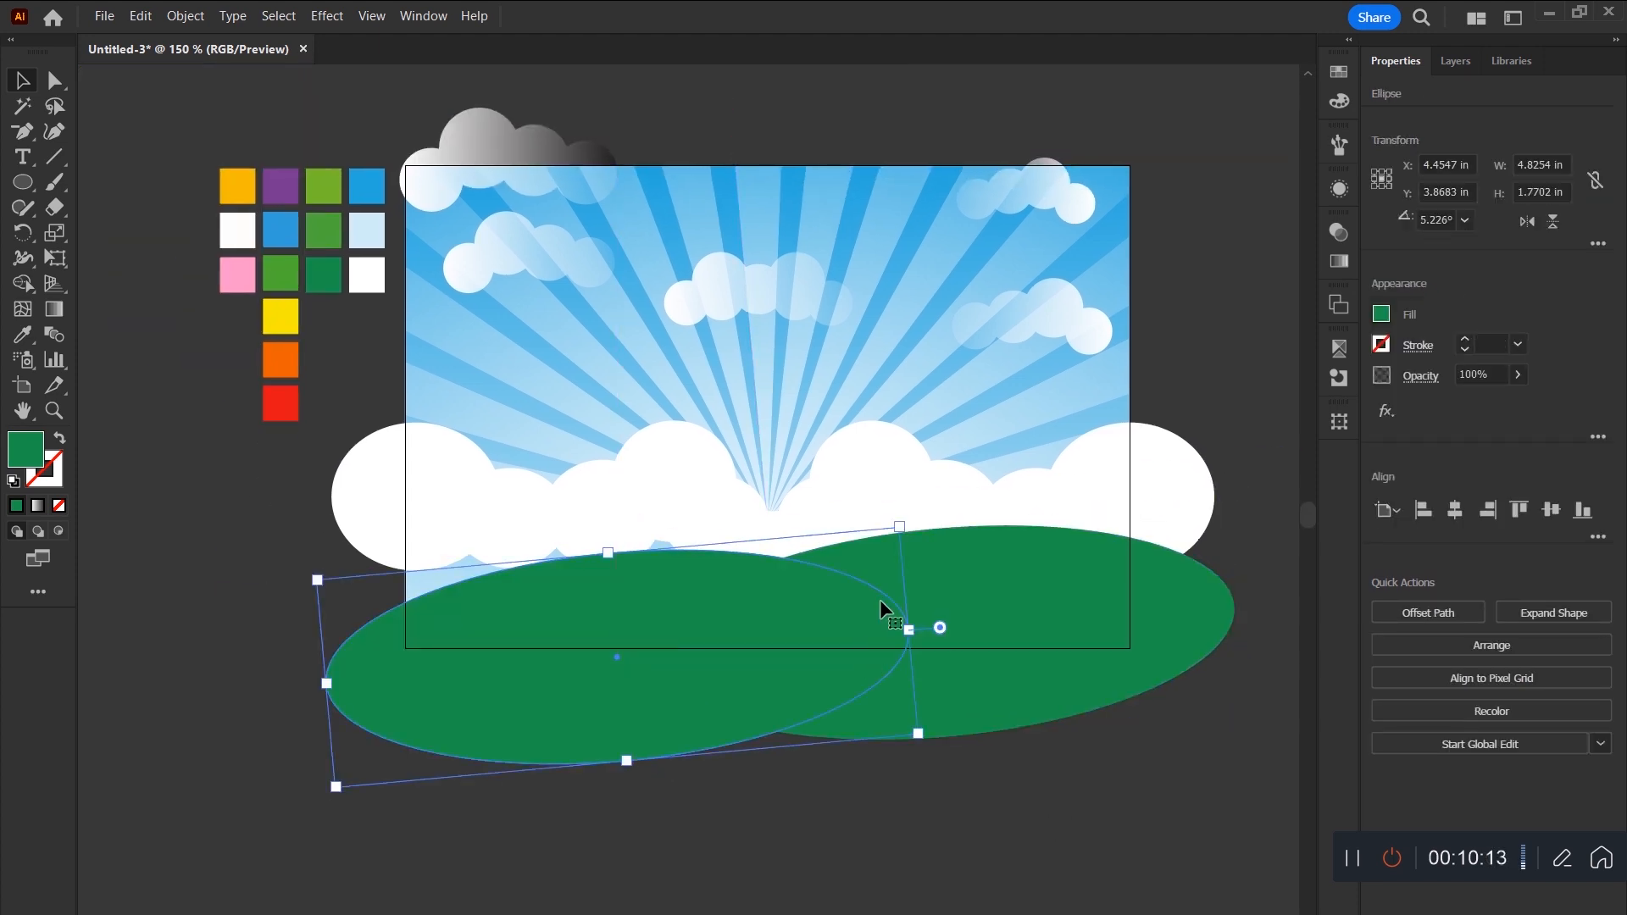
pyautogui.click(1528, 223)
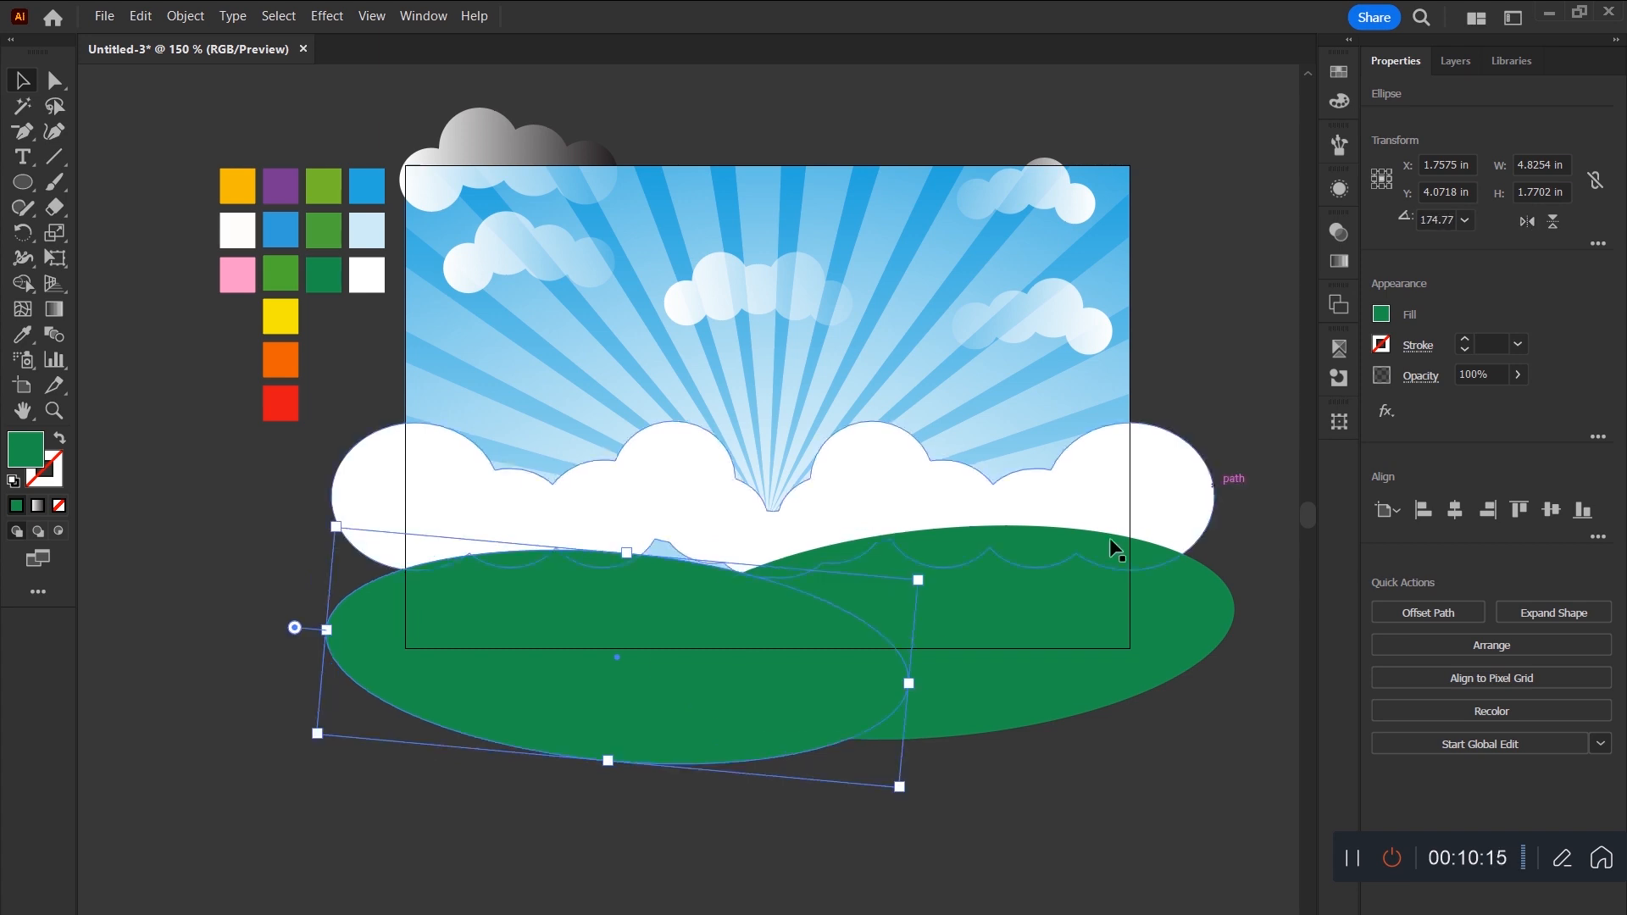
pyautogui.moveTo(556, 697); pyautogui.dragTo(530, 693)
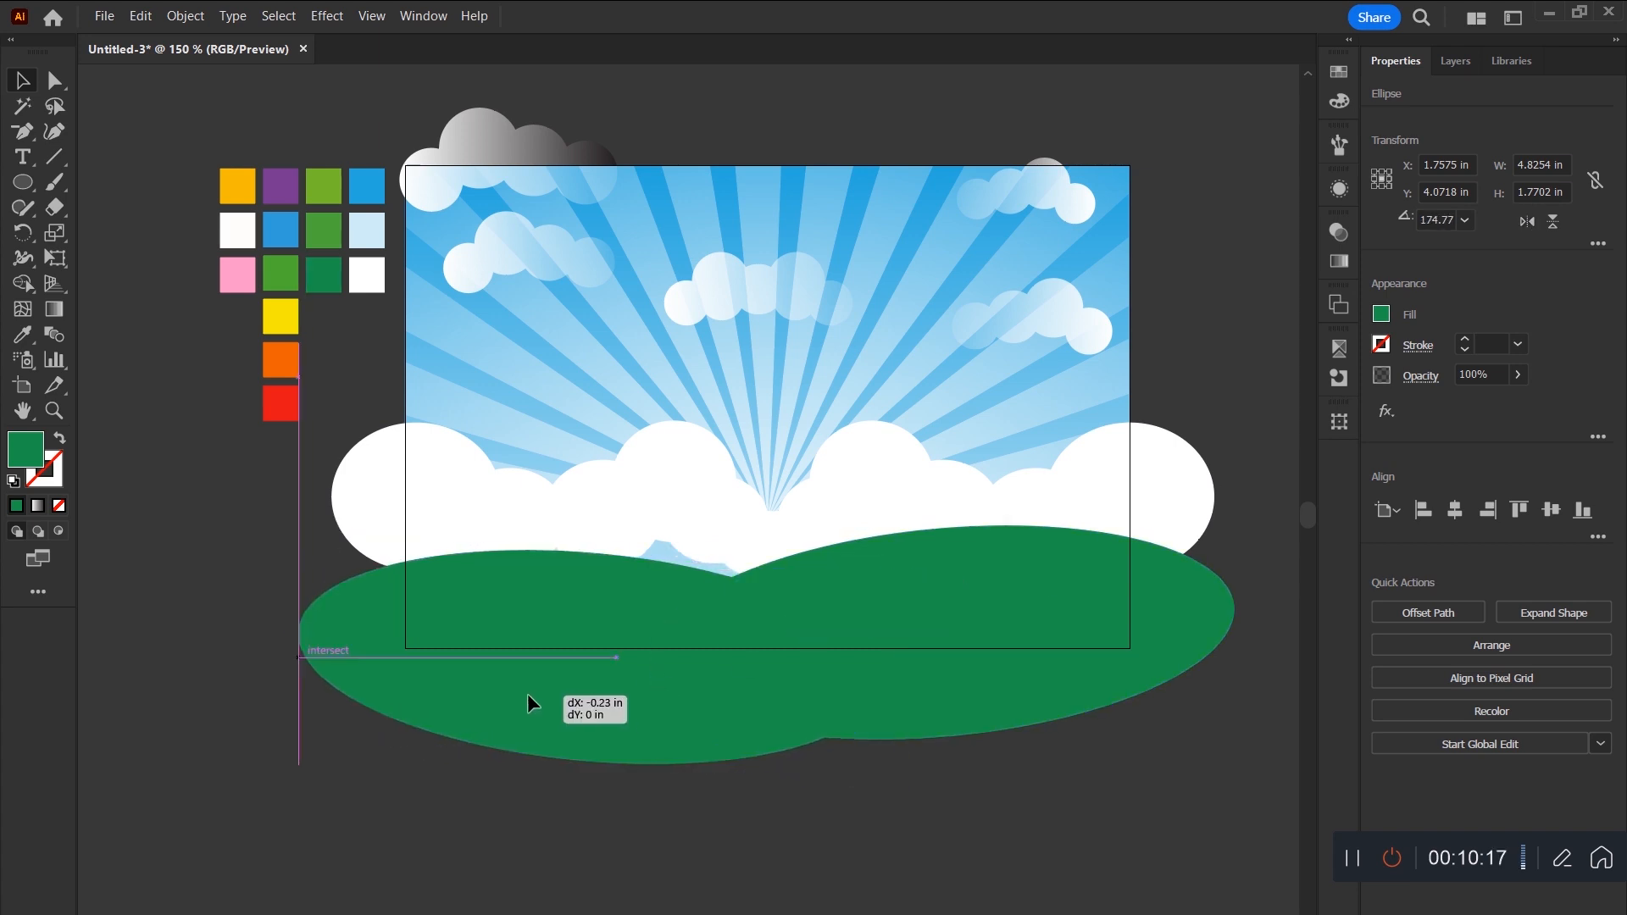
pyautogui.click(985, 650)
pyautogui.moveTo(511, 620); pyautogui.dragTo(466, 588)
# Unite the two green ellipses into one hill shape.
pyautogui.click(974, 662)
pyautogui.keyDown('shift'); pyautogui.click(695, 691); pyautogui.keyUp('shift')
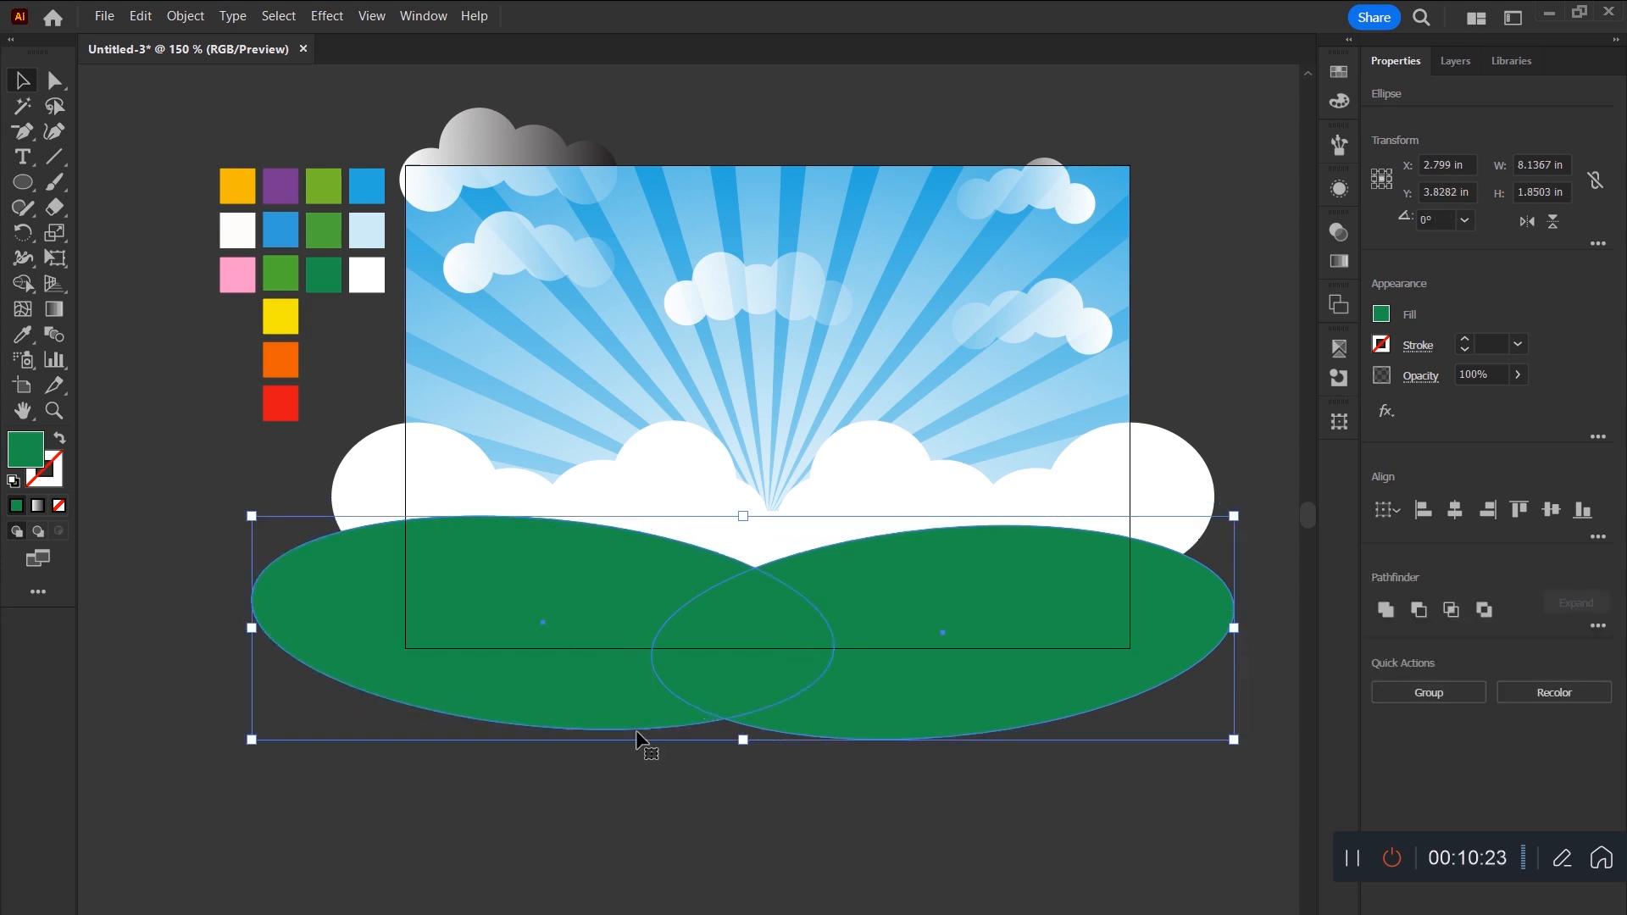
pyautogui.click(1383, 610)
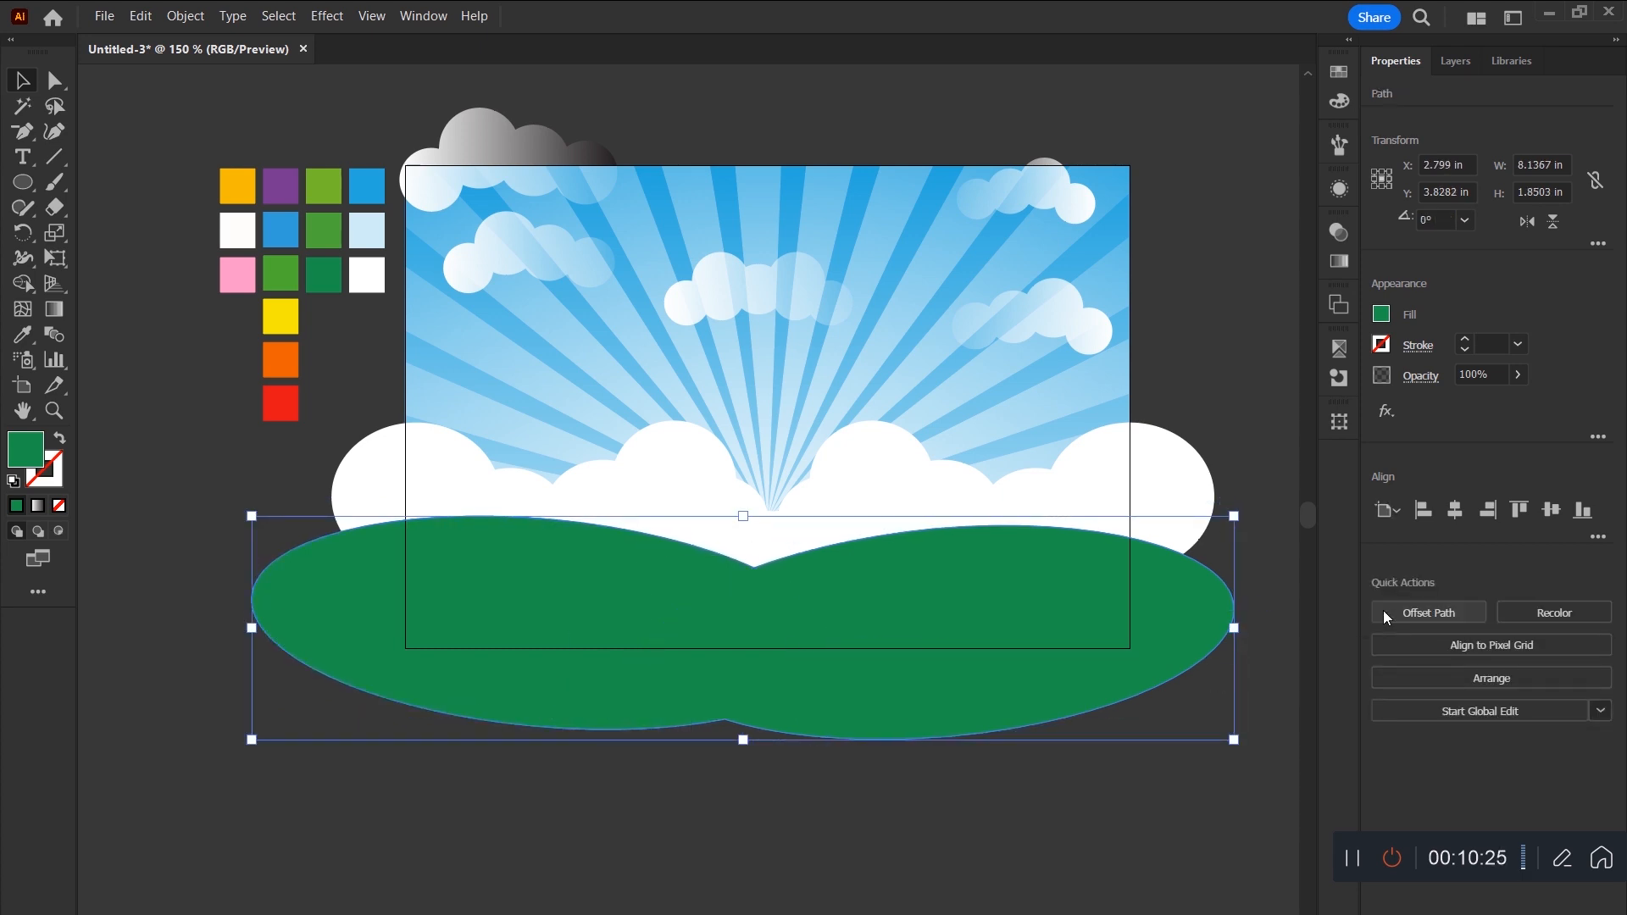
pyautogui.click(962, 842)
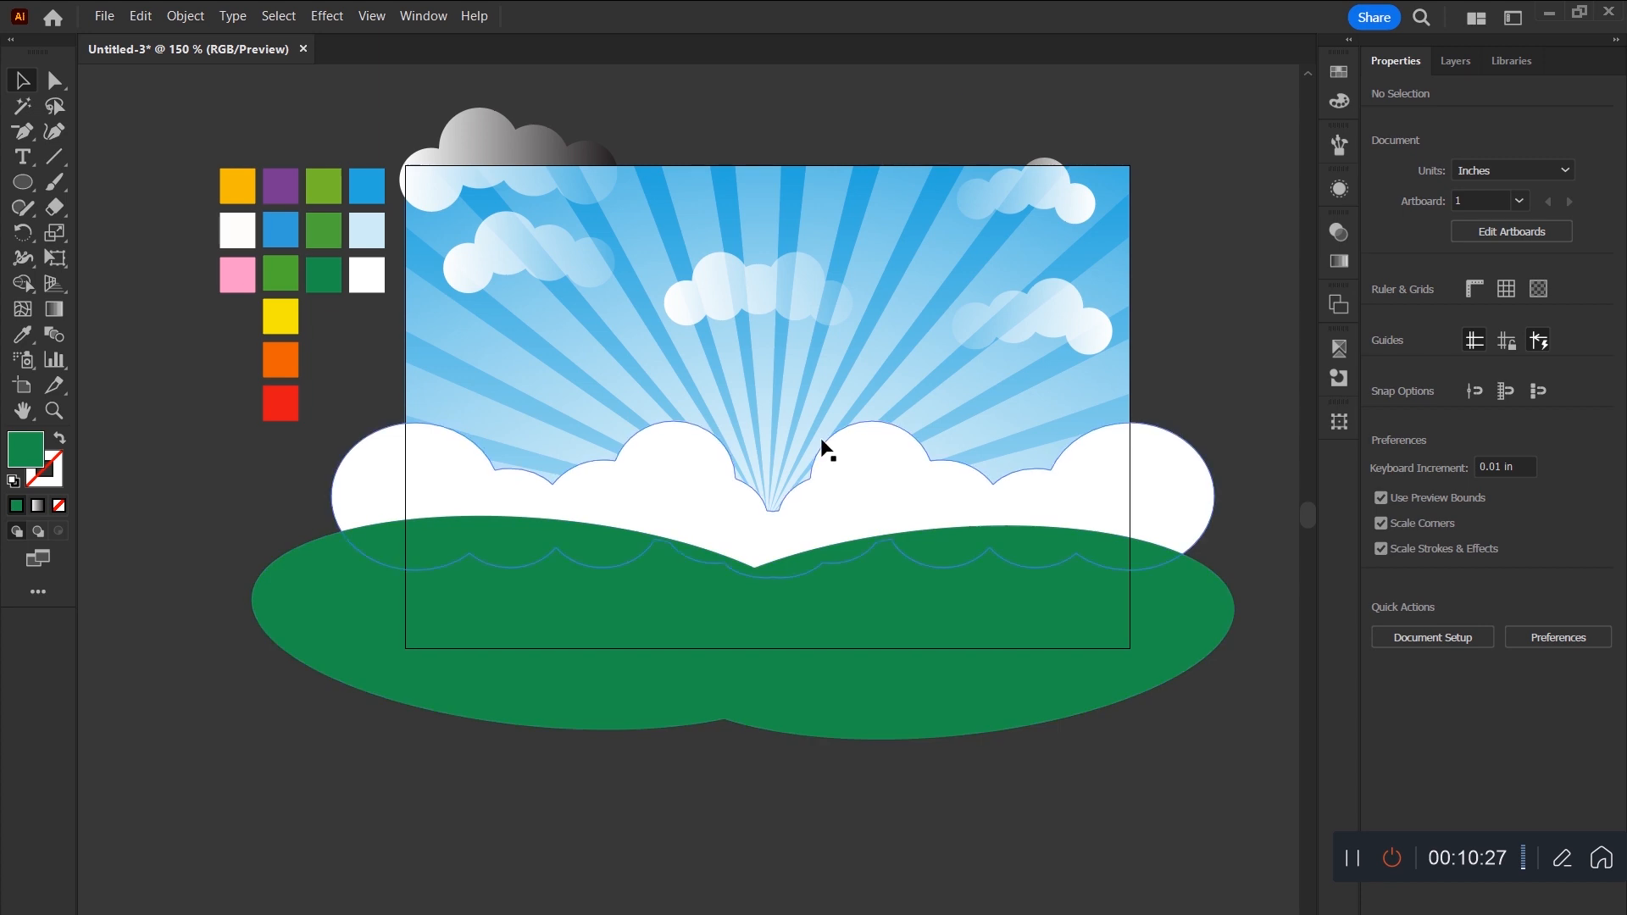
# With the Shape Builder tool, remove the parts of the cloud bank and the green hill that extend beyond the sky rectangle.
pyautogui.click(1105, 410)
pyautogui.click(1177, 403)
pyautogui.click(1096, 389)
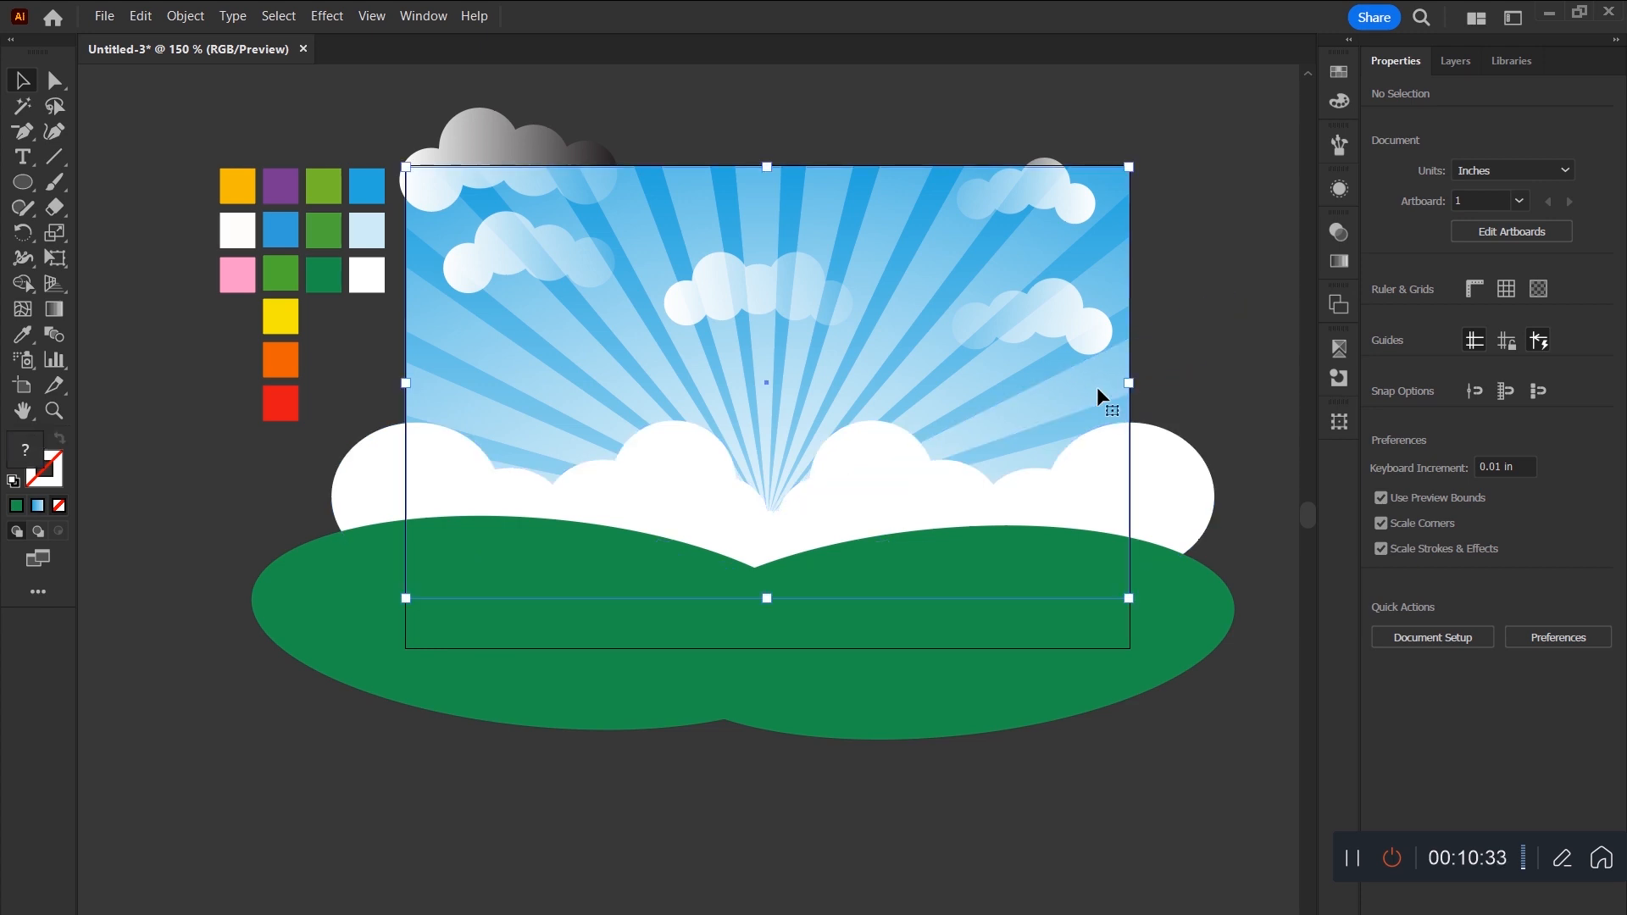
pyautogui.click(1166, 395)
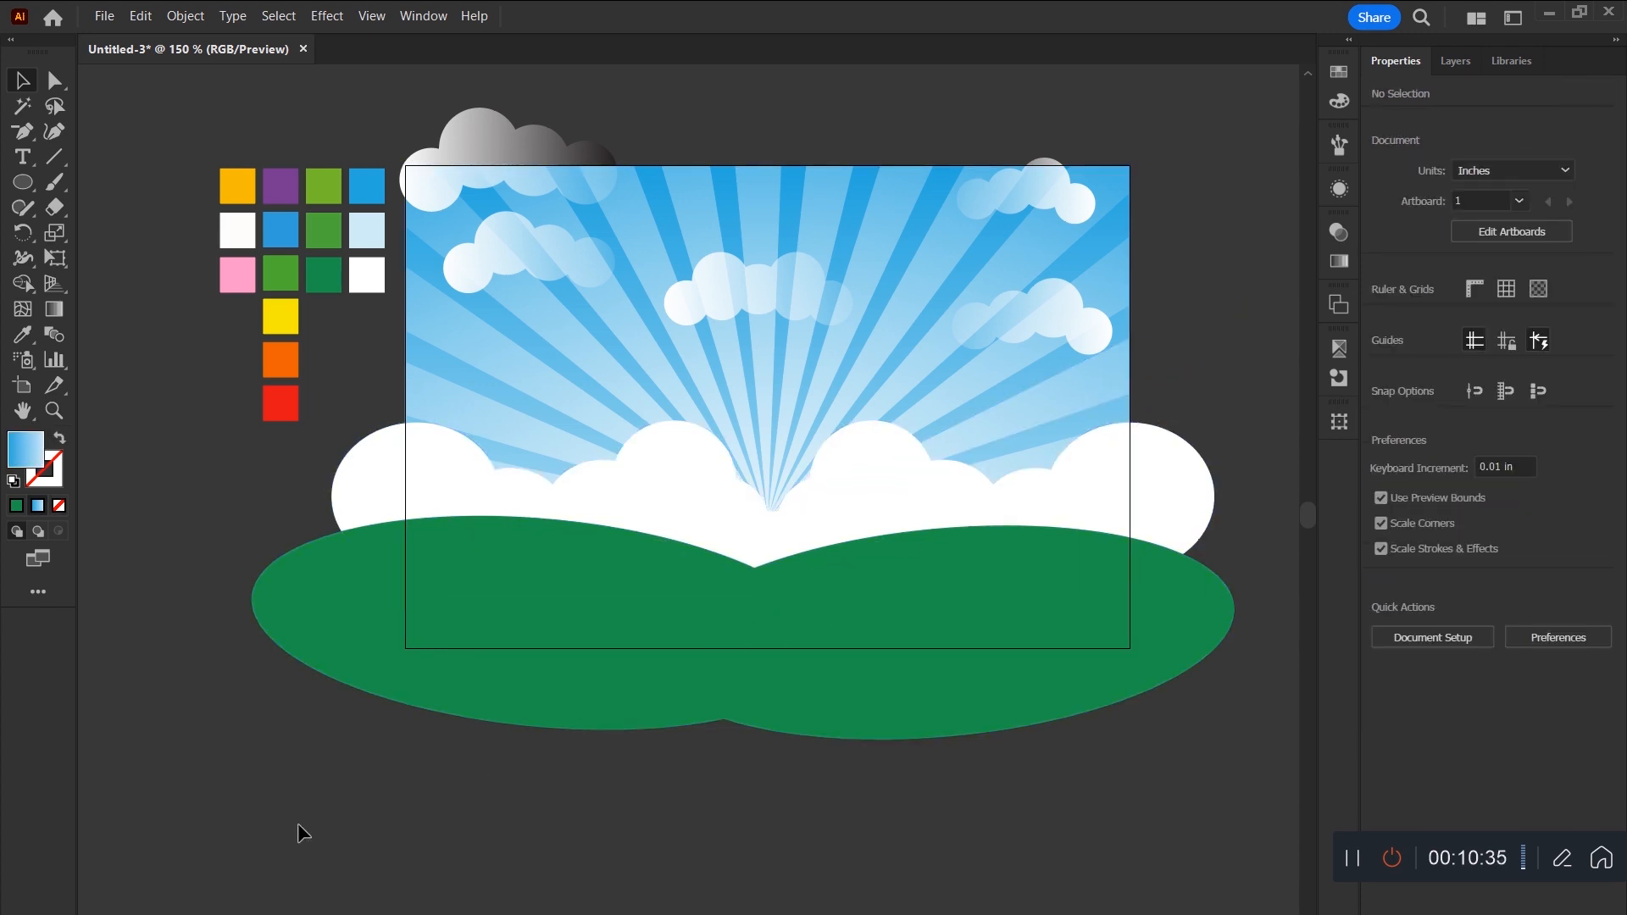
pyautogui.click(440, 640)
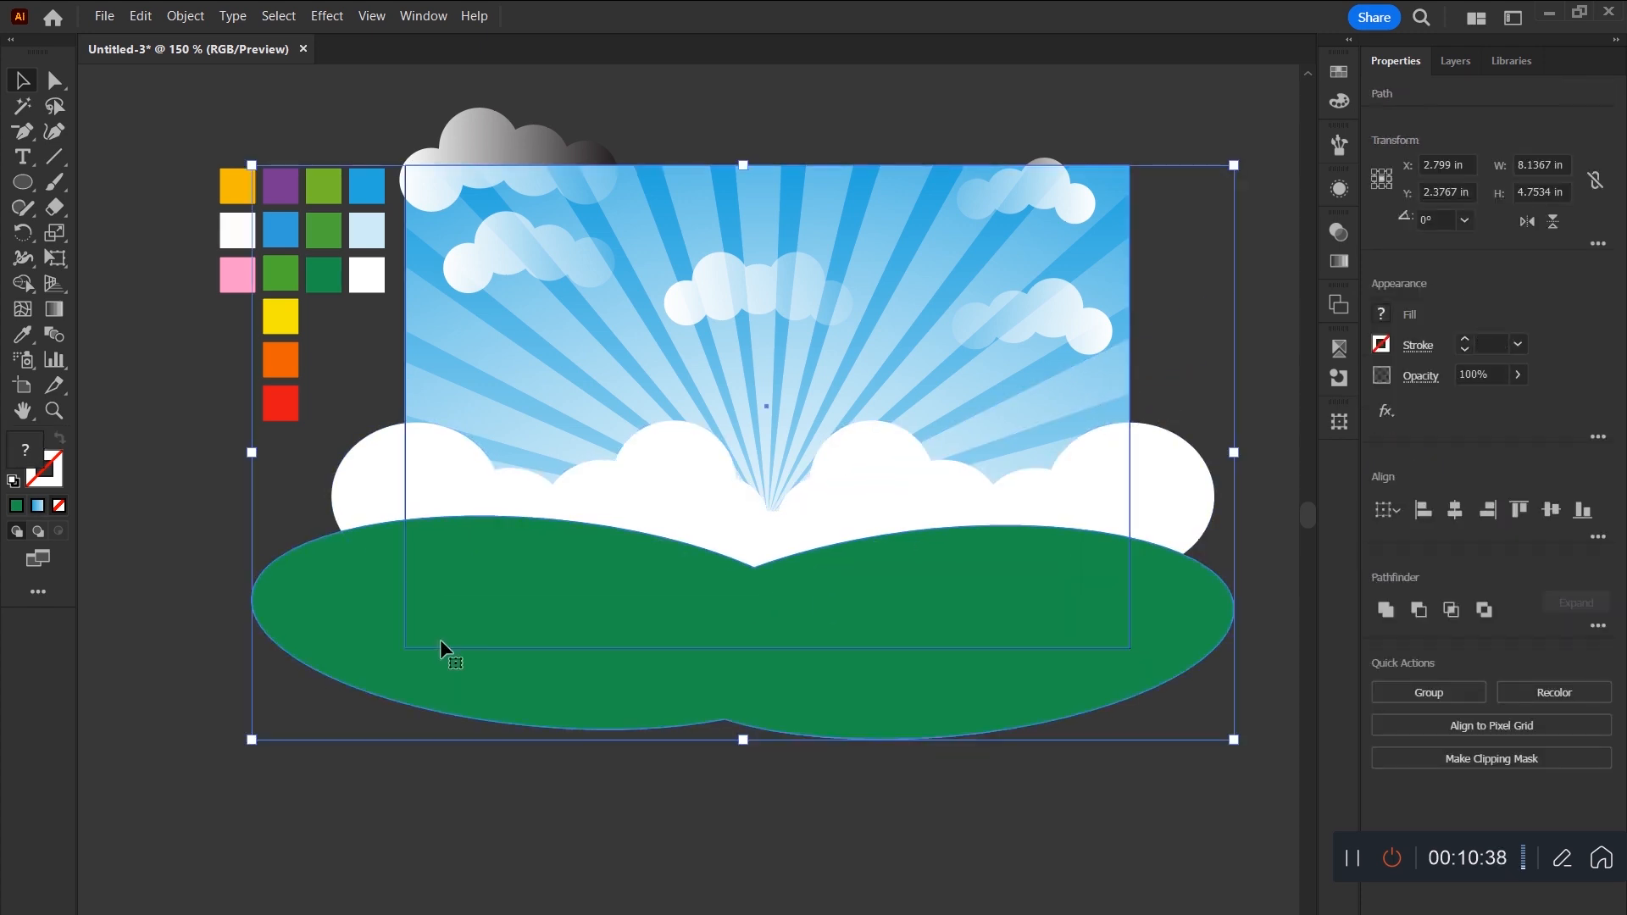
pyautogui.moveTo(440, 639); pyautogui.dragTo(475, 664)
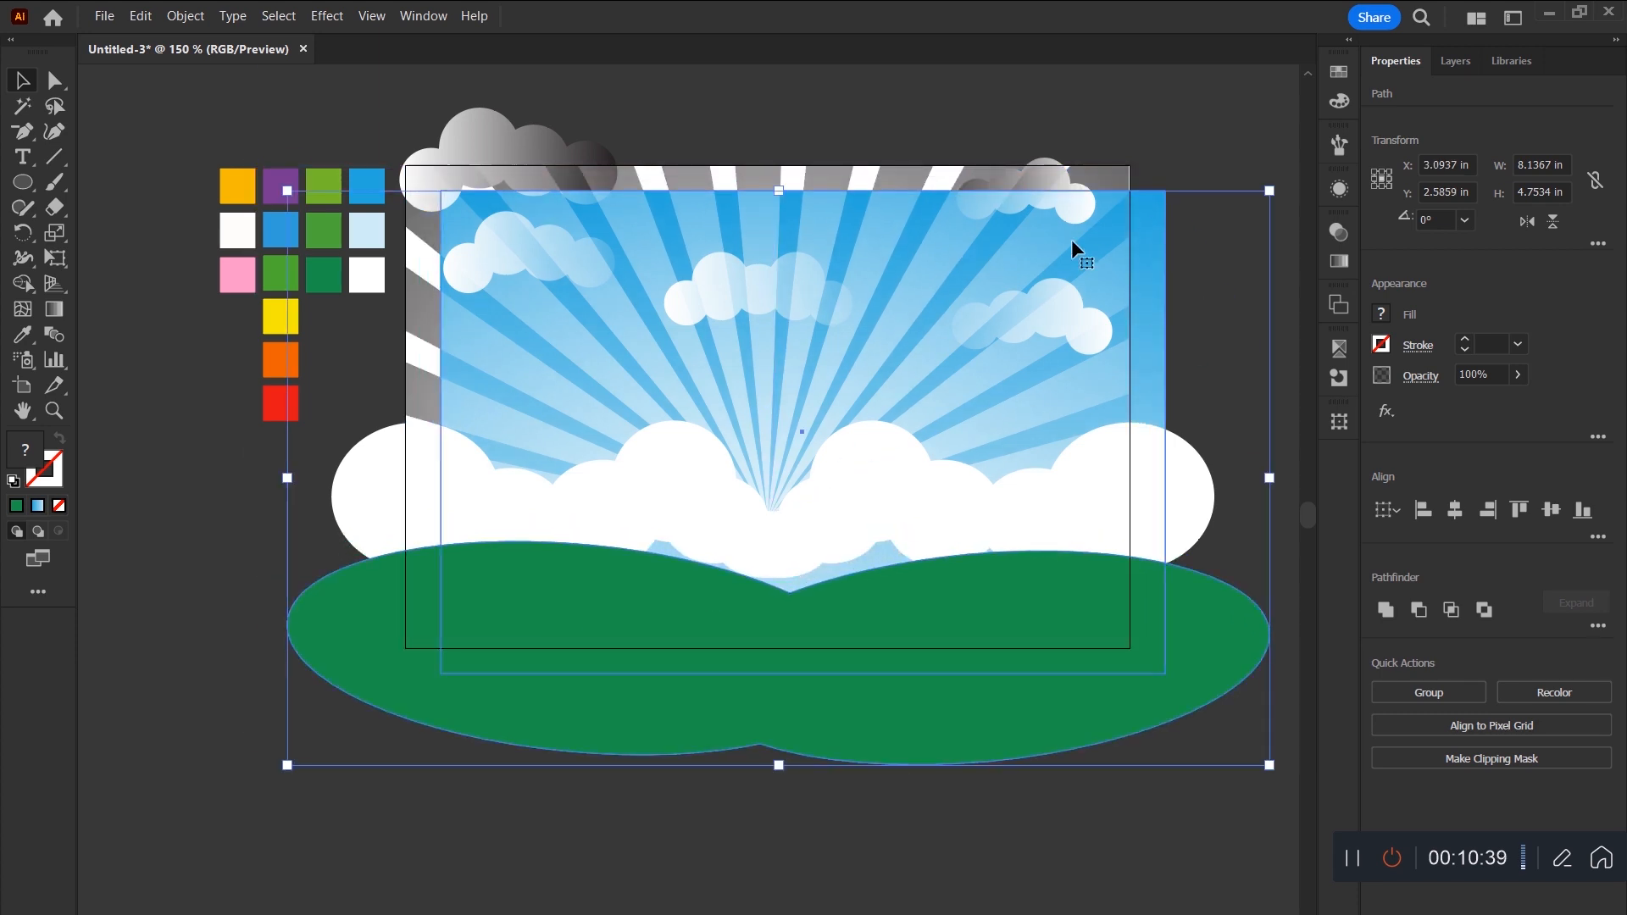
pyautogui.hotkey('ctrl', 'z')
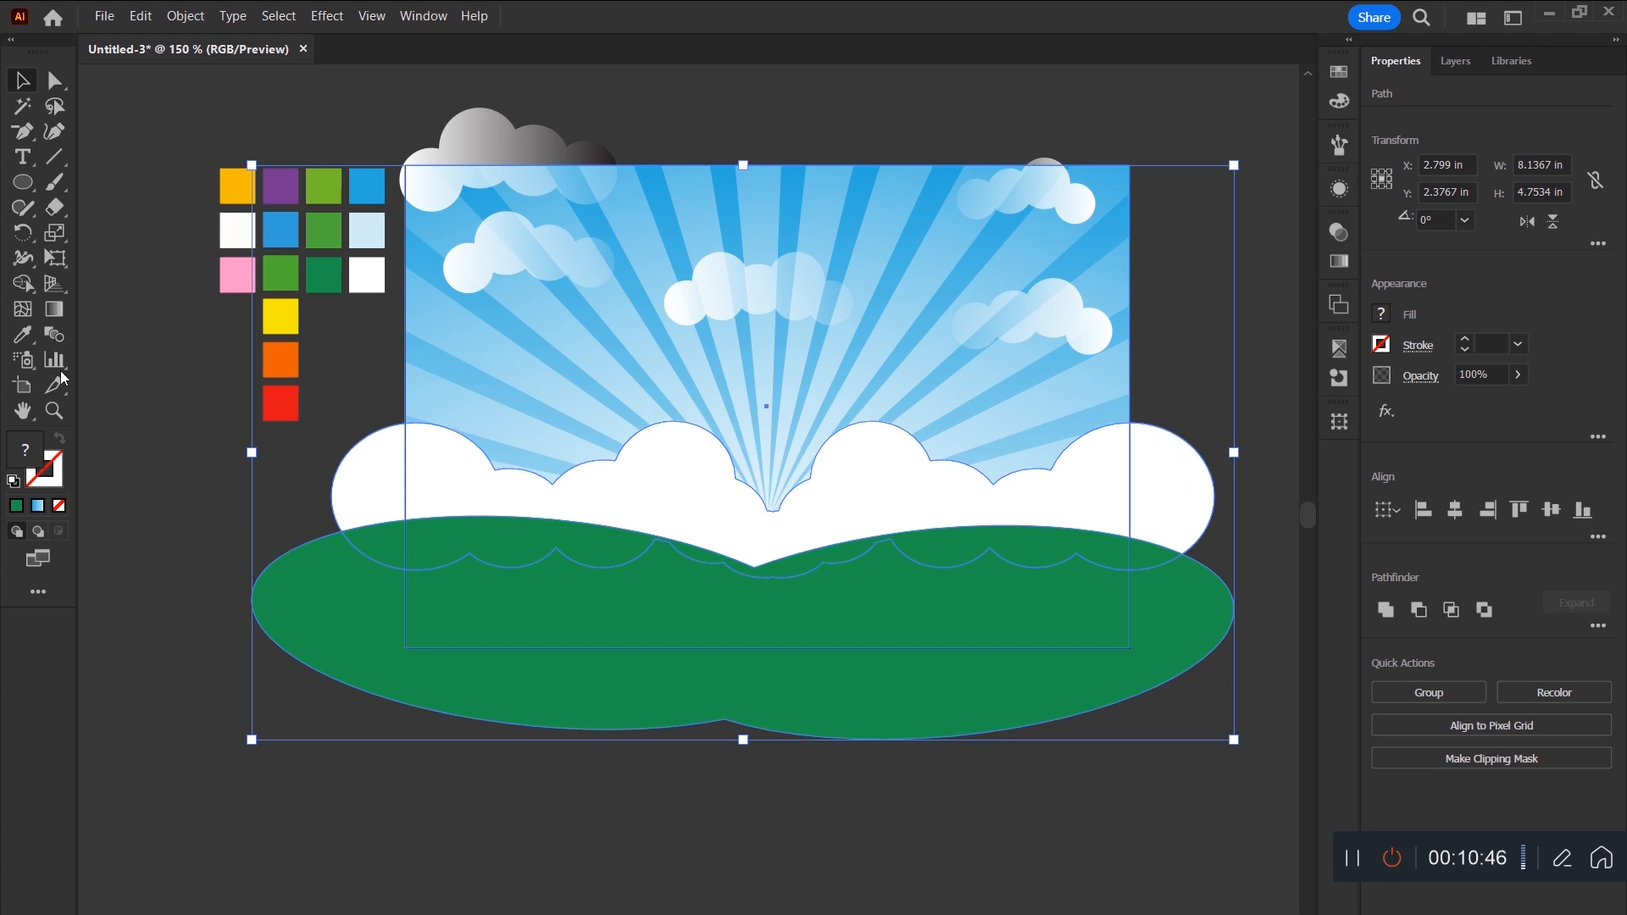
pyautogui.click(25, 283)
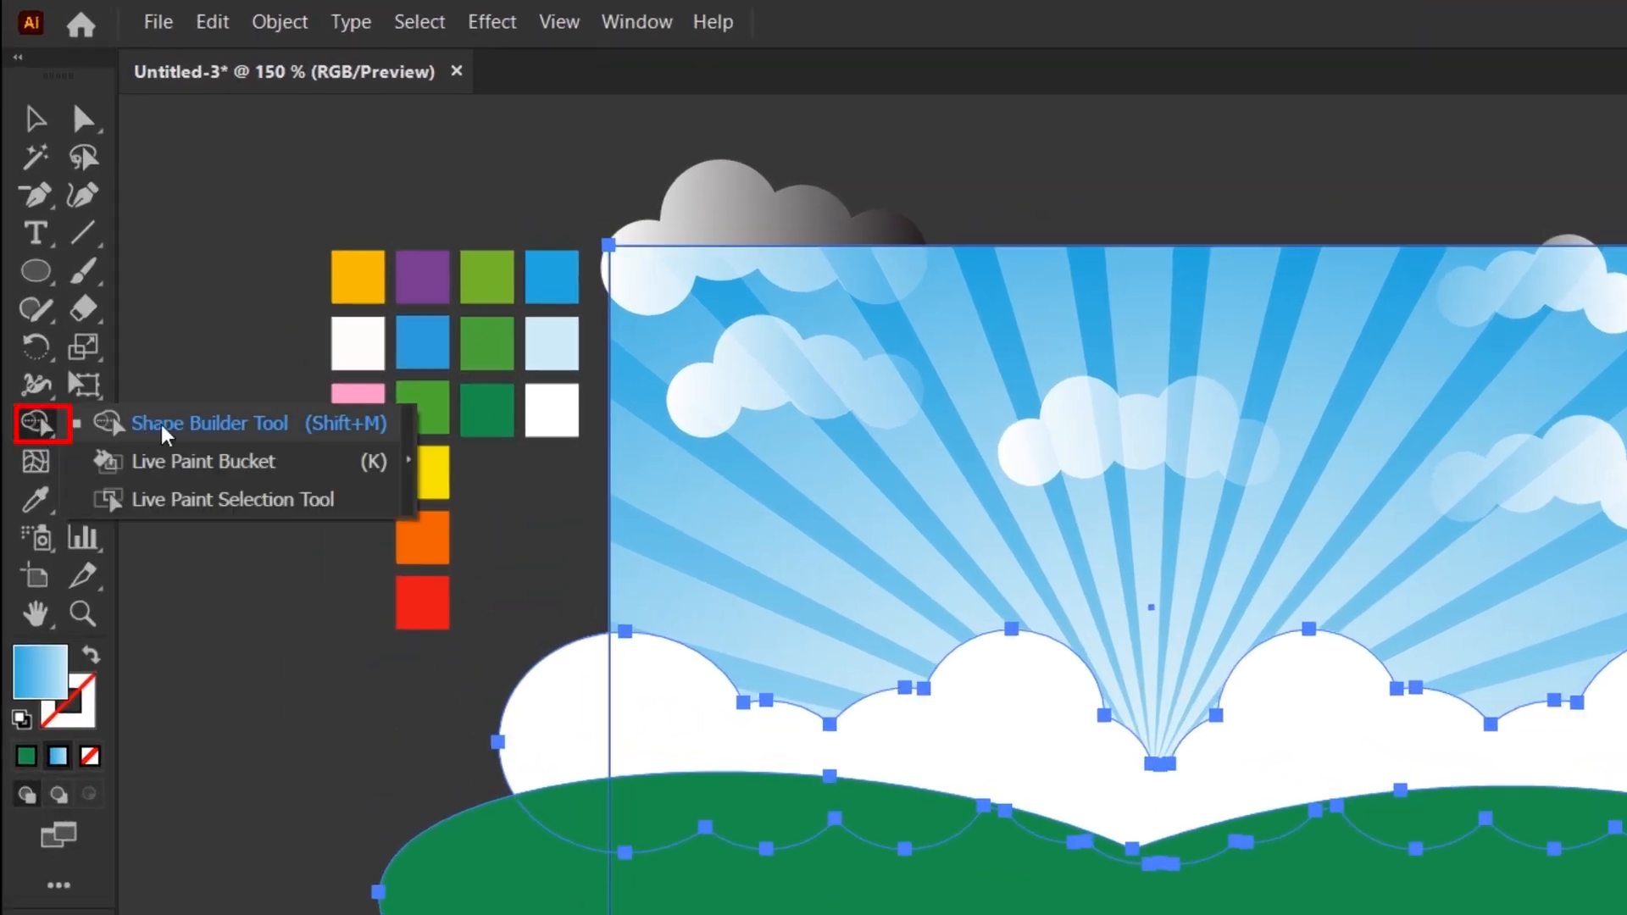
pyautogui.click(166, 432)
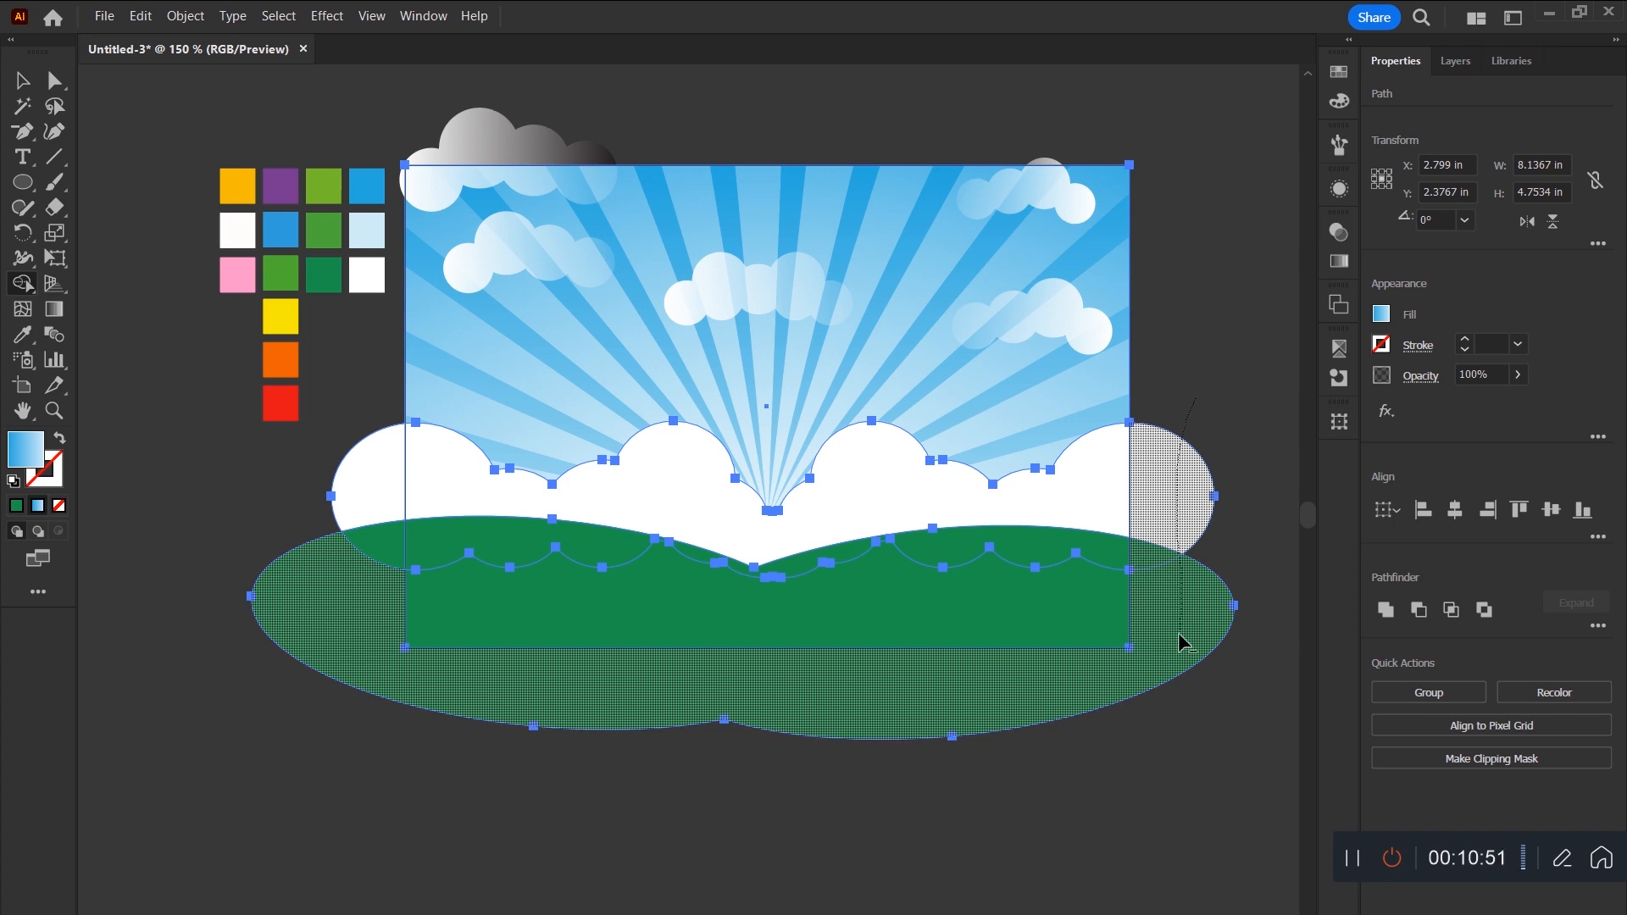
pyautogui.keyDown('alt'); pyautogui.click(1182, 644); pyautogui.keyUp('alt')
pyautogui.keyDown('alt'); pyautogui.click(383, 549); pyautogui.keyUp('alt')
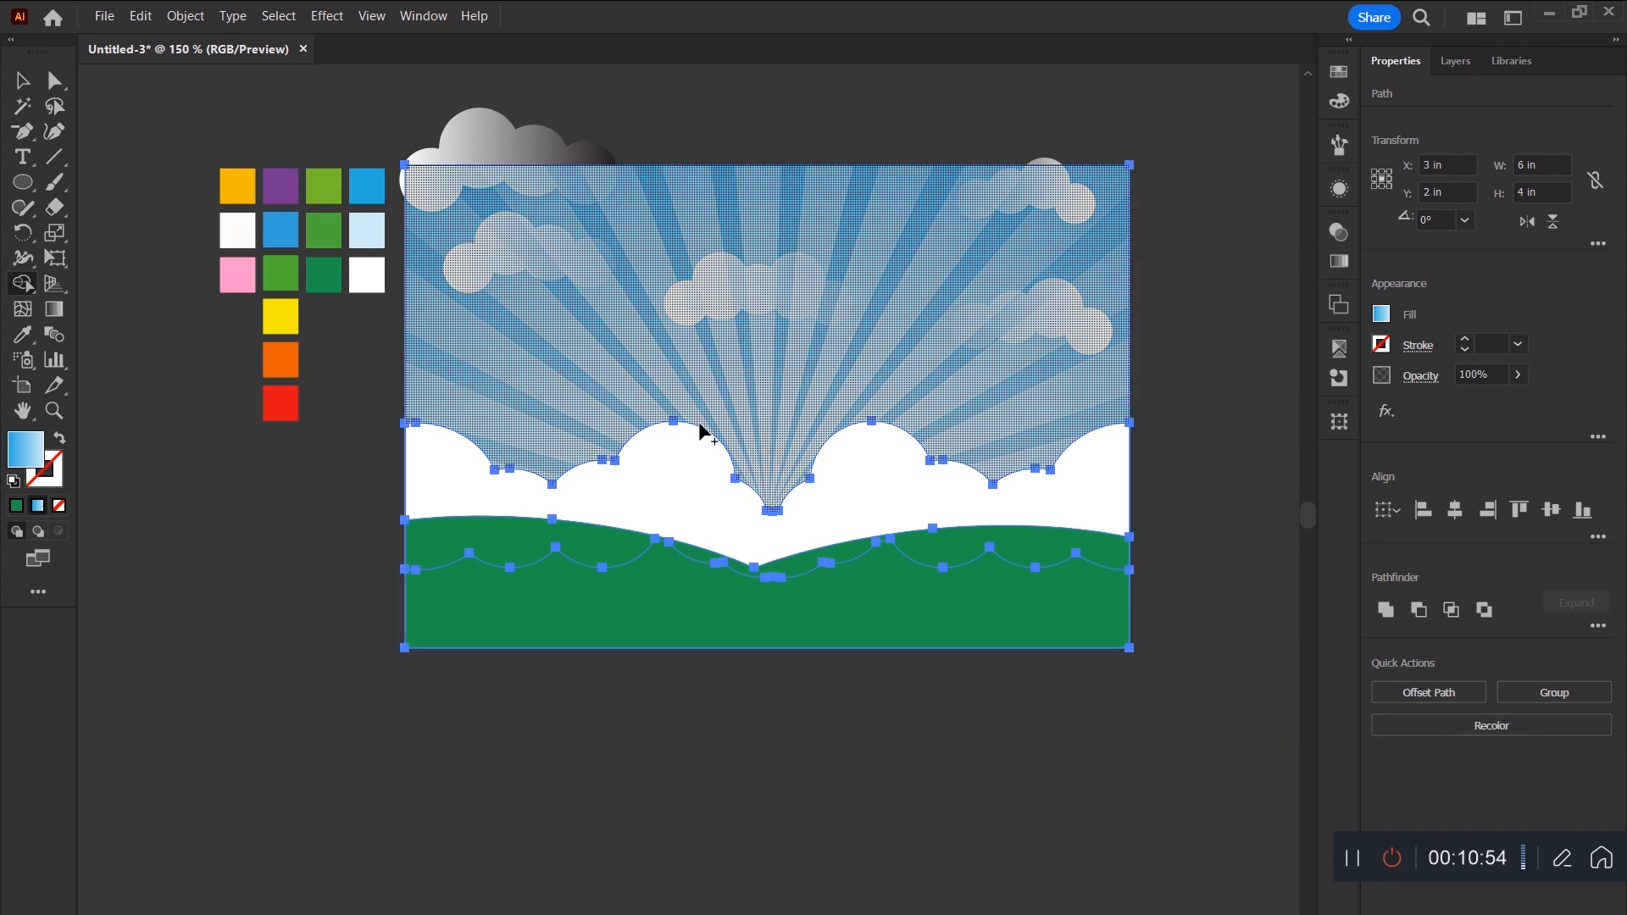
pyautogui.press('v')
pyautogui.click(1152, 683)
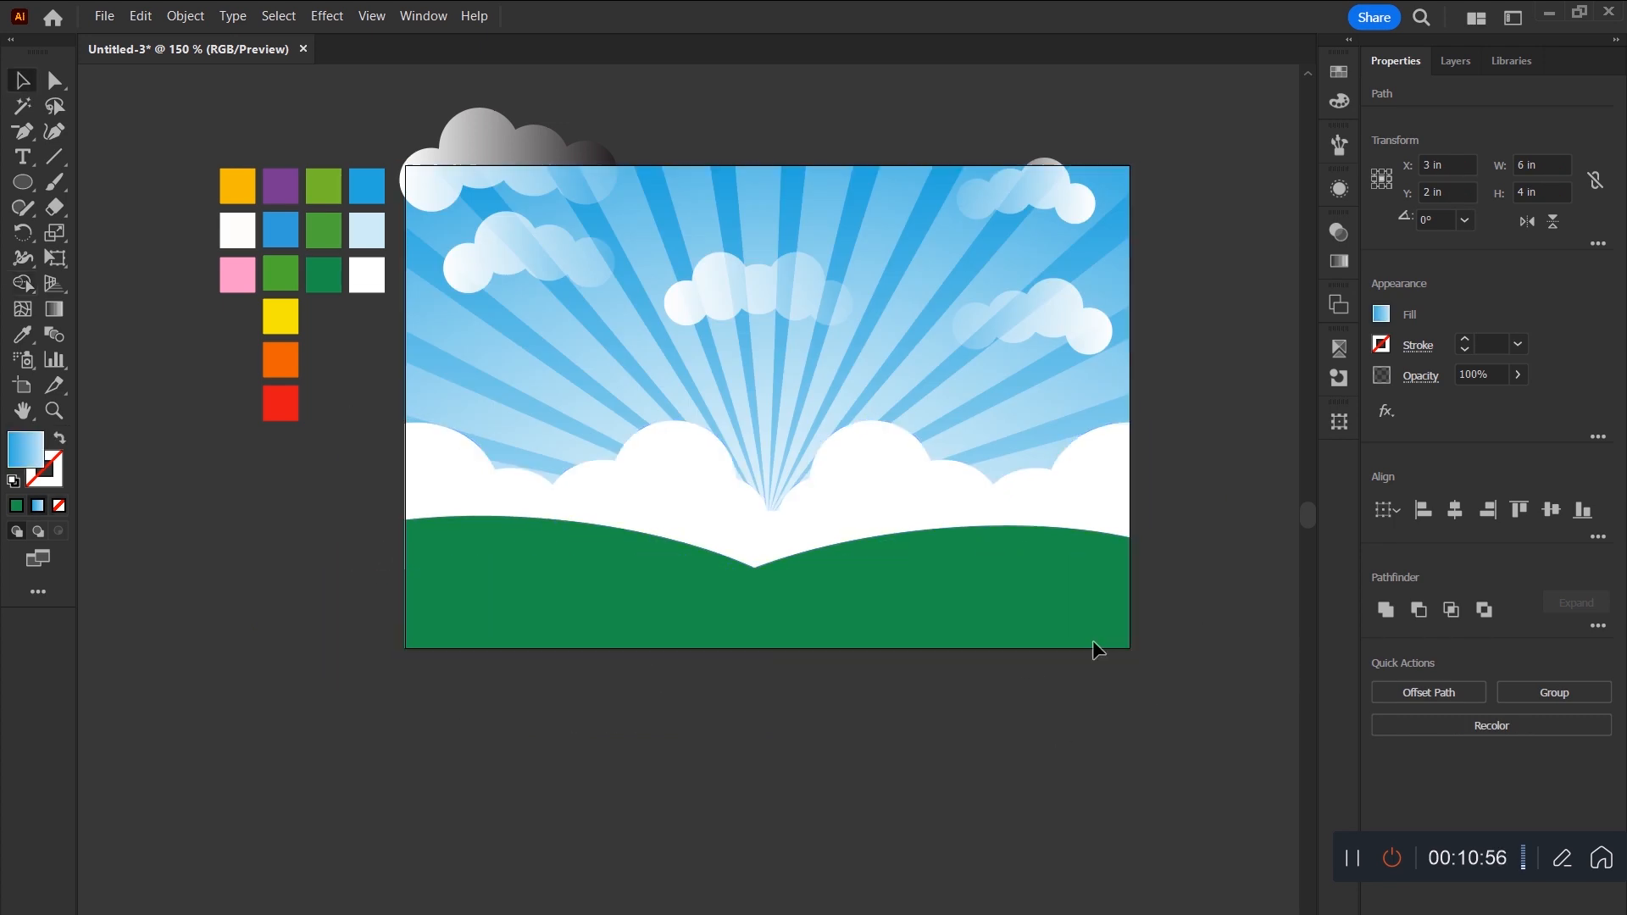
# Apply the linear gradient to the hill, move its upper color stop to about 21% and recolor that stop with the light green palette color.
pyautogui.click(887, 602)
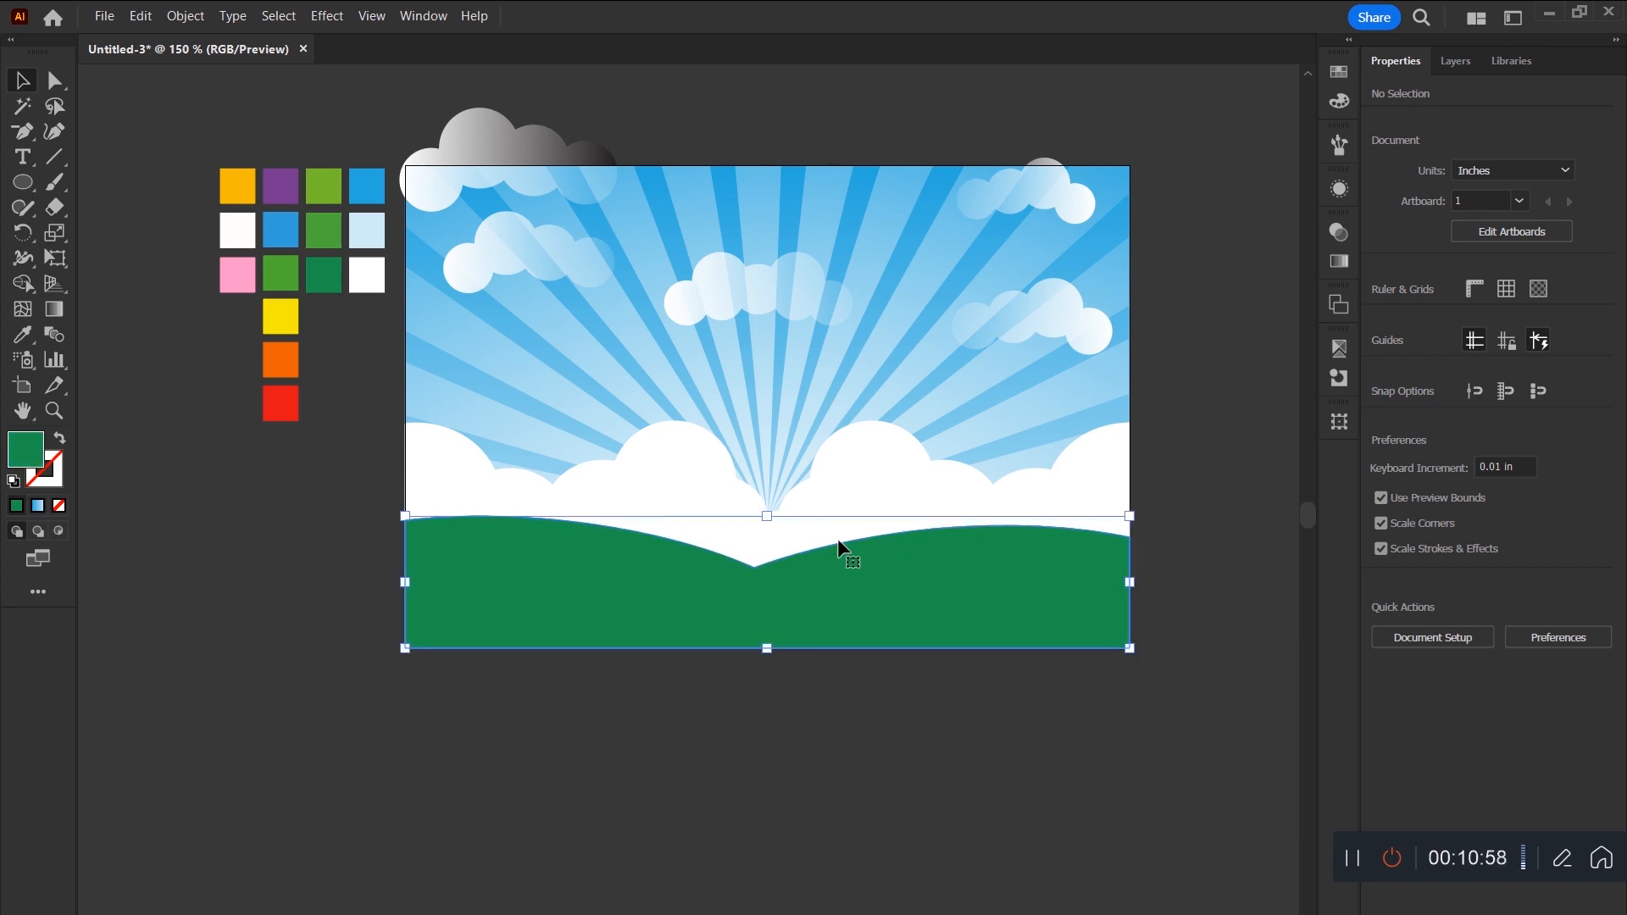
pyautogui.click(37, 506)
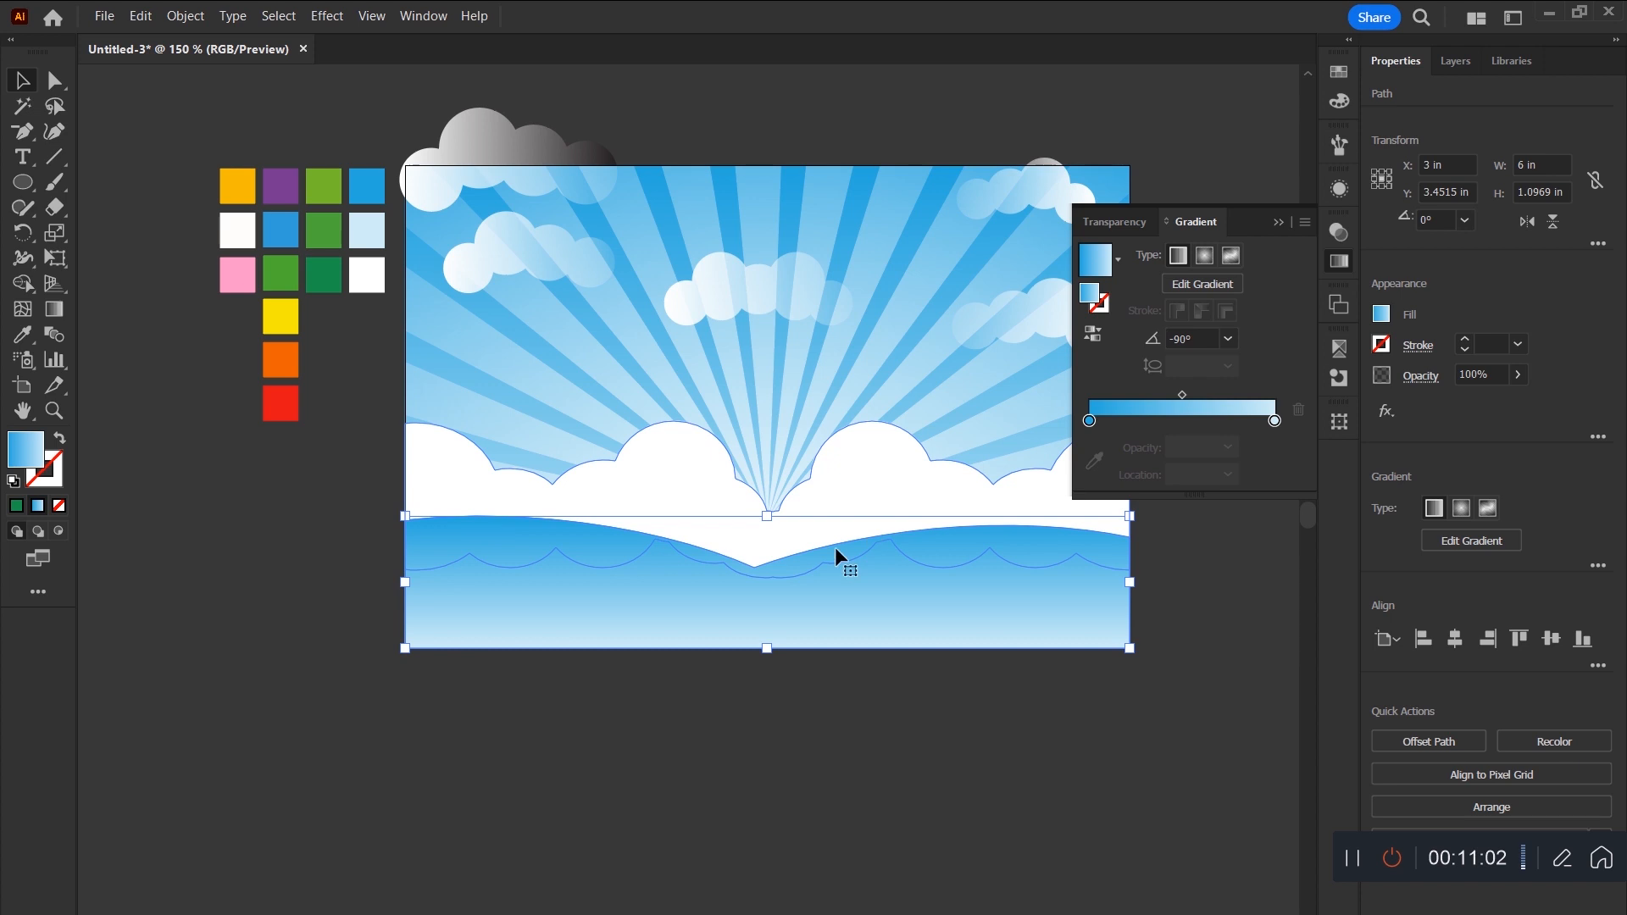
pyautogui.press('g')
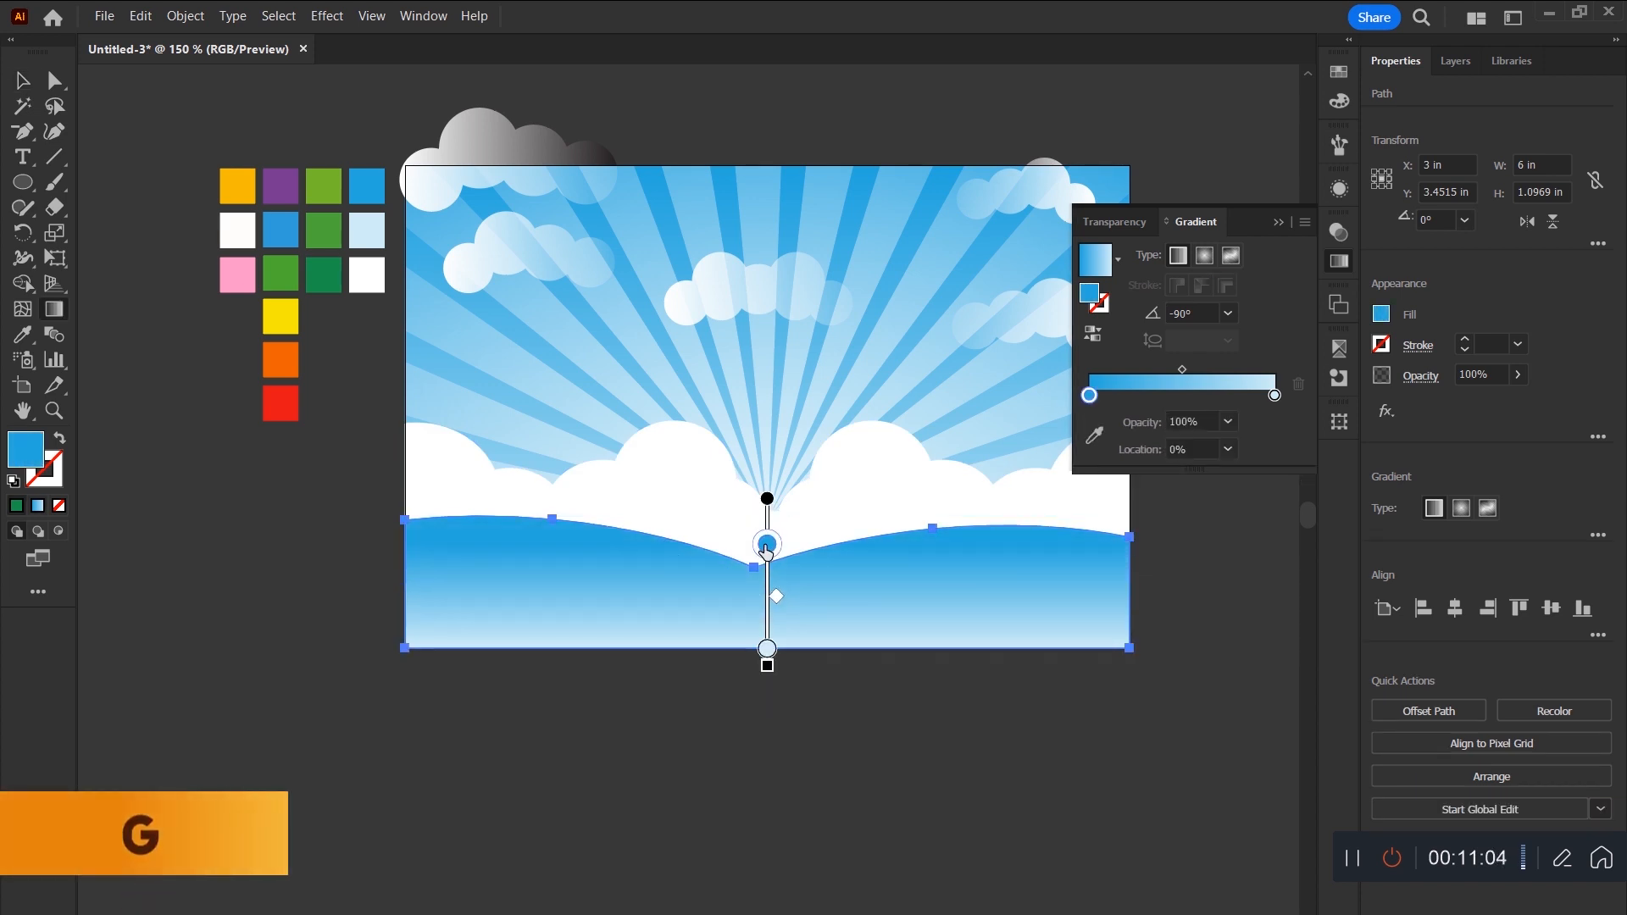
pyautogui.moveTo(766, 550); pyautogui.dragTo(766, 552)
pyautogui.press('i')
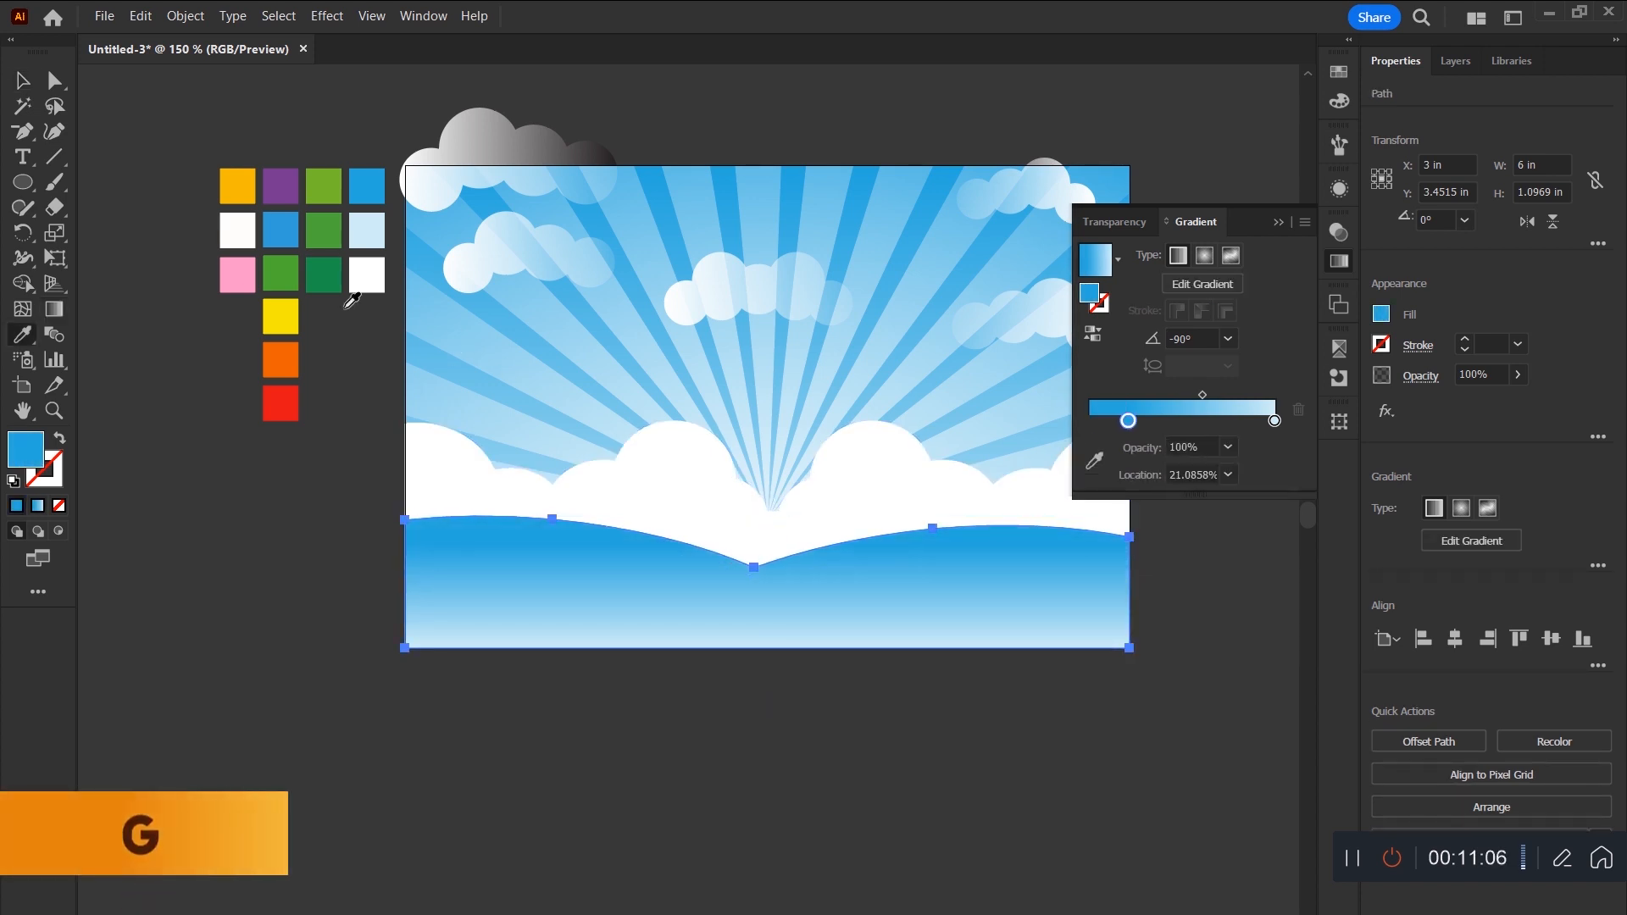
pyautogui.click(332, 183)
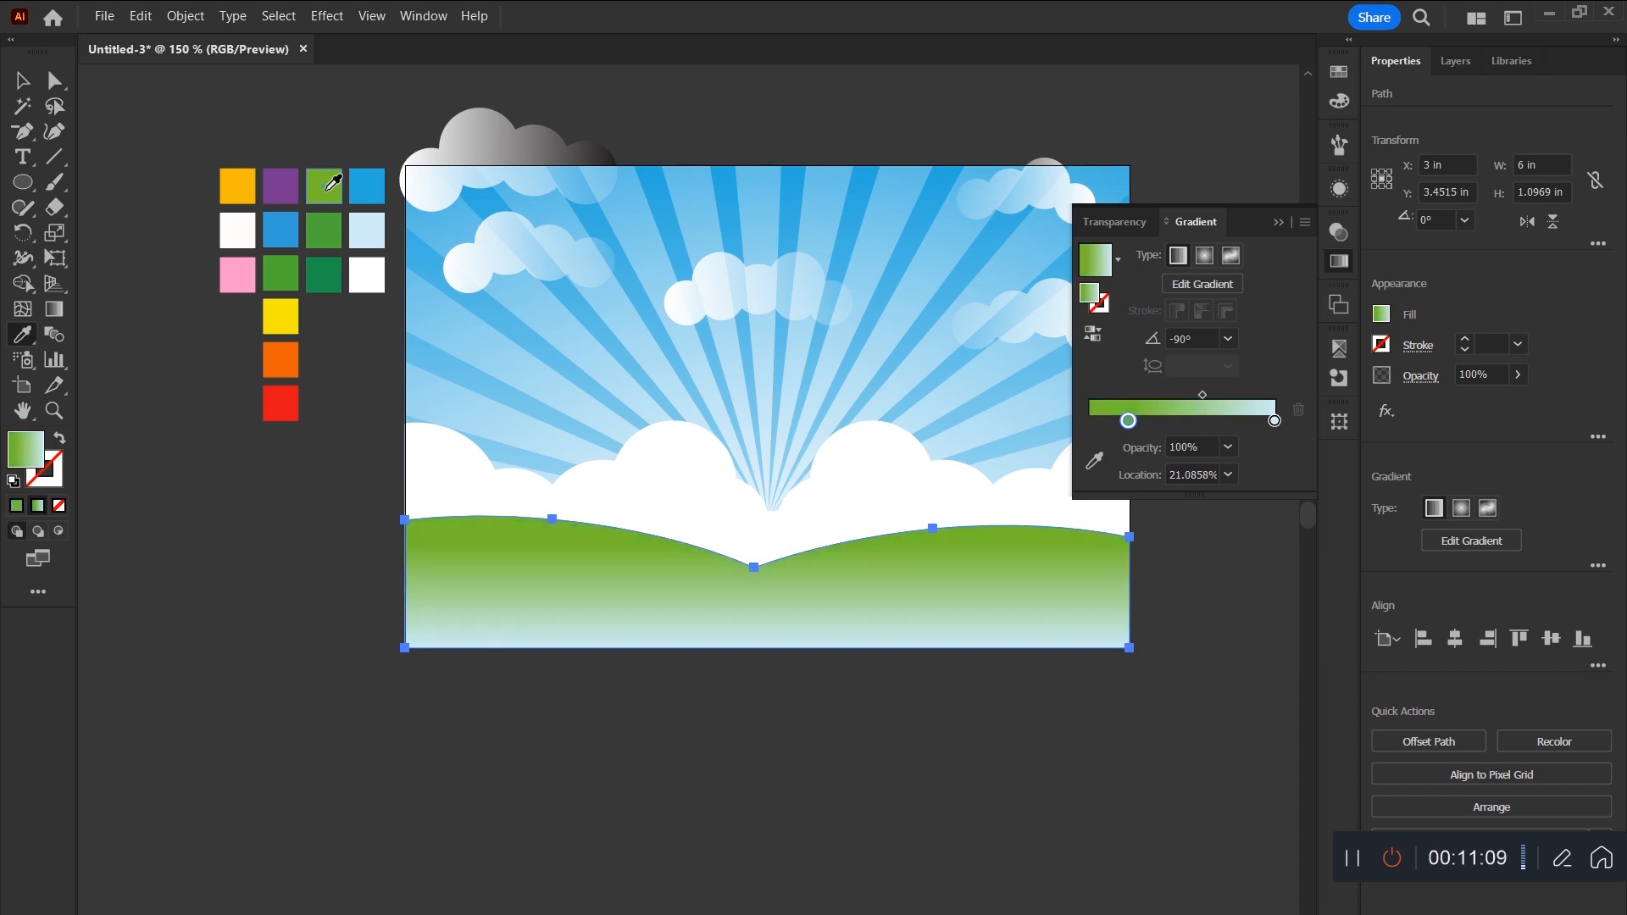
# Recolor the hill gradient's upper stop with the medium green palette color and its lower stop with the dark green.
pyautogui.click(333, 222)
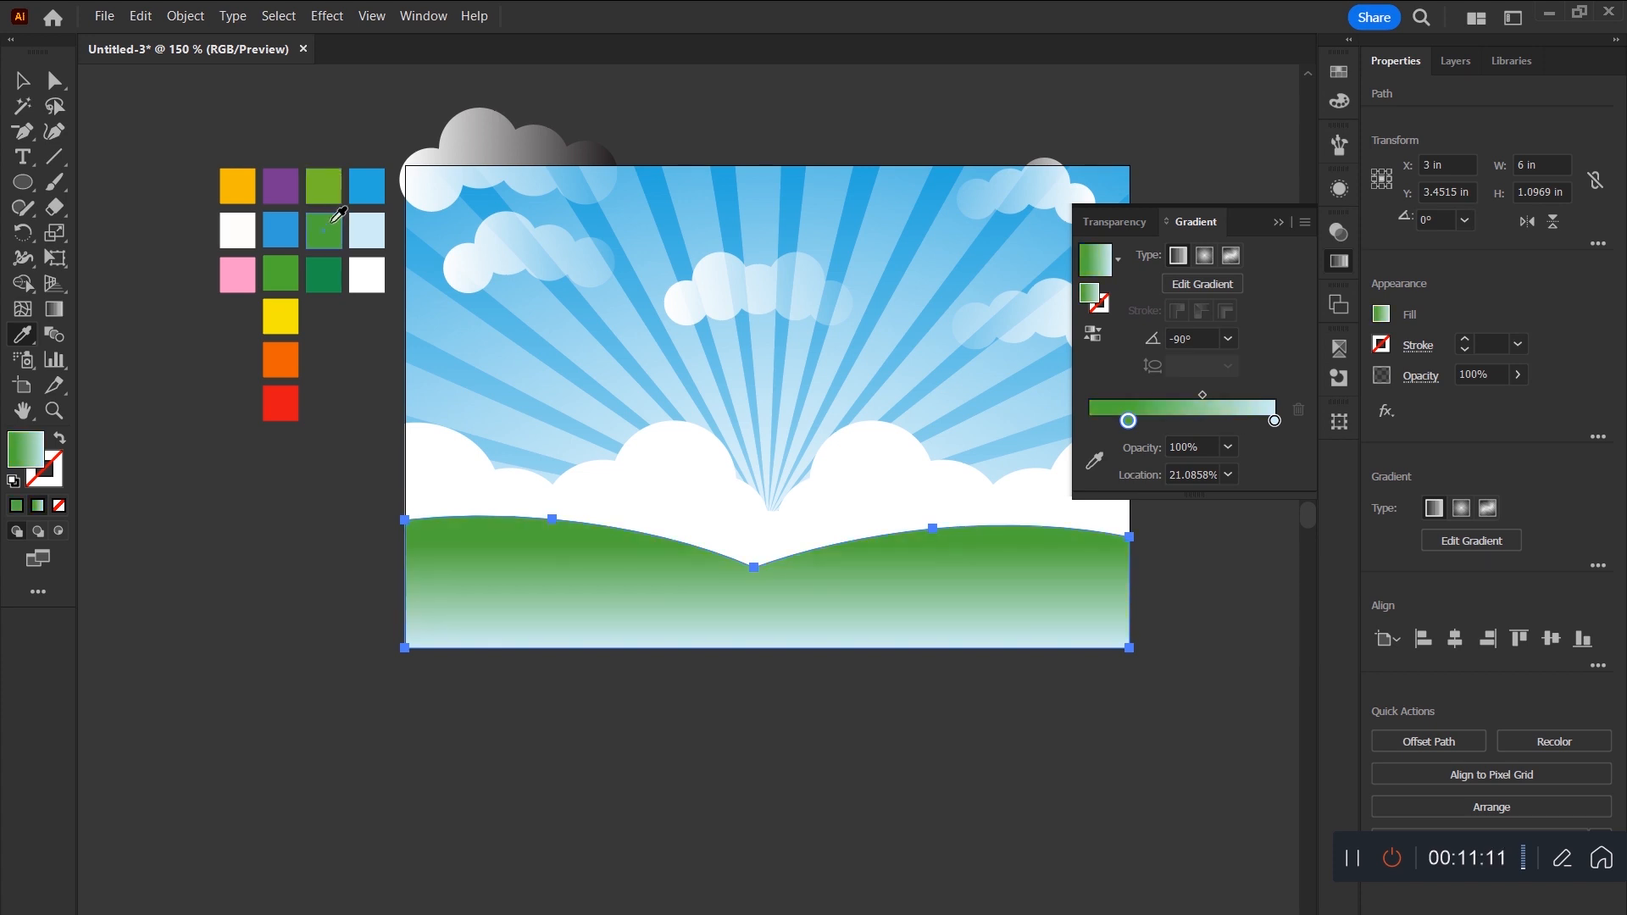
pyautogui.press('g')
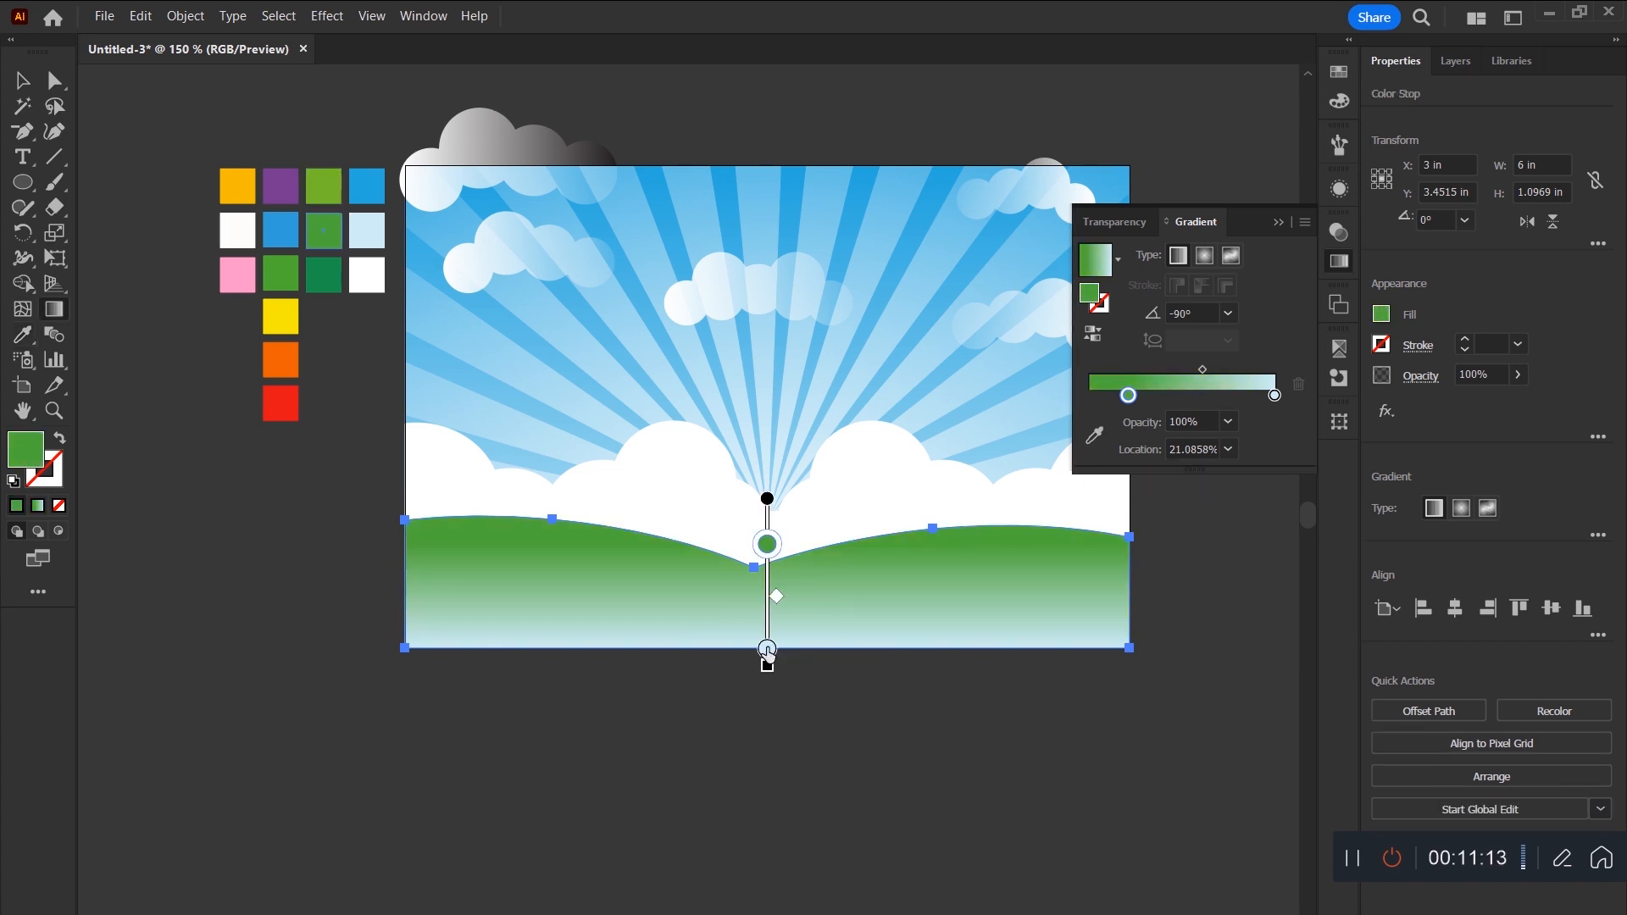
pyautogui.click(766, 651)
pyautogui.press('i')
pyautogui.click(335, 269)
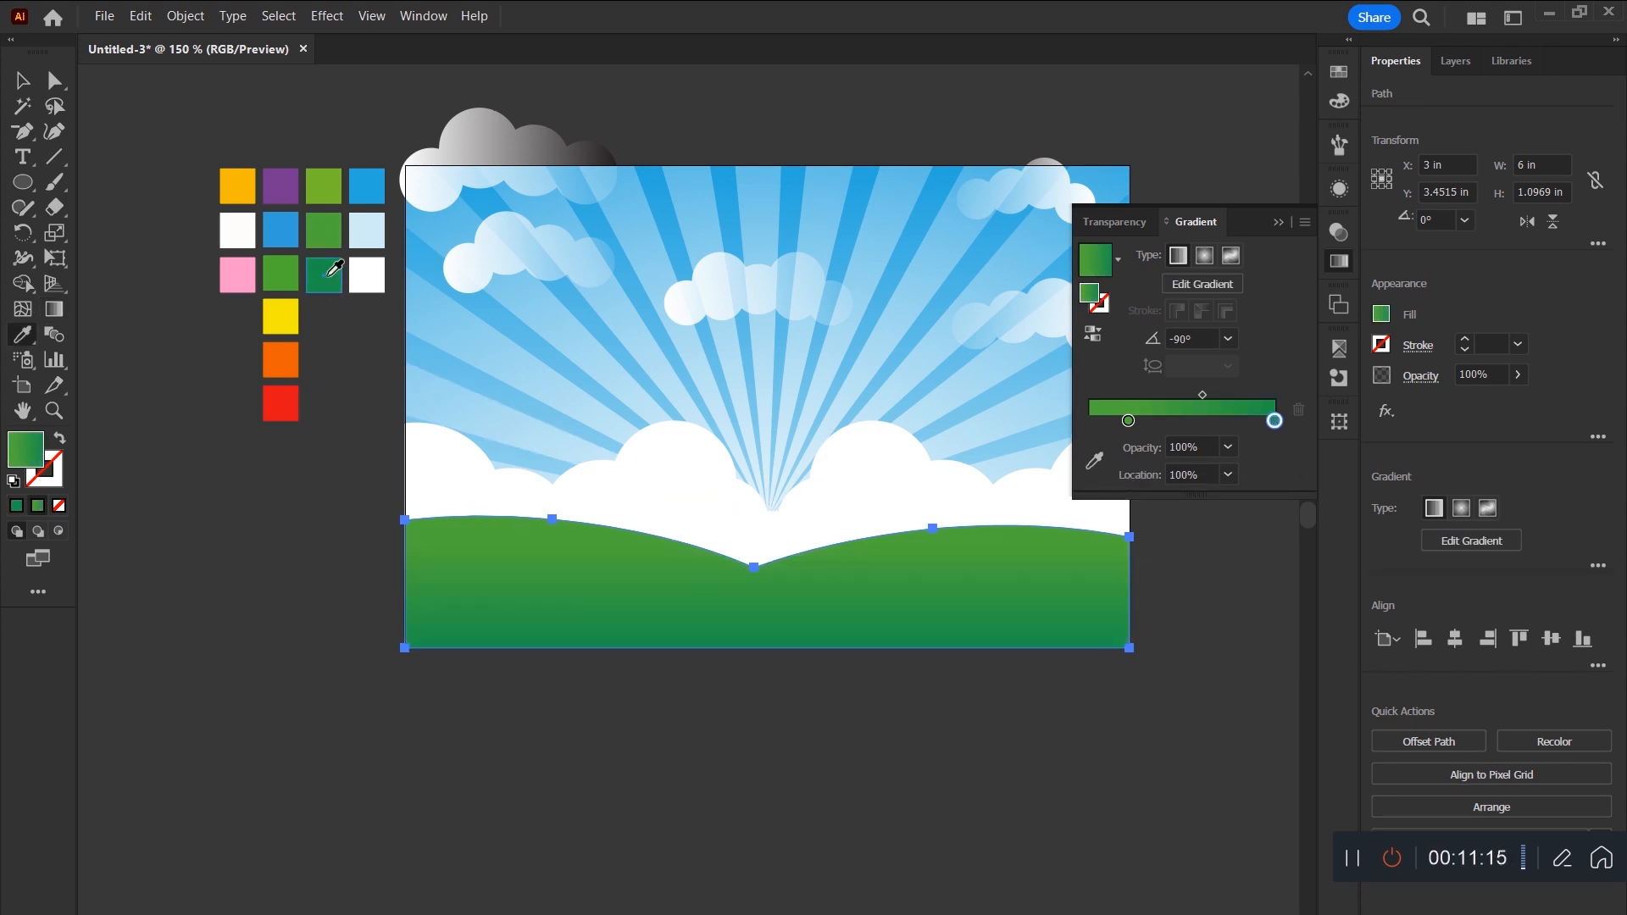
# Shift the hill gradient's medium green stop slightly further down the hill.
pyautogui.press('g')
pyautogui.moveTo(767, 544); pyautogui.dragTo(767, 564)
pyautogui.click(767, 648)
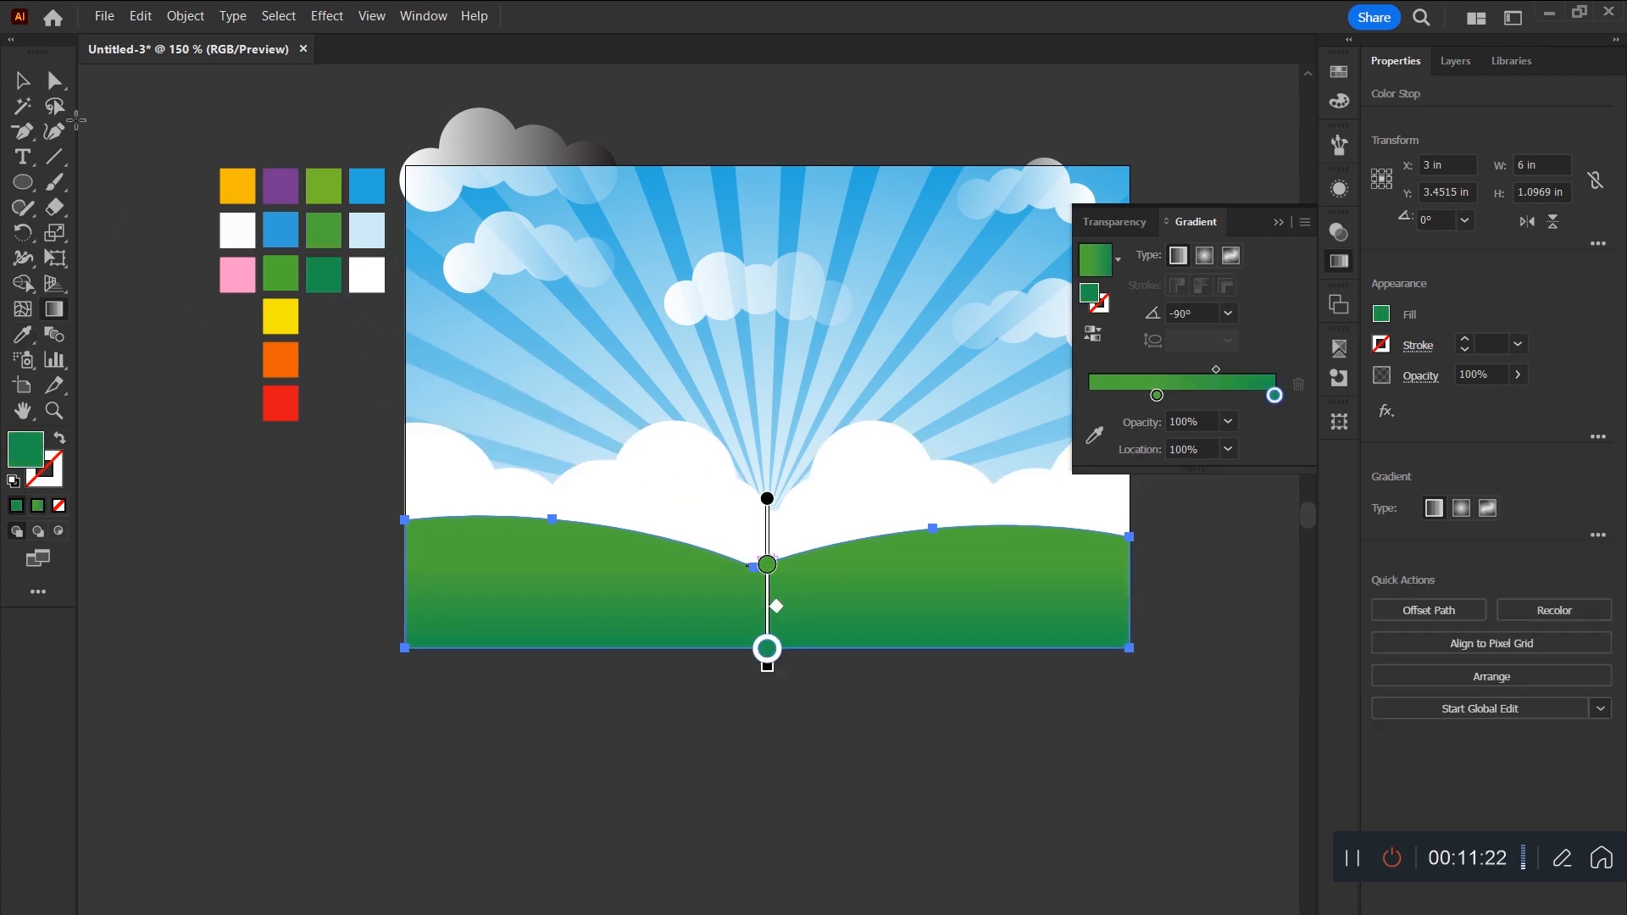
# Draw an ellipse about 4.04 × 2.12 in, tilted about 12° clockwise, over the left hill and past the artboard's lower-left corner.
pyautogui.click(22, 80)
pyautogui.click(497, 724)
pyautogui.moveTo(377, 429); pyautogui.dragTo(672, 711)
pyautogui.press('v')
pyautogui.moveTo(591, 603); pyautogui.dragTo(779, 688)
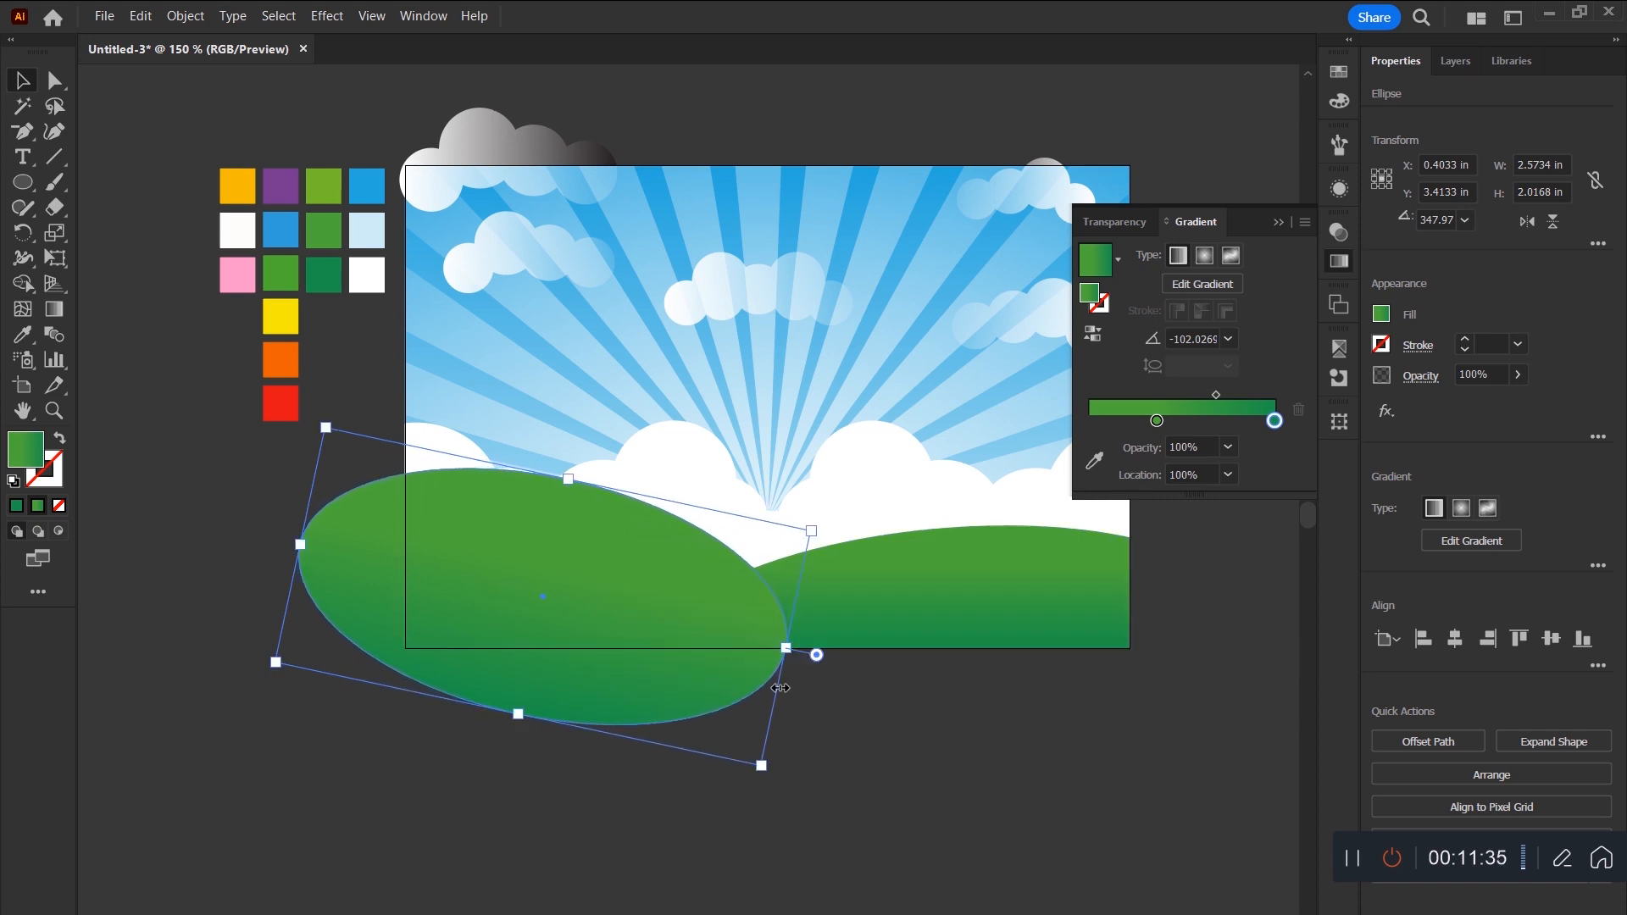
# Arrange the tilted ellipse behind the hill but in front of the white cloud bank.
pyautogui.hotkey('ctrl', '[')
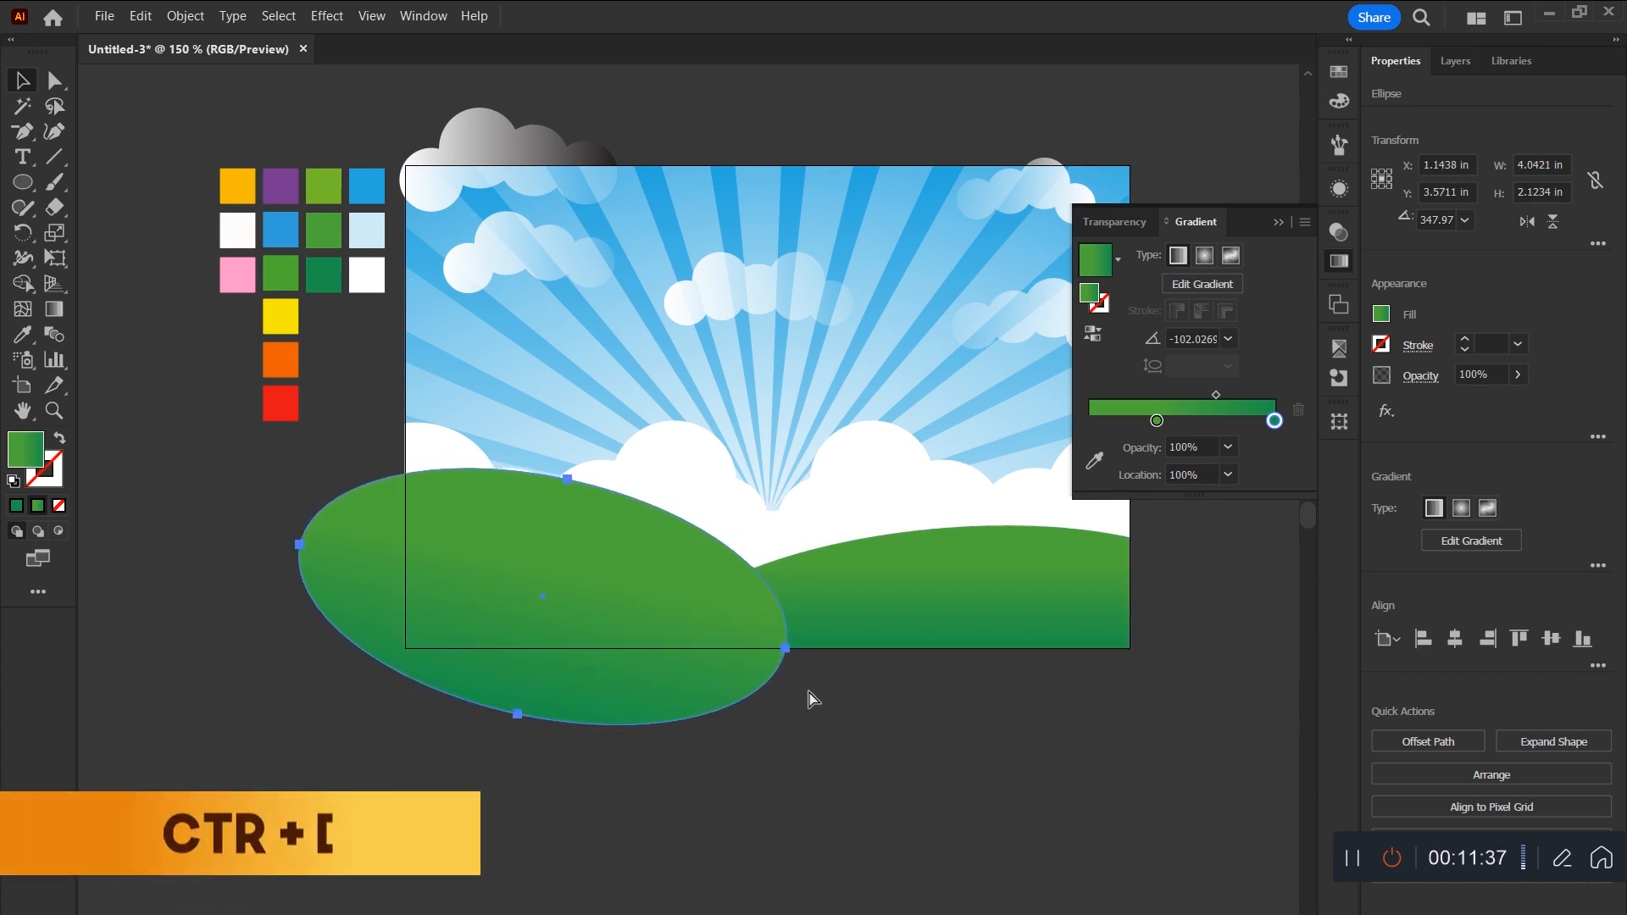
pyautogui.hotkey('ctrl', '[')
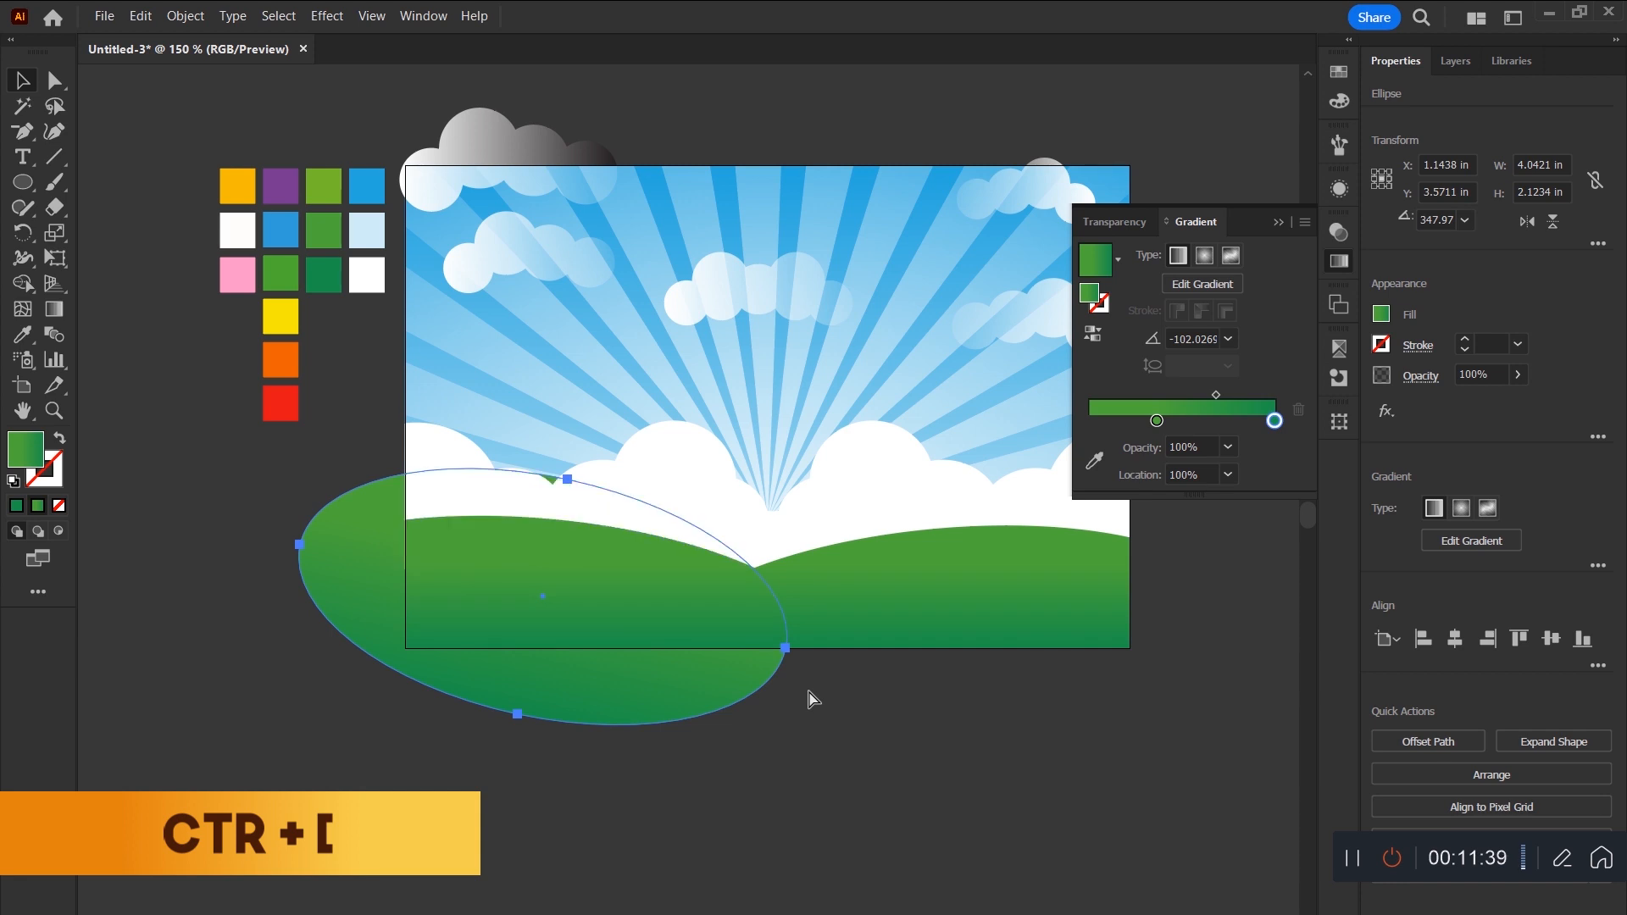
pyautogui.hotkey('ctrl', ']')
pyautogui.click(407, 519)
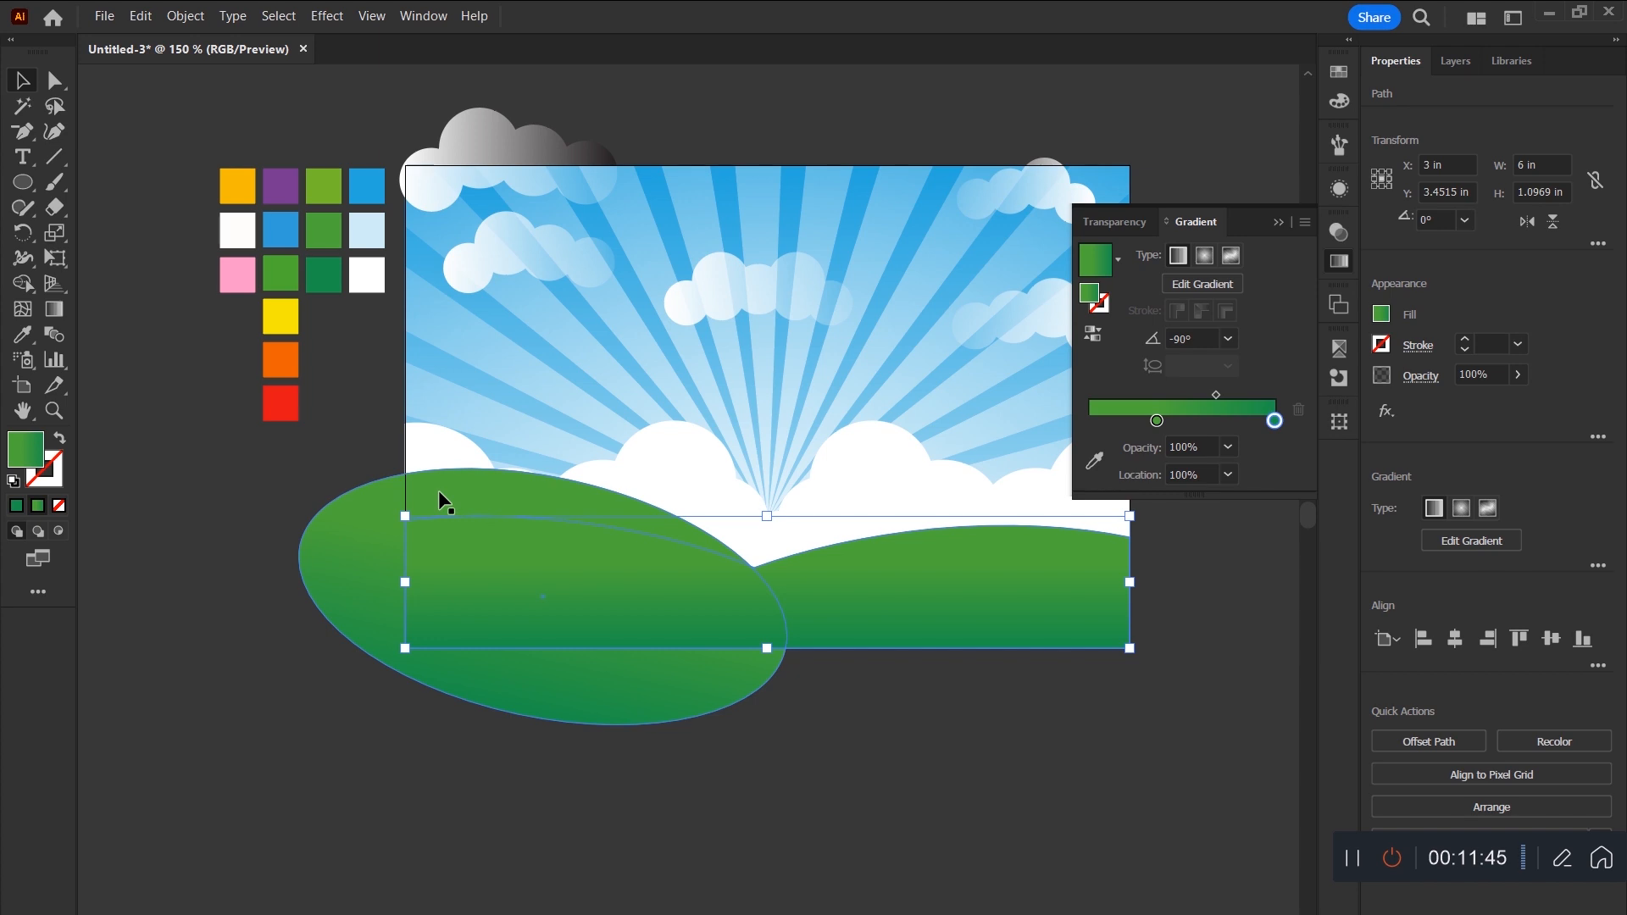
pyautogui.keyDown('shift'); pyautogui.click(439, 491); pyautogui.keyUp('shift')
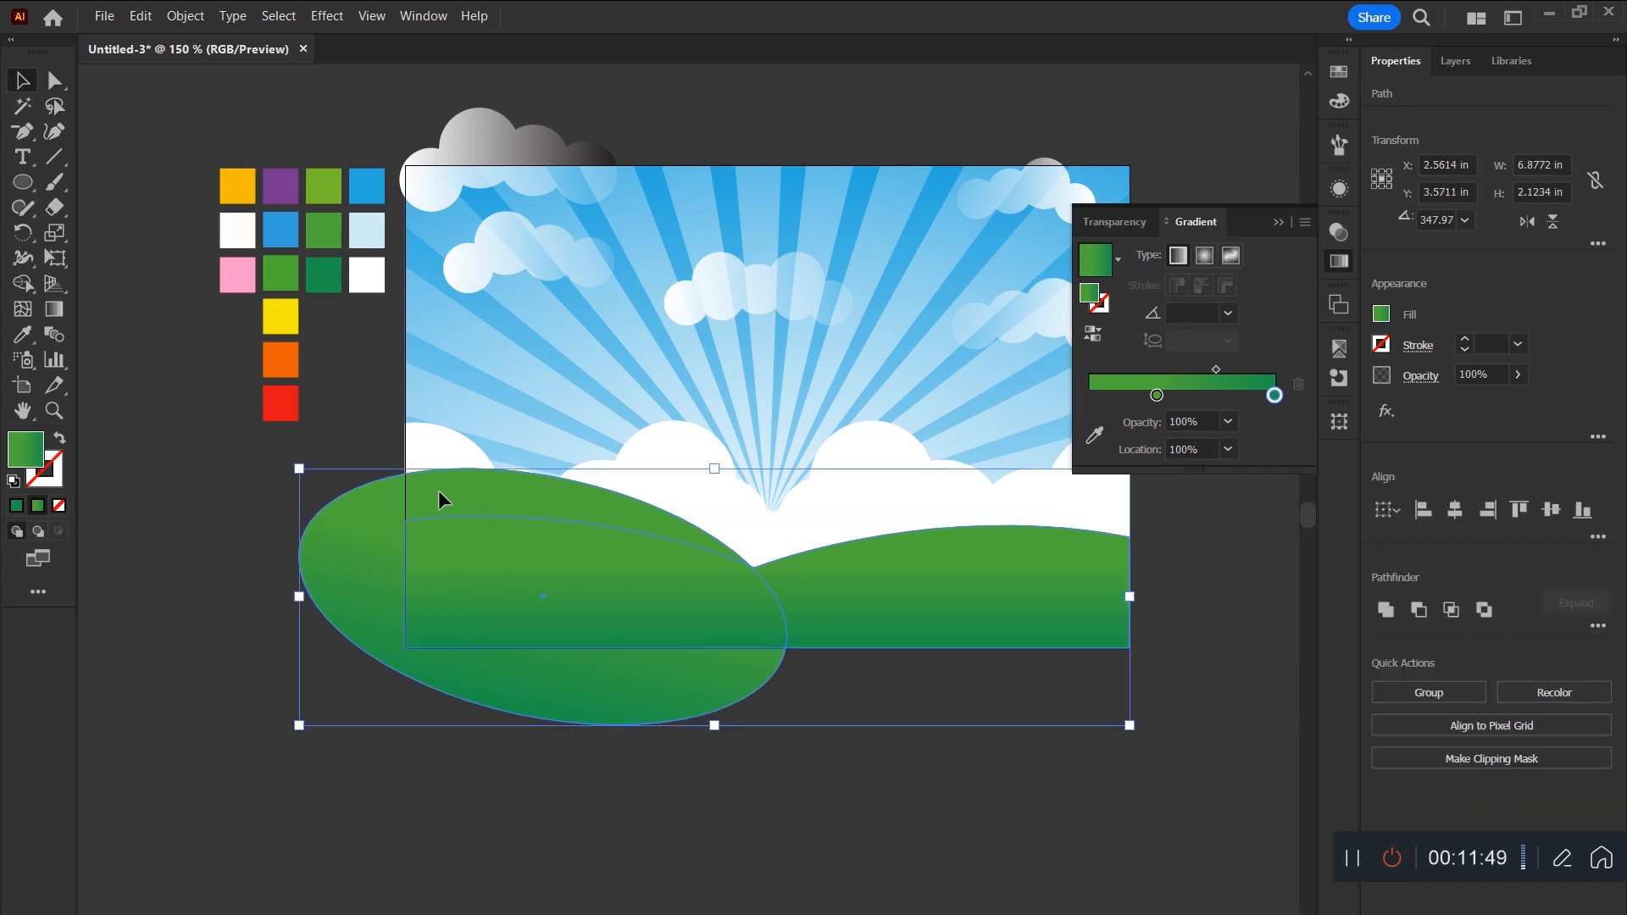
pyautogui.hotkey('shift', 'm')
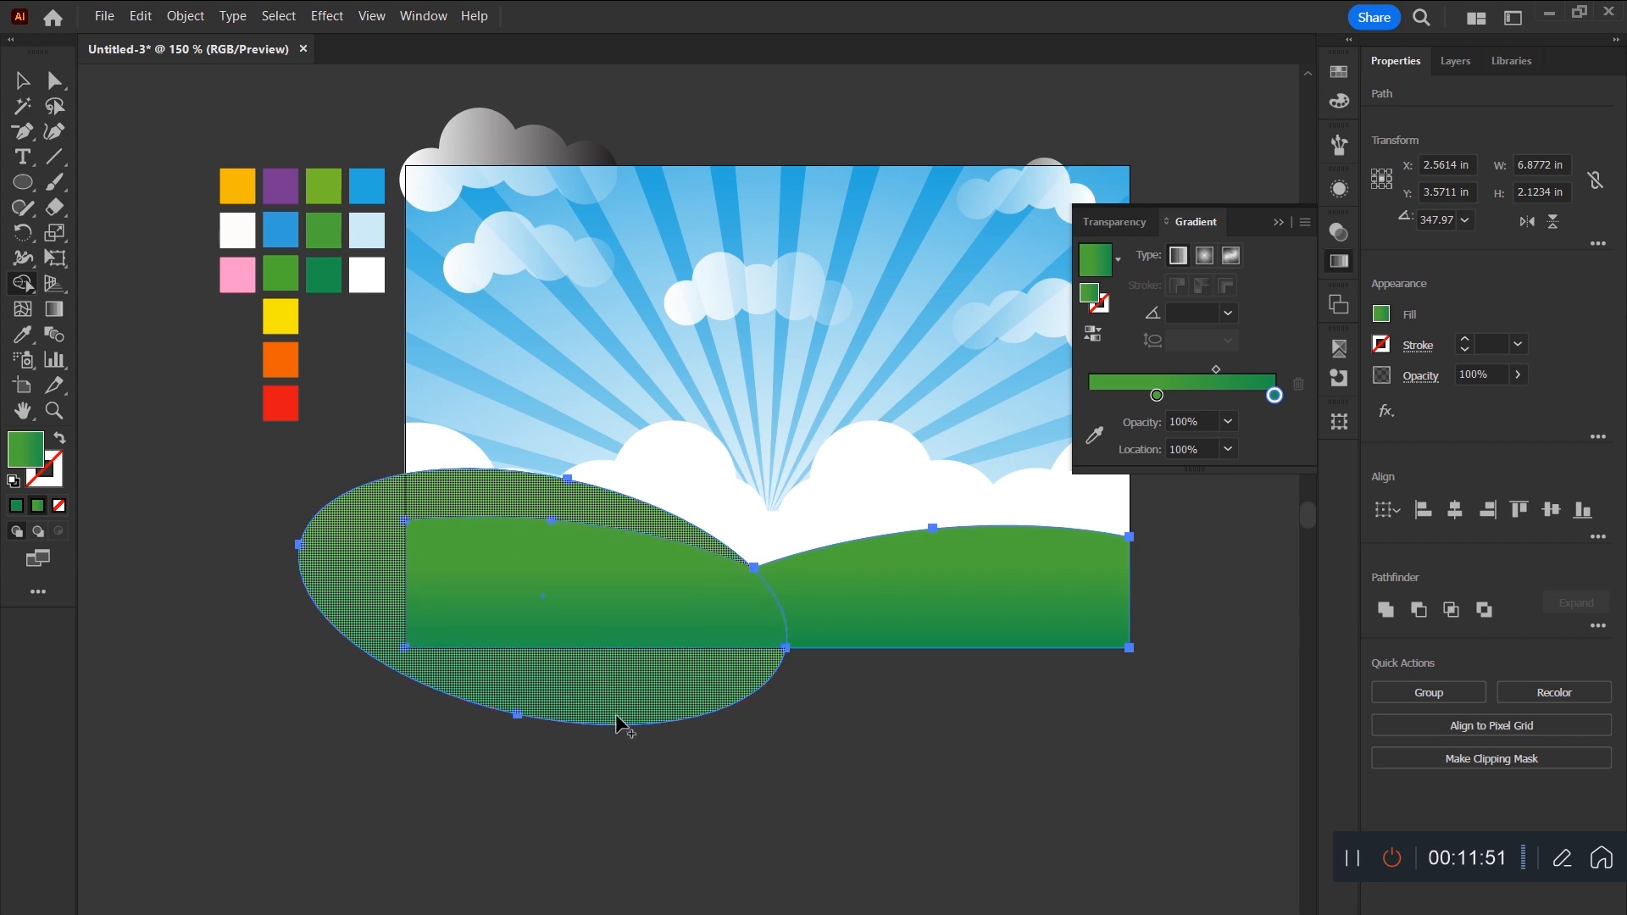
# With the Shape Builder tool, remove the part of the tilted ellipse that extends beyond the sky rectangle.
pyautogui.click(21, 79)
pyautogui.moveTo(399, 804); pyautogui.dragTo(494, 599)
pyautogui.hotkey('shift', 'm')
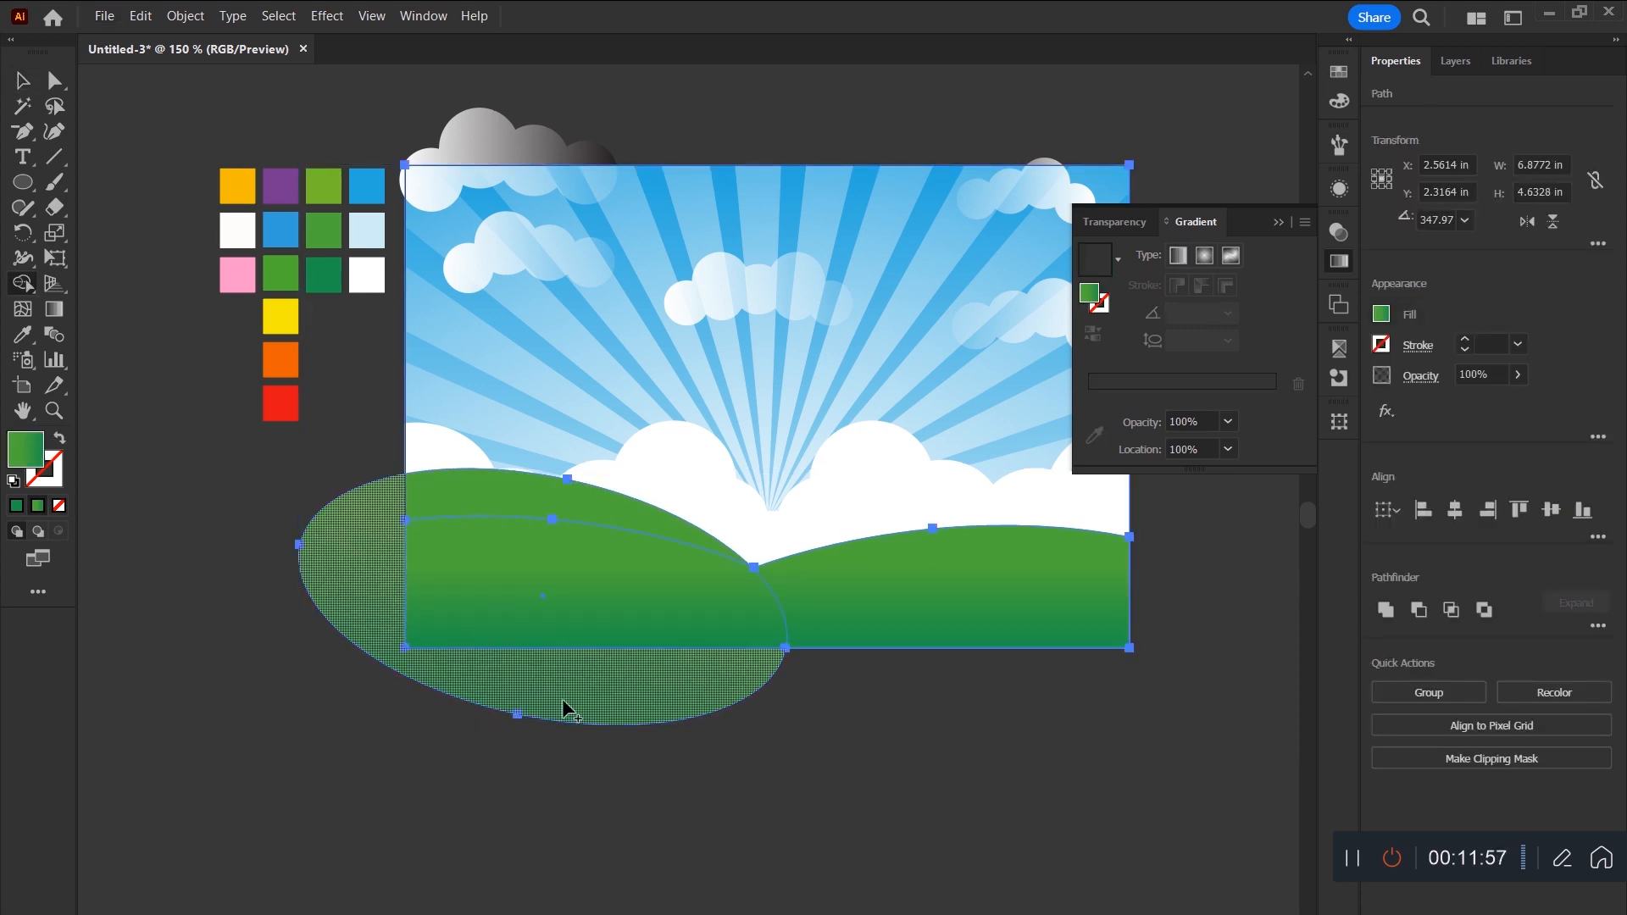
pyautogui.keyDown('alt'); pyautogui.click(585, 696); pyautogui.keyUp('alt')
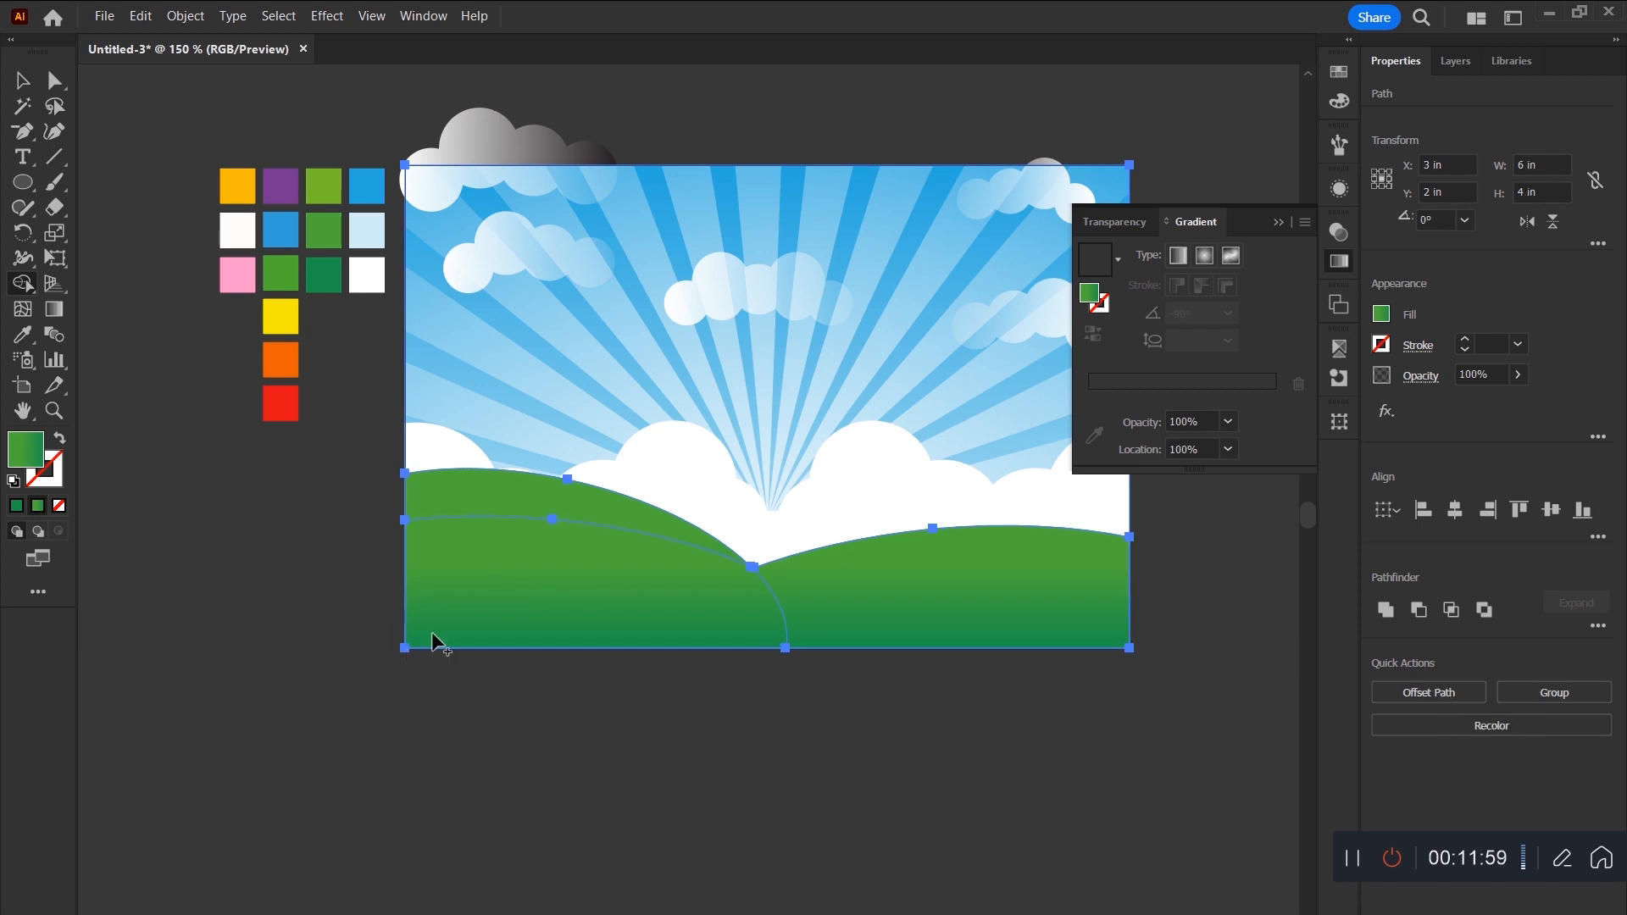
# Move the back hill's upper gradient stop to about 22% and recolor that stop with the light green palette color.
pyautogui.press('v')
pyautogui.click(474, 711)
pyautogui.click(461, 466)
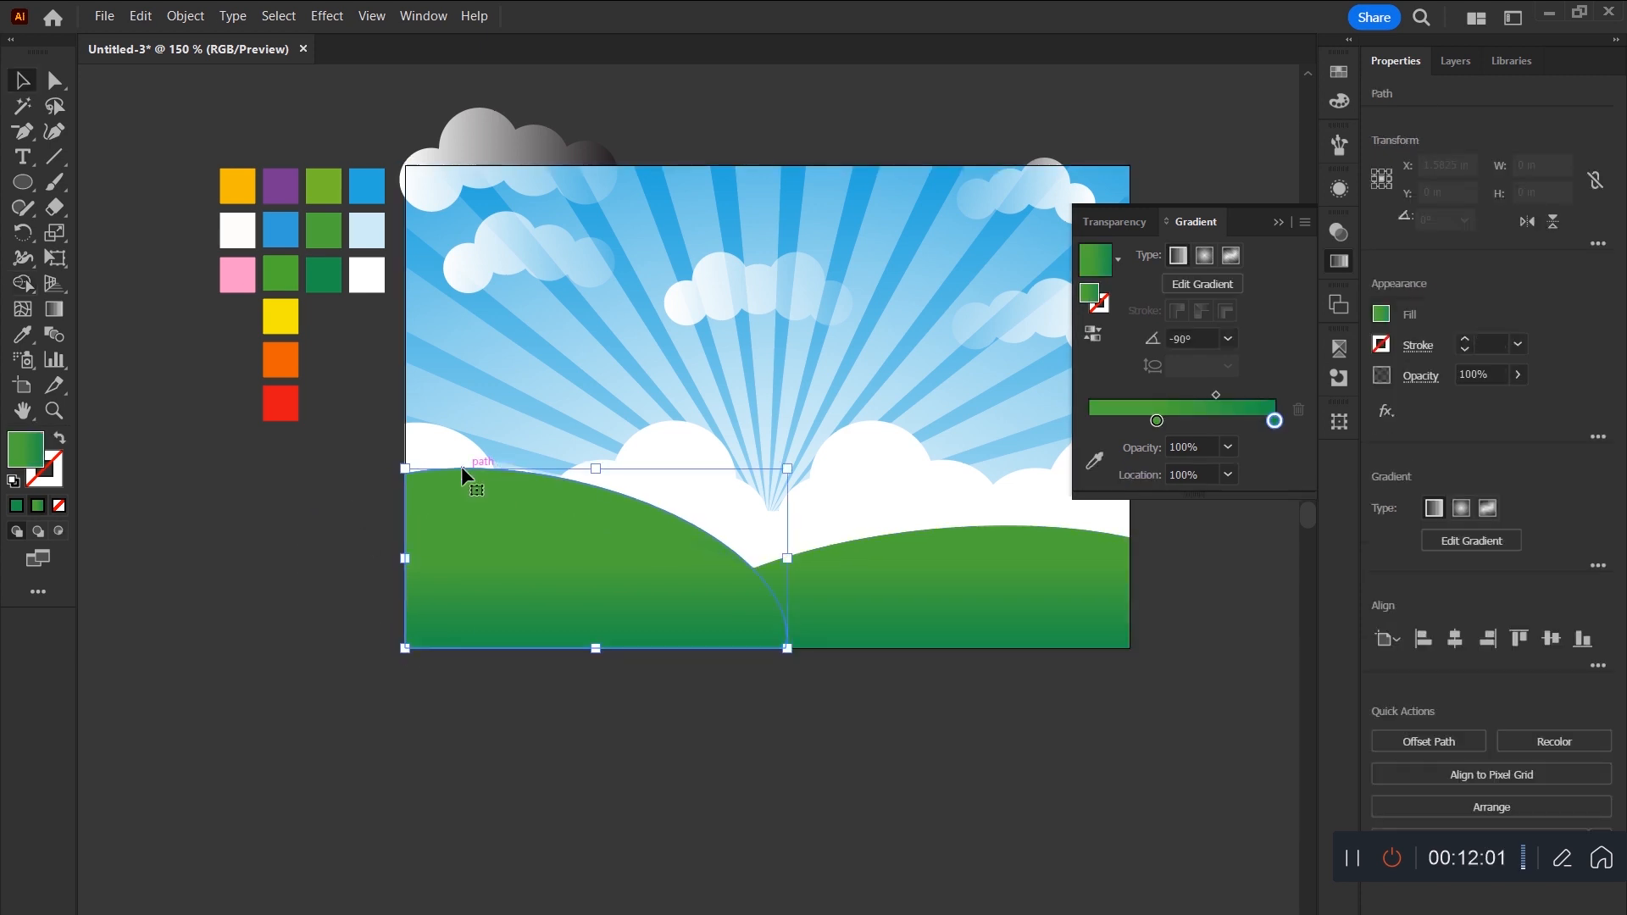
pyautogui.press('g')
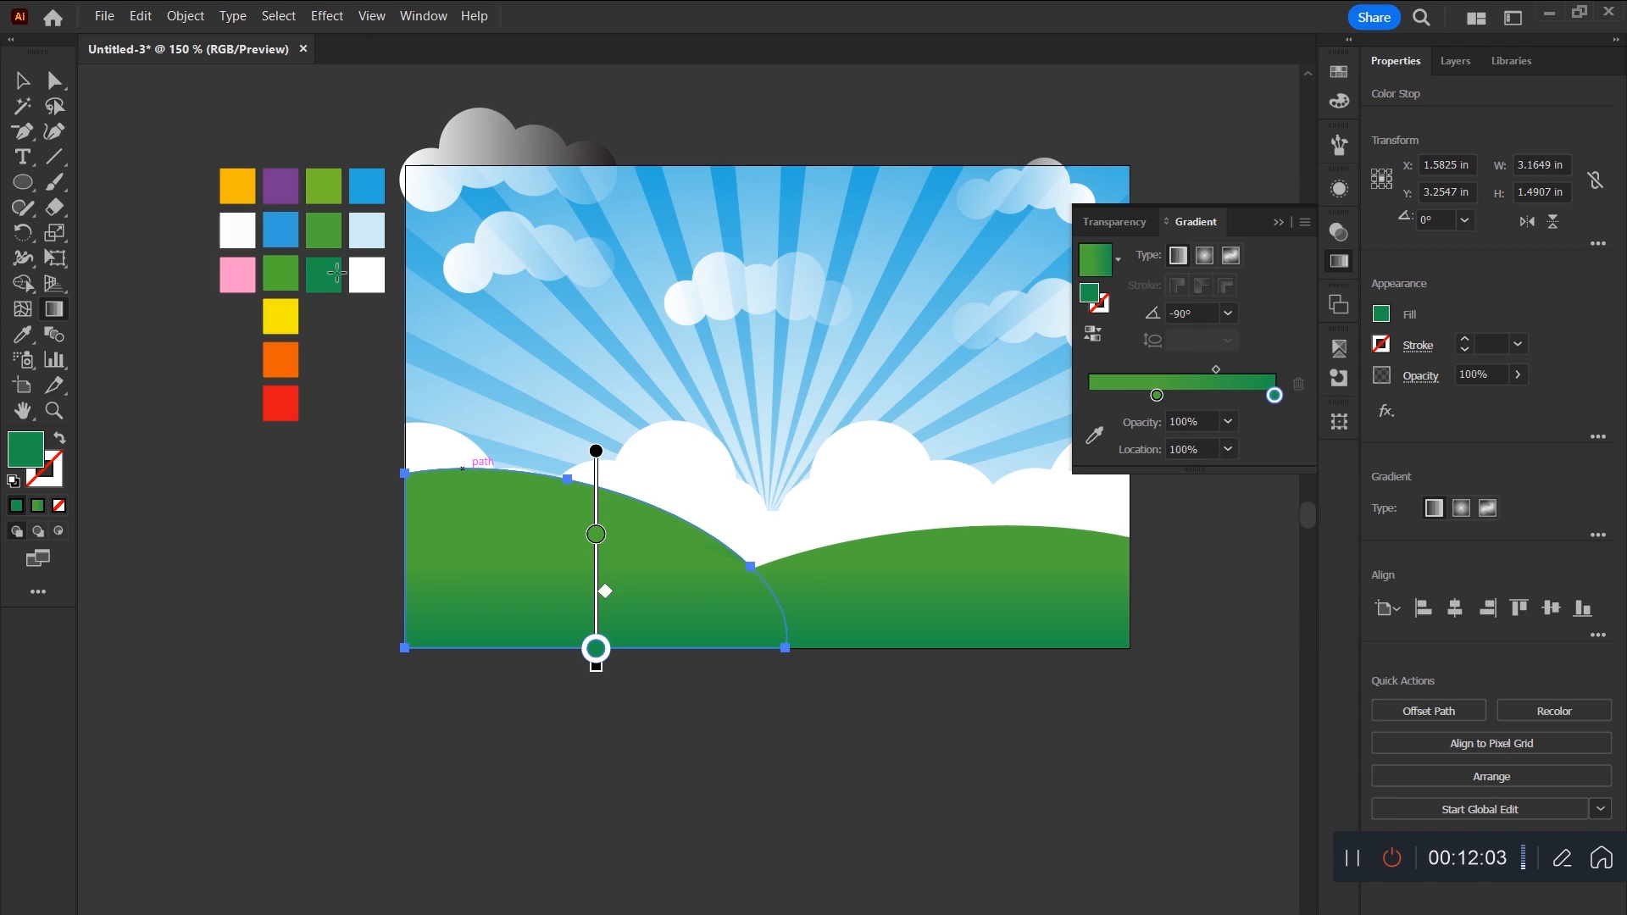
pyautogui.moveTo(596, 534); pyautogui.dragTo(593, 513)
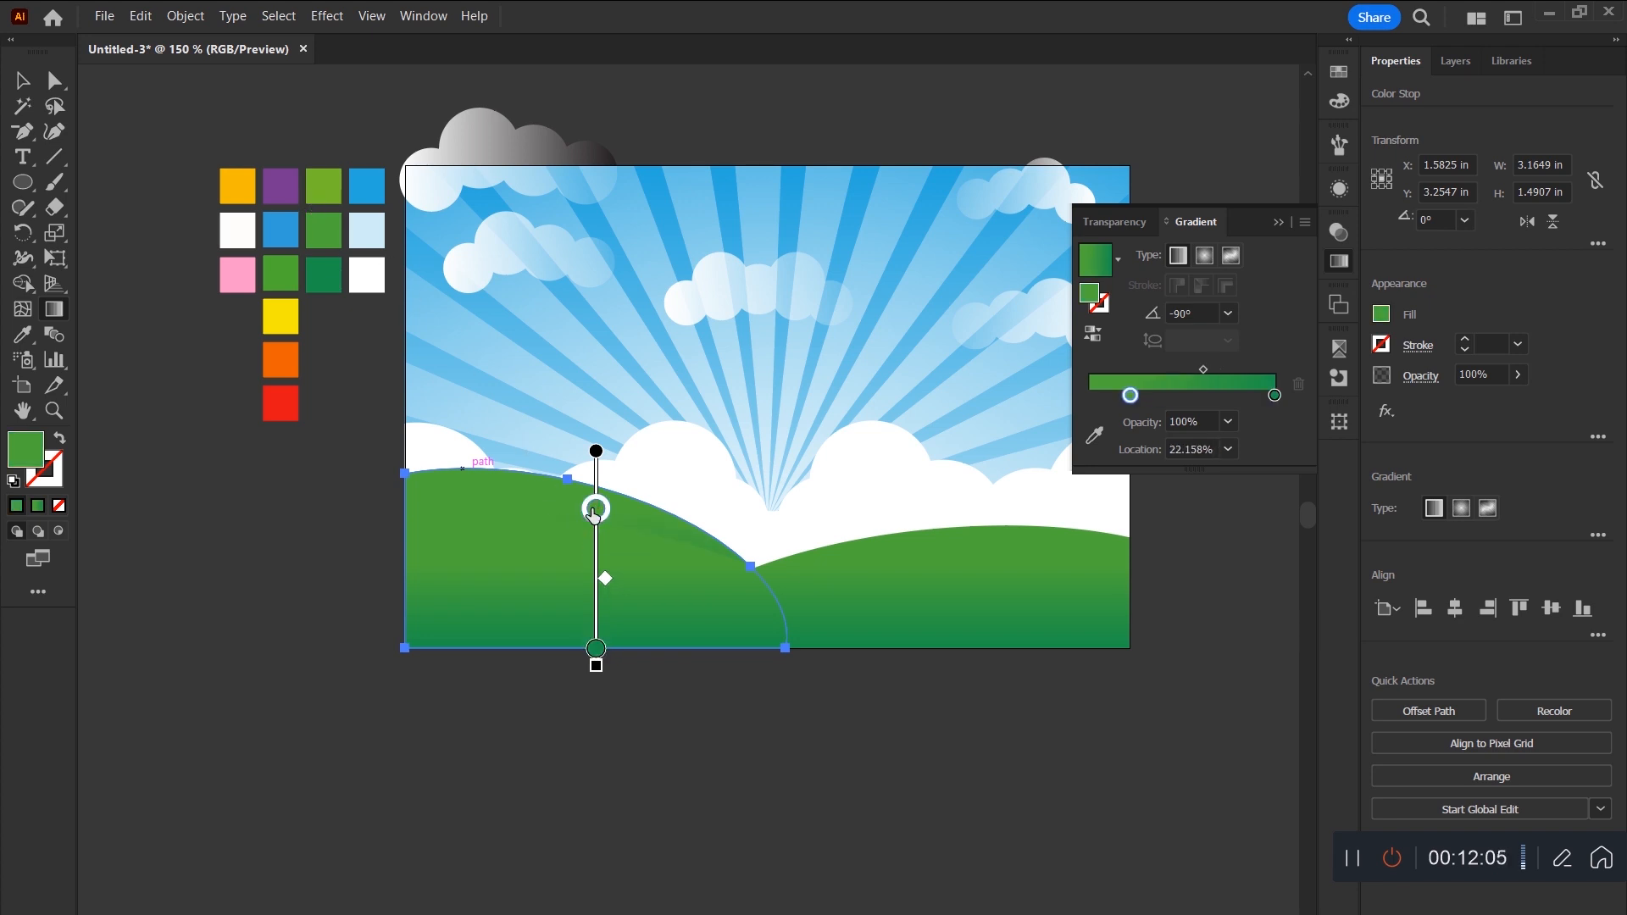
pyautogui.press('i')
pyautogui.click(333, 184)
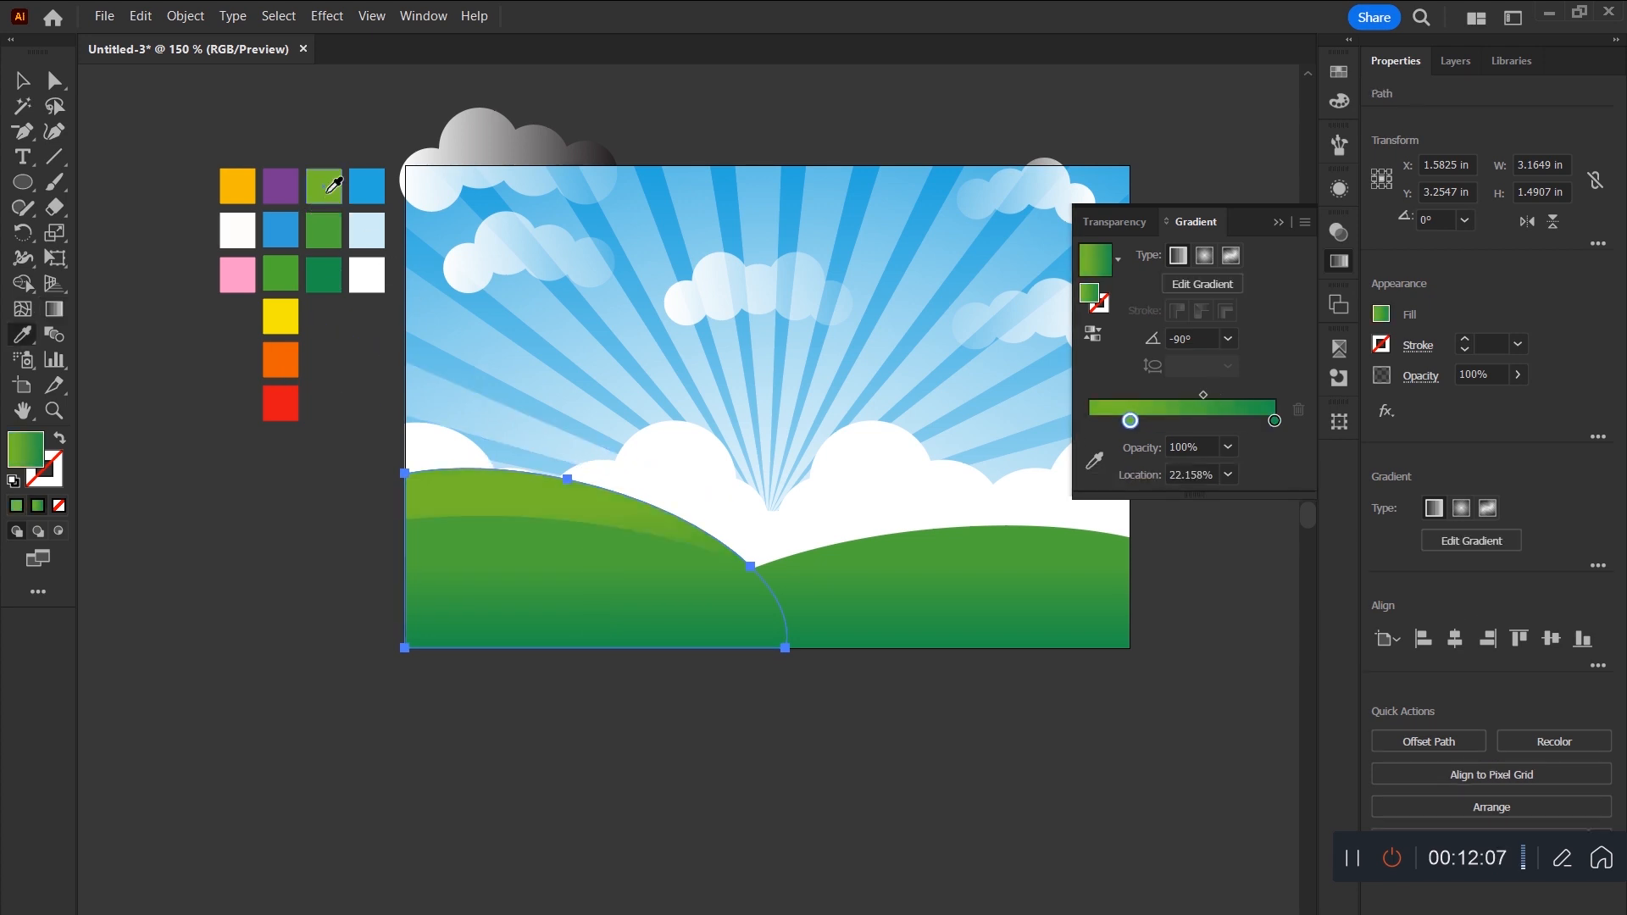
# Move the back hill's lower gradient stop to about 54.6% and recolor it with the dark green palette color.
pyautogui.press('g')
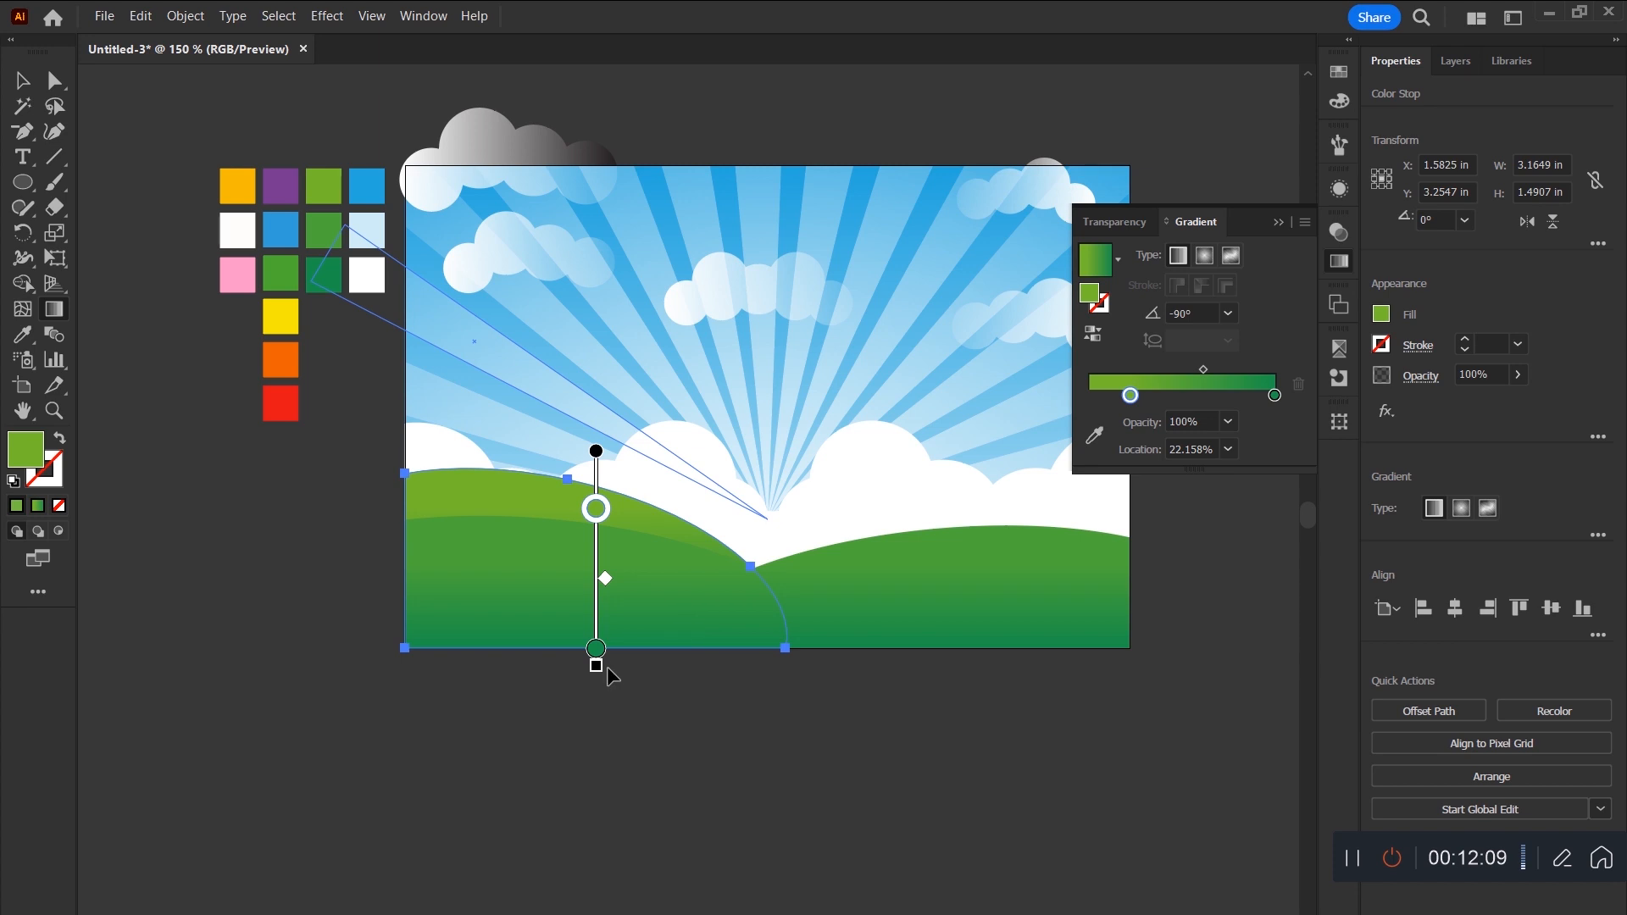
pyautogui.click(597, 648)
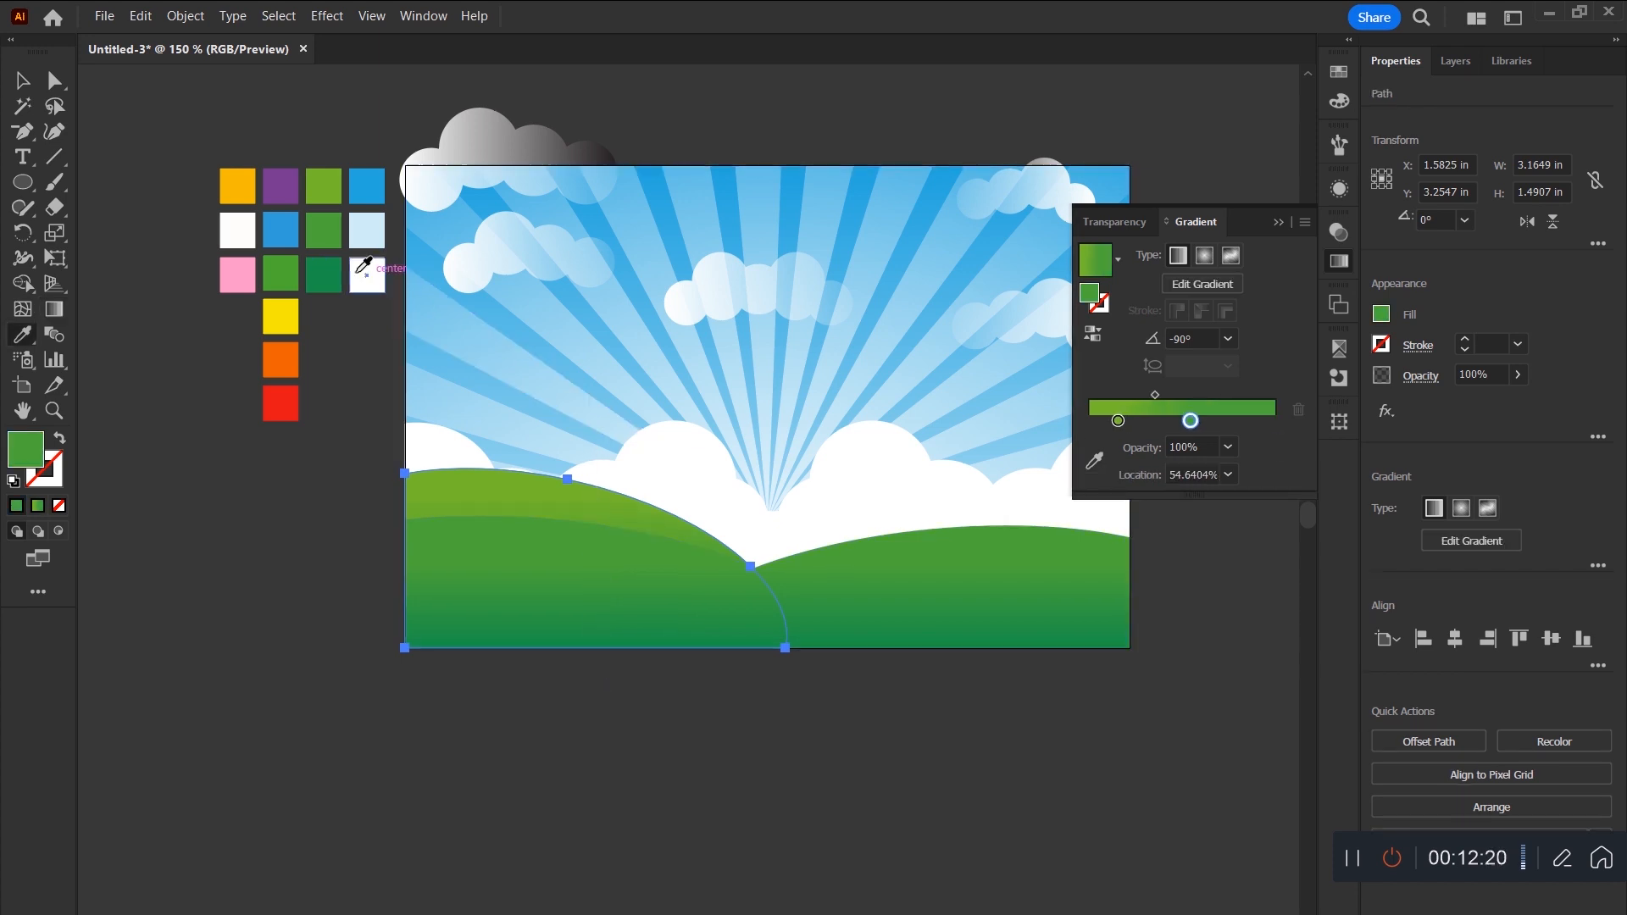
pyautogui.click(322, 274)
pyautogui.press('g')
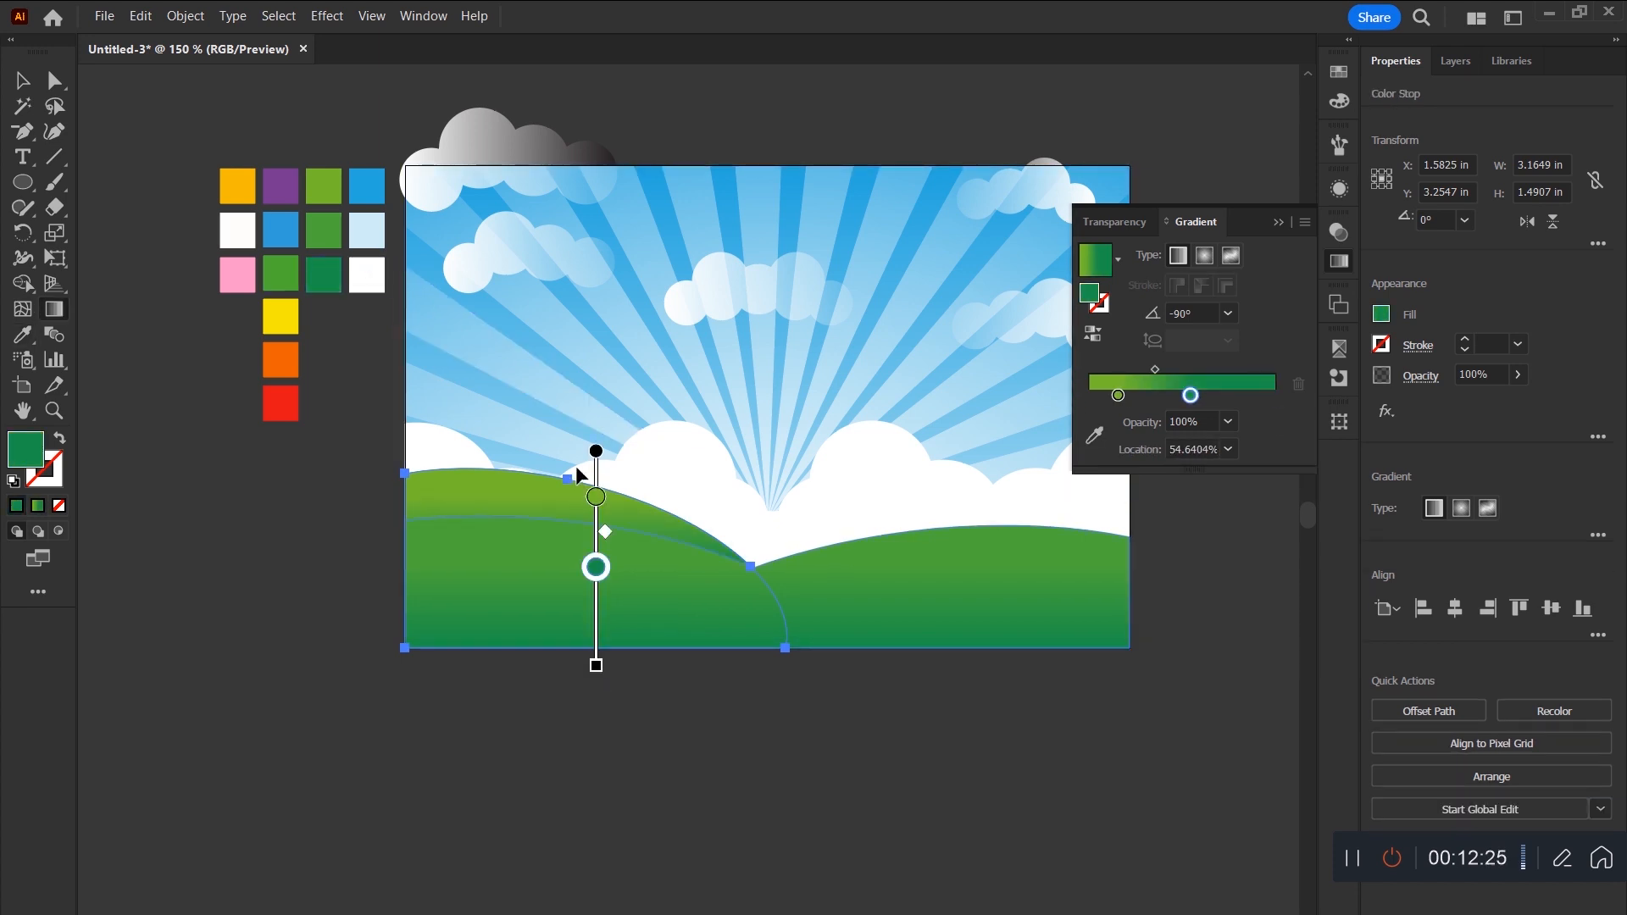
# Redraw the back hill's gradient from its top edge downward at an angle of about -100°, leaving nothing selected.
pyautogui.moveTo(542, 443); pyautogui.dragTo(511, 615)
pyautogui.click(22, 81)
pyautogui.click(576, 750)
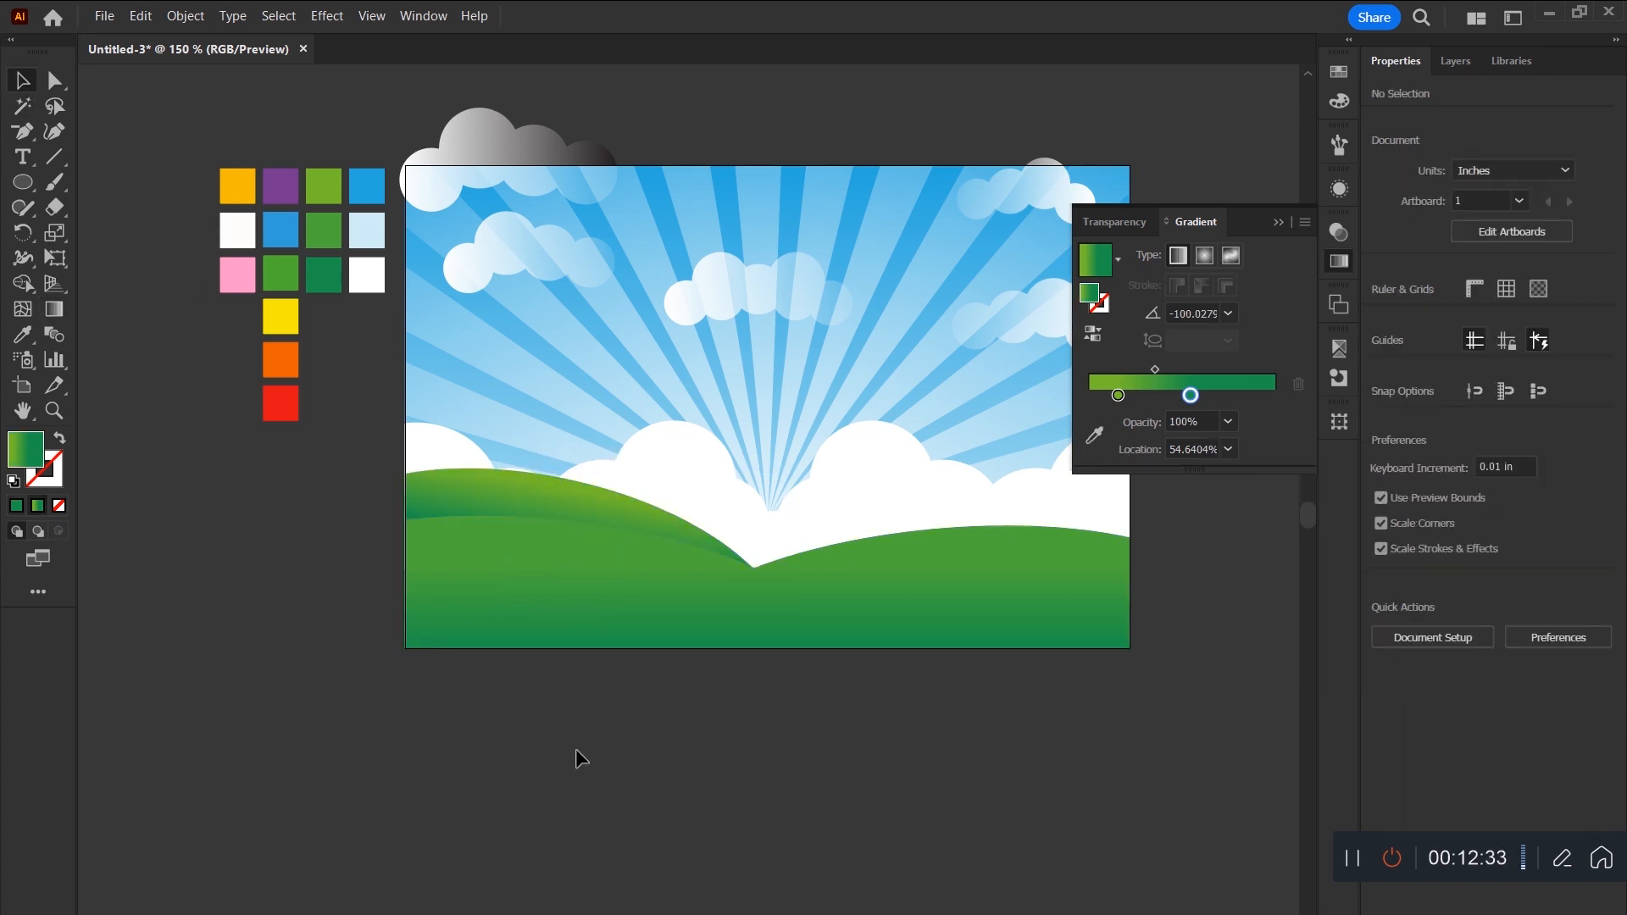
# Draw a circle about 3.06 in in diameter below the artboard, slightly overlapping the artboard's lower edge.
pyautogui.hotkey('ctrl', '-')
pyautogui.hotkey('ctrl', '0')
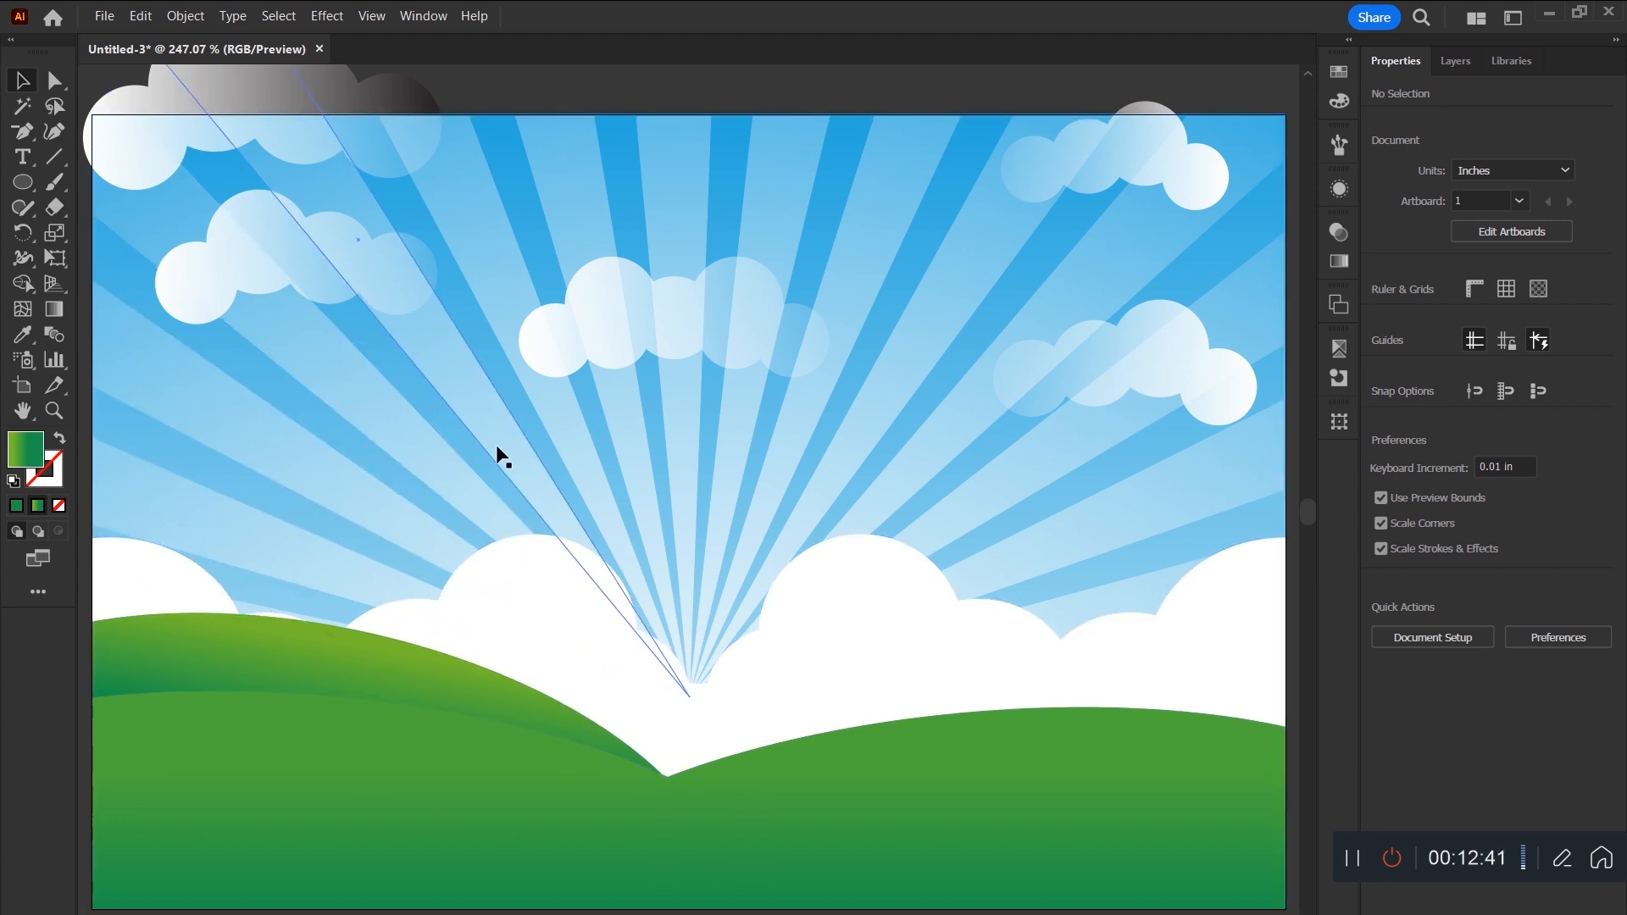
pyautogui.hotkey('ctrl', '-')
pyautogui.hotkey('ctrl', '-')
pyautogui.scroll(-3, 254, 364)
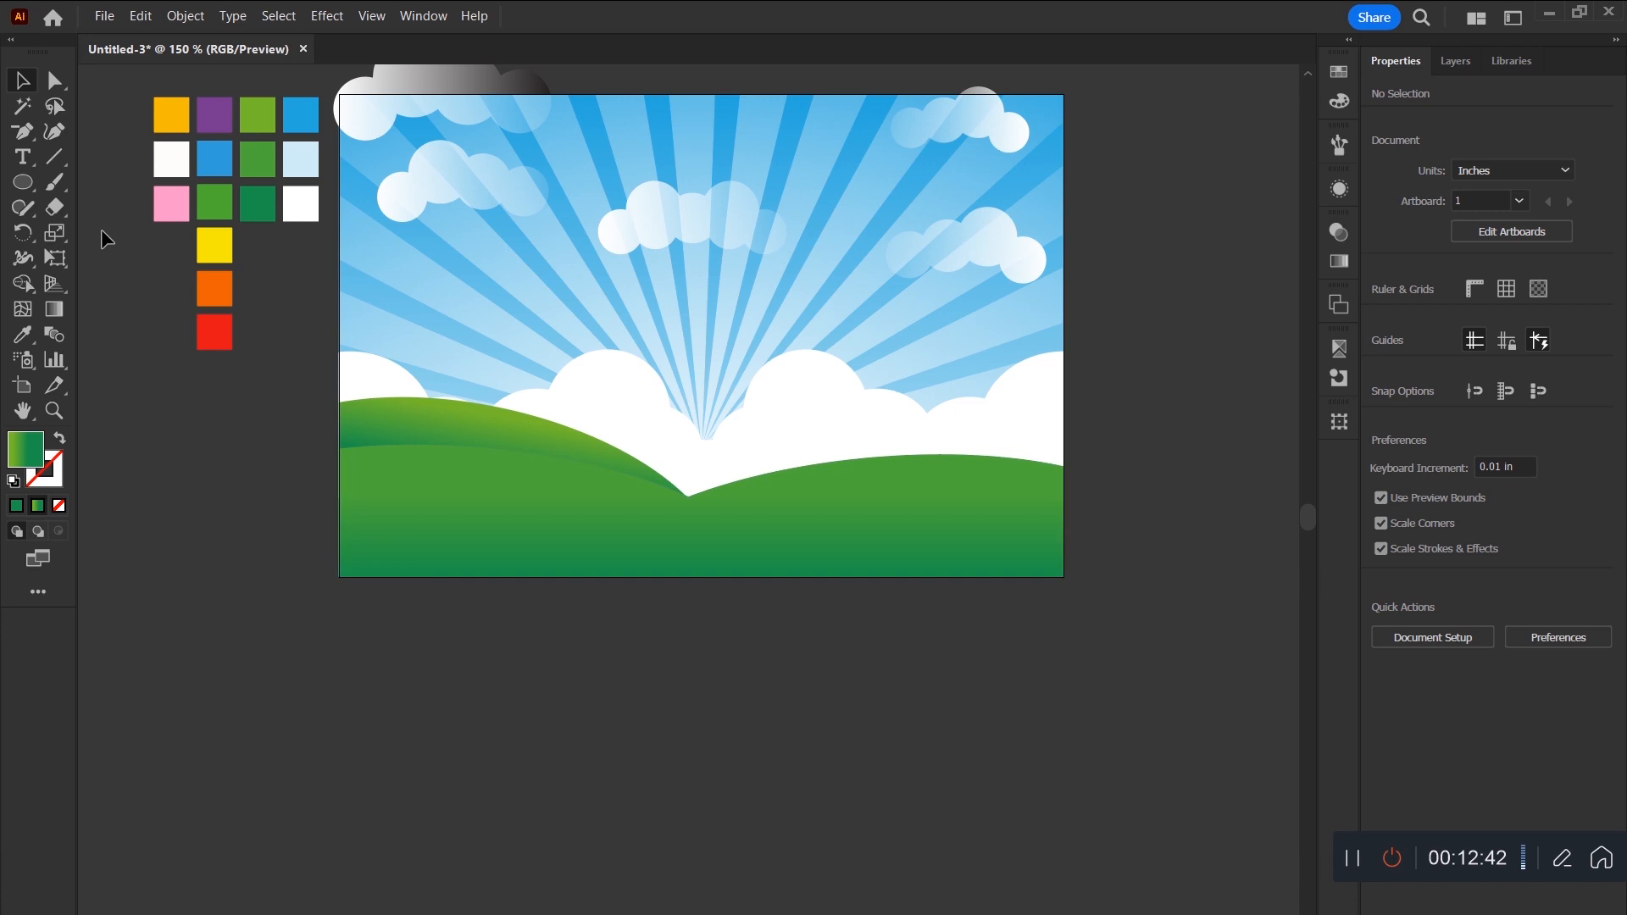
pyautogui.click(22, 183)
pyautogui.moveTo(448, 547); pyautogui.dragTo(817, 814)
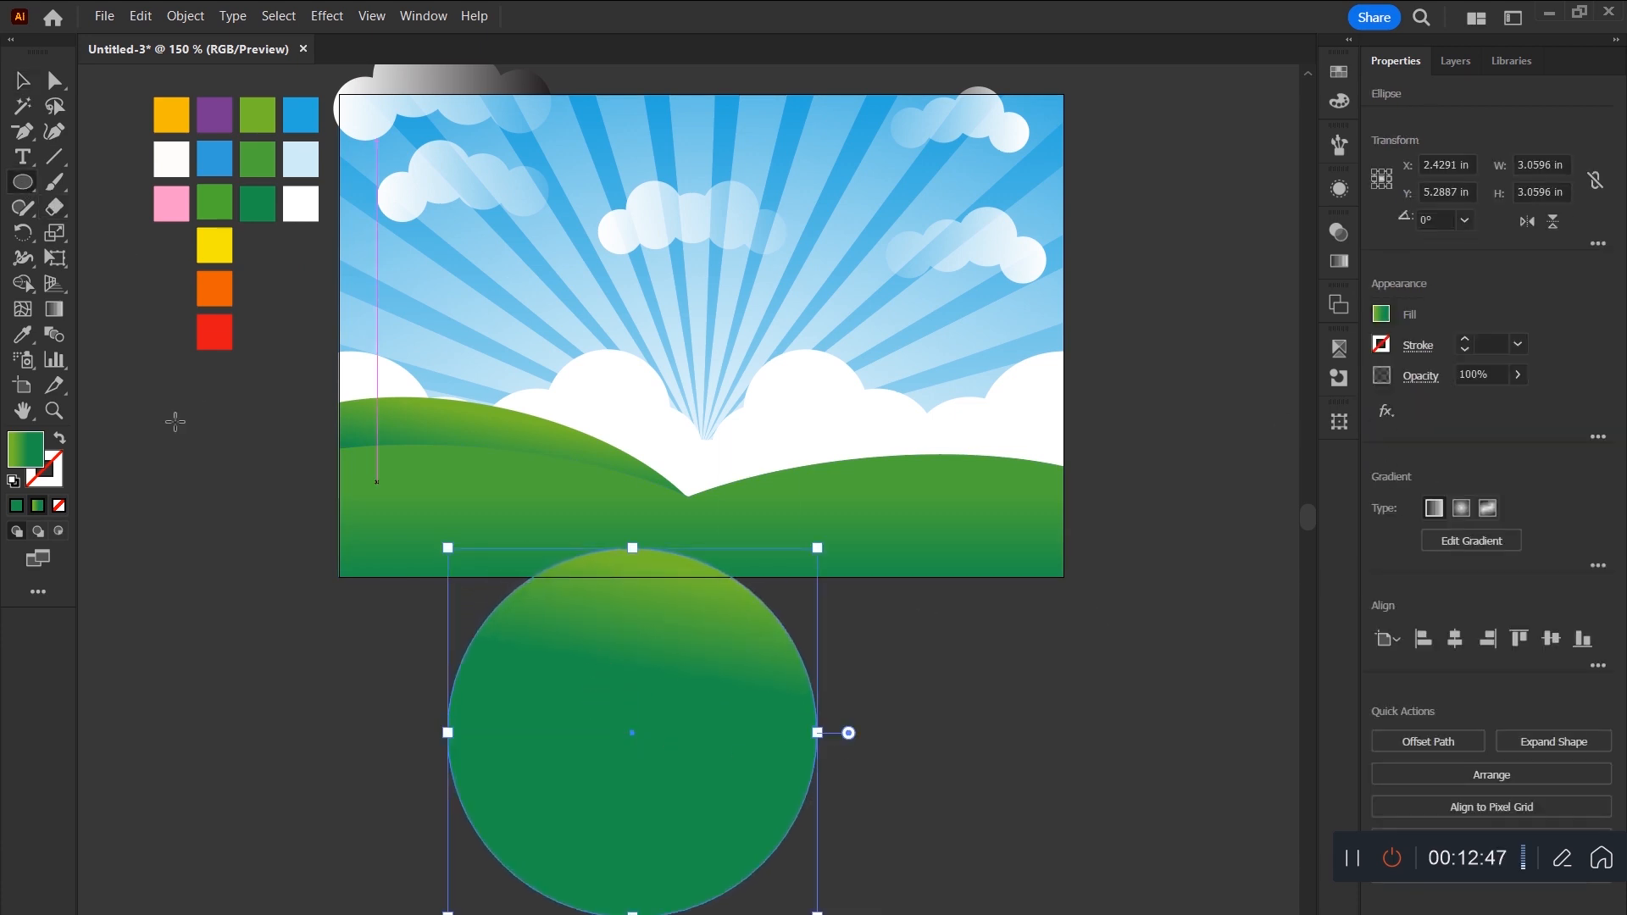
# Swap the circle's fill and stroke and set the stroke weight to 14 pt.
pyautogui.click(61, 438)
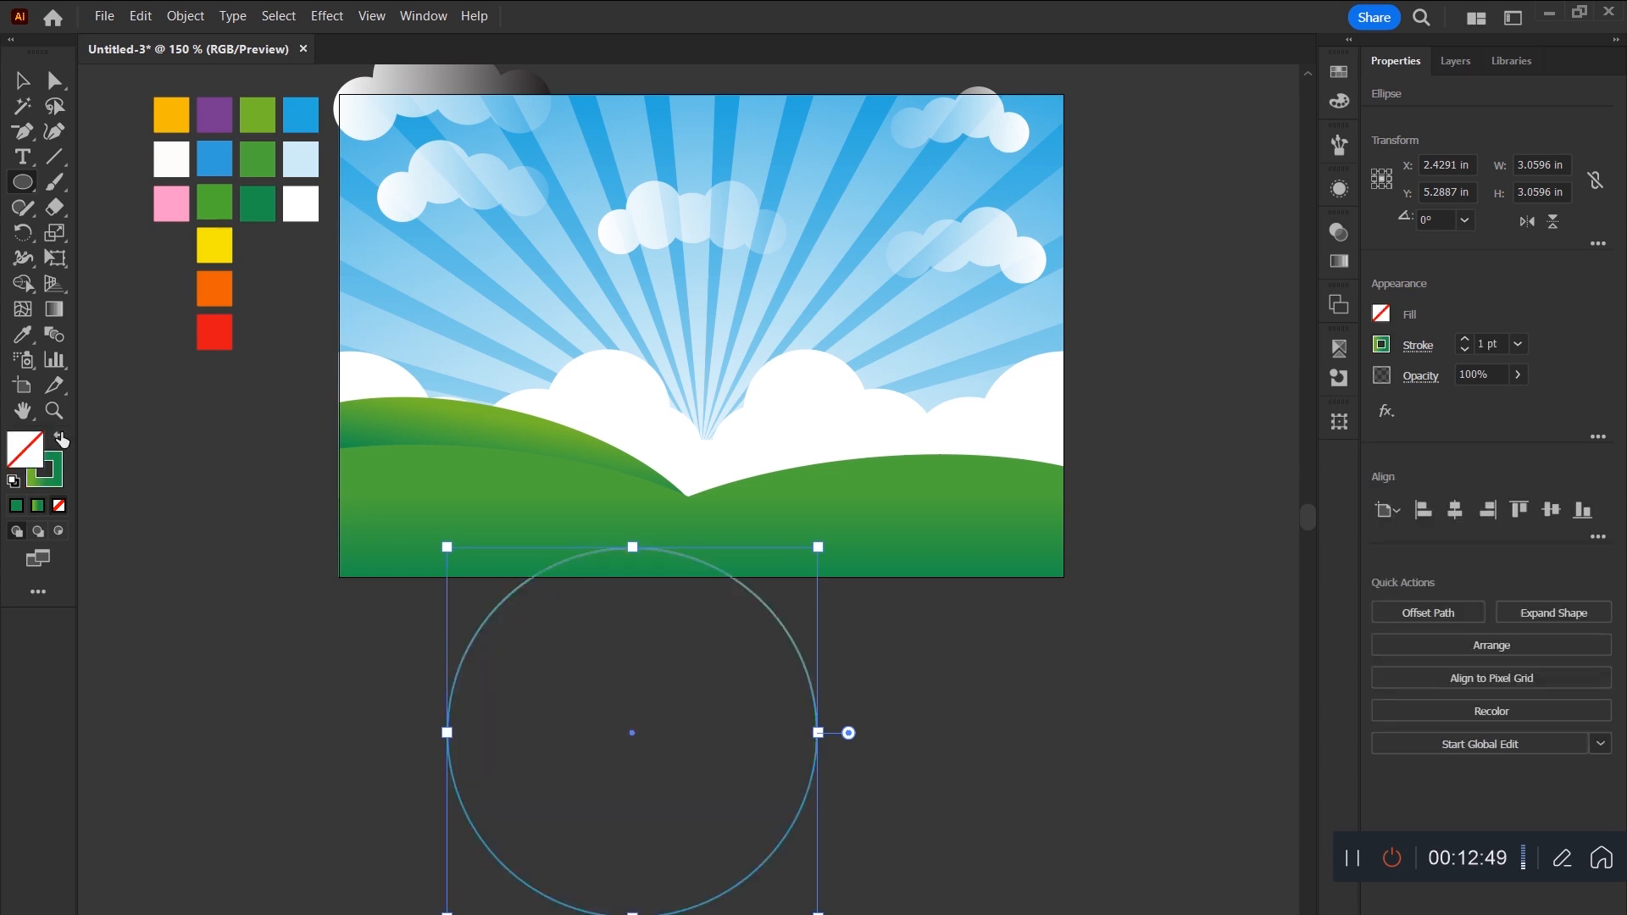
pyautogui.click(56, 483)
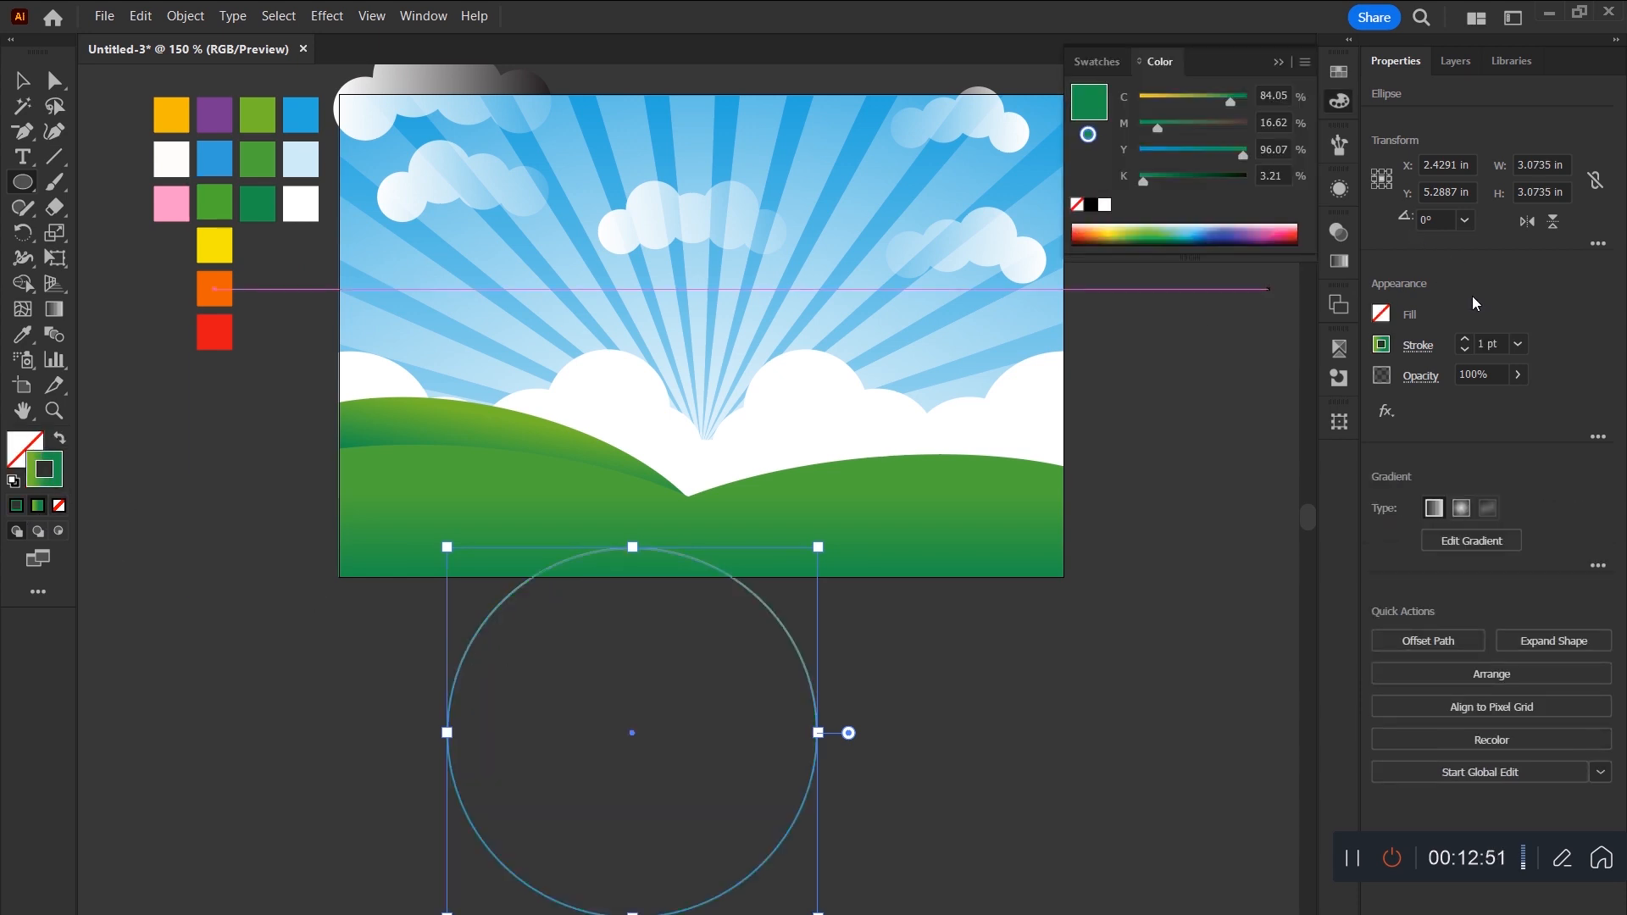
pyautogui.click(1491, 345)
pyautogui.write('12')
pyautogui.press('Return')
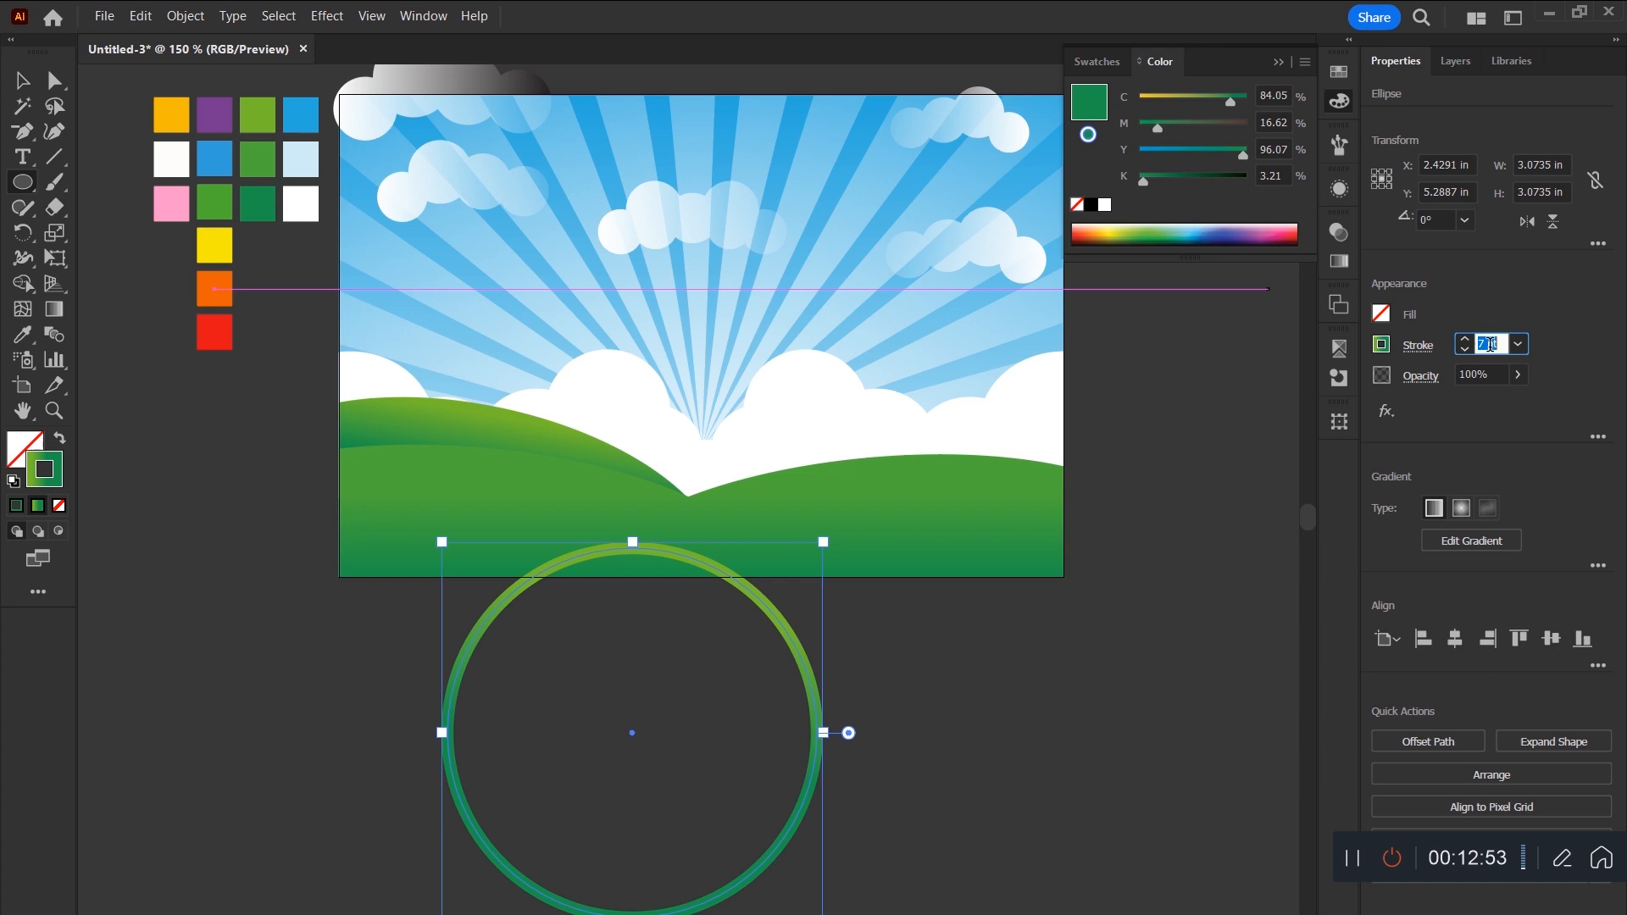
pyautogui.write('14')
pyautogui.press('Return')
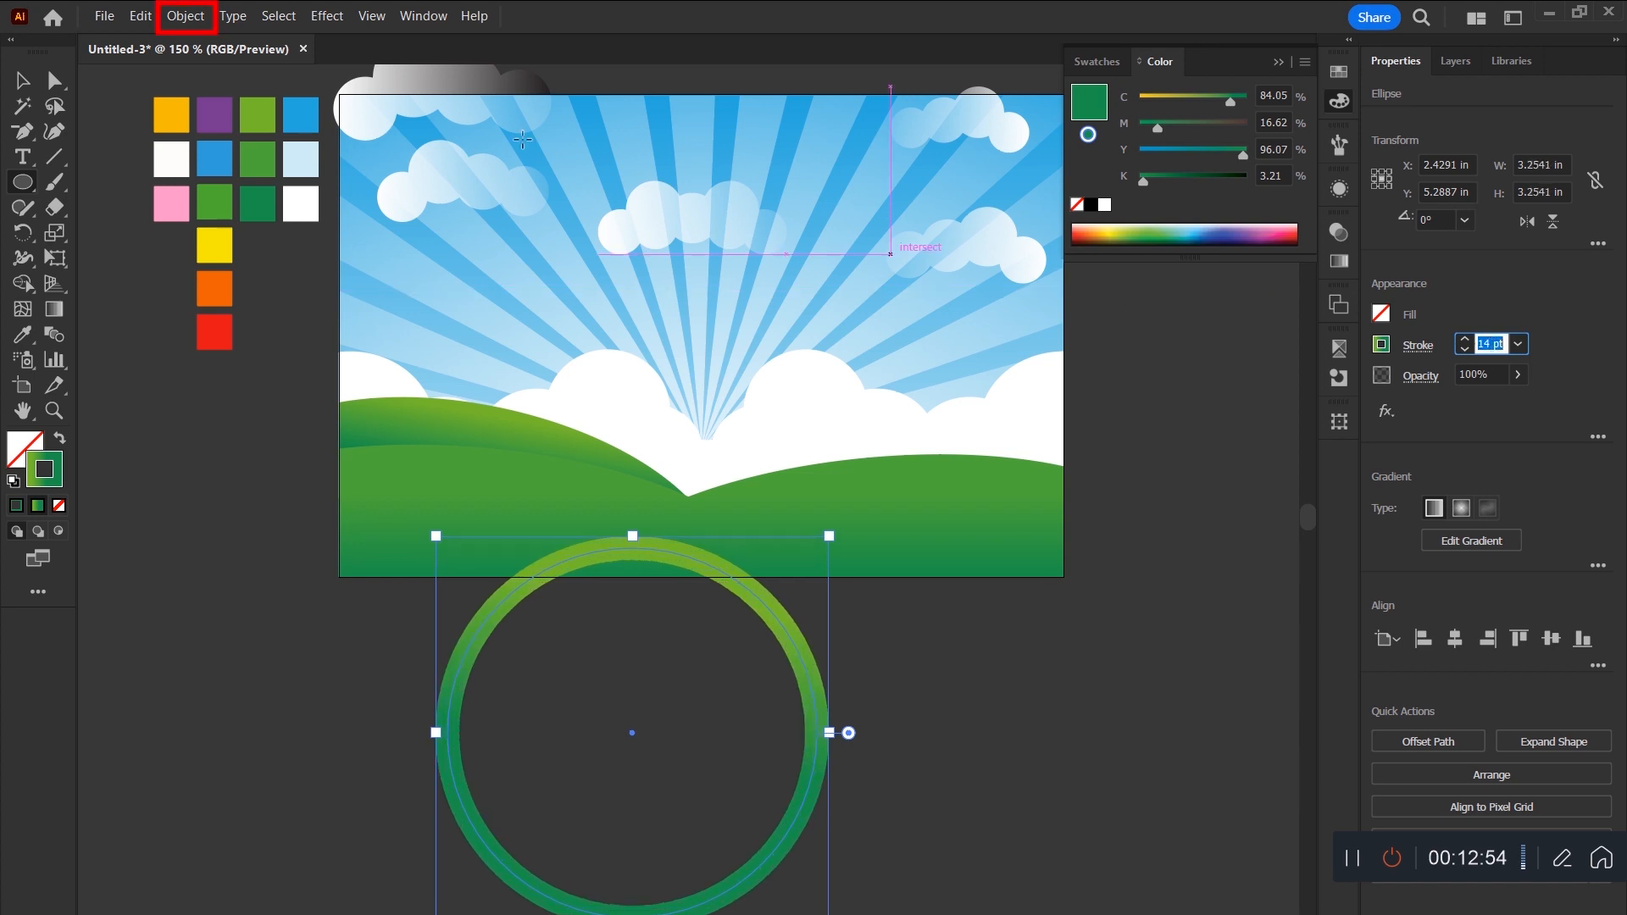
# Expand the circle's fill and stroke into a ring shape and move the ring to the left and slightly down.
pyautogui.click(201, 20)
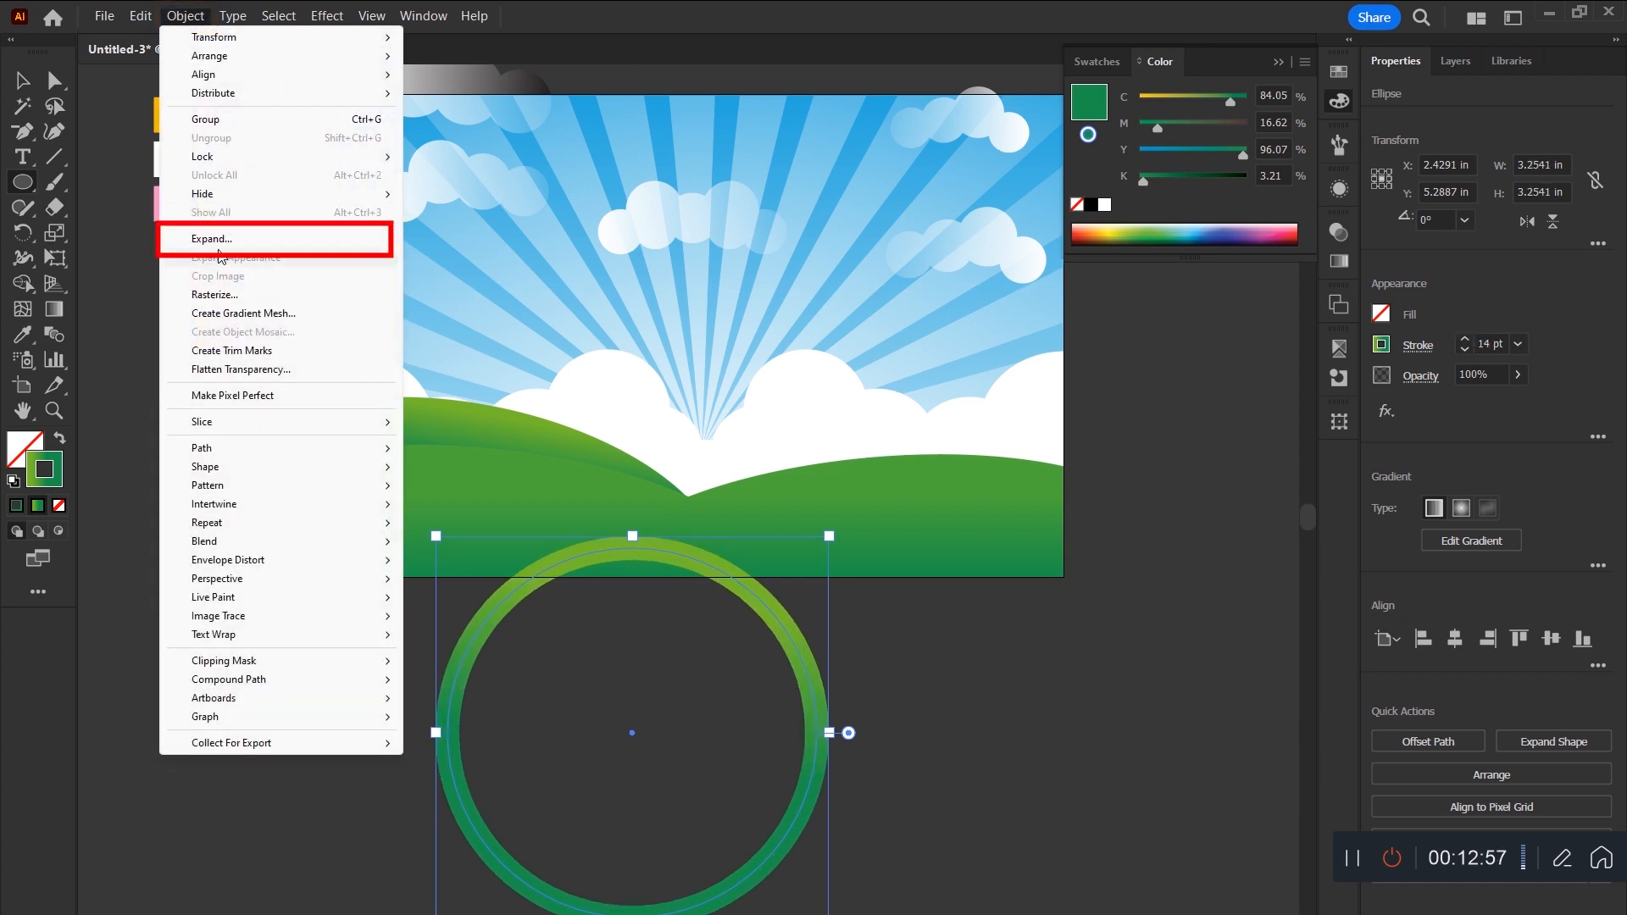
pyautogui.click(219, 242)
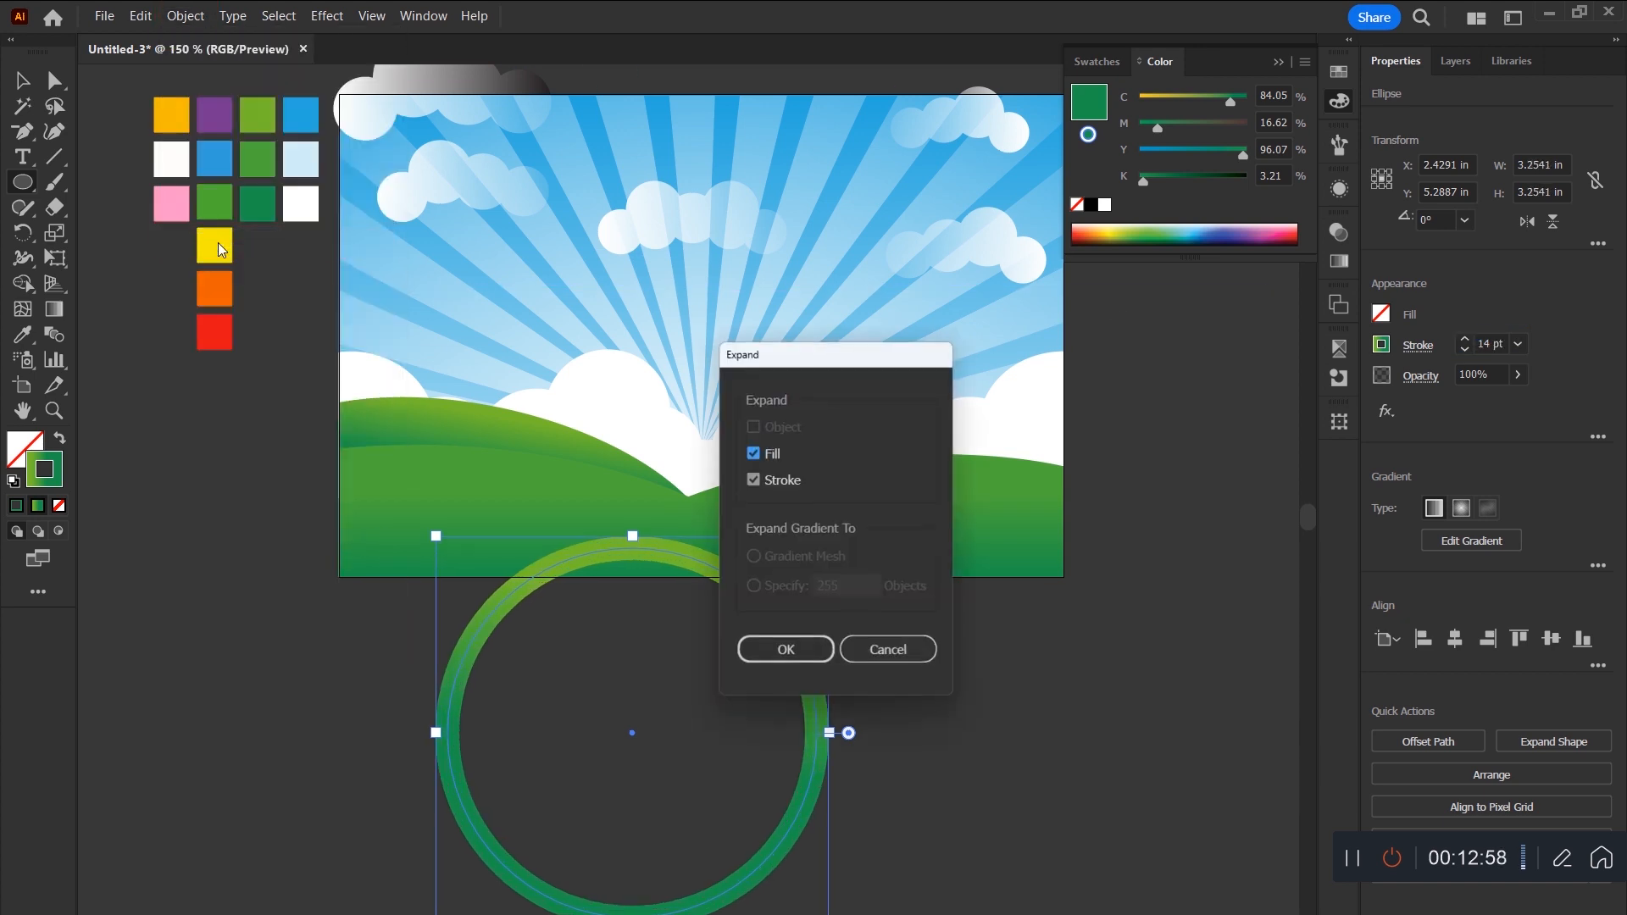
pyautogui.click(786, 649)
pyautogui.click(22, 81)
pyautogui.moveTo(785, 638); pyautogui.dragTo(649, 659)
# Fill the ring with the purple palette color and no stroke.
pyautogui.press('i')
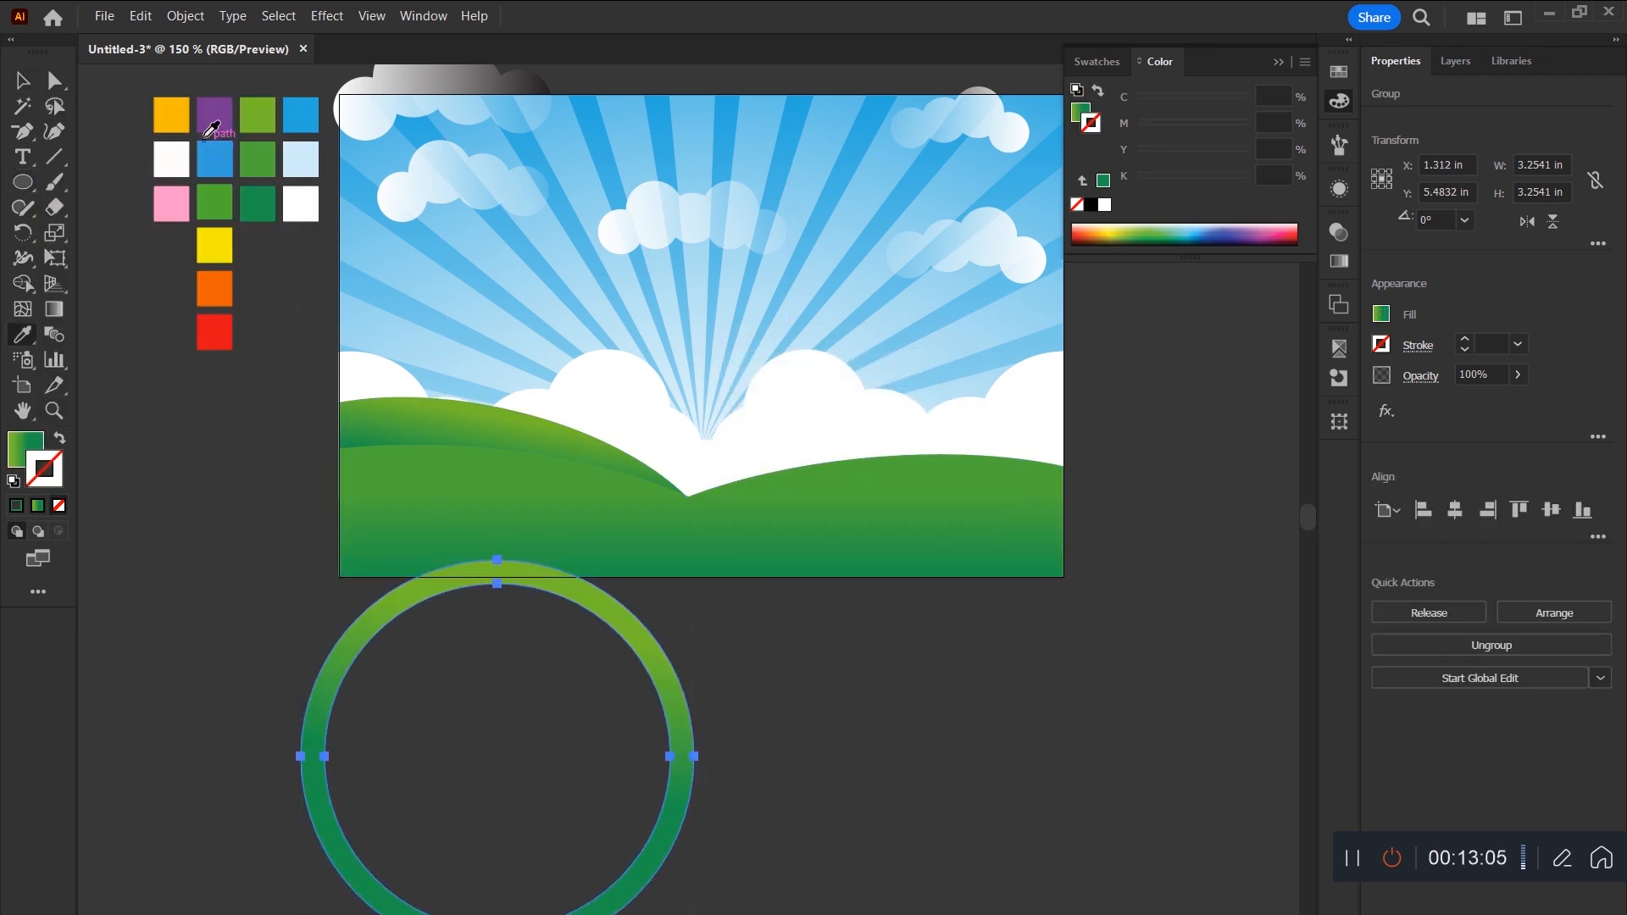
pyautogui.click(213, 118)
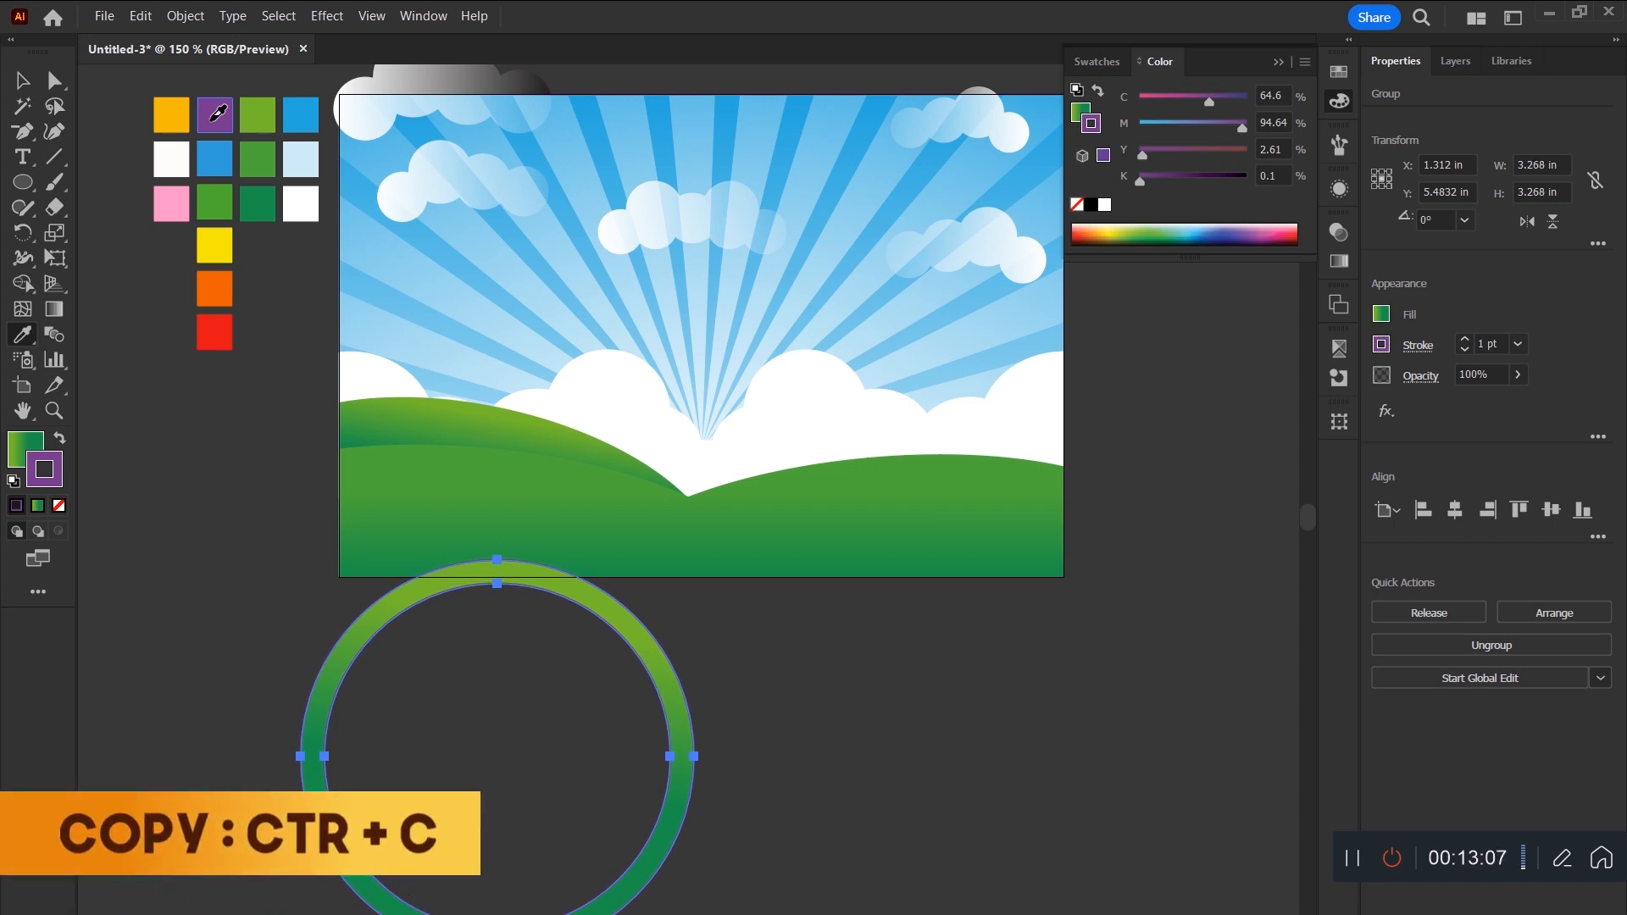
pyautogui.click(218, 113)
# Paste a copy of the purple ring in front and scale it about its center to about 2.96 in.
pyautogui.press('v')
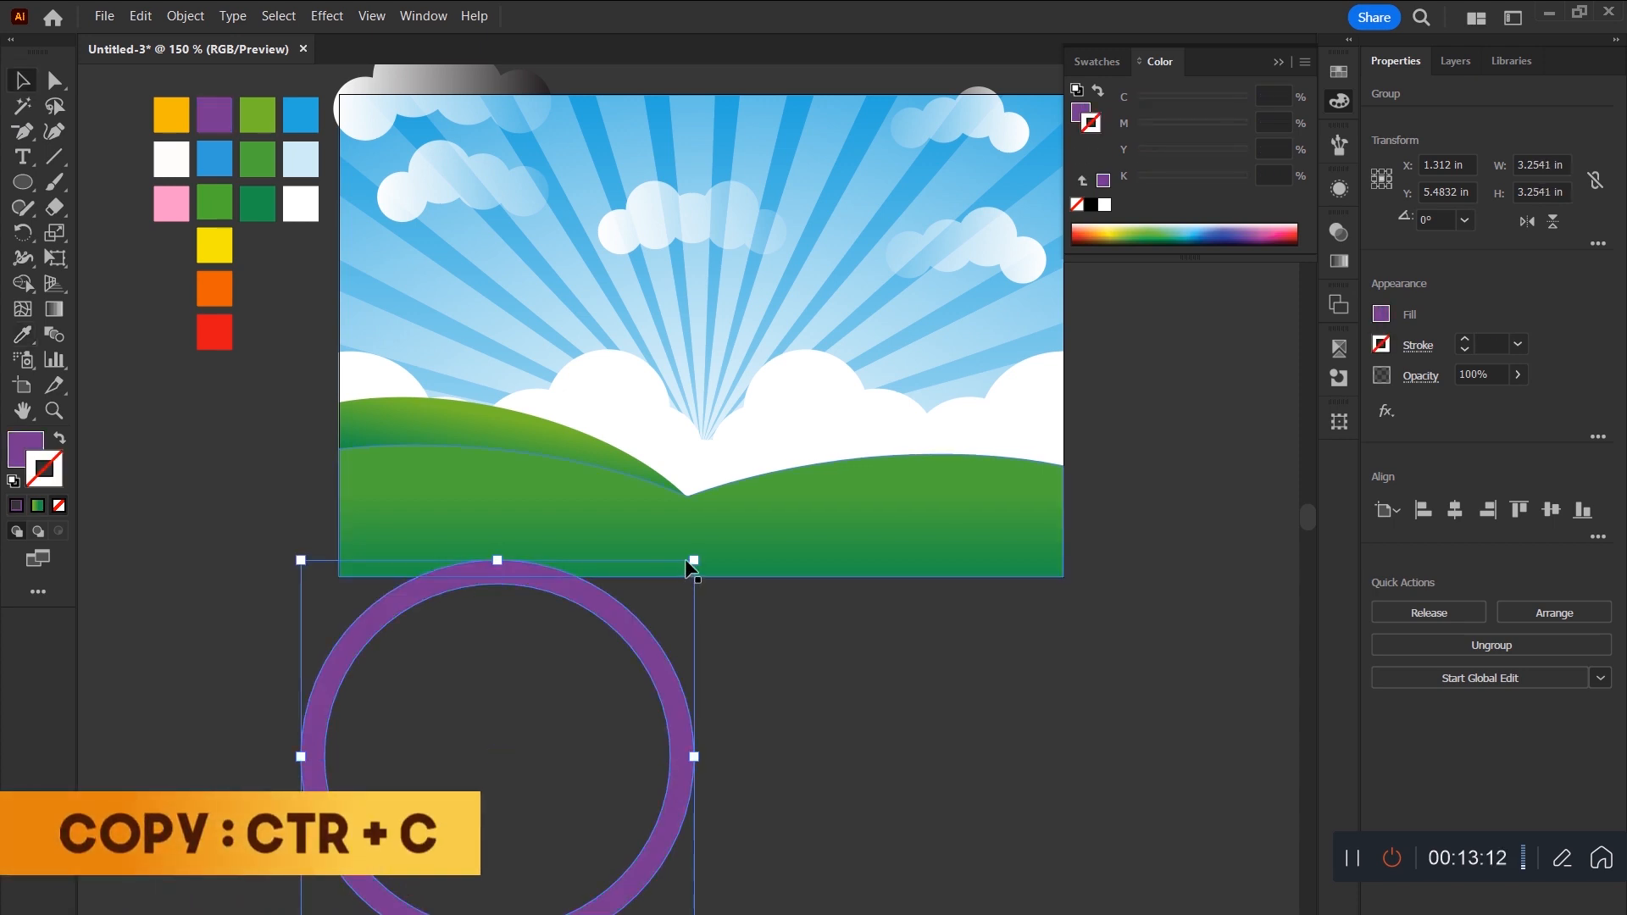
pyautogui.hotkey('ctrl', 'f')
pyautogui.moveTo(693, 560); pyautogui.dragTo(677, 579)
# Fill the smaller ring with the medium blue palette color and remove its stroke.
pyautogui.press('i')
pyautogui.keyDown('shift'); pyautogui.click(218, 167); pyautogui.keyUp('shift')
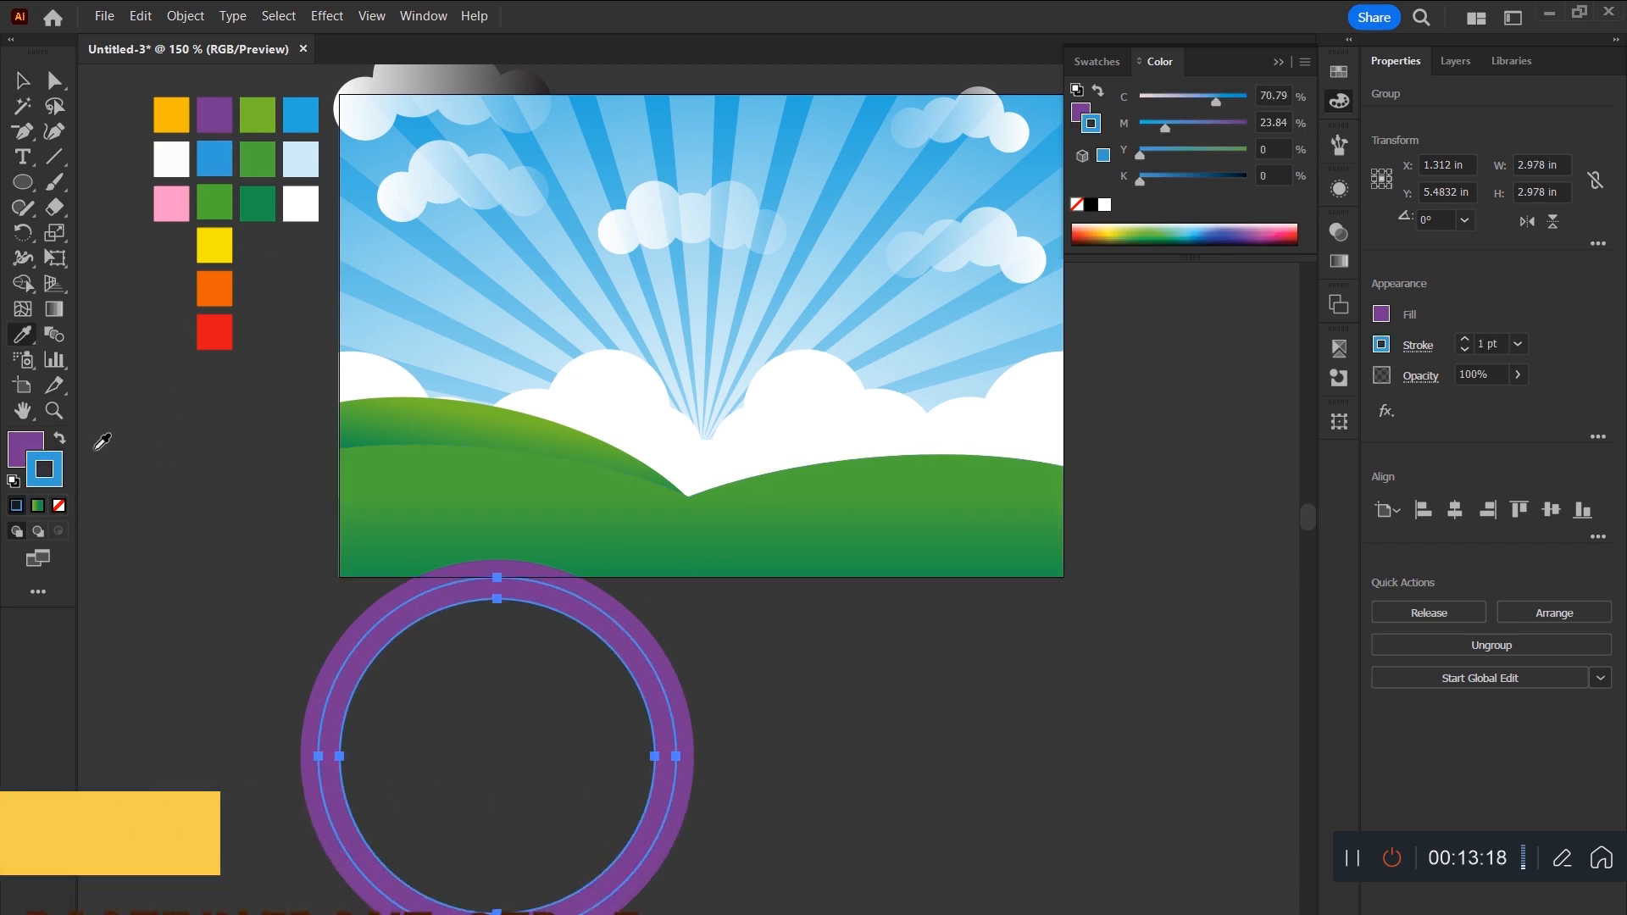
pyautogui.click(60, 439)
pyautogui.press('/')
pyautogui.press('x')
# Duplicate the blue ring straight up so the copy lies over the left part of the illustration.
pyautogui.press('v')
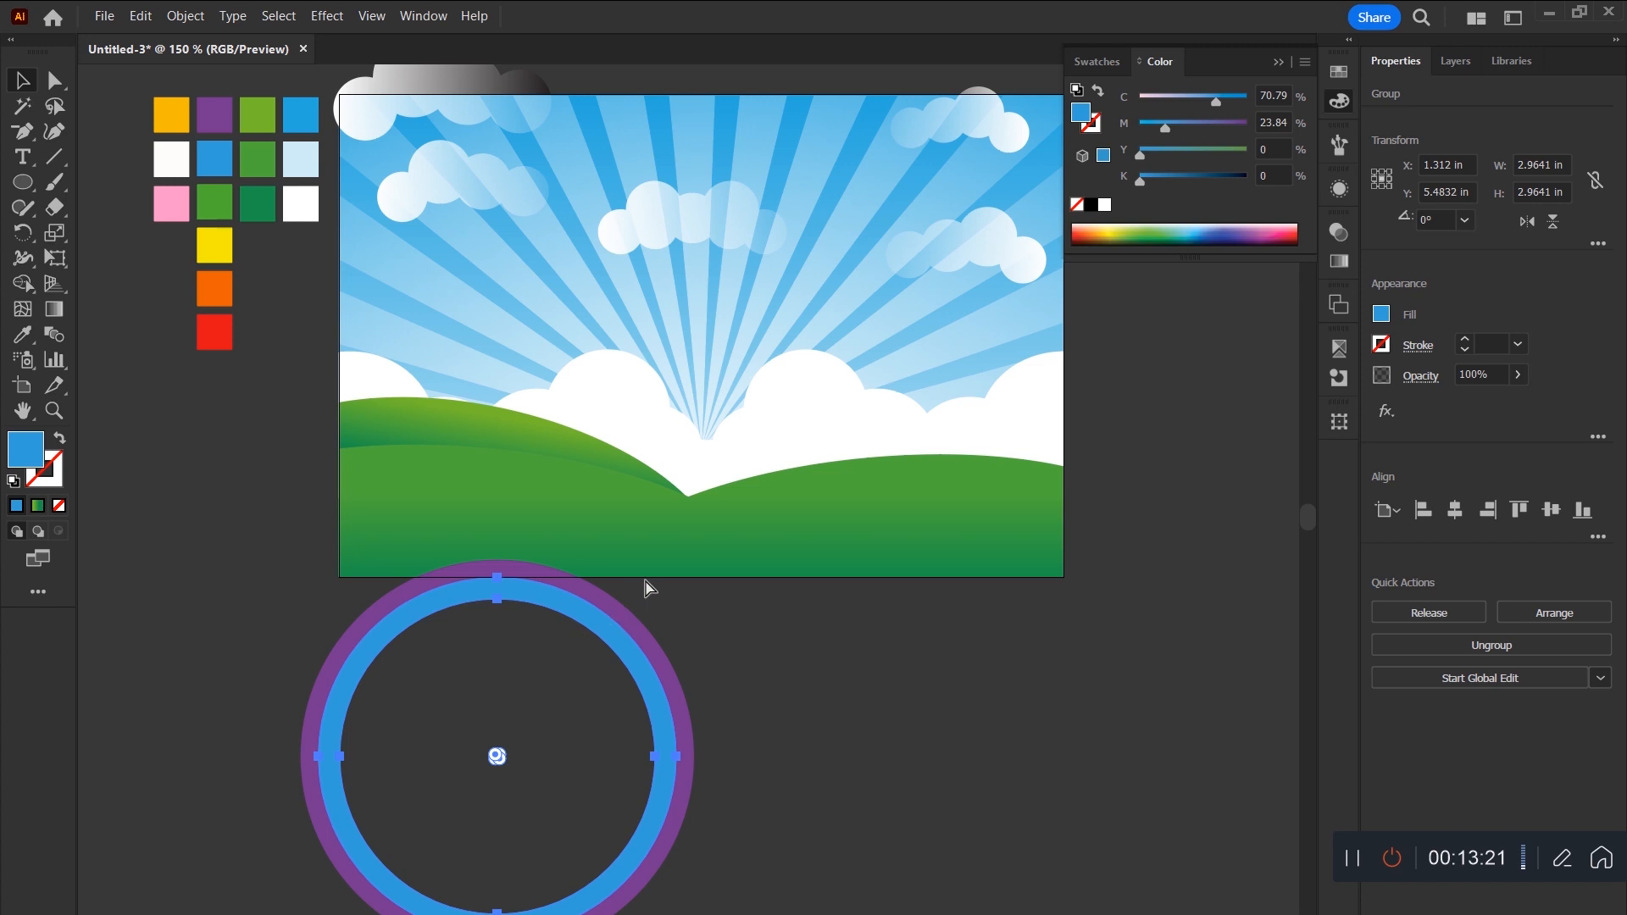
pyautogui.moveTo(514, 667); pyautogui.dragTo(514, 309)
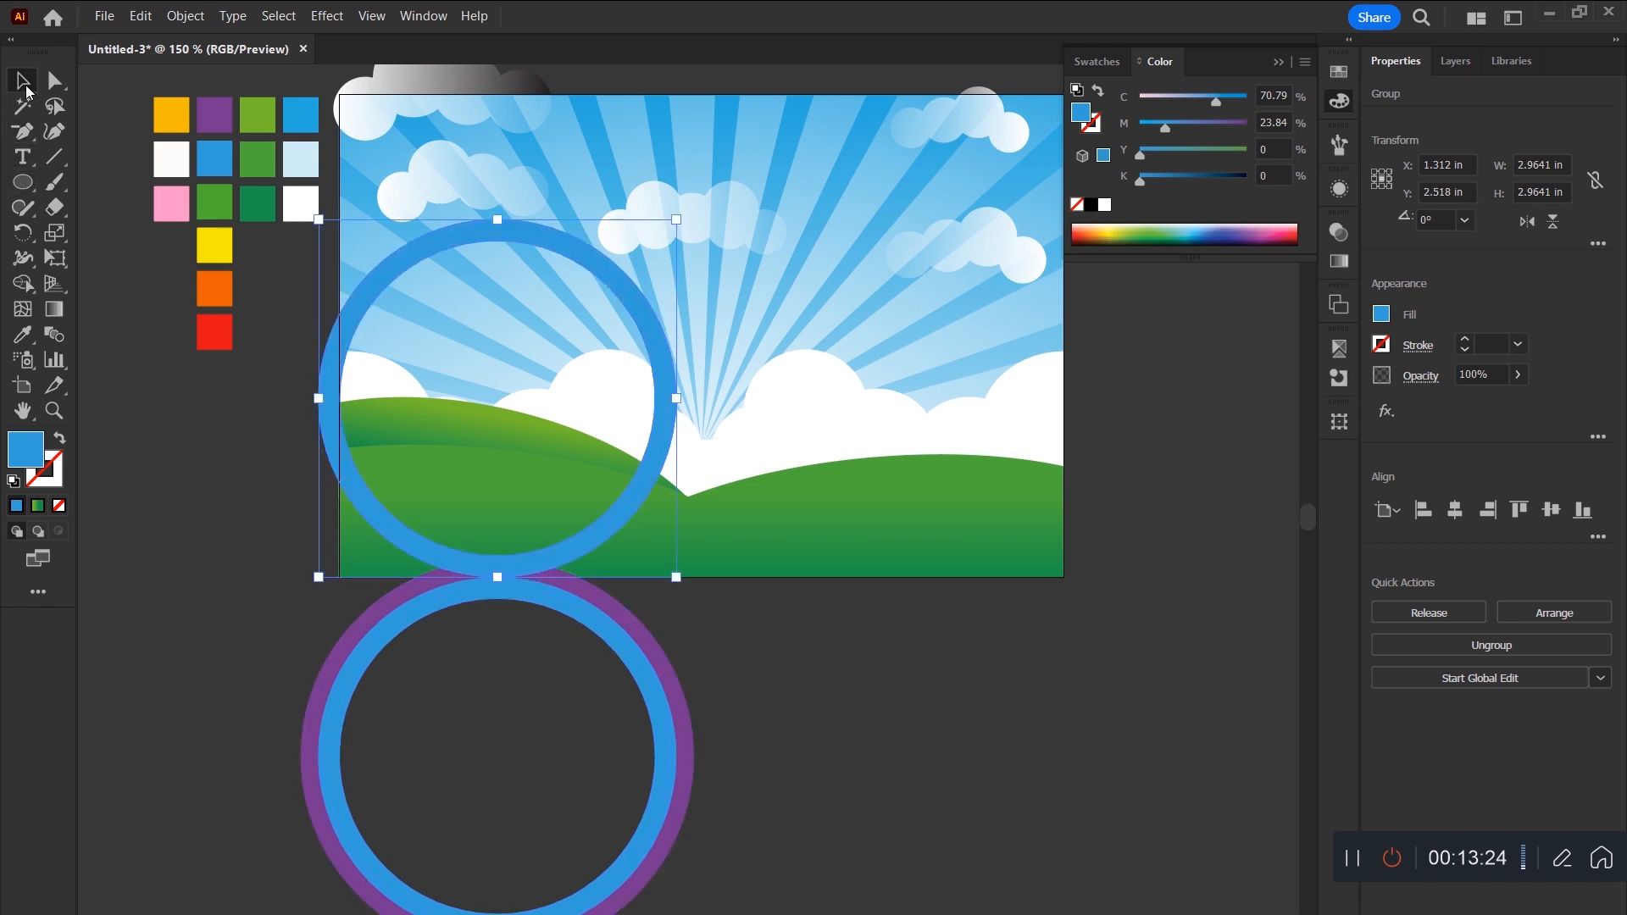
# Add a smaller concentric ring about 2.61 in wide inside the blue one and fill it with the green palette color.
pyautogui.hotkey('ctrl', 'z')
pyautogui.moveTo(675, 579); pyautogui.dragTo(656, 588)
pyautogui.press('i')
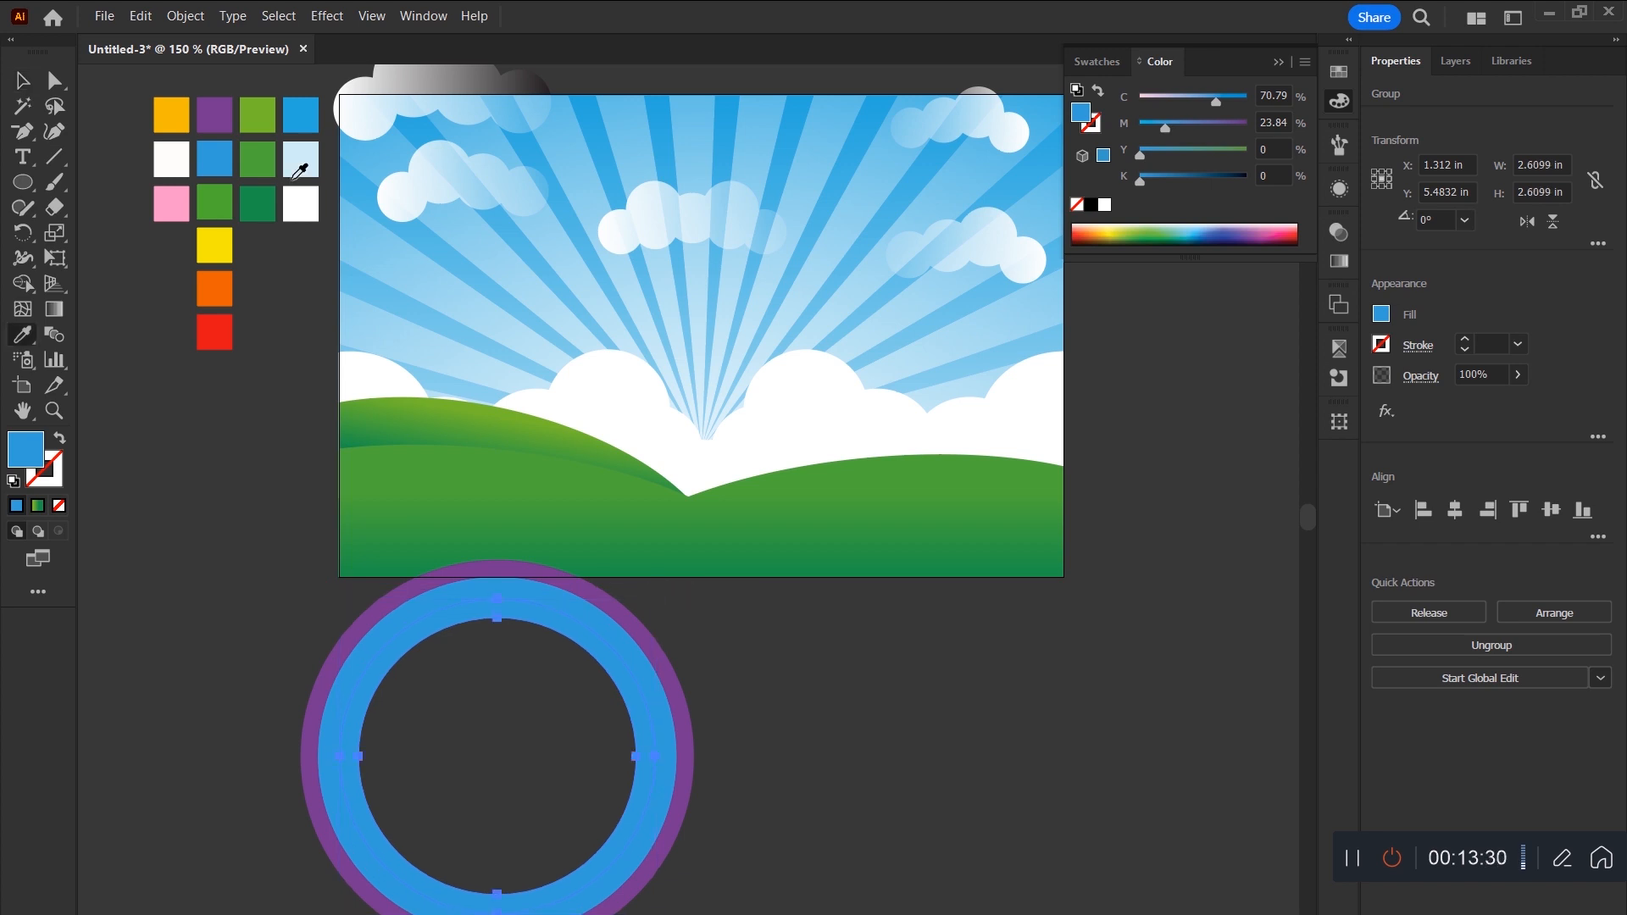
pyautogui.click(219, 198)
pyautogui.press('v')
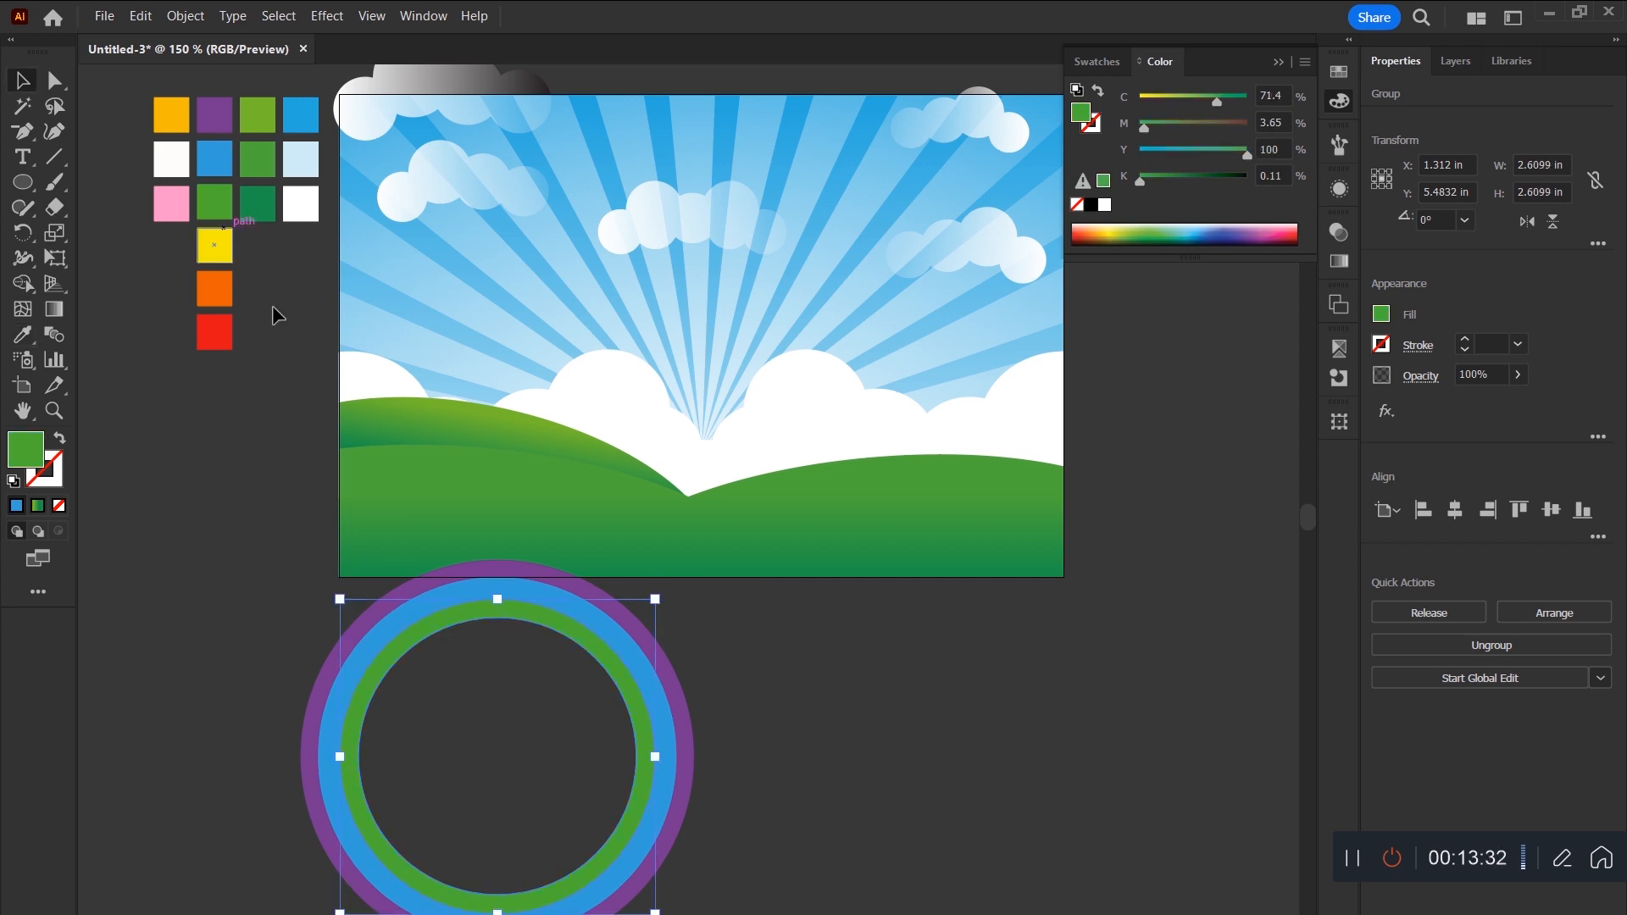
# Add a concentric ring about 2.3 in wide inside the green one and fill it with the yellow palette color.
pyautogui.click(664, 681)
pyautogui.moveTo(655, 599); pyautogui.dragTo(636, 618)
pyautogui.press('i')
pyautogui.click(209, 246)
pyautogui.press('v')
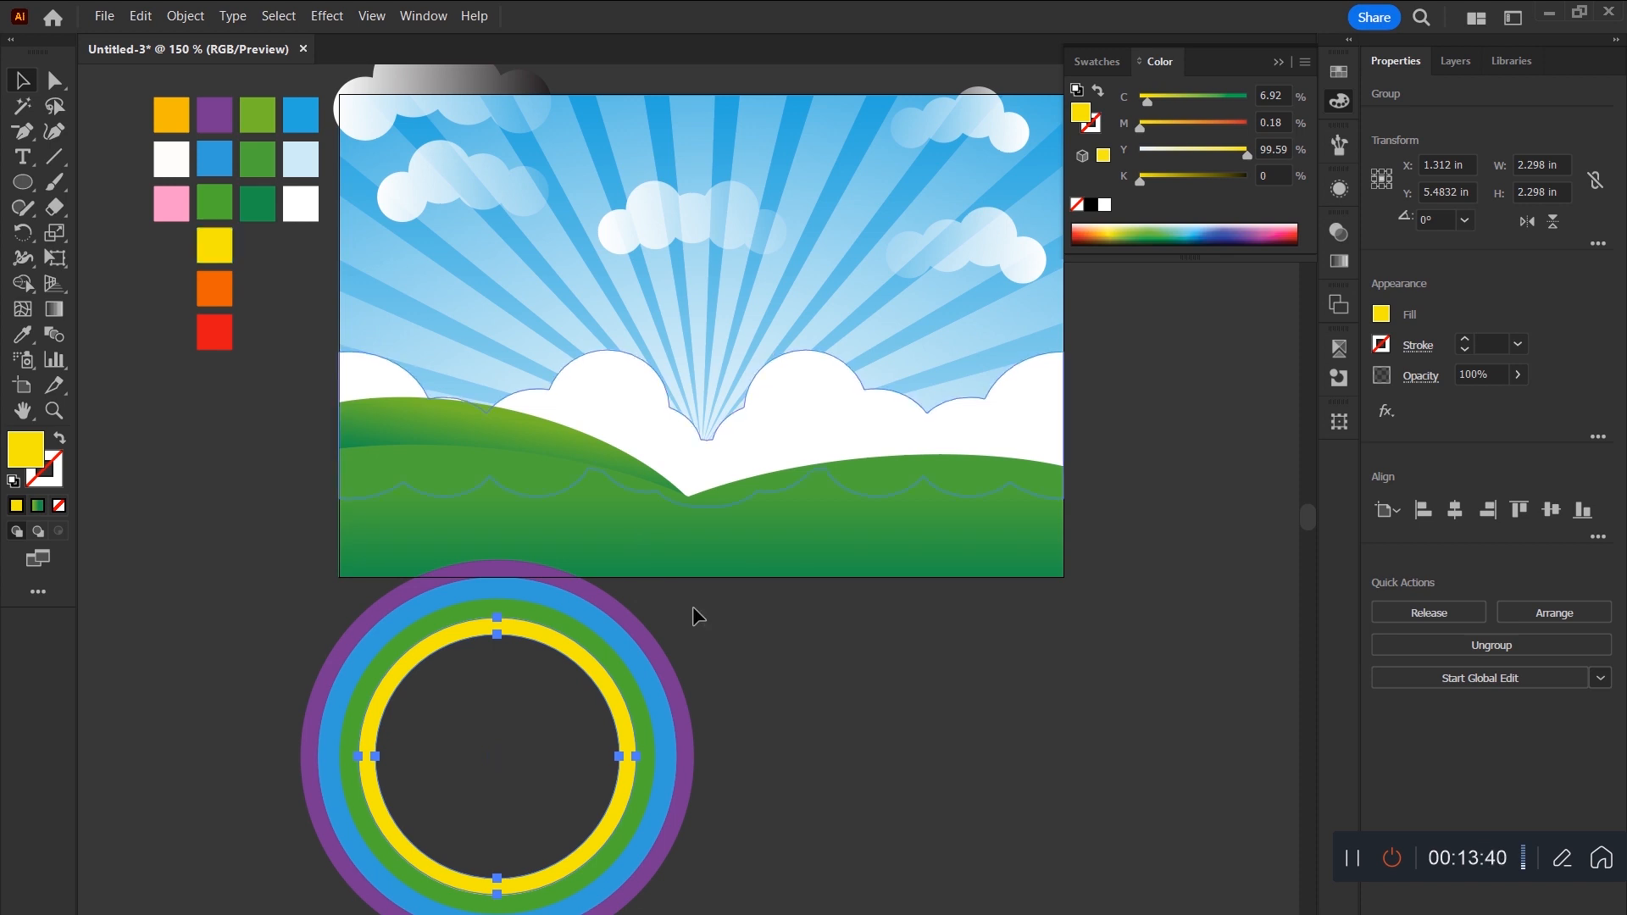
# Add a concentric ring about 2.02 in wide inside the yellow one and fill it with the orange palette color.
pyautogui.moveTo(646, 616); pyautogui.dragTo(620, 632)
pyautogui.press('i')
pyautogui.click(214, 293)
pyautogui.press('v')
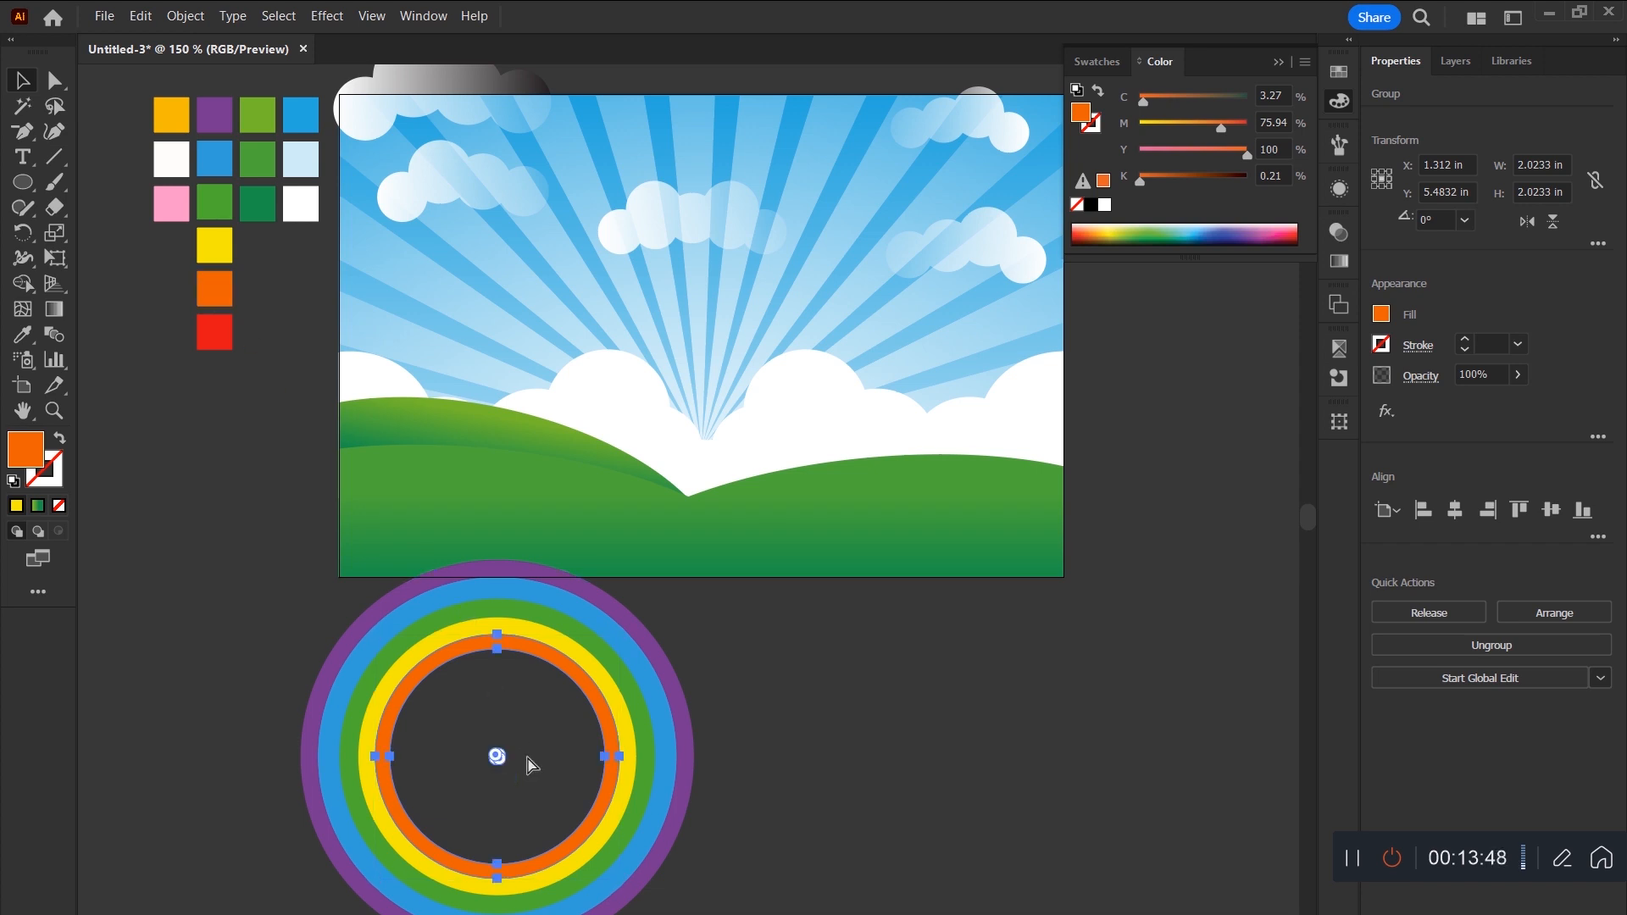
# Add the innermost concentric ring inside the orange one and fill it with the red palette color.
pyautogui.hotkey('ctrl', 't')
pyautogui.moveTo(619, 634); pyautogui.dragTo(608, 637)
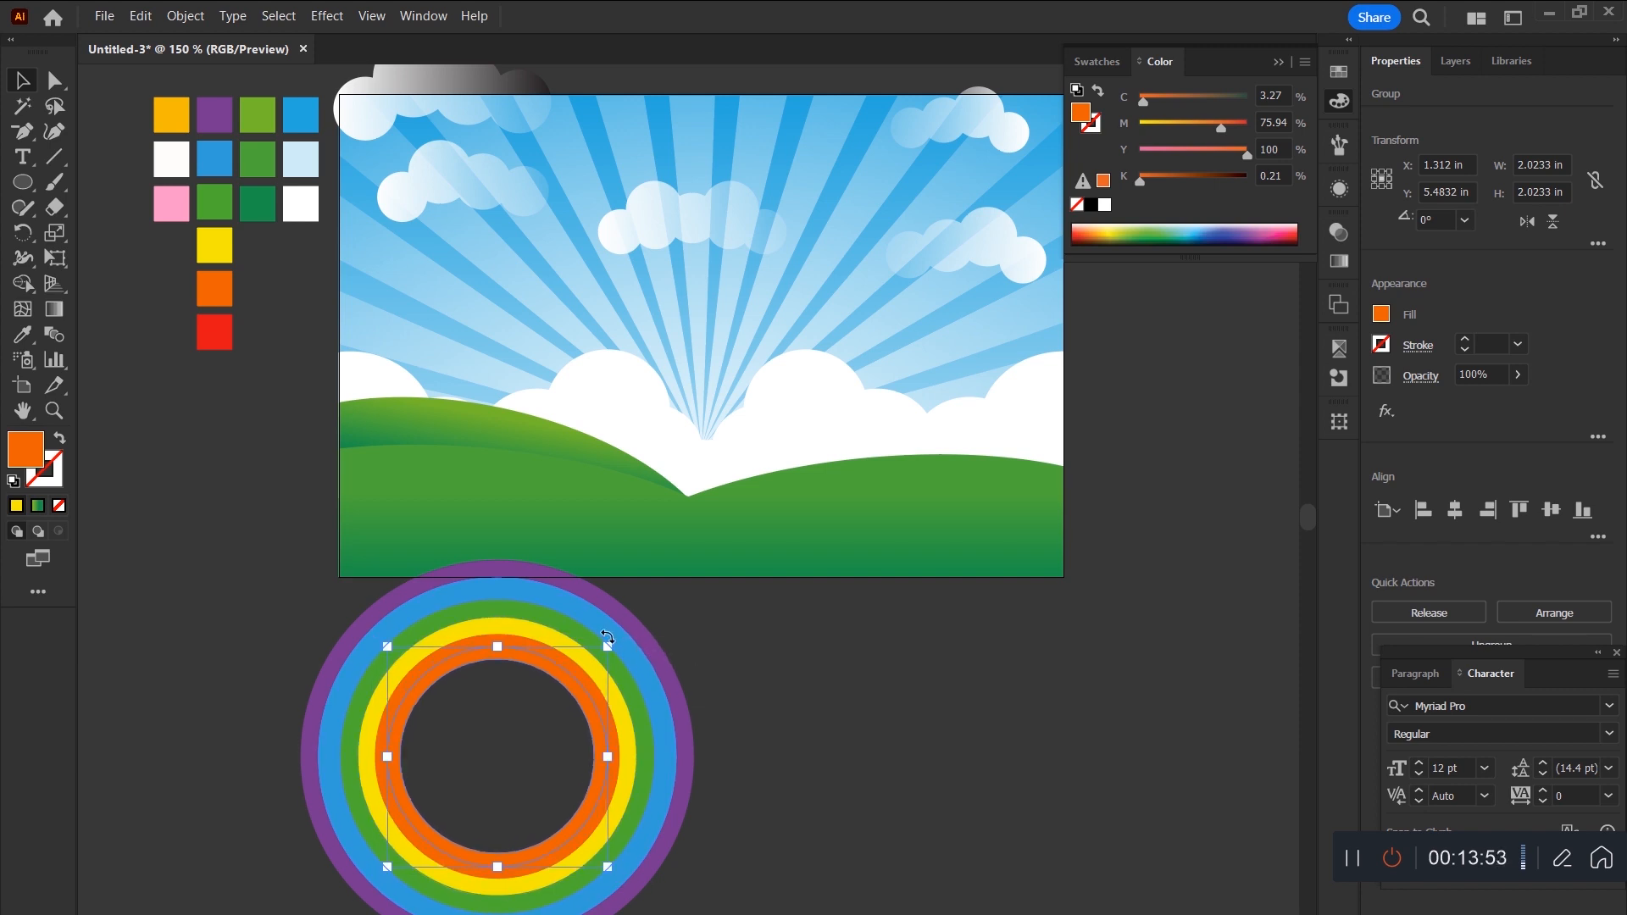
pyautogui.click(215, 332)
pyautogui.click(737, 752)
# Move all the rings together onto the left half of the artboard and scale them to about 2.93 × 2.88 in.
pyautogui.moveTo(762, 717); pyautogui.dragTo(674, 399)
pyautogui.moveTo(765, 227); pyautogui.dragTo(728, 265)
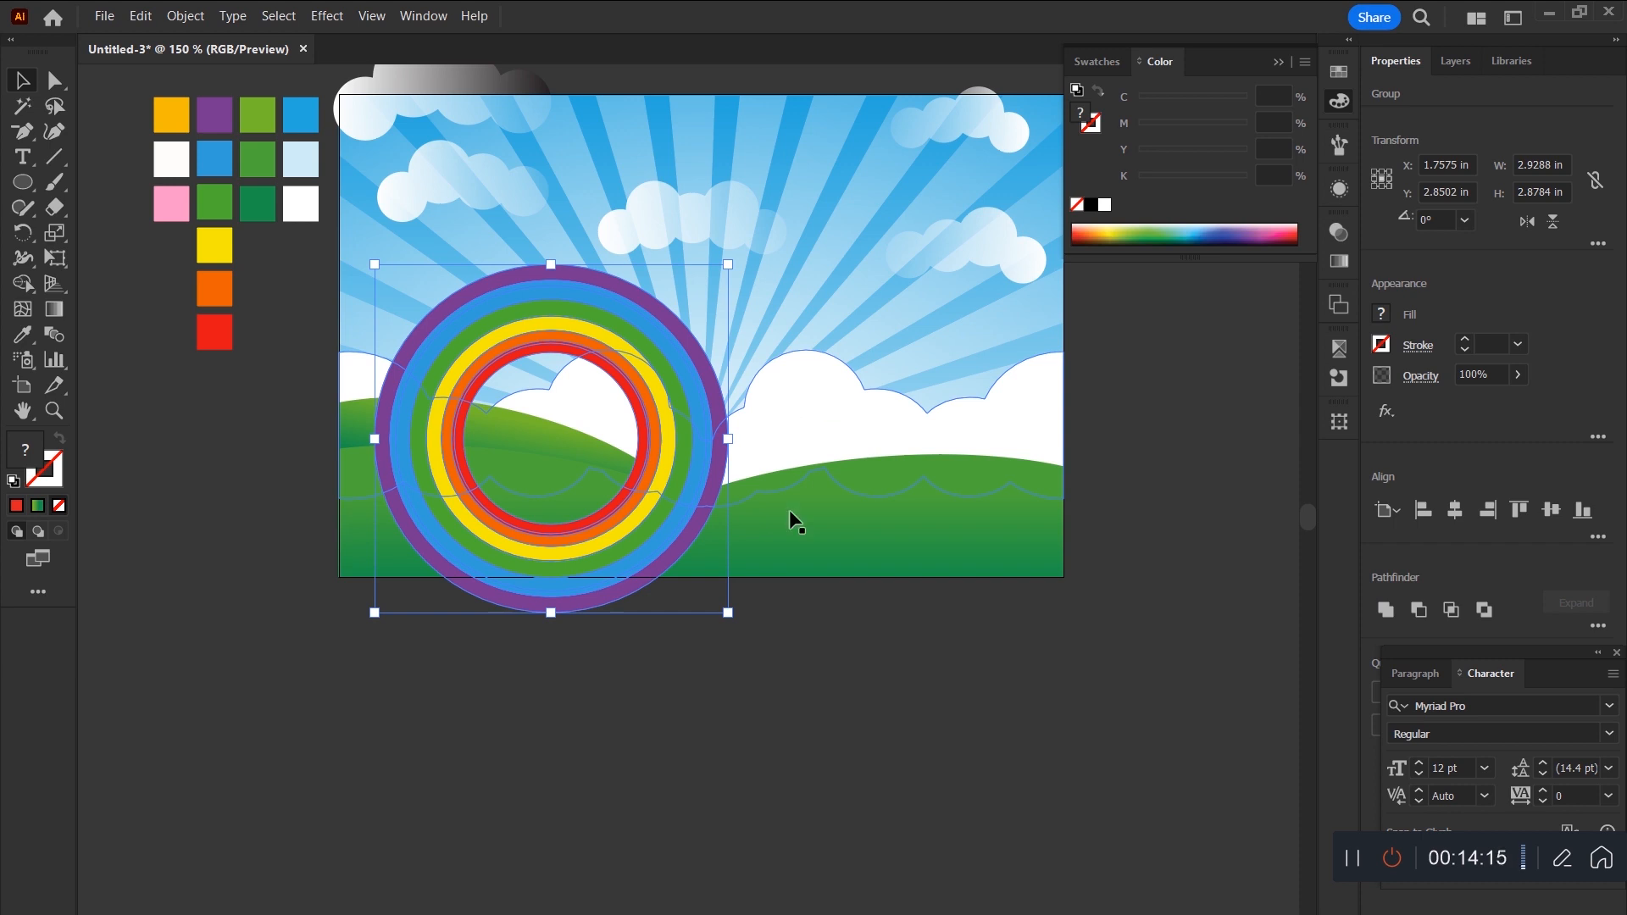
pyautogui.click(675, 592)
pyautogui.click(608, 531)
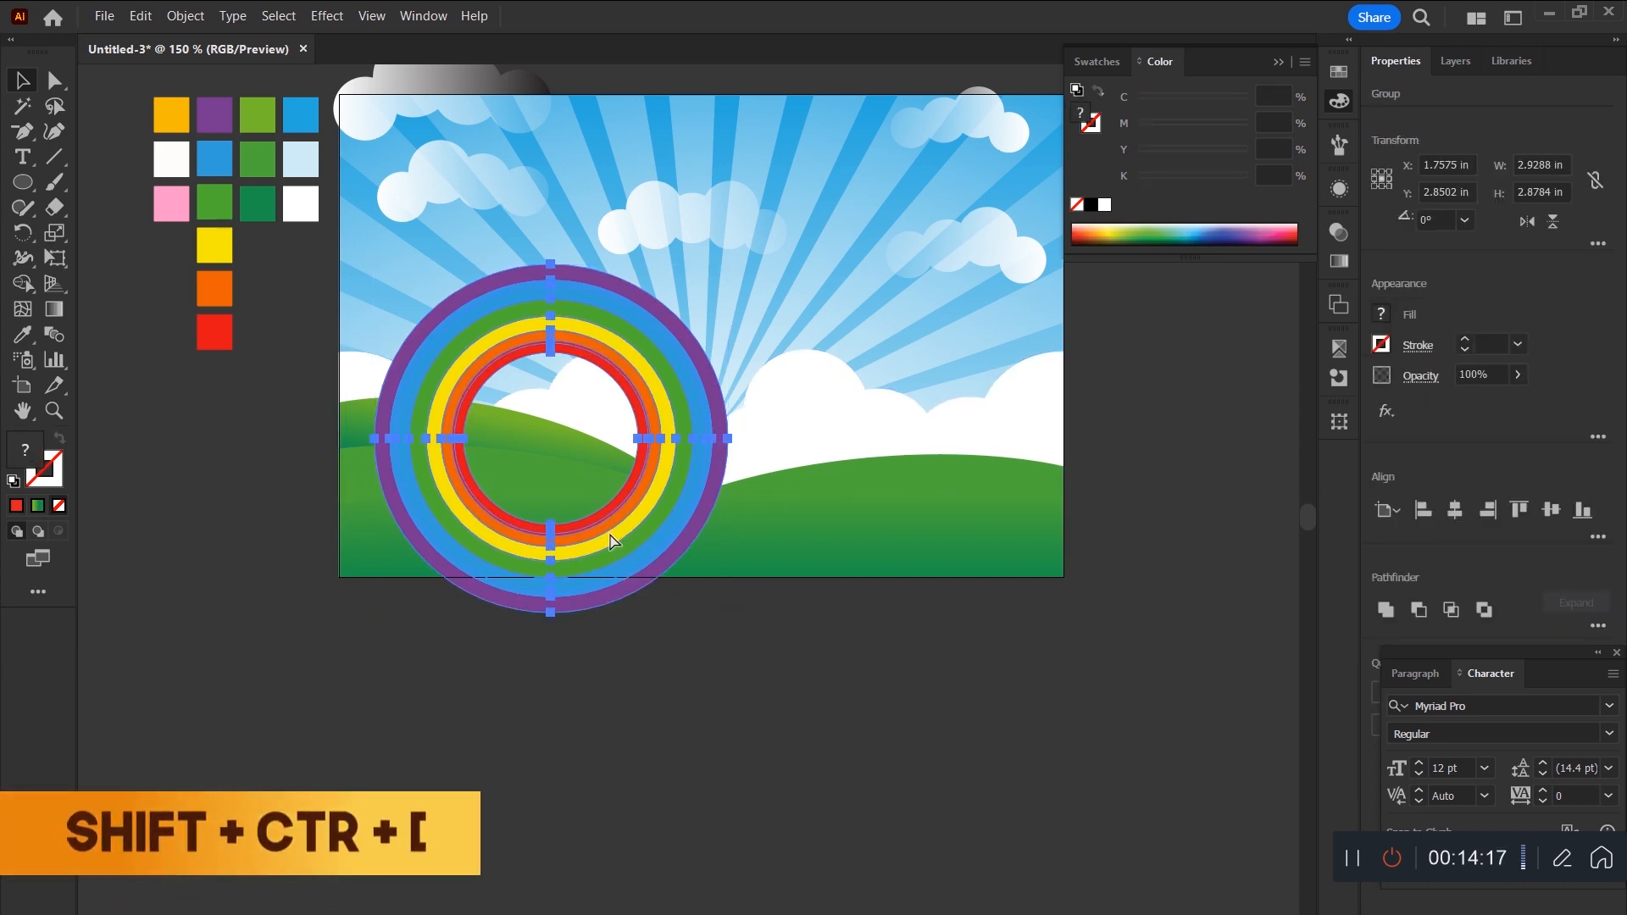
# Send the rainbow rings to the back and raise them until they sit above the sunrays but behind the cloud bank and hills.
pyautogui.hotkey('ctrl', 'shift', '[')
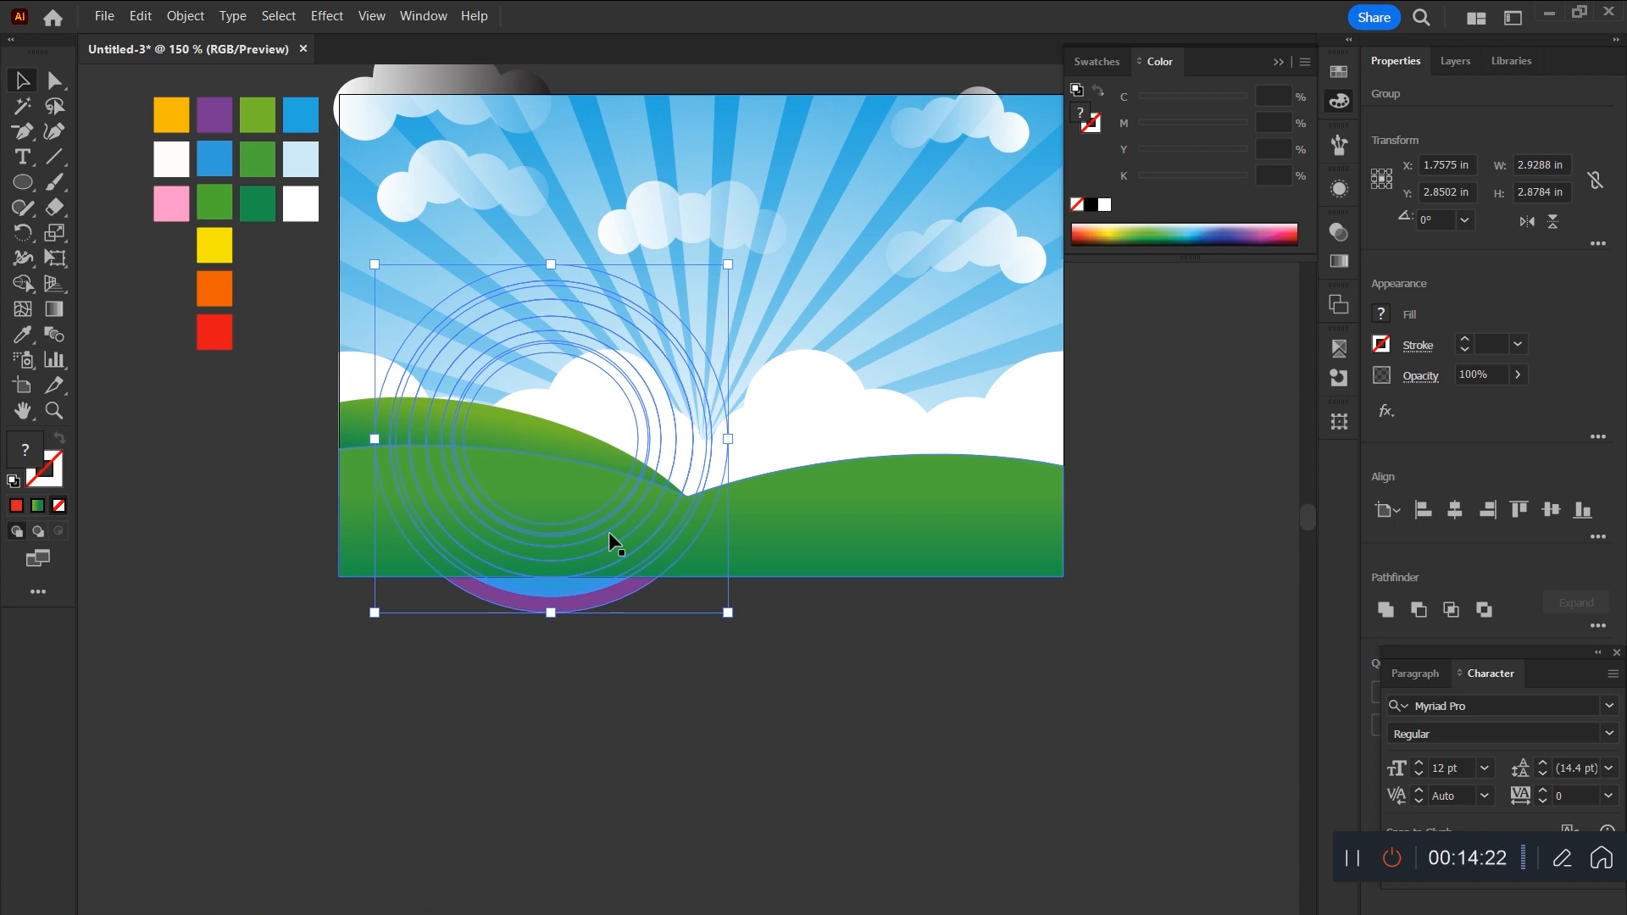
pyautogui.hotkey('ctrl', ']')
pyautogui.hotkey('ctrl', ']')
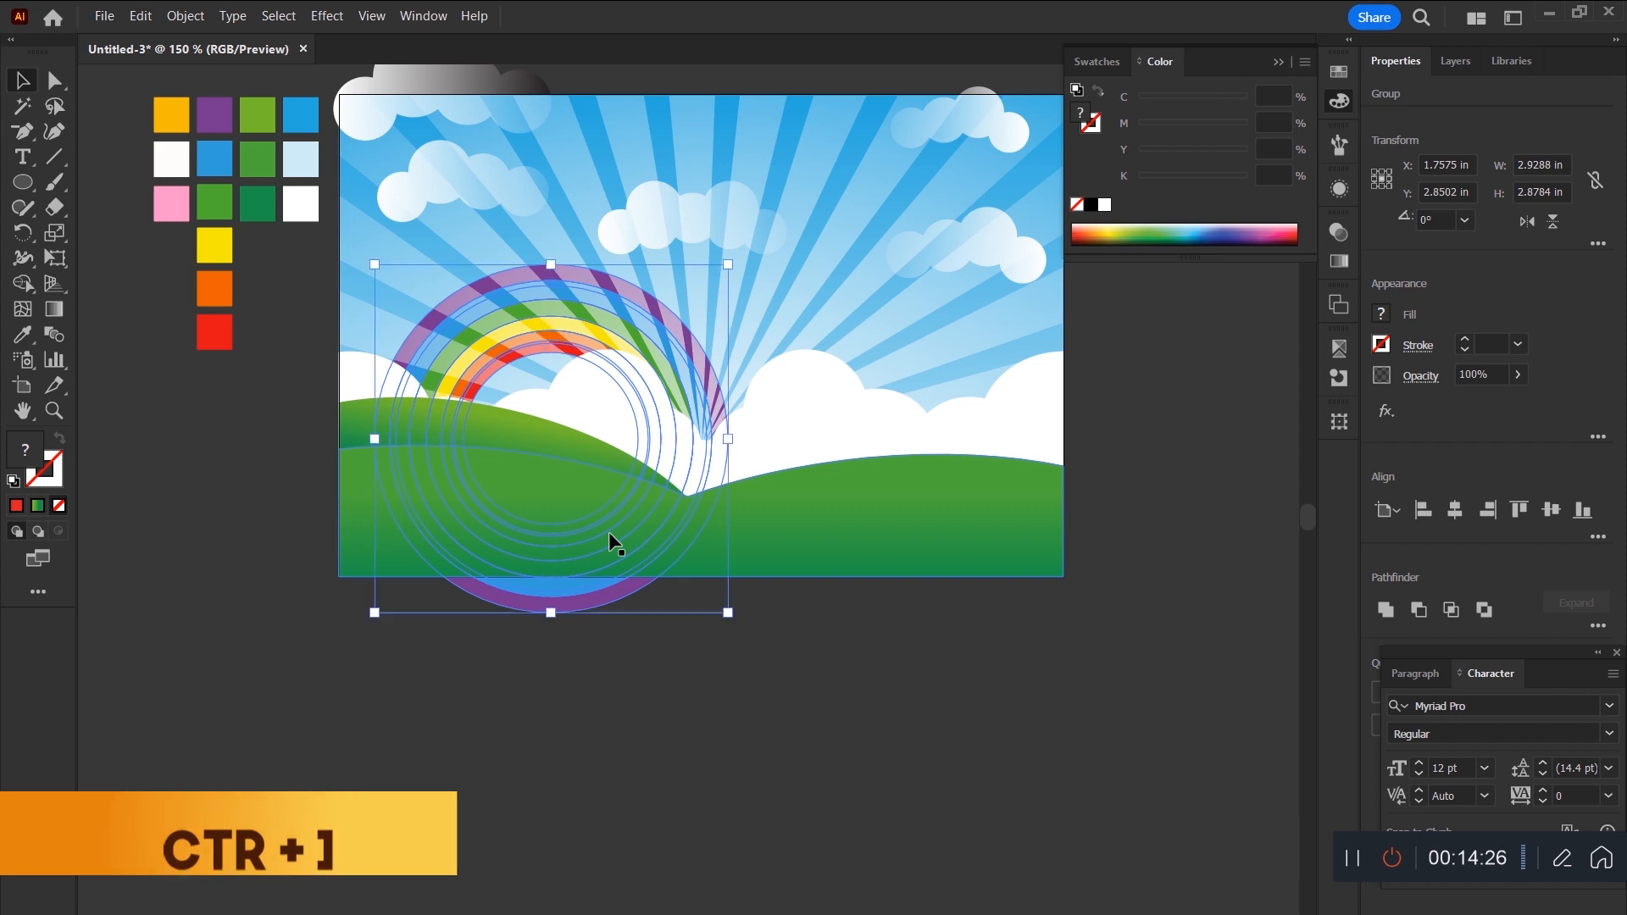
pyautogui.hotkey('ctrl', ']')
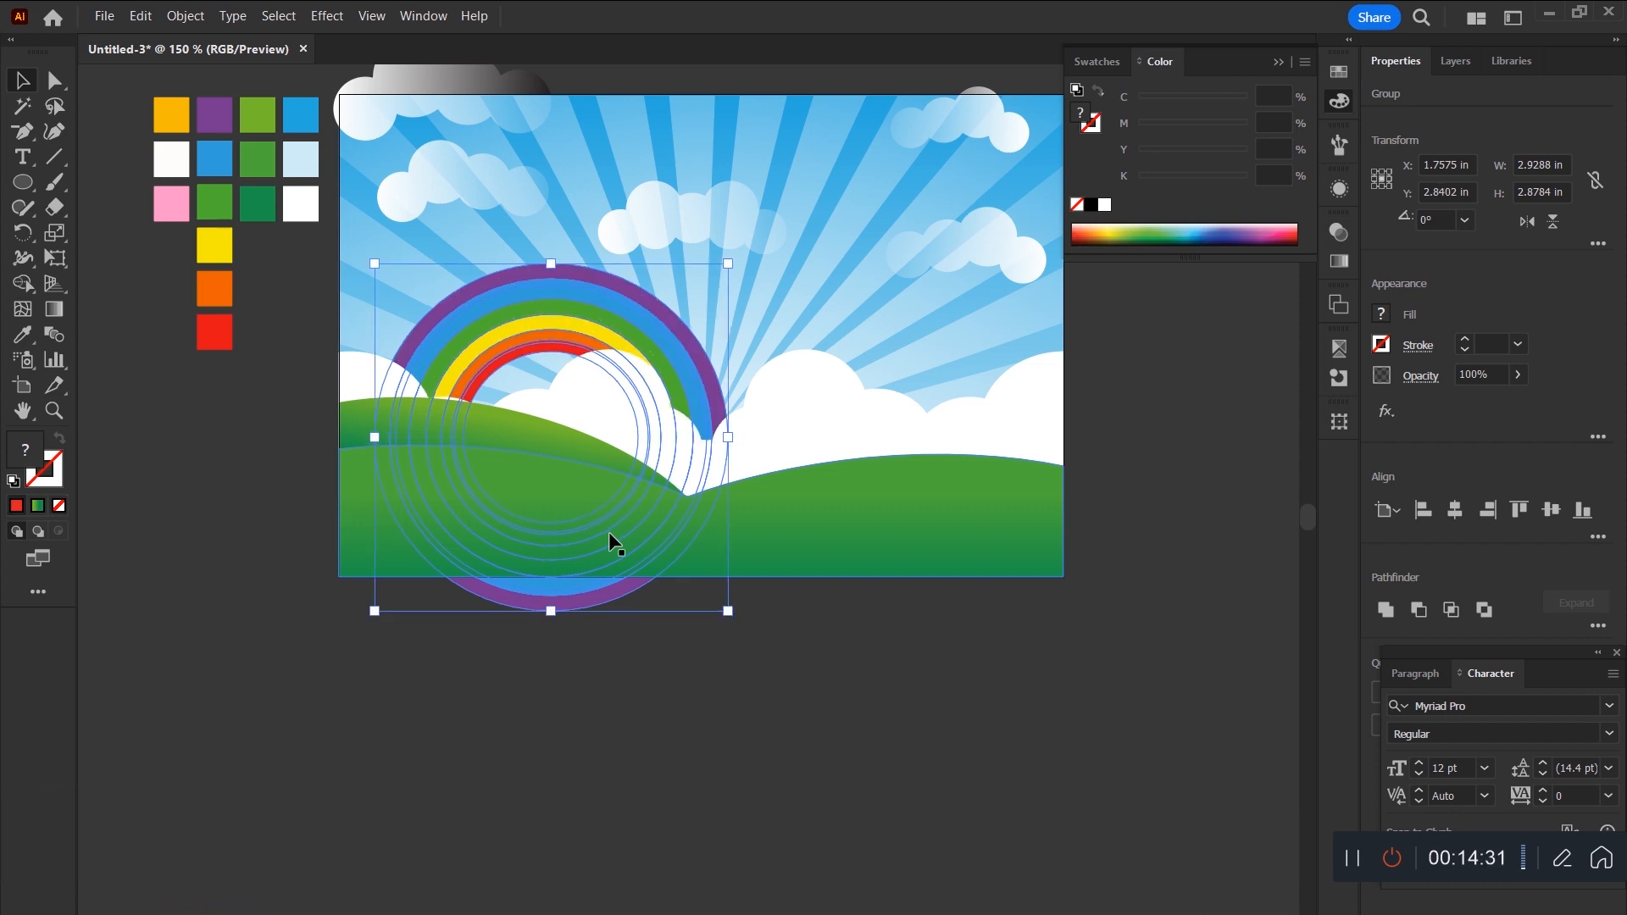
# Nudge the rainbow up and slightly right so its lower half is hidden behind the hills.
pyautogui.press('Up')
pyautogui.press('Up')
pyautogui.press('Up')
pyautogui.press('Up')
pyautogui.press('Up')
pyautogui.press('Up')
pyautogui.press('Up')
pyautogui.press('Up')
pyautogui.press('Up')
pyautogui.press('Up')
pyautogui.press('Up')
pyautogui.press('Up')
pyautogui.press('Up')
pyautogui.press('Up')
pyautogui.press('Up')
pyautogui.press('Up')
pyautogui.press('Up')
pyautogui.press('Up')
pyautogui.press('Up')
pyautogui.press('Up')
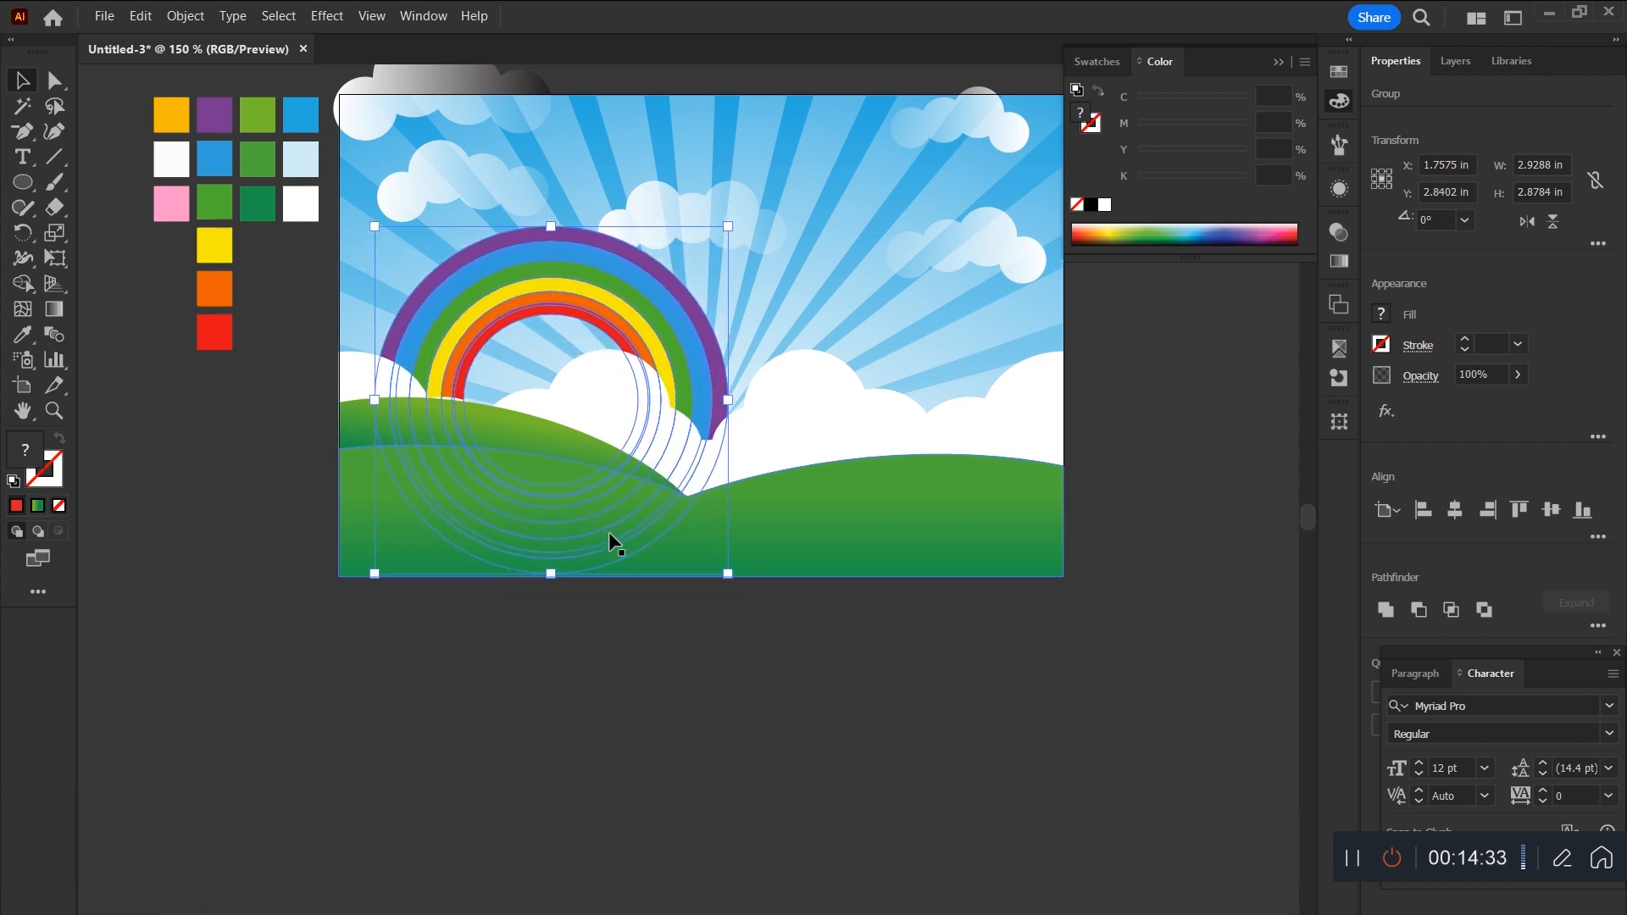
pyautogui.press('Up')
pyautogui.press('Up')
pyautogui.press('Up')
pyautogui.press('Up')
pyautogui.press('Up')
pyautogui.press('Up')
pyautogui.press('Left')
pyautogui.press('Left')
pyautogui.press('Left')
pyautogui.press('Left')
pyautogui.press('Left')
pyautogui.press('Left')
pyautogui.press('Left')
pyautogui.press('Left')
pyautogui.press('Up')
pyautogui.press('Up')
pyautogui.press('Up')
pyautogui.press('Up')
pyautogui.press('Up')
pyautogui.press('Up')
pyautogui.press('Right')
pyautogui.press('Right')
pyautogui.press('Right')
pyautogui.press('Right')
pyautogui.press('Right')
pyautogui.press('Right')
pyautogui.press('Right')
pyautogui.press('Right')
pyautogui.press('Right')
pyautogui.press('Right')
pyautogui.press('Right')
pyautogui.press('Right')
pyautogui.click(607, 740)
# Draw a white ellipse over the cloud bank's gap beneath the rainbow's left side and unite it with the cloud bank.
pyautogui.moveTo(532, 371); pyautogui.dragTo(549, 549)
pyautogui.click(638, 589)
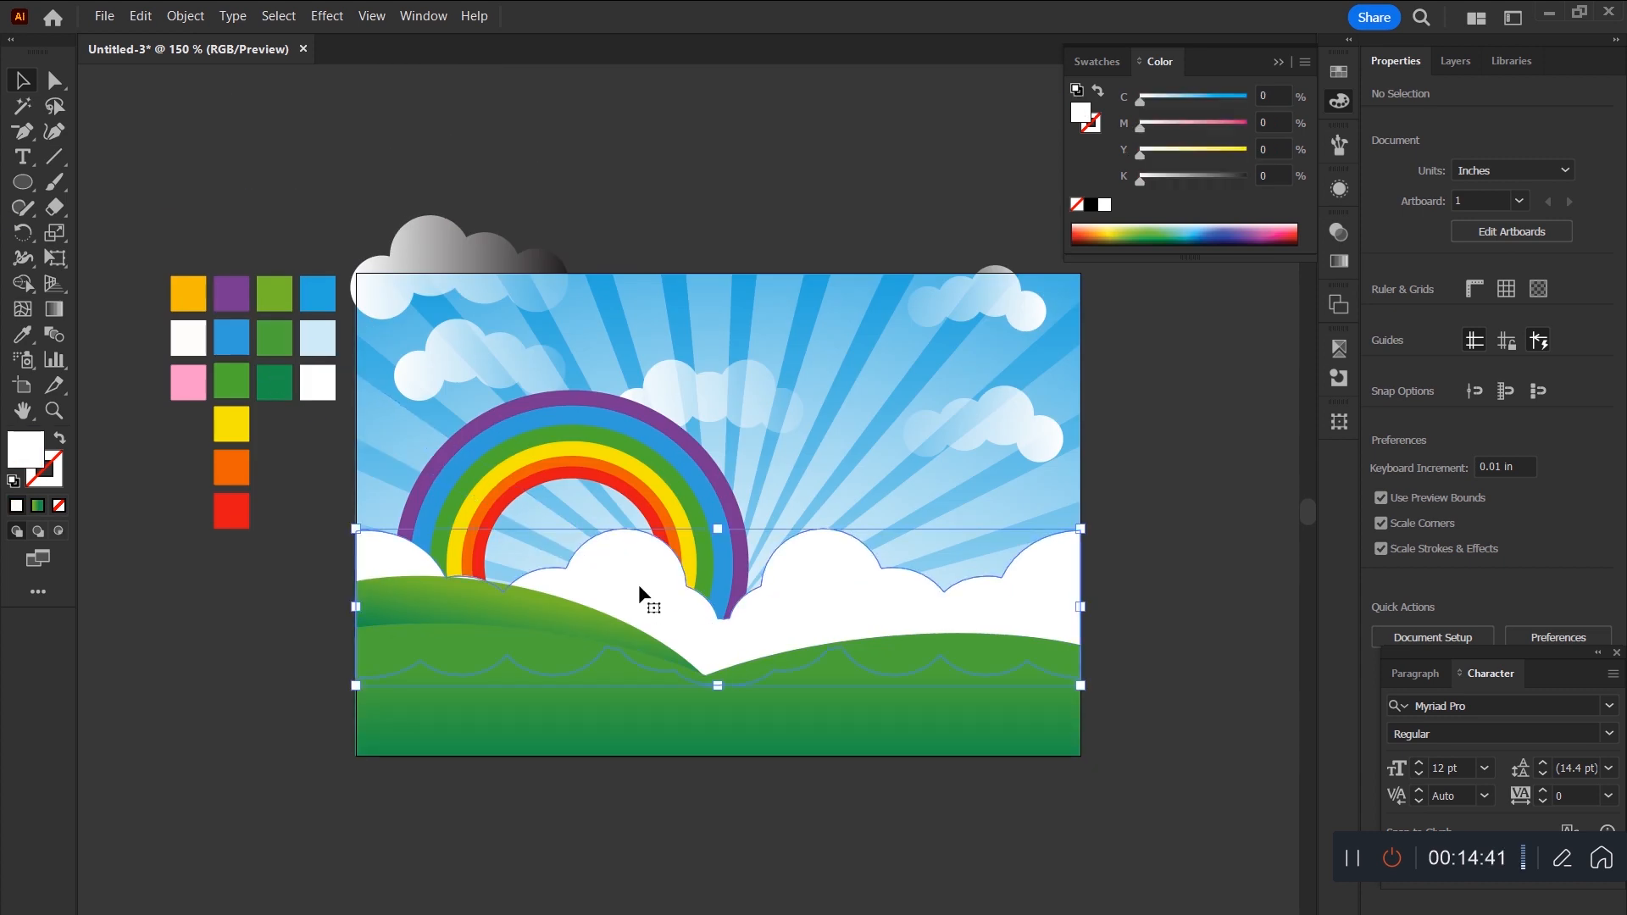
pyautogui.click(32, 182)
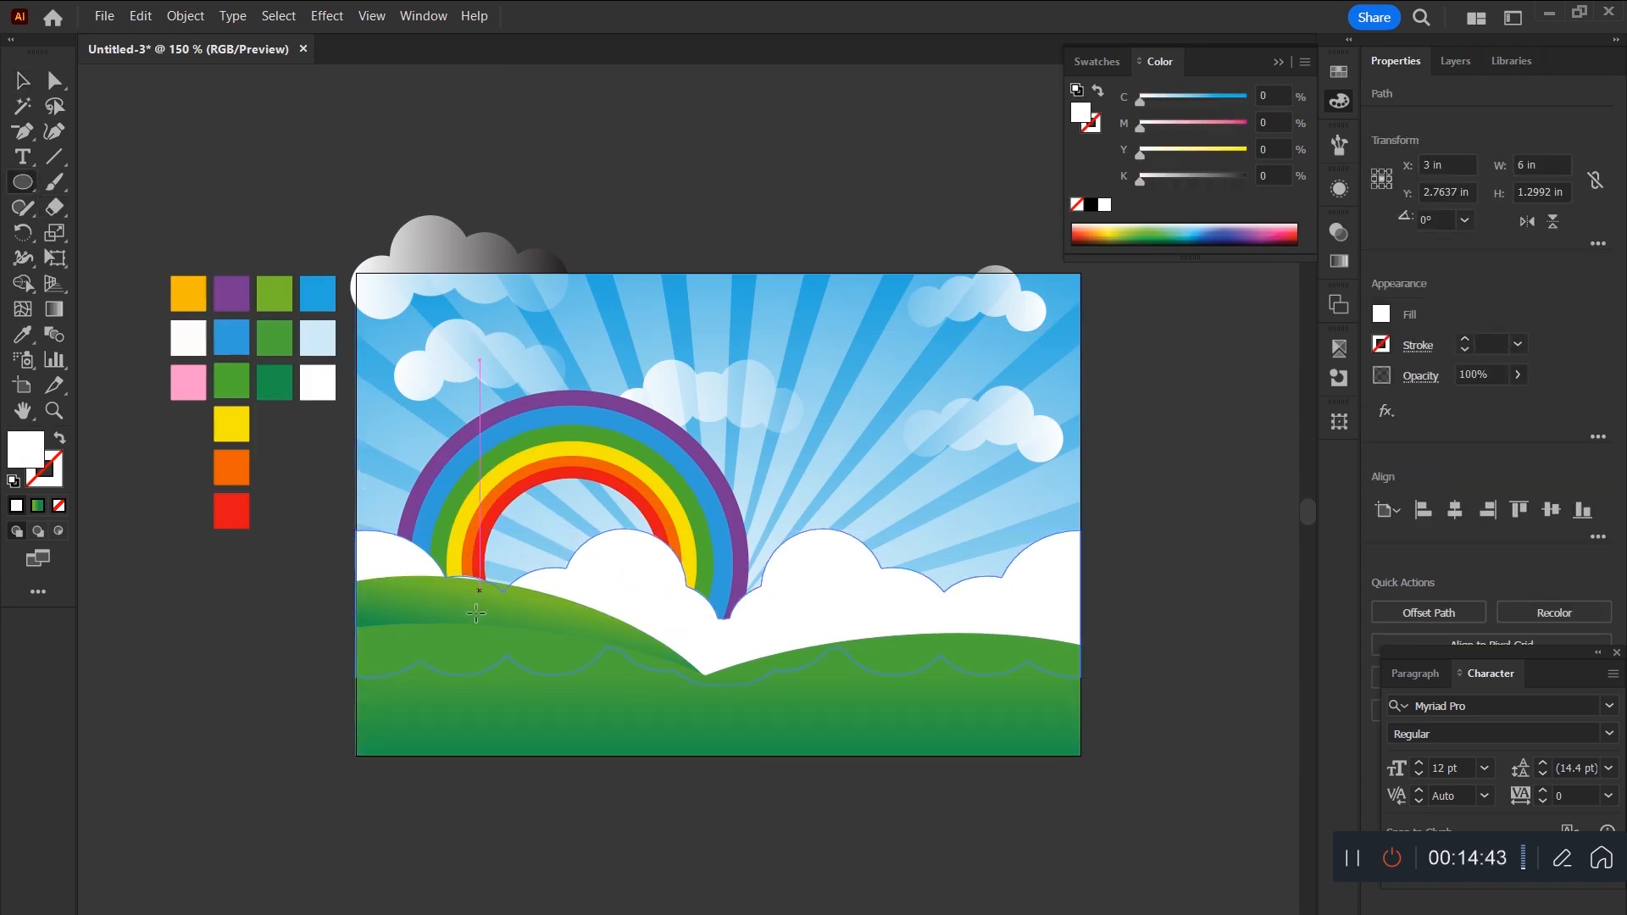
pyautogui.moveTo(413, 639); pyautogui.dragTo(547, 552)
pyautogui.press('v')
pyautogui.keyDown('shift'); pyautogui.click(734, 594); pyautogui.keyUp('shift')
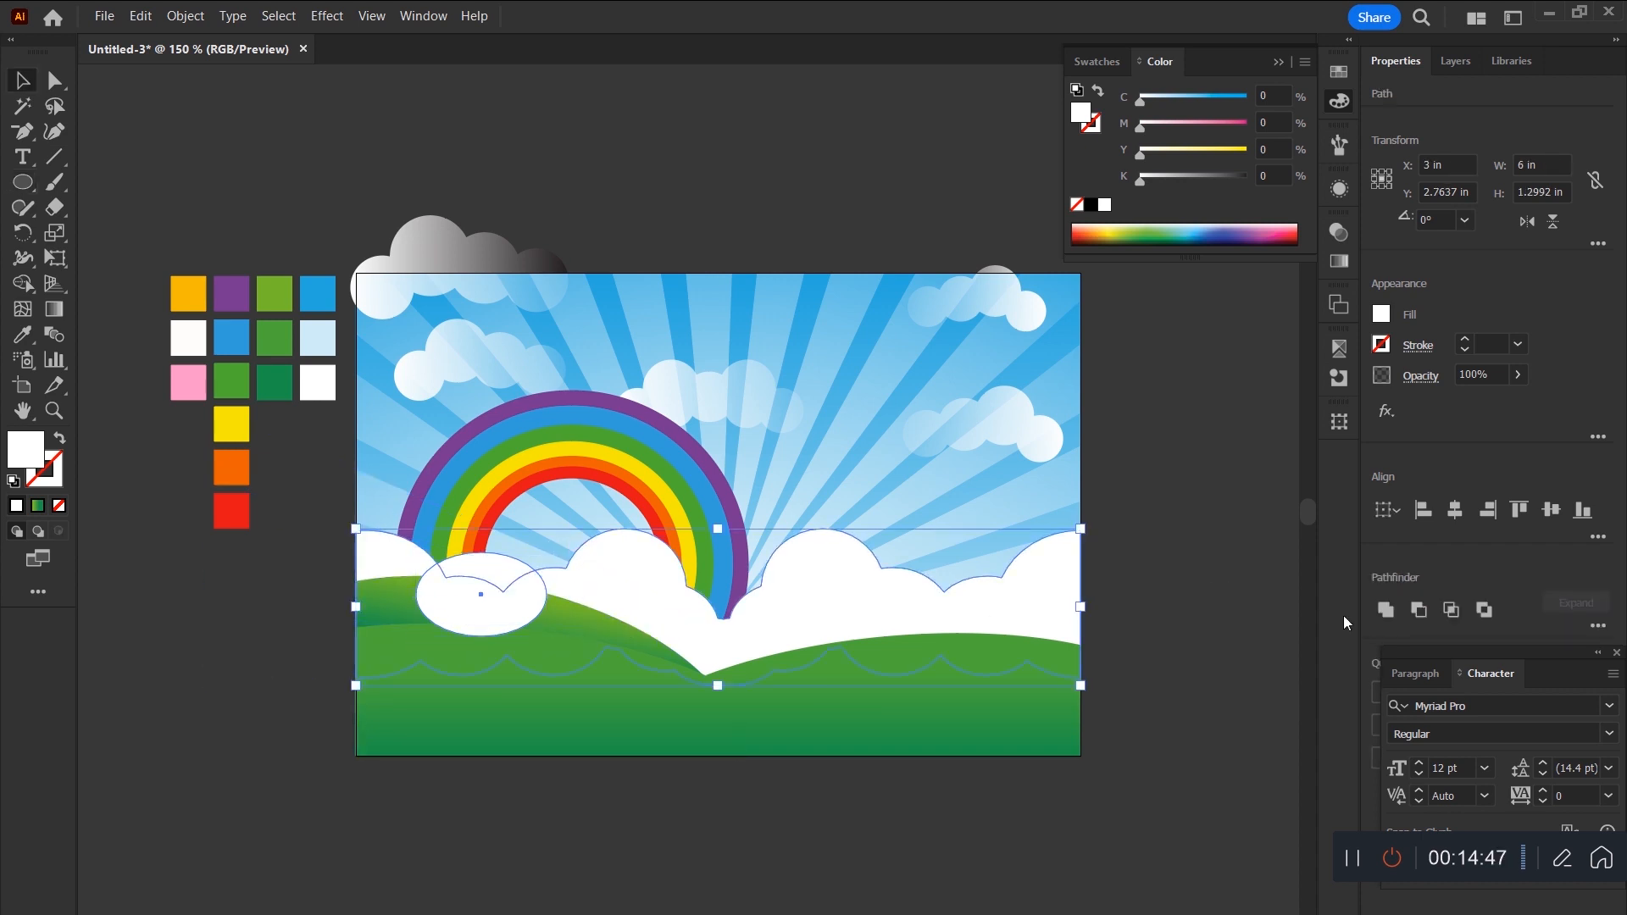
pyautogui.click(1386, 610)
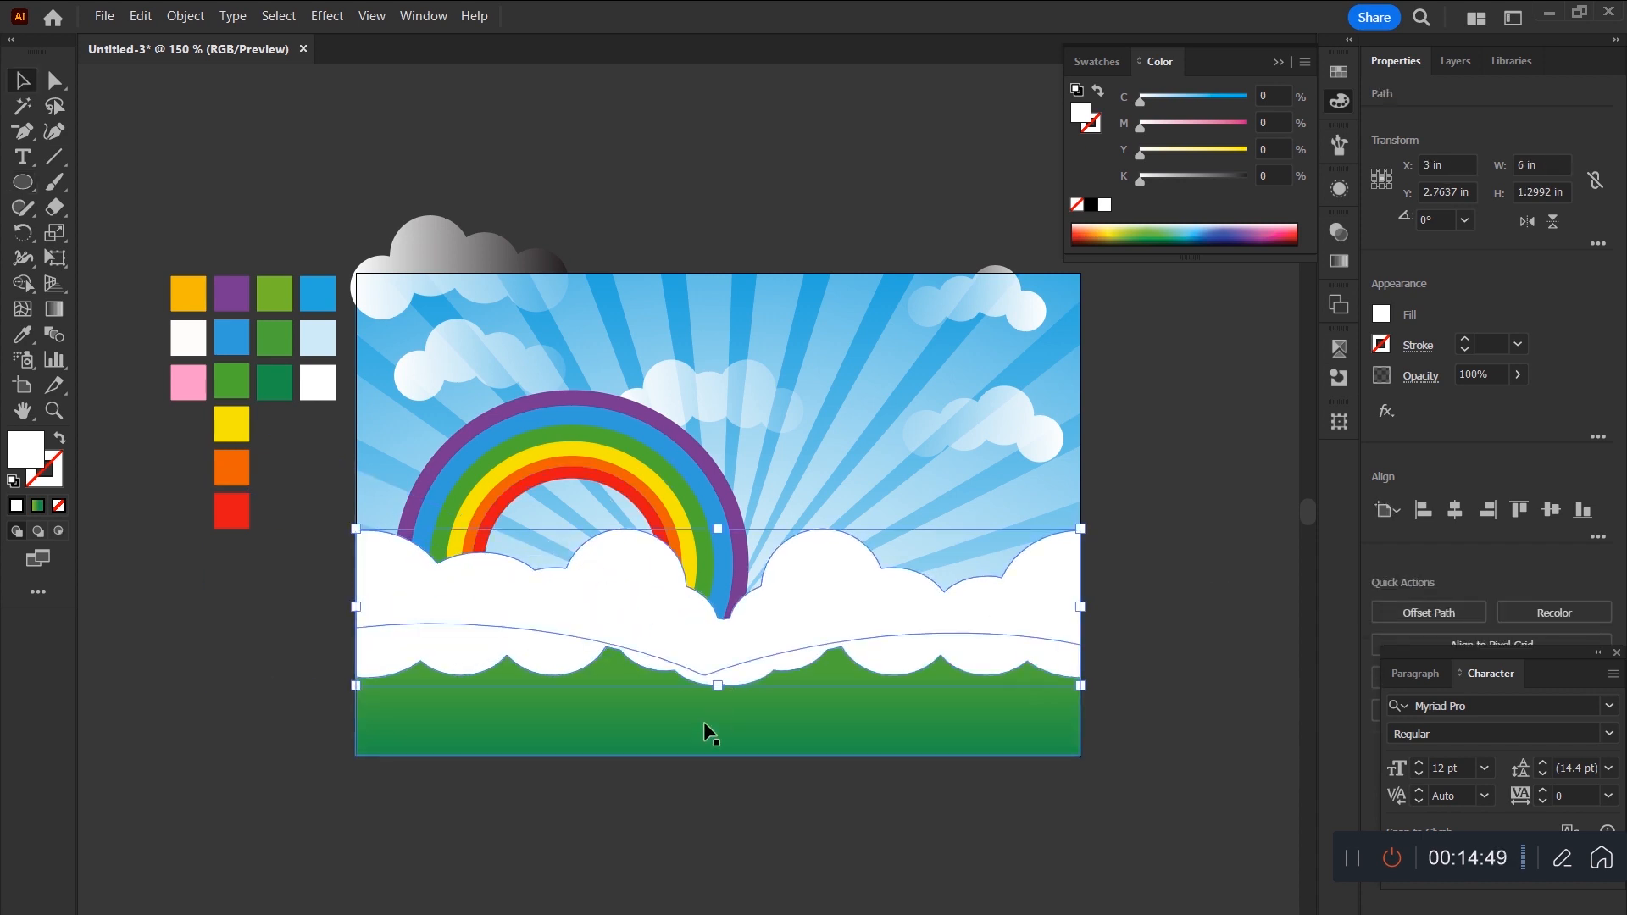
# Send the merged cloud bank backward behind the green hills and deselect it.
pyautogui.hotkey('ctrl', '[')
pyautogui.hotkey('ctrl', '[')
pyautogui.hotkey('ctrl', 'shift', 'a')
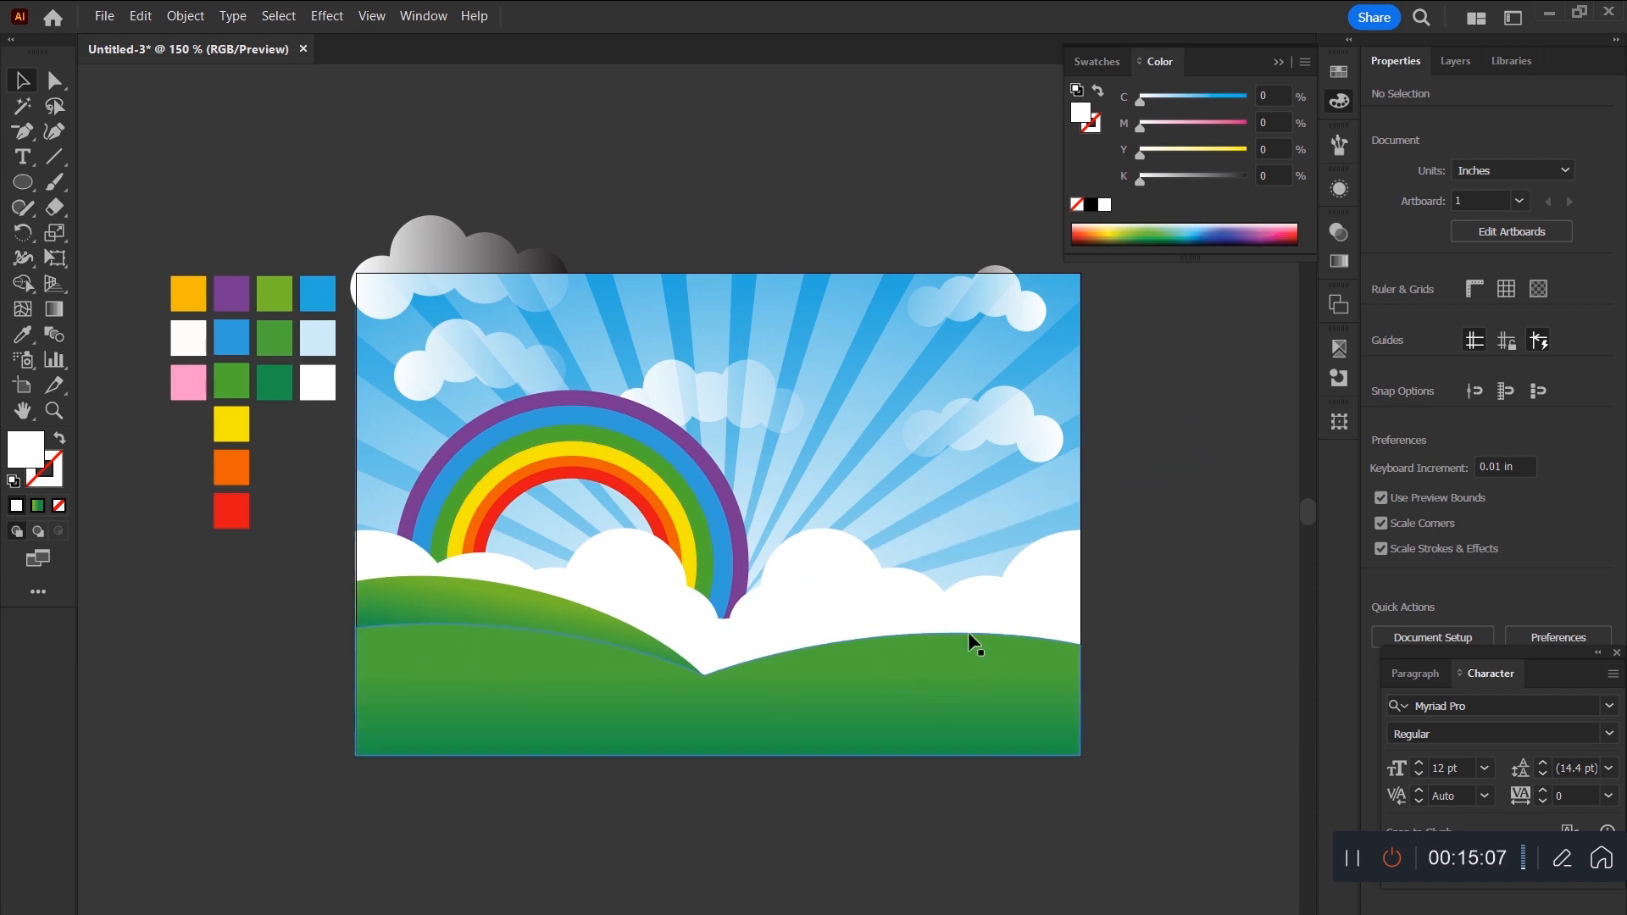
# Draw a white circle about 0.64 in wide on the empty canvas below the artboard.
pyautogui.click(23, 181)
pyautogui.moveTo(845, 467); pyautogui.dragTo(872, 688)
pyautogui.press('v')
pyautogui.moveTo(864, 791); pyautogui.dragTo(865, 795)
pyautogui.moveTo(930, 822); pyautogui.dragTo(848, 618)
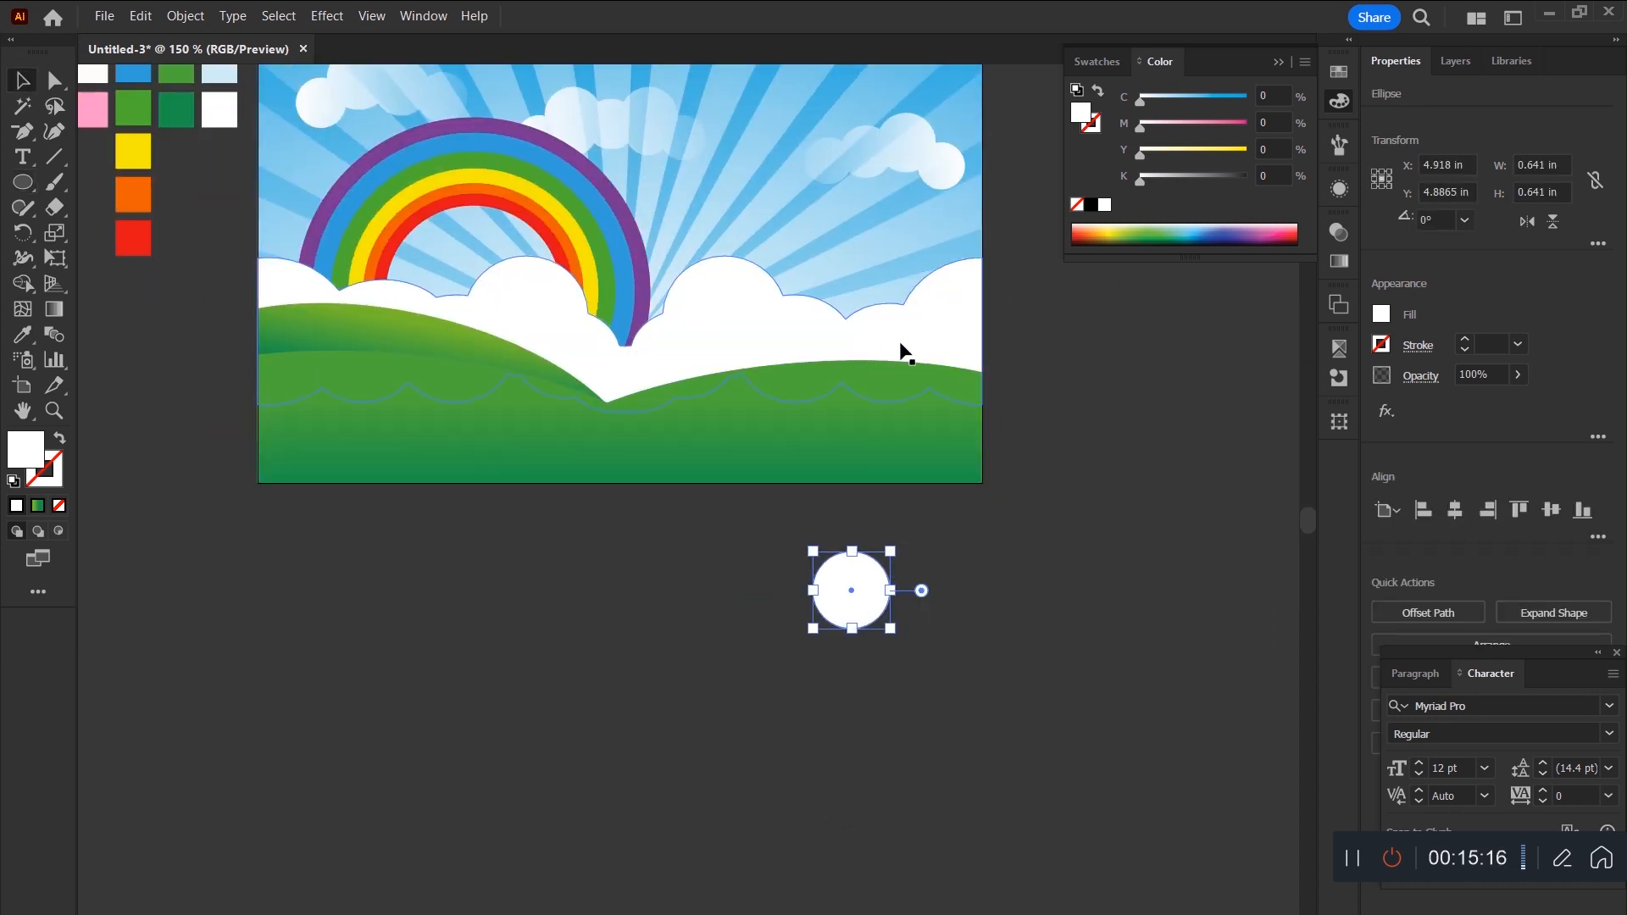
# Stack three widening rows of two overlapping circle copies below it, enlarging the lower pairs to about 0.81 and 0.91 in.
pyautogui.moveTo(859, 617); pyautogui.dragTo(834, 657)
pyautogui.keyDown('shift'); pyautogui.click(886, 659); pyautogui.keyUp('shift')
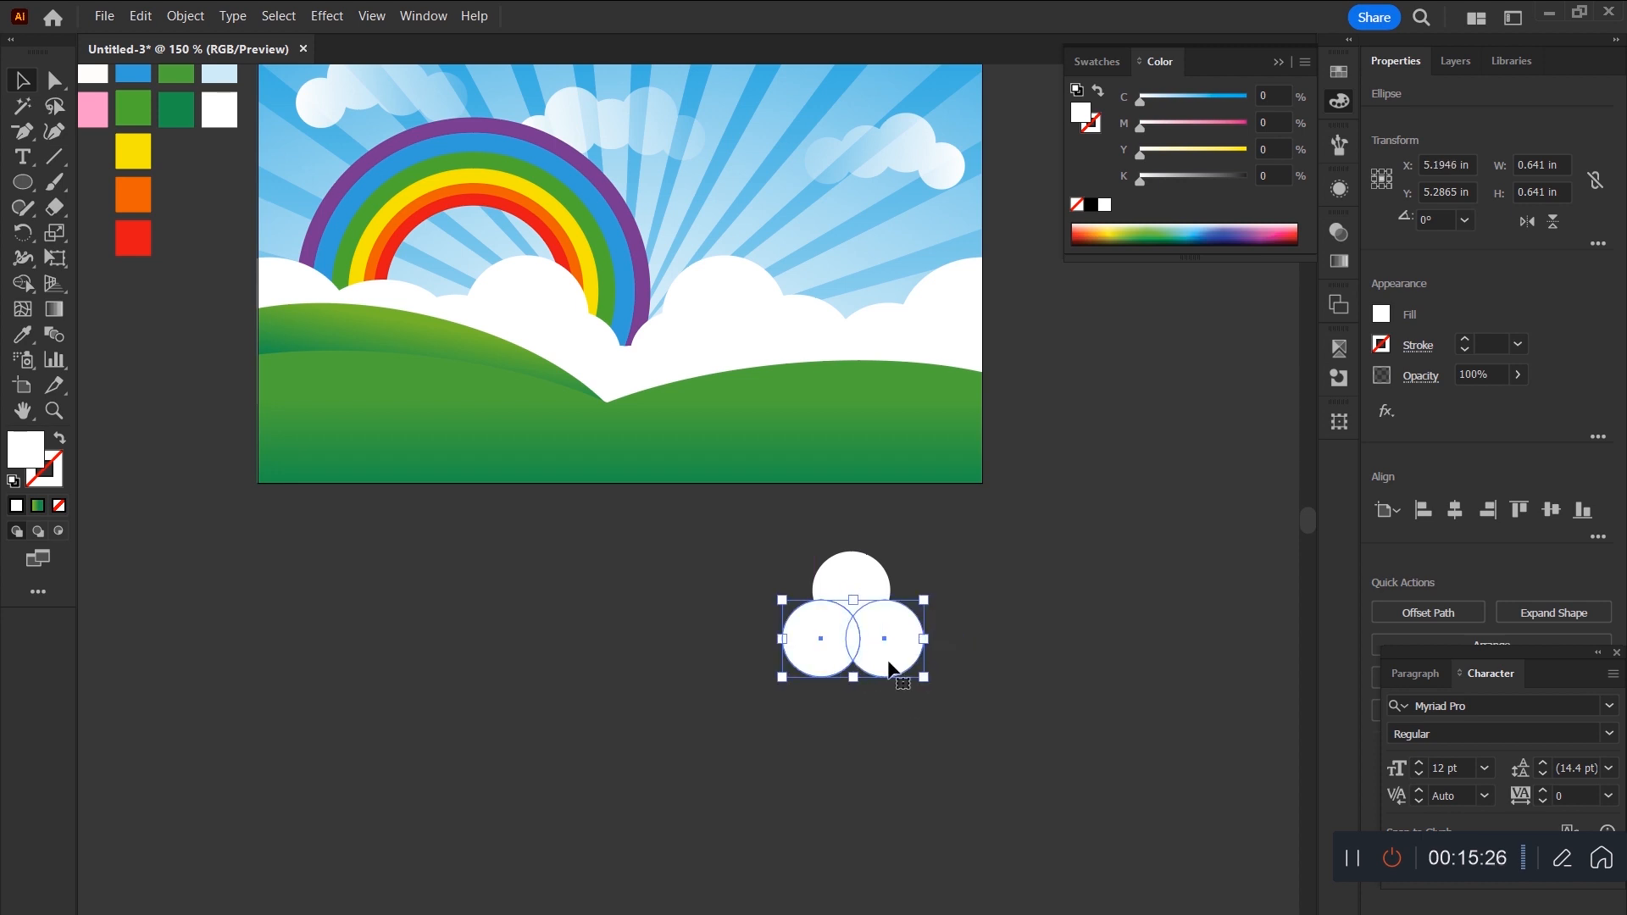
pyautogui.moveTo(888, 654); pyautogui.dragTo(893, 699)
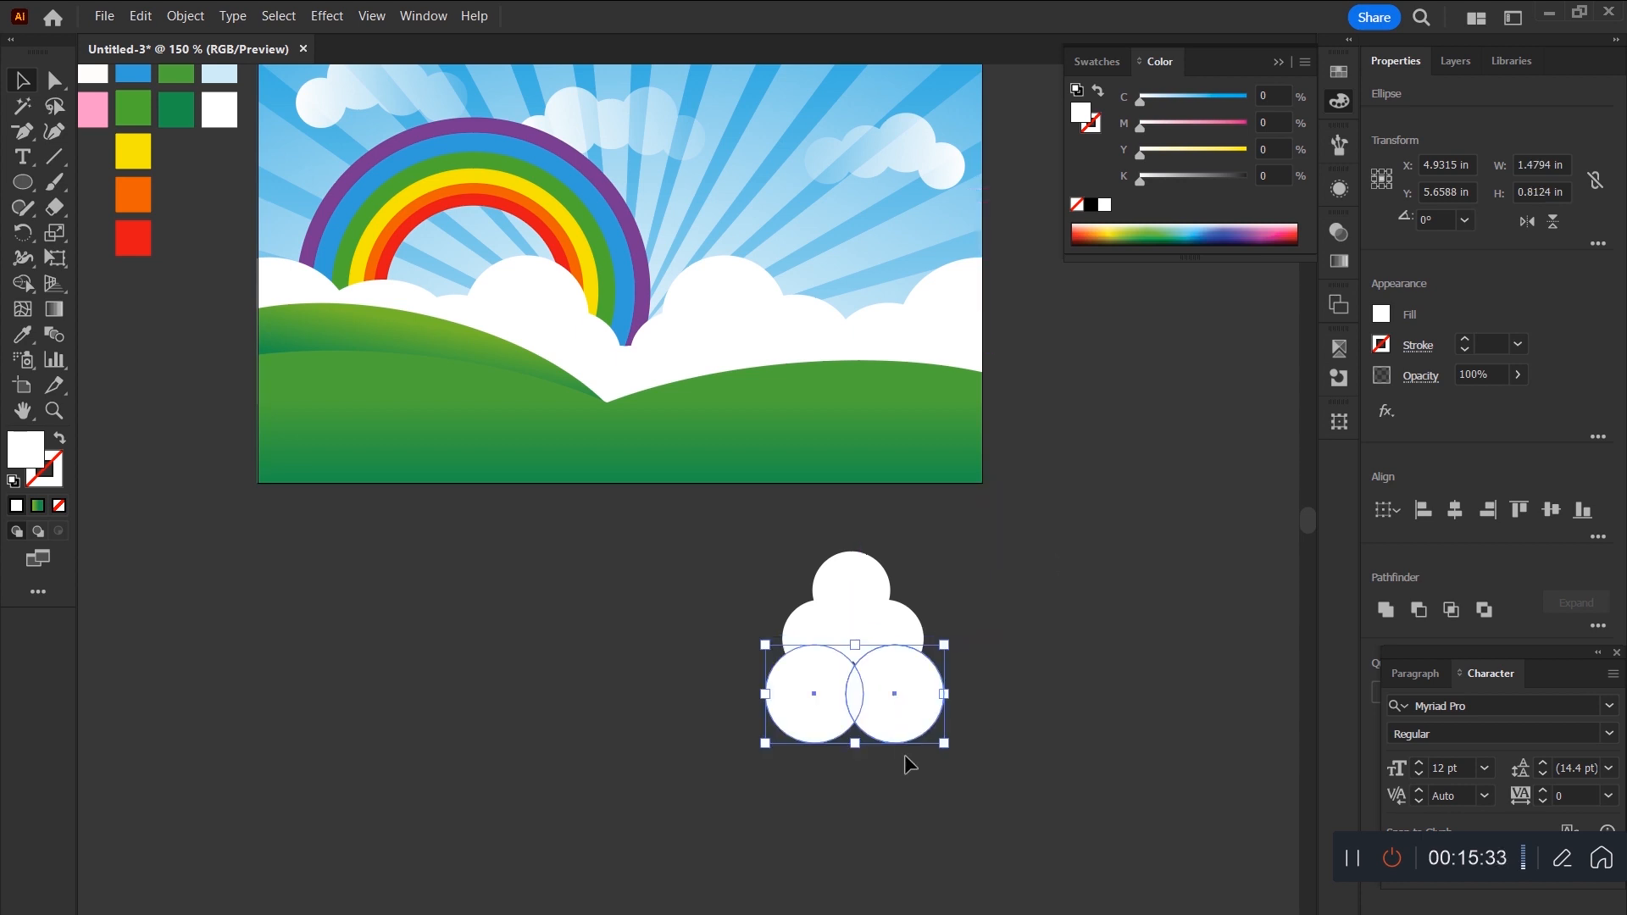
pyautogui.moveTo(898, 713); pyautogui.dragTo(955, 798)
pyautogui.moveTo(932, 761); pyautogui.dragTo(932, 765)
pyautogui.click(1021, 761)
pyautogui.click(933, 770)
# Draw a white rectangle with fully rounded corners beneath the circles, as wide as the lowest row, to form the treetop's base.
pyautogui.moveTo(23, 186); pyautogui.dragTo(127, 181)
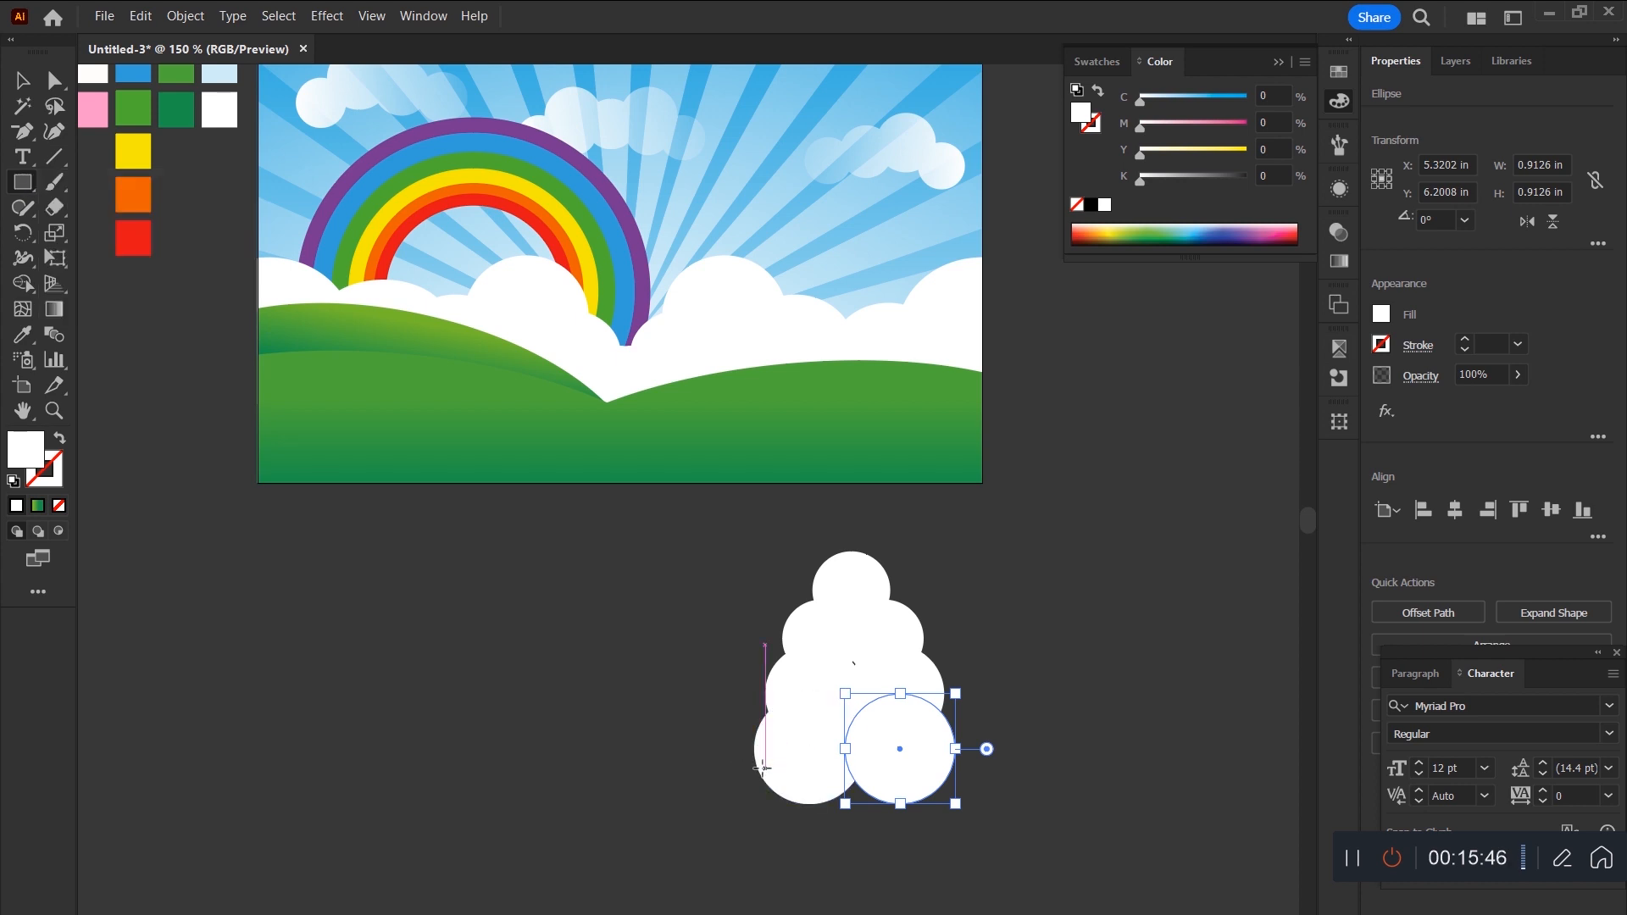
pyautogui.moveTo(765, 782); pyautogui.dragTo(944, 858)
pyautogui.moveTo(932, 793); pyautogui.dragTo(754, 819)
pyautogui.press('v')
pyautogui.click(1055, 794)
# Unite all the circles and the rounded base into one treetop shape and shift it slightly up and left.
pyautogui.moveTo(1025, 831); pyautogui.dragTo(1015, 670)
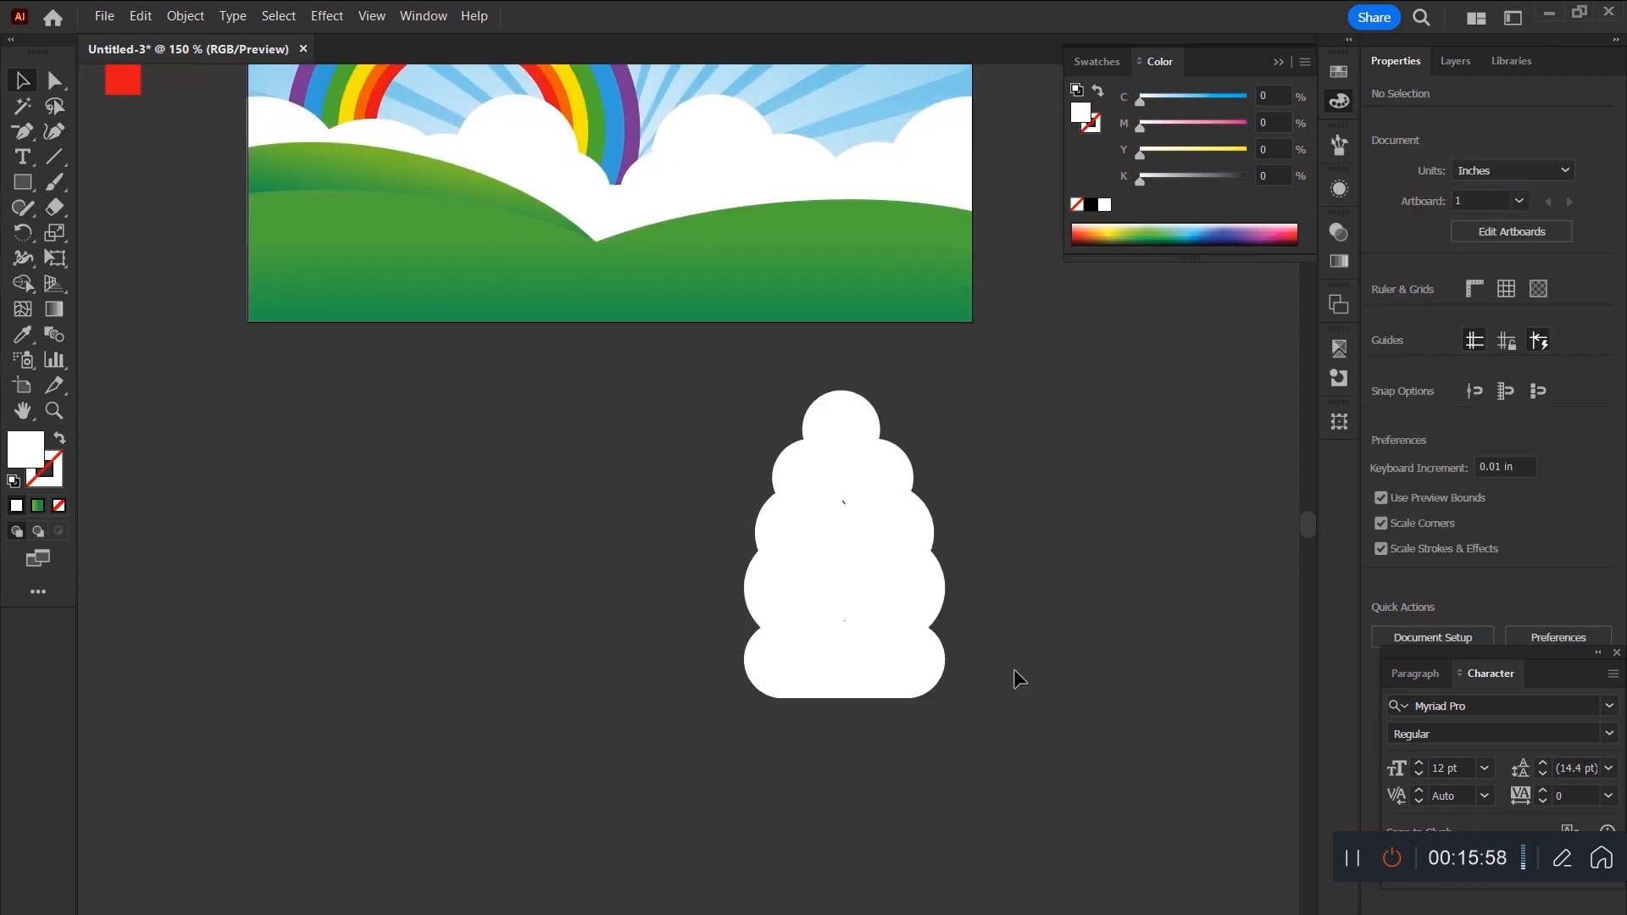
pyautogui.moveTo(988, 378); pyautogui.dragTo(689, 720)
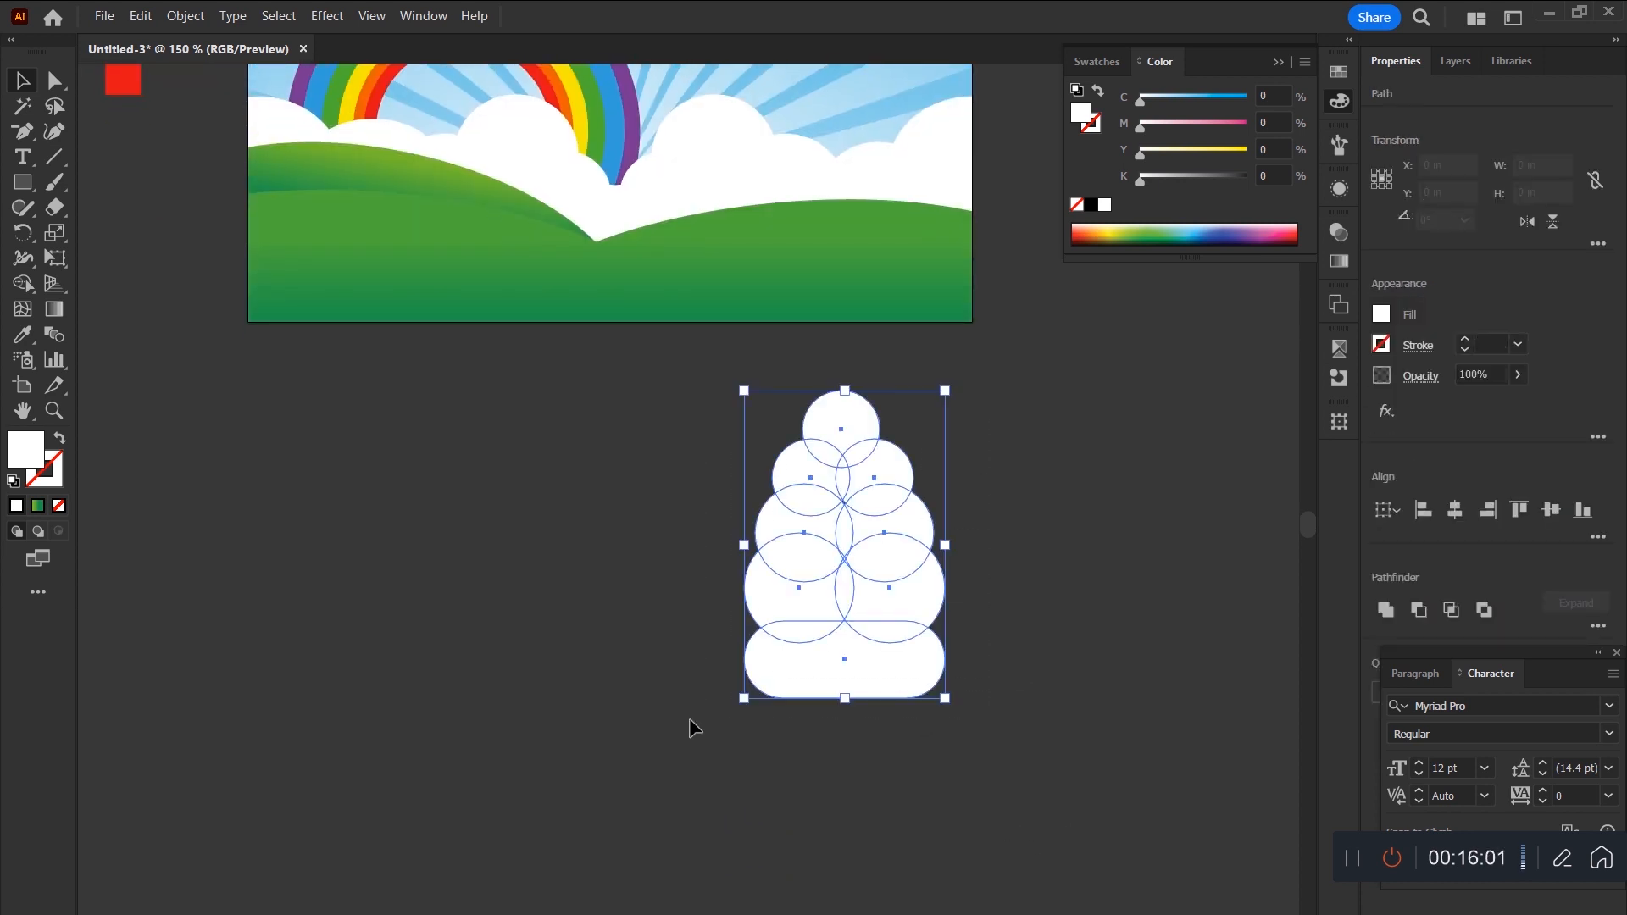
pyautogui.click(1386, 609)
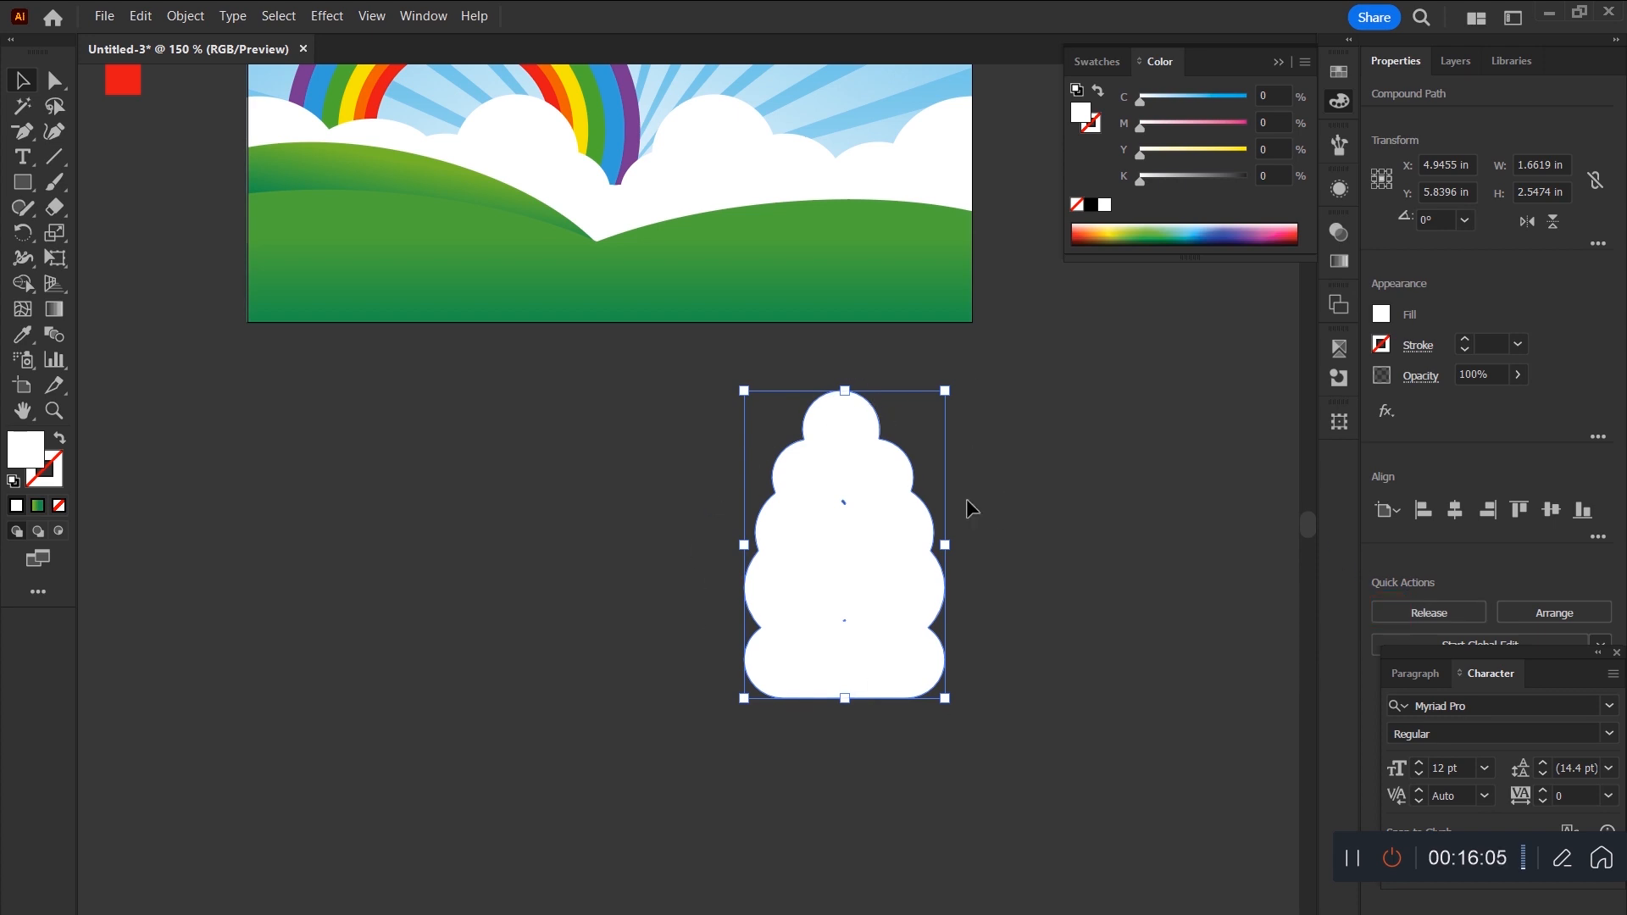
pyautogui.moveTo(899, 516); pyautogui.dragTo(876, 490)
pyautogui.hotkey('ctrl', 'shift', 'a')
# Draw a vertical trunk line about 2.2 in long from inside the treetop downward and give it an 8 pt stroke.
pyautogui.press('\\')
pyautogui.moveTo(826, 597); pyautogui.dragTo(826, 861)
pyautogui.write('v')
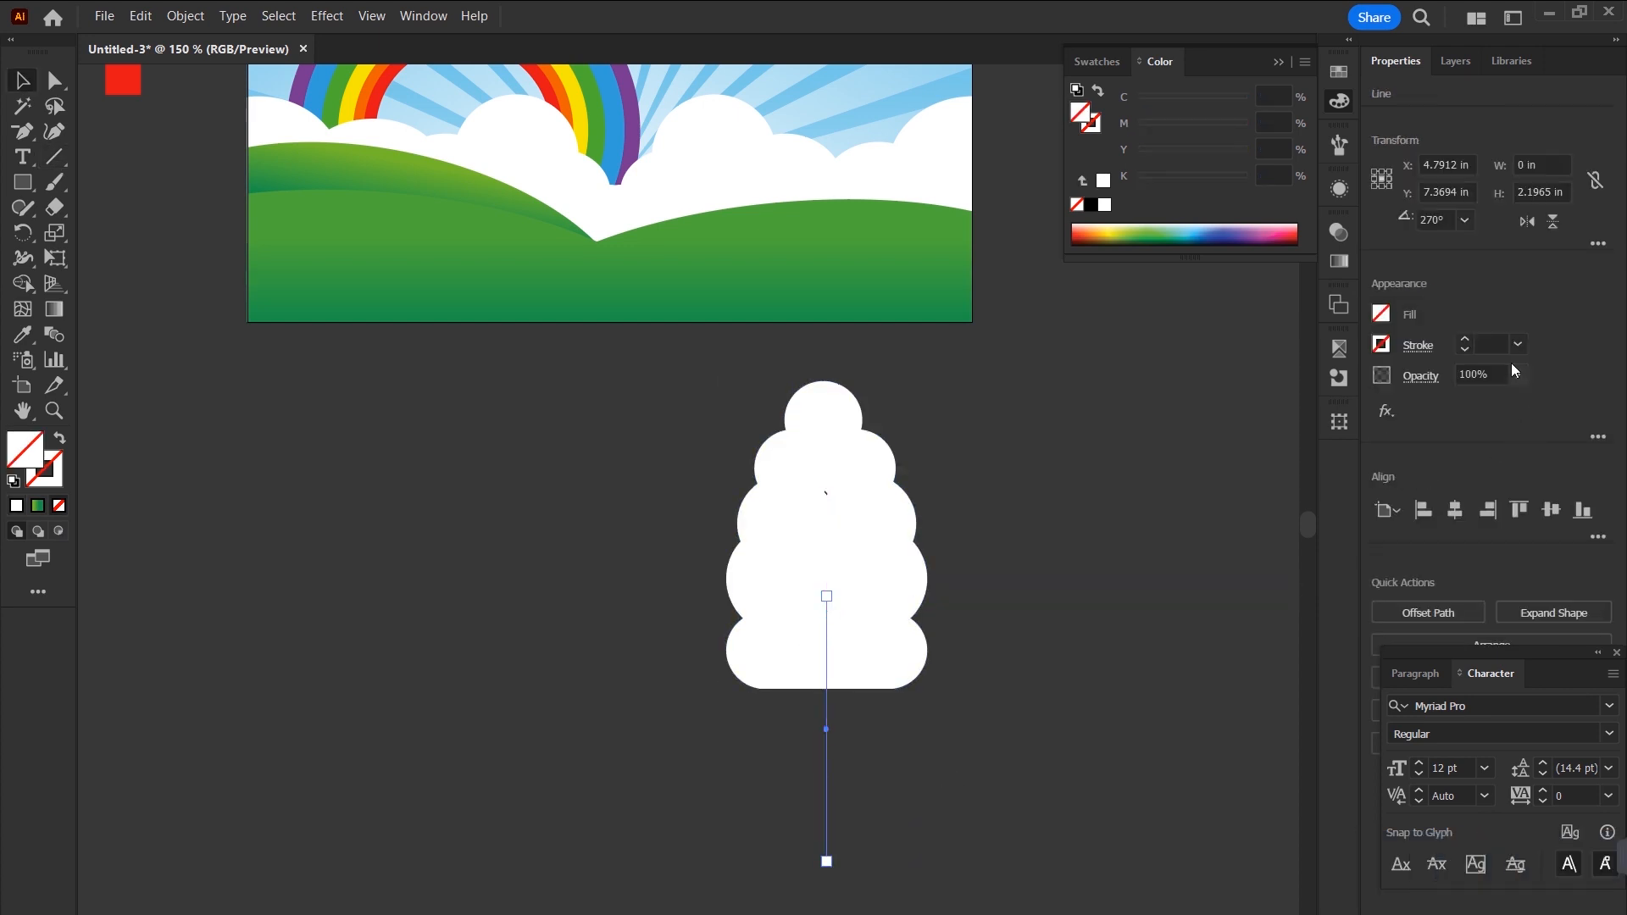
pyautogui.write('8')
pyautogui.press('Return')
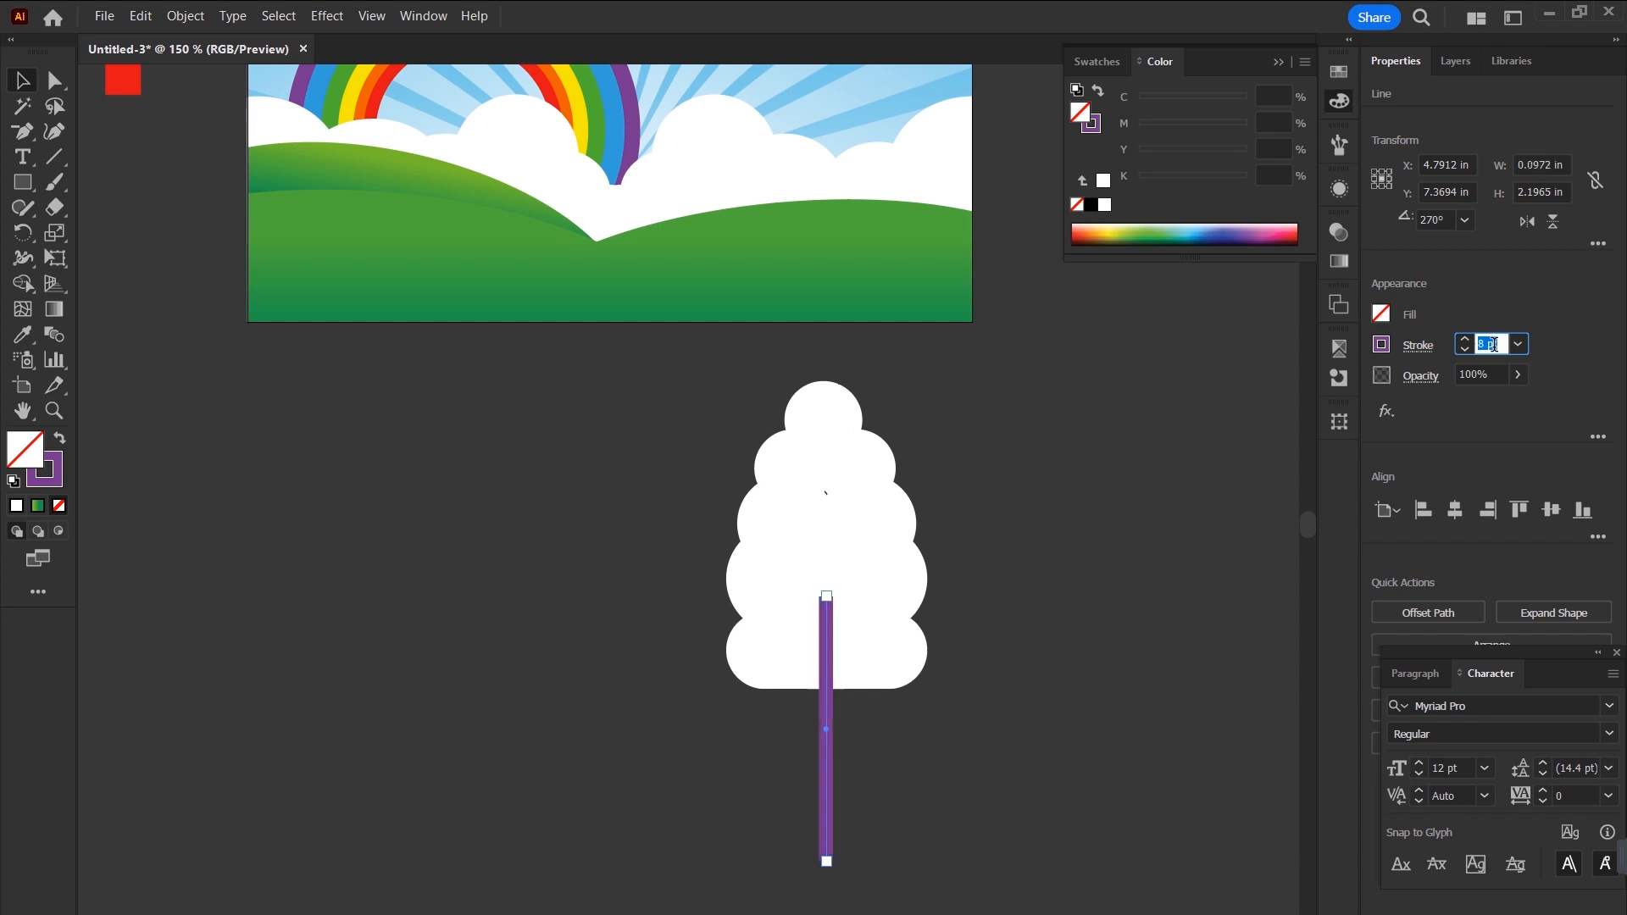
# Give the trunk line round caps and extend its upper end higher into the treetop.
pyautogui.click(1417, 346)
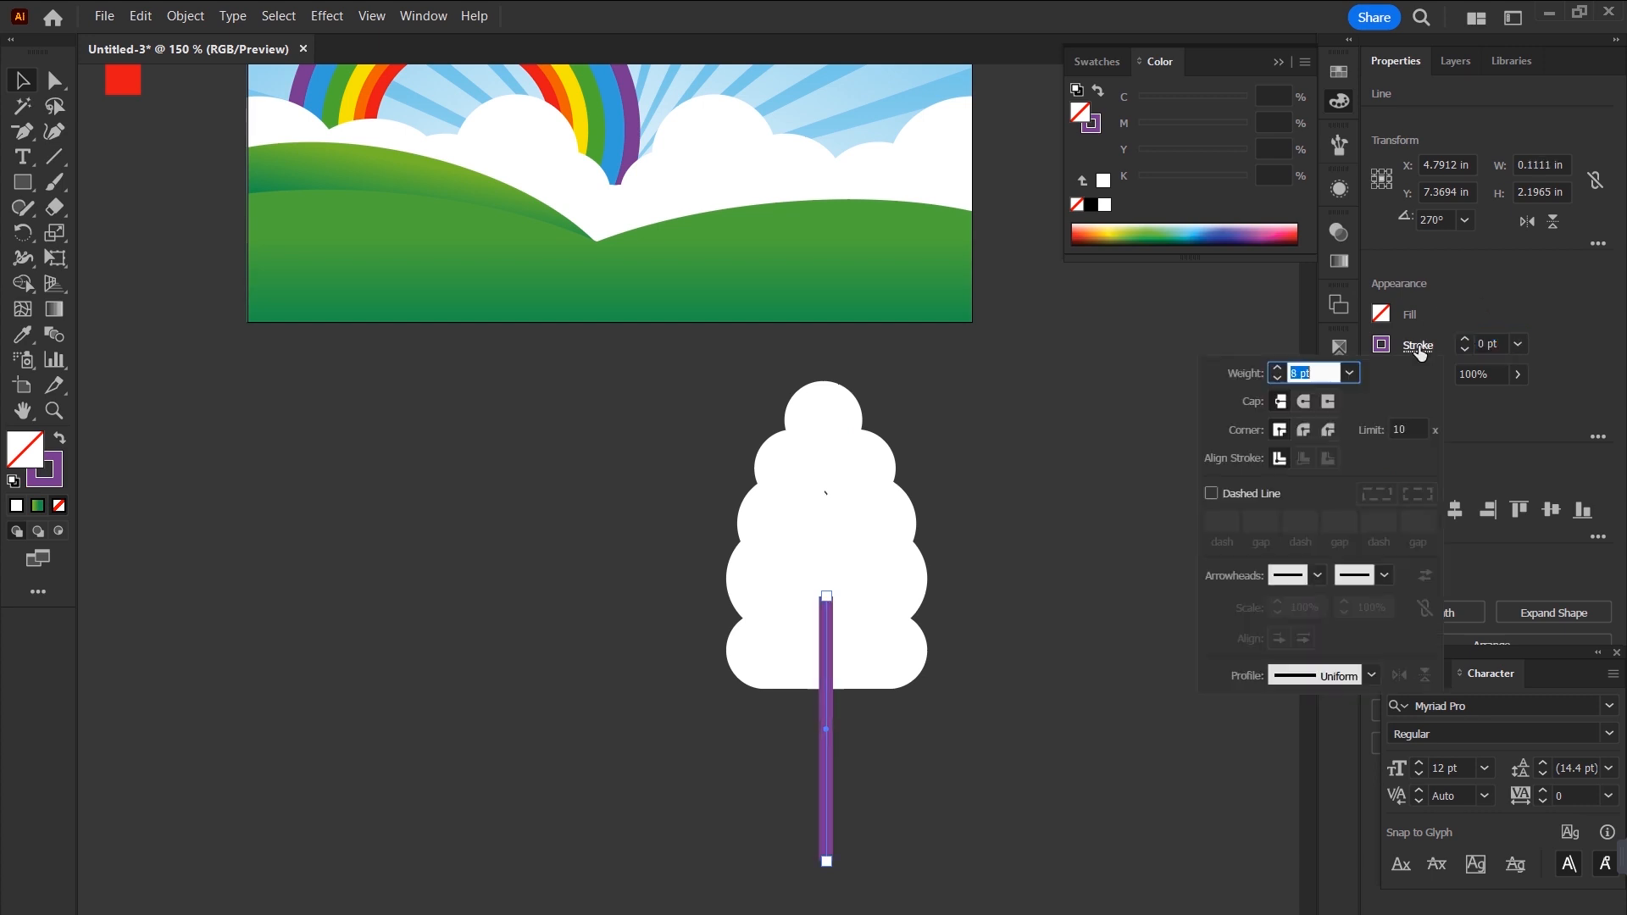
pyautogui.click(1305, 403)
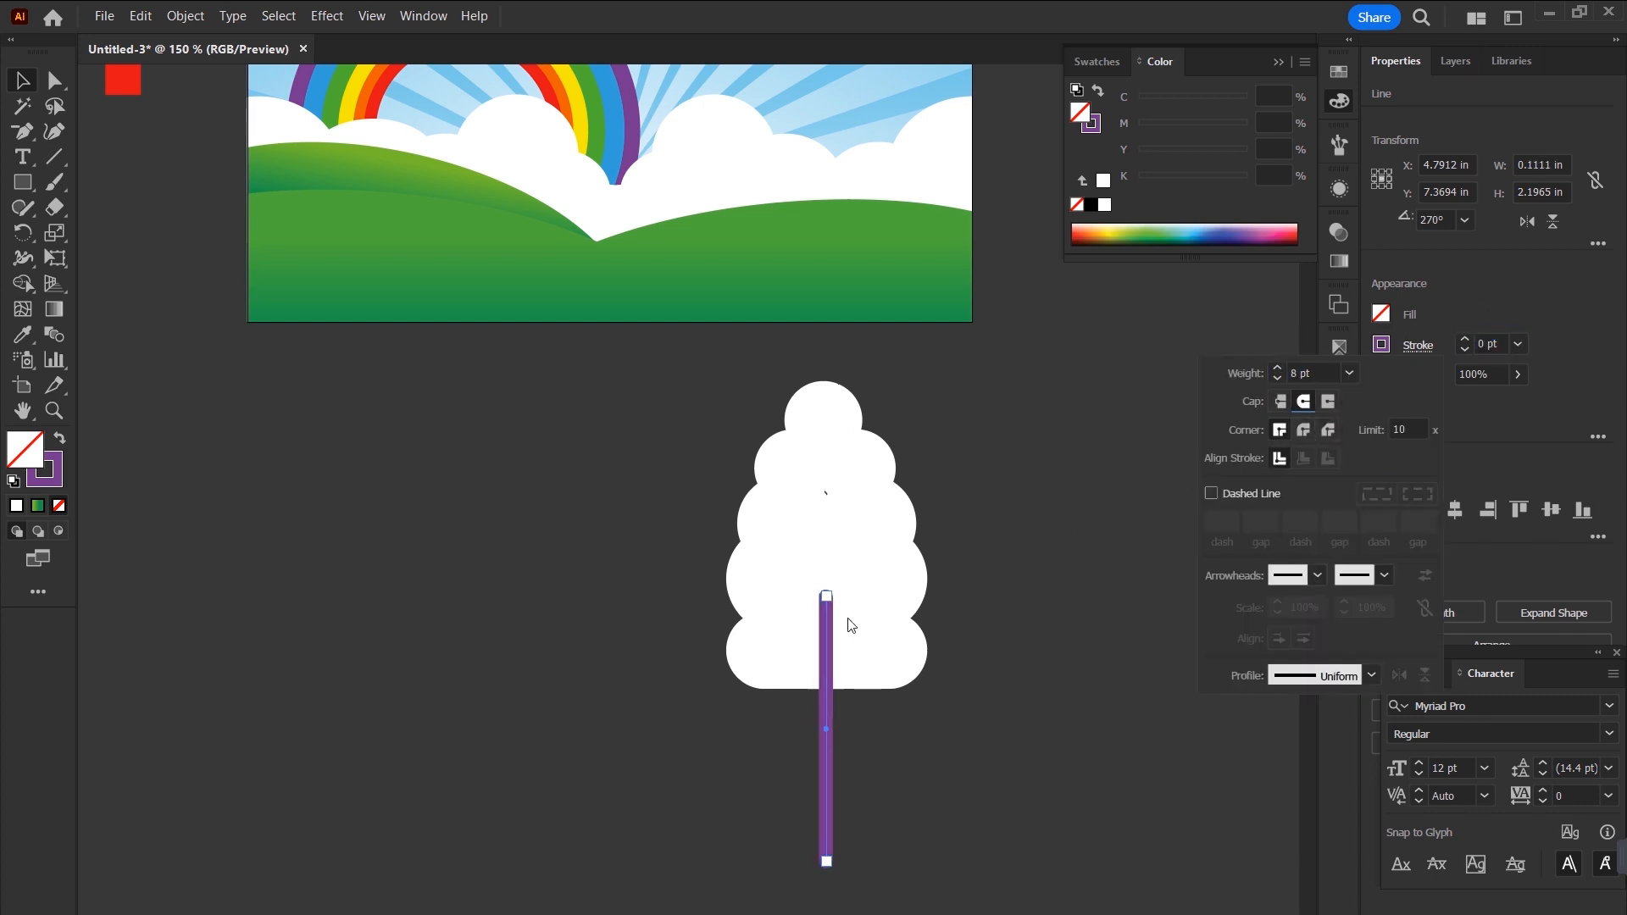
pyautogui.click(551, 413)
pyautogui.press('a')
pyautogui.moveTo(826, 596); pyautogui.dragTo(826, 549)
# Draw two diagonal branches from the trunk, a higher one rising right and a lower one rising left at 45 degrees.
pyautogui.click(63, 155)
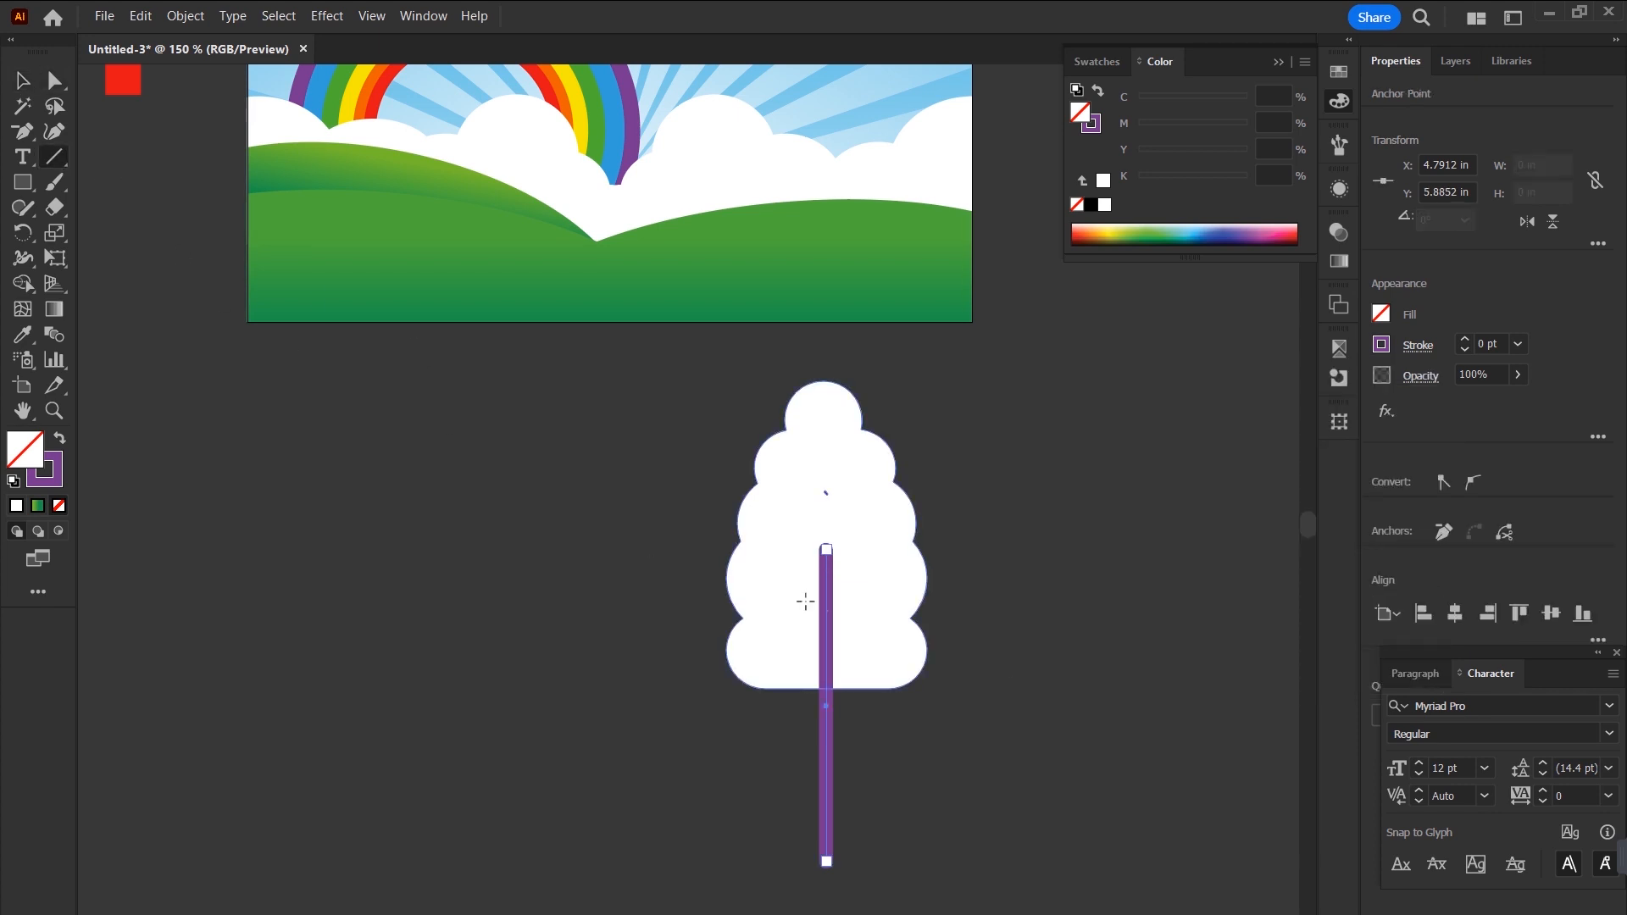
pyautogui.moveTo(826, 609); pyautogui.dragTo(872, 567)
pyautogui.moveTo(827, 670); pyautogui.dragTo(787, 629)
pyautogui.press('v')
# Select the trunk and both branches together and set their stroke color to black.
pyautogui.click(860, 585)
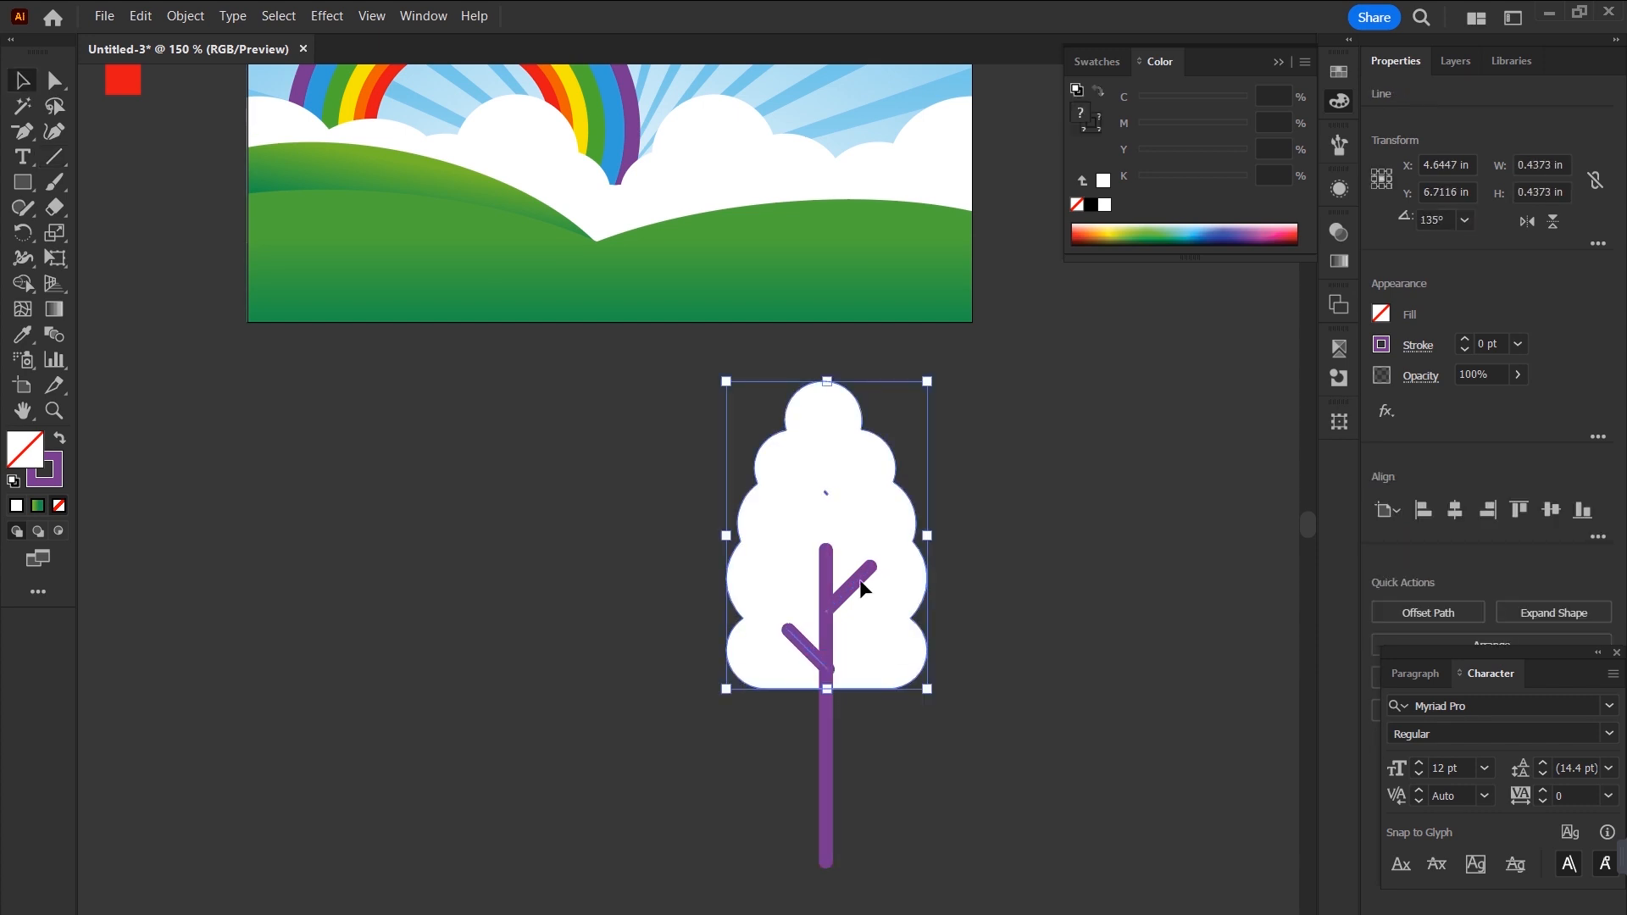
pyautogui.moveTo(954, 552); pyautogui.dragTo(770, 791)
pyautogui.click(863, 577)
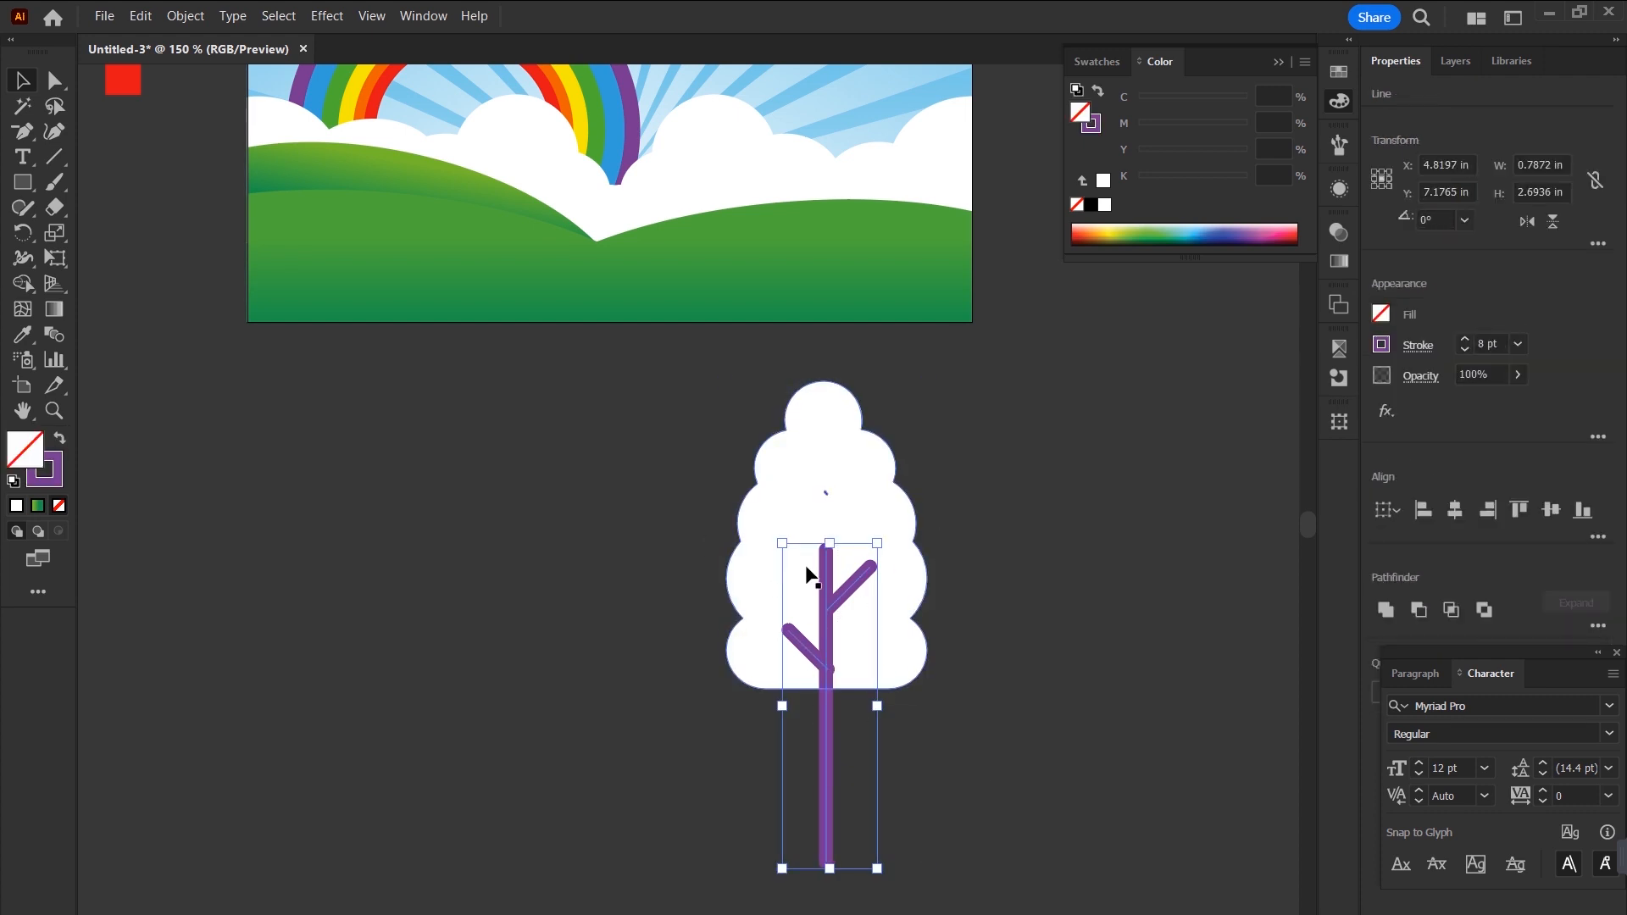
pyautogui.click(1093, 127)
pyautogui.click(1090, 208)
pyautogui.click(1062, 510)
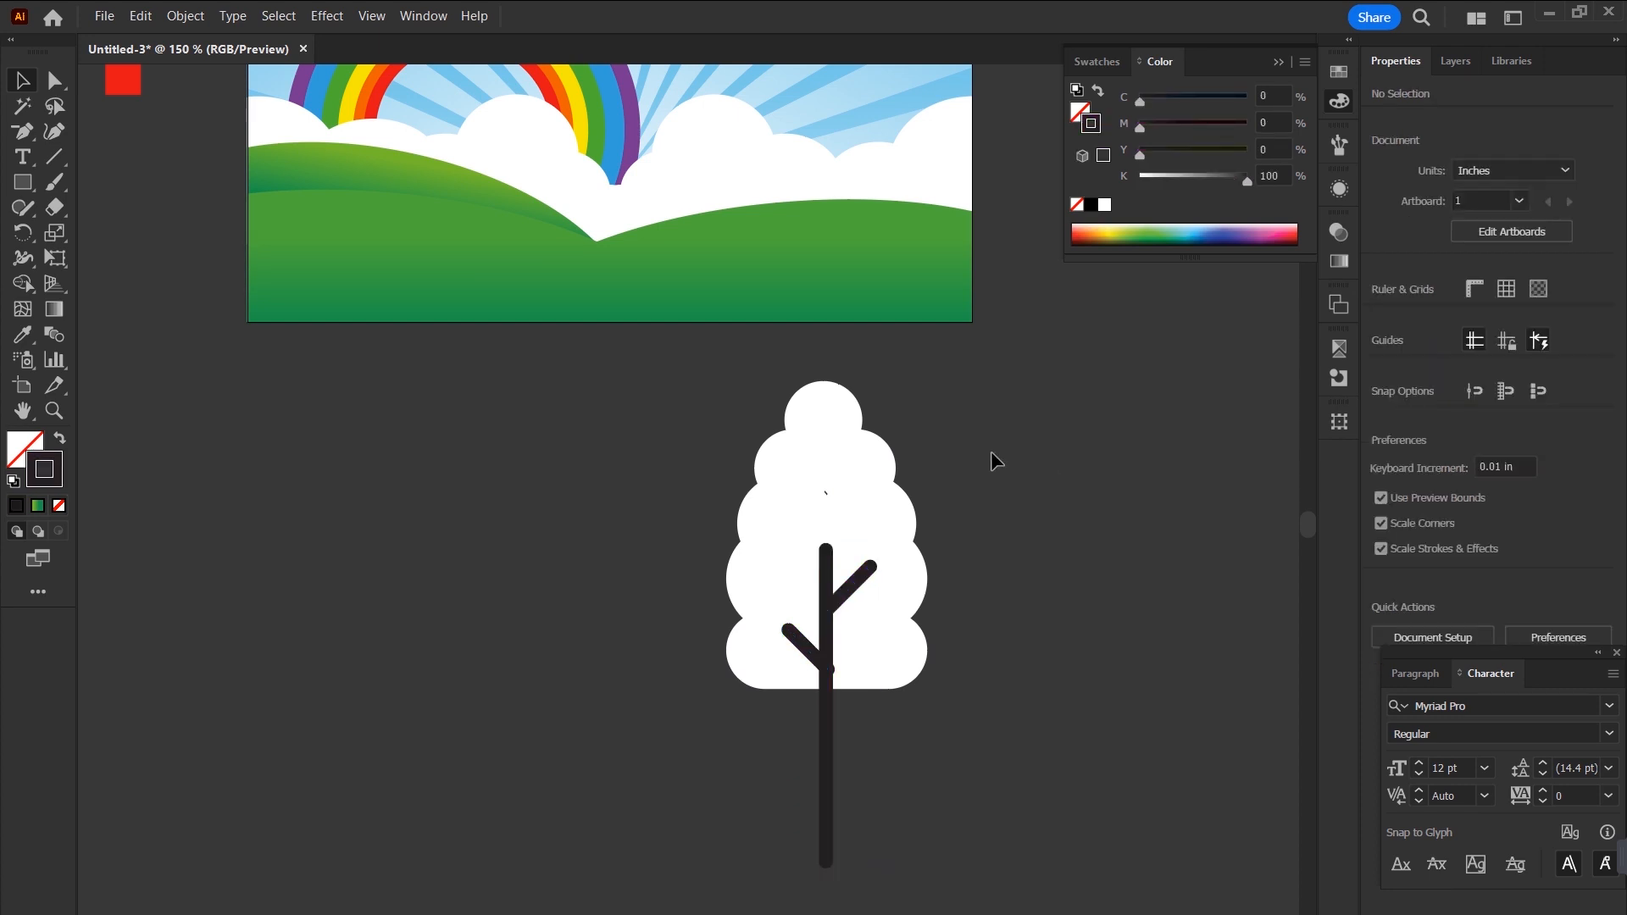
# Try to fill the white treetop with the green gradient sampled from the front hill.
pyautogui.click(825, 437)
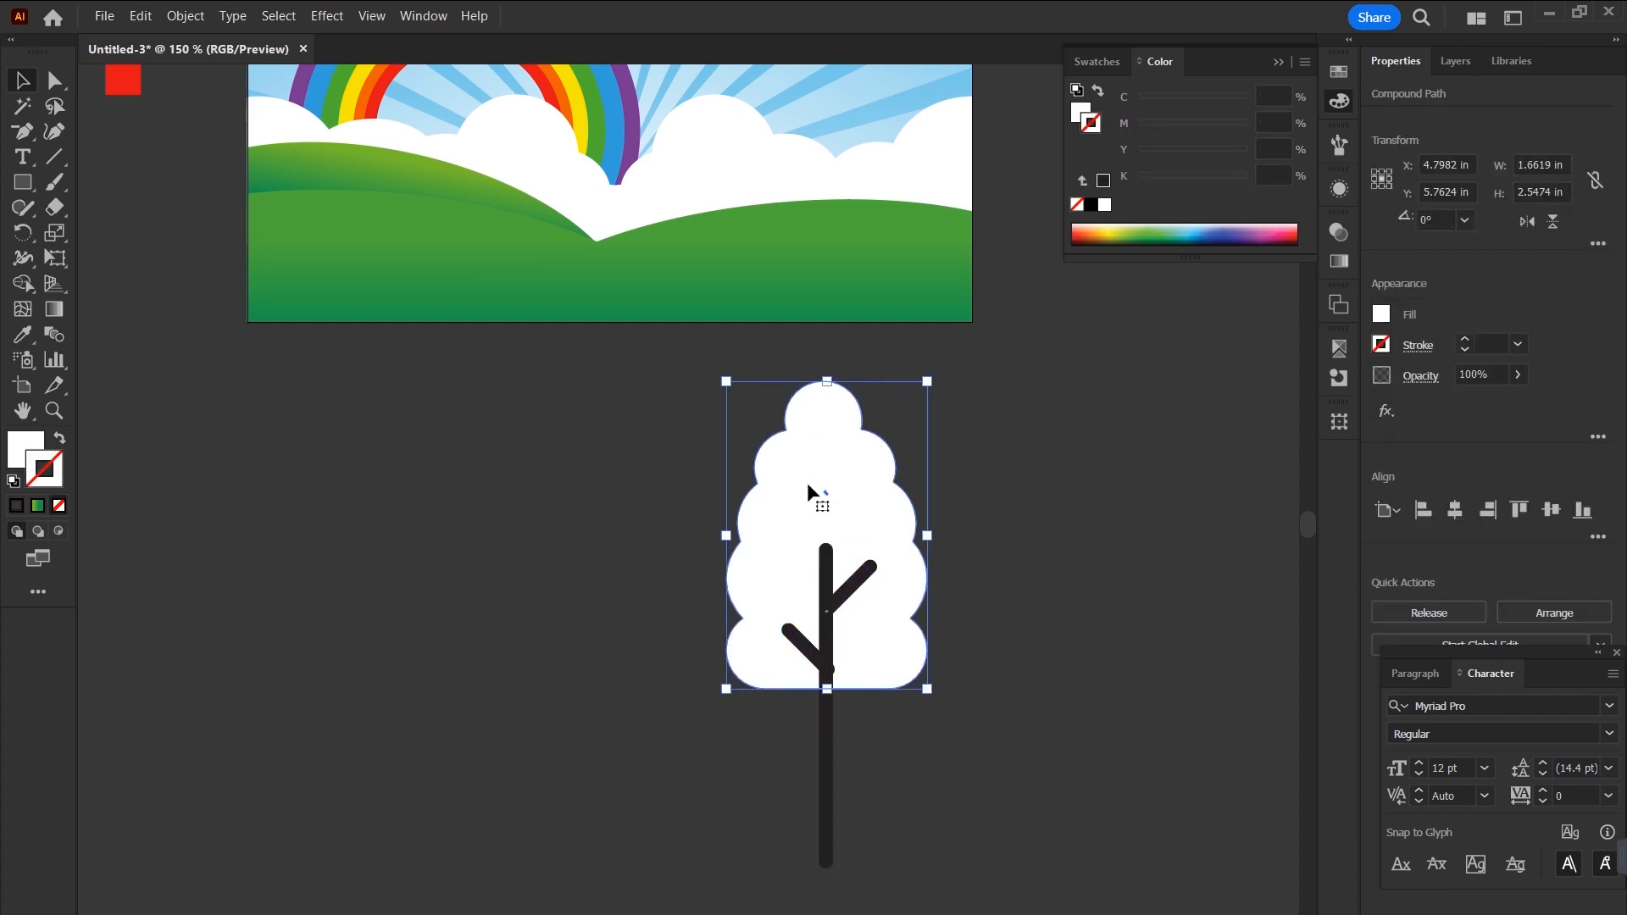
pyautogui.press('i')
pyautogui.click(778, 294)
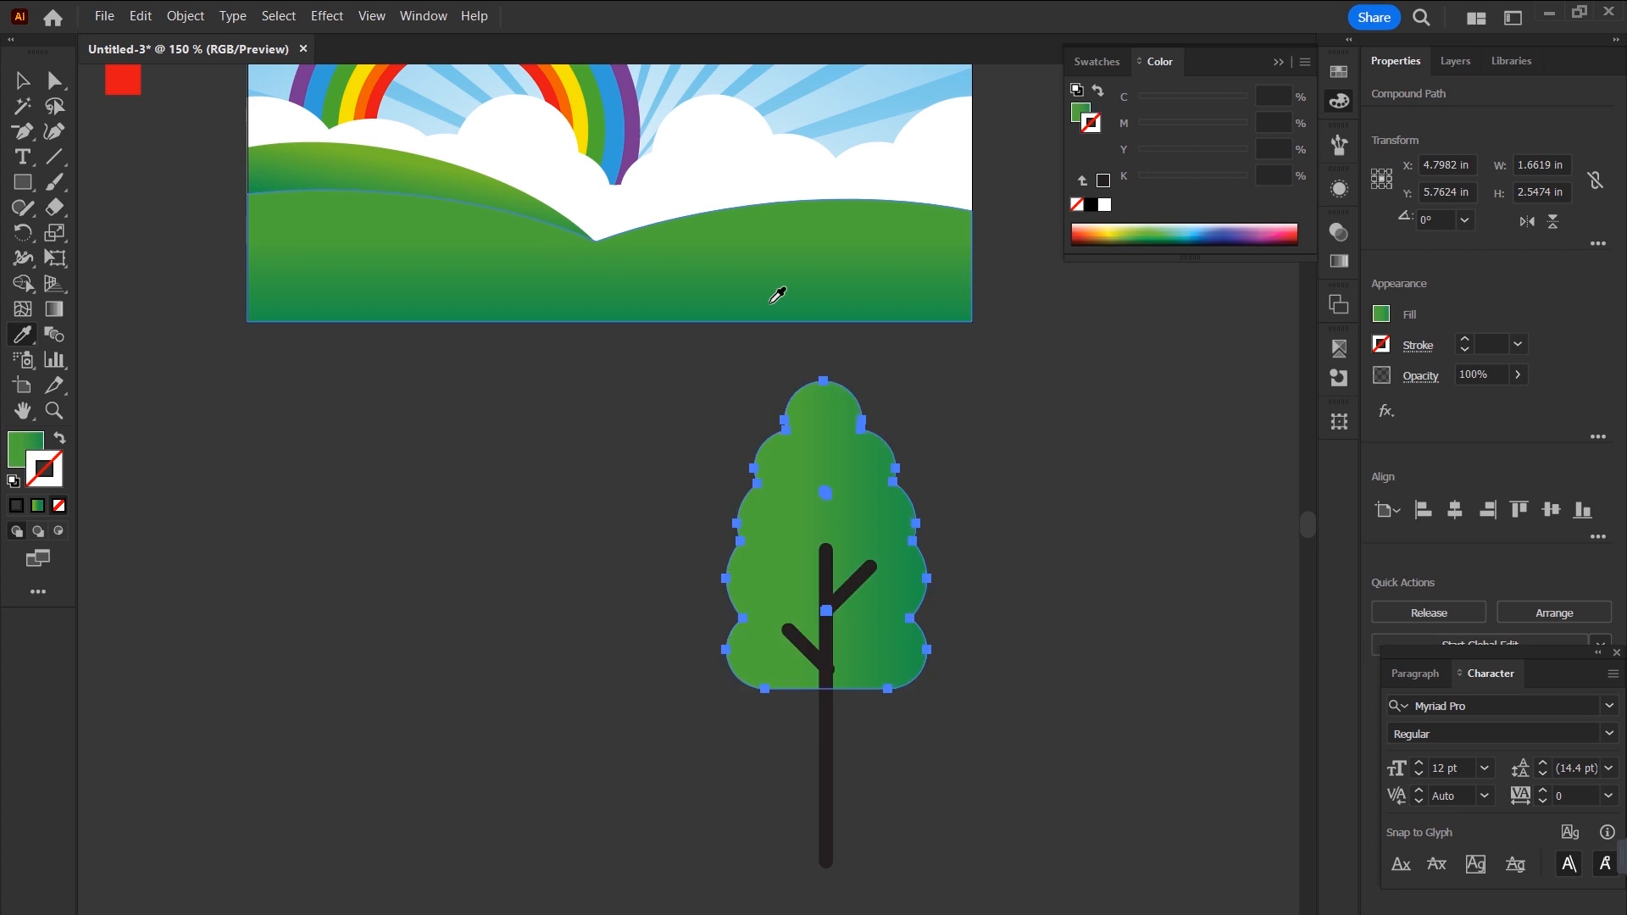
pyautogui.press('g')
pyautogui.hotkey('ctrl', 'z')
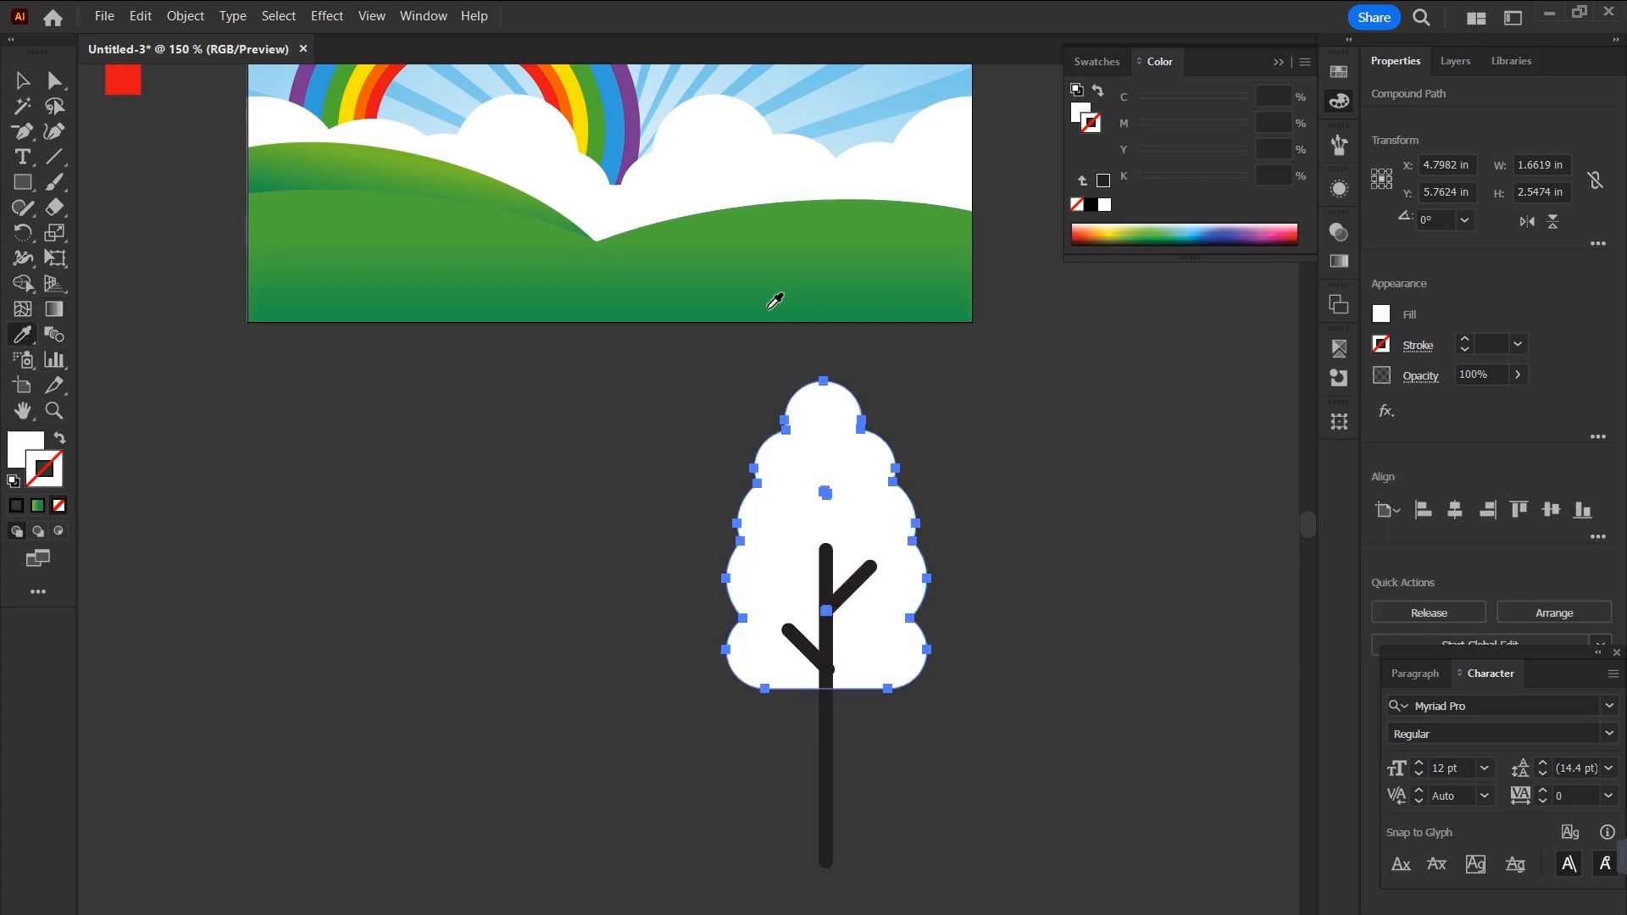
pyautogui.press('v')
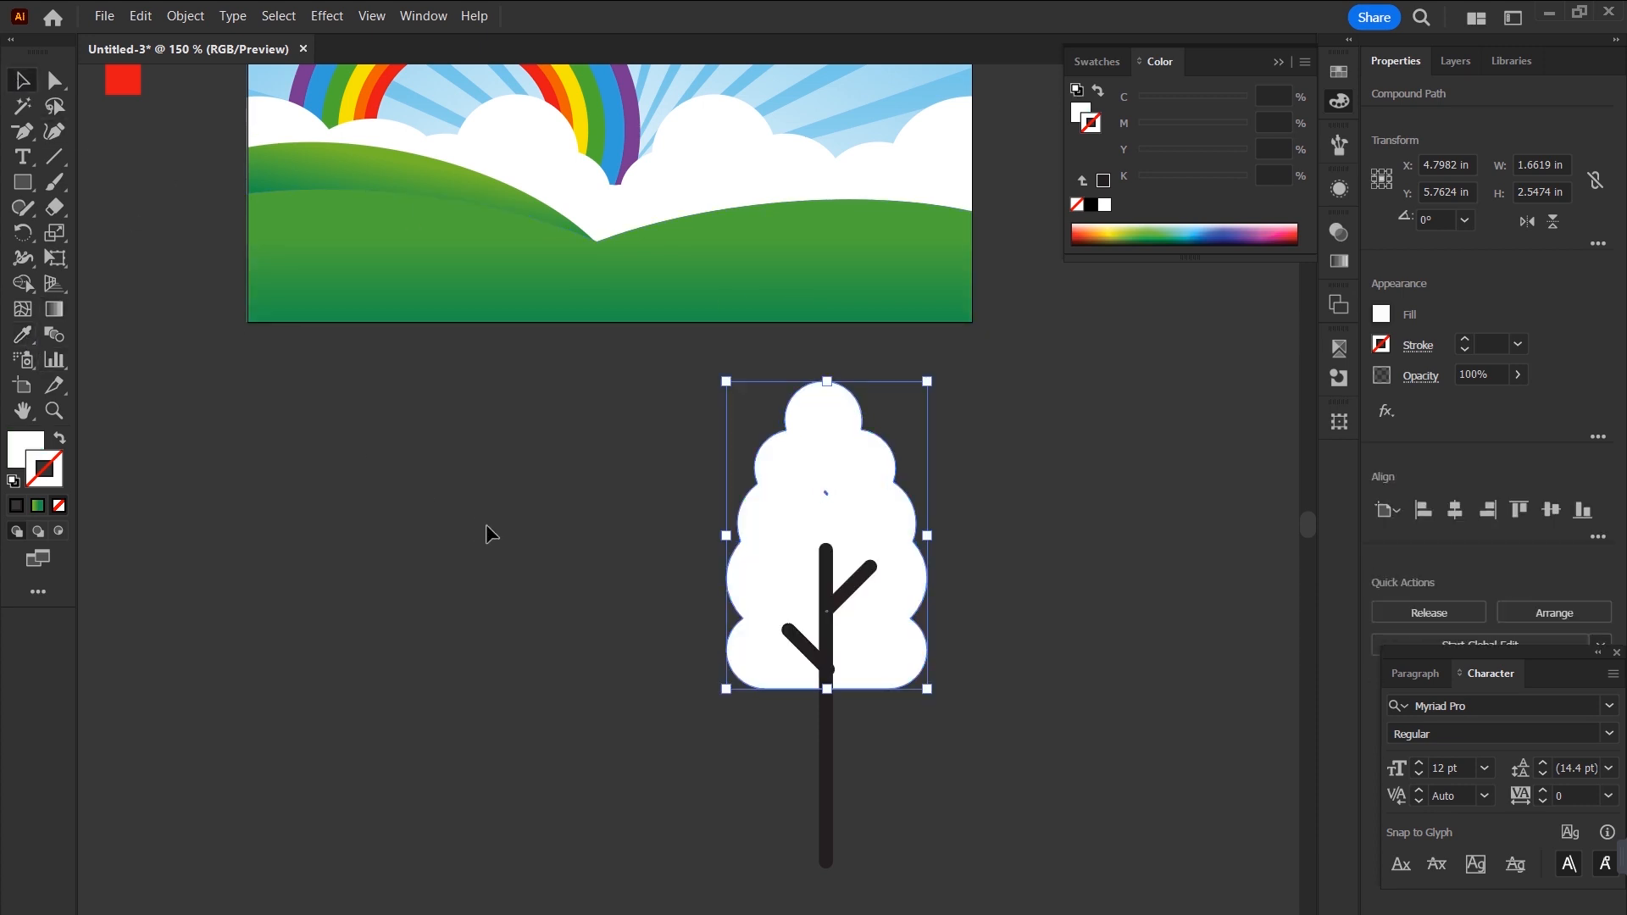
# Fill the white treetop shape with the green gradient sampled from the front hill.
pyautogui.click(475, 520)
pyautogui.click(842, 462)
pyautogui.click(20, 336)
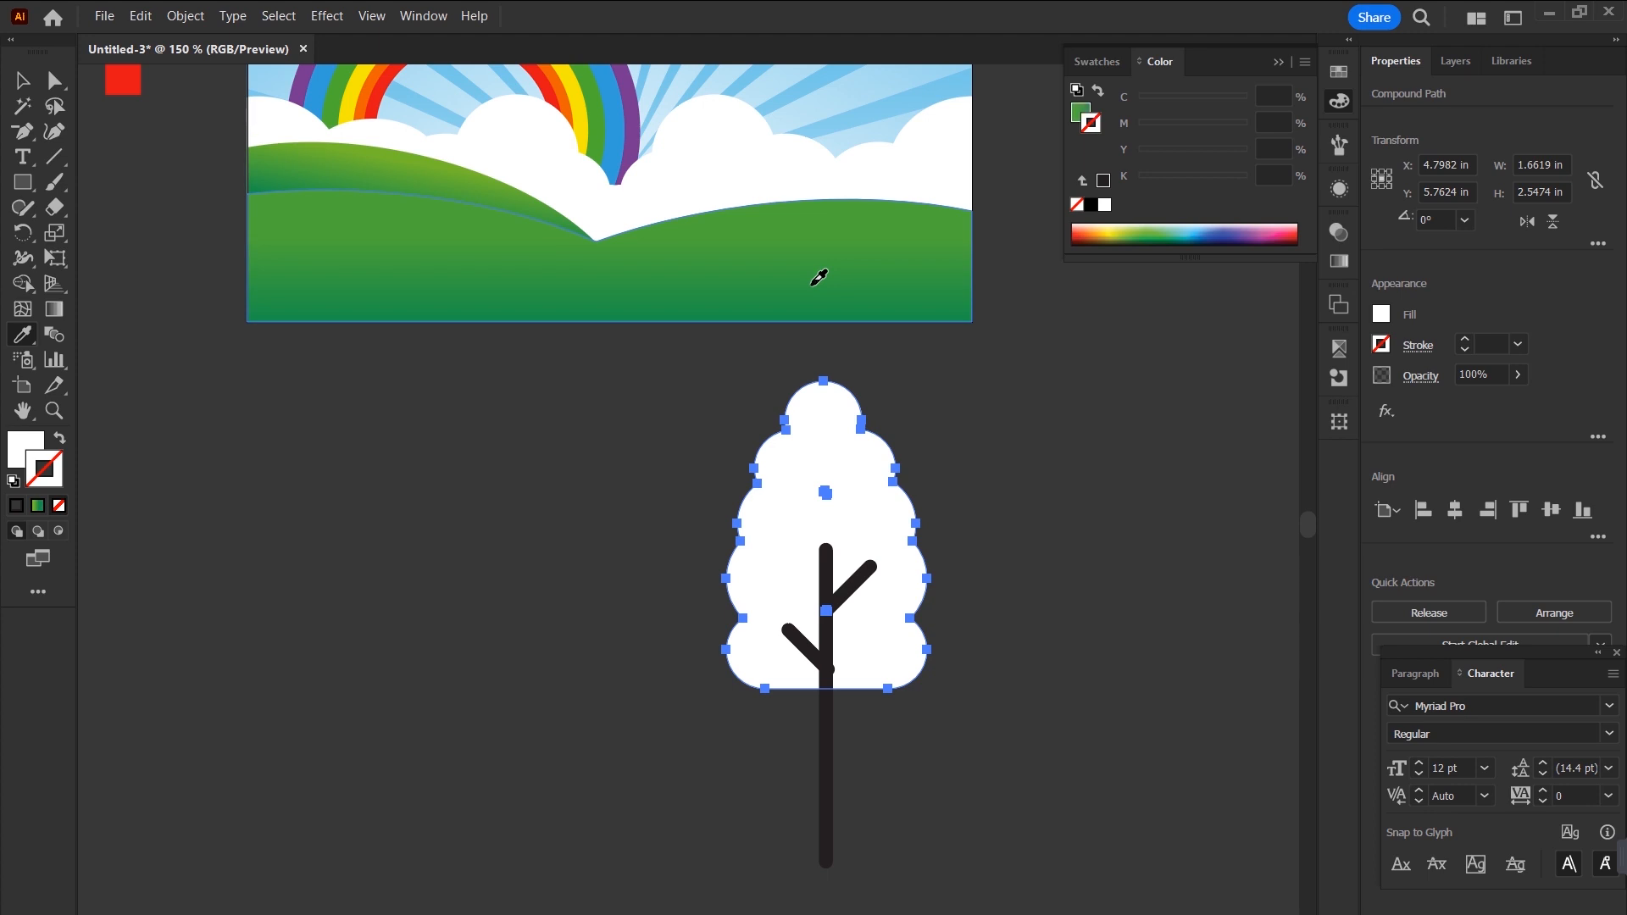
pyautogui.click(815, 283)
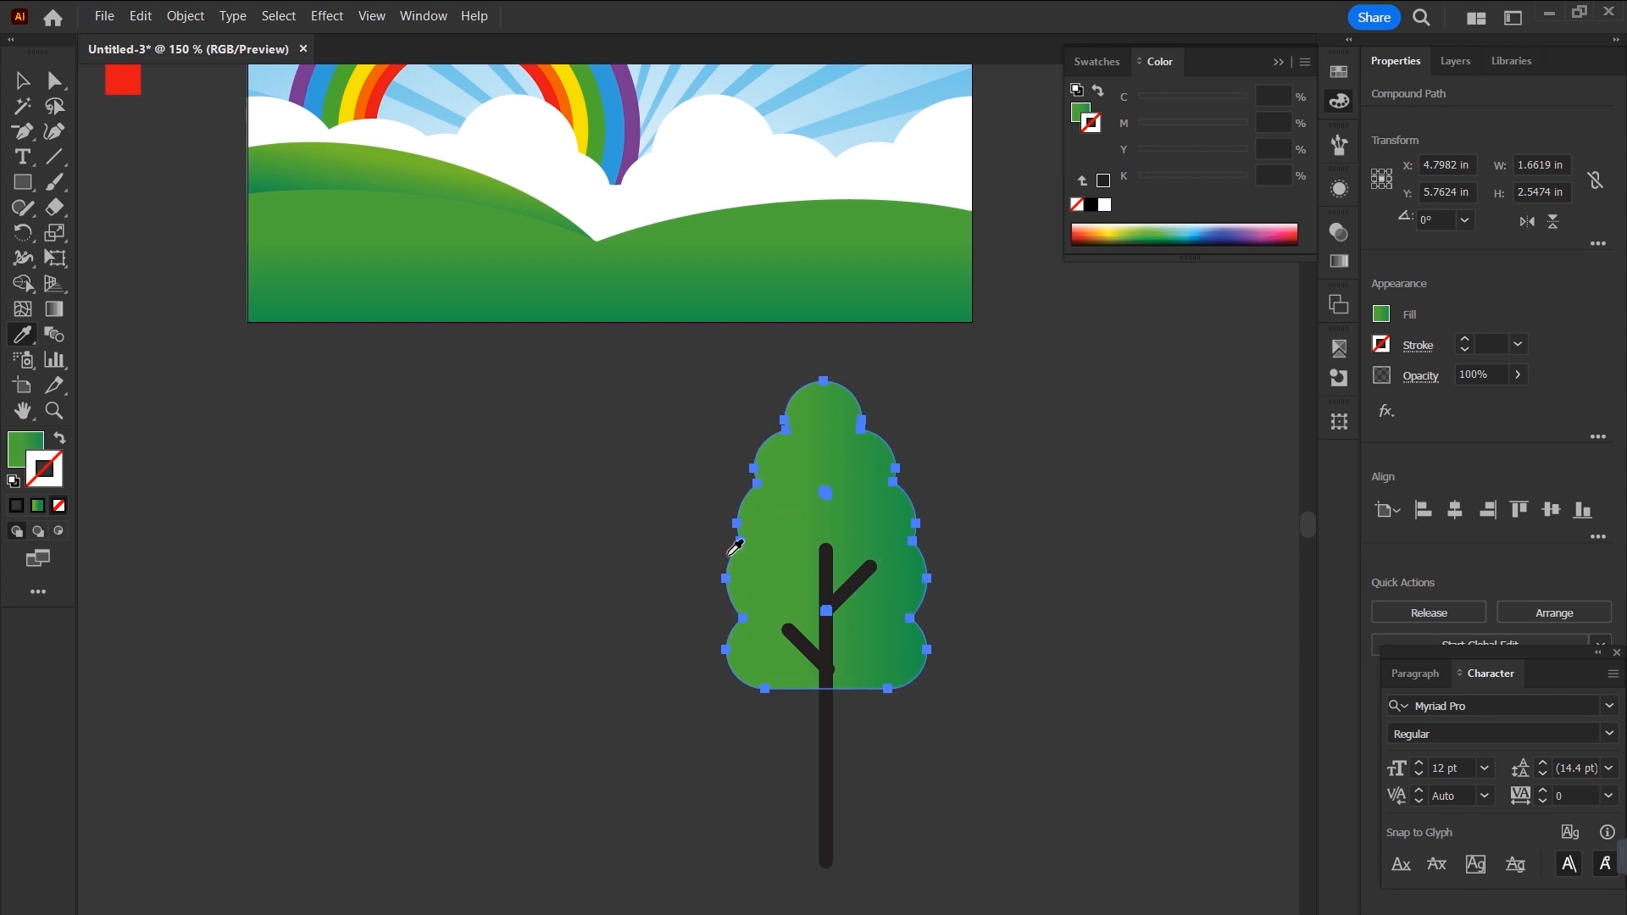
# Redirect the treetop's gradient vertically, running from light green at the crown to dark green at the base.
pyautogui.press('g')
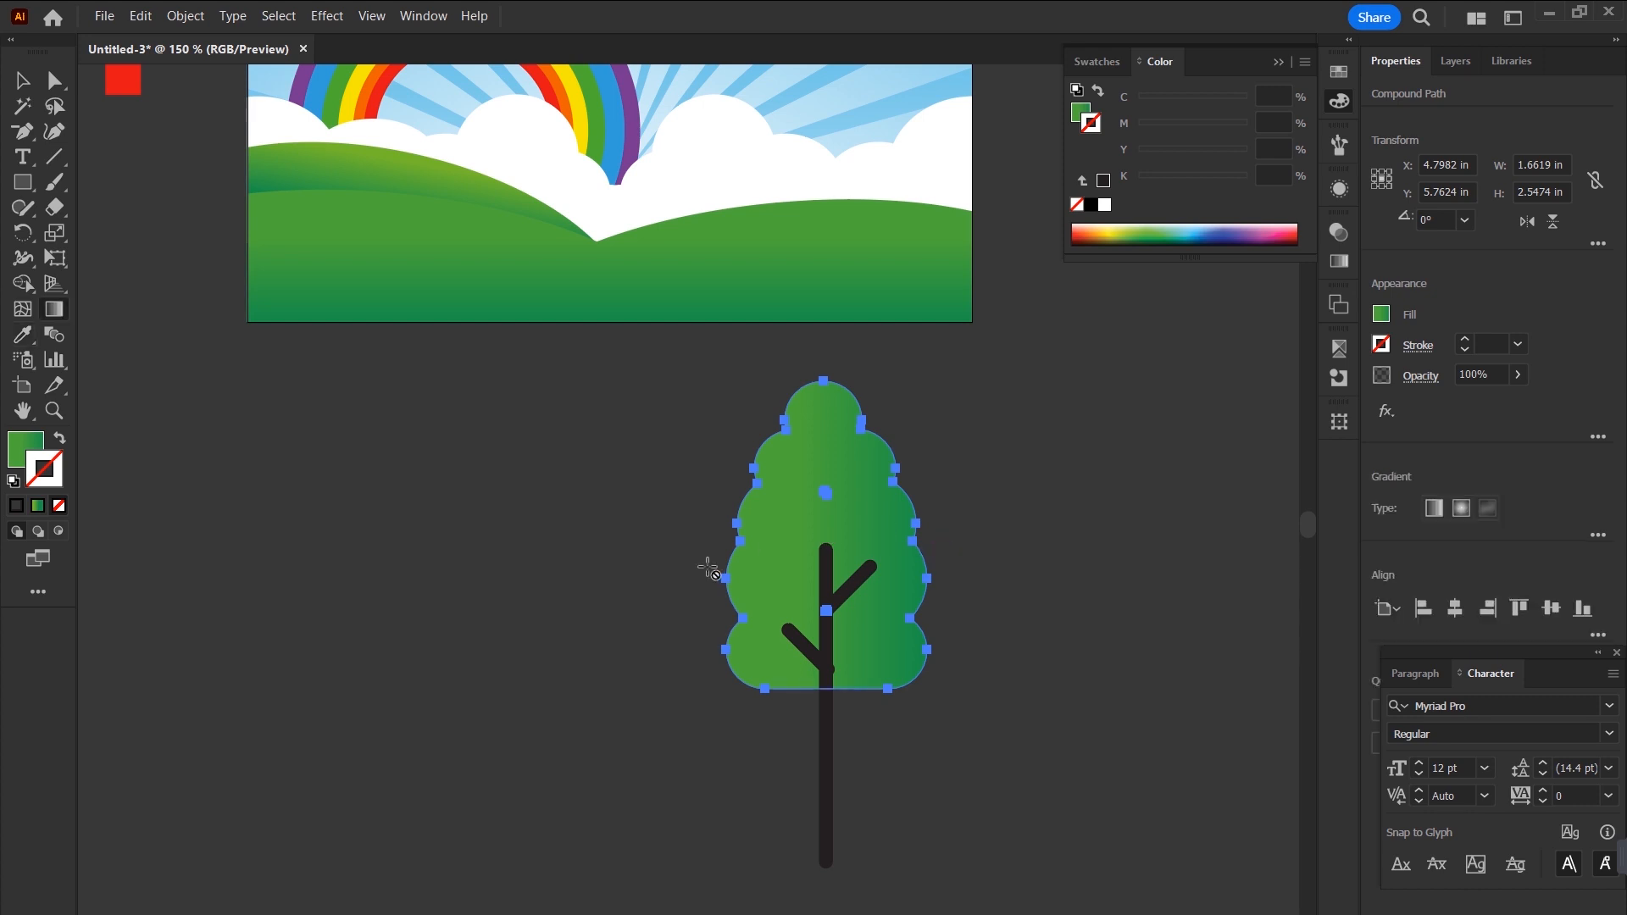
pyautogui.click(36, 433)
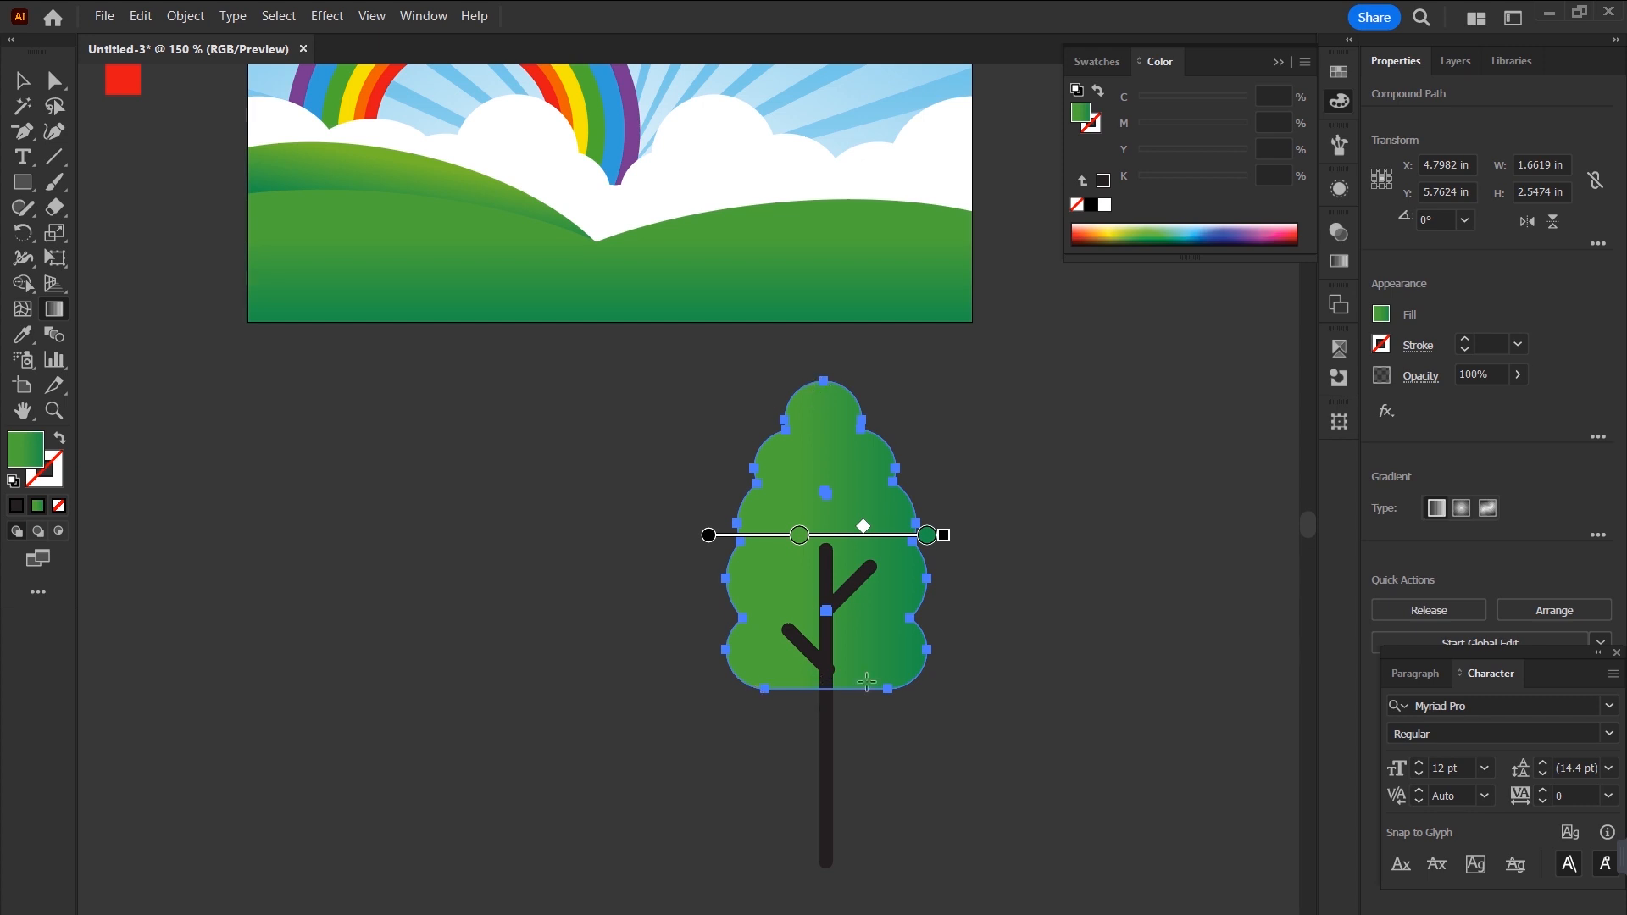
pyautogui.press('g')
pyautogui.moveTo(822, 374); pyautogui.dragTo(826, 681)
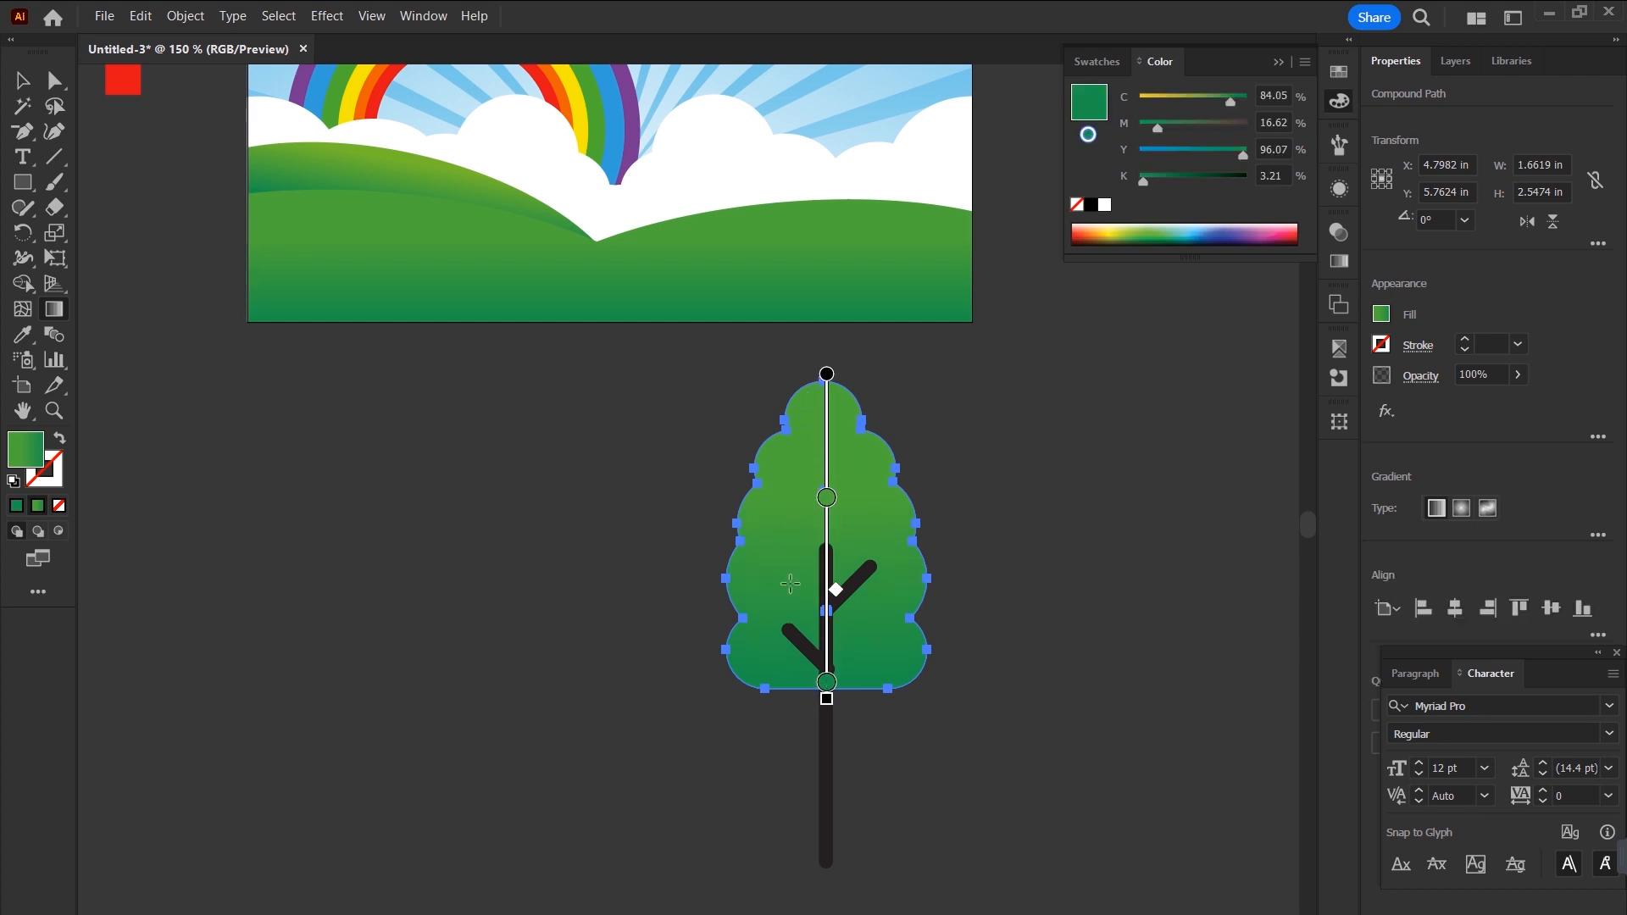
# Select the whole tree, scale it down to about 0.68 × 1.65 in and place it on the front hill near the artboard's right edge.
pyautogui.click(23, 80)
pyautogui.moveTo(644, 496); pyautogui.dragTo(1005, 736)
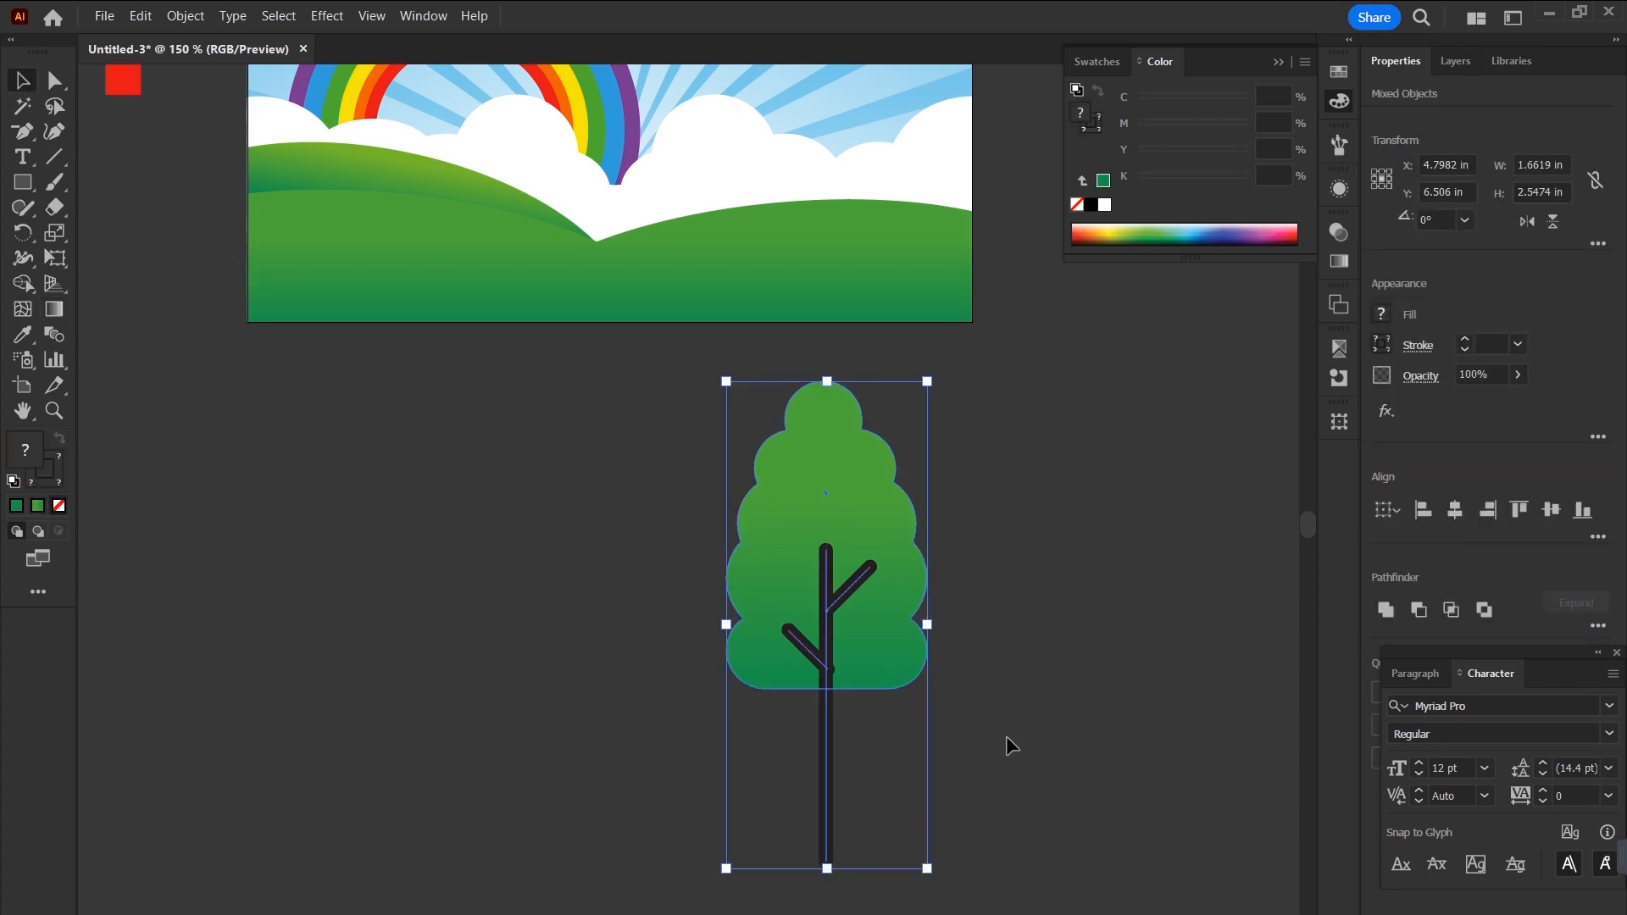
pyautogui.hotkey('ctrl', '-')
pyautogui.moveTo(660, 496); pyautogui.dragTo(759, 718)
pyautogui.moveTo(759, 716); pyautogui.dragTo(787, 338)
pyautogui.moveTo(817, 193); pyautogui.dragTo(831, 398)
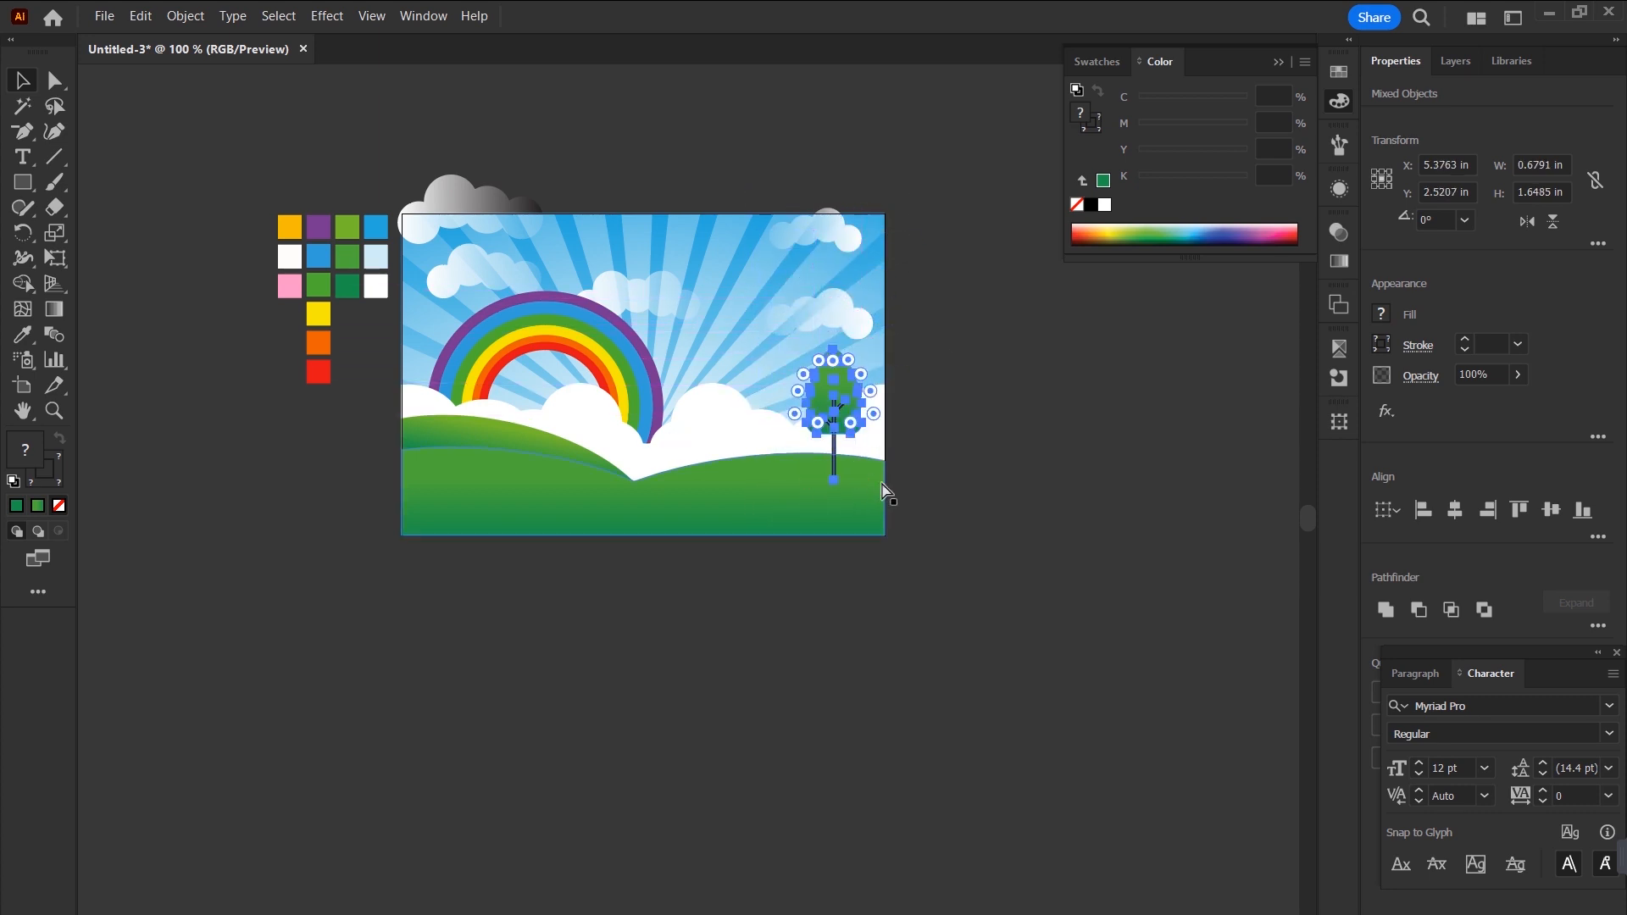
# Group the tree and send it behind the front hill so the hill covers the trunk's base.
pyautogui.hotkey('ctrl', 'g')
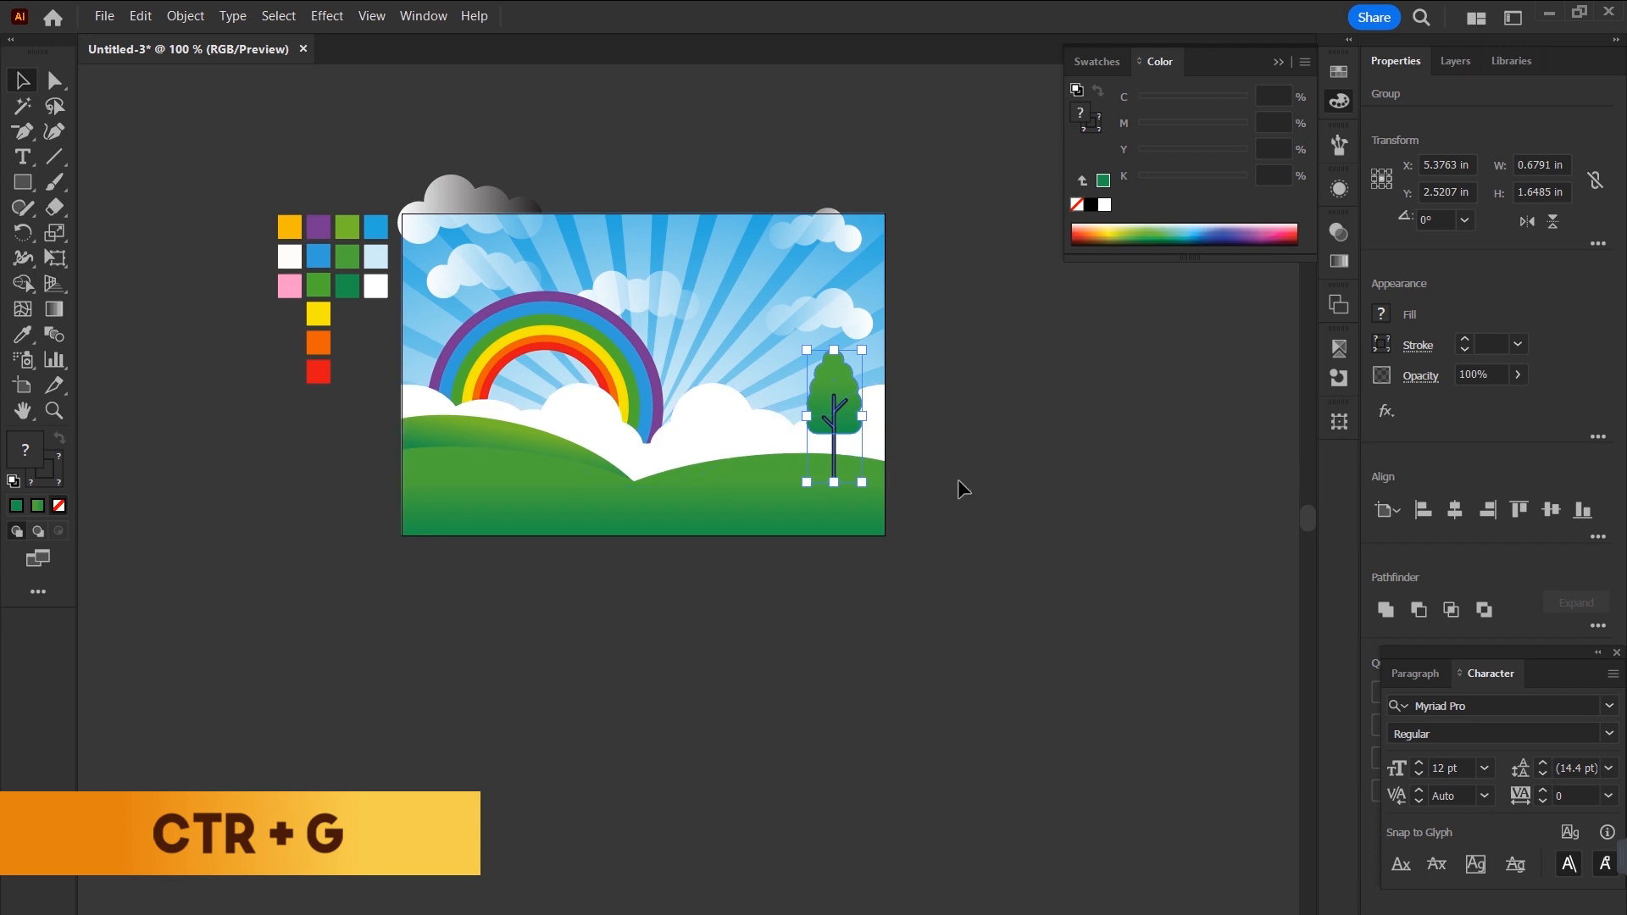
pyautogui.press('ctrl')
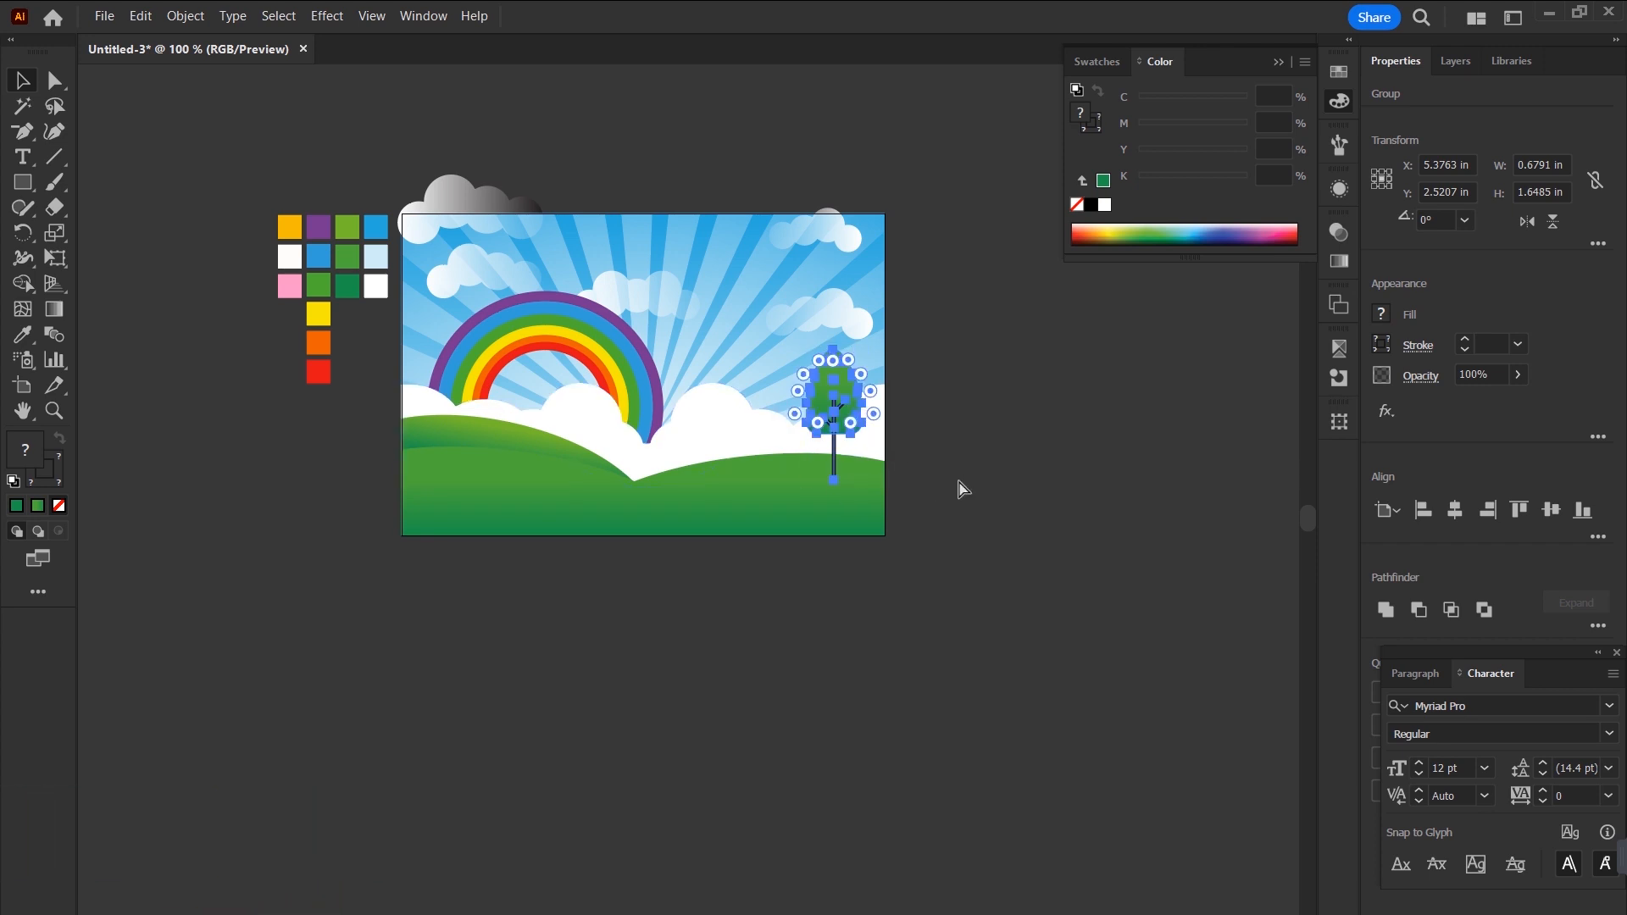
pyautogui.hotkey('ctrl', '[')
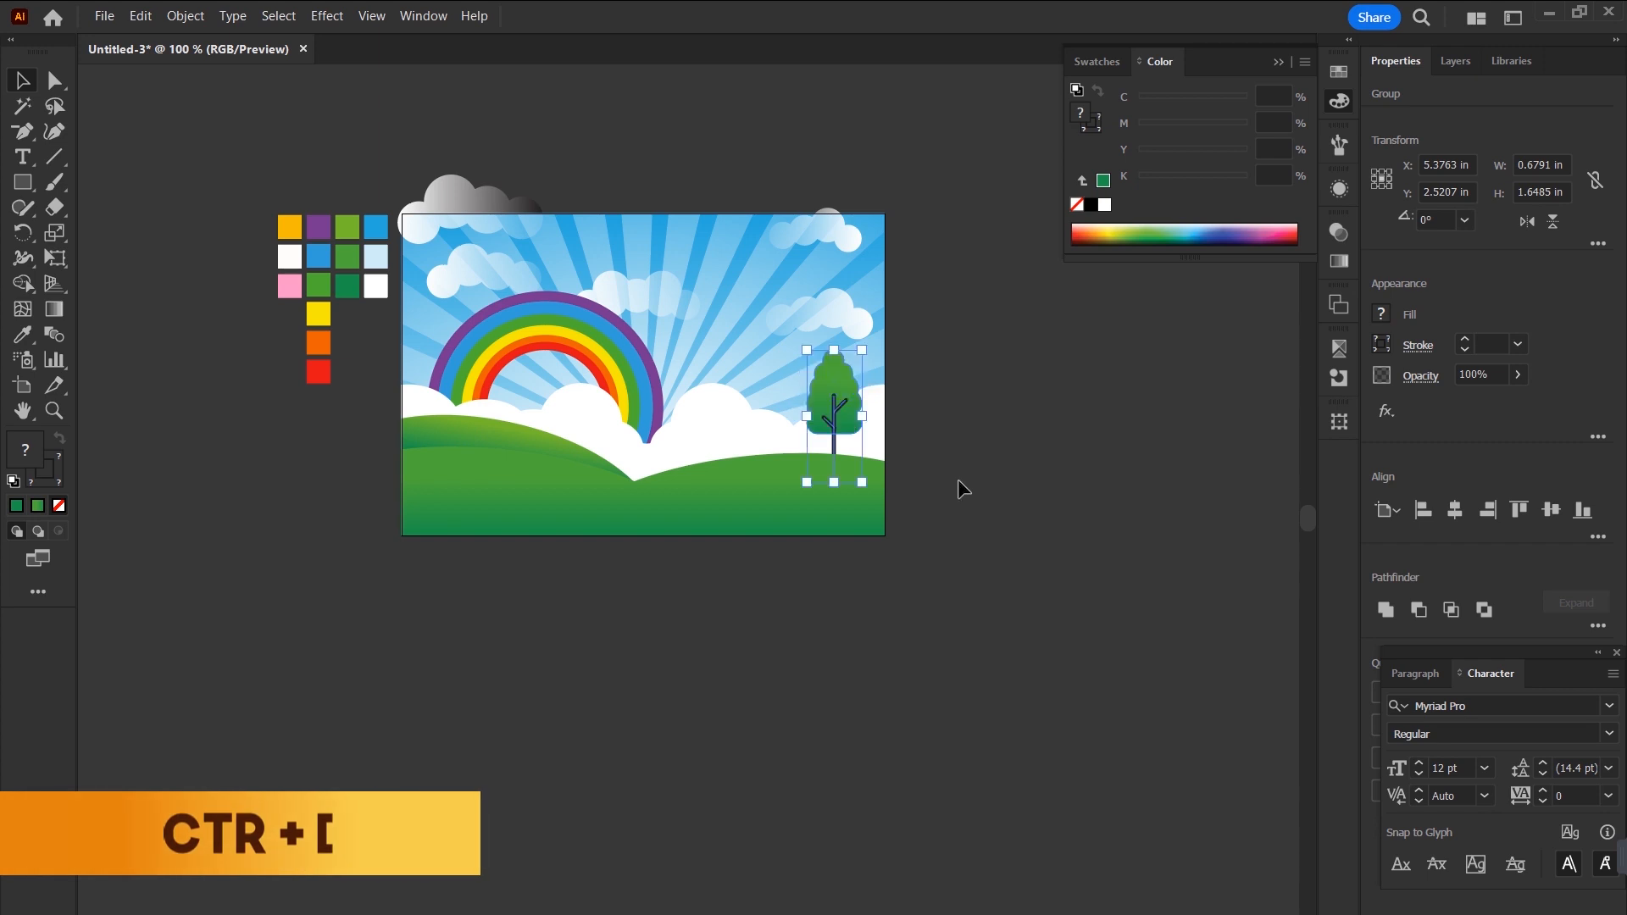
pyautogui.click(1066, 525)
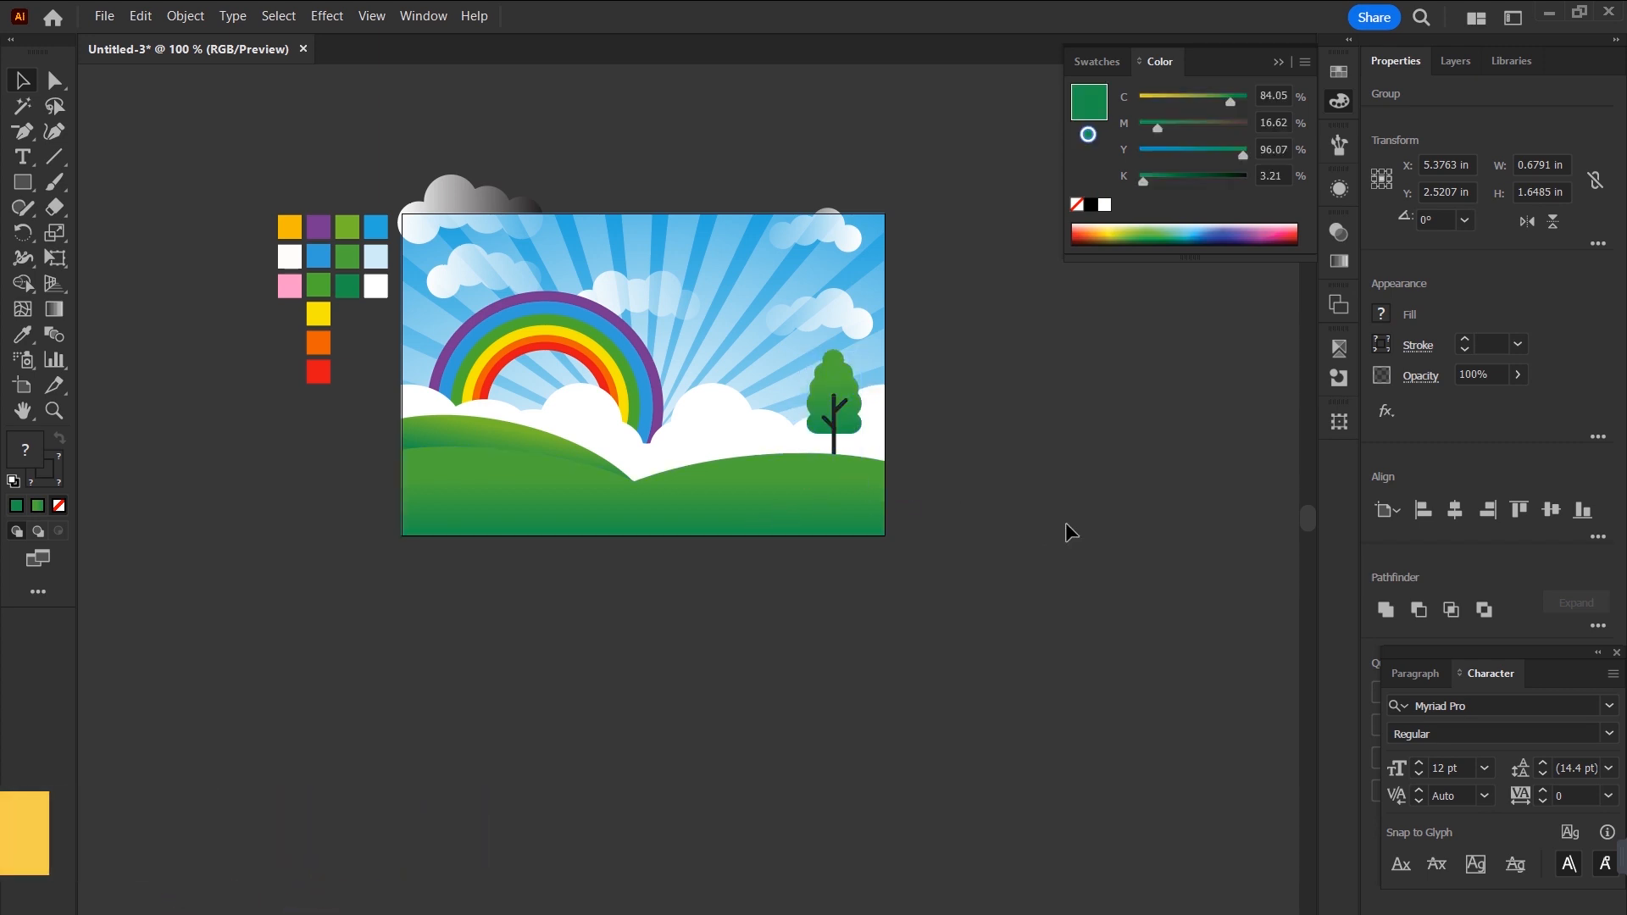
pyautogui.hotkey('ctrl', '0')
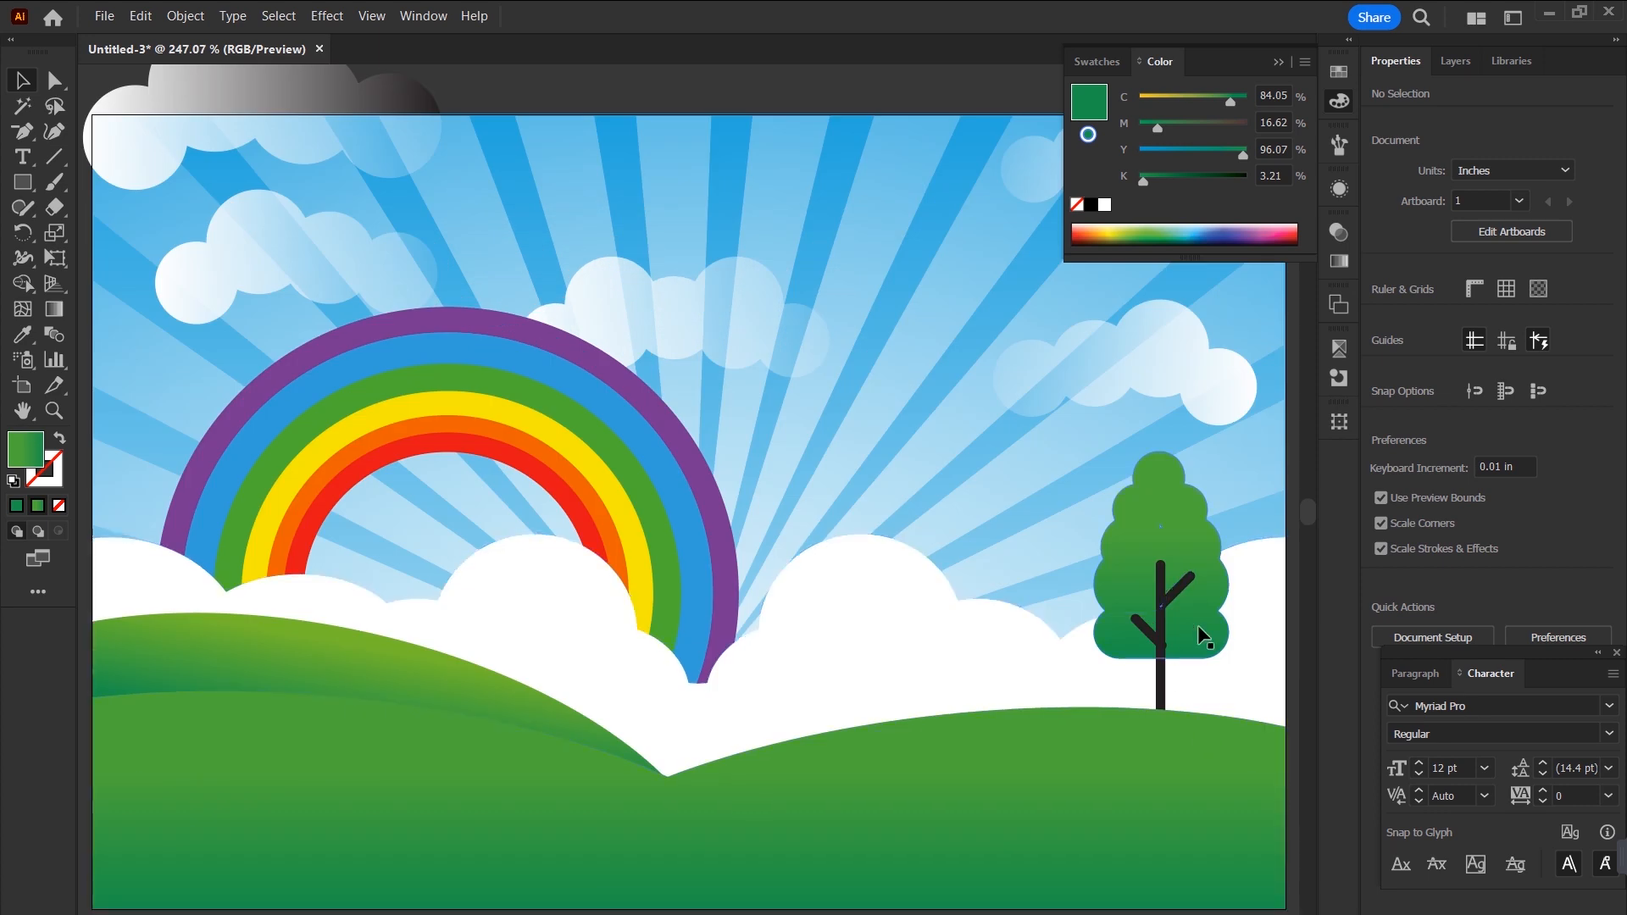
# Create a three-sided polygon with a radius of 0.6944 in using the Polygon tool.
pyautogui.hotkey('ctrl', '-')
pyautogui.hotkey('ctrl', '-')
pyautogui.scroll(-2, 1097, 545)
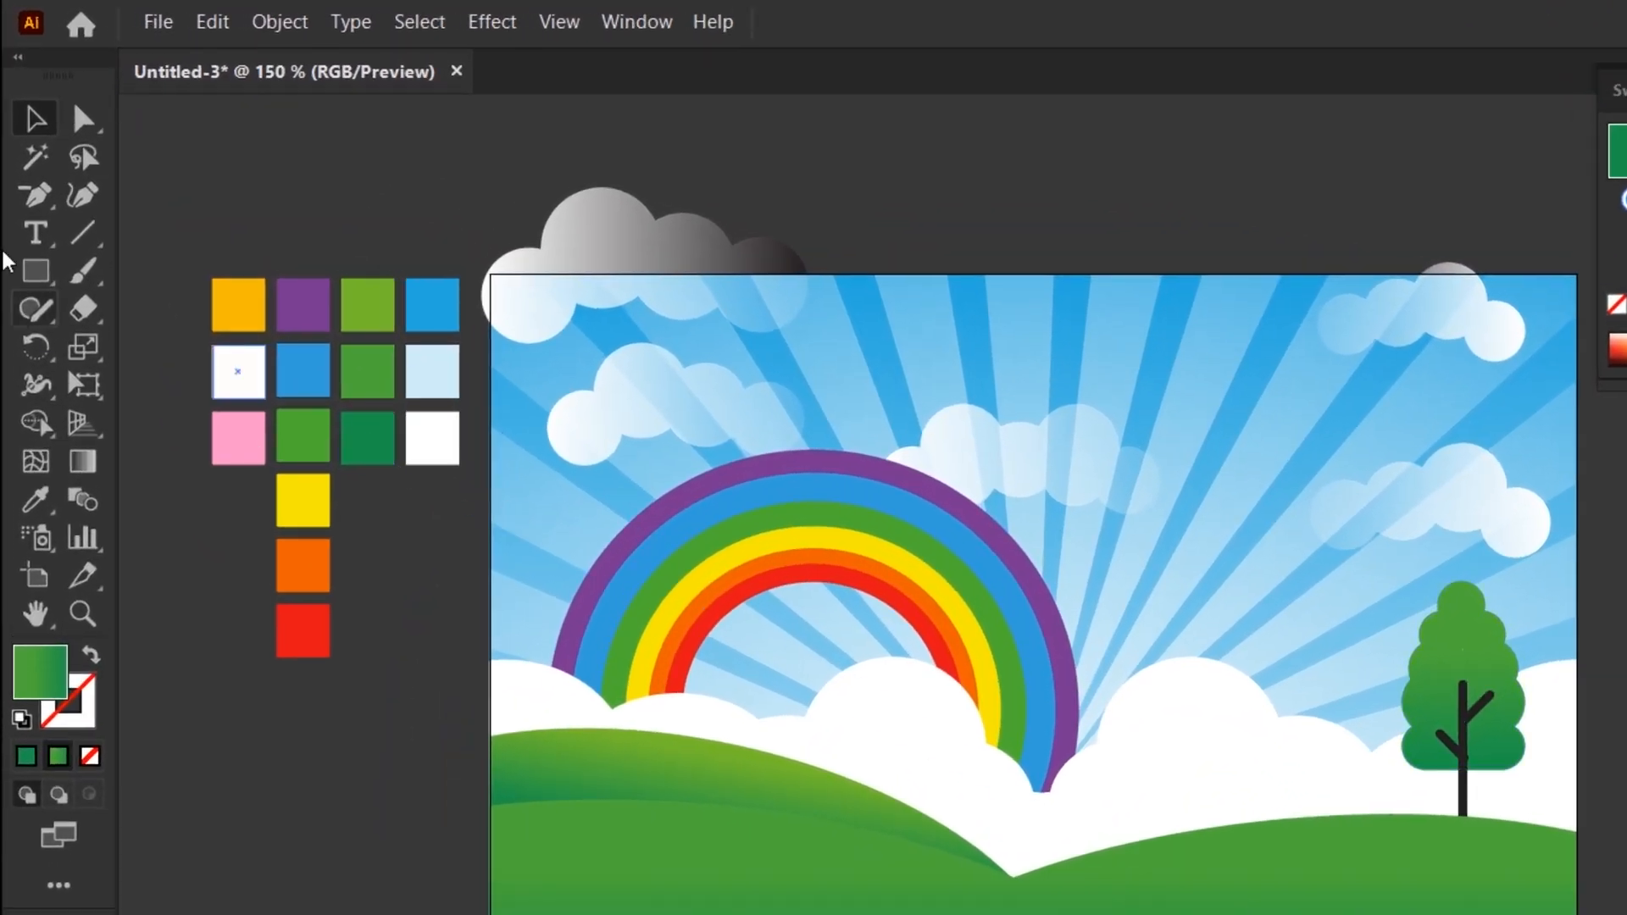
pyautogui.click(29, 211)
pyautogui.click(40, 276)
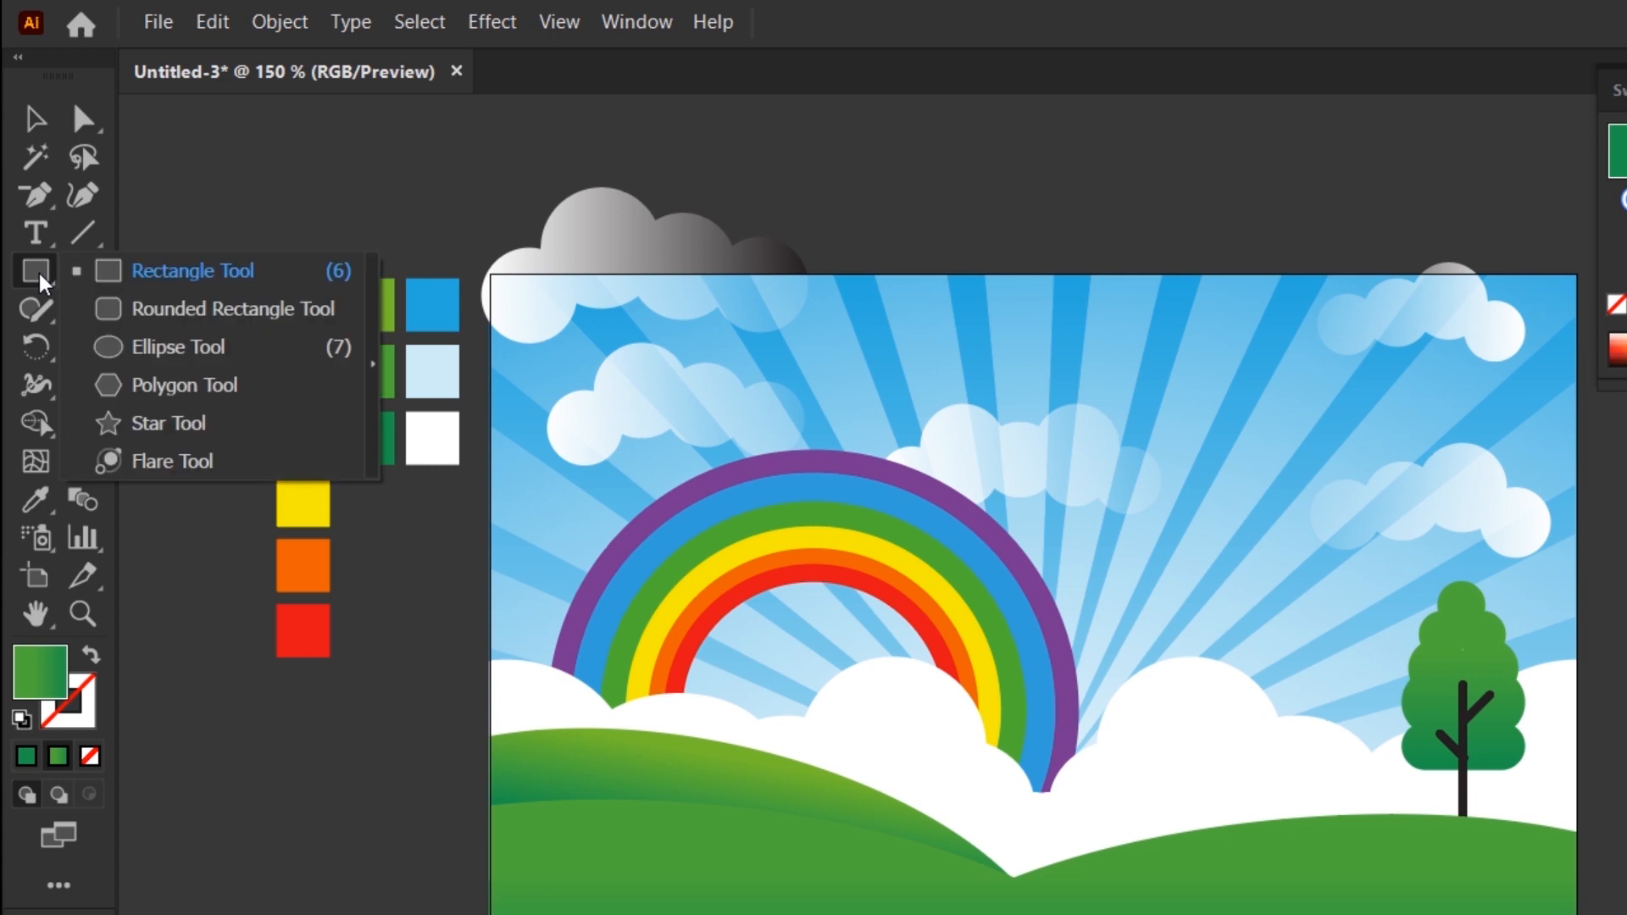
pyautogui.click(166, 392)
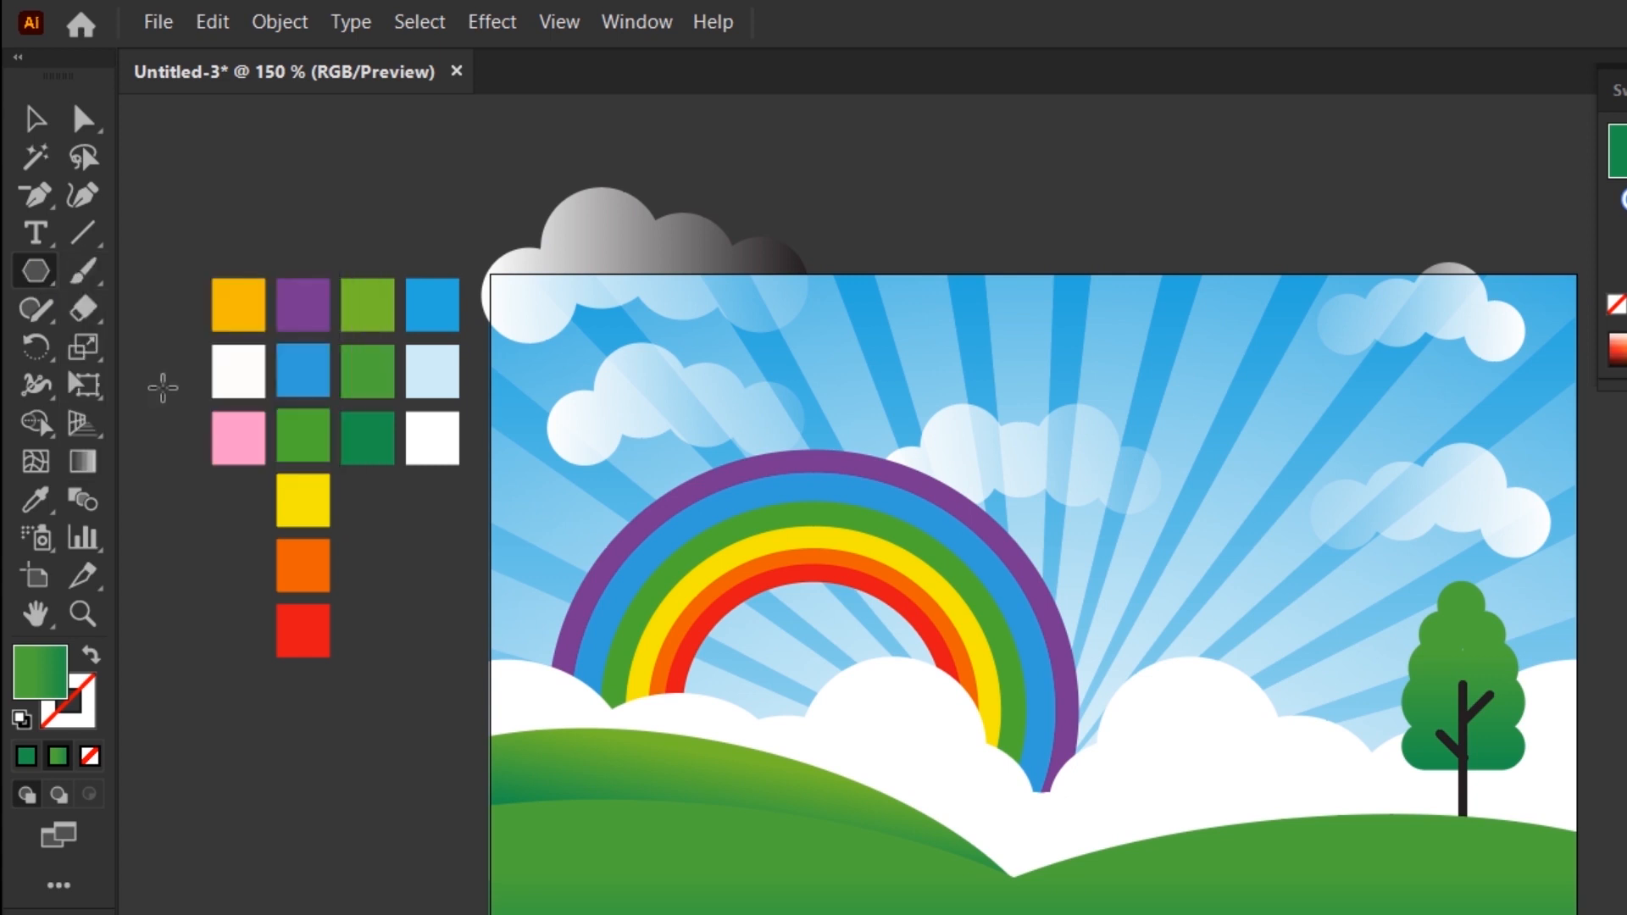
pyautogui.click(1137, 872)
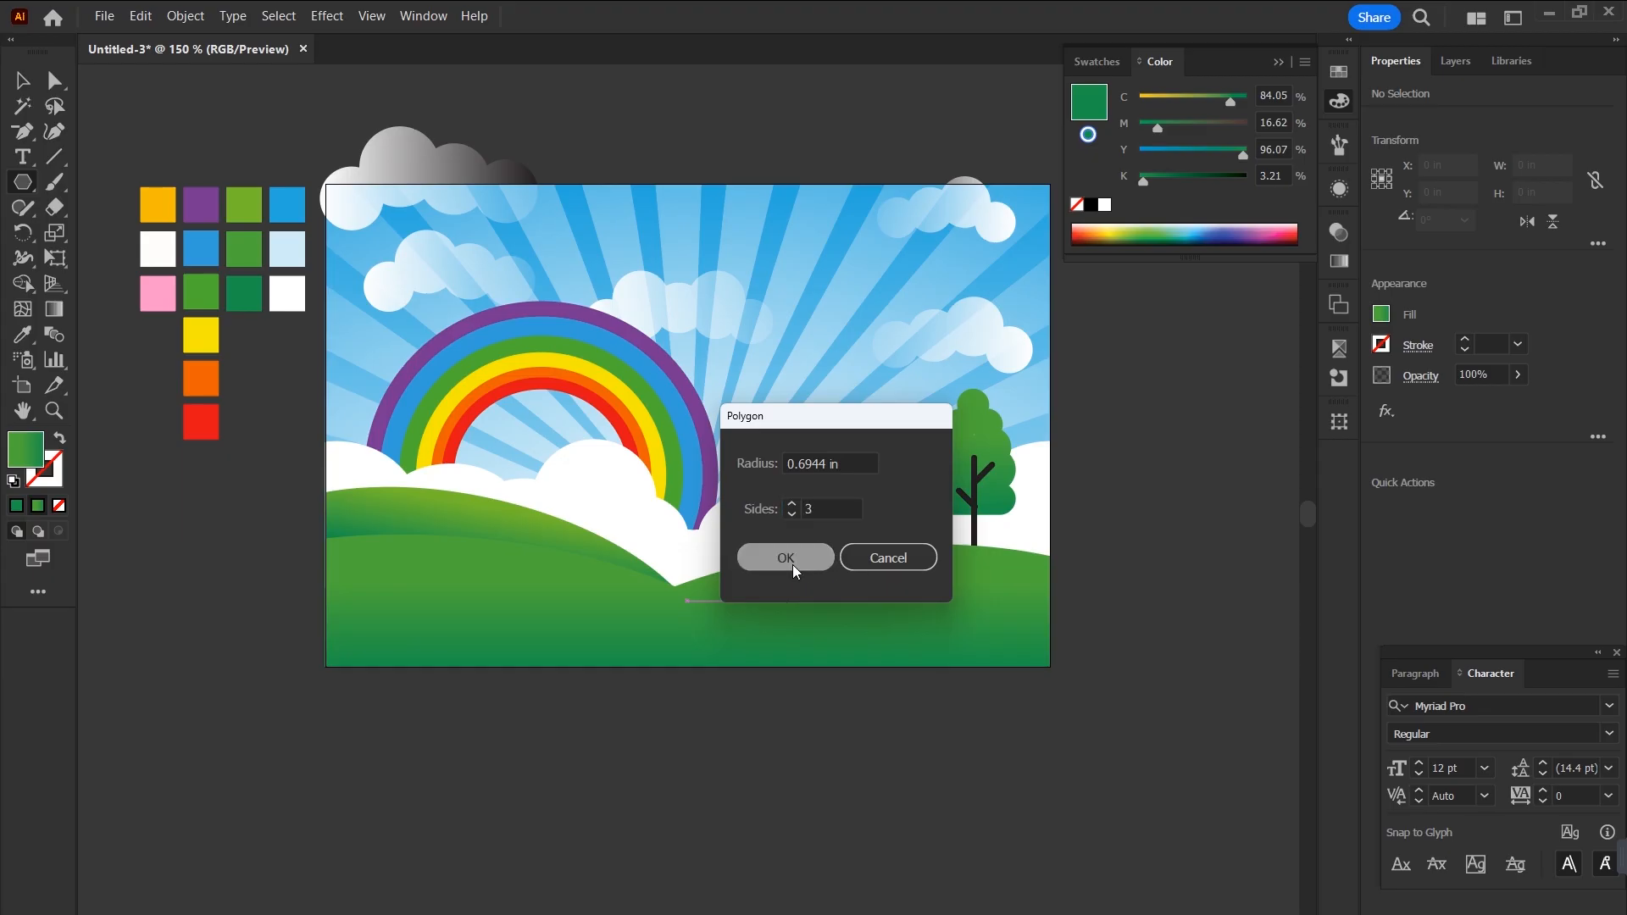
pyautogui.click(790, 561)
# Move the green triangle below the artboard and scale it down to about 0.73 × 0.64 in.
pyautogui.press('v')
pyautogui.moveTo(794, 612); pyautogui.dragTo(930, 773)
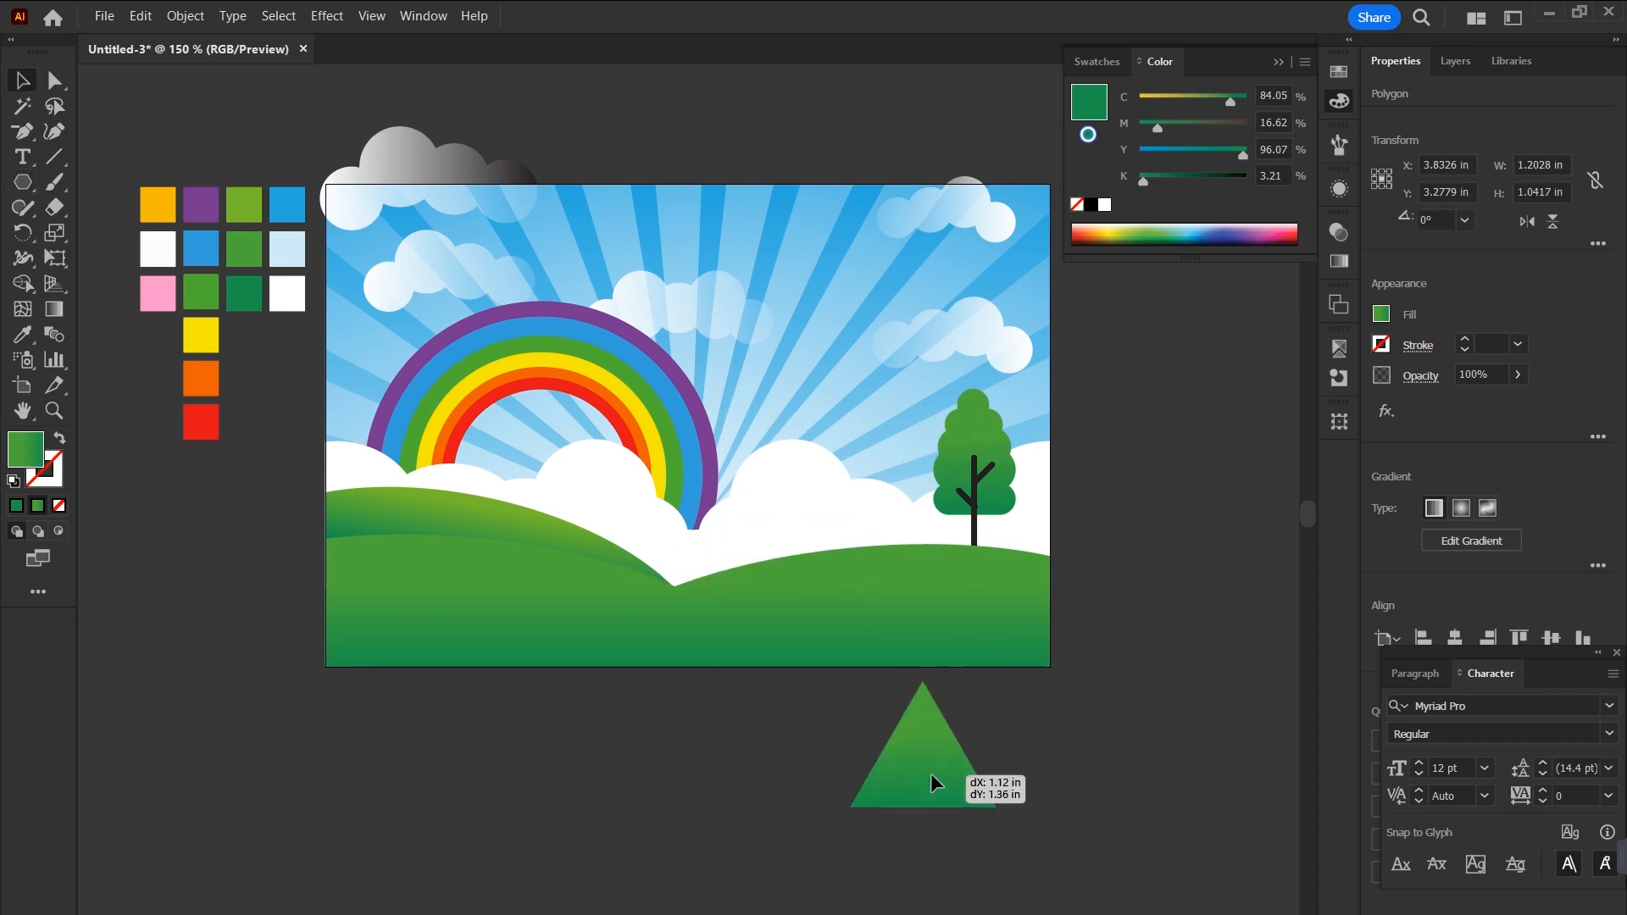
pyautogui.scroll(-3, 930, 773)
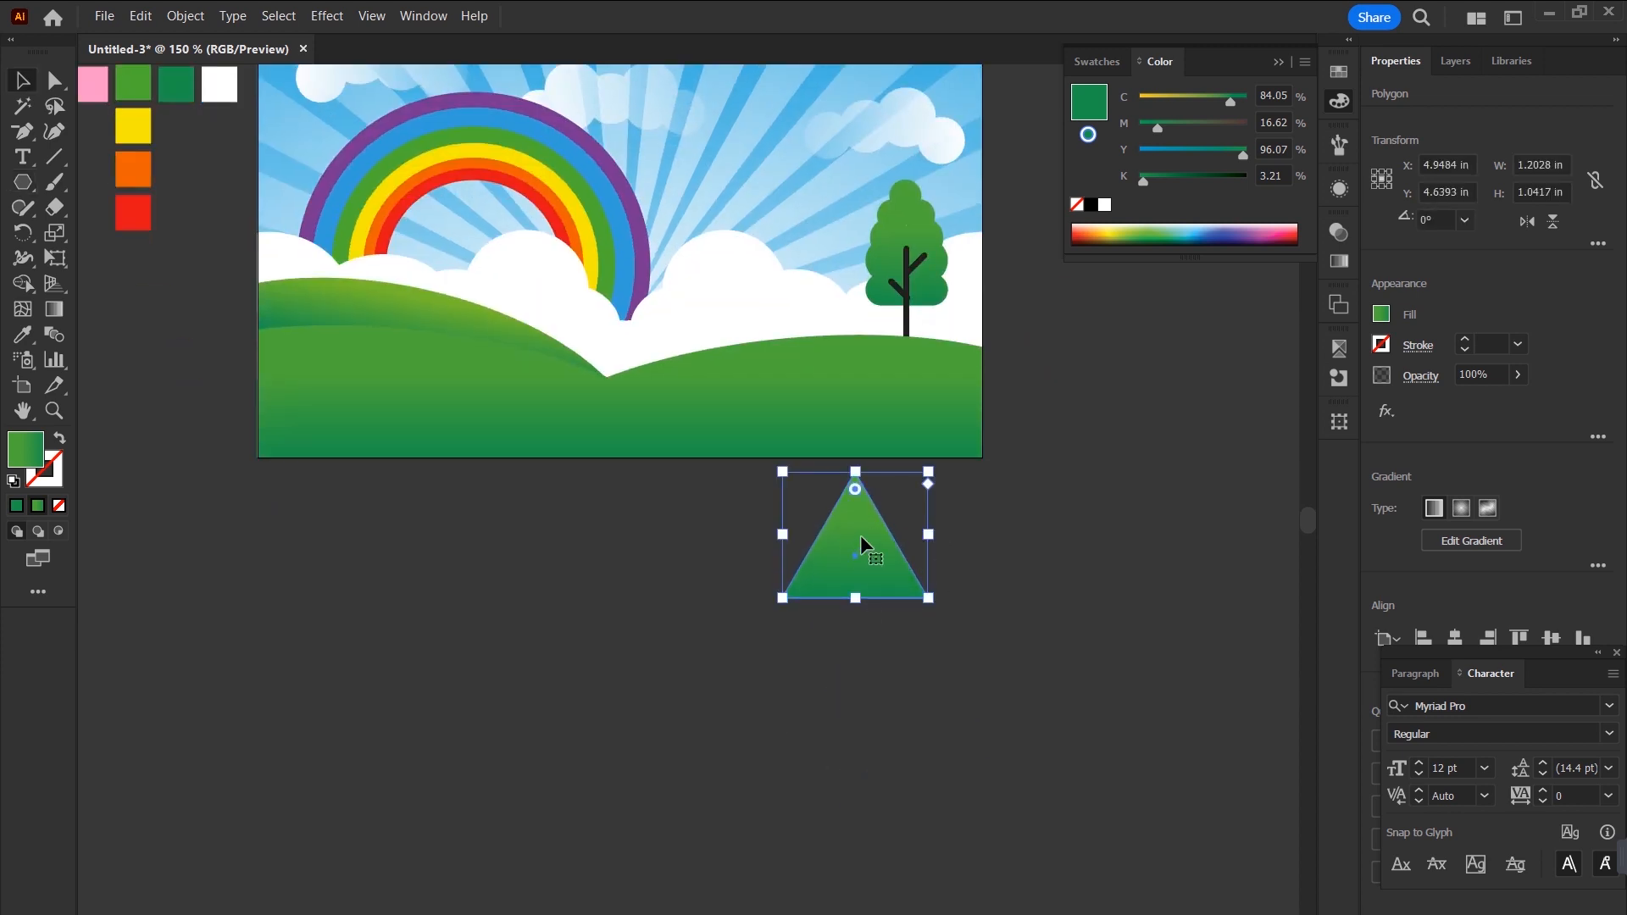
pyautogui.moveTo(862, 476); pyautogui.dragTo(865, 627)
pyautogui.hotkey('ctrl', 'z')
# Bend both slanted sides of the triangle inward with the Anchor Point tool to form a pine tier.
pyautogui.press('z')
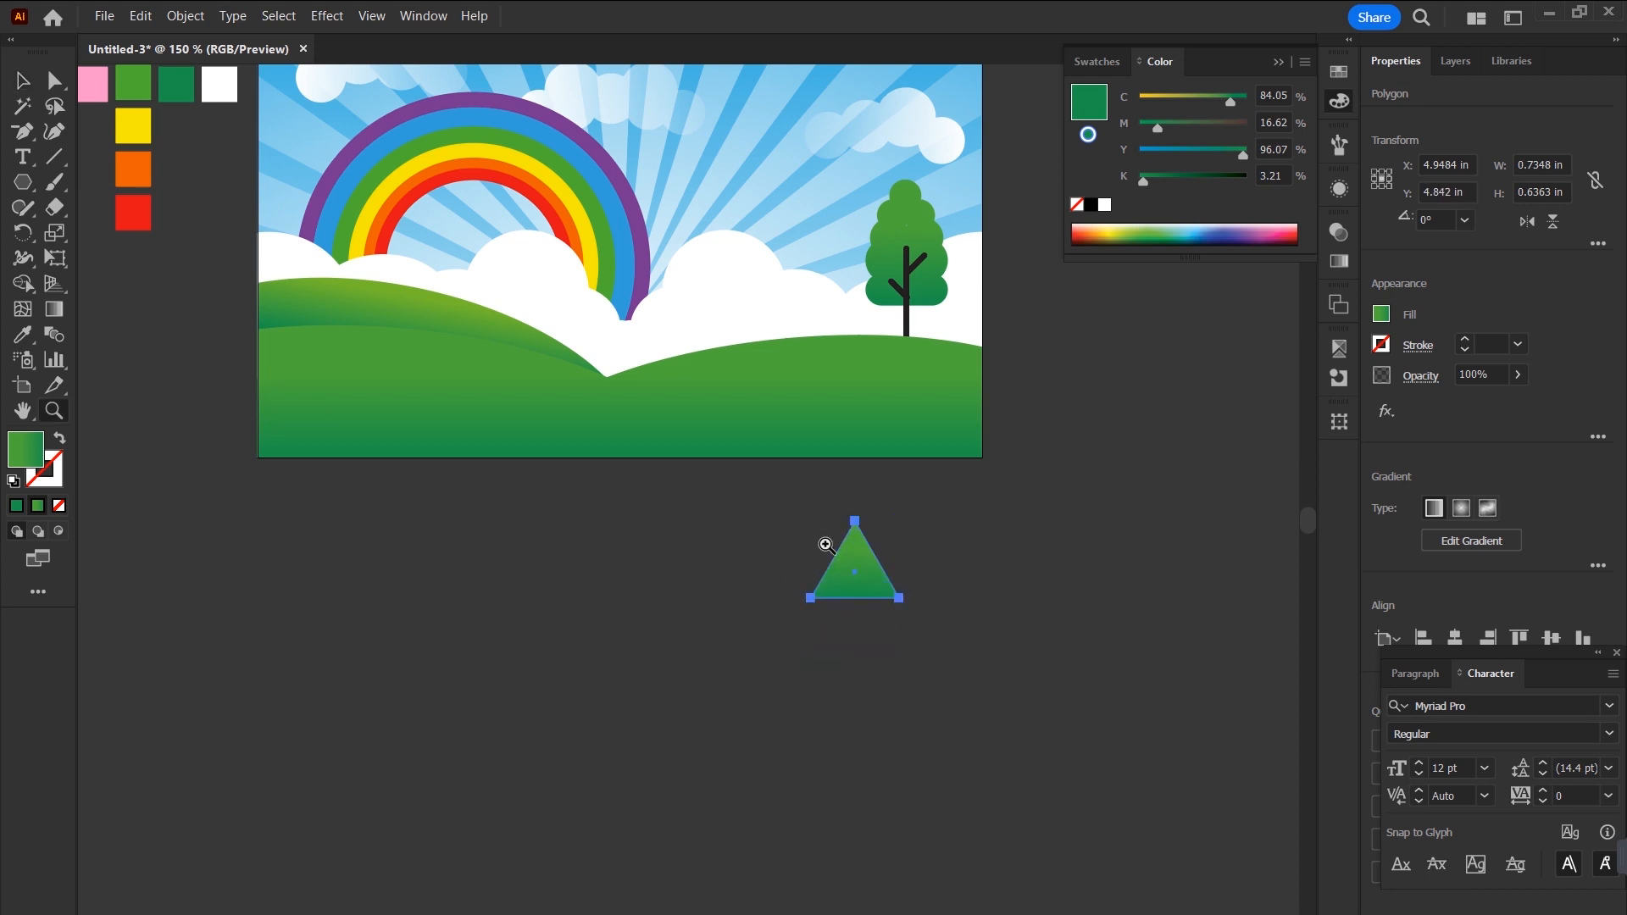
pyautogui.moveTo(829, 533); pyautogui.dragTo(944, 683)
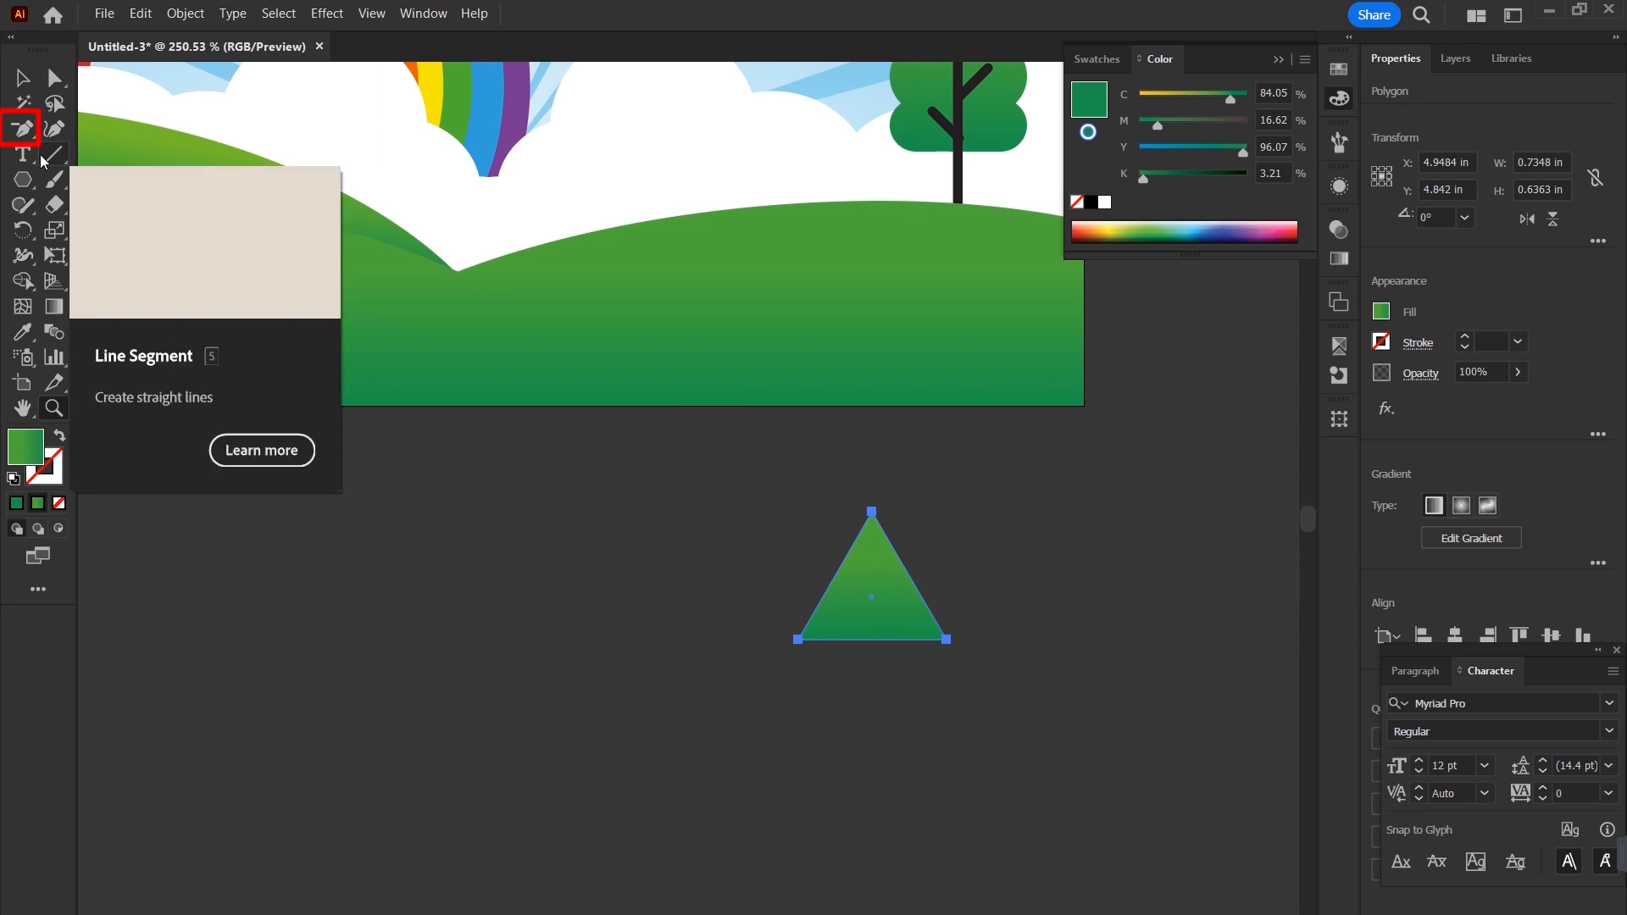
pyautogui.click(23, 129)
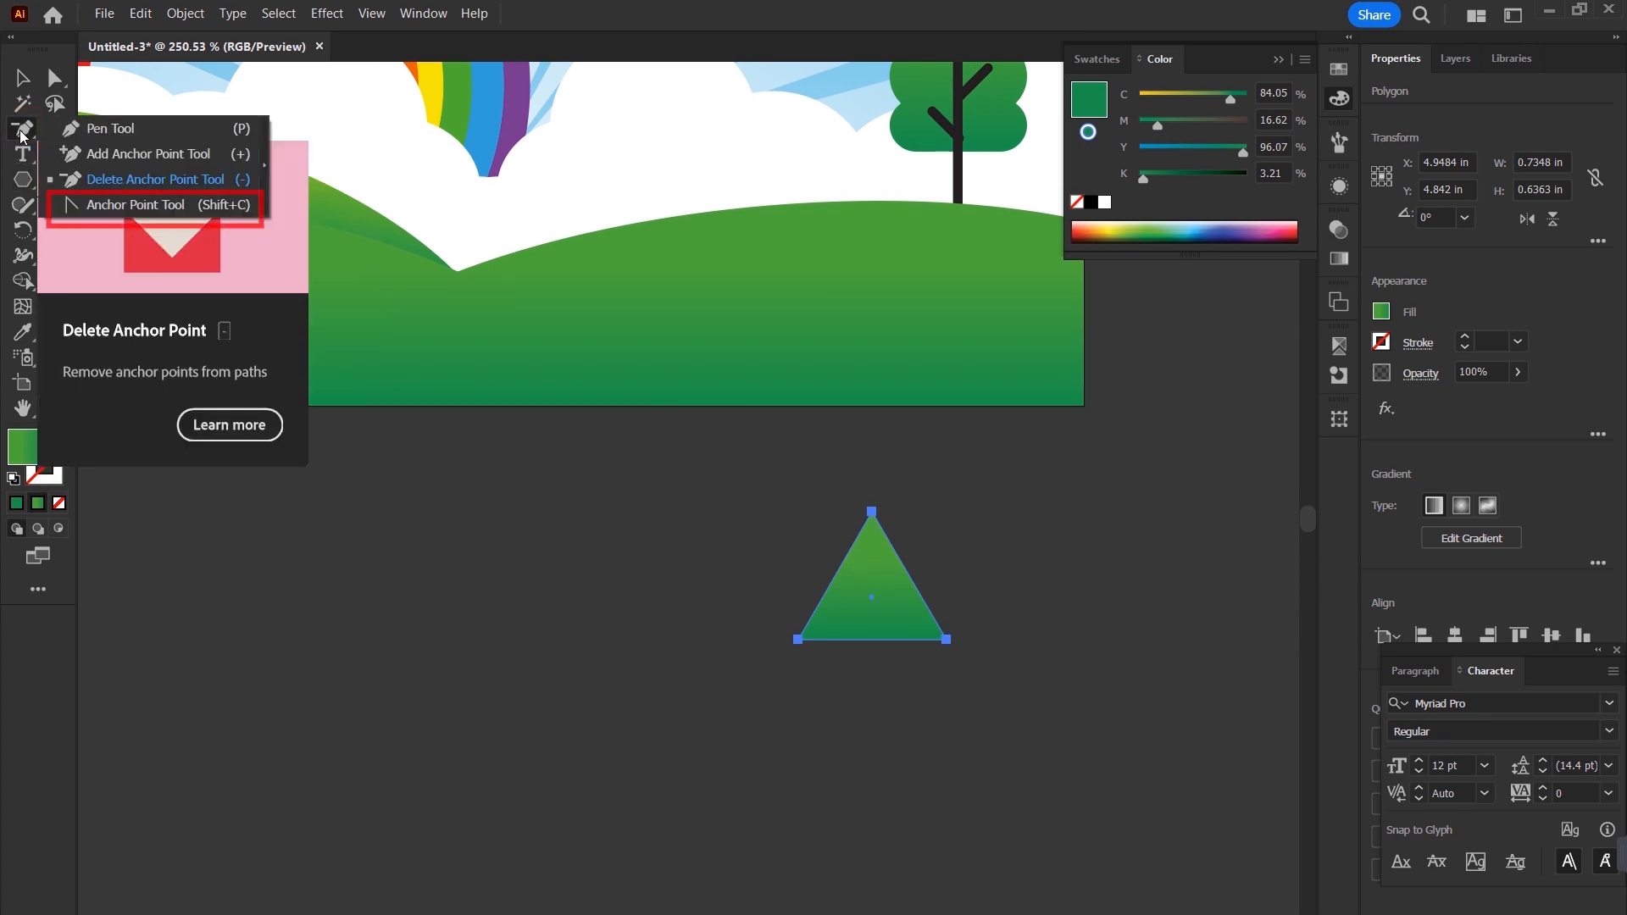
pyautogui.click(116, 210)
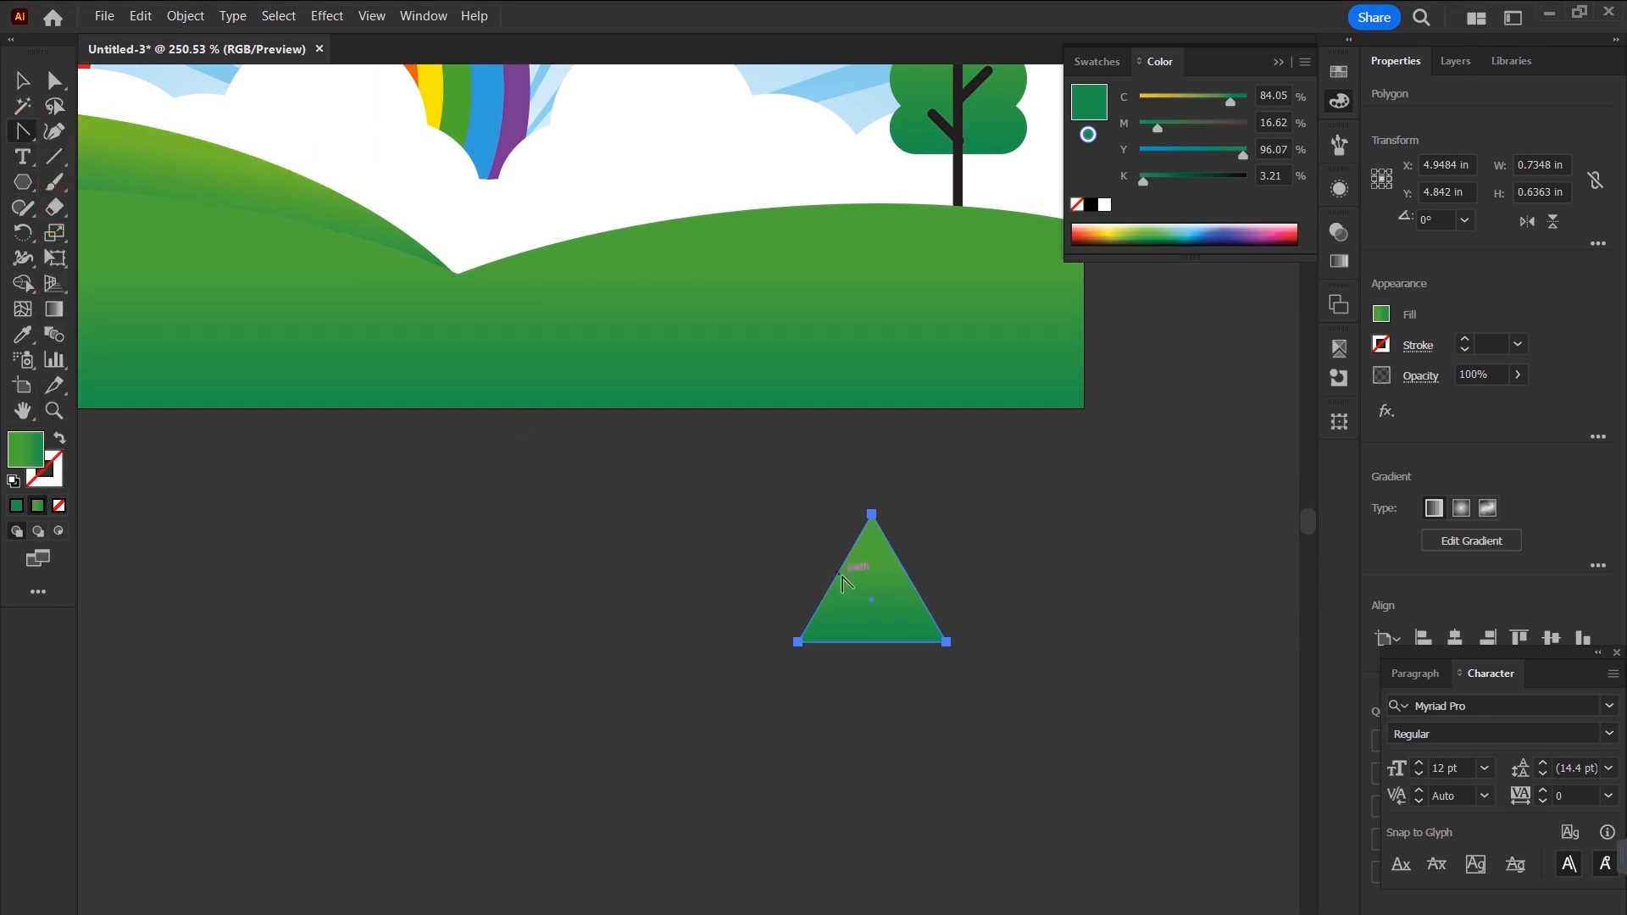
pyautogui.moveTo(838, 573); pyautogui.dragTo(897, 582)
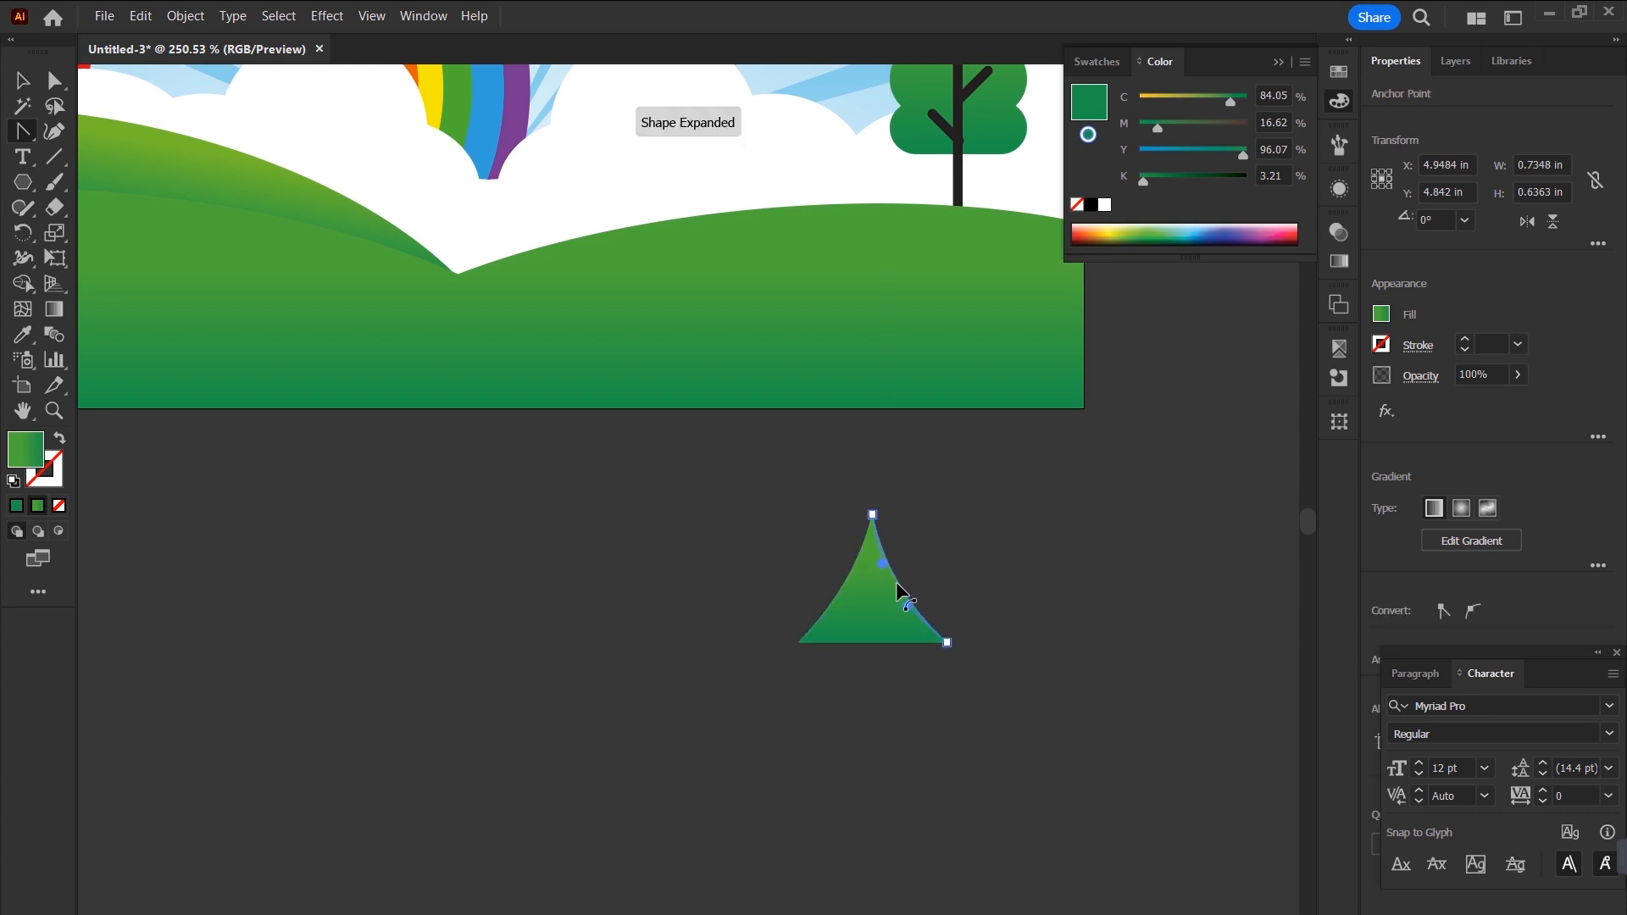
pyautogui.click(22, 82)
pyautogui.click(537, 523)
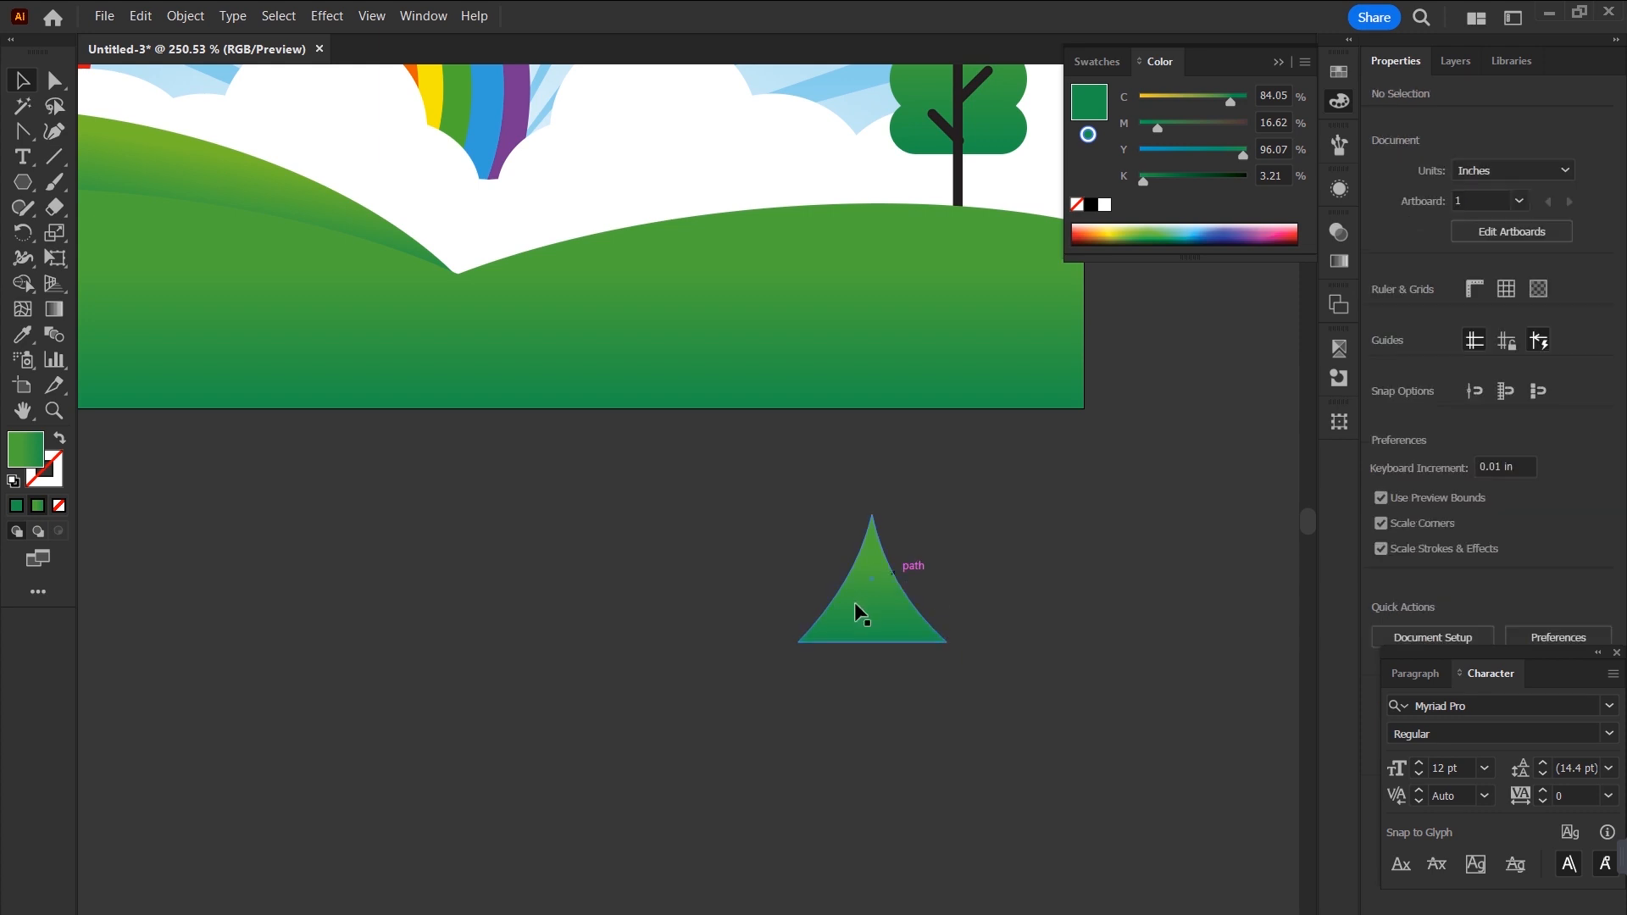
# Duplicate the curved triangle straight down with a slight overlap and repeat the copy until six tiers are stacked.
pyautogui.click(871, 591)
pyautogui.moveTo(885, 596); pyautogui.dragTo(895, 707)
pyautogui.hotkey('ctrl', '-')
pyautogui.hotkey('ctrl', '-')
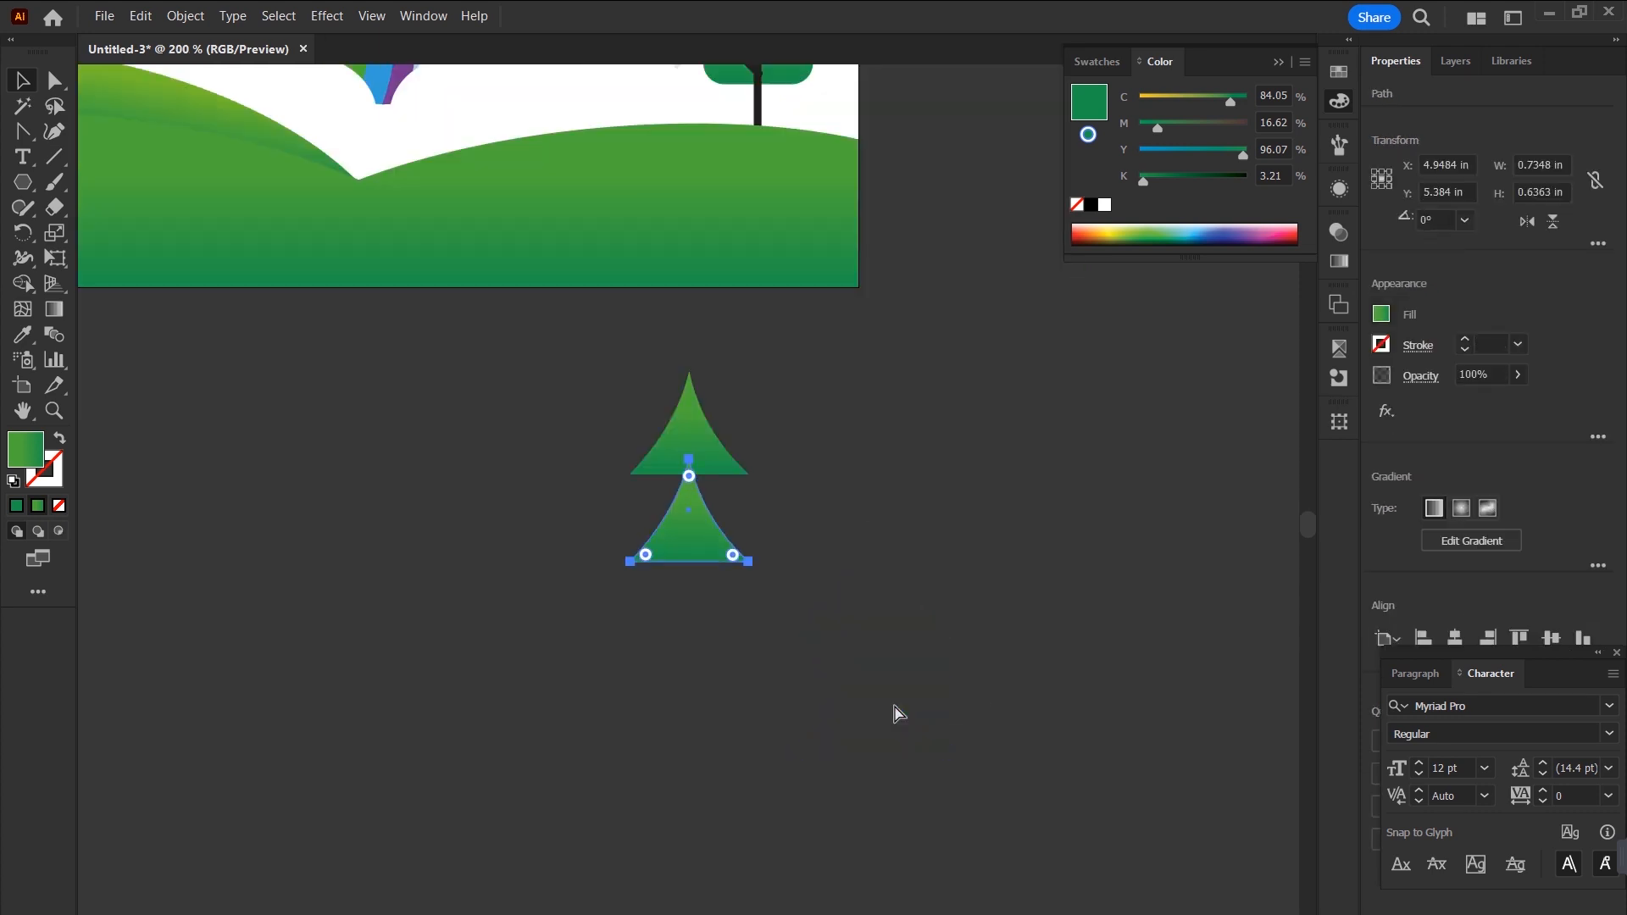
pyautogui.hotkey('ctrl', 'd')
pyautogui.hotkey('ctrl', 'd')
pyautogui.hotkey('ctrl', 'd')
pyautogui.hotkey('ctrl', 'd')
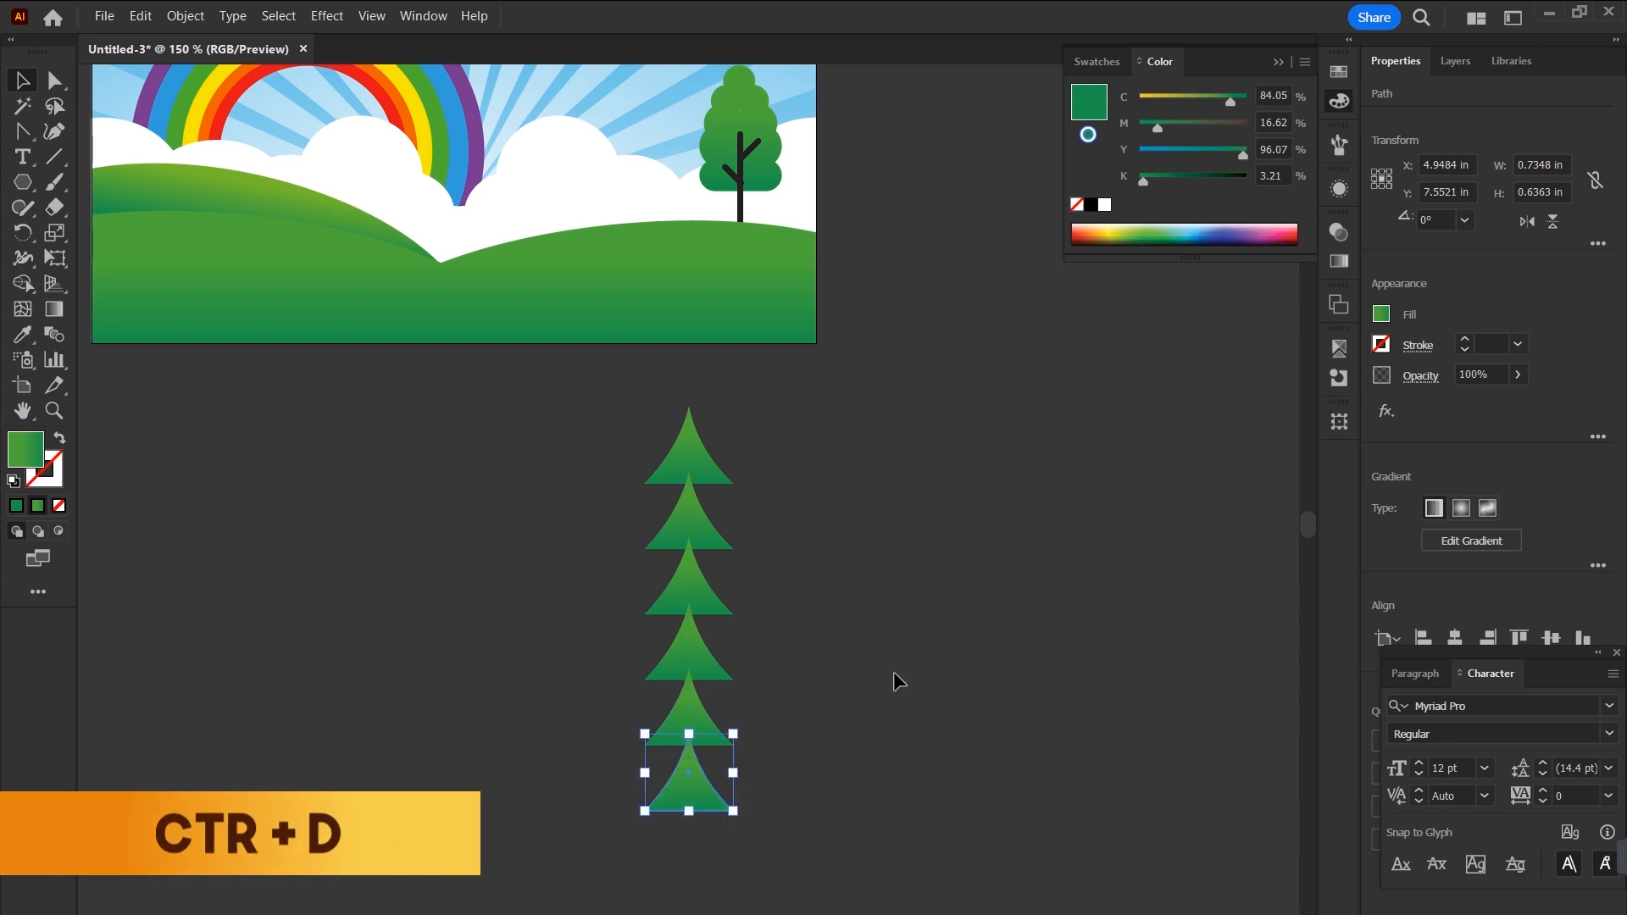
# Resize the six-tier stack to about 0.87 × 3.03 in and unite the tiers into a single shape.
pyautogui.moveTo(831, 411); pyautogui.dragTo(599, 900)
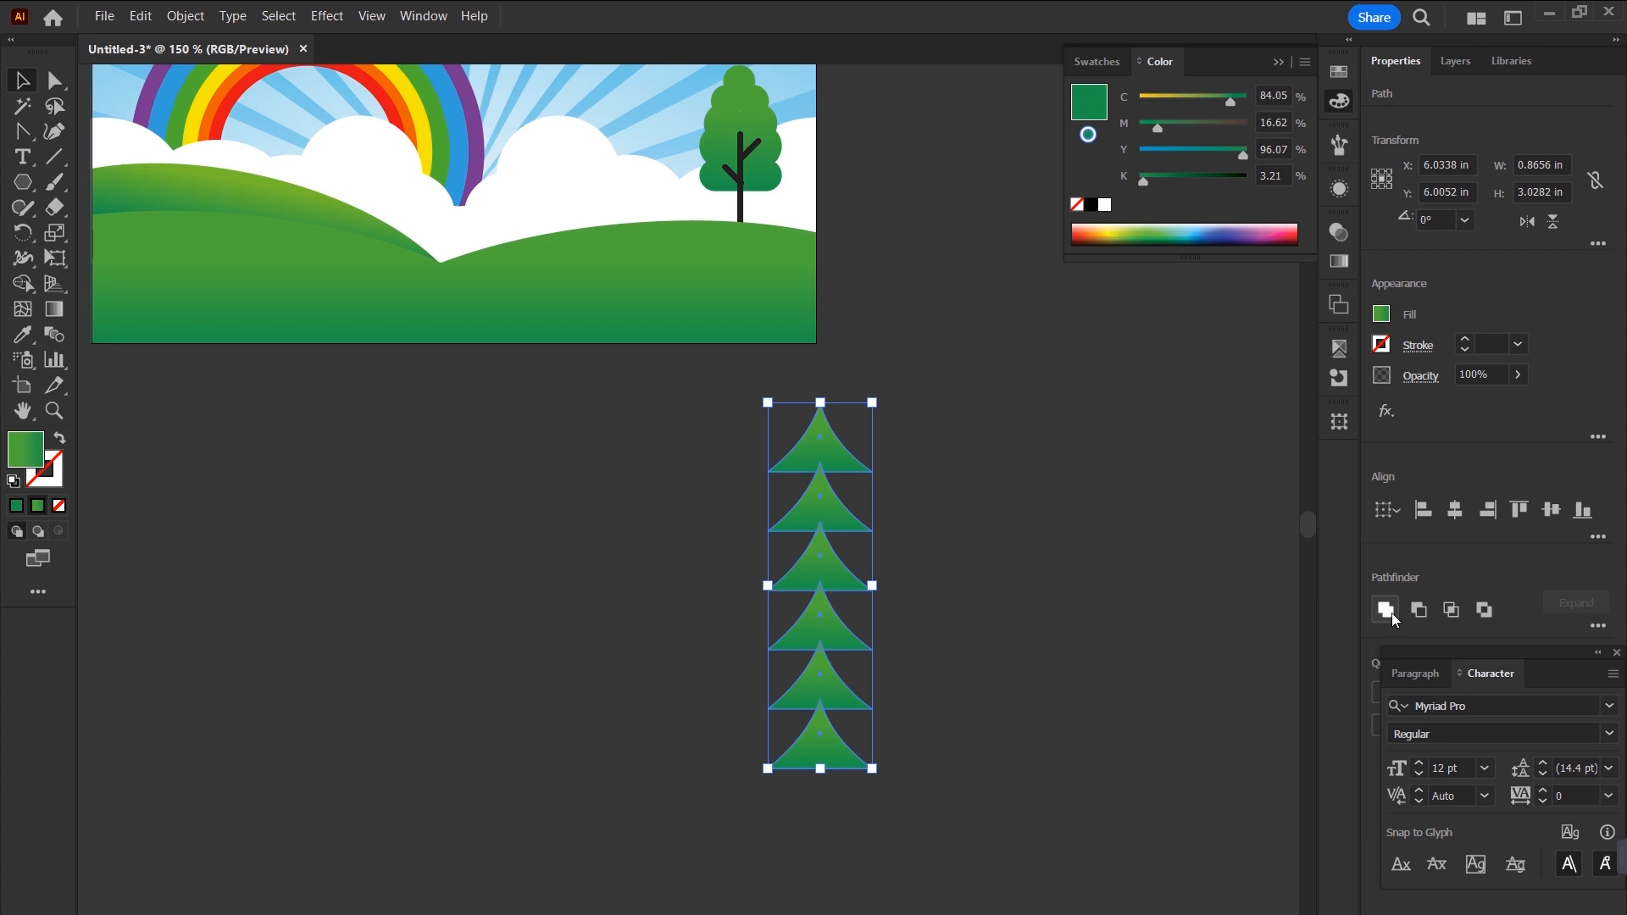
pyautogui.click(1390, 613)
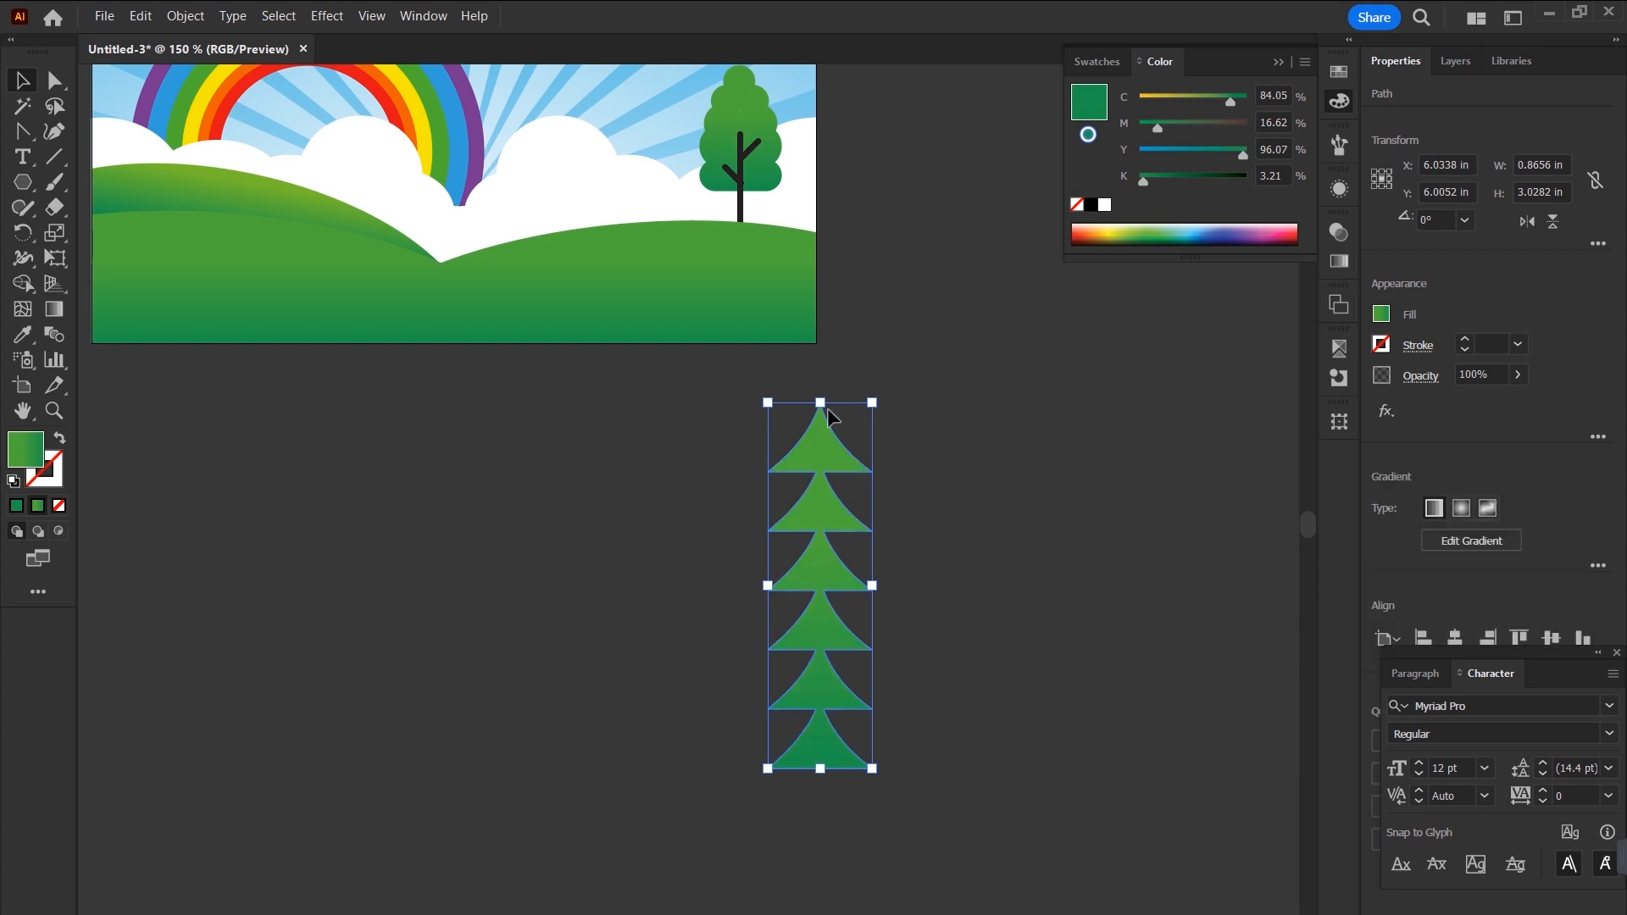
pyautogui.click(777, 373)
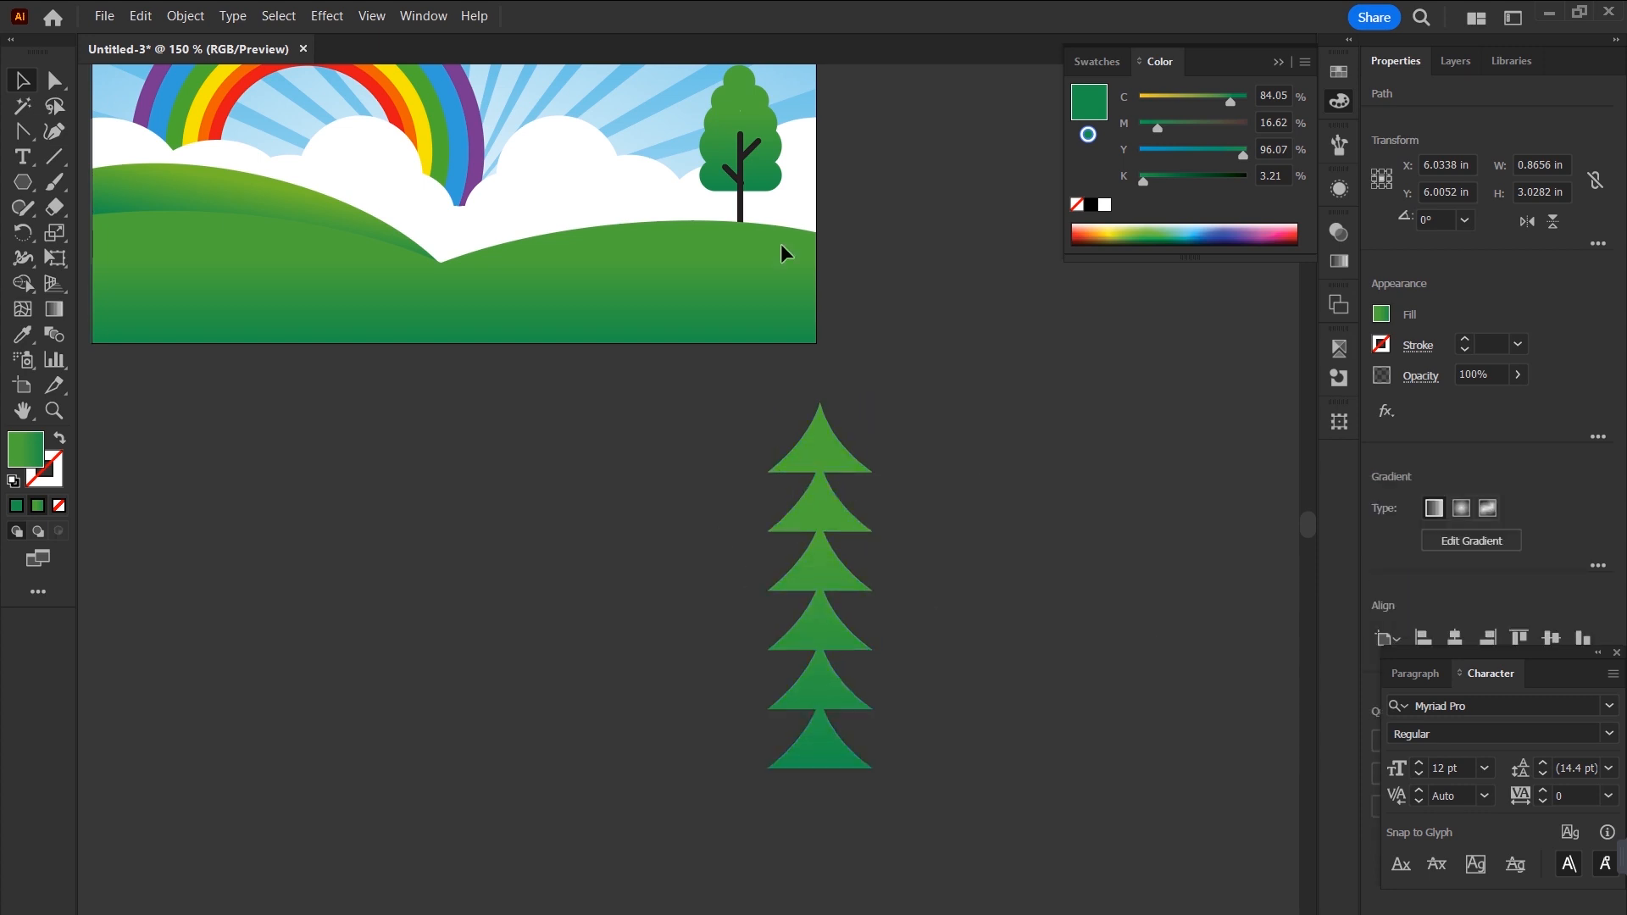
# Draw a vertical trunk line about 1.45 in long down from the lowest pine tier and give it a thick black stroke.
pyautogui.click(54, 161)
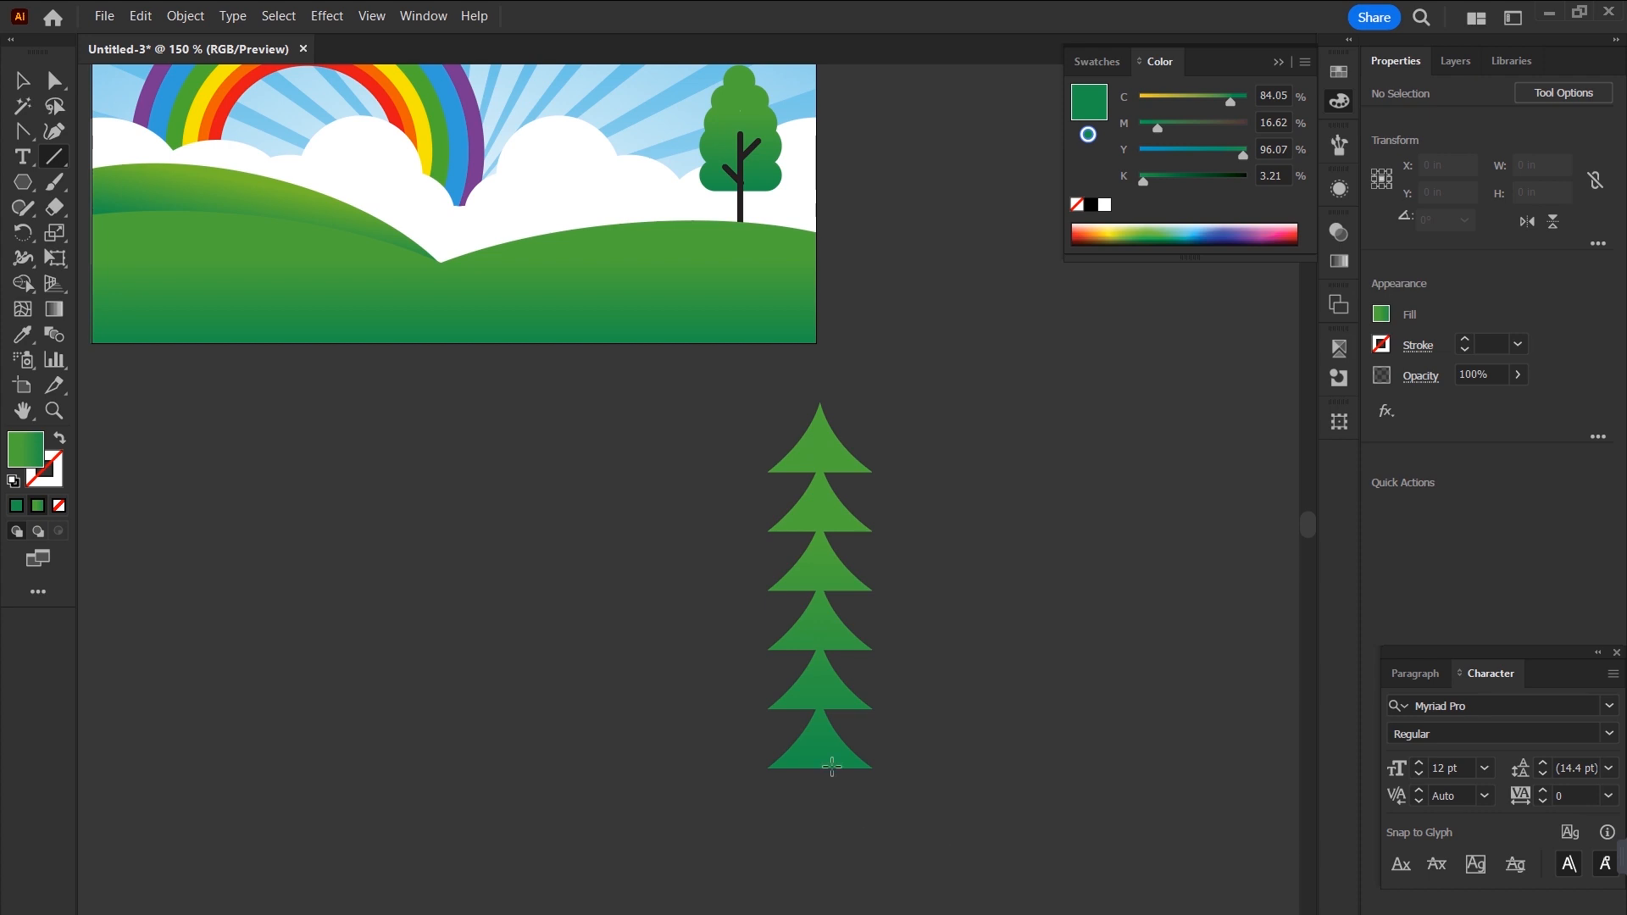
pyautogui.moveTo(819, 755); pyautogui.dragTo(820, 914)
pyautogui.press('v')
pyautogui.click(1490, 342)
pyautogui.write('2')
pyautogui.press('Return')
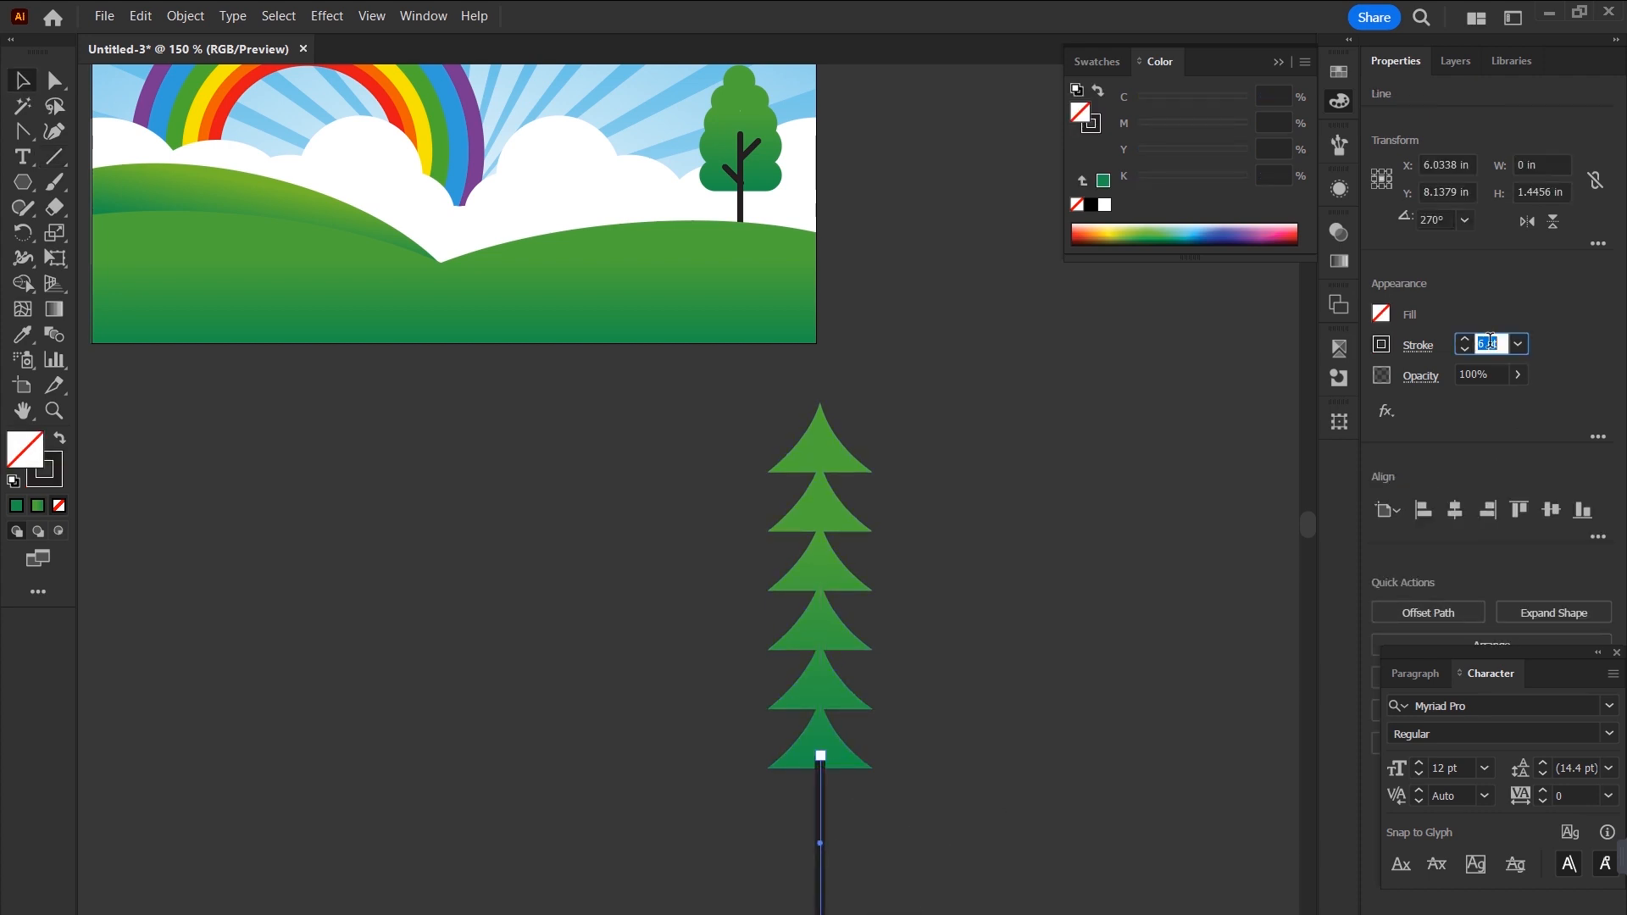
pyautogui.click(1092, 124)
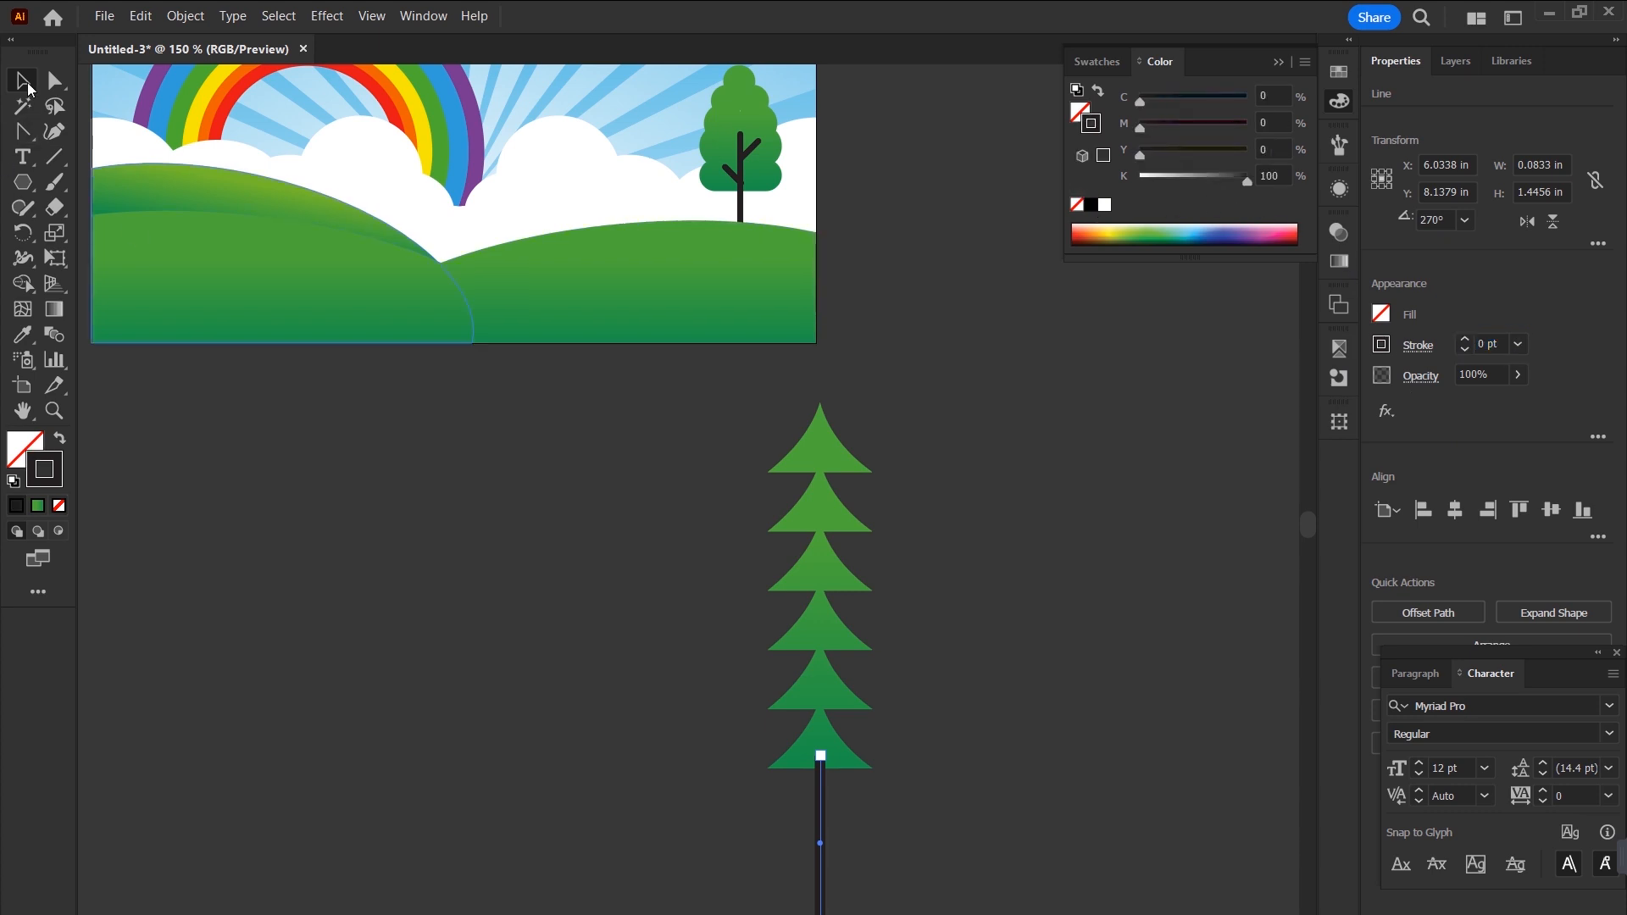
# Group the pine's foliage and trunk, scale the tree down and place it on the front hill beside the round tree.
pyautogui.hotkey('ctrl', 'a')
pyautogui.moveTo(829, 708); pyautogui.dragTo(655, 239)
pyautogui.moveTo(777, 468); pyautogui.dragTo(1015, 648)
pyautogui.hotkey('ctrl', '0')
pyautogui.moveTo(1007, 236); pyautogui.dragTo(1013, 670)
pyautogui.moveTo(1001, 768); pyautogui.dragTo(994, 485)
pyautogui.moveTo(1001, 387); pyautogui.dragTo(1000, 471)
pyautogui.moveTo(998, 564); pyautogui.dragTo(998, 522)
pyautogui.hotkey('ctrl', 'shift', 'a')
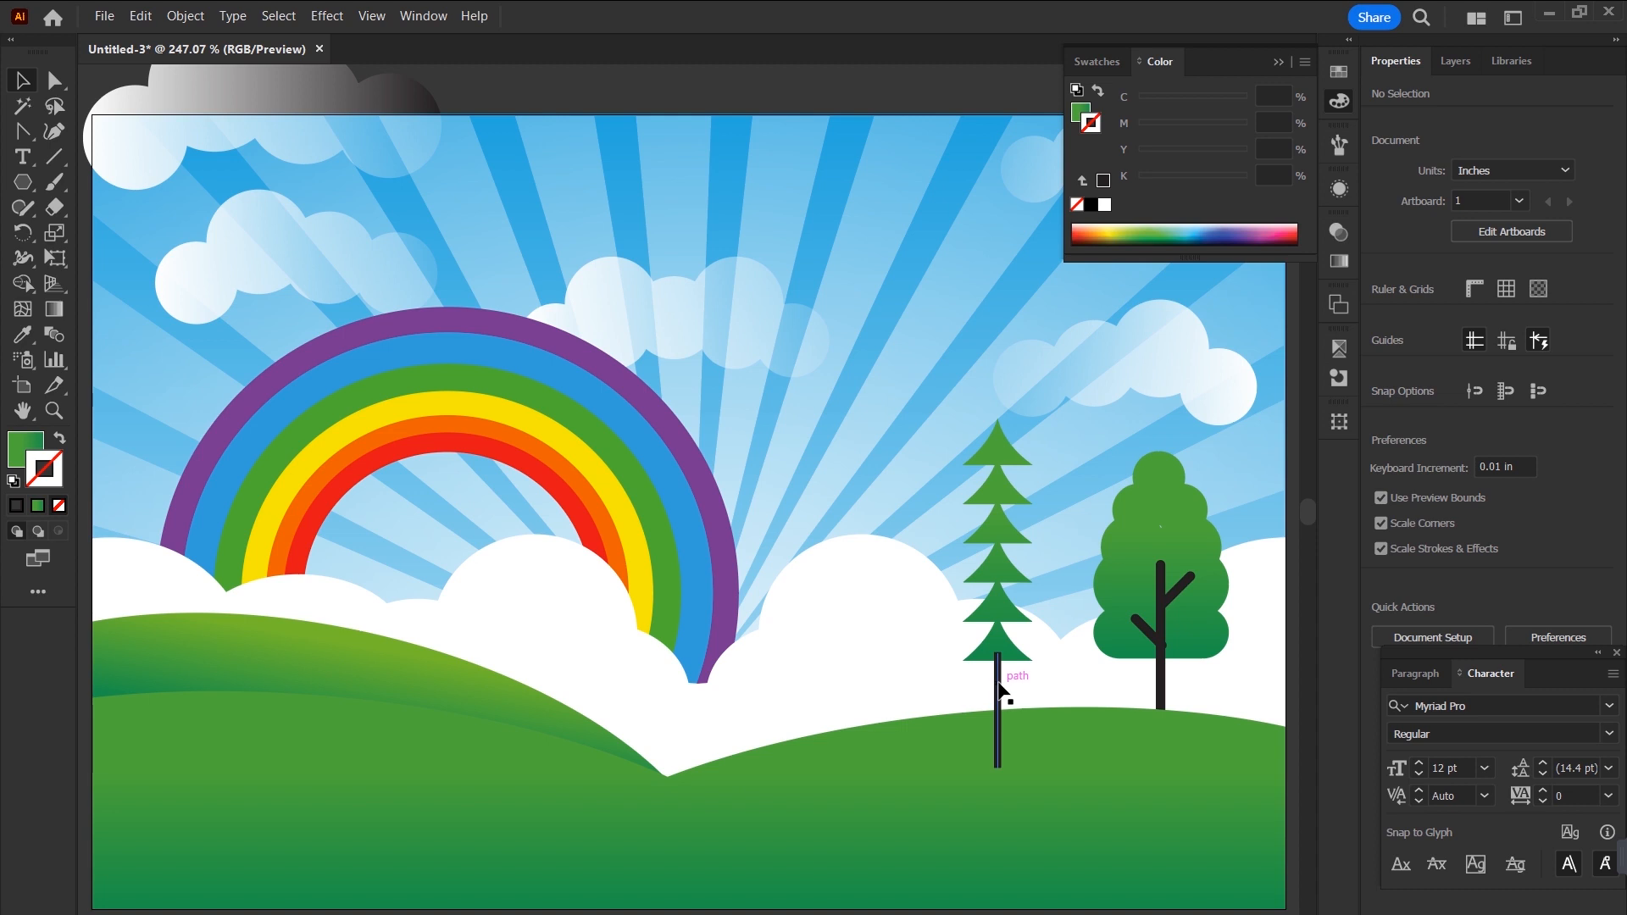
# Inside the pine tree group, bring the green foliage in front of the trunk line, then leave the group.
pyautogui.doubleClick(1001, 693)
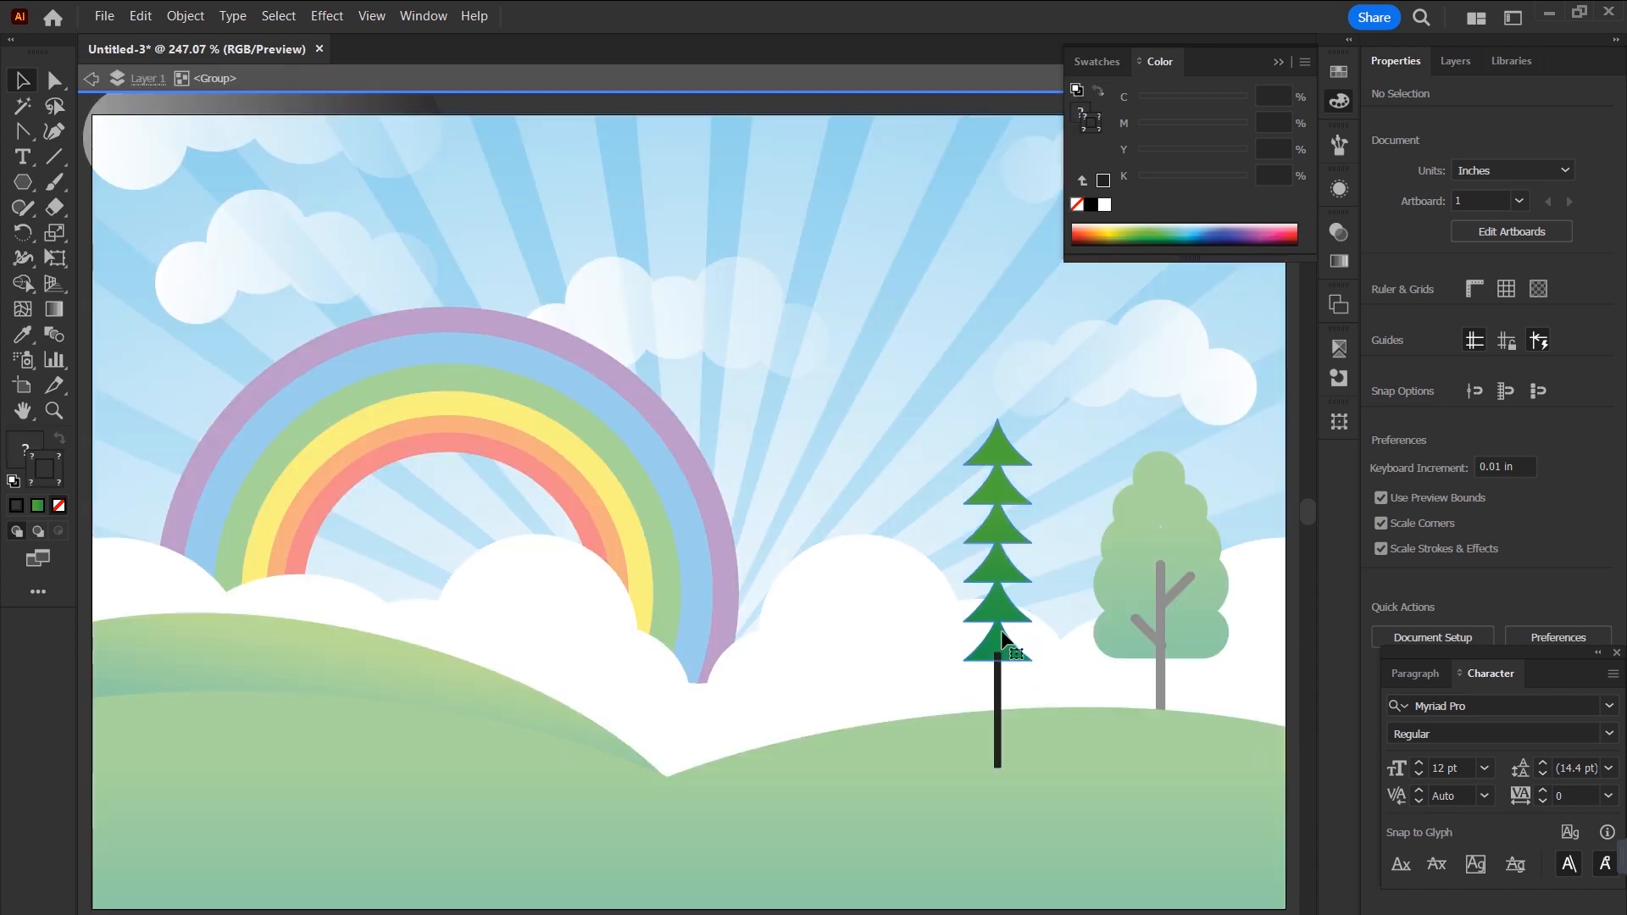
pyautogui.click(1008, 597)
pyautogui.press('a')
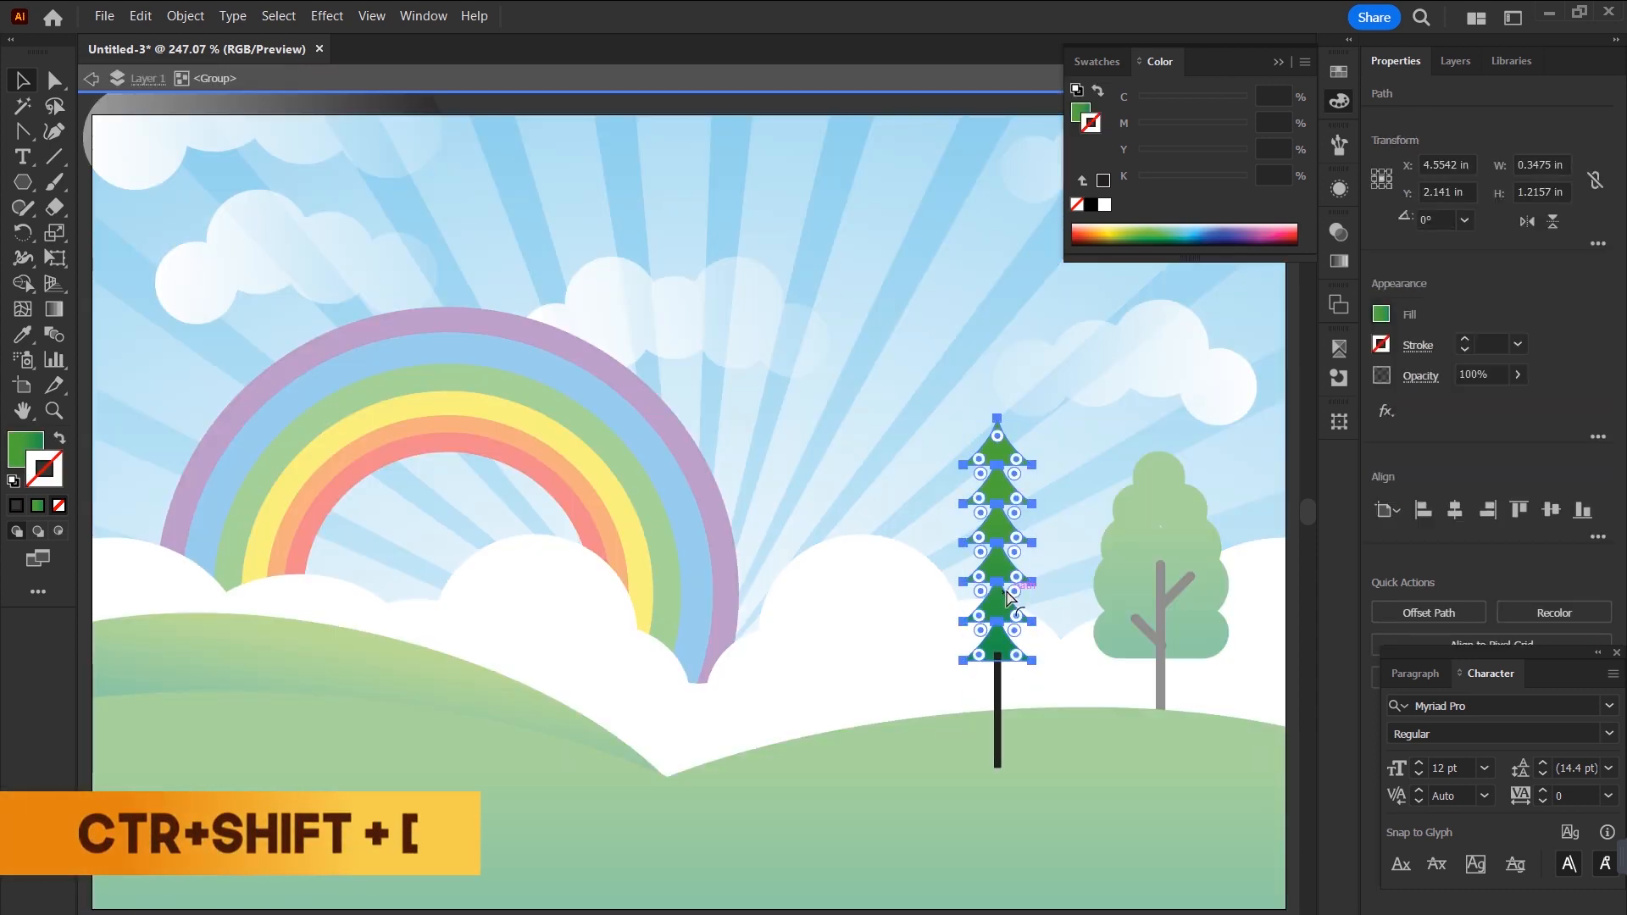
pyautogui.press('v')
pyautogui.doubleClick(988, 771)
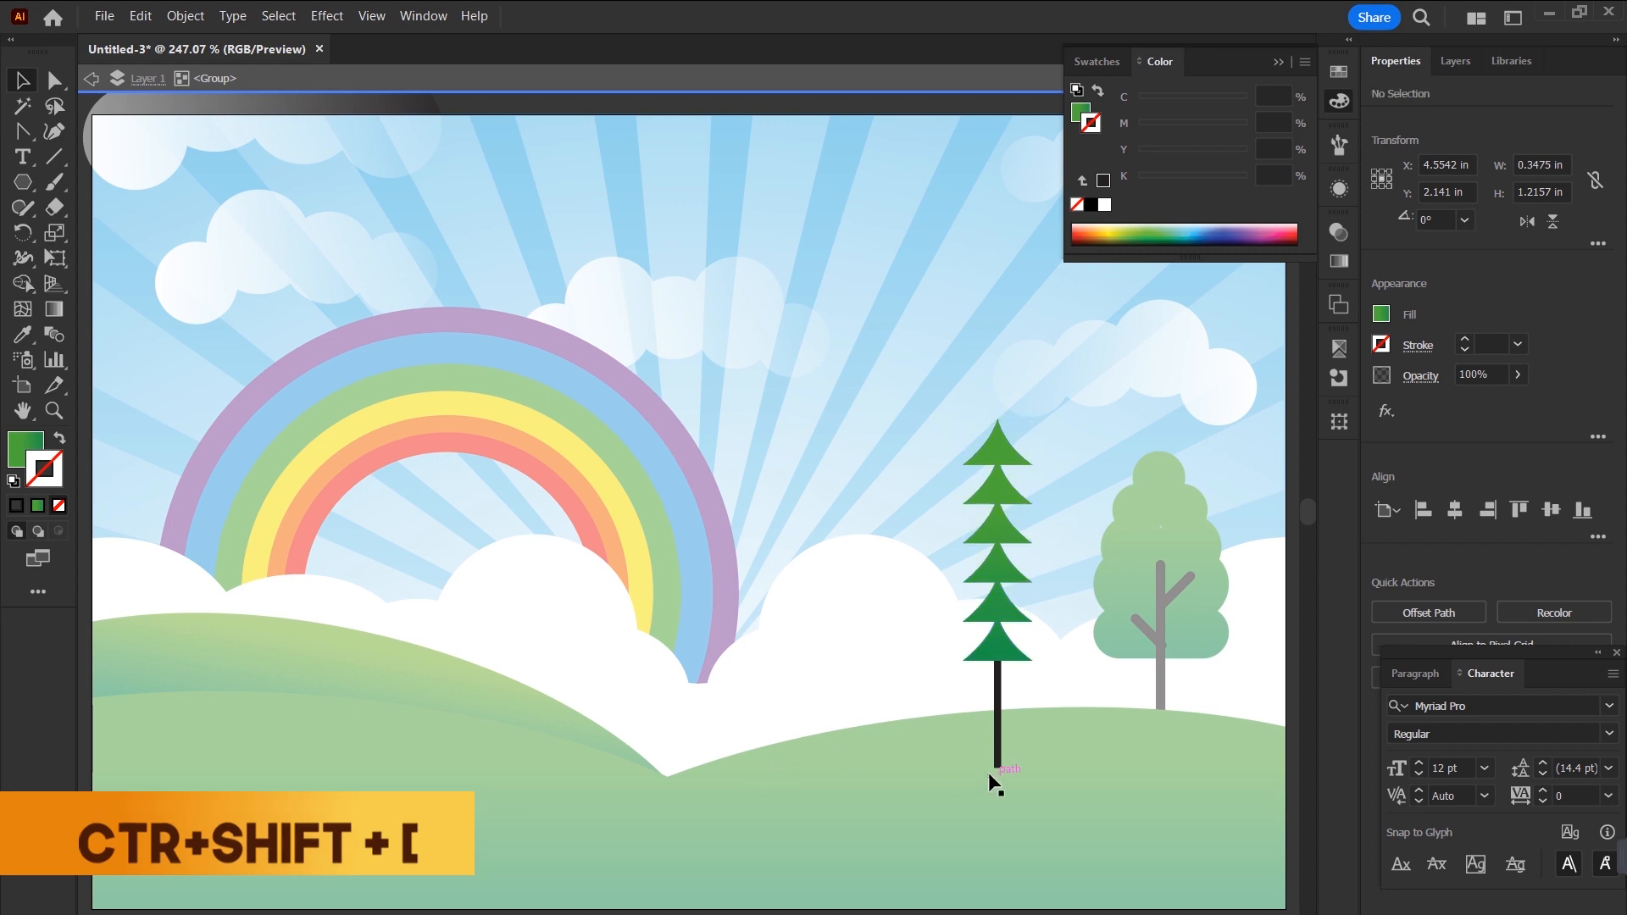
# Send the pine tree group behind the front hill so the hill covers the base of its trunk.
pyautogui.moveTo(940, 860); pyautogui.dragTo(825, 703)
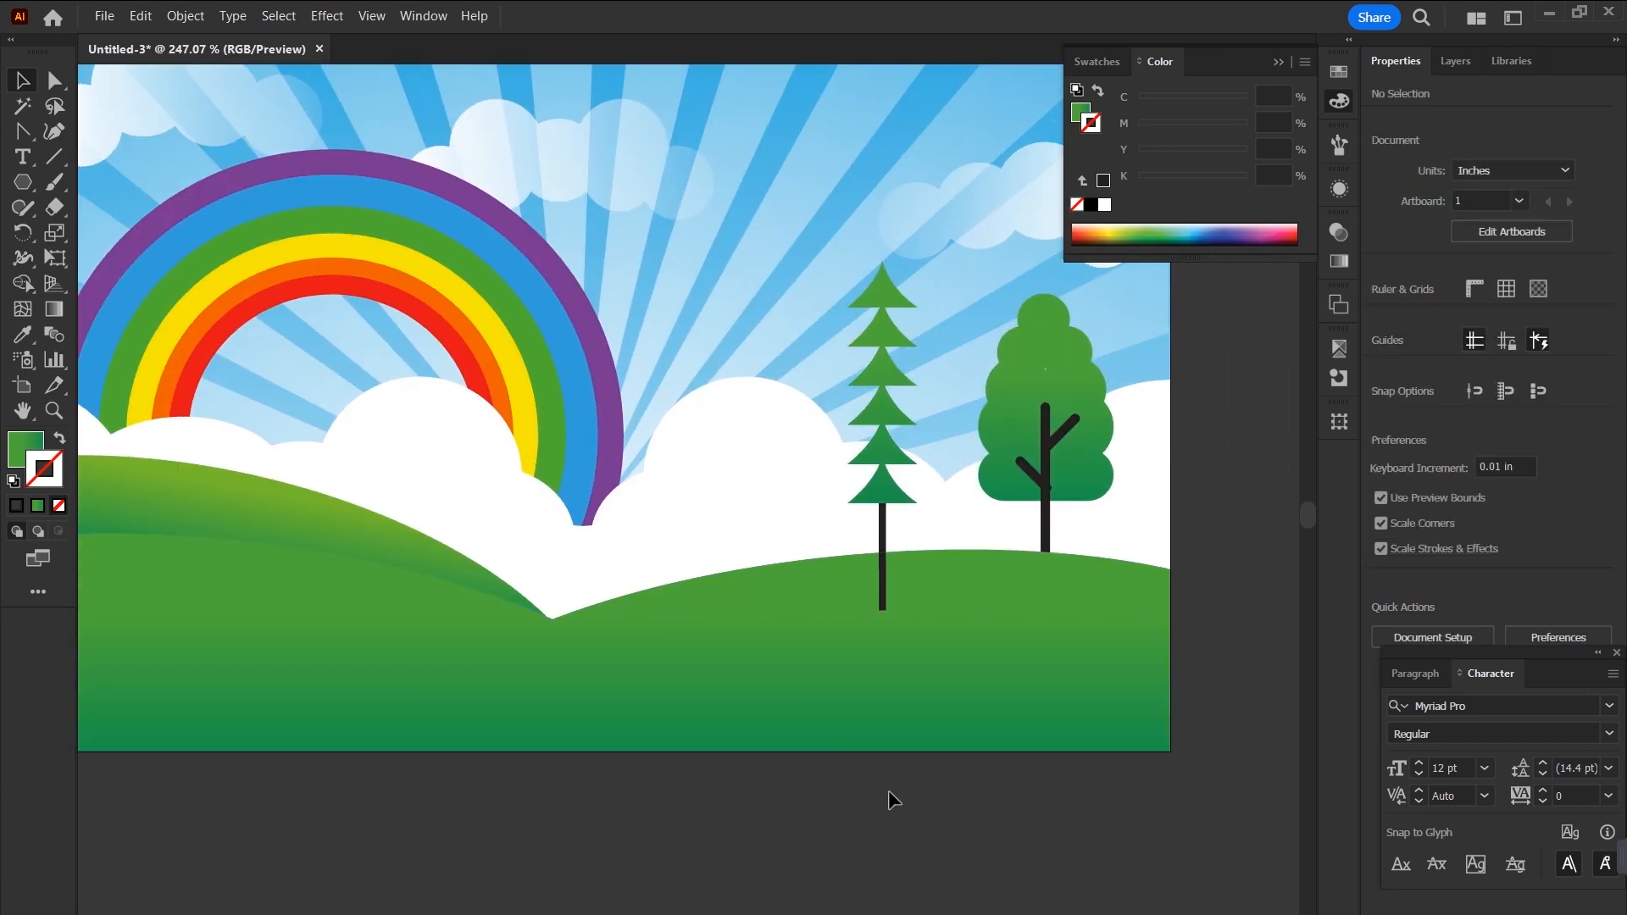
pyautogui.click(885, 481)
pyautogui.press('a')
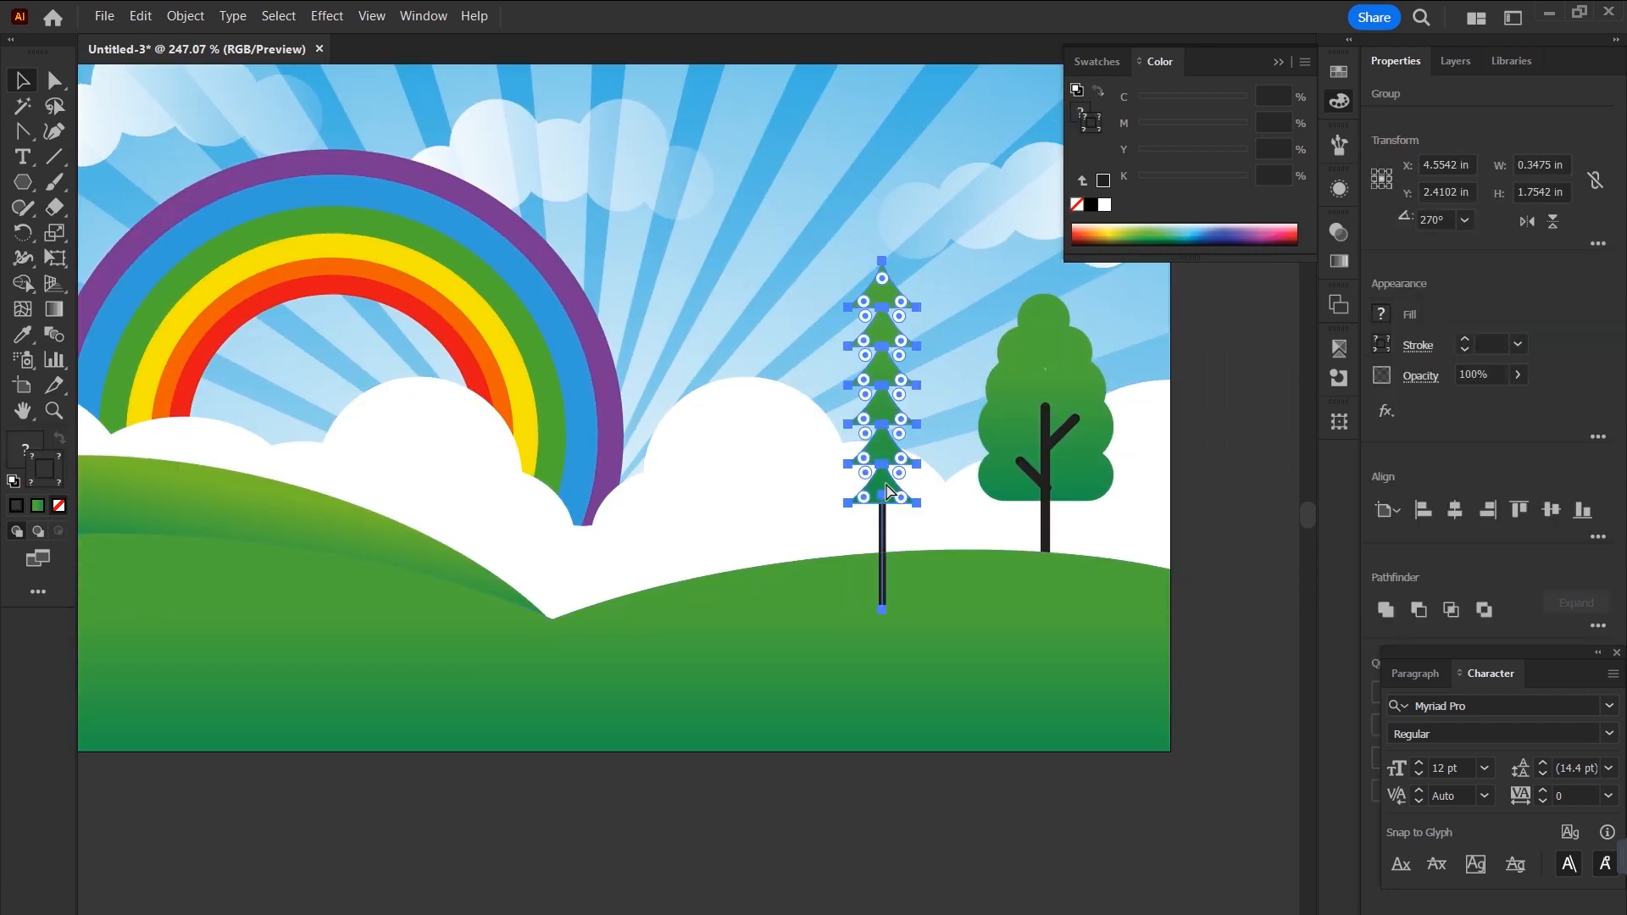
pyautogui.press('v')
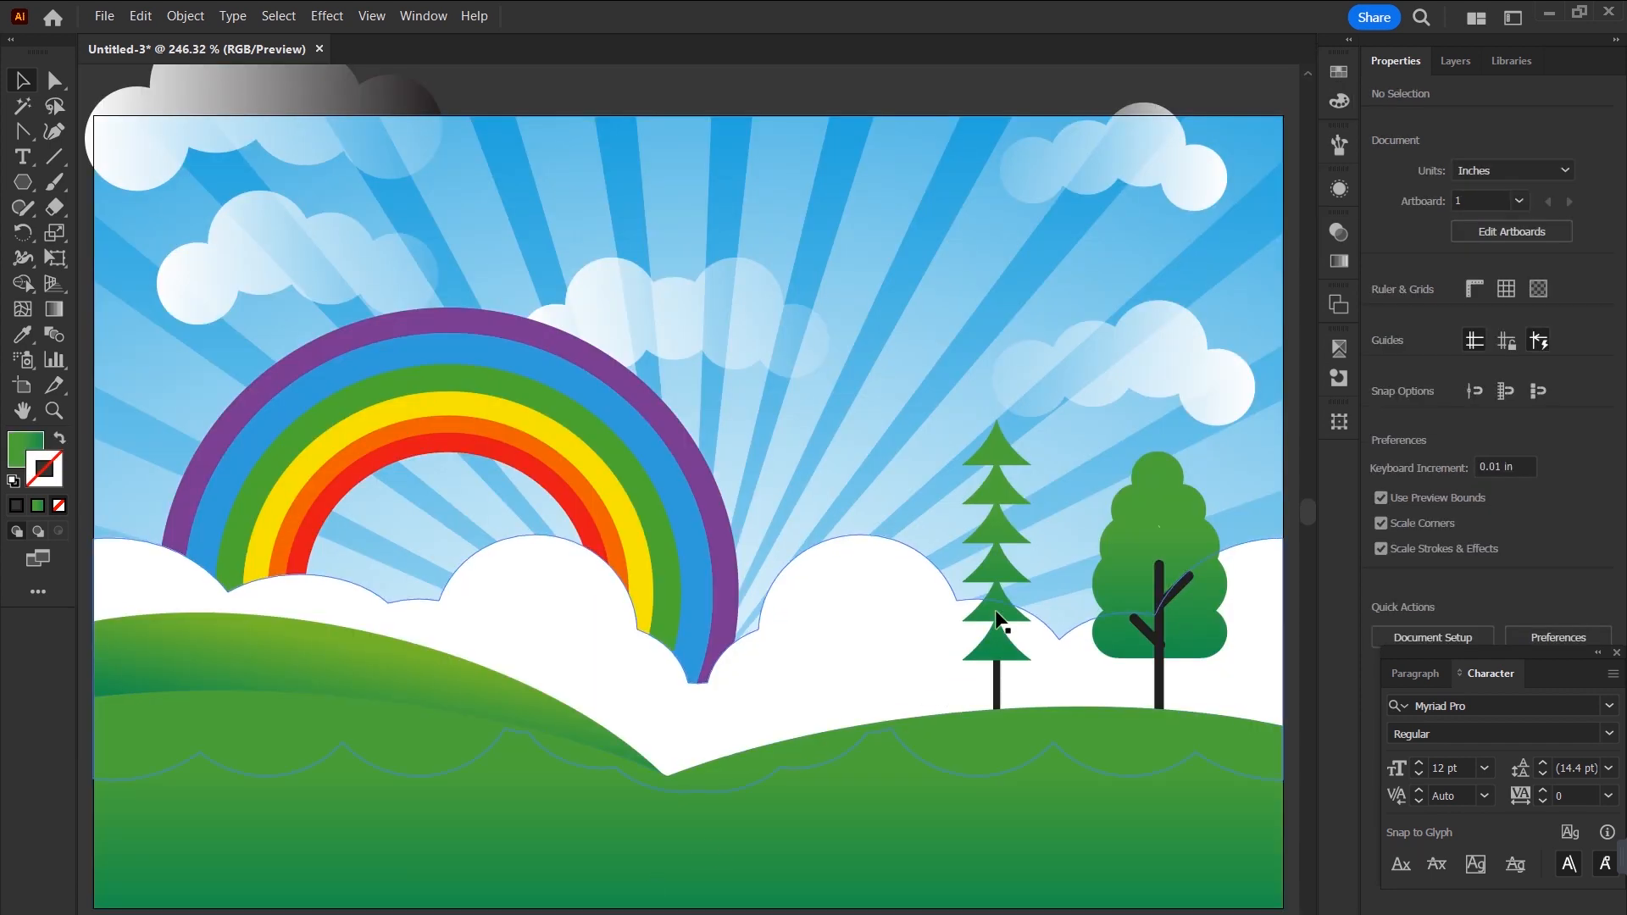
# Duplicate the pine tree onto the left hill beside the outer edge of the rainbow.
pyautogui.click(1000, 614)
pyautogui.moveTo(1005, 604); pyautogui.dragTo(165, 610)
pyautogui.moveTo(264, 694); pyautogui.dragTo(512, 625)
pyautogui.moveTo(402, 542); pyautogui.dragTo(395, 511)
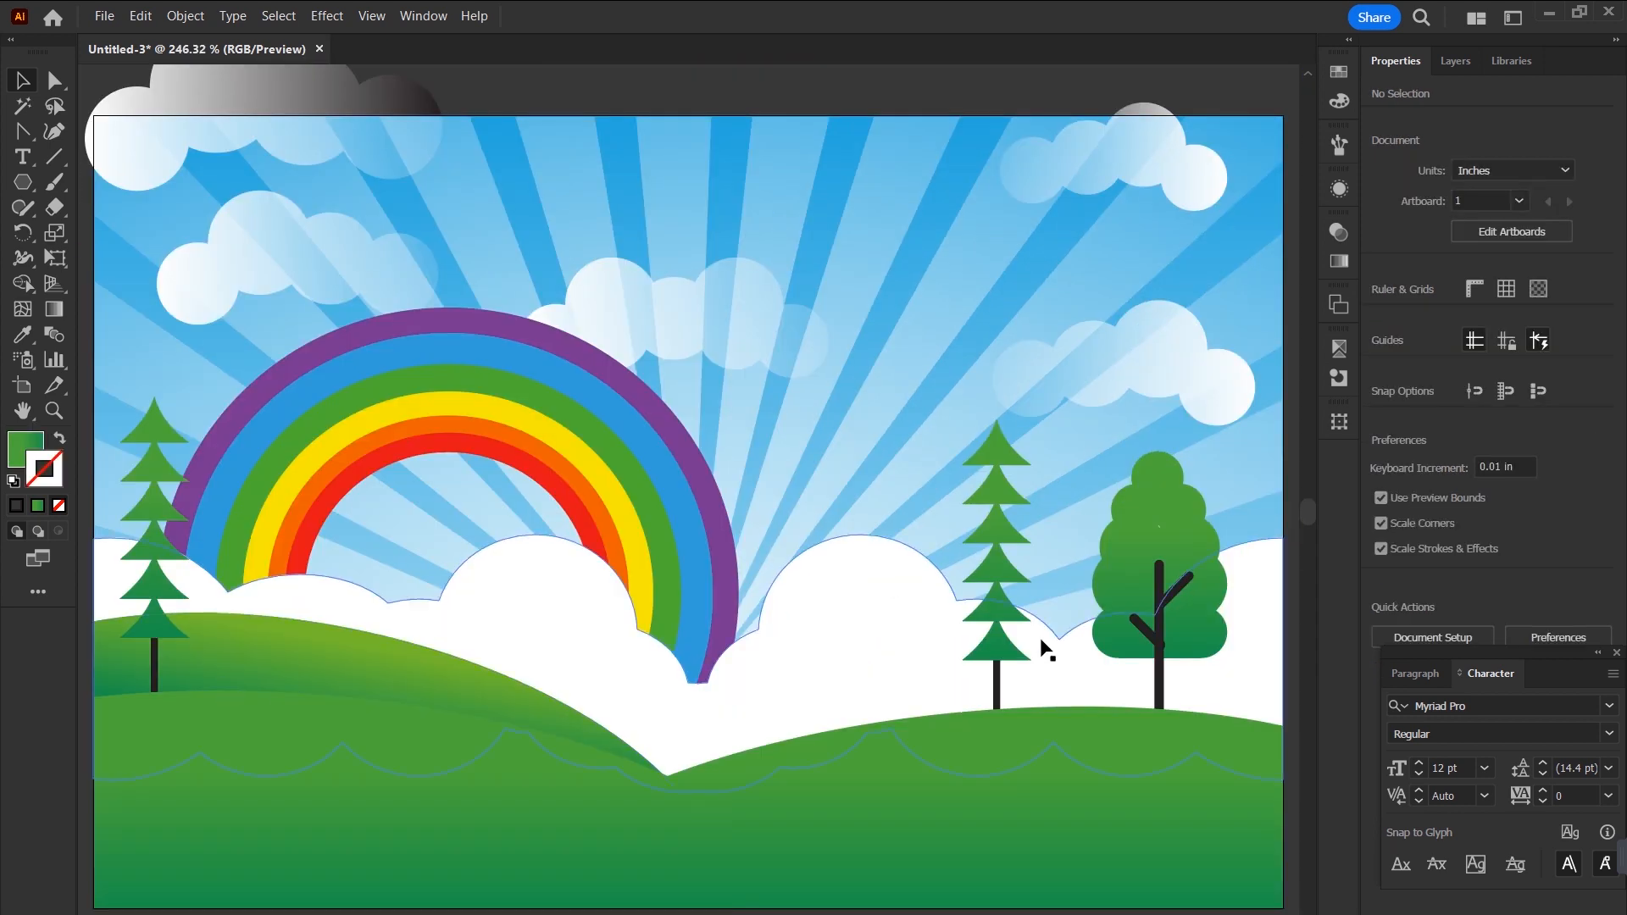
# Duplicate the round tree onto the left hill beside the pine copy and scale it down.
pyautogui.moveTo(1157, 608); pyautogui.dragTo(287, 610)
pyautogui.moveTo(276, 446); pyautogui.dragTo(277, 535)
pyautogui.moveTo(268, 627); pyautogui.dragTo(282, 506)
# Enlarge the left pine copy and adjust the small round tree's position next to it.
pyautogui.click(157, 428)
pyautogui.moveTo(156, 398)
pyautogui.mouseDown()
pyautogui.moveTo(160, 326)
pyautogui.moveTo(171, 411)
pyautogui.mouseUp()
pyautogui.moveTo(279, 597); pyautogui.dragTo(272, 597)
pyautogui.hotkey('ctrl', 'shift', 'a')
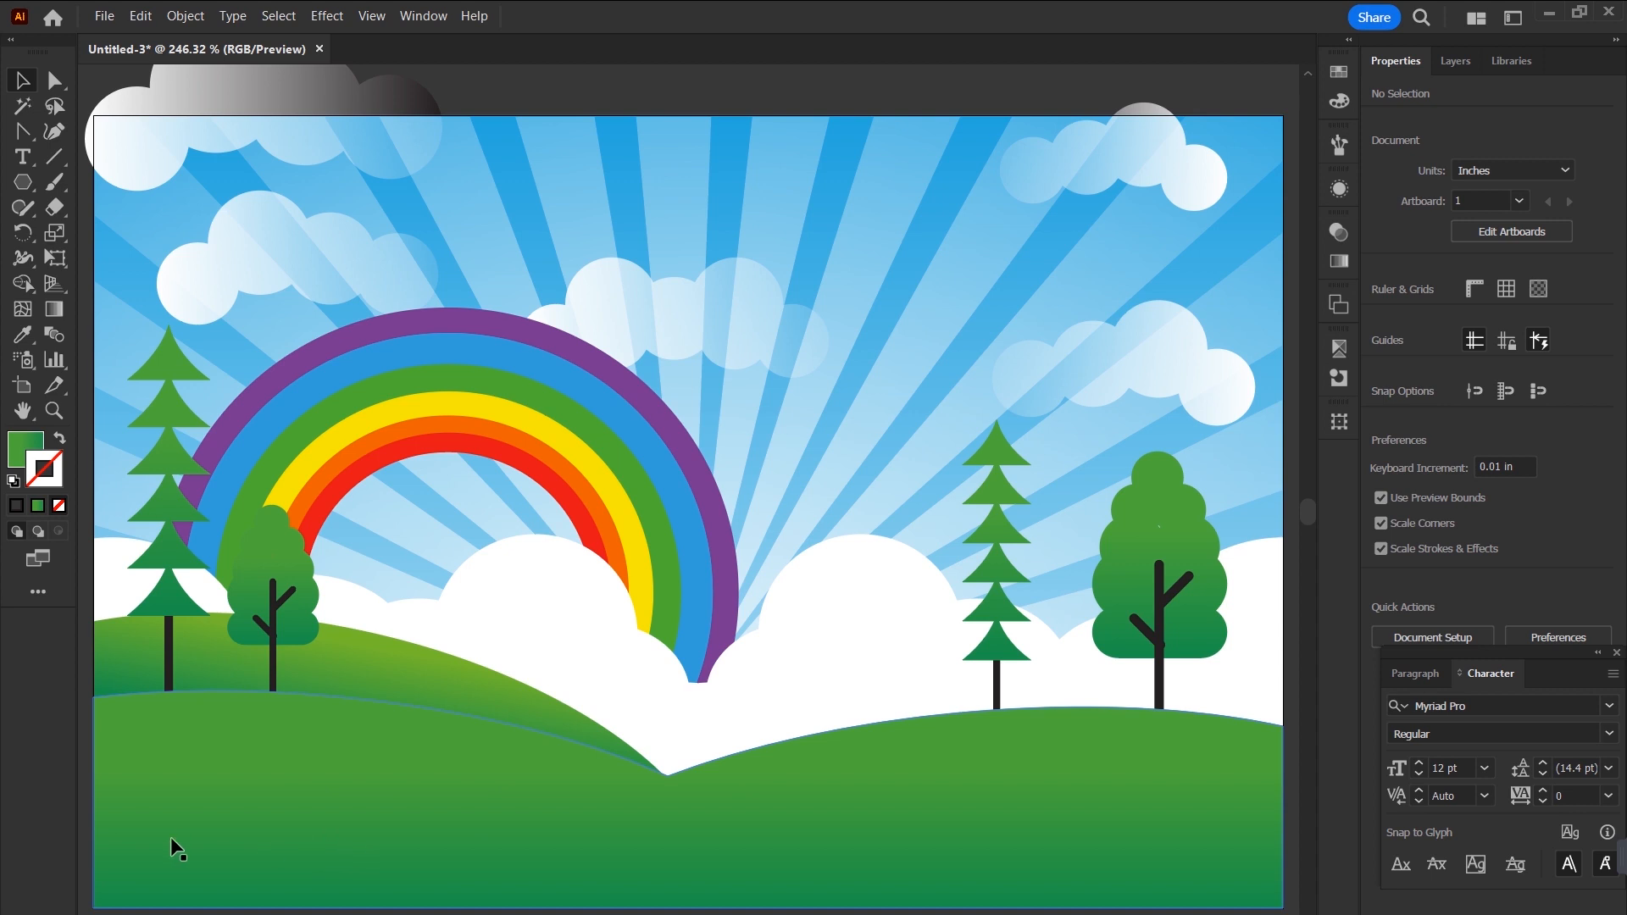
# Draw a polar grid about 1.4 in across below the artboard, with 20 radial segments and five concentric circles.
pyautogui.moveTo(278, 839); pyautogui.dragTo(342, 534)
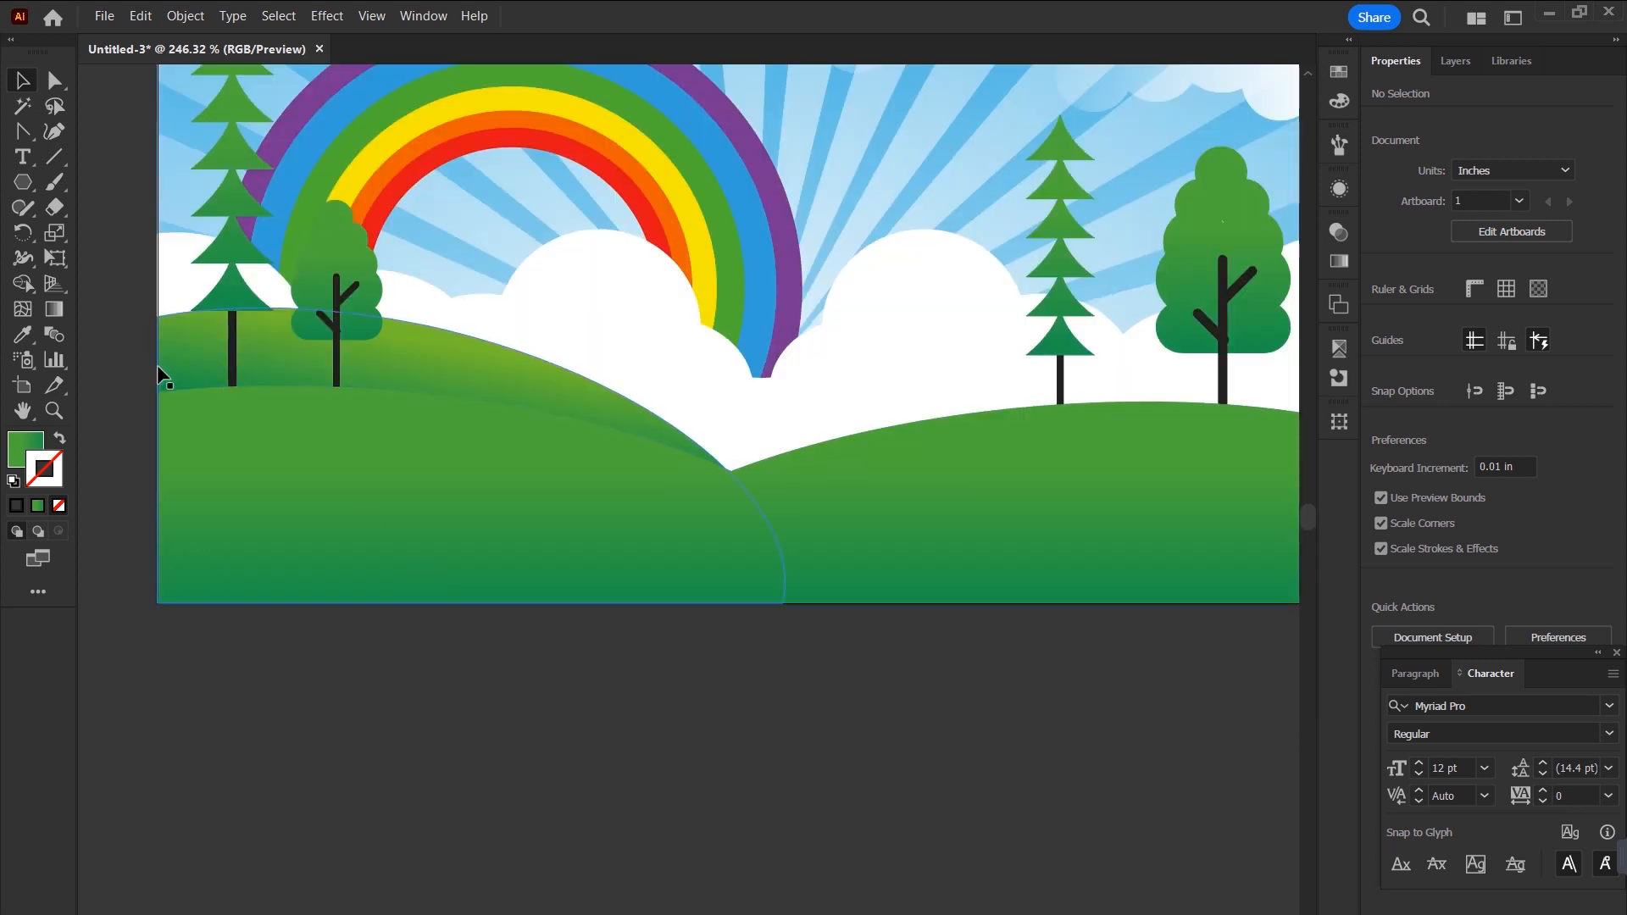
pyautogui.click(53, 157)
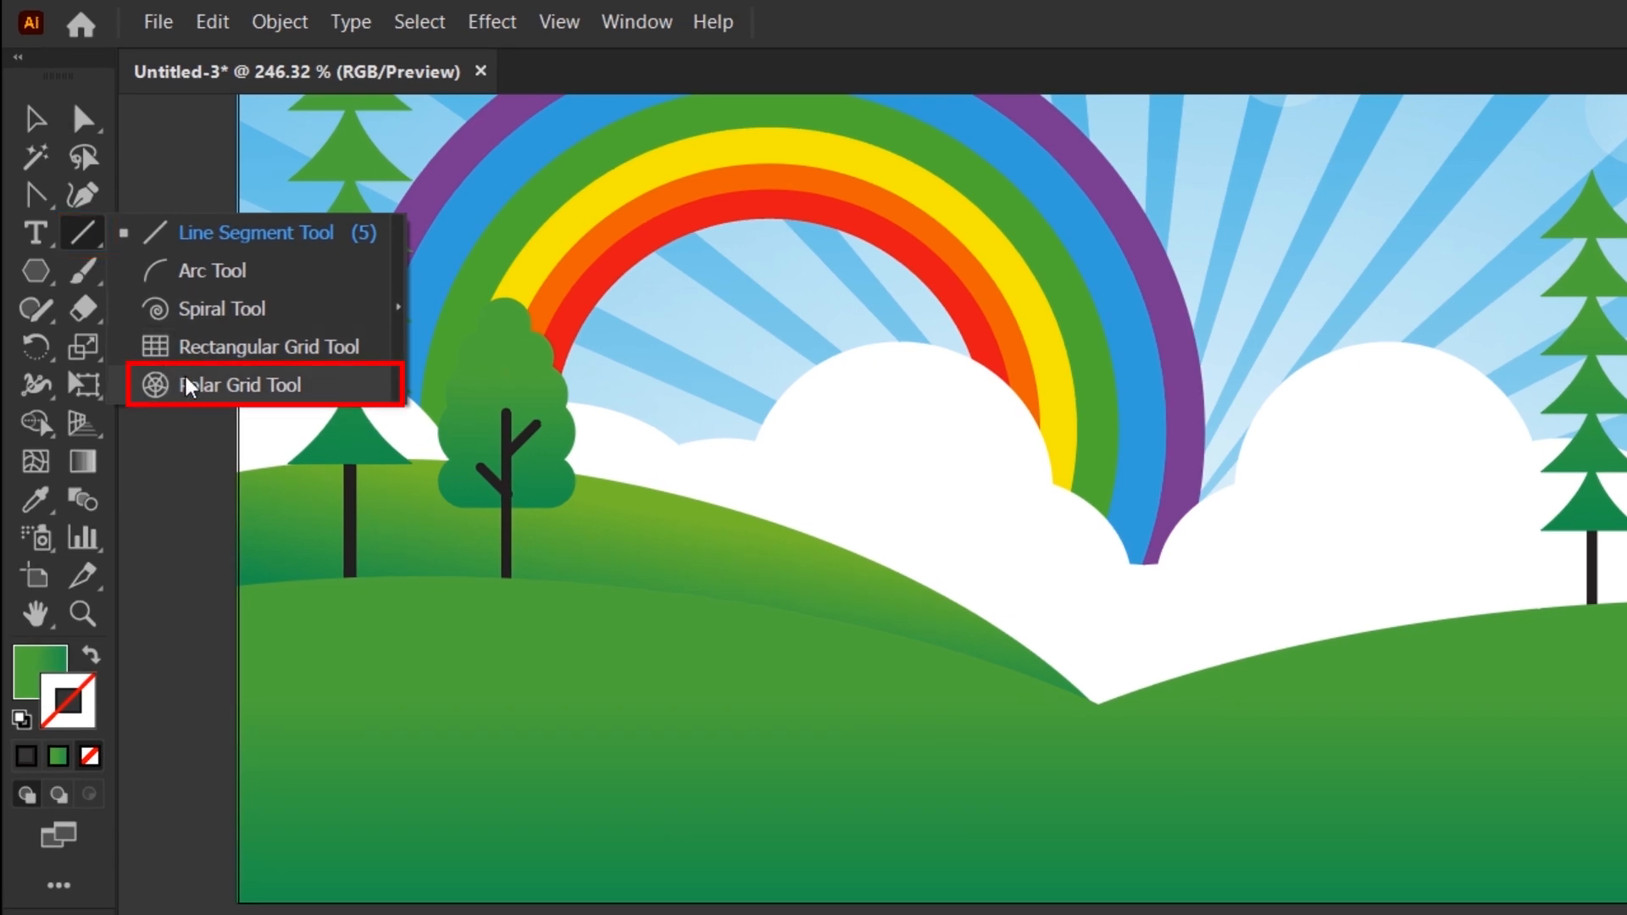
pyautogui.click(200, 387)
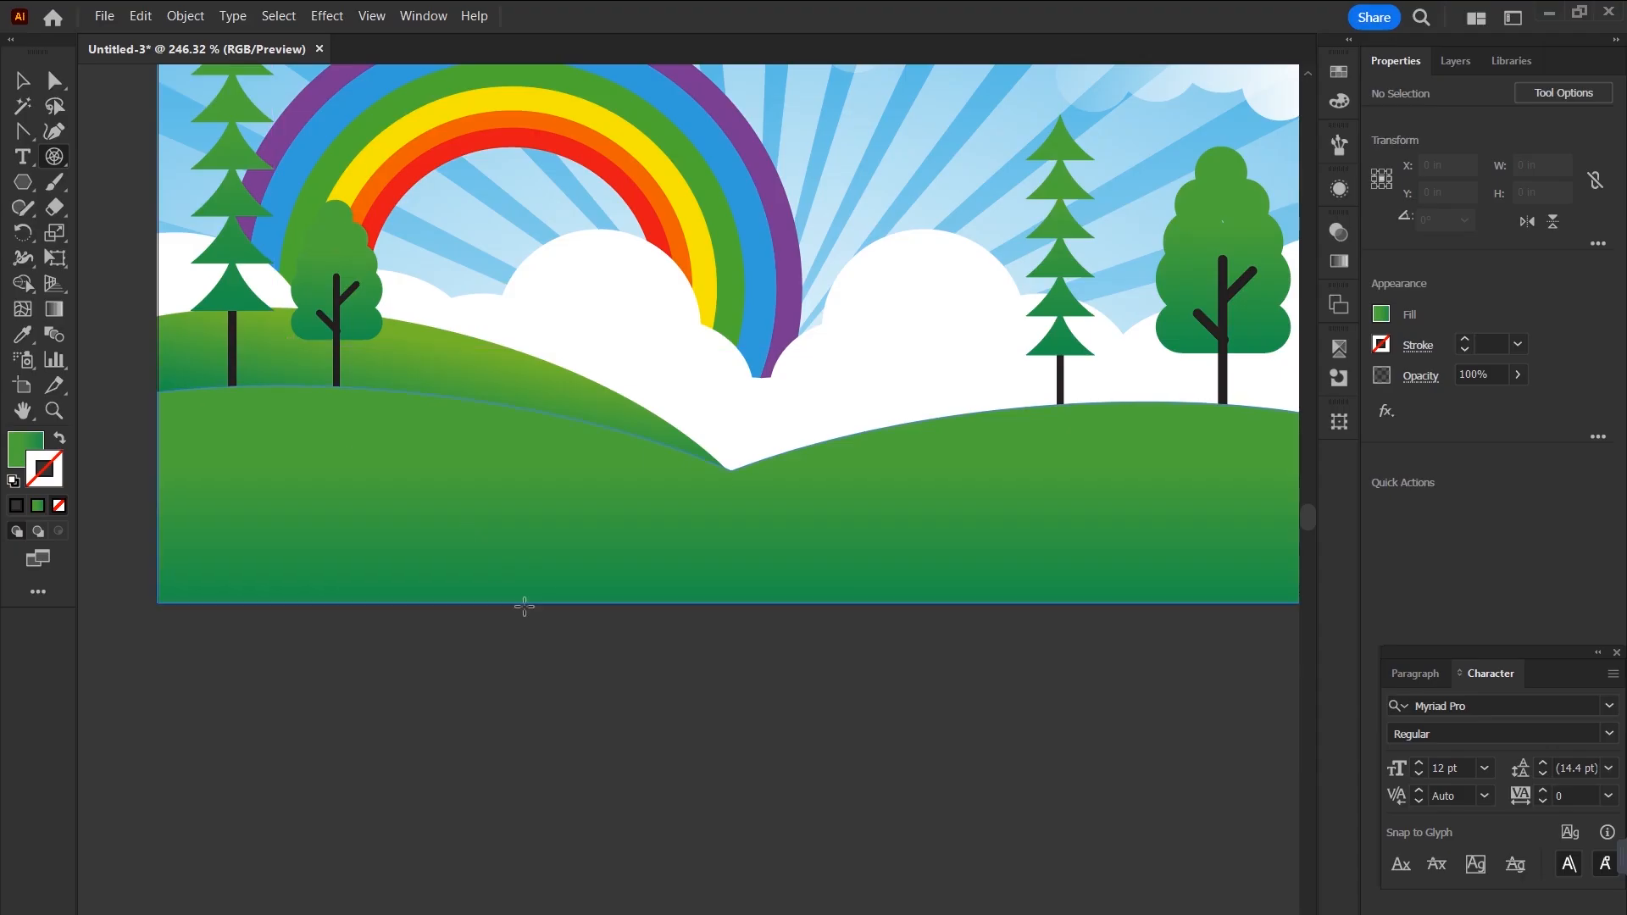
pyautogui.moveTo(554, 644); pyautogui.dragTo(832, 881)
pyautogui.press('Right')
pyautogui.press('Up')
pyautogui.press('Up')
pyautogui.press('Down')
pyautogui.press('Down')
pyautogui.press('Down')
pyautogui.press('Right')
pyautogui.press('Right')
pyautogui.press('Right')
pyautogui.press('Right')
pyautogui.press('Right')
pyautogui.press('Right')
pyautogui.press('Right')
pyautogui.press('Right')
pyautogui.press('Right')
pyautogui.press('Right')
pyautogui.press('Right')
pyautogui.press('Right')
pyautogui.press('Right')
pyautogui.press('Right')
pyautogui.press('Right')
pyautogui.press('Right')
pyautogui.press('Right')
pyautogui.press('Right')
pyautogui.press('Right')
pyautogui.press('Right')
pyautogui.press('Right')
pyautogui.press('Left')
pyautogui.press('Left')
pyautogui.press('Left')
pyautogui.press('Left')
pyautogui.press('Left')
pyautogui.press('Left')
pyautogui.press('Left')
pyautogui.press('Left')
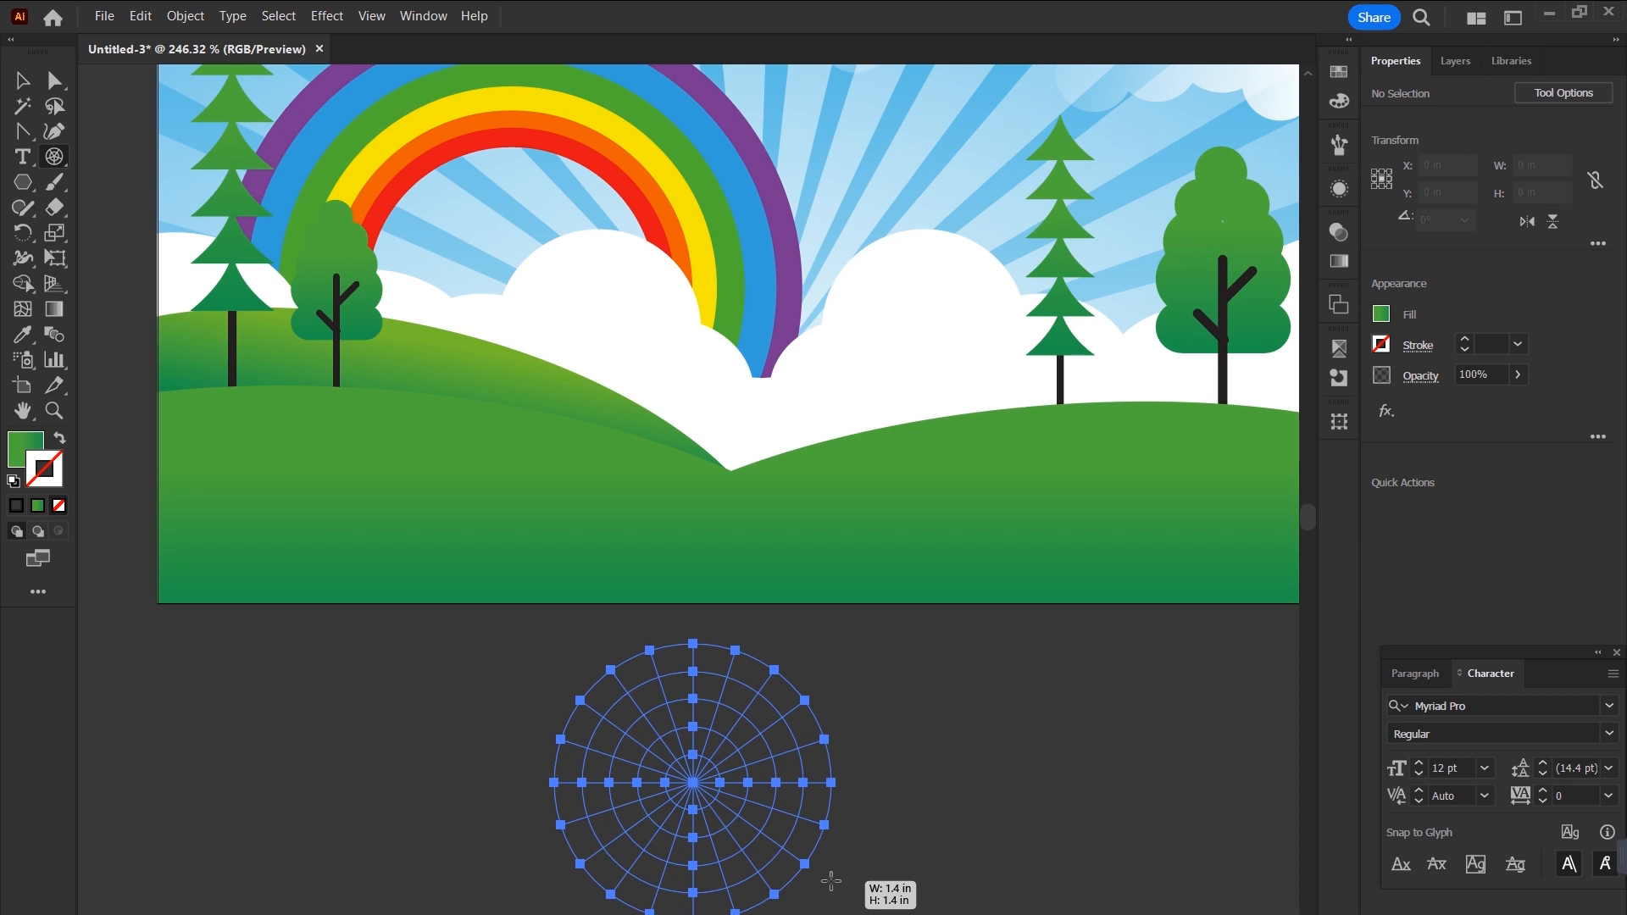
pyautogui.moveTo(832, 881); pyautogui.dragTo(831, 882)
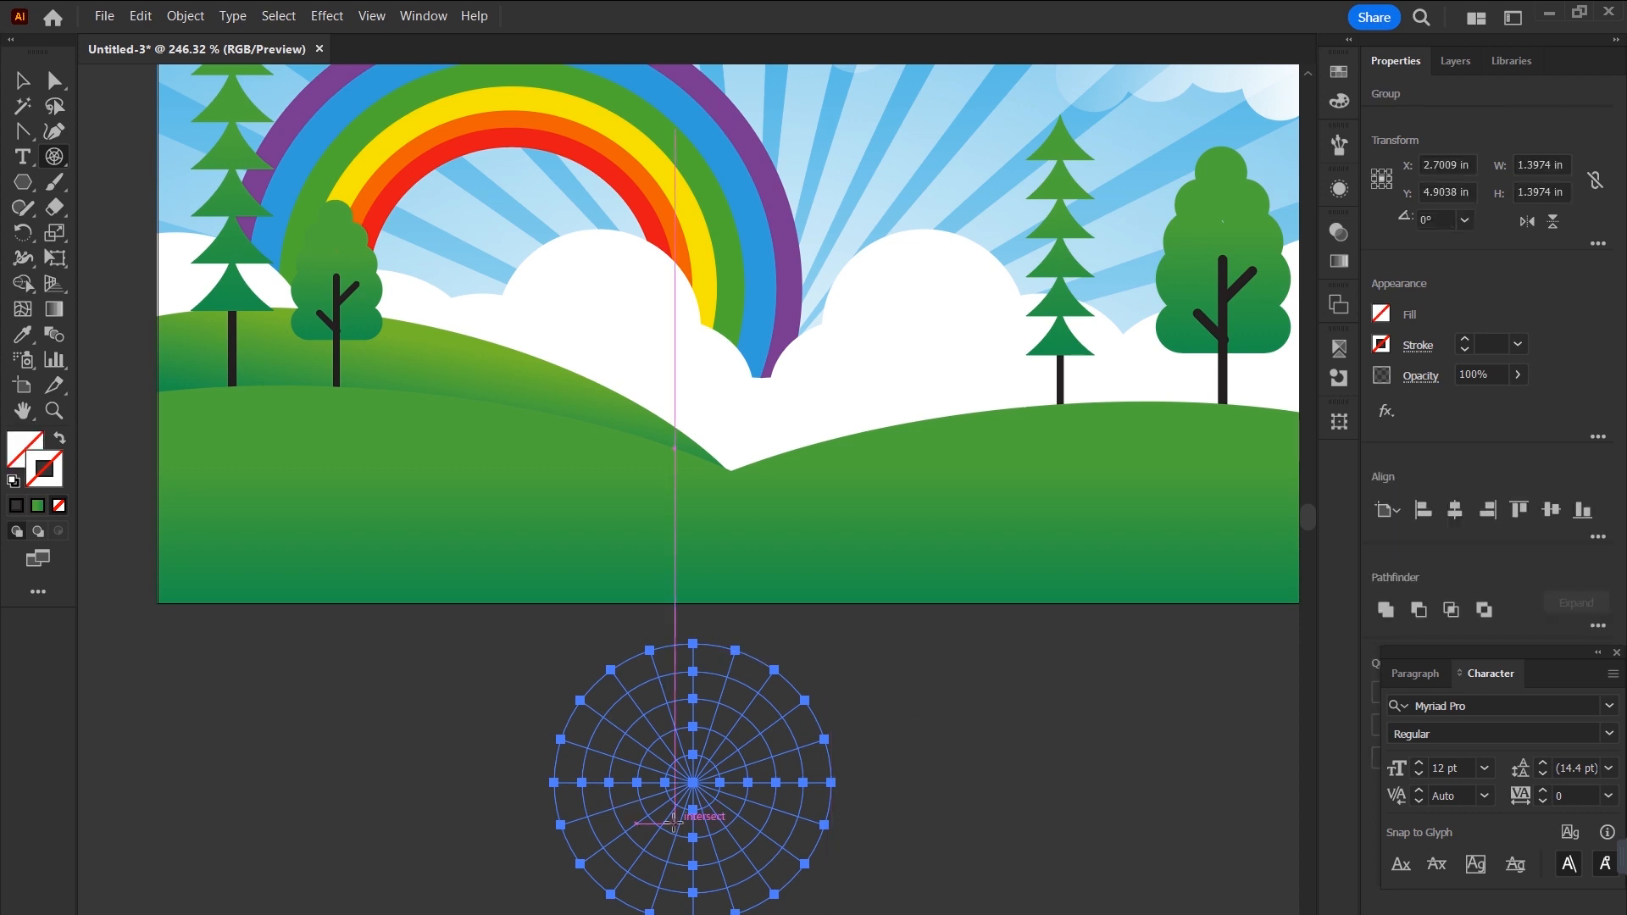
# Give the polar grid a 6 pt black stroke and ungroup it.
pyautogui.press('v')
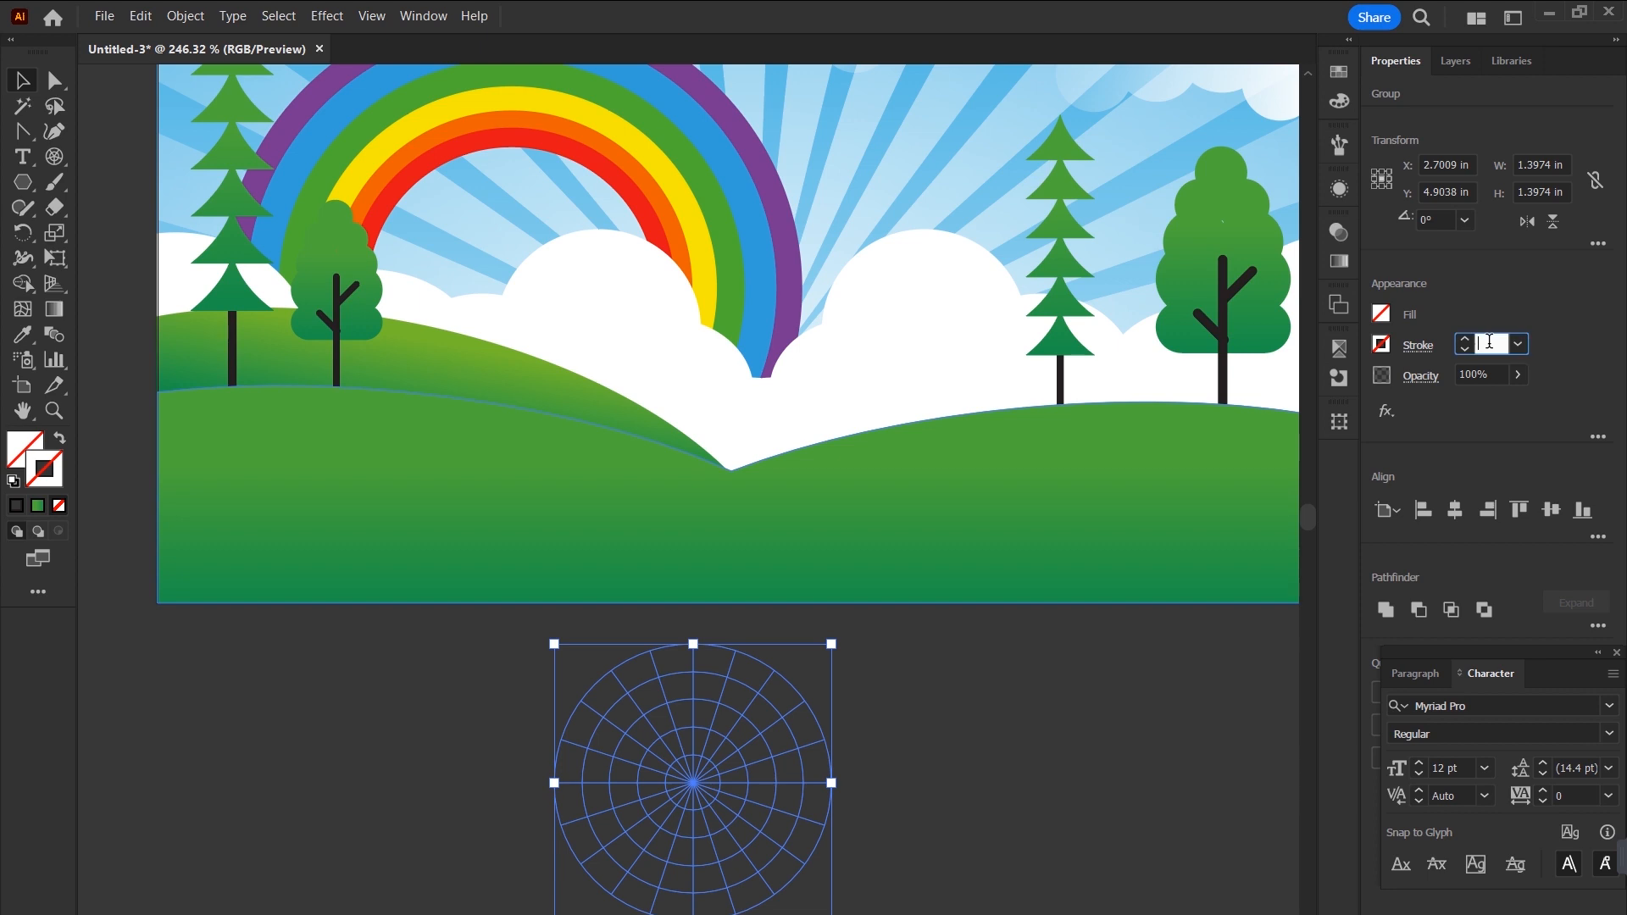
pyautogui.write('6')
pyautogui.press('Return')
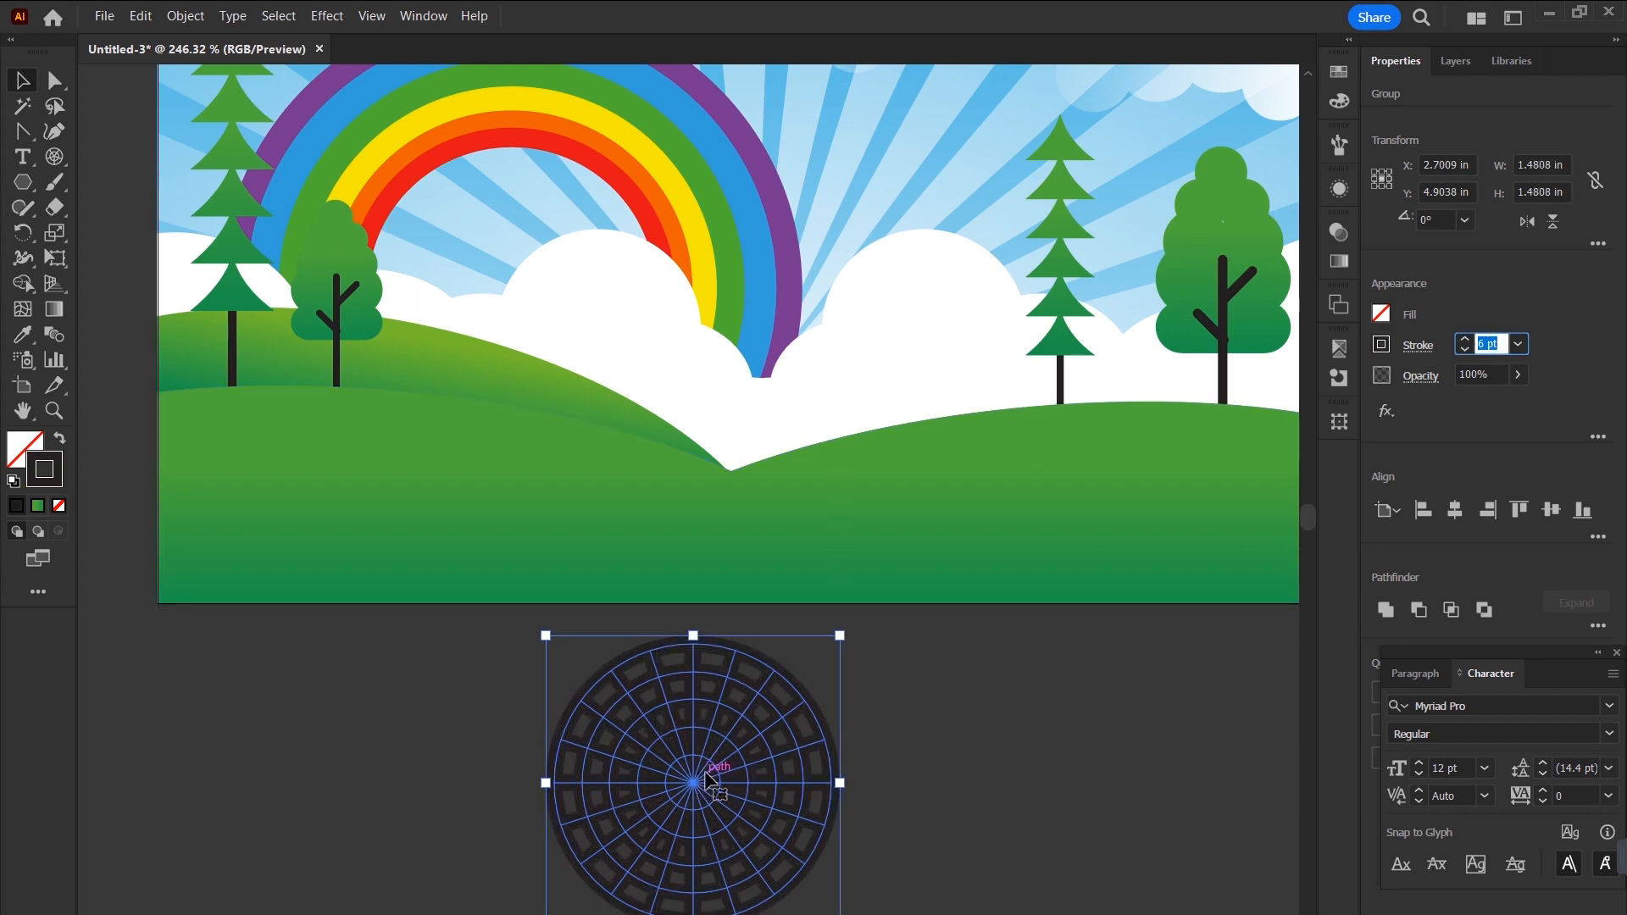
pyautogui.rightClick(705, 772)
pyautogui.click(761, 616)
pyautogui.click(849, 698)
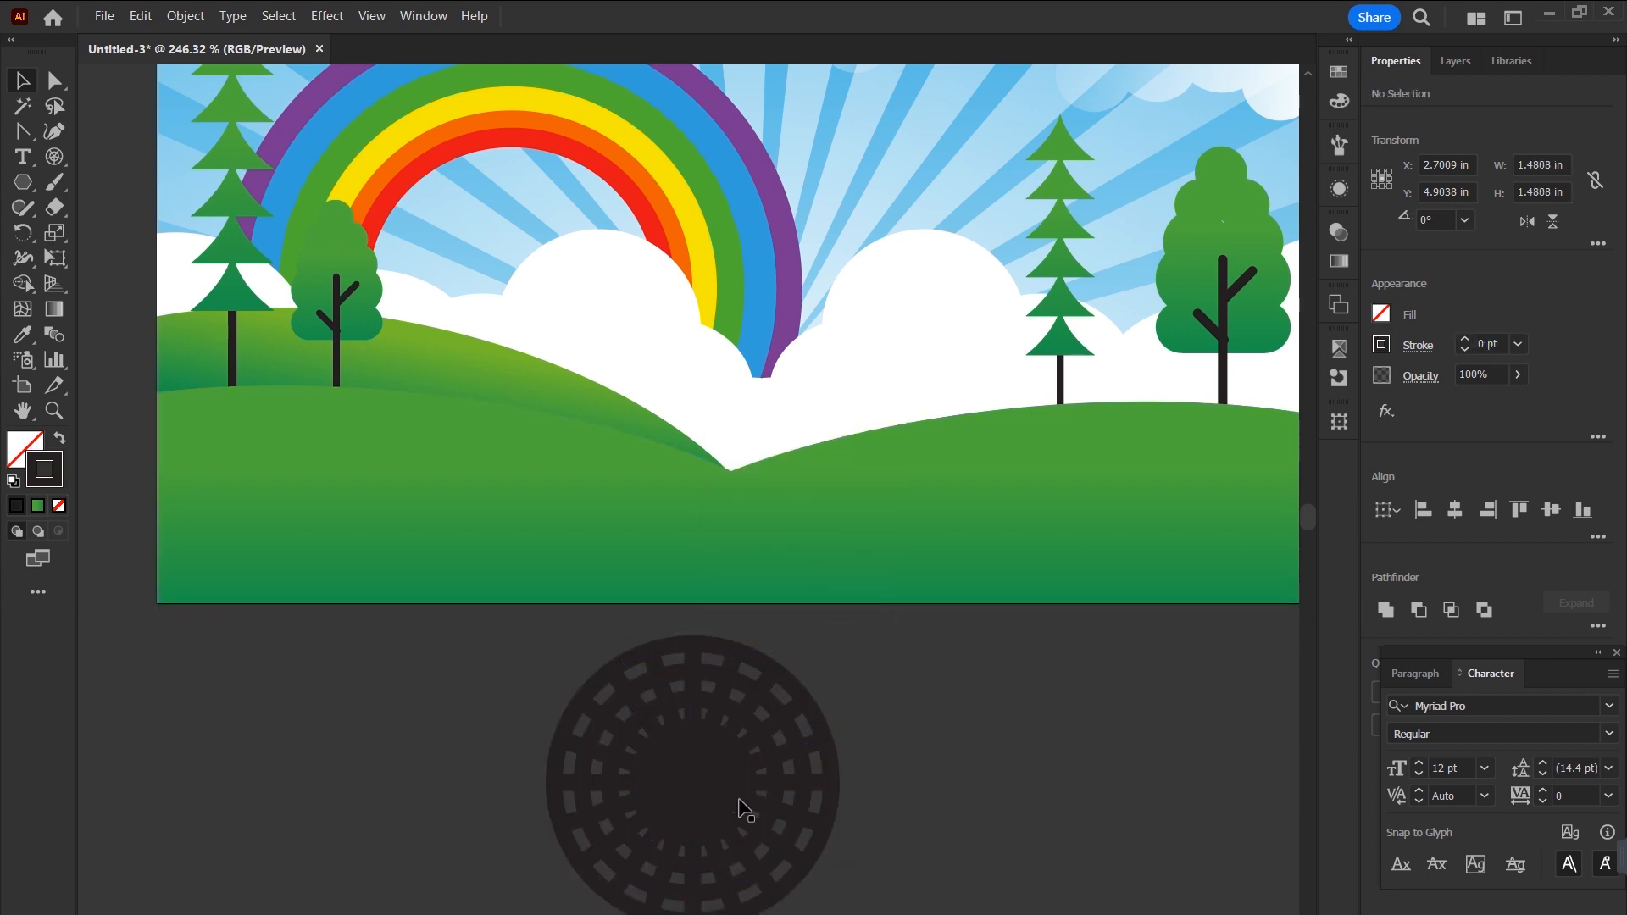
# Move the radial lines away from the concentric circles and delete the circles.
pyautogui.moveTo(742, 810); pyautogui.dragTo(450, 798)
pyautogui.moveTo(618, 749); pyautogui.dragTo(789, 734)
pyautogui.press('Delete')
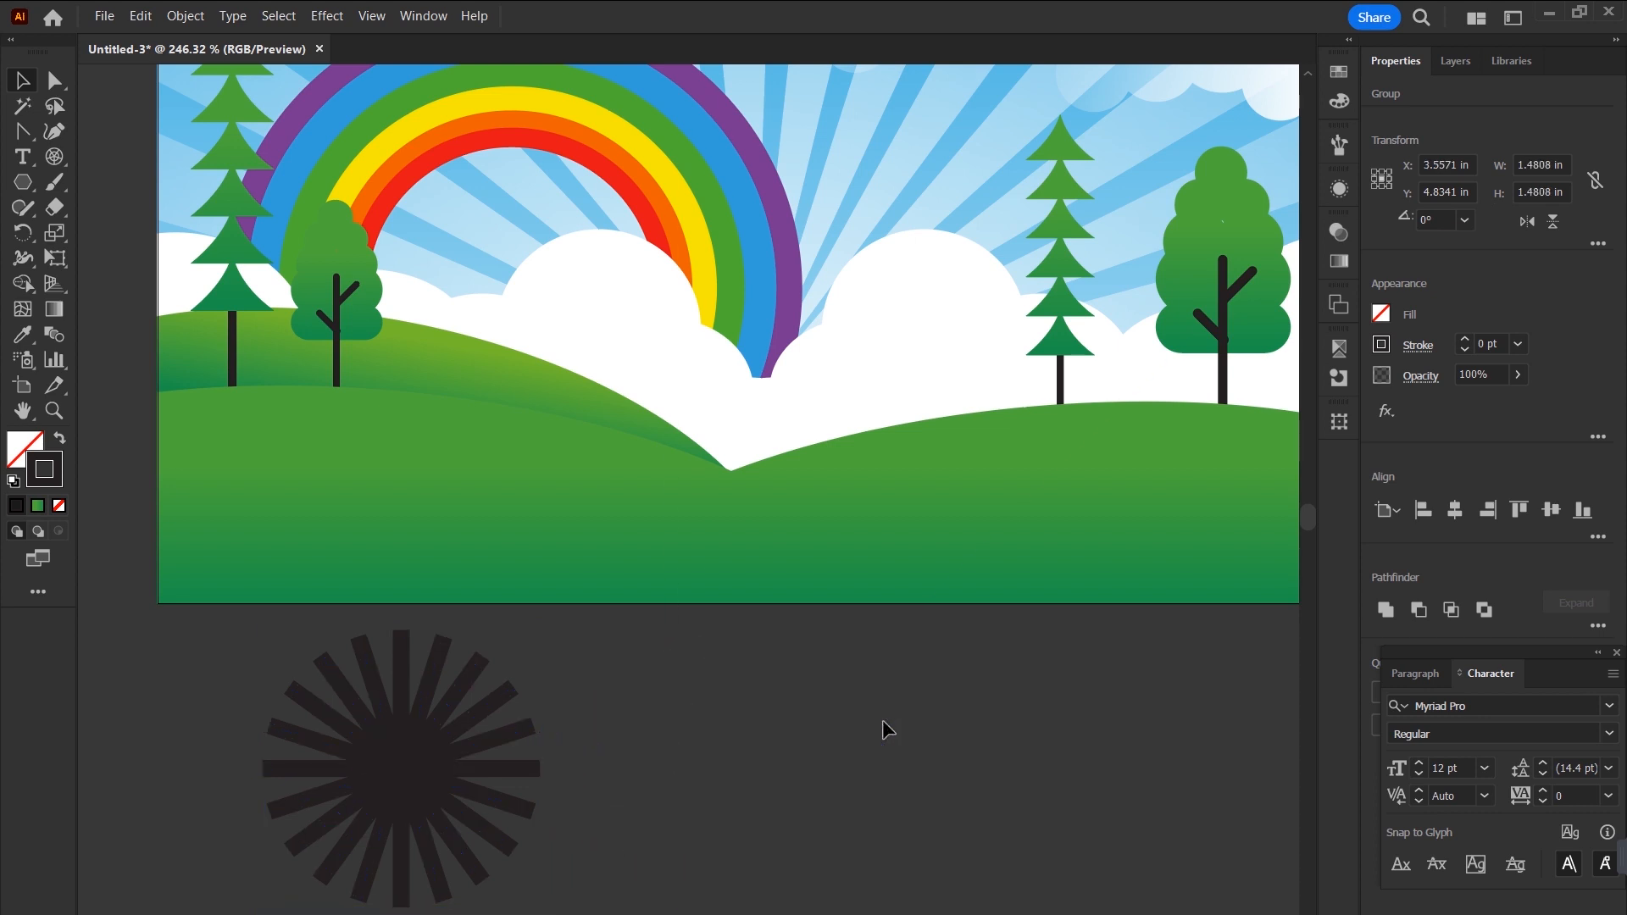
# Reposition the radial lines below the artboard and give them a 14 pt stroke with round caps to form a flower.
pyautogui.moveTo(447, 767); pyautogui.dragTo(748, 782)
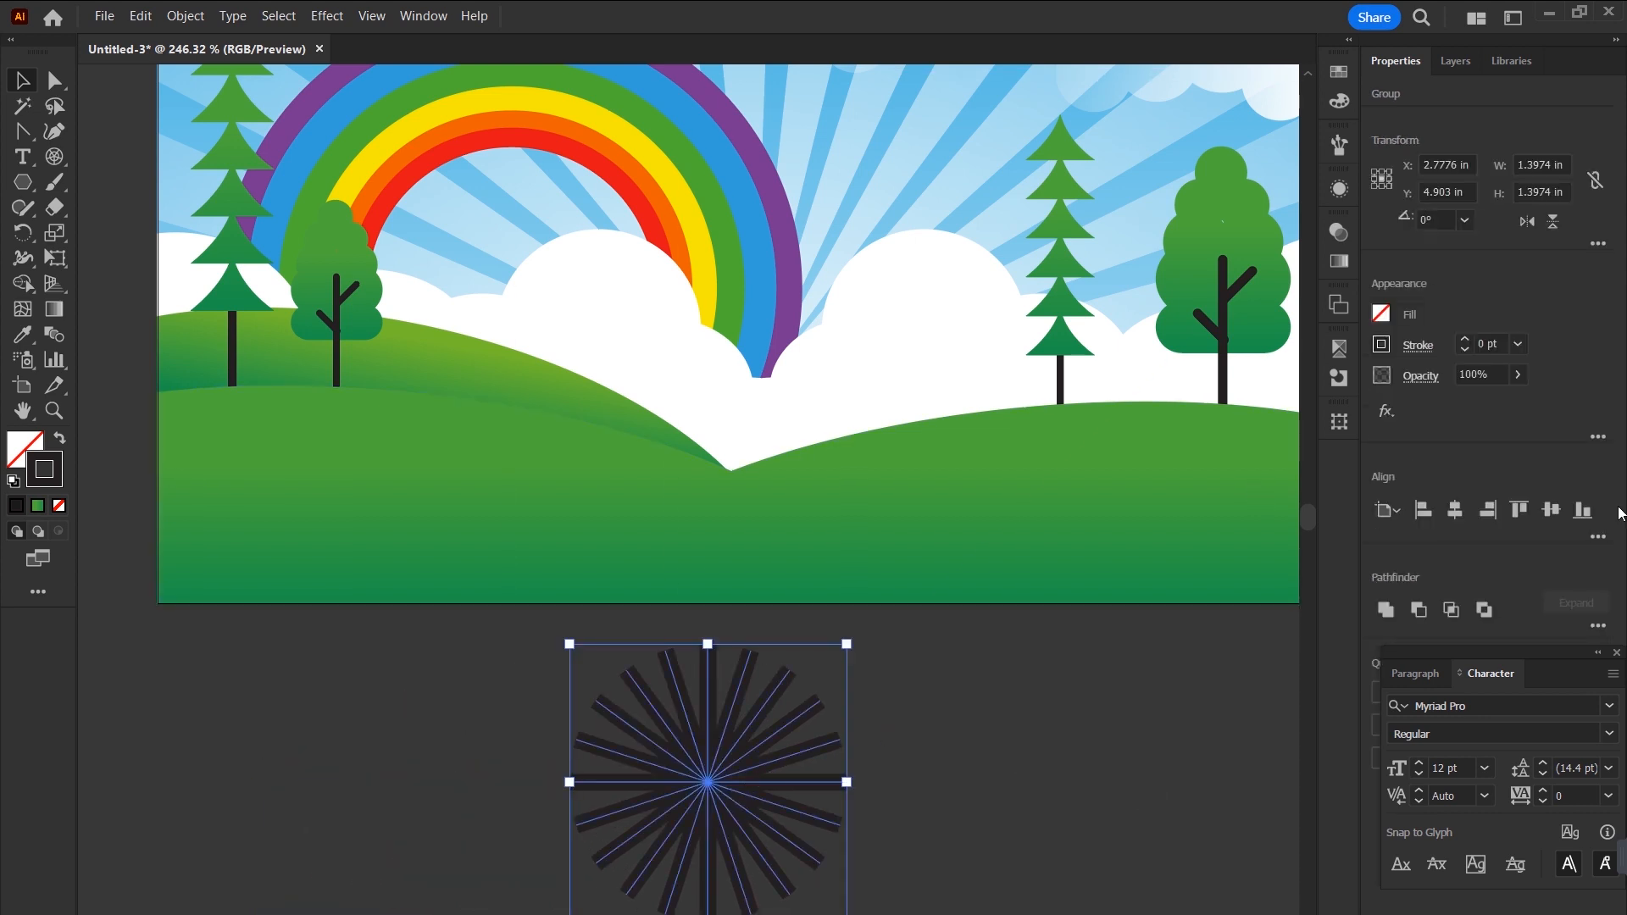
pyautogui.press('Up')
pyautogui.press('Up')
pyautogui.press('Up')
pyautogui.press('Up')
pyautogui.press('Up')
pyautogui.press('Up')
pyautogui.press('Up')
pyautogui.press('Up')
pyautogui.press('Up')
pyautogui.press('Up')
pyautogui.press('Up')
pyautogui.press('Up')
pyautogui.press('Up')
pyautogui.press('Up')
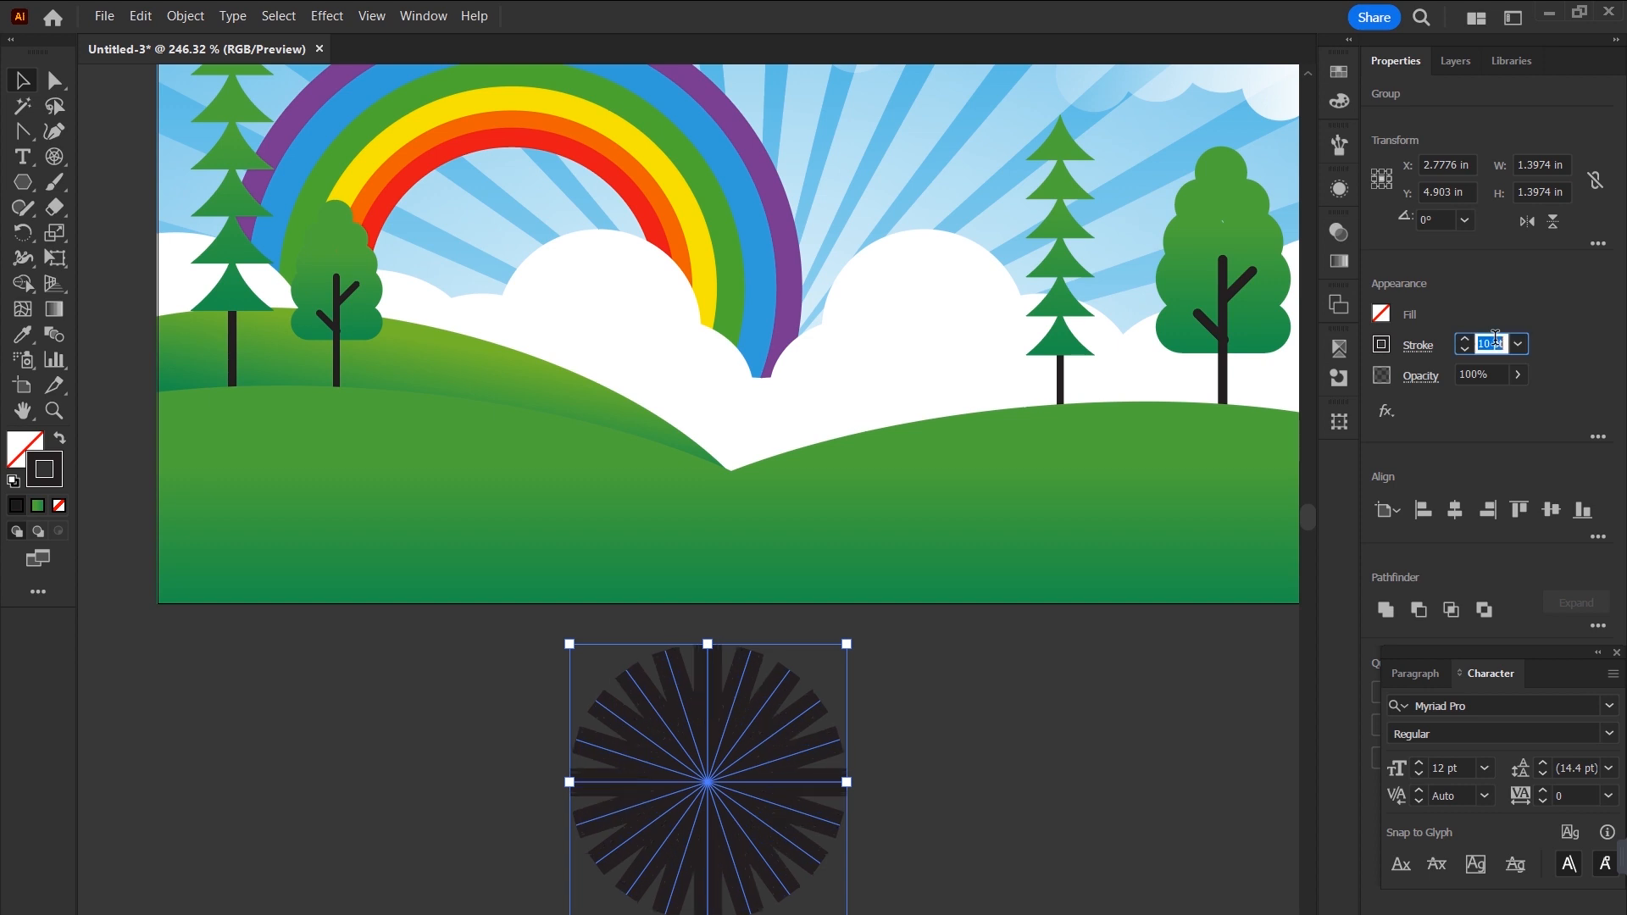
pyautogui.click(1428, 349)
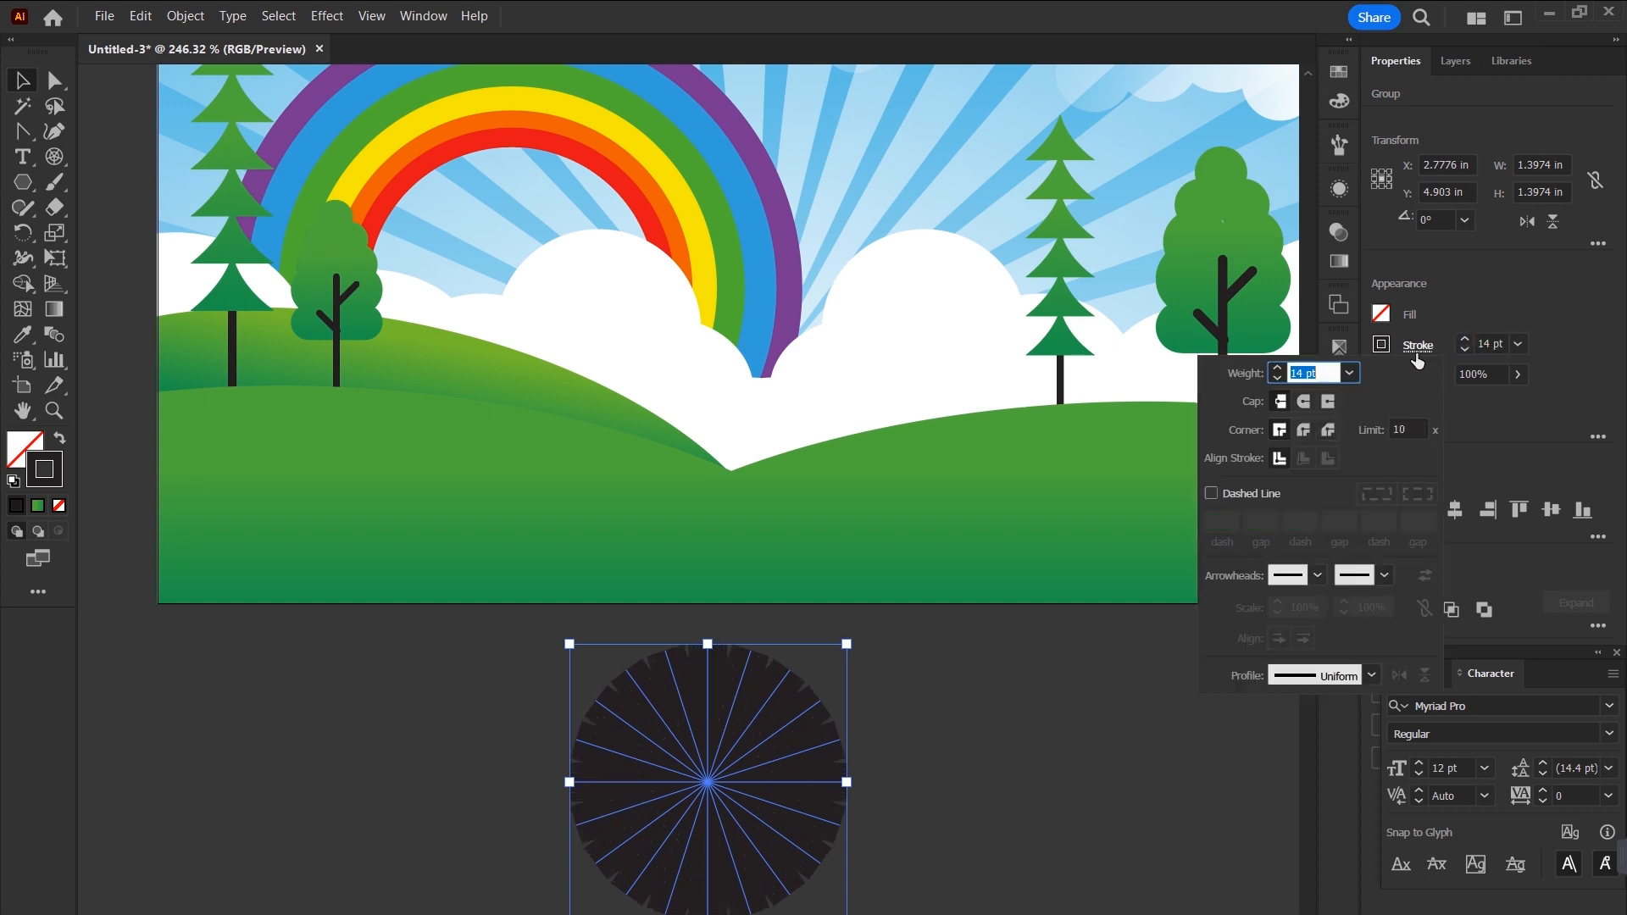
pyautogui.click(1306, 404)
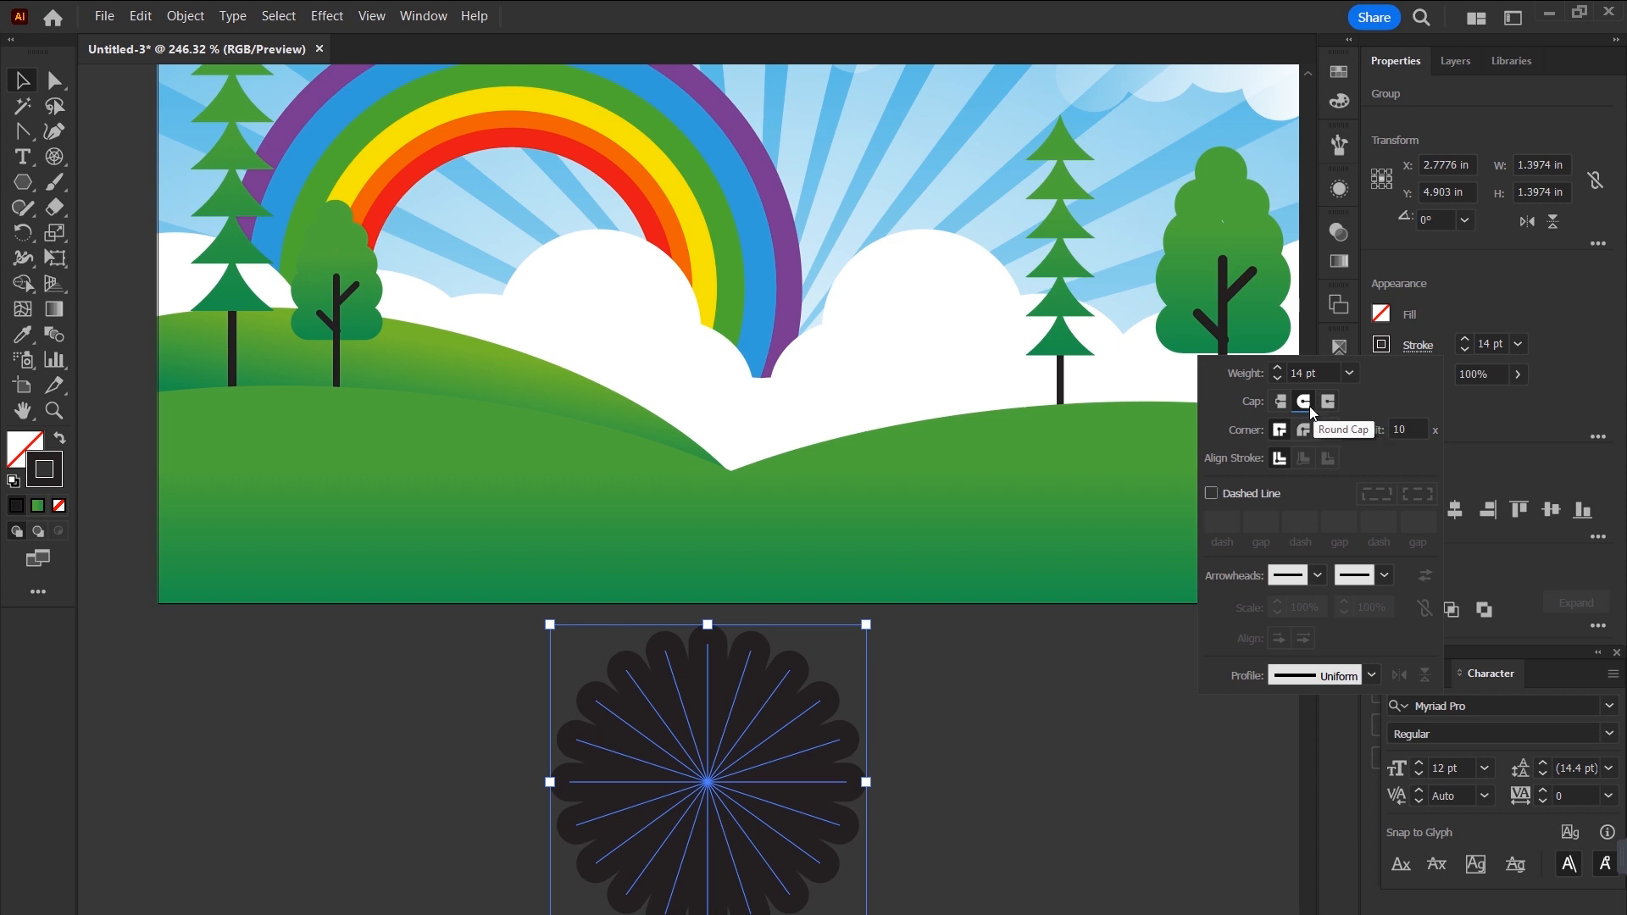
# Scale the flower down to about 0.69 in across and expand its fill and stroke.
pyautogui.moveTo(744, 786); pyautogui.dragTo(635, 752)
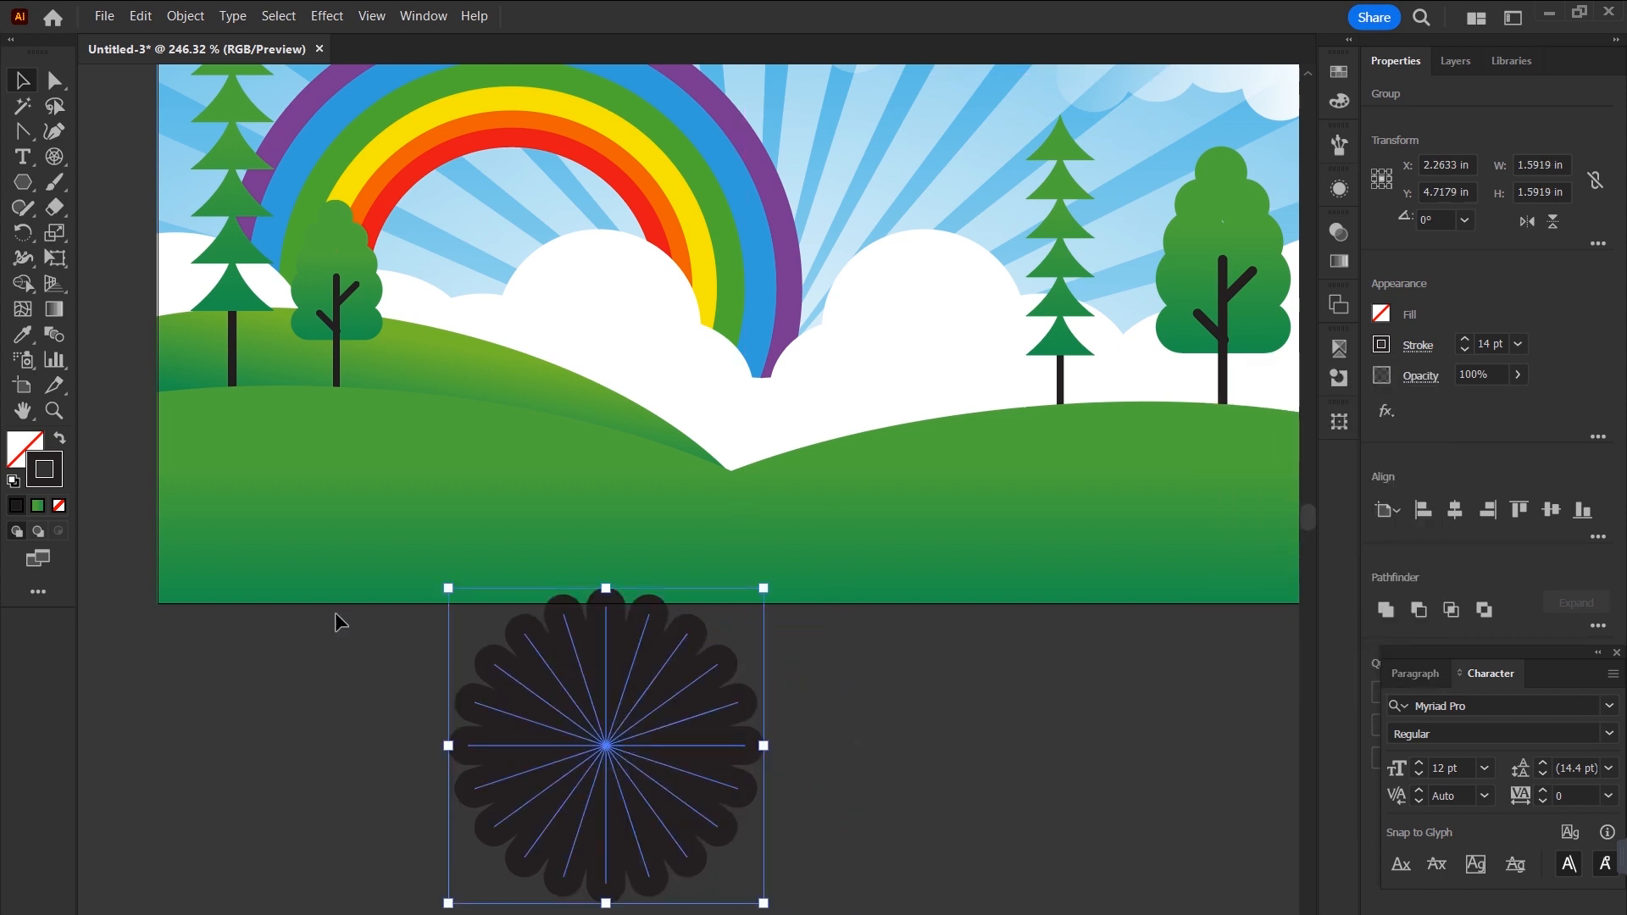
pyautogui.moveTo(607, 589); pyautogui.dragTo(612, 767)
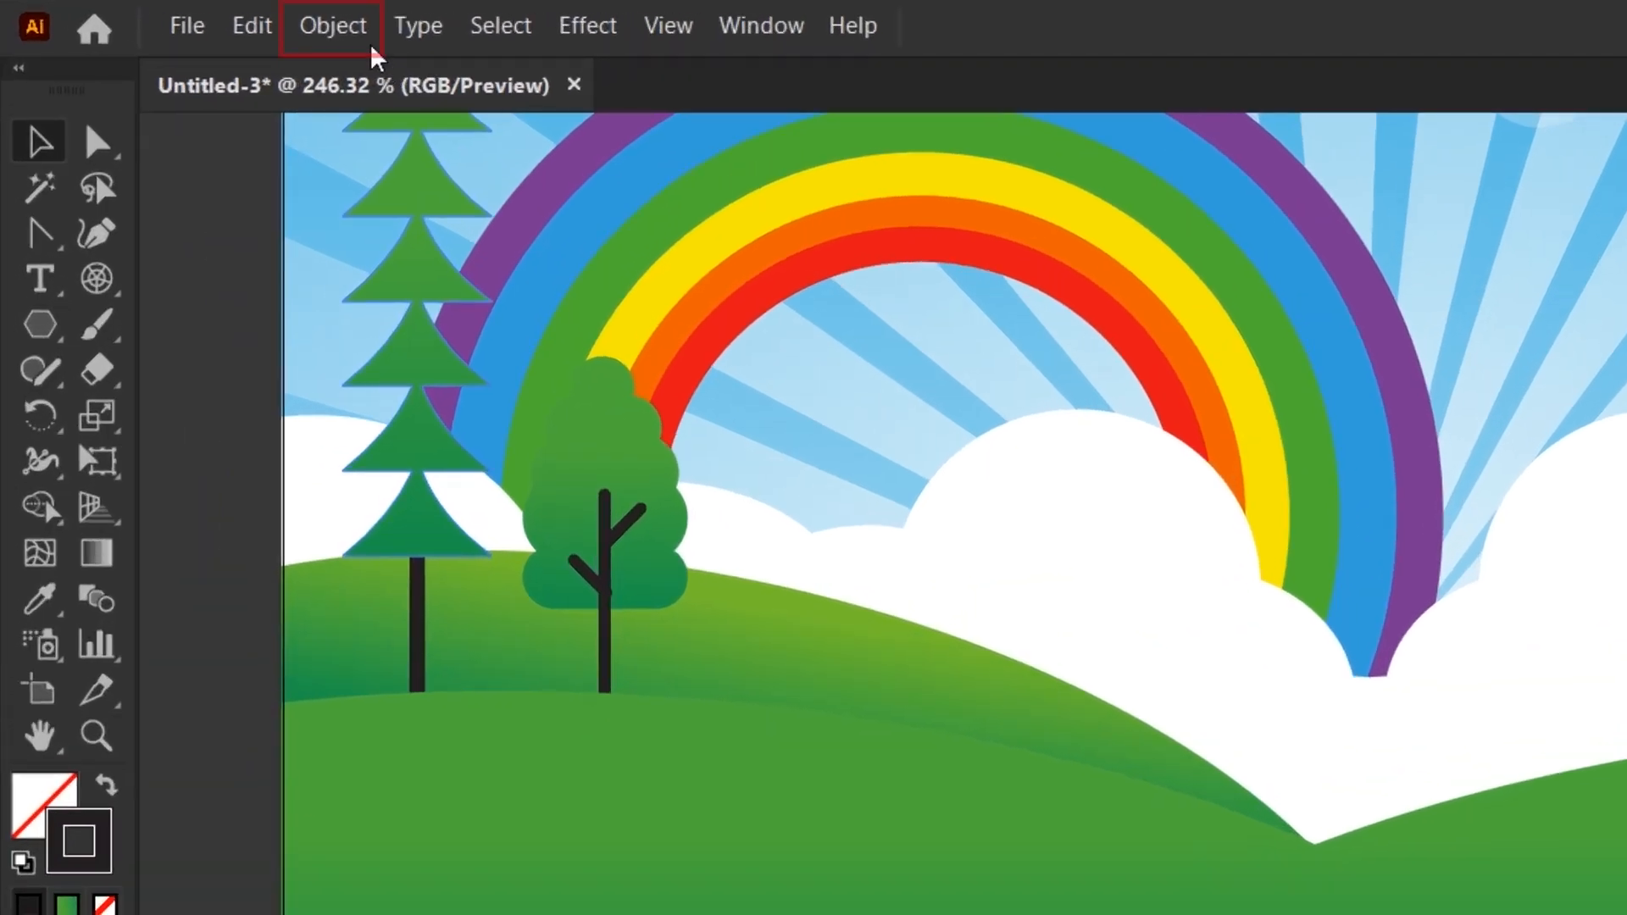
pyautogui.click(209, 21)
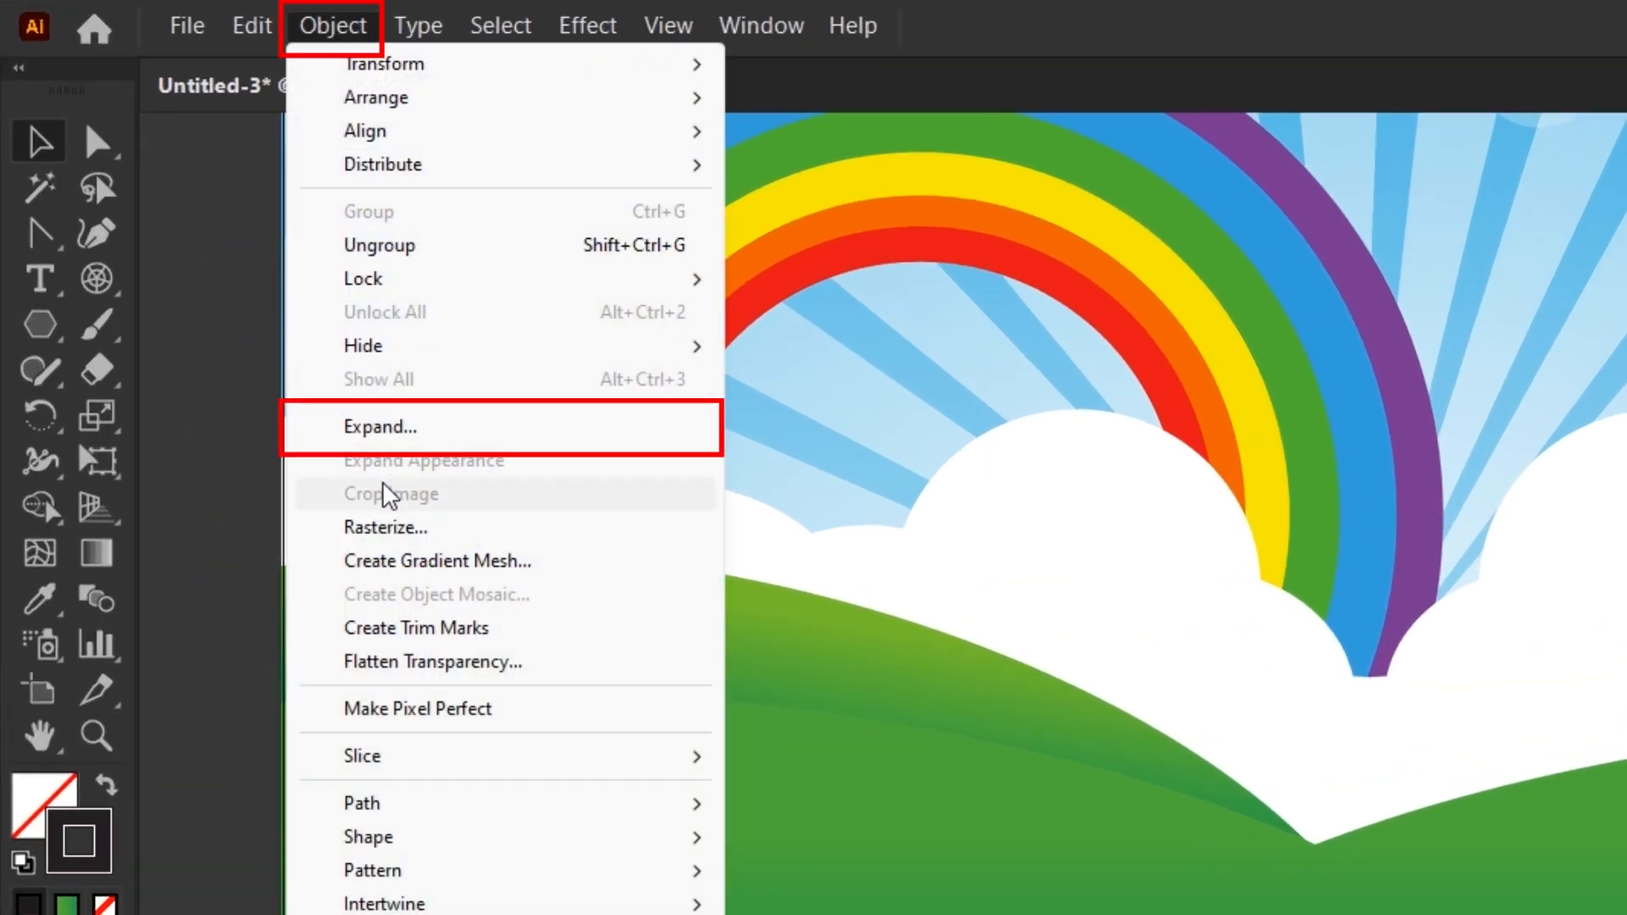
pyautogui.click(383, 432)
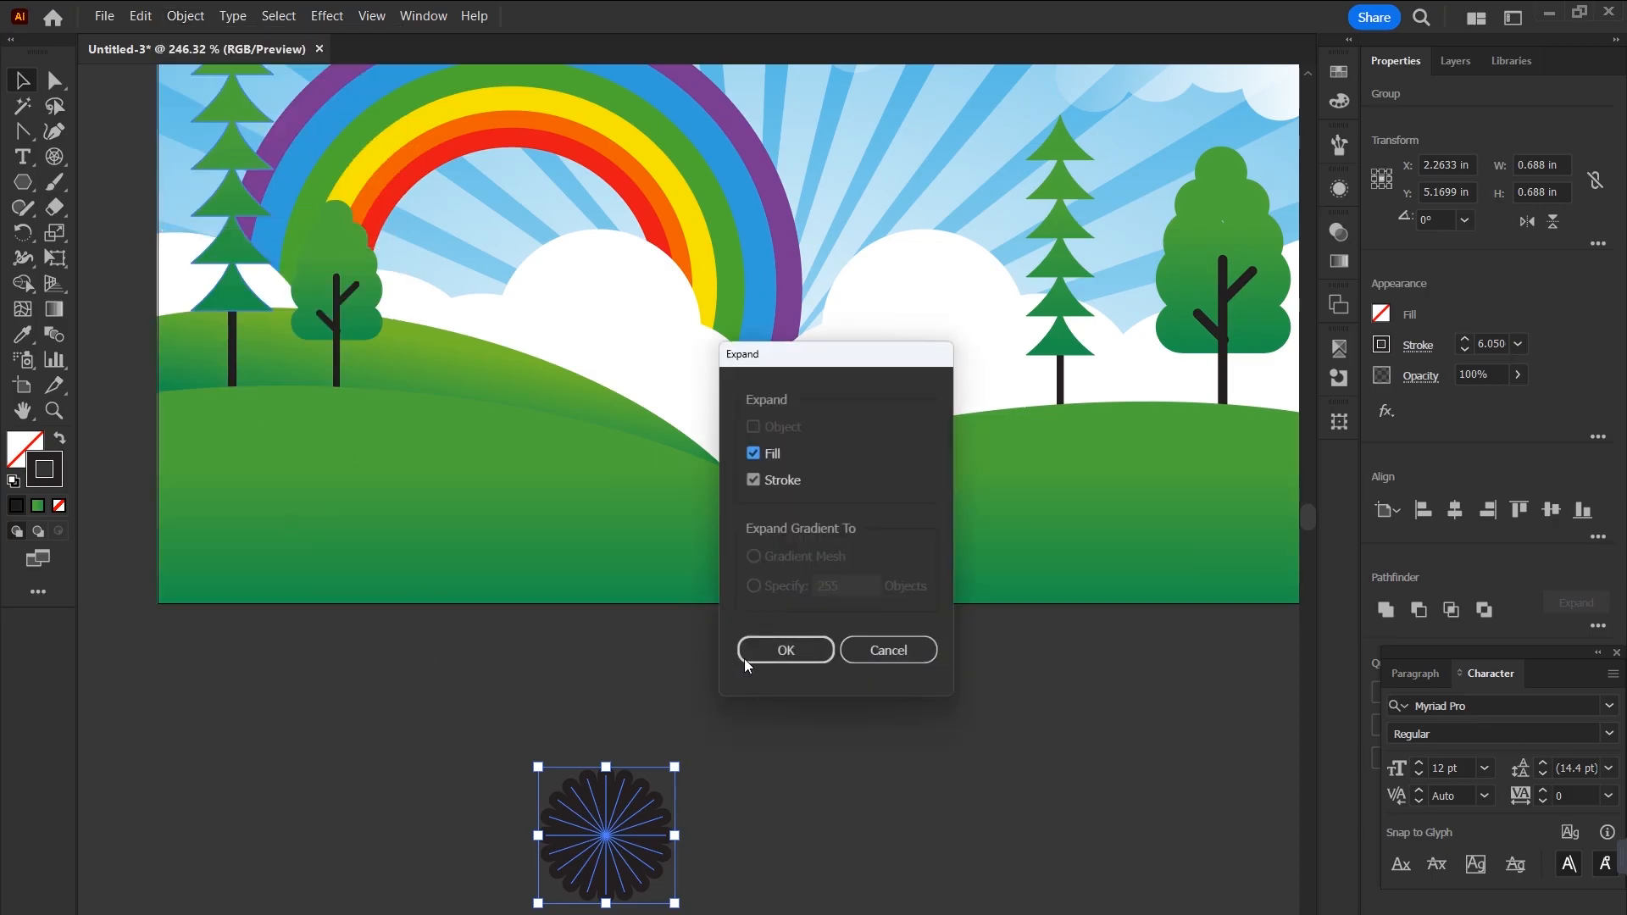
pyautogui.click(786, 651)
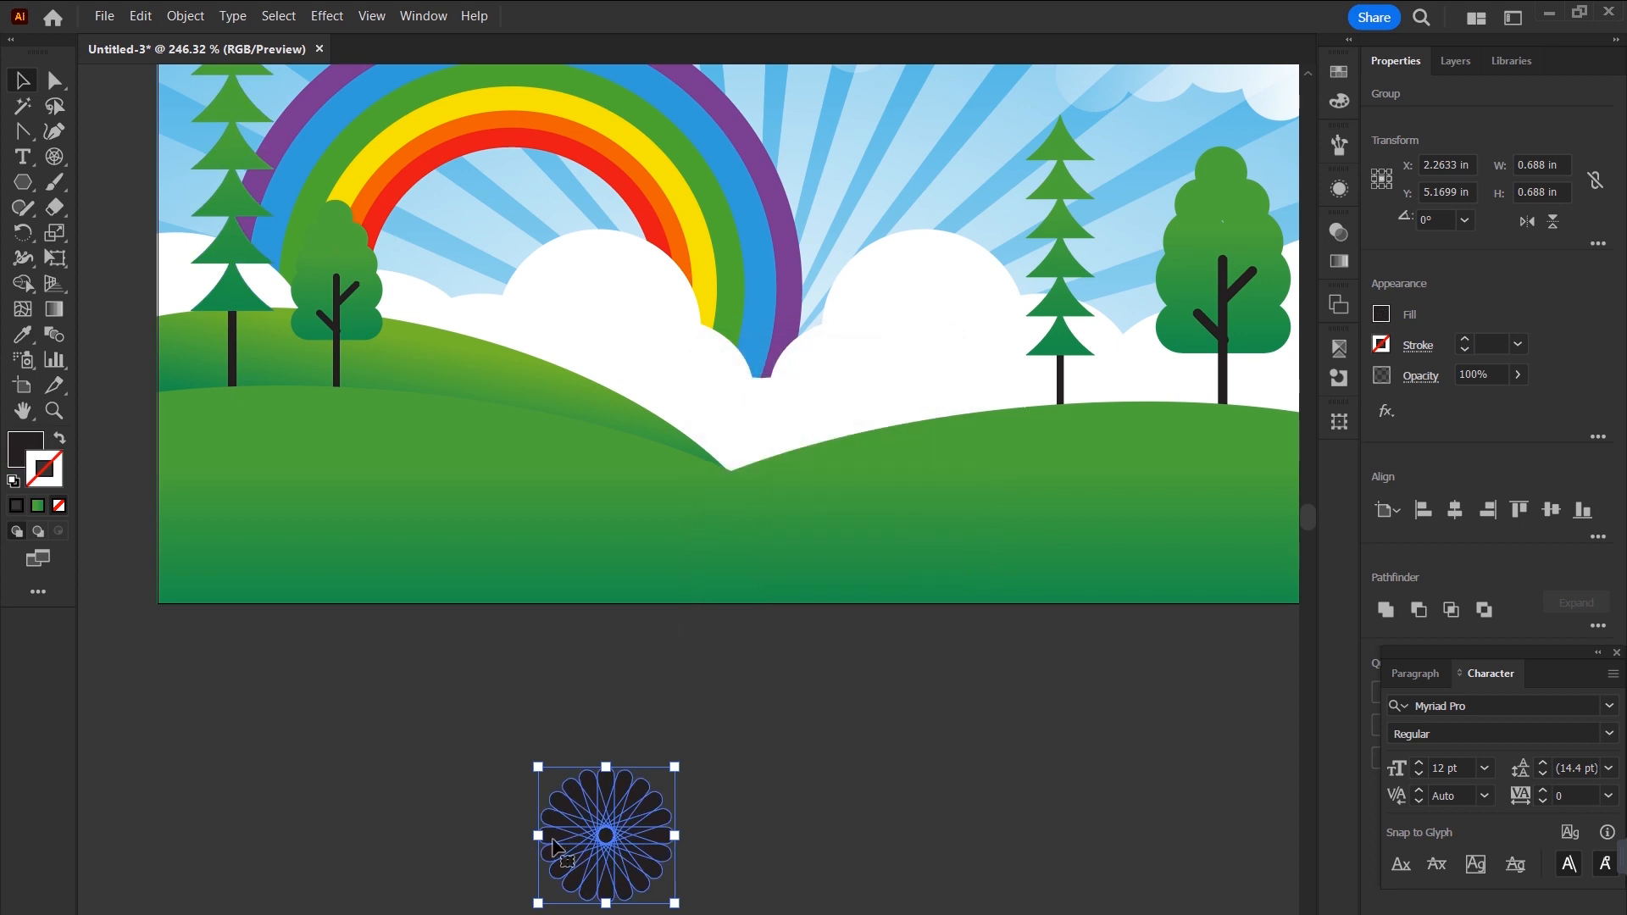
# Place the flower just below the artboard and fill it with the orange sampled from the color palette squares.
pyautogui.moveTo(535, 860); pyautogui.dragTo(686, 606)
pyautogui.moveTo(637, 667); pyautogui.dragTo(624, 676)
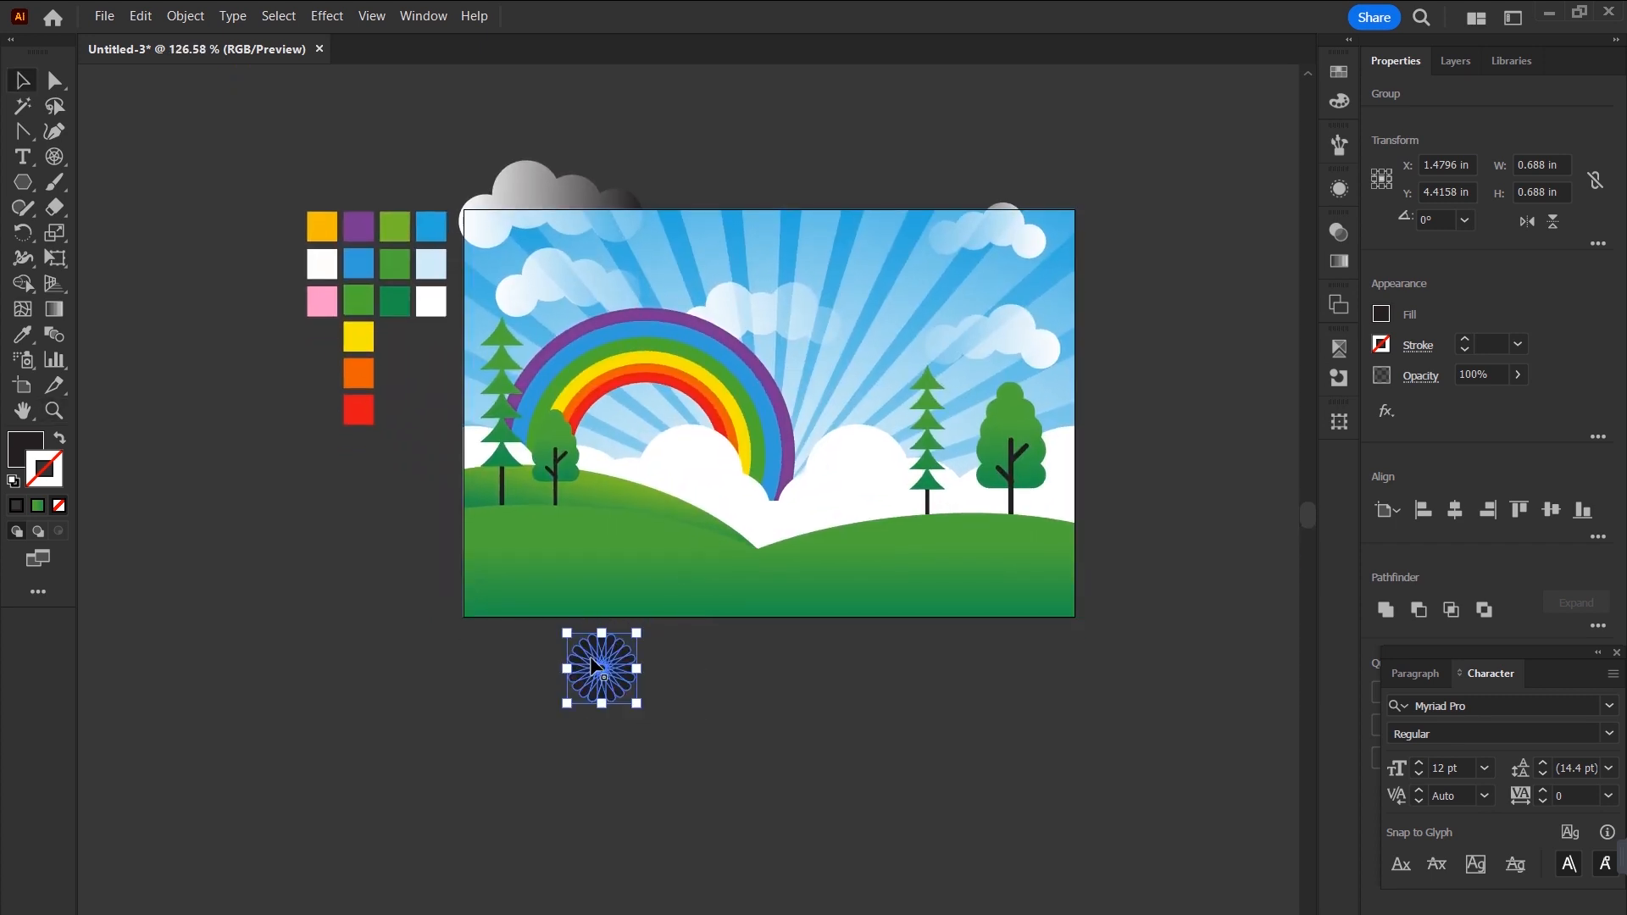
pyautogui.press('i')
pyautogui.click(320, 226)
pyautogui.press('v')
# Duplicate the flower in a row, filling one copy with white and another with pink from the palette squares.
pyautogui.moveTo(634, 688); pyautogui.dragTo(724, 690)
pyautogui.press('i')
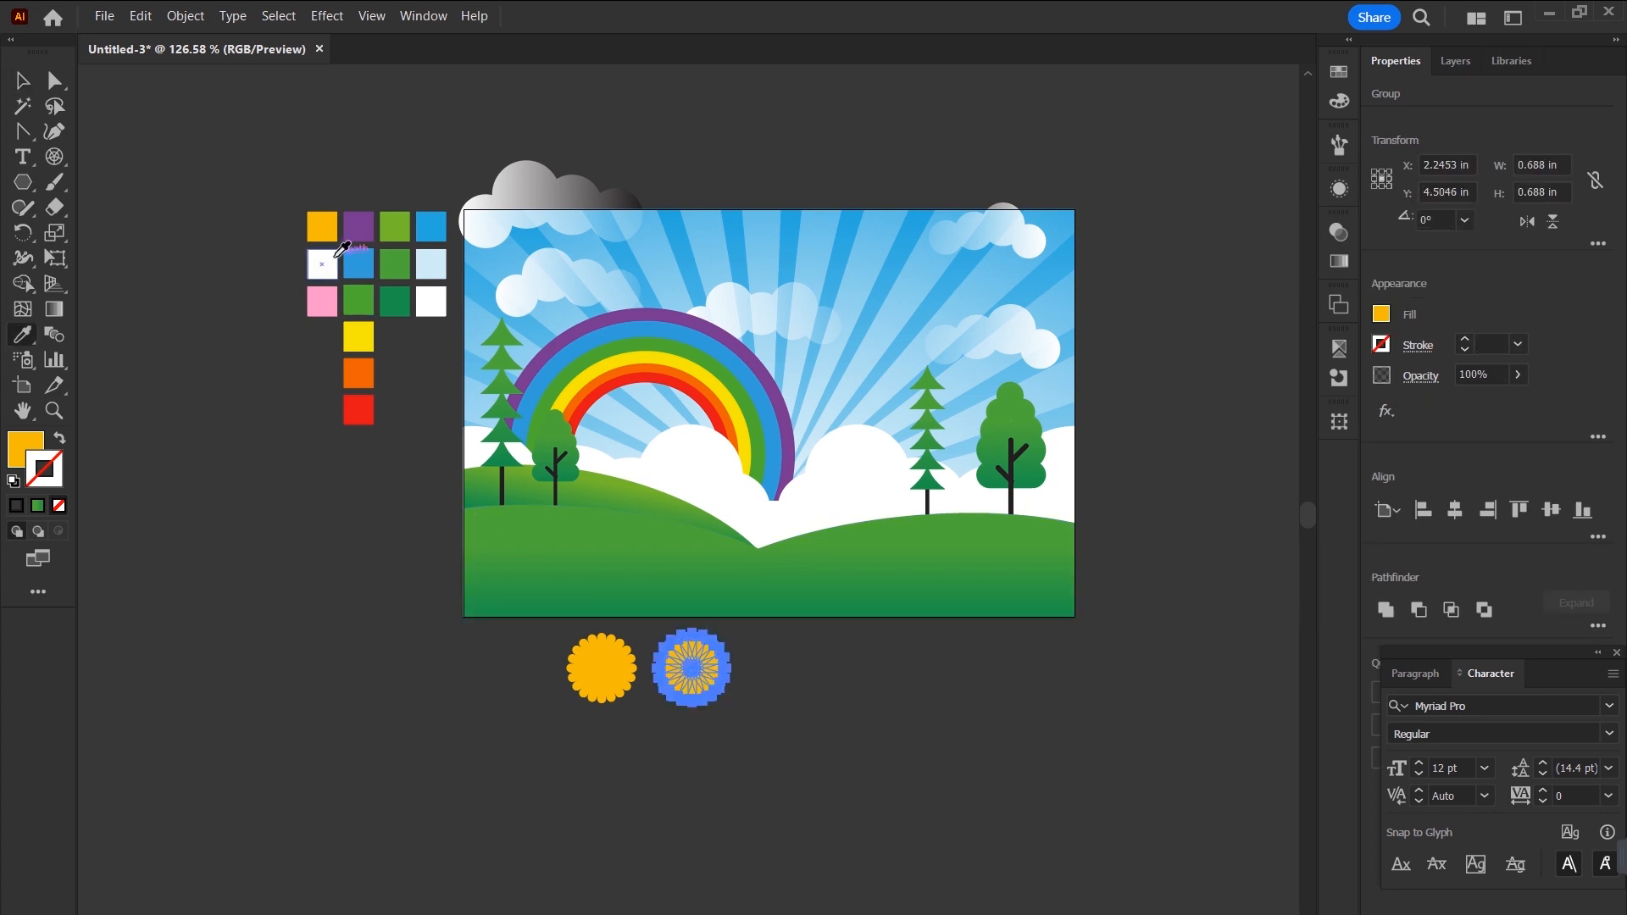
pyautogui.click(322, 263)
pyautogui.press('v')
pyautogui.moveTo(583, 678); pyautogui.dragTo(495, 678)
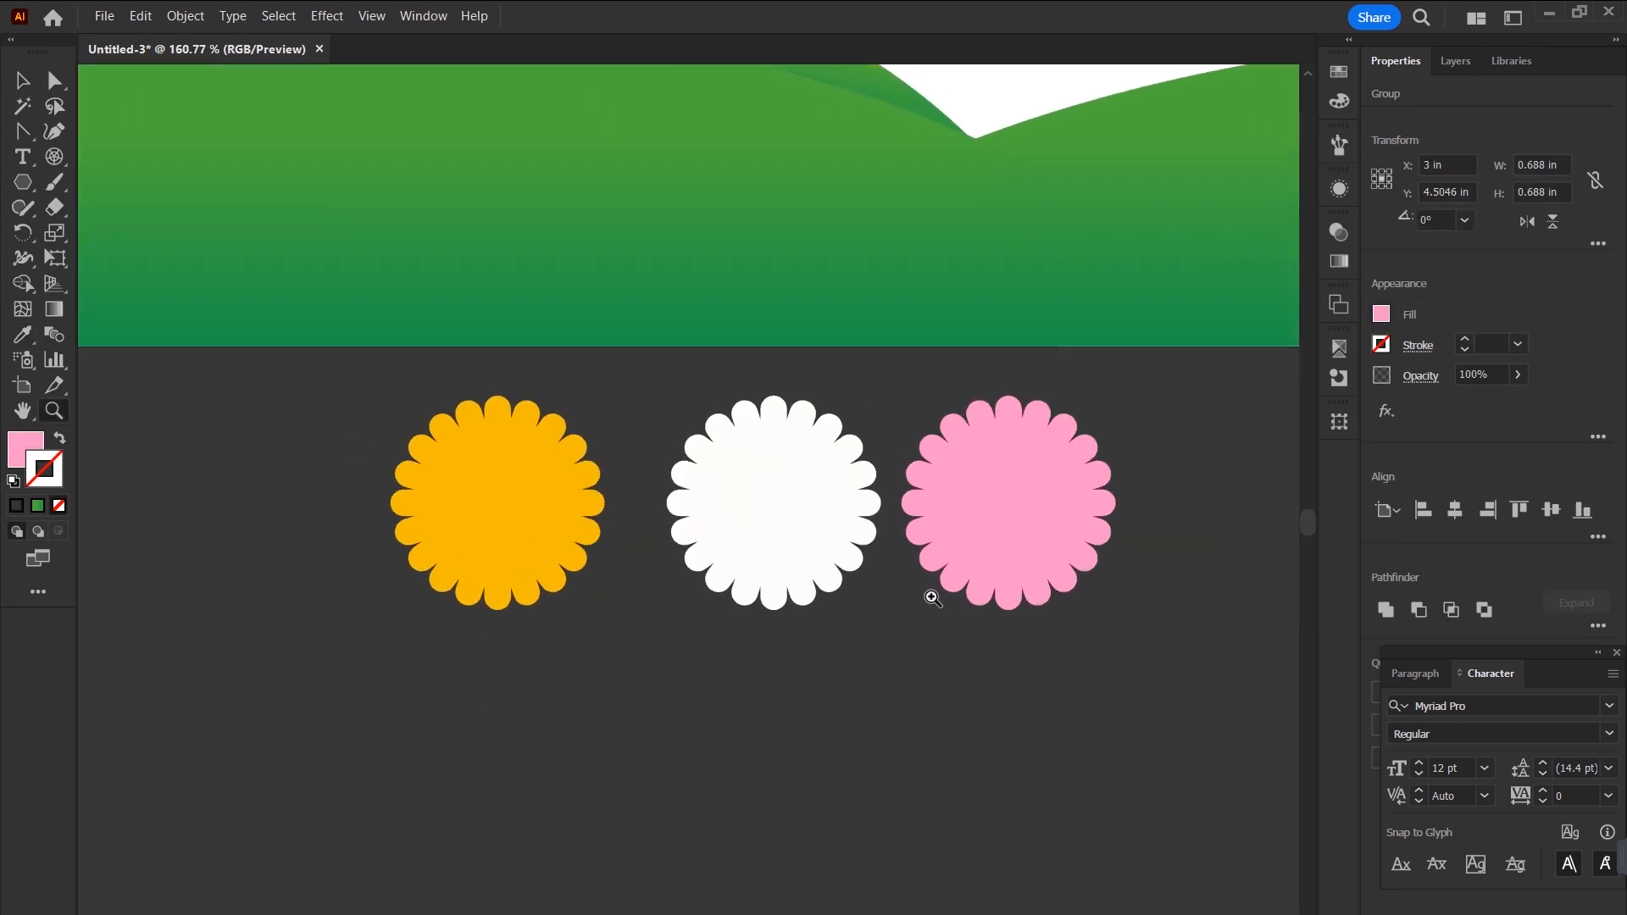
# Draw a circle about 0.44 in across below the three flowers.
pyautogui.click(933, 591)
pyautogui.click(918, 675)
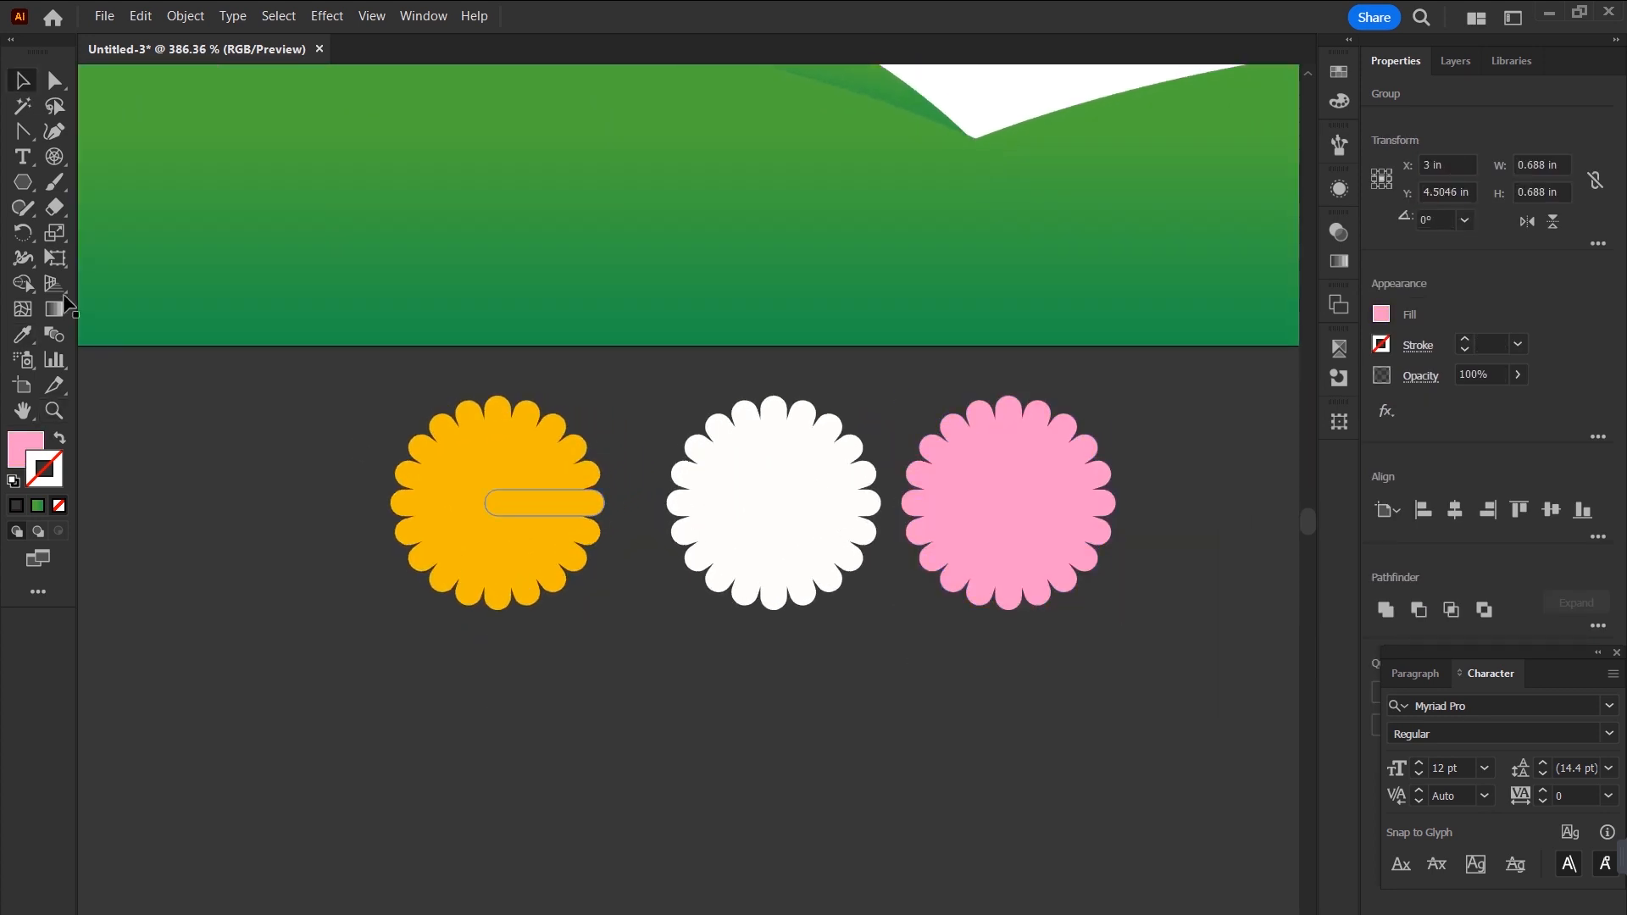
pyautogui.moveTo(25, 187); pyautogui.dragTo(102, 232)
pyautogui.moveTo(644, 654); pyautogui.dragTo(782, 791)
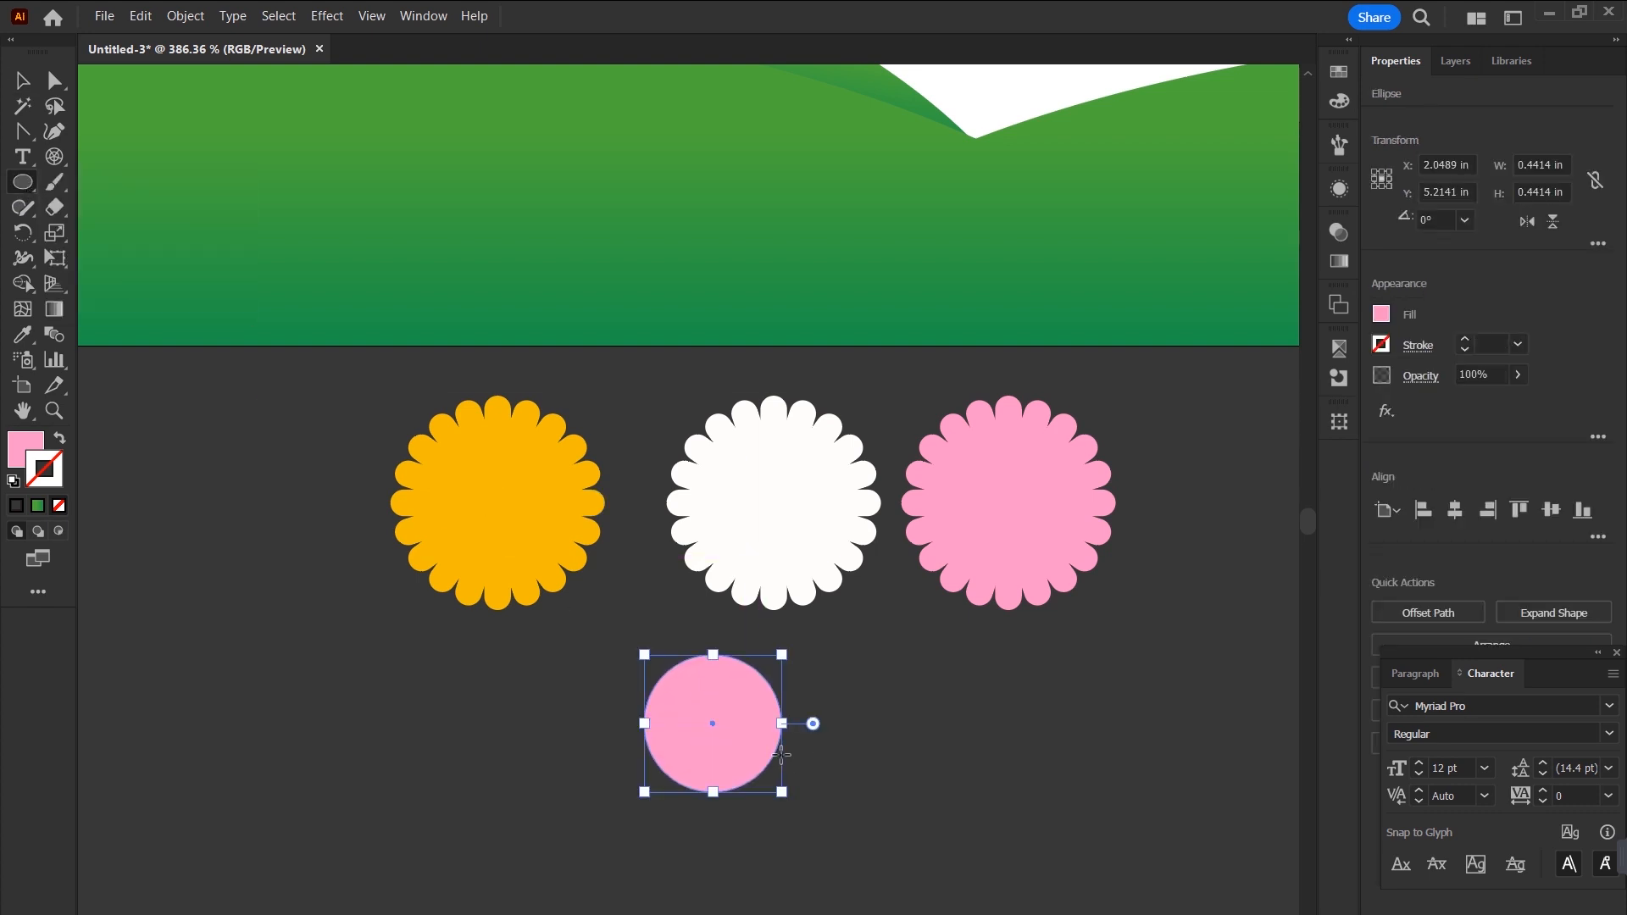
# Draw a tiny circle about 0.03 in across near the pink circle's upper edge and apply black to its stroke.
pyautogui.moveTo(705, 665); pyautogui.dragTo(811, 715)
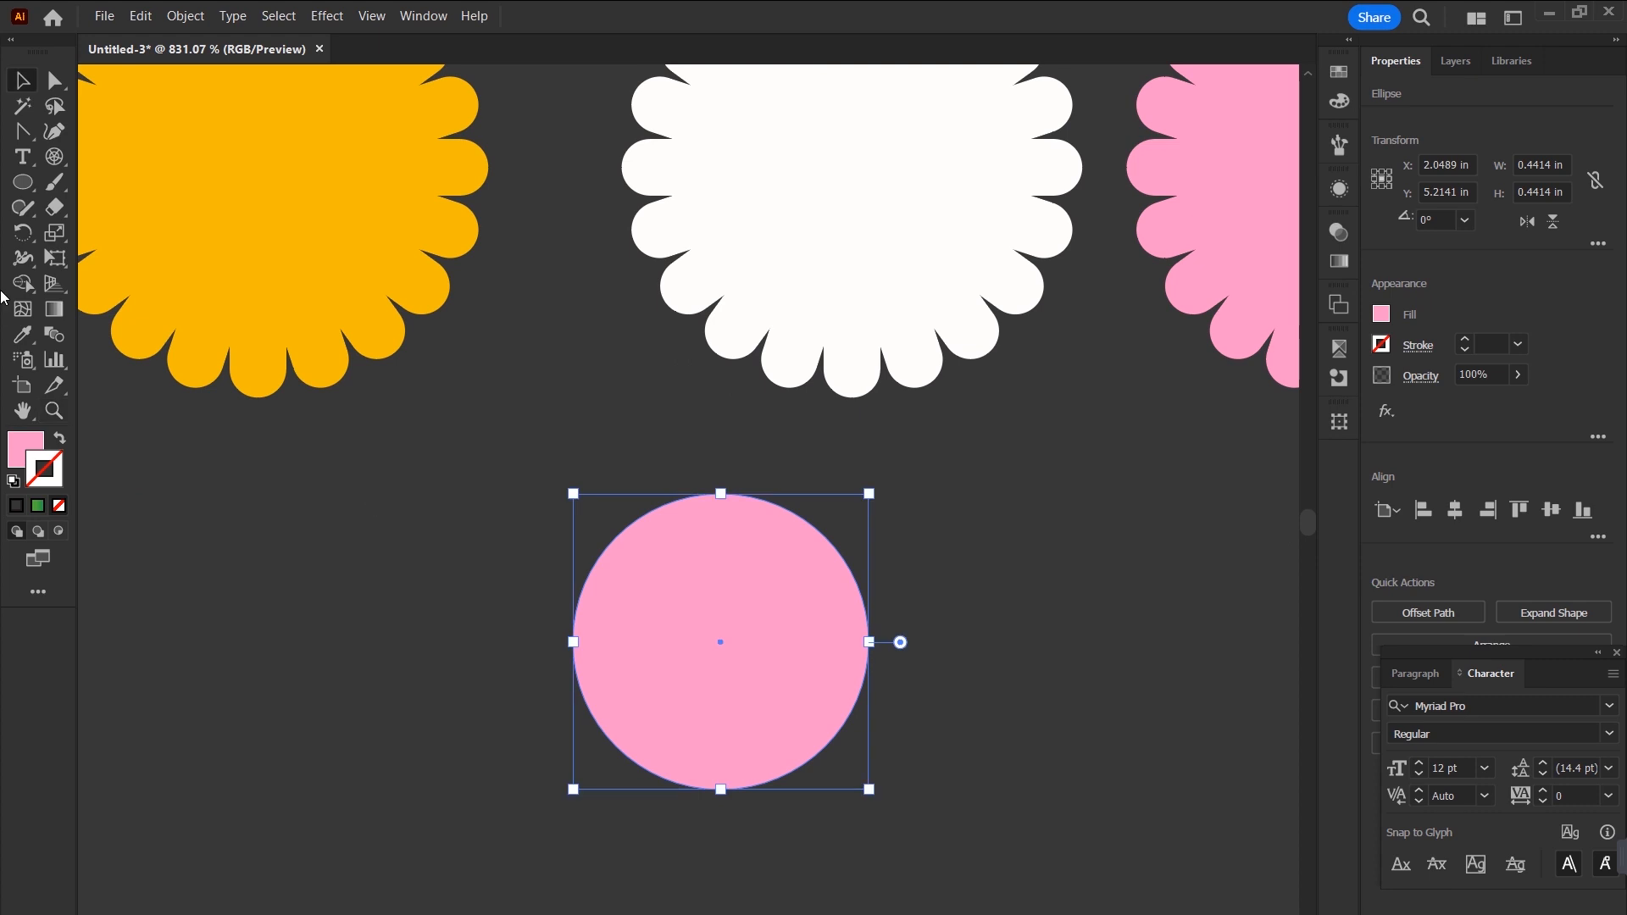
pyautogui.moveTo(731, 561); pyautogui.dragTo(731, 561)
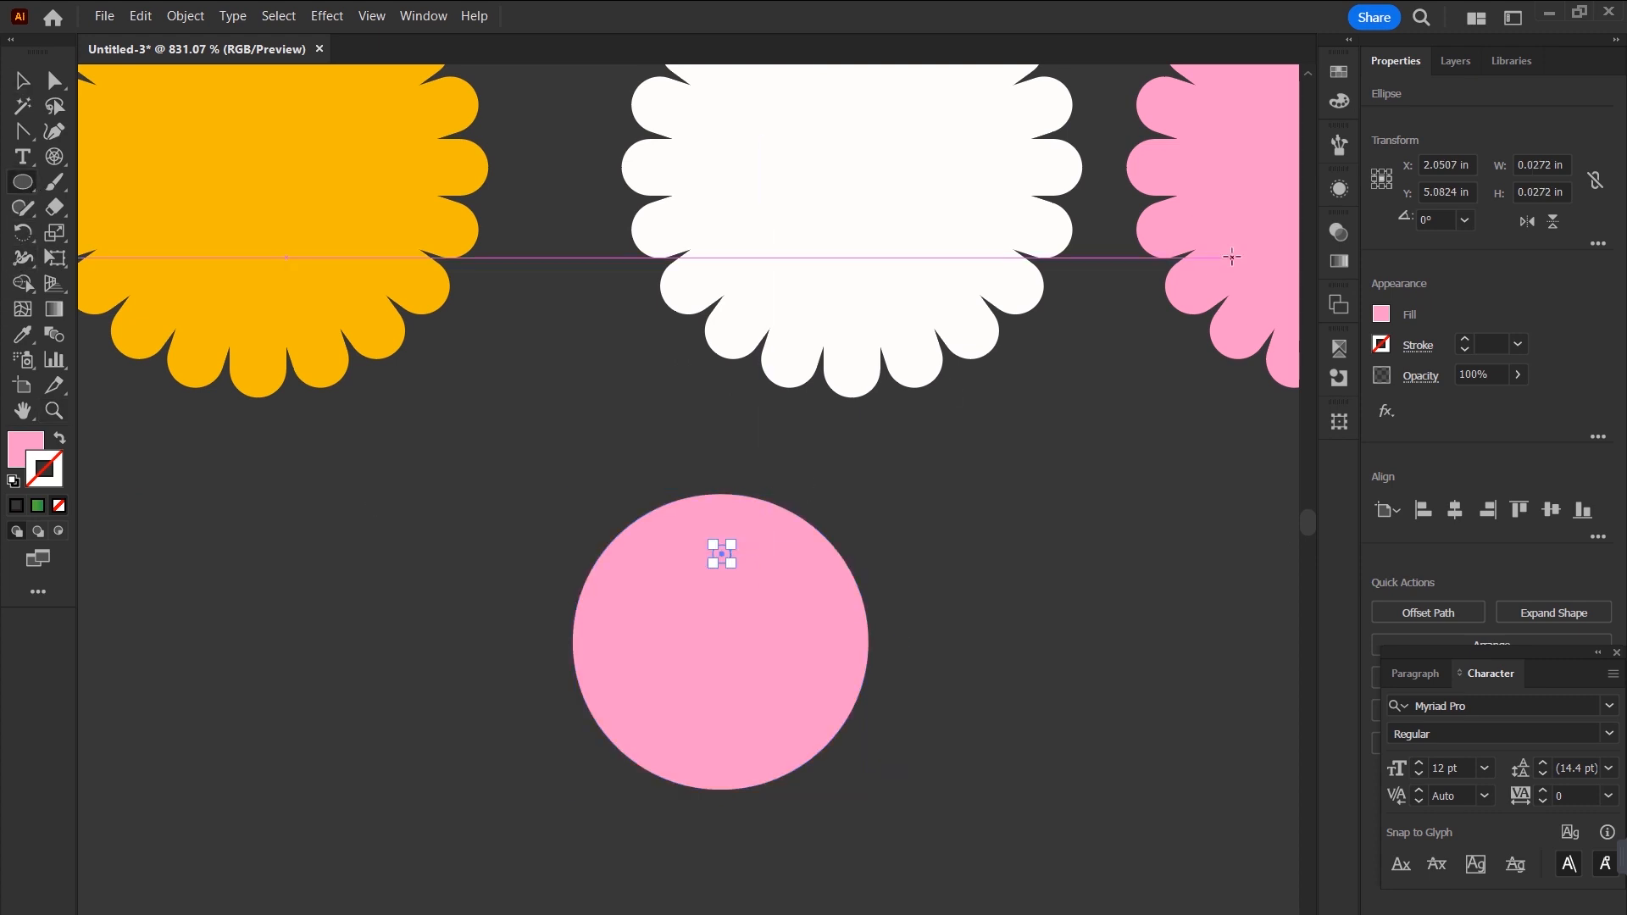
pyautogui.click(1339, 73)
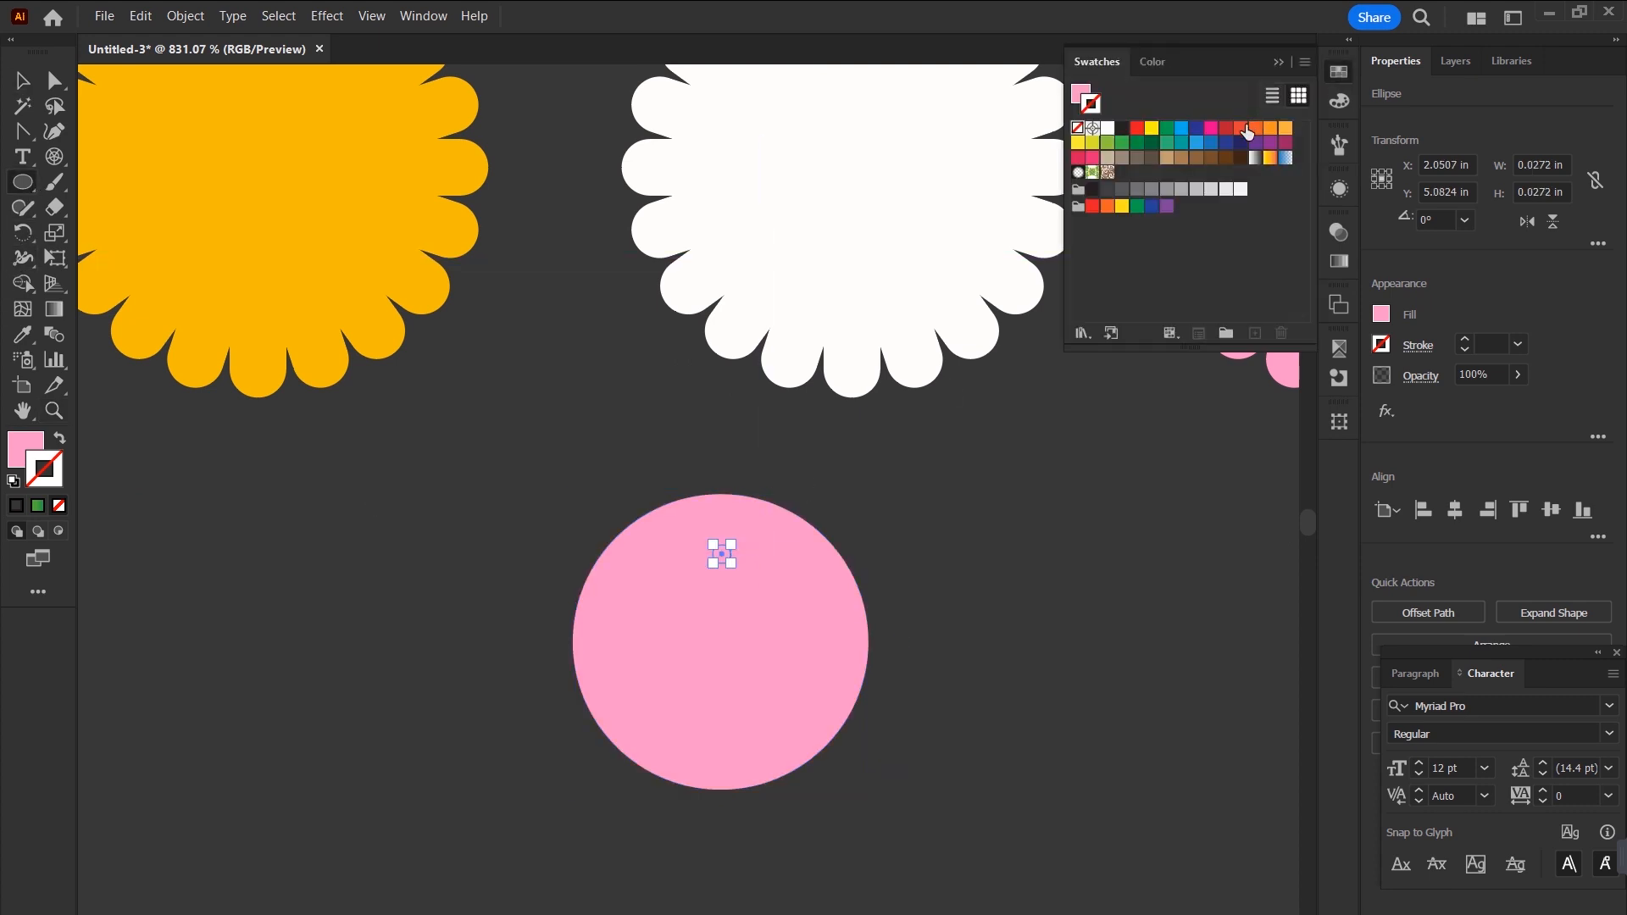
pyautogui.click(1124, 128)
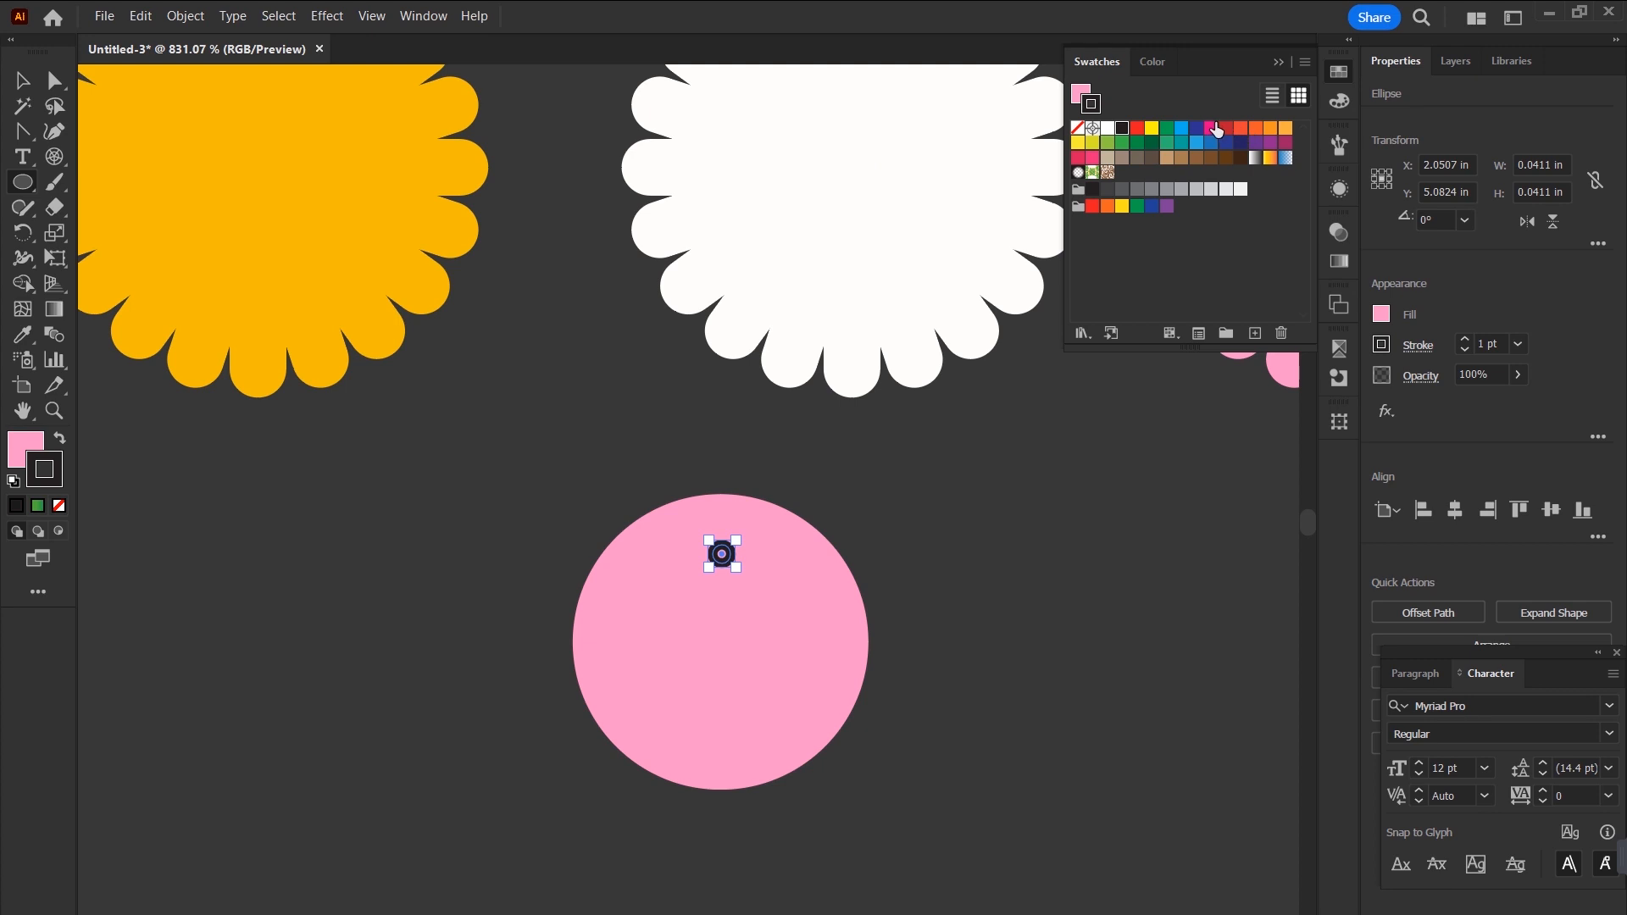
# Fill the tiny circle with hot pink and remove its stroke.
pyautogui.click(1211, 128)
pyautogui.click(60, 438)
pyautogui.click(59, 505)
pyautogui.press('v')
# Duplicate the hot pink dot repeatedly to scatter dots across the whole light pink circle.
pyautogui.scroll(3, 726, 531)
pyautogui.click(881, 567)
pyautogui.moveTo(720, 569)
pyautogui.mouseDown()
pyautogui.moveTo(777, 598)
pyautogui.moveTo(664, 595)
pyautogui.moveTo(681, 665)
pyautogui.mouseUp()
pyautogui.moveTo(663, 595); pyautogui.dragTo(745, 743)
pyautogui.moveTo(681, 667); pyautogui.dragTo(669, 750)
pyautogui.moveTo(776, 604); pyautogui.dragTo(744, 682)
pyautogui.moveTo(780, 598); pyautogui.dragTo(842, 703)
pyautogui.moveTo(779, 598); pyautogui.dragTo(753, 638)
pyautogui.moveTo(719, 566); pyautogui.dragTo(623, 639)
pyautogui.moveTo(659, 597); pyautogui.dragTo(628, 577)
pyautogui.moveTo(627, 637); pyautogui.dragTo(616, 711)
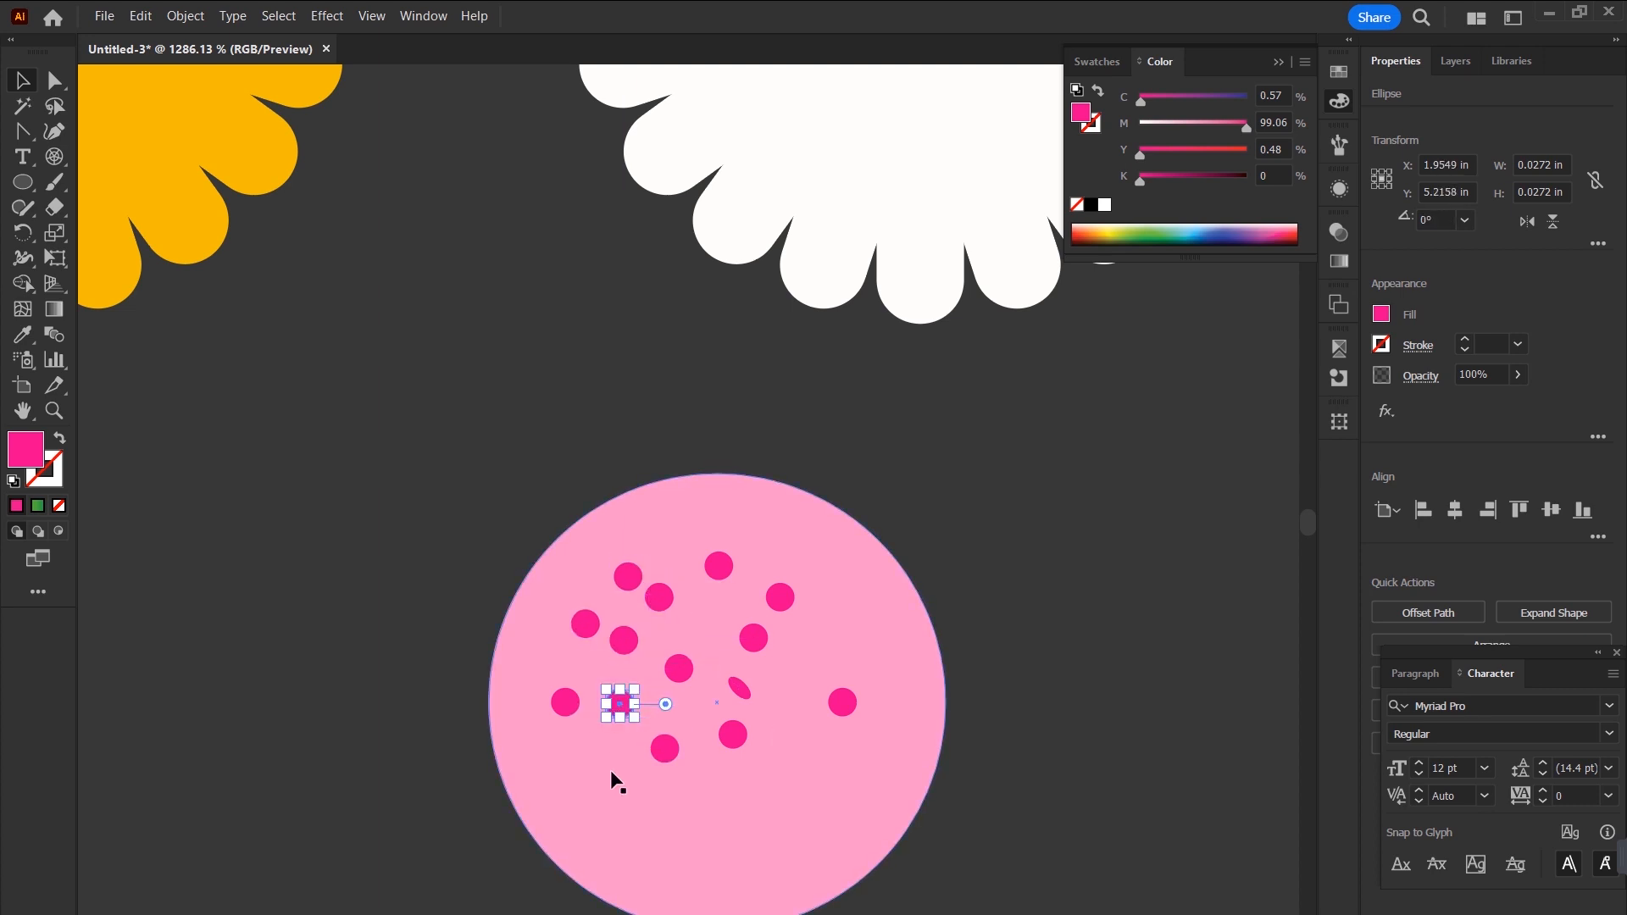
pyautogui.moveTo(687, 676); pyautogui.dragTo(722, 819)
pyautogui.moveTo(736, 740); pyautogui.dragTo(653, 821)
pyautogui.moveTo(656, 755); pyautogui.dragTo(606, 767)
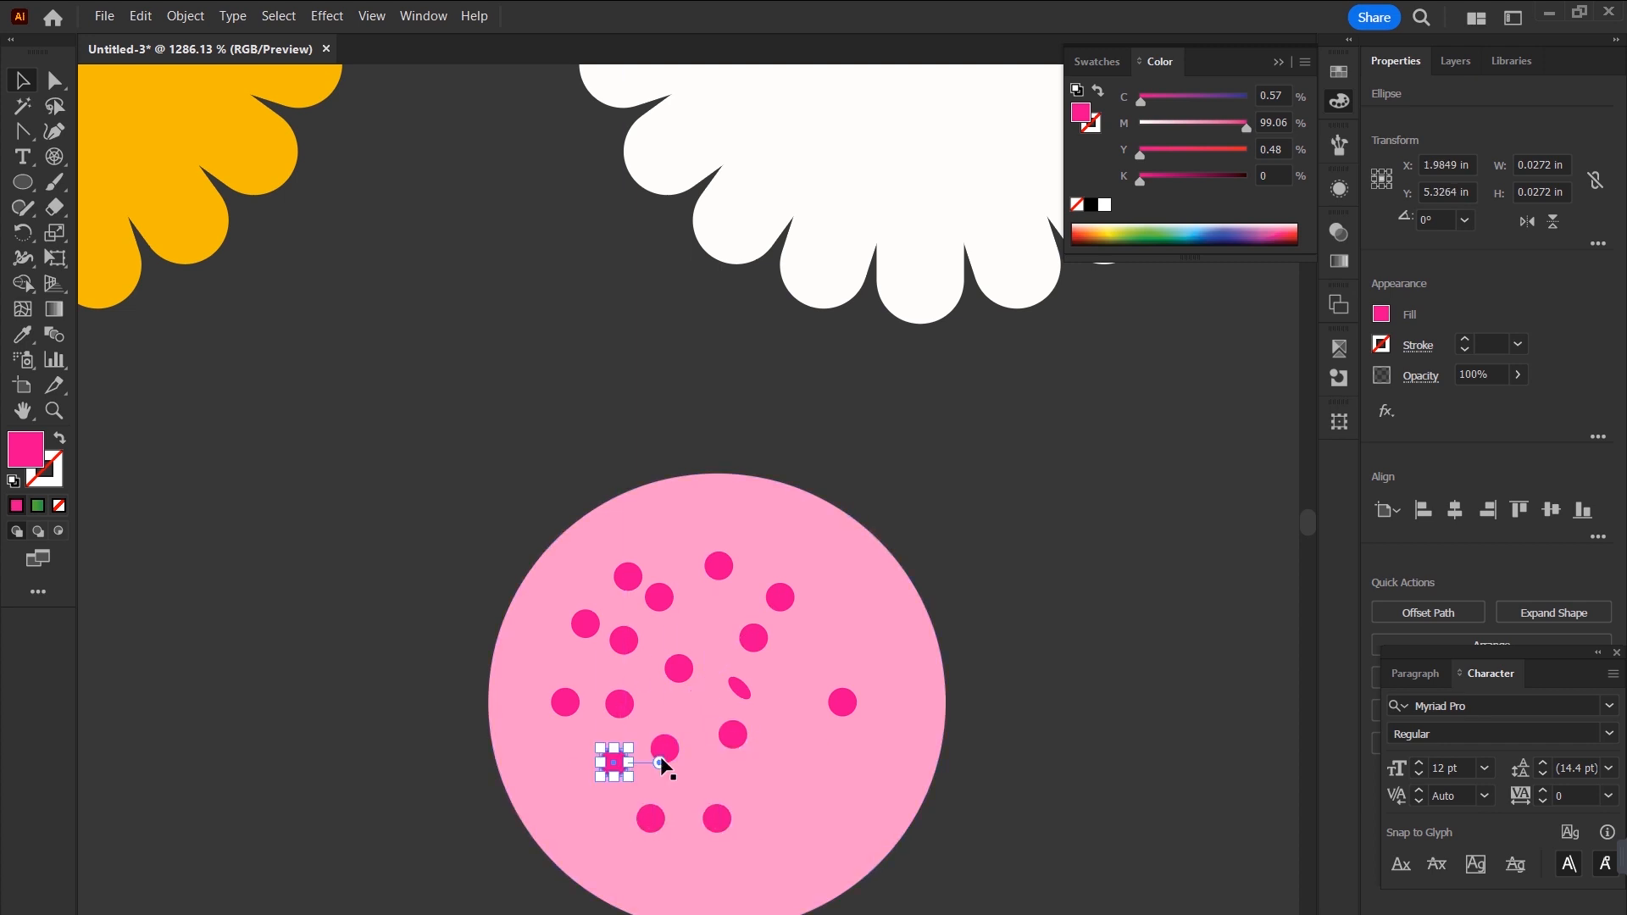
pyautogui.moveTo(734, 742); pyautogui.dragTo(786, 825)
pyautogui.moveTo(842, 708); pyautogui.dragTo(786, 745)
pyautogui.moveTo(842, 705); pyautogui.dragTo(868, 629)
pyautogui.moveTo(720, 568); pyautogui.dragTo(748, 539)
pyautogui.moveTo(754, 640); pyautogui.dragTo(819, 649)
pyautogui.moveTo(841, 710); pyautogui.dragTo(883, 728)
pyautogui.moveTo(868, 625); pyautogui.dragTo(684, 504)
pyautogui.moveTo(718, 568); pyautogui.dragTo(669, 551)
pyautogui.moveTo(628, 580); pyautogui.dragTo(599, 547)
pyautogui.moveTo(586, 627); pyautogui.dragTo(555, 600)
pyautogui.moveTo(557, 597); pyautogui.dragTo(550, 768)
pyautogui.moveTo(613, 763); pyautogui.dragTo(671, 867)
pyautogui.moveTo(717, 819); pyautogui.dragTo(813, 858)
pyautogui.moveTo(842, 768); pyautogui.dragTo(877, 807)
pyautogui.moveTo(882, 727); pyautogui.dragTo(913, 727)
pyautogui.moveTo(868, 627); pyautogui.dragTo(854, 570)
pyautogui.moveTo(804, 540); pyautogui.dragTo(705, 500)
pyautogui.moveTo(757, 644); pyautogui.dragTo(712, 644)
pyautogui.moveTo(628, 577); pyautogui.dragTo(628, 532)
pyautogui.moveTo(565, 703); pyautogui.dragTo(523, 721)
pyautogui.moveTo(639, 824); pyautogui.dragTo(618, 873)
pyautogui.moveTo(746, 864); pyautogui.dragTo(719, 889)
pyautogui.moveTo(786, 820); pyautogui.dragTo(748, 777)
pyautogui.moveTo(785, 739); pyautogui.dragTo(786, 689)
pyautogui.click(992, 613)
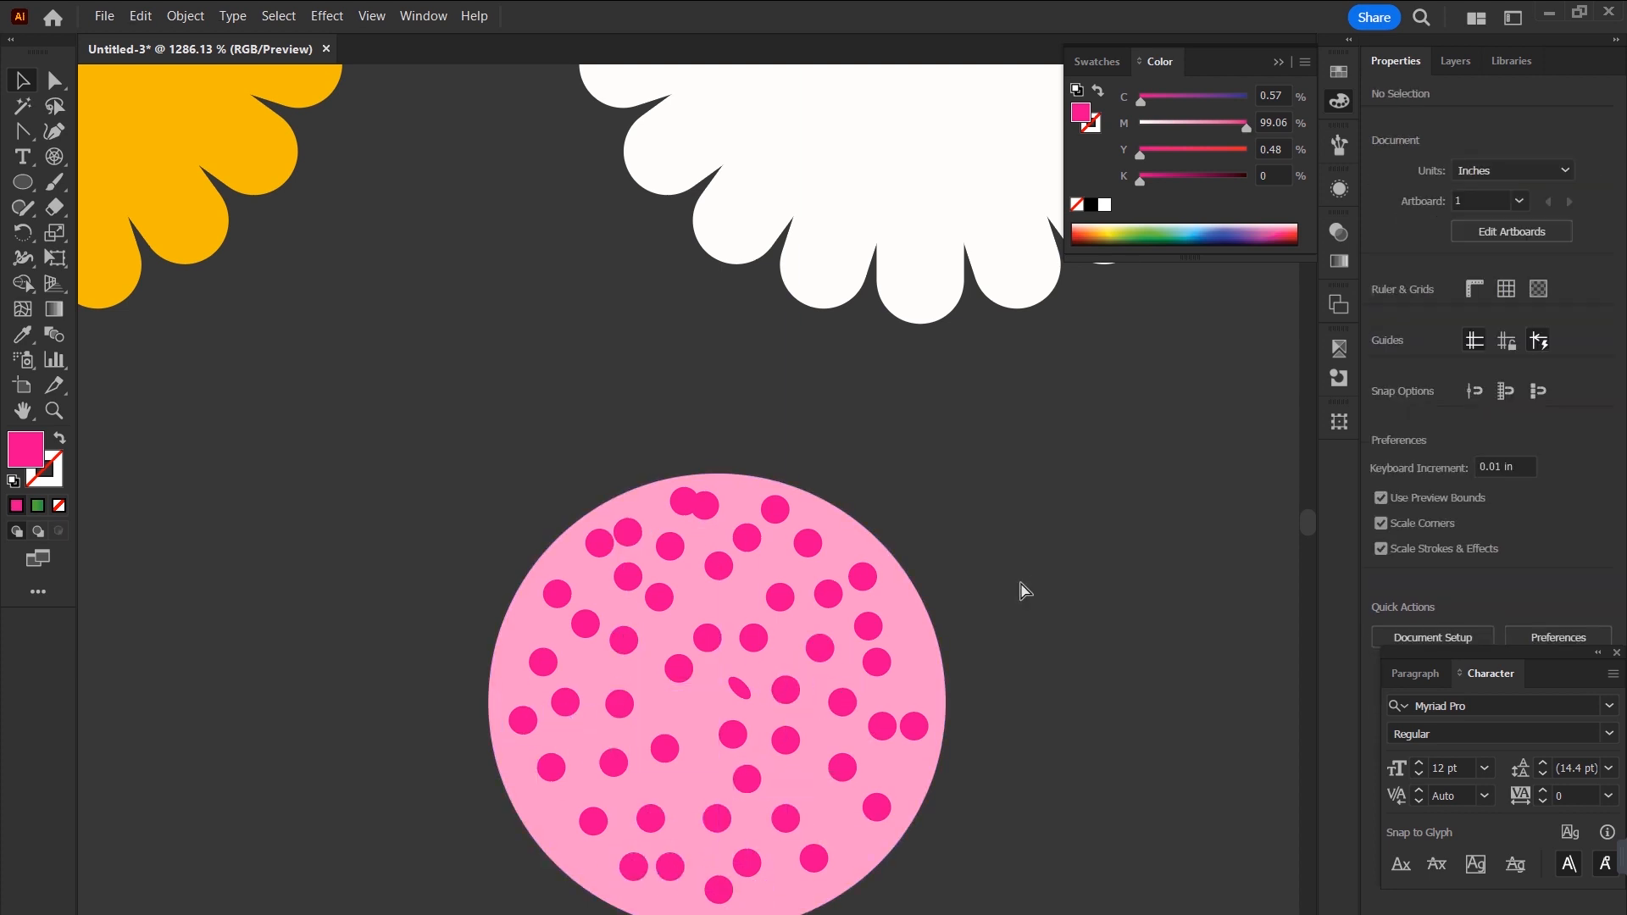
# Group the light pink circle with its dots and place a duplicate beside it.
pyautogui.hotkey('ctrl', '-')
pyautogui.hotkey('ctrl', '-')
pyautogui.hotkey('ctrl', '-')
pyautogui.hotkey('ctrl', '-')
pyautogui.moveTo(1021, 582); pyautogui.dragTo(978, 661)
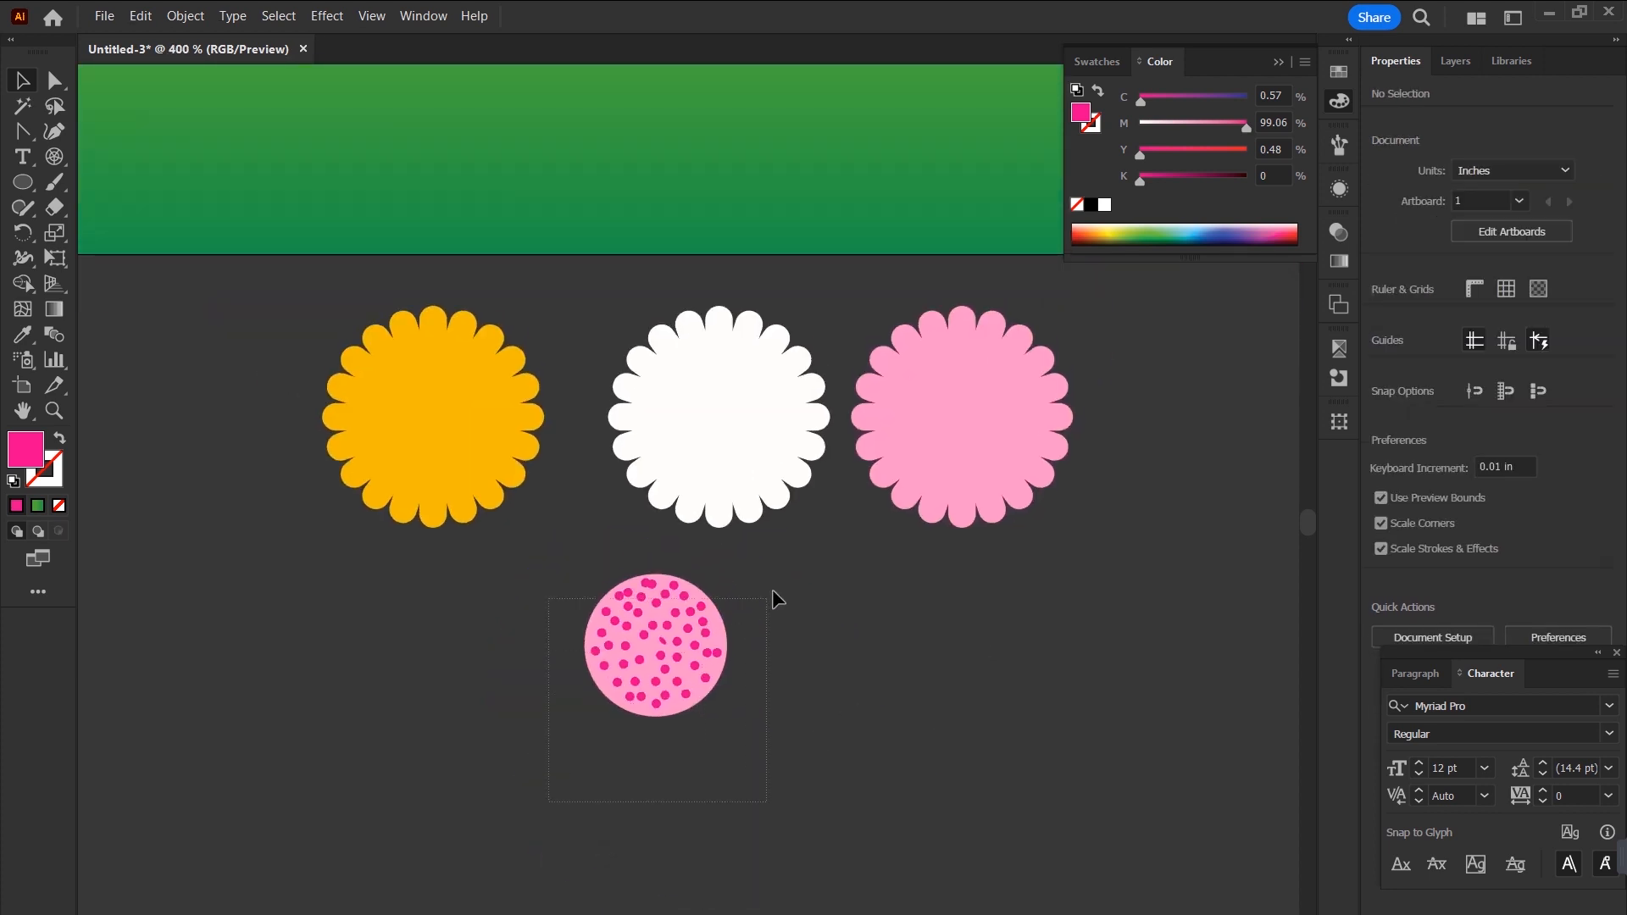
pyautogui.moveTo(676, 639); pyautogui.dragTo(866, 657)
# Center one dotted pink circle horizontally and vertically on the white flower.
pyautogui.click(679, 656)
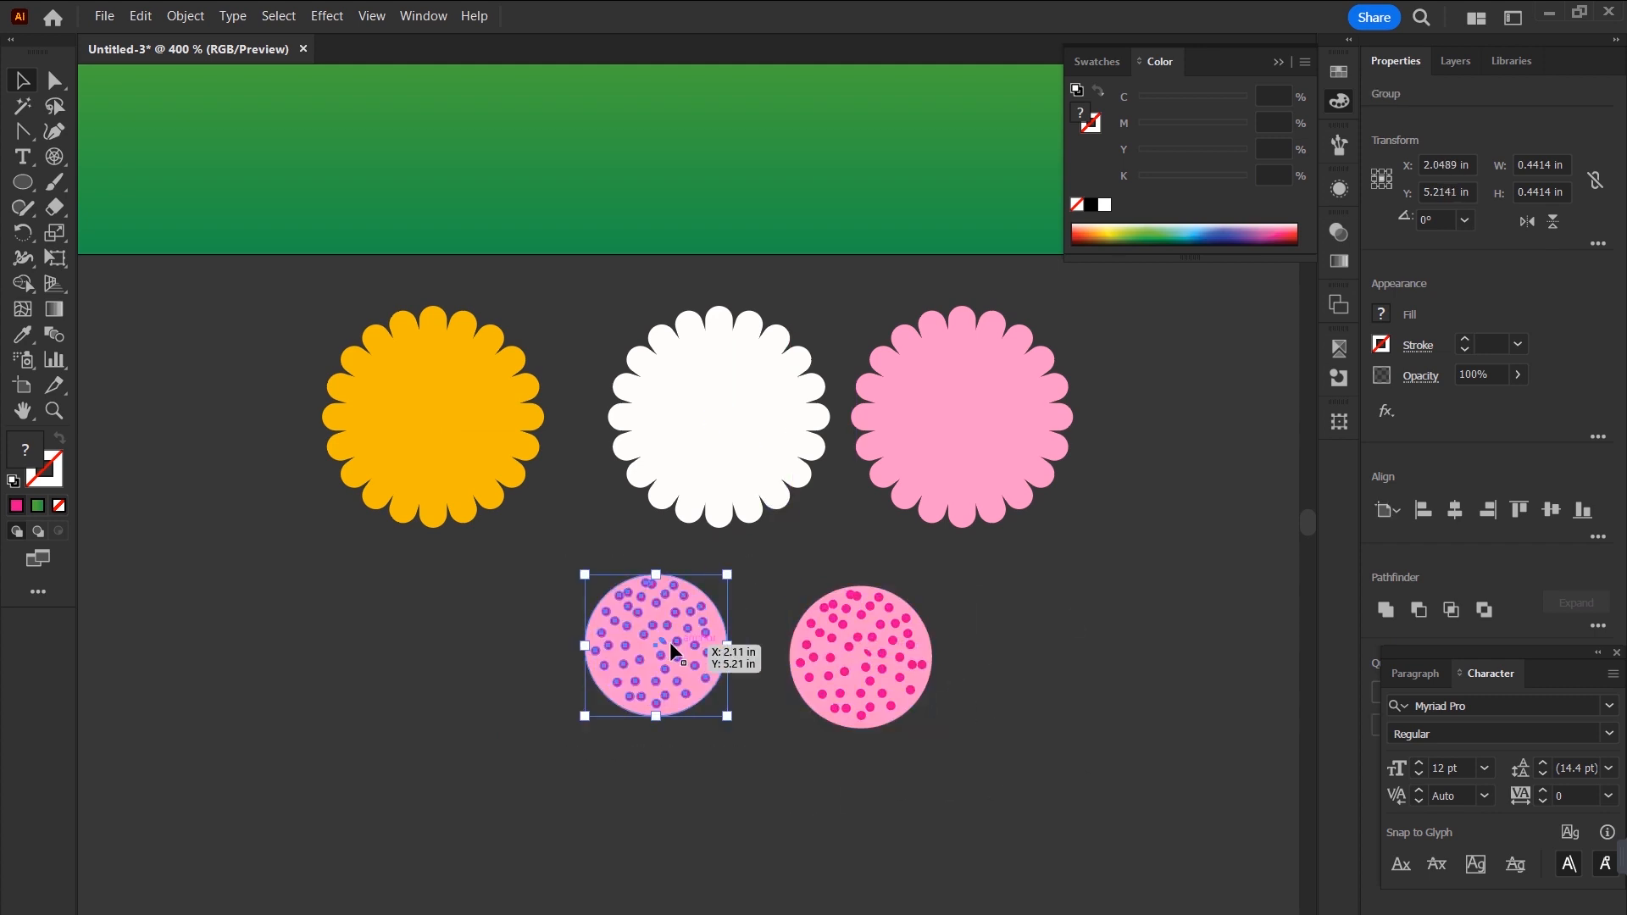
pyautogui.moveTo(670, 644); pyautogui.dragTo(599, 675)
pyautogui.keyDown('shift'); pyautogui.click(716, 445); pyautogui.keyUp('shift')
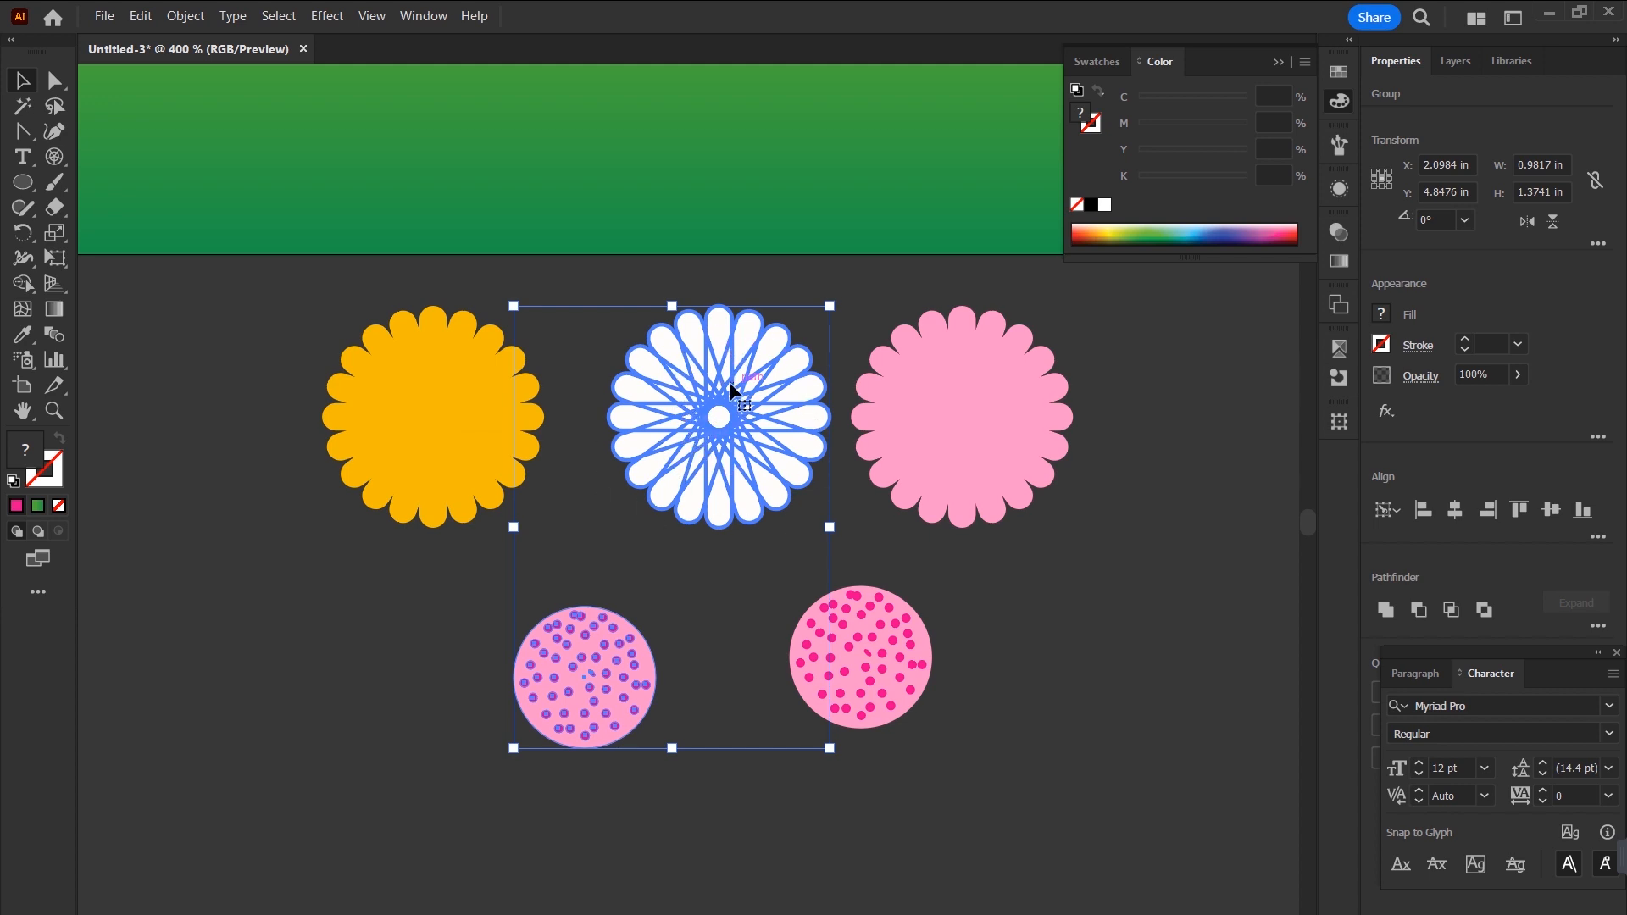
pyautogui.click(1454, 516)
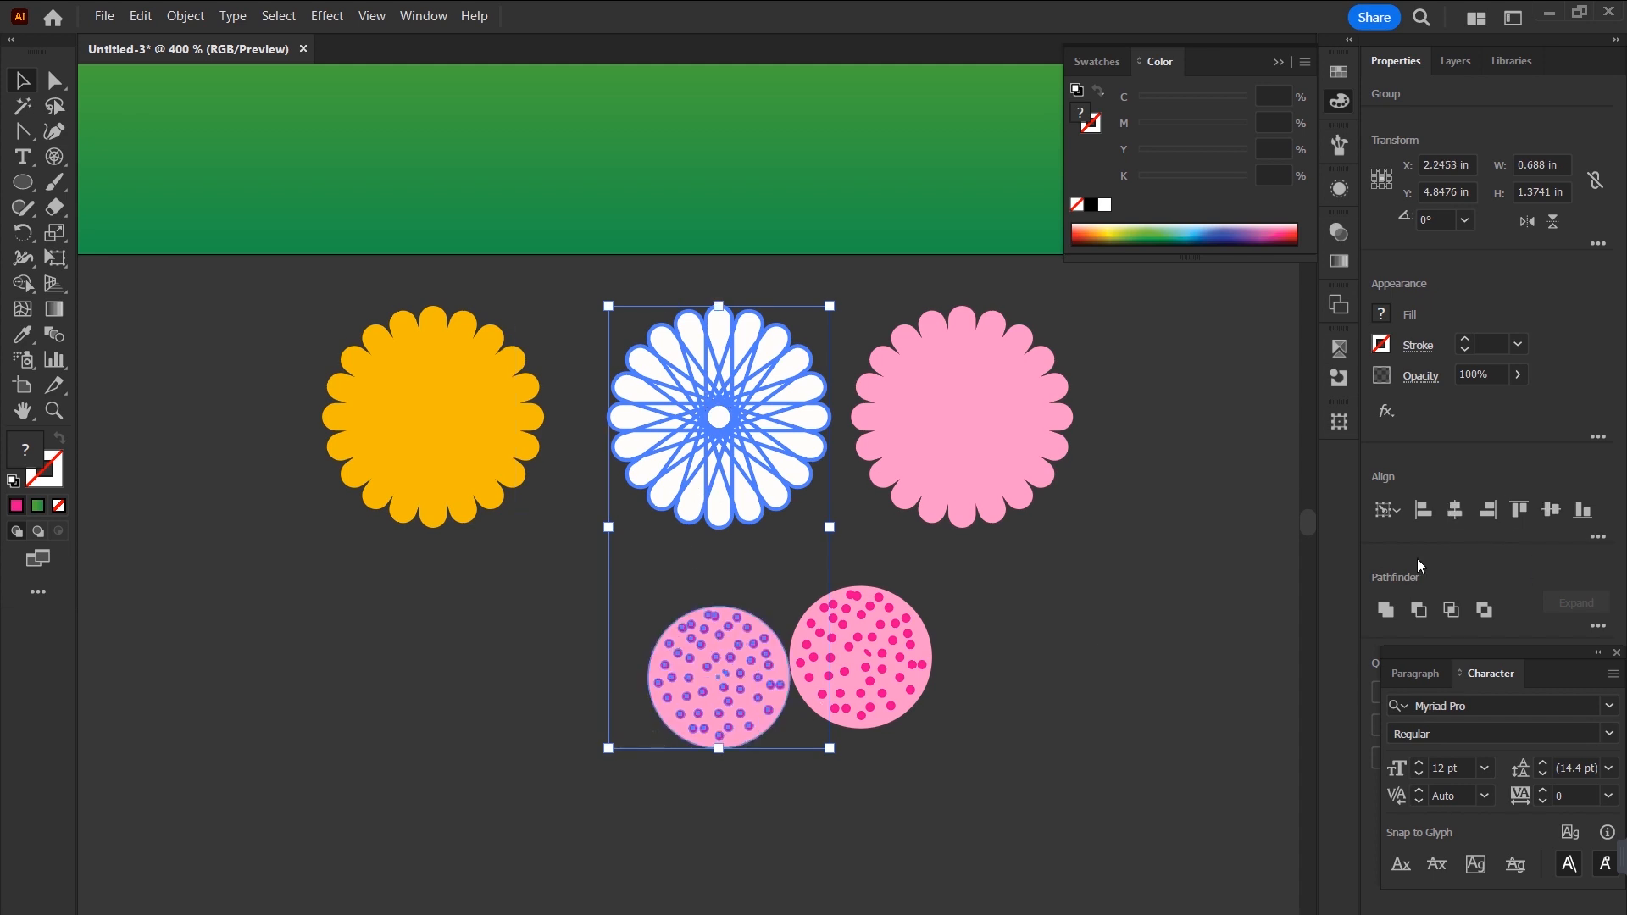
pyautogui.click(1549, 511)
pyautogui.hotkey('ctrl', 'shift', 'a')
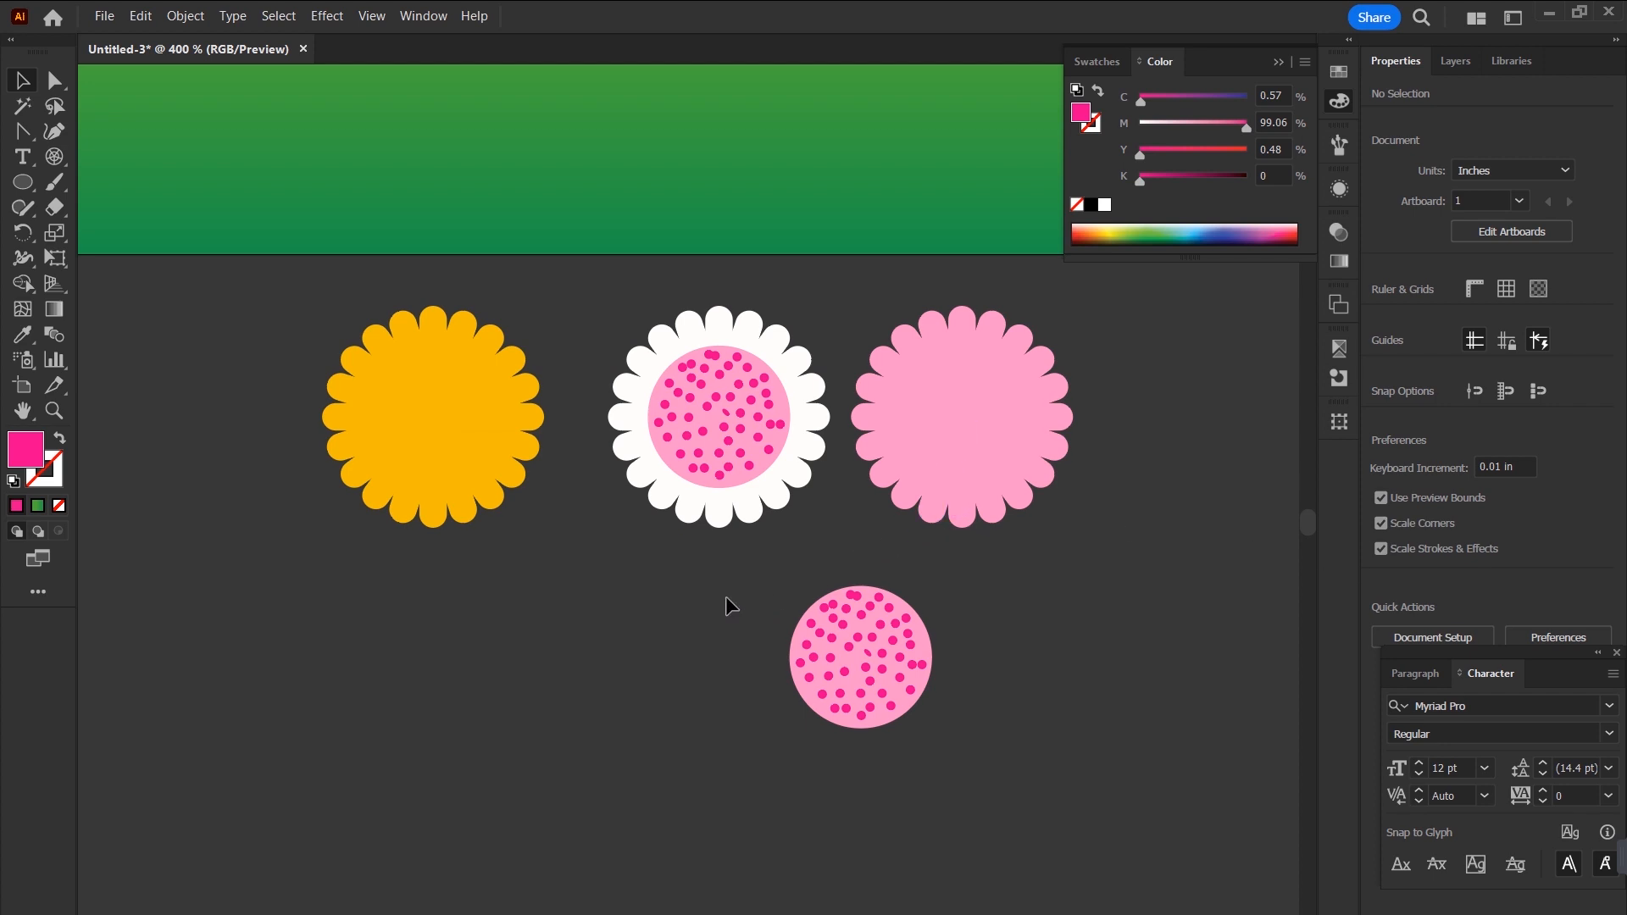
# Recolor the base circle of the remaining dotted group to white, sampled from the white flower.
pyautogui.moveTo(994, 765); pyautogui.dragTo(995, 763)
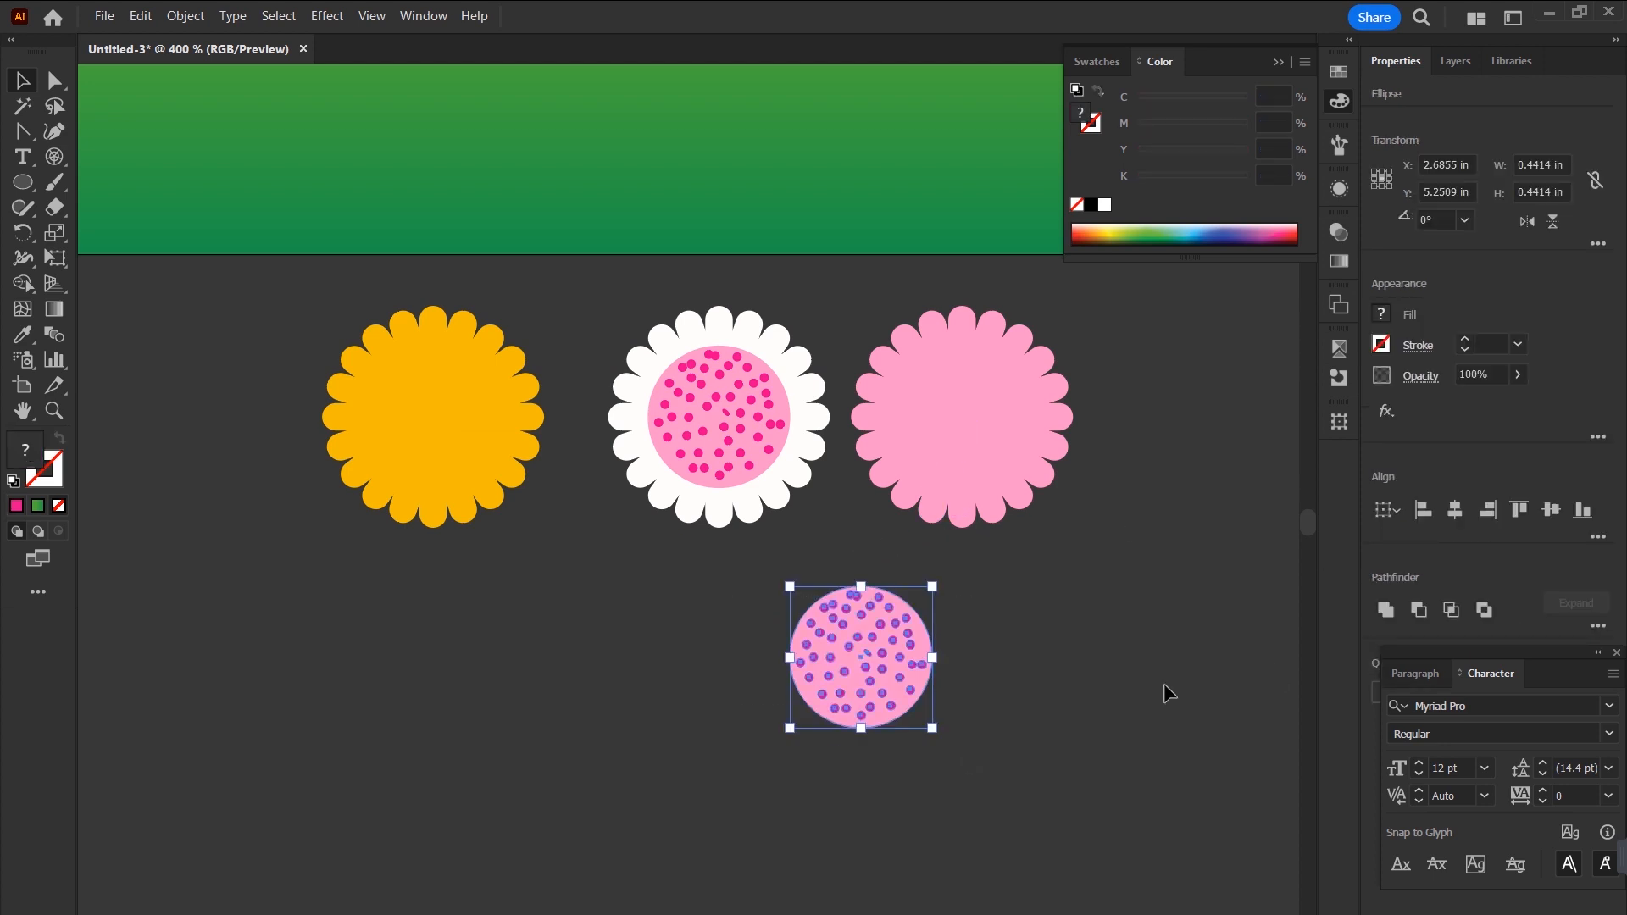
pyautogui.click(1120, 696)
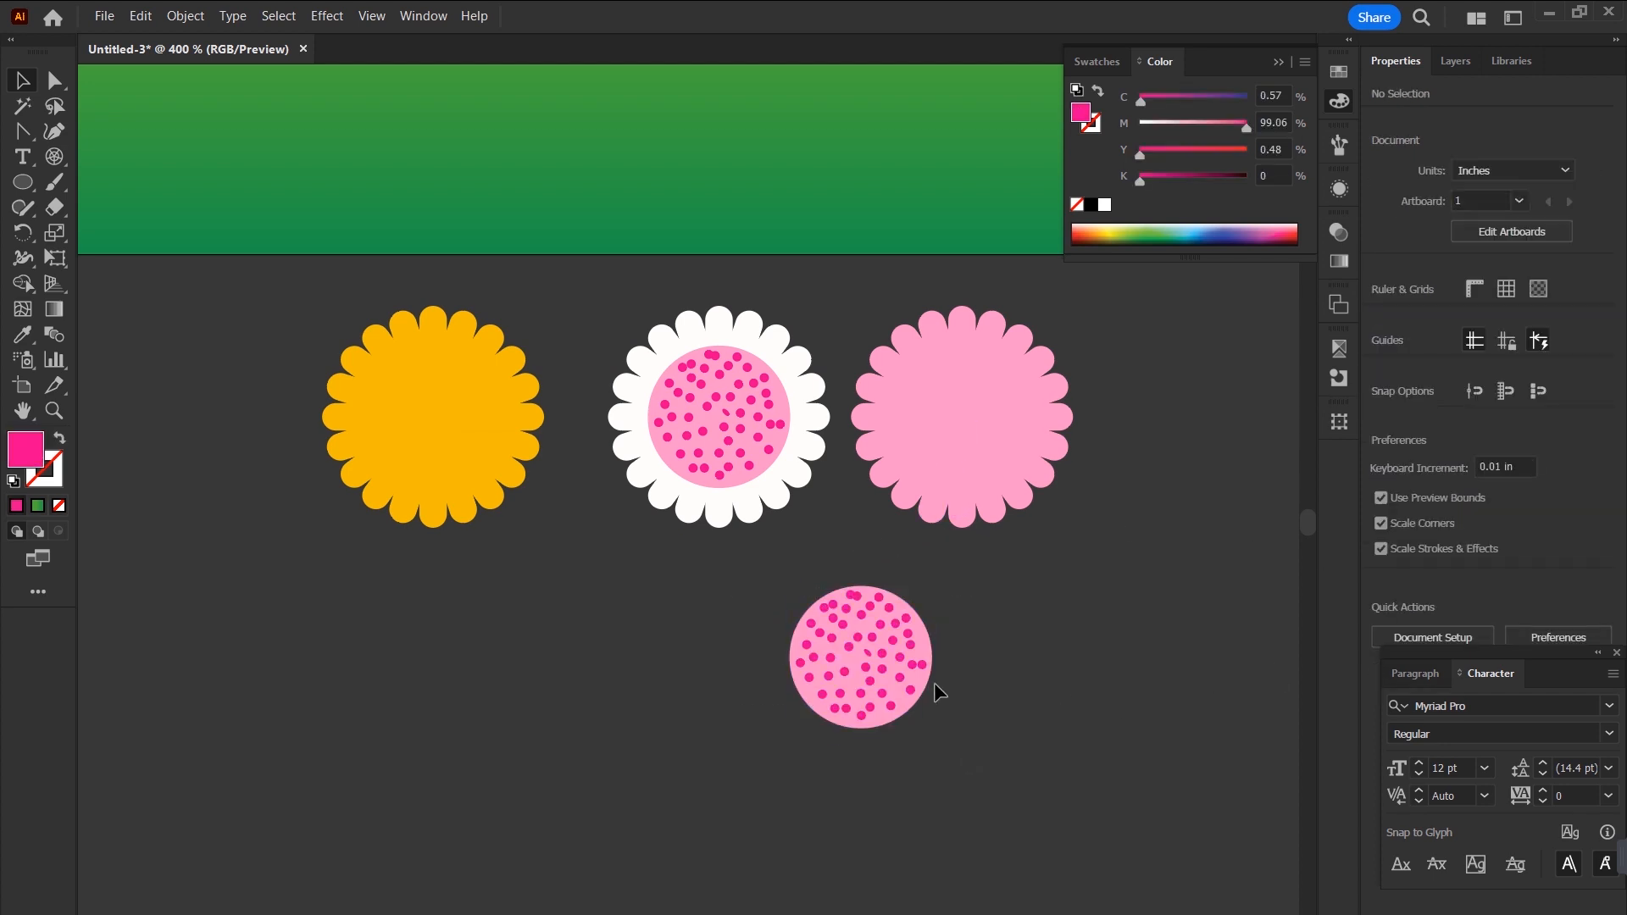
pyautogui.click(858, 634)
pyautogui.click(1060, 628)
pyautogui.doubleClick(893, 623)
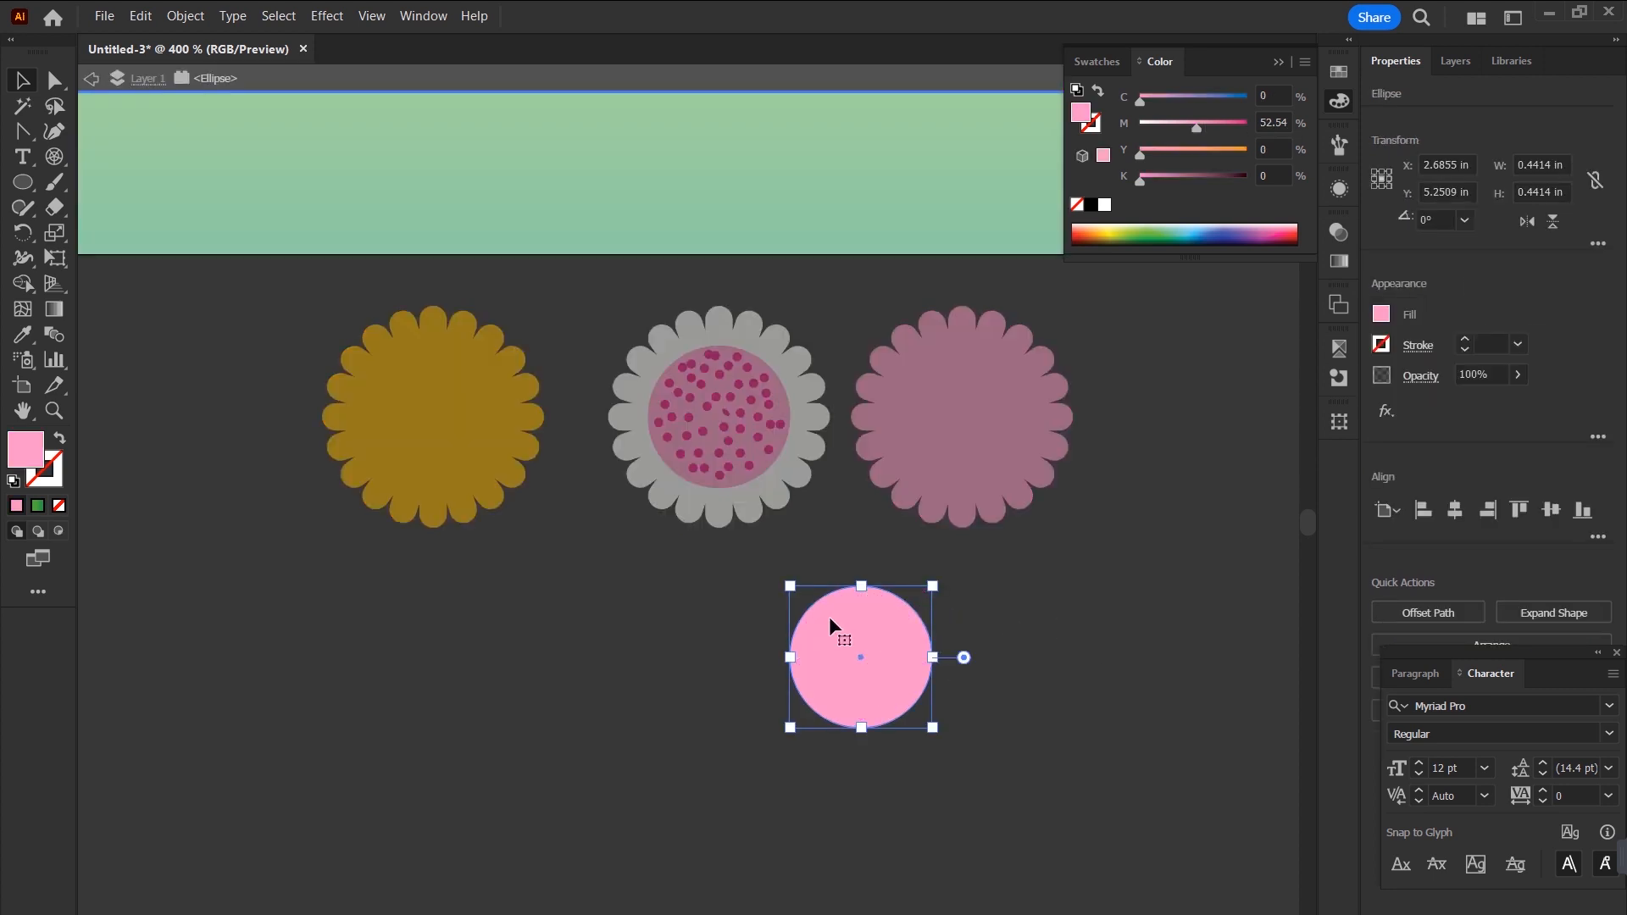
pyautogui.press('i')
pyautogui.click(801, 455)
pyautogui.press('v')
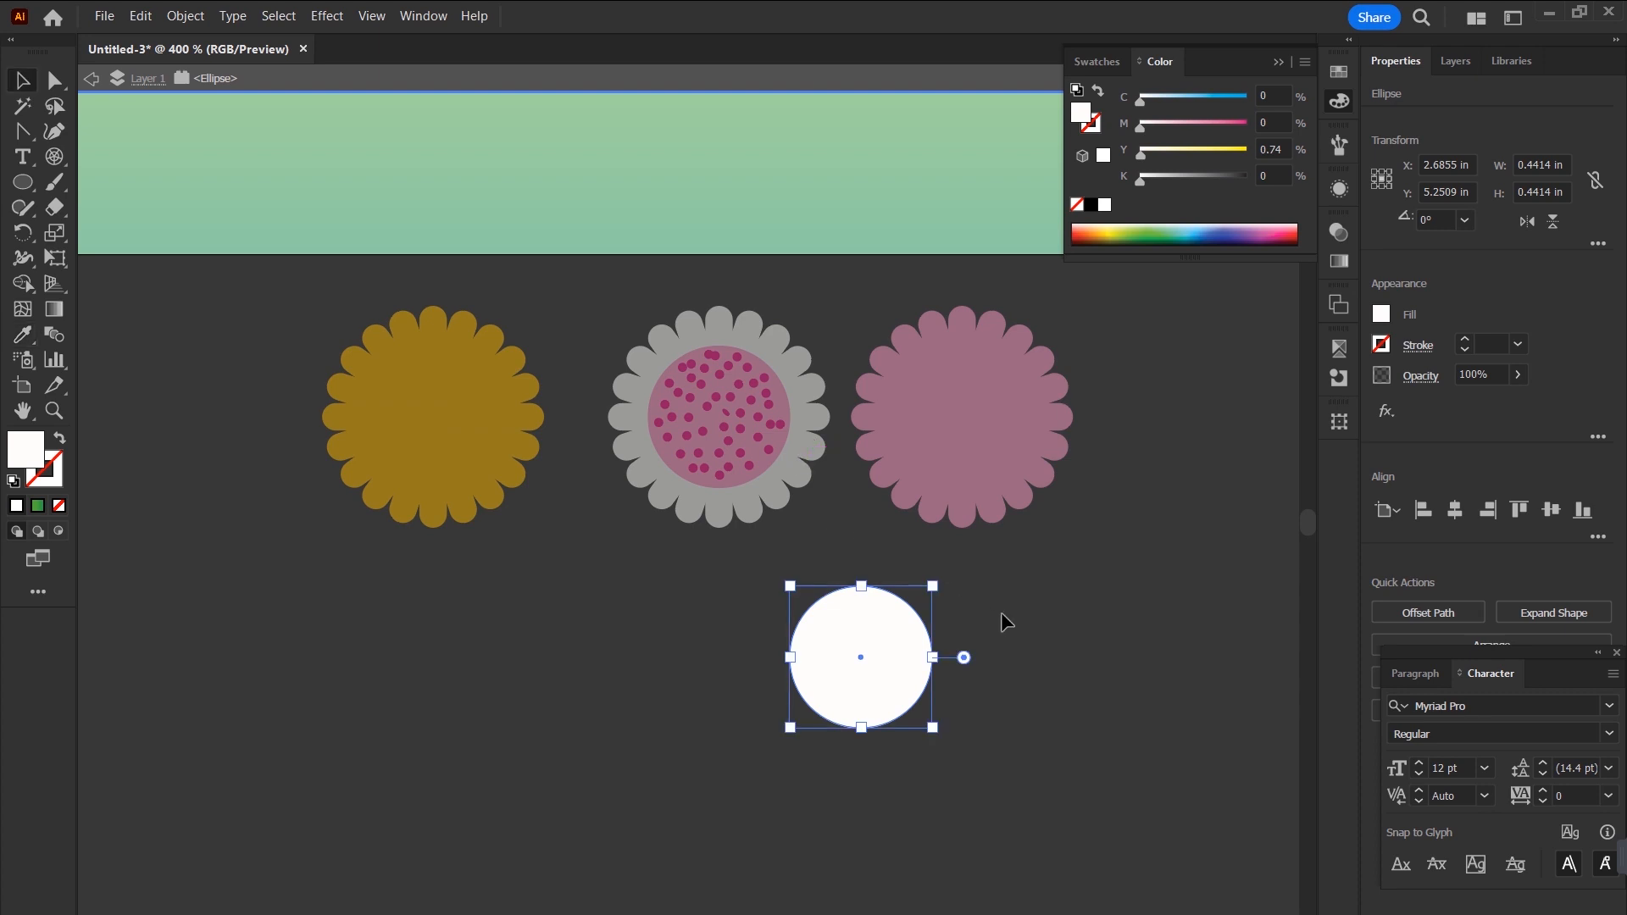
pyautogui.doubleClick(1114, 629)
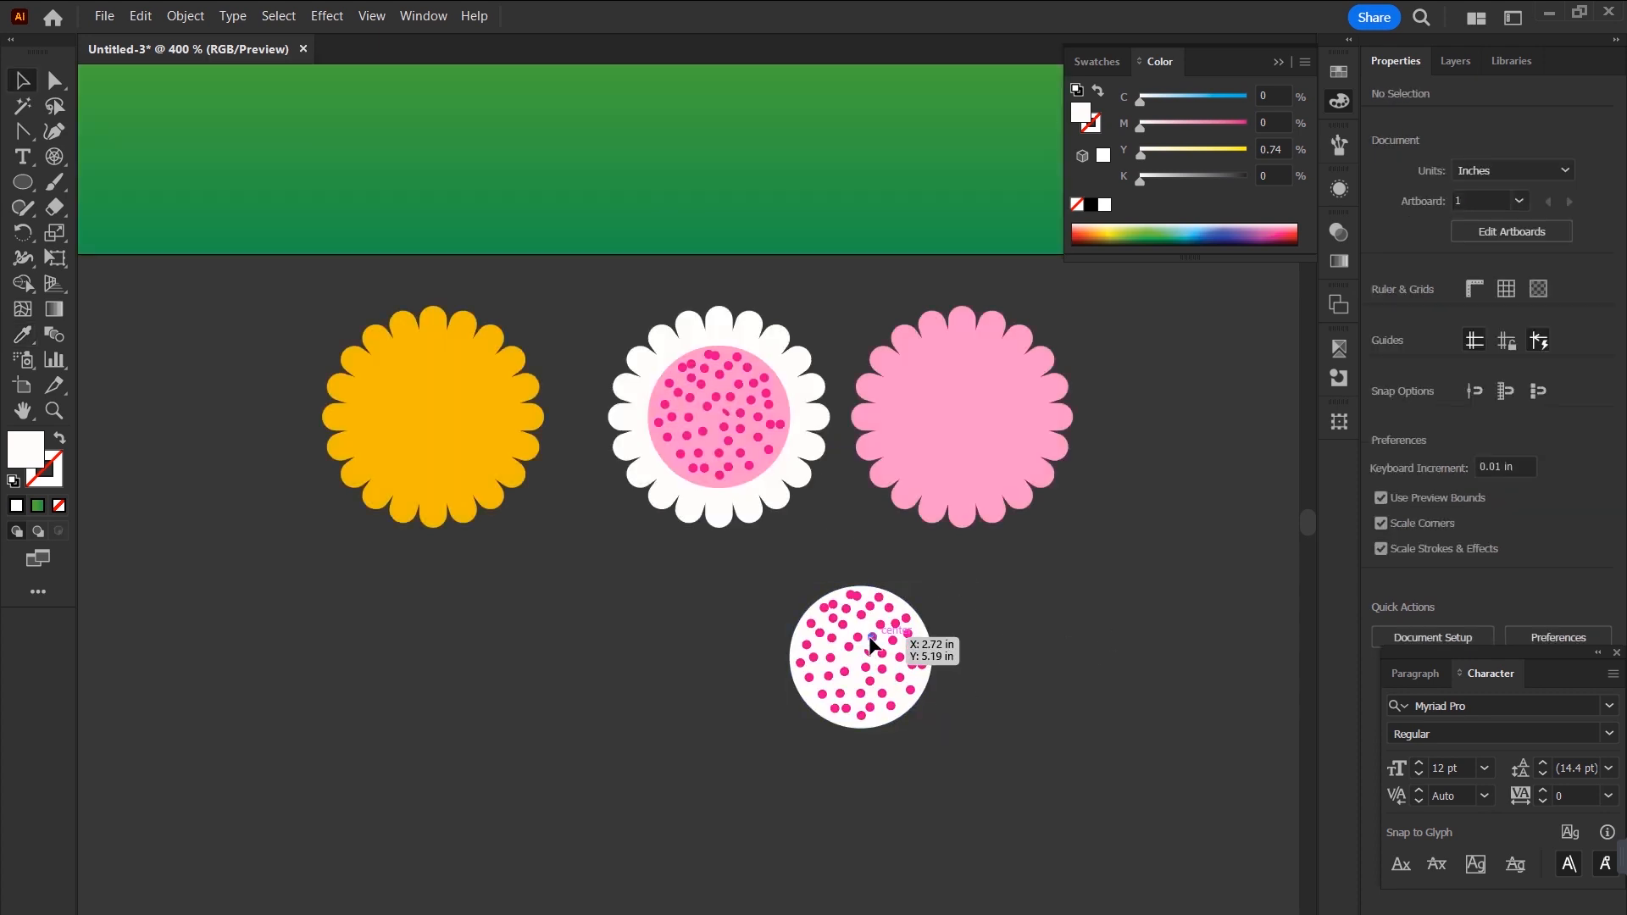
# Select only the dots on the white circle and recolor them medium gray.
pyautogui.click(871, 636)
pyautogui.click(1002, 618)
pyautogui.hotkey('ctrl', 'space')
pyautogui.moveTo(839, 578); pyautogui.dragTo(911, 573)
pyautogui.moveTo(1039, 488); pyautogui.dragTo(646, 784)
pyautogui.moveTo(925, 583); pyautogui.dragTo(870, 541)
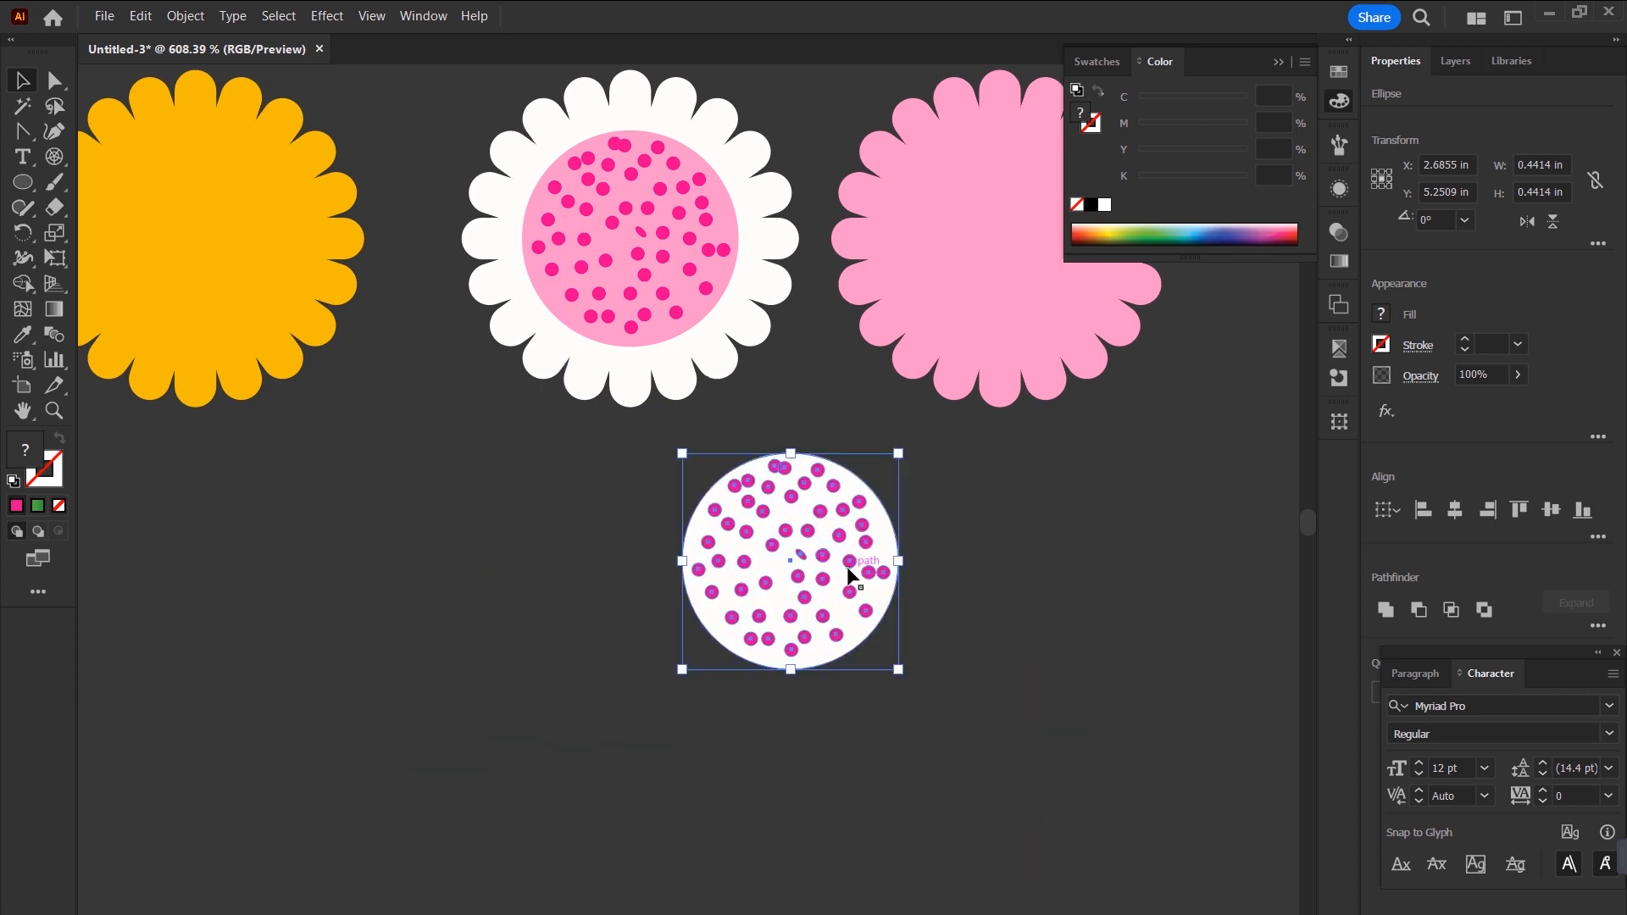
pyautogui.keyDown('shift'); pyautogui.click(879, 522); pyautogui.keyUp('shift')
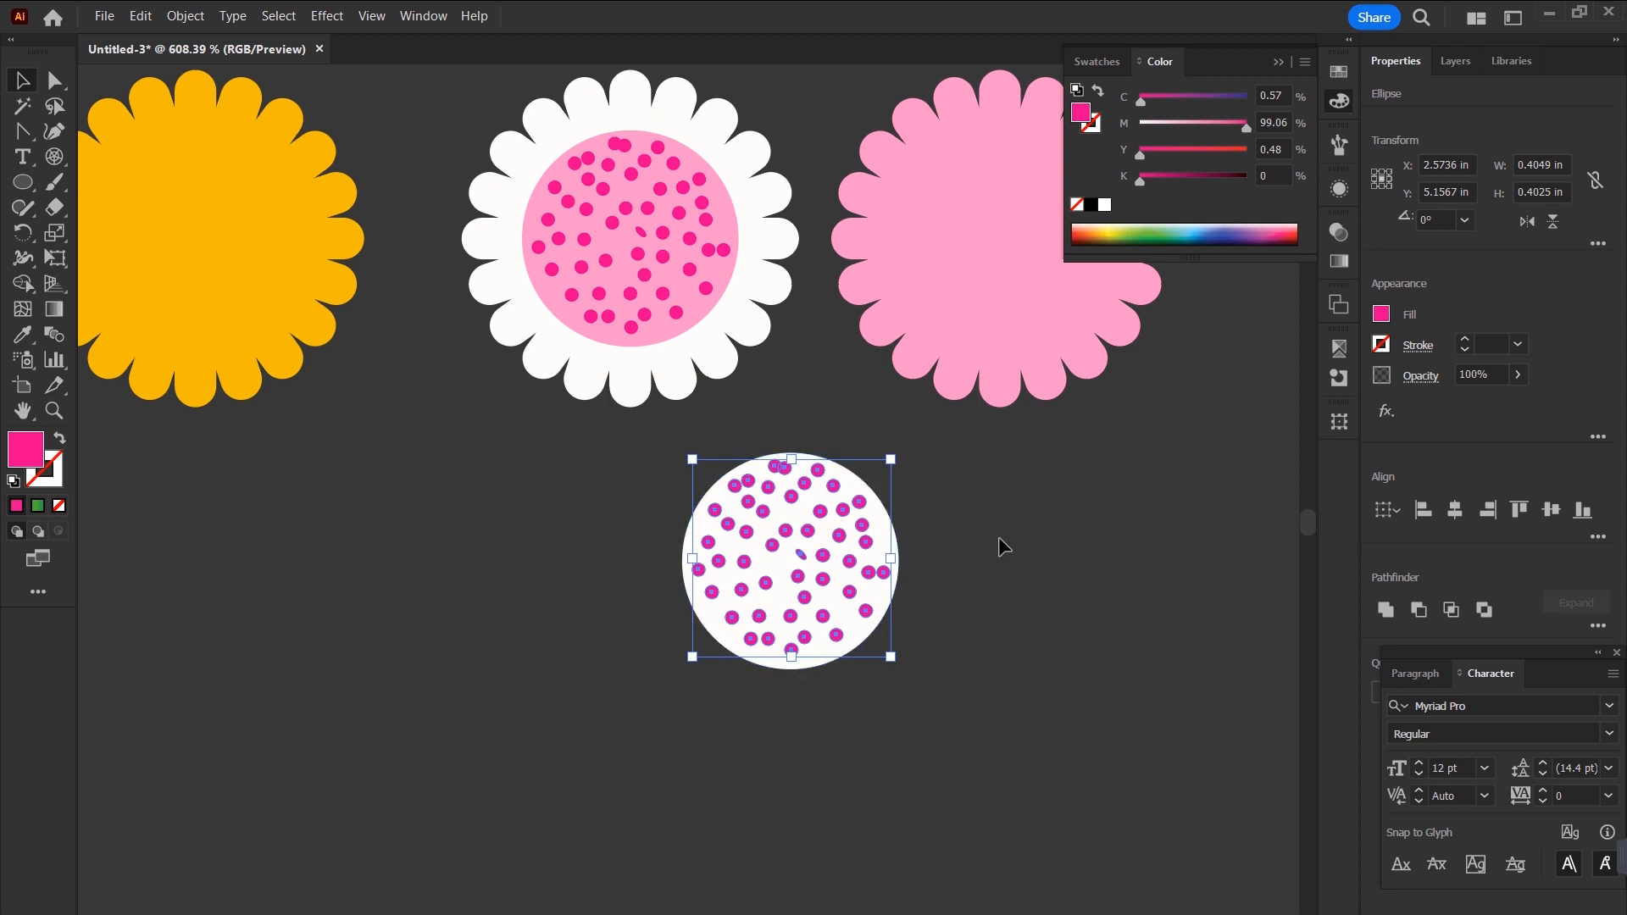
pyautogui.click(1092, 207)
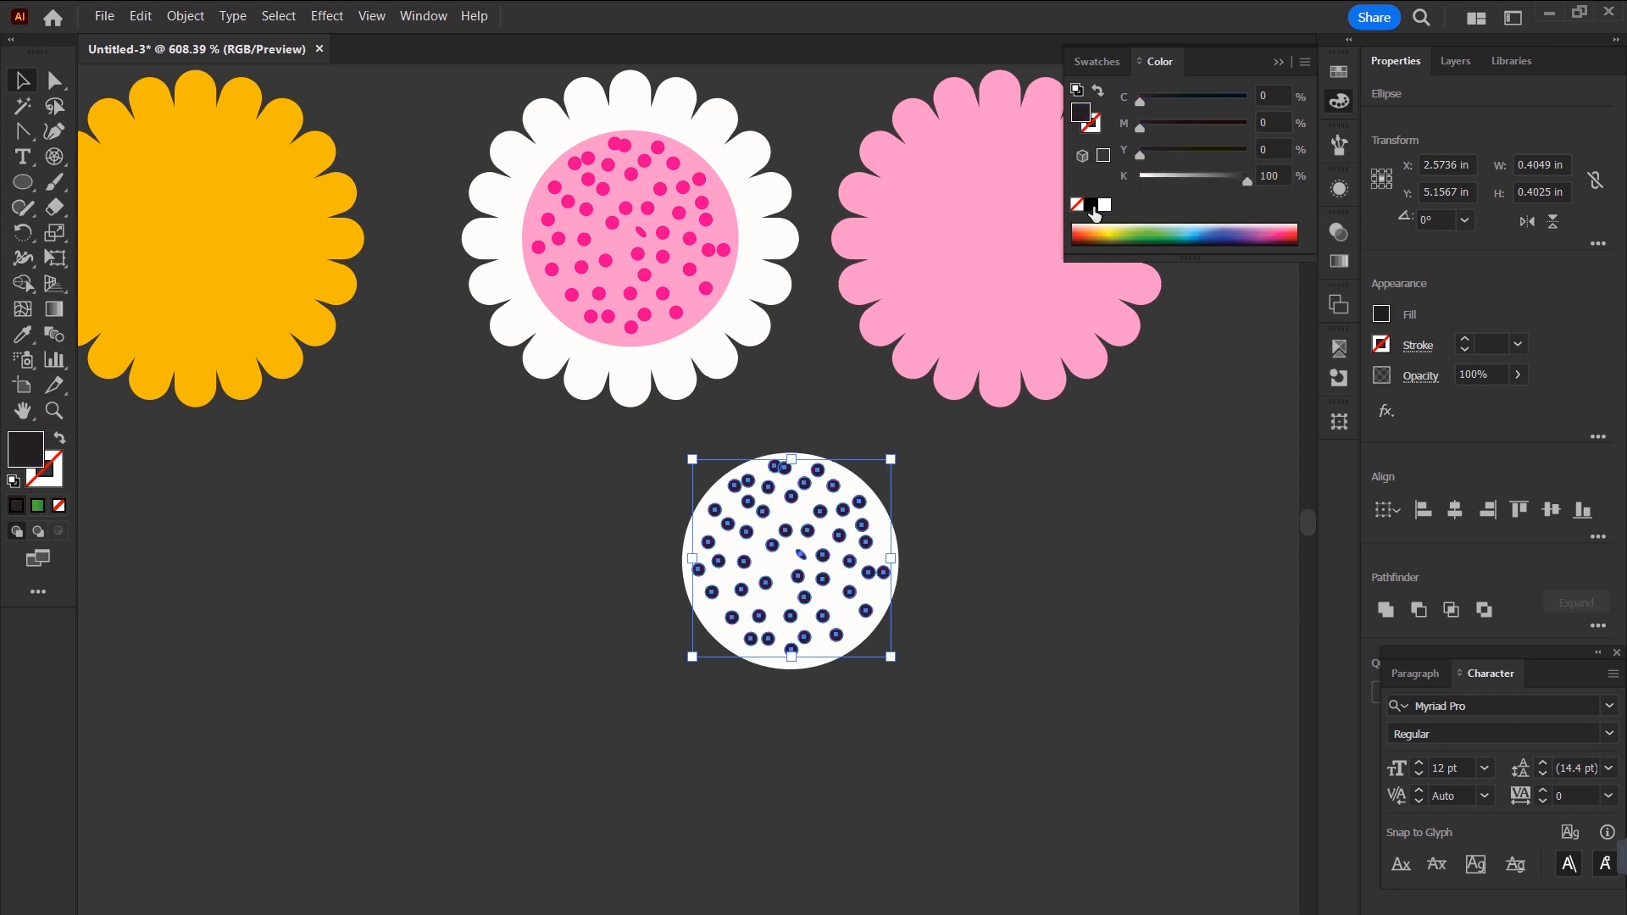
pyautogui.moveTo(1247, 183); pyautogui.dragTo(1201, 177)
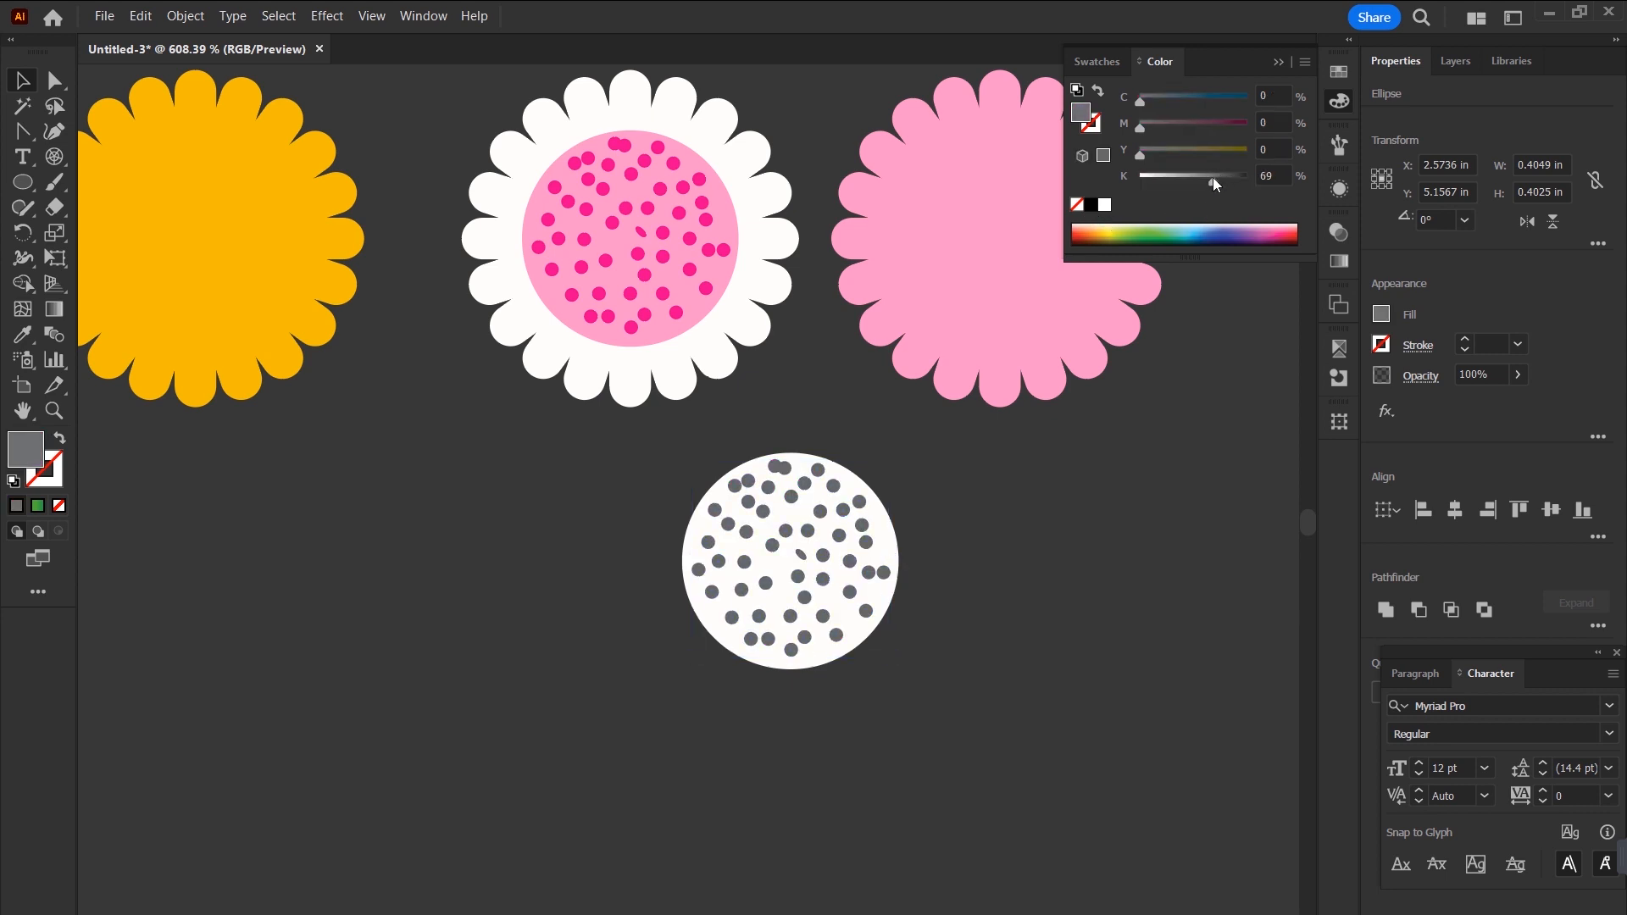
# Group the white circle with its gray dots and place a duplicate below the orange flower.
pyautogui.click(971, 479)
pyautogui.moveTo(956, 426); pyautogui.dragTo(670, 761)
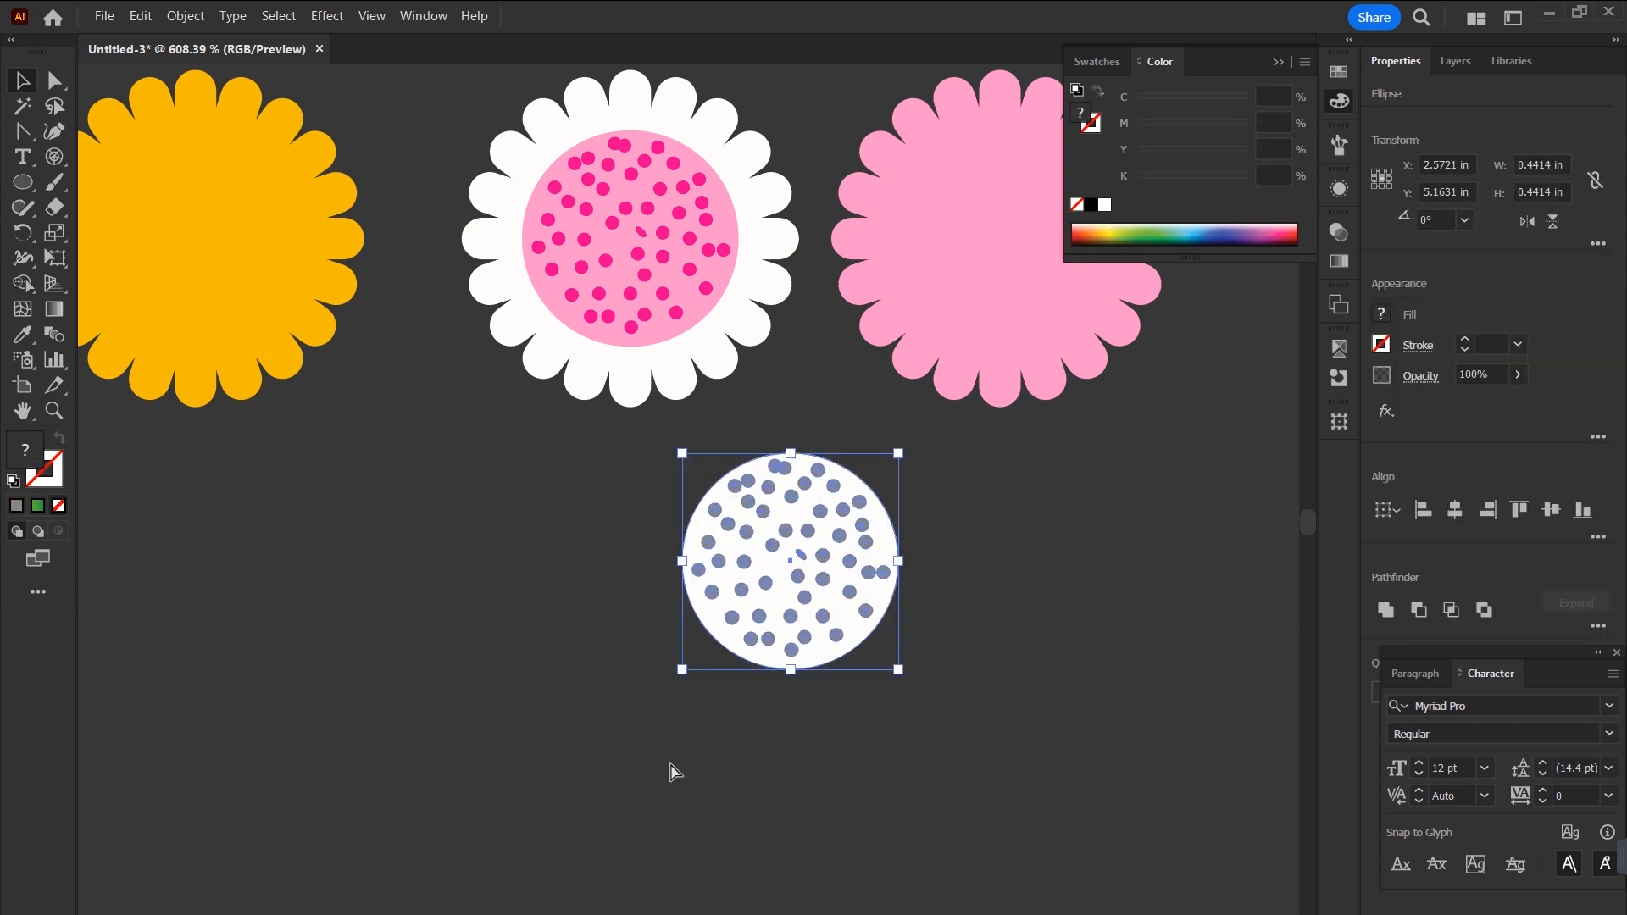
pyautogui.hotkey('ctrl', '-')
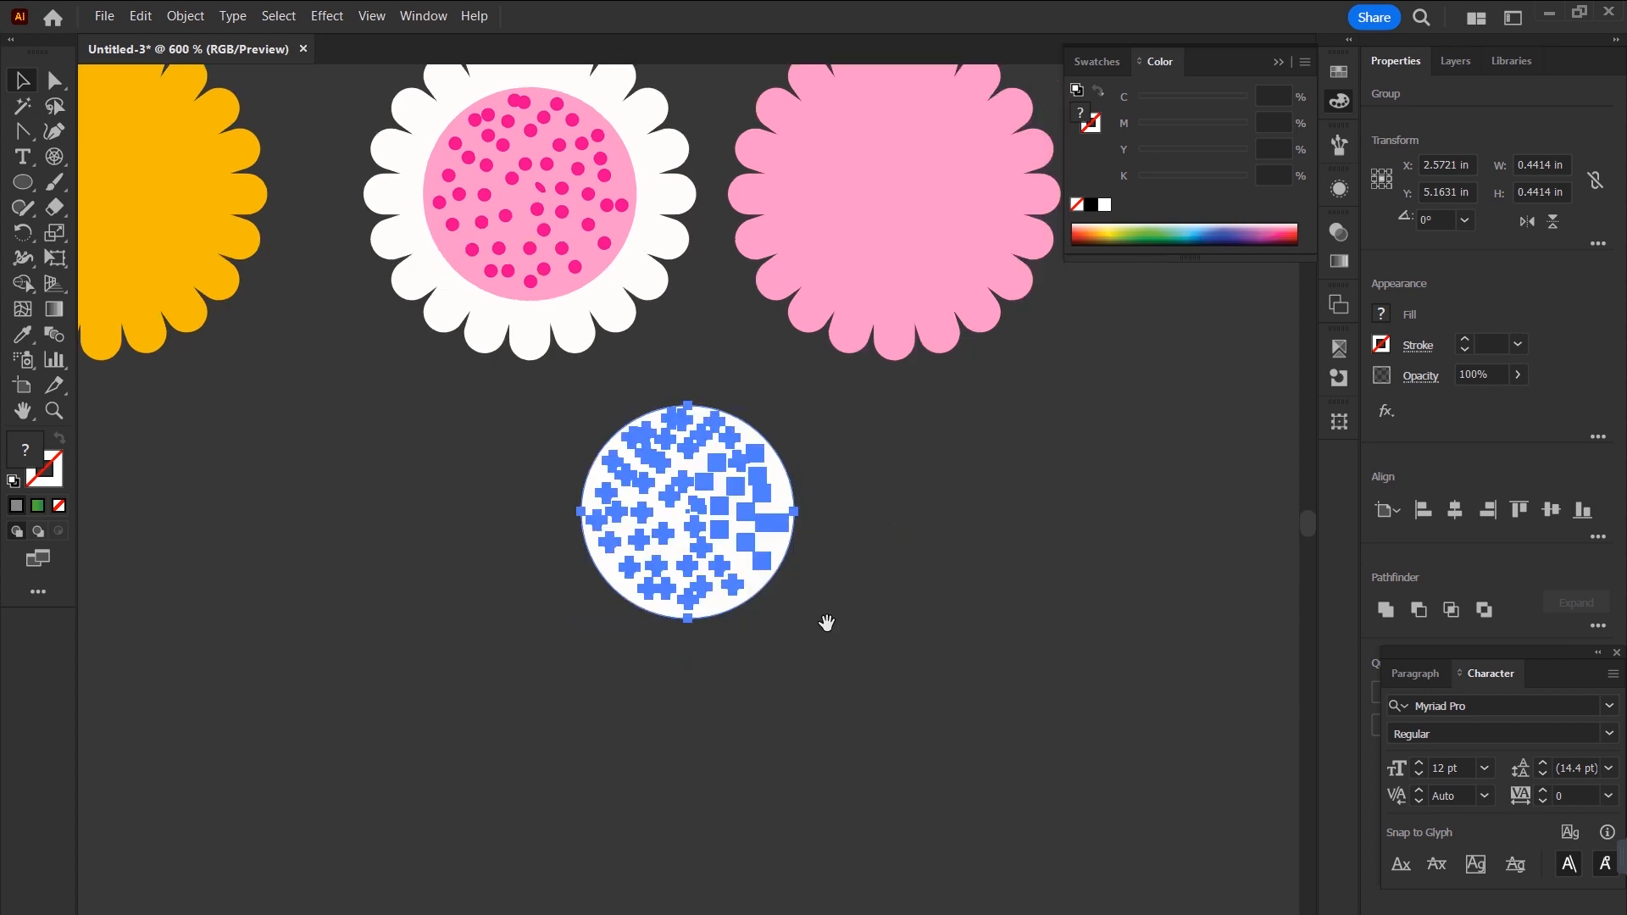
pyautogui.moveTo(805, 613); pyautogui.dragTo(1075, 737)
pyautogui.moveTo(996, 677); pyautogui.dragTo(410, 612)
# Center the gray-dotted white circle horizontally and vertically on the orange flower.
pyautogui.keyDown('shift'); pyautogui.click(374, 338); pyautogui.keyUp('shift')
pyautogui.click(374, 337)
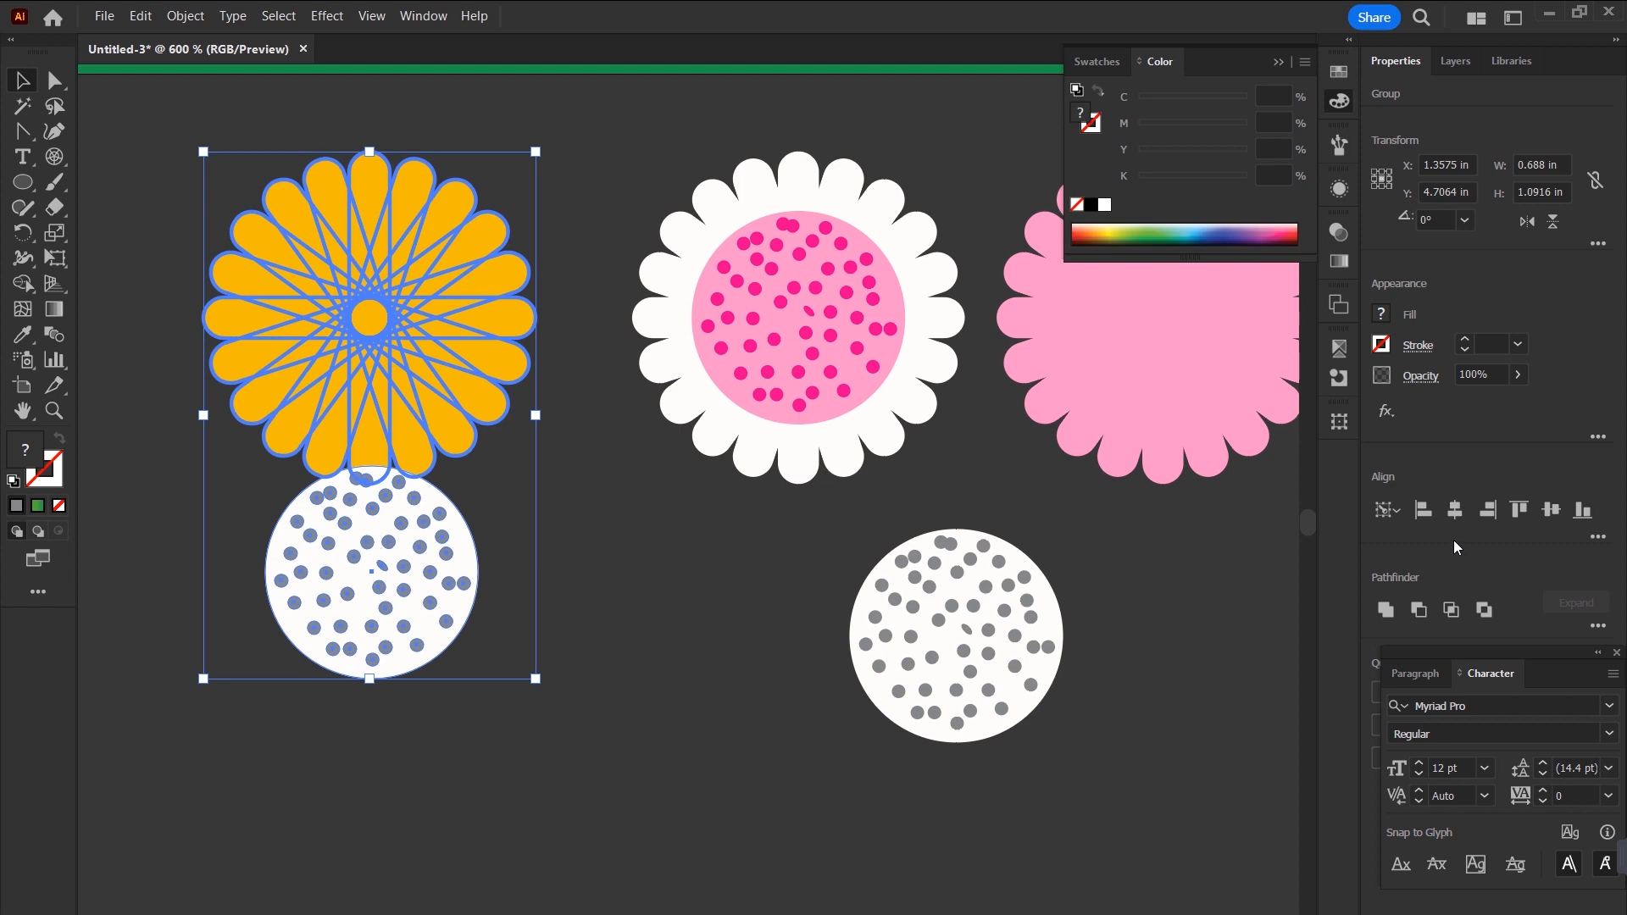
pyautogui.click(1455, 509)
pyautogui.click(1551, 509)
pyautogui.moveTo(768, 847); pyautogui.dragTo(641, 876)
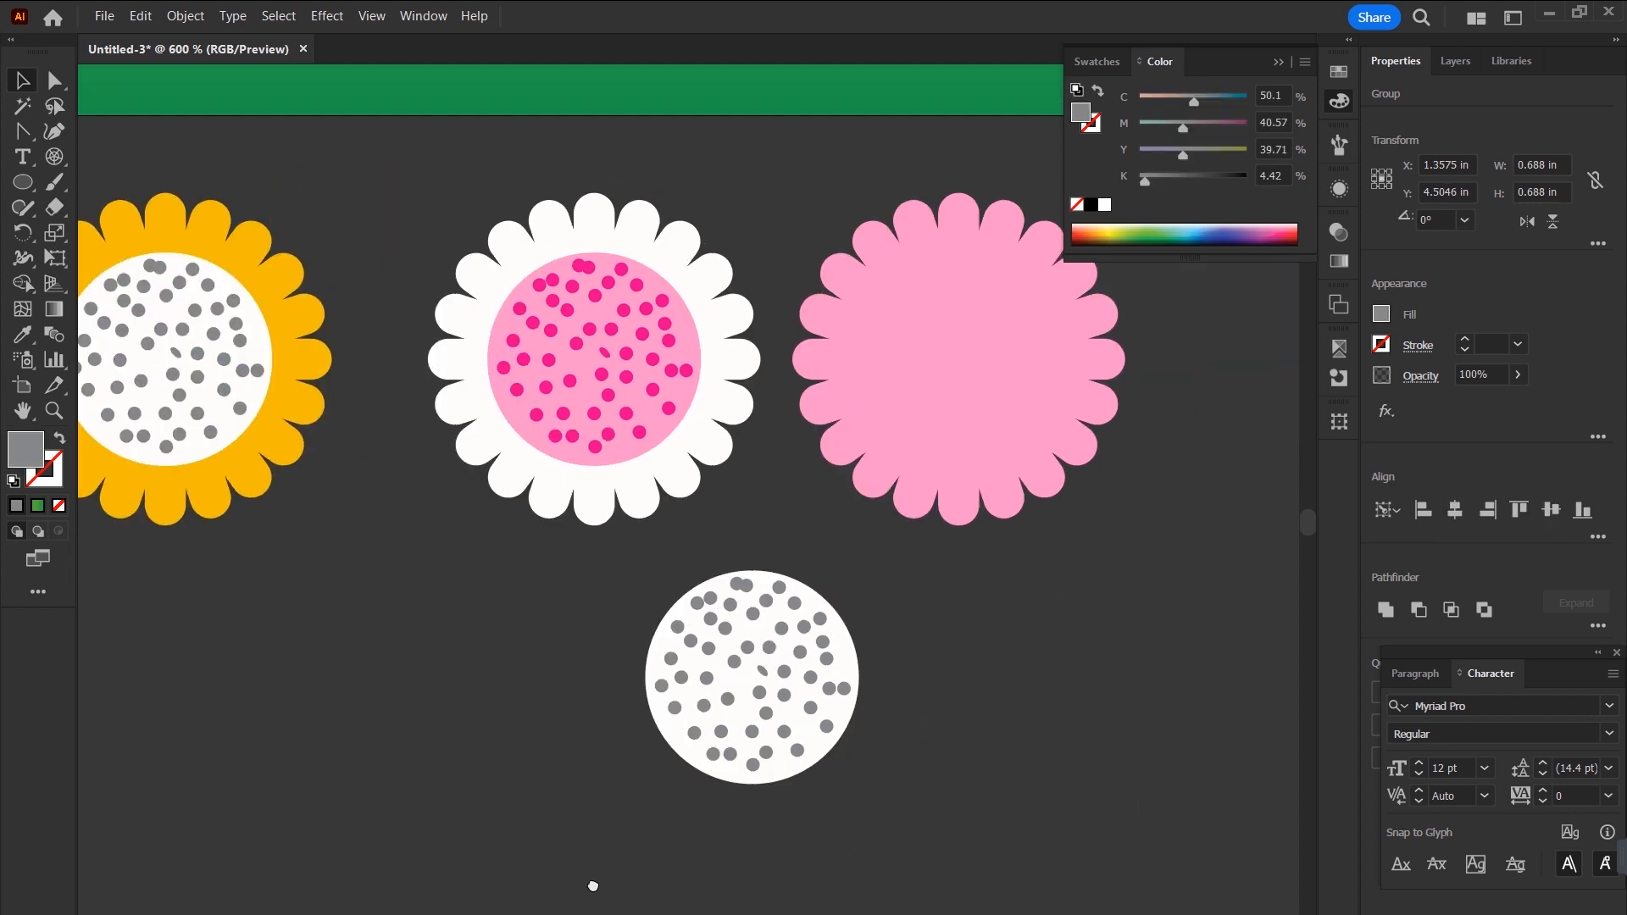
# Center the other gray-dotted circle on the pink flower, group the two, and check that each flower selects as one object.
pyautogui.moveTo(695, 707); pyautogui.dragTo(897, 373)
pyautogui.click(932, 531)
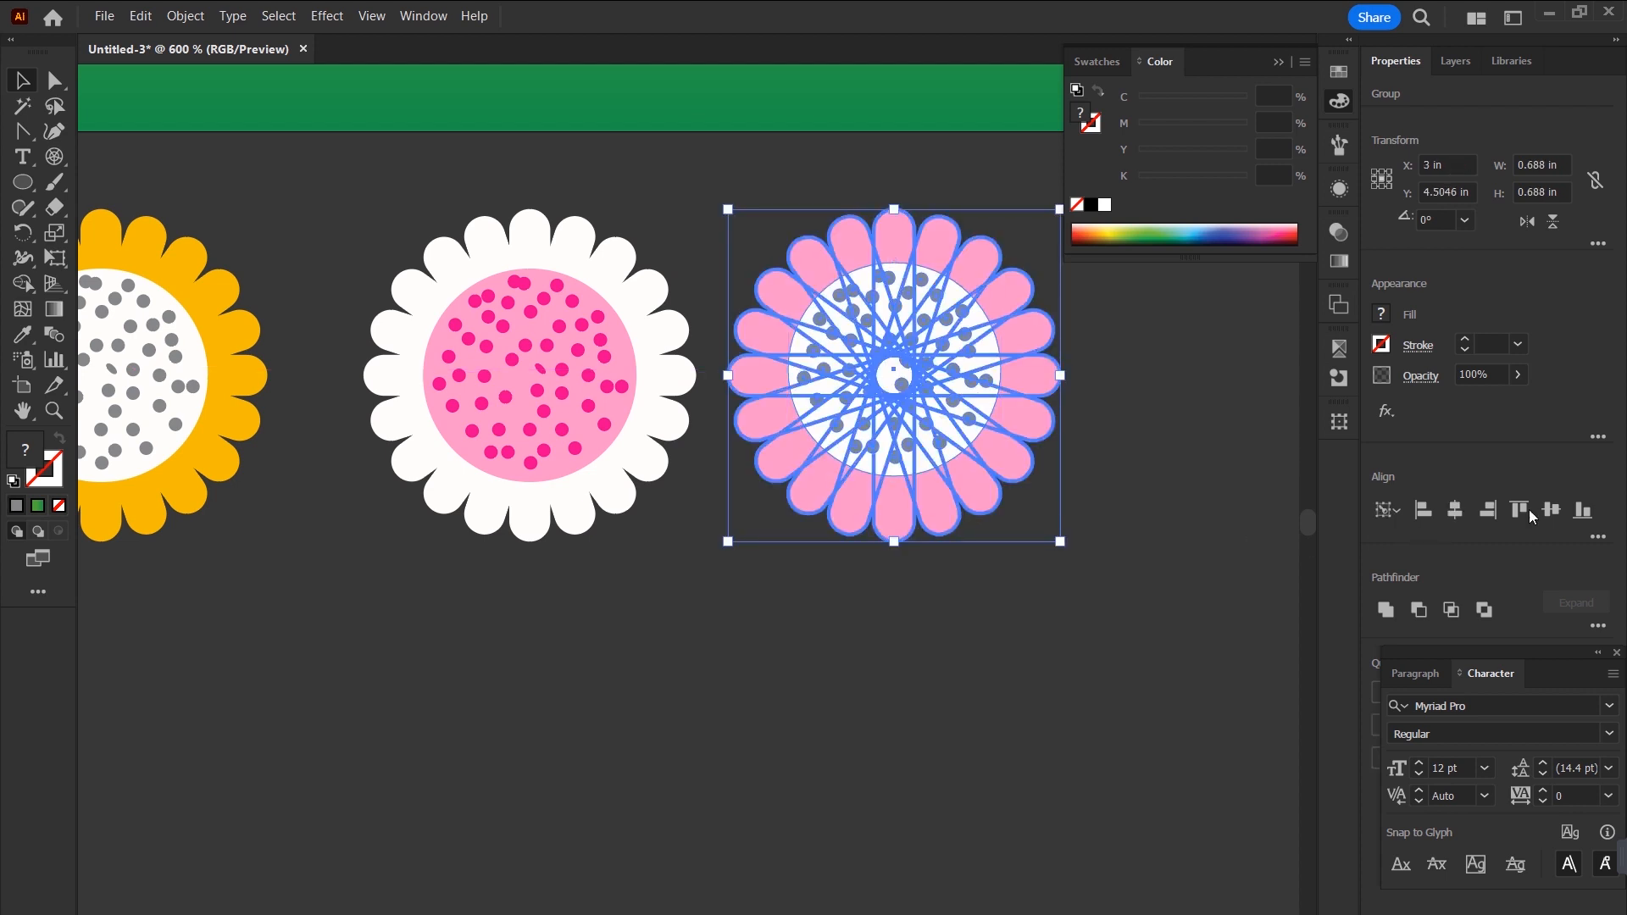
pyautogui.click(1556, 508)
pyautogui.hotkey('ctrl', 'g')
pyautogui.click(1222, 666)
pyautogui.click(954, 351)
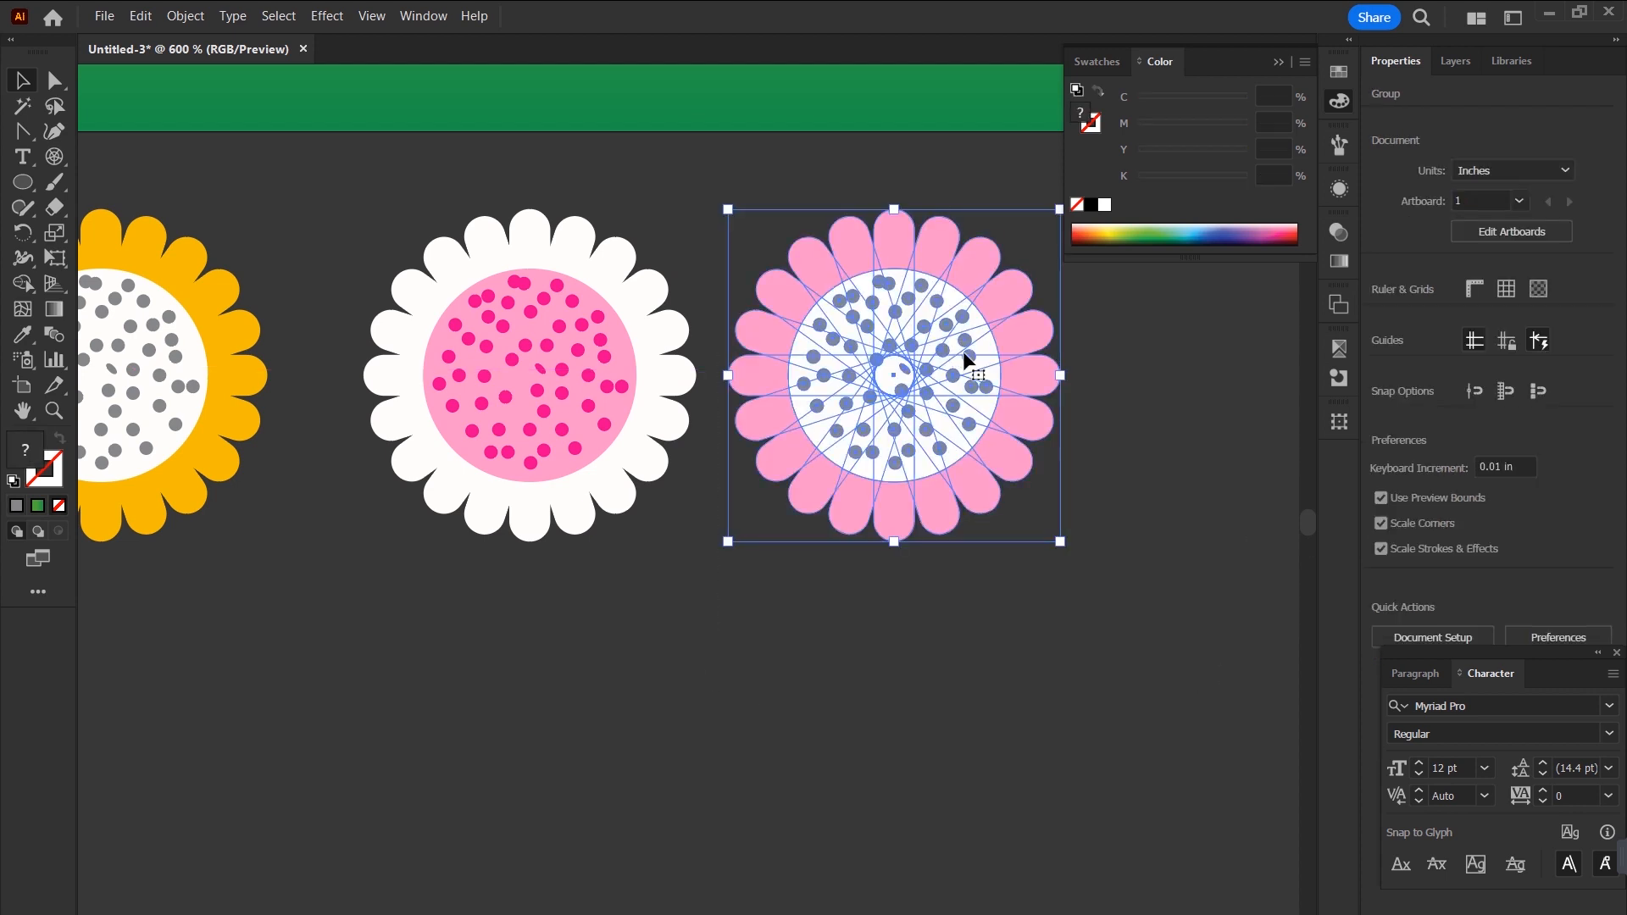
pyautogui.click(547, 327)
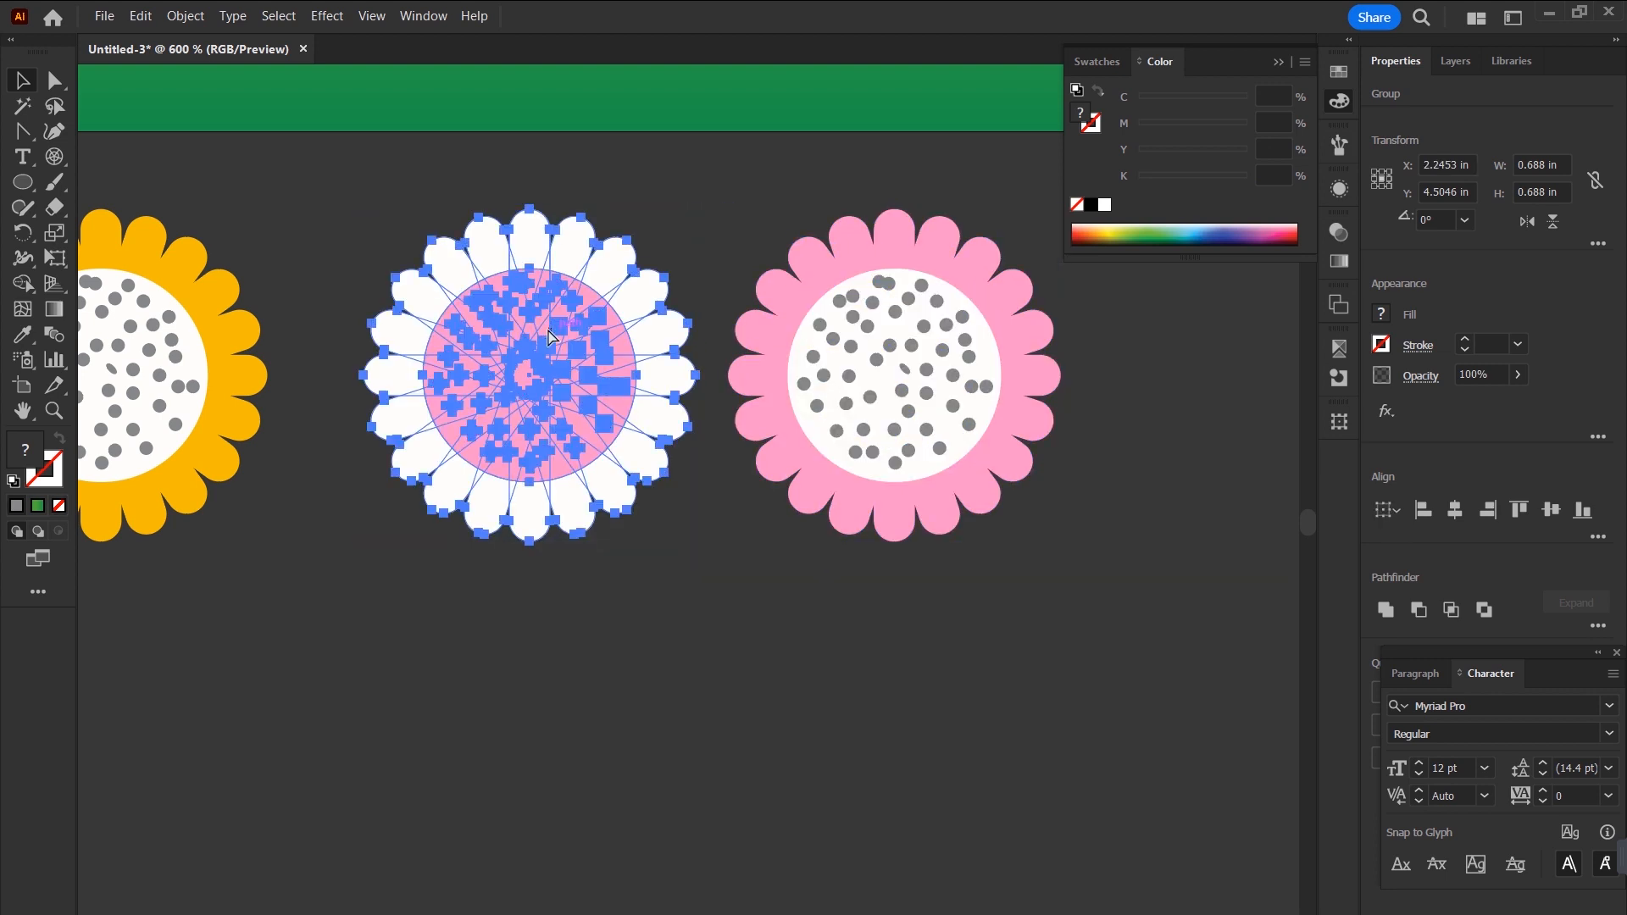
pyautogui.click(139, 319)
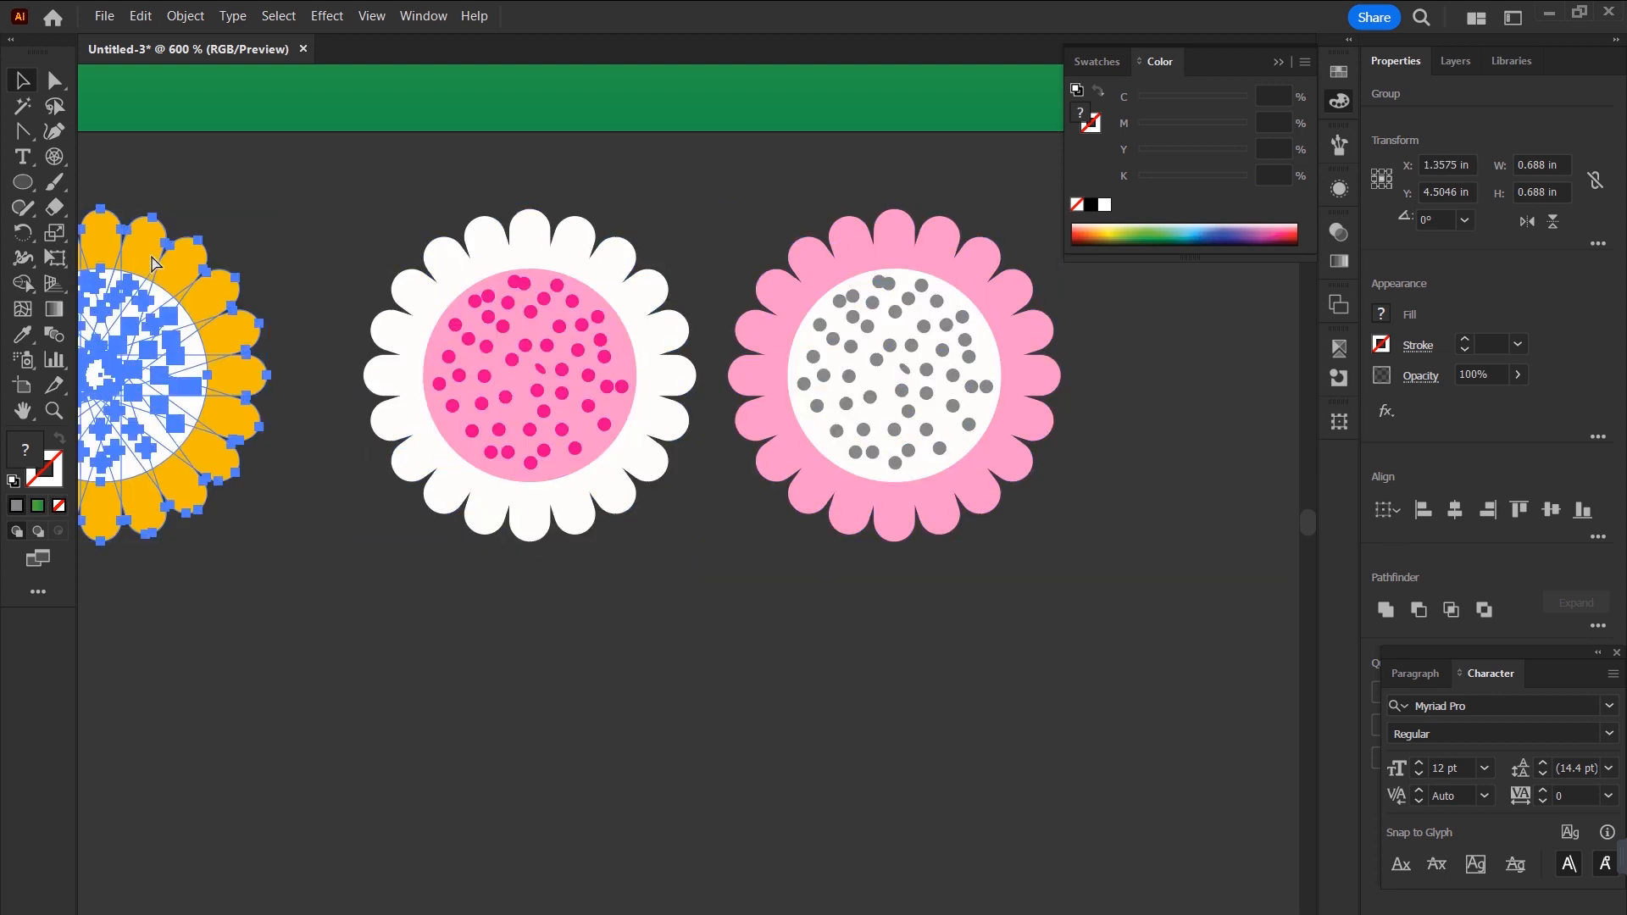
# Bring the orange, white and pink flowers onto the front green hill below the trees near the rainbow.
pyautogui.hotkey('ctrl', '-')
pyautogui.hotkey('ctrl', '-')
pyautogui.hotkey('ctrl', '-')
pyautogui.press('space')
pyautogui.moveTo(474, 551); pyautogui.dragTo(350, 745)
pyautogui.moveTo(582, 725); pyautogui.dragTo(476, 537)
pyautogui.moveTo(683, 715); pyautogui.dragTo(552, 536)
pyautogui.moveTo(628, 472); pyautogui.dragTo(515, 539)
pyautogui.moveTo(685, 678); pyautogui.dragTo(661, 678)
pyautogui.moveTo(839, 671); pyautogui.dragTo(415, 521)
# Scale, duplicate and arrange the flowers into an overlapping cluster, with two white and two pink flowers around the orange one.
pyautogui.moveTo(440, 596); pyautogui.dragTo(435, 588)
pyautogui.moveTo(476, 512); pyautogui.dragTo(647, 494)
pyautogui.moveTo(557, 550); pyautogui.dragTo(711, 552)
pyautogui.moveTo(373, 573); pyautogui.dragTo(556, 561)
pyautogui.moveTo(703, 562); pyautogui.dragTo(572, 490)
pyautogui.moveTo(581, 561); pyautogui.dragTo(686, 505)
pyautogui.moveTo(588, 553); pyautogui.dragTo(599, 570)
pyautogui.moveTo(572, 476); pyautogui.dragTo(606, 460)
pyautogui.moveTo(683, 478); pyautogui.dragTo(696, 482)
pyautogui.moveTo(603, 569); pyautogui.dragTo(581, 554)
pyautogui.moveTo(703, 710); pyautogui.dragTo(819, 770)
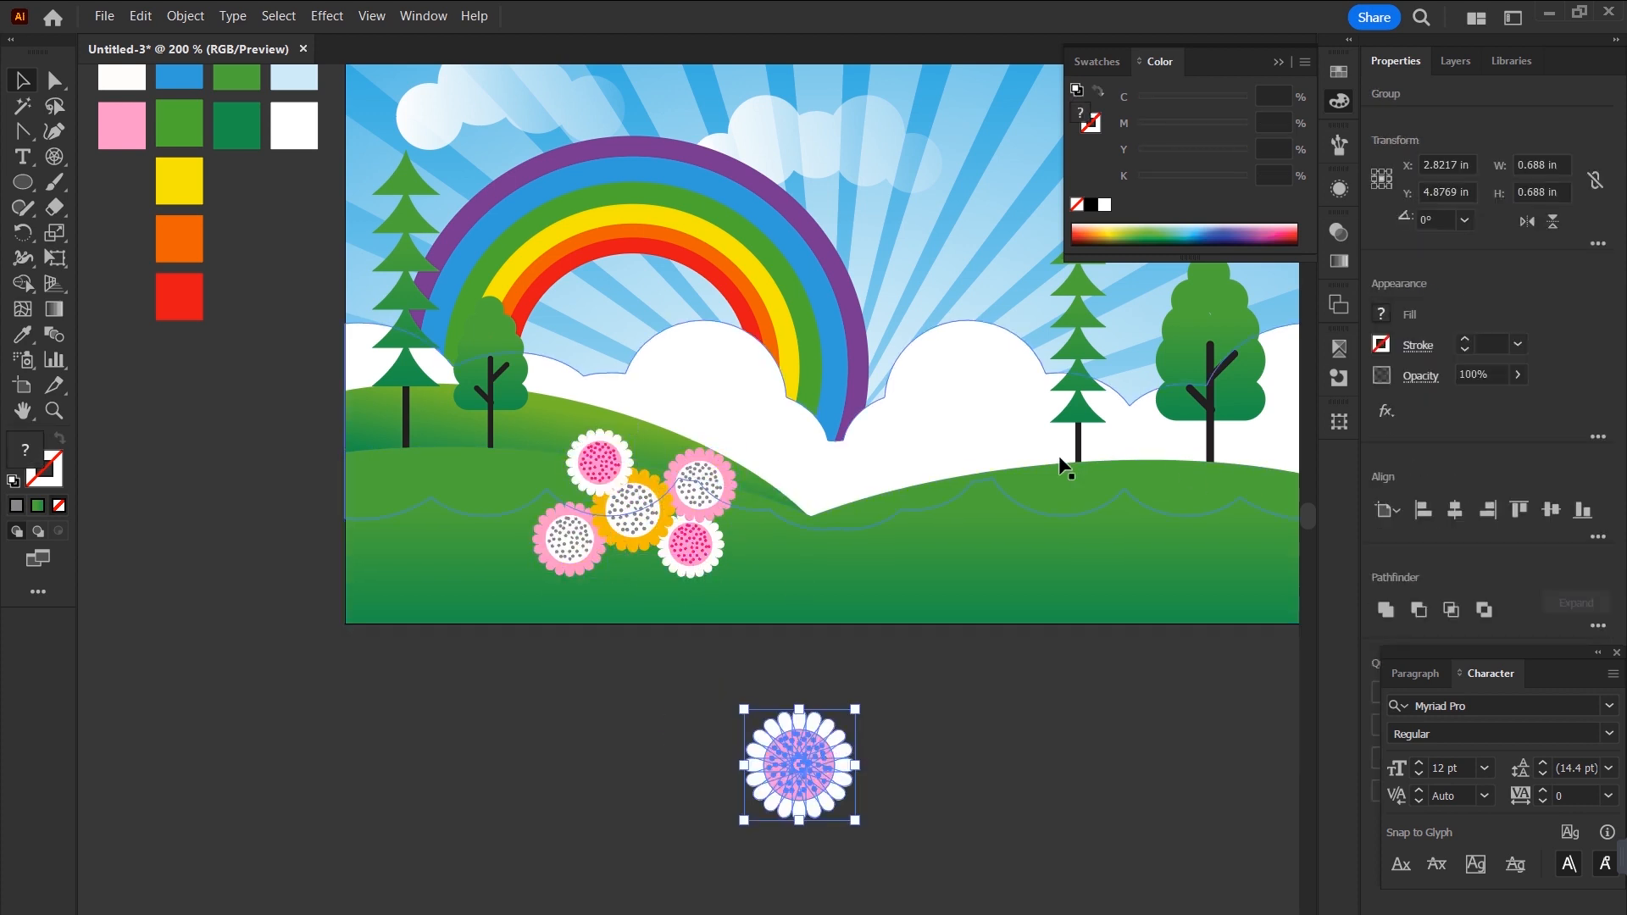
pyautogui.moveTo(601, 469); pyautogui.dragTo(586, 472)
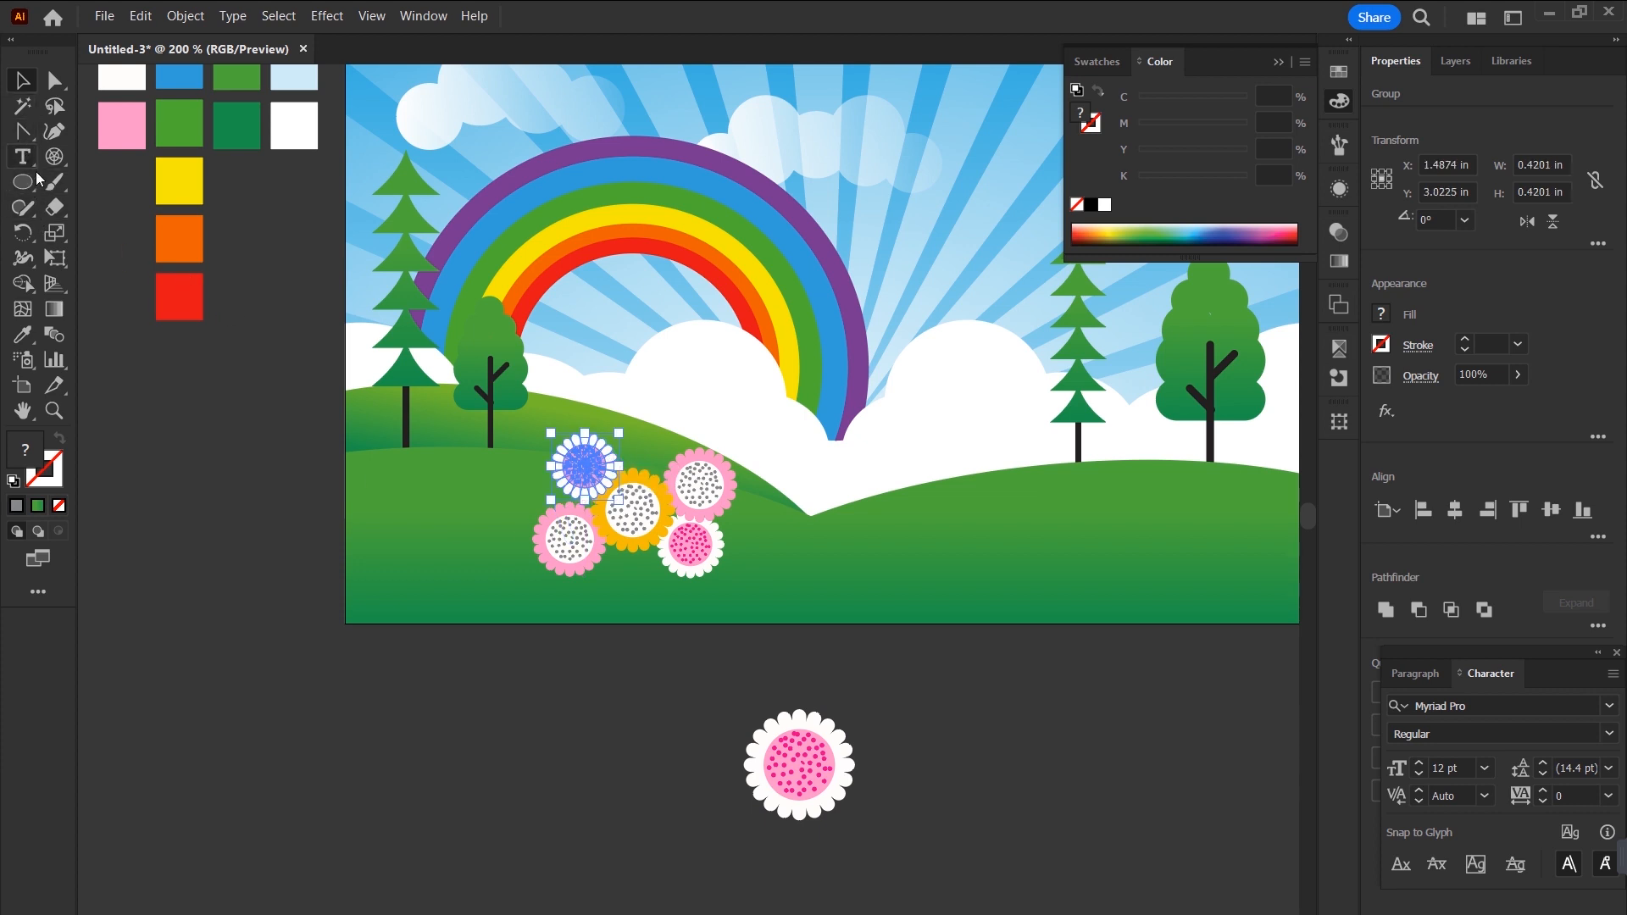
# Draw a straight vertical stem about 0.8 in long down from the orange flower with a 3 pt stroke.
pyautogui.moveTo(53, 165); pyautogui.dragTo(117, 159)
pyautogui.moveTo(641, 536); pyautogui.dragTo(642, 665)
pyautogui.click(1495, 345)
pyautogui.write('3')
pyautogui.press('Return')
pyautogui.click(23, 81)
# Match the stem's stroke to the pine tree trunk and duplicate it beneath the other flowers.
pyautogui.press('i')
pyautogui.click(1078, 437)
pyautogui.press('v')
pyautogui.moveTo(639, 628)
pyautogui.mouseDown()
pyautogui.moveTo(628, 638)
pyautogui.moveTo(685, 646)
pyautogui.moveTo(704, 597)
pyautogui.moveTo(566, 654)
pyautogui.moveTo(589, 580)
pyautogui.moveTo(591, 682)
pyautogui.mouseUp()
pyautogui.press('a')
pyautogui.click(627, 683)
# Send the stems backward behind their flower heads and nudge the upper white flower over its stem.
pyautogui.press('z')
pyautogui.moveTo(637, 536); pyautogui.dragTo(748, 664)
pyautogui.press('v')
pyautogui.click(716, 643)
pyautogui.hotkey('ctrl', '[')
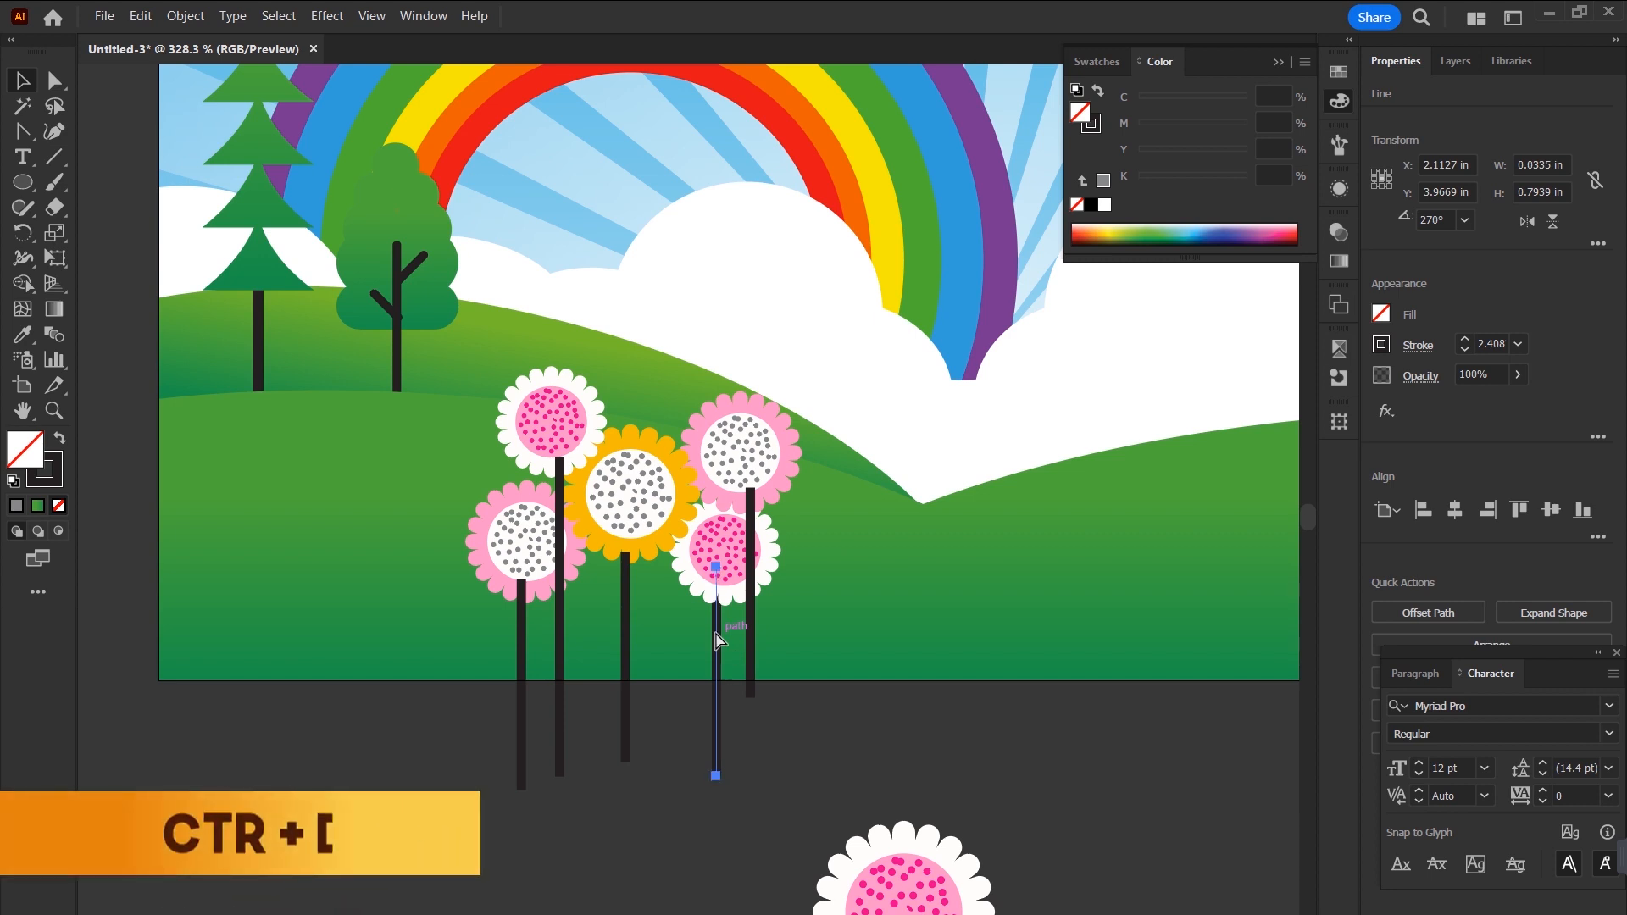
pyautogui.click(761, 475)
pyautogui.hotkey('ctrl', '[')
pyautogui.click(626, 595)
pyautogui.moveTo(553, 425); pyautogui.dragTo(562, 426)
pyautogui.click(523, 625)
pyautogui.click(424, 781)
pyautogui.scroll(-2, 554, 622)
# Move the spare white flower farther from the artboard, and group the five clustered flowers with their stems.
pyautogui.moveTo(765, 799); pyautogui.dragTo(968, 913)
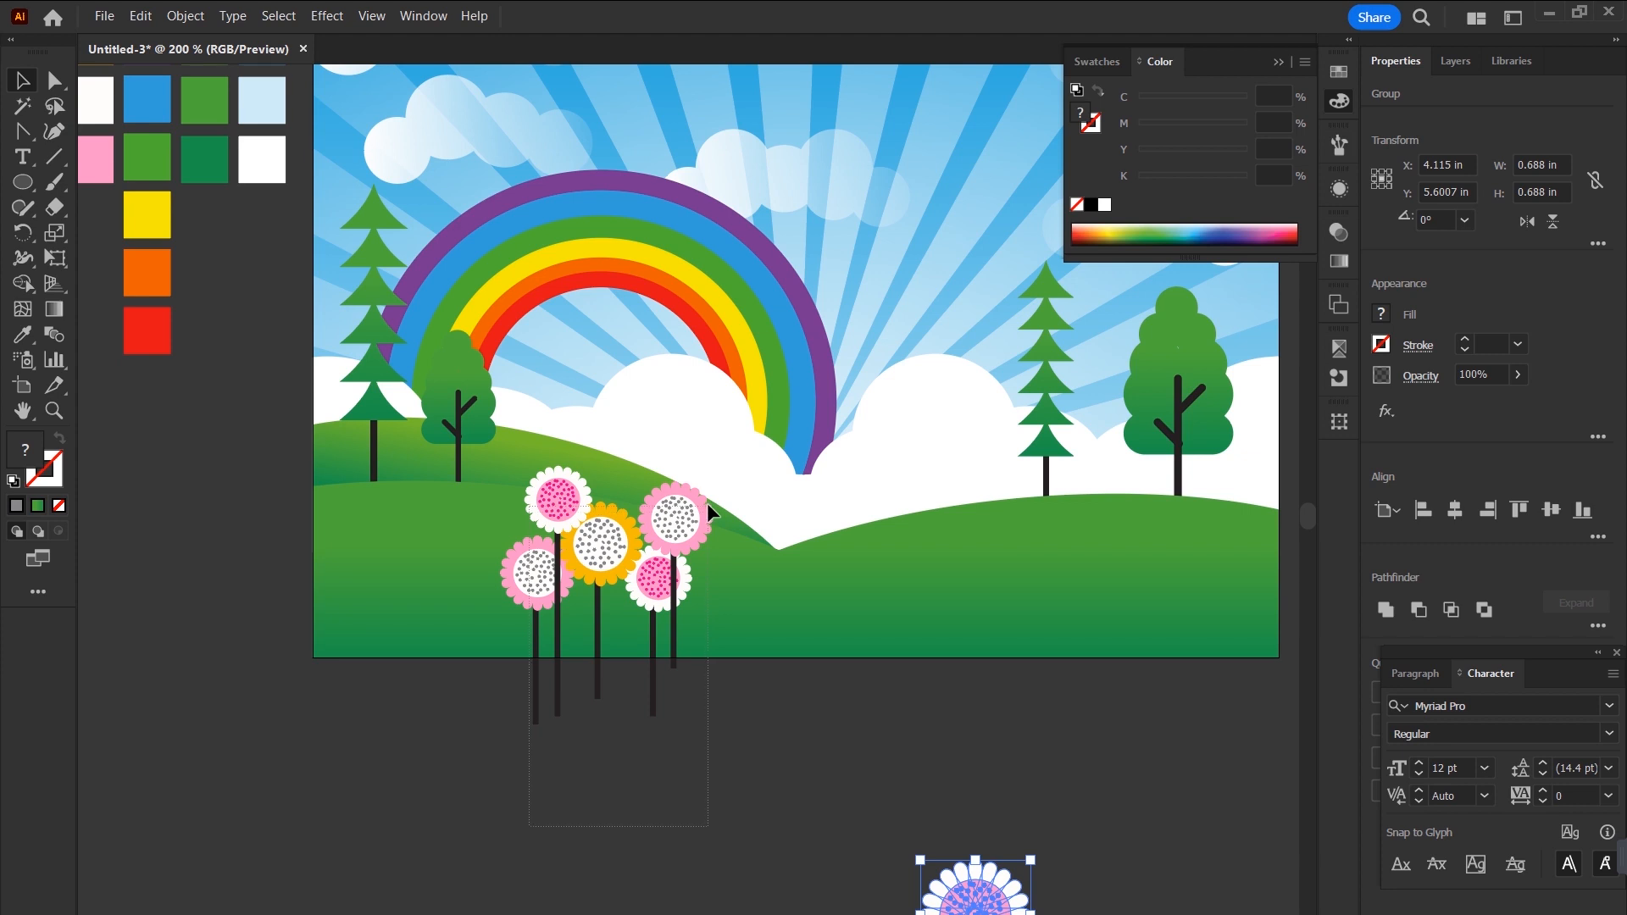
pyautogui.moveTo(704, 479); pyautogui.dragTo(704, 474)
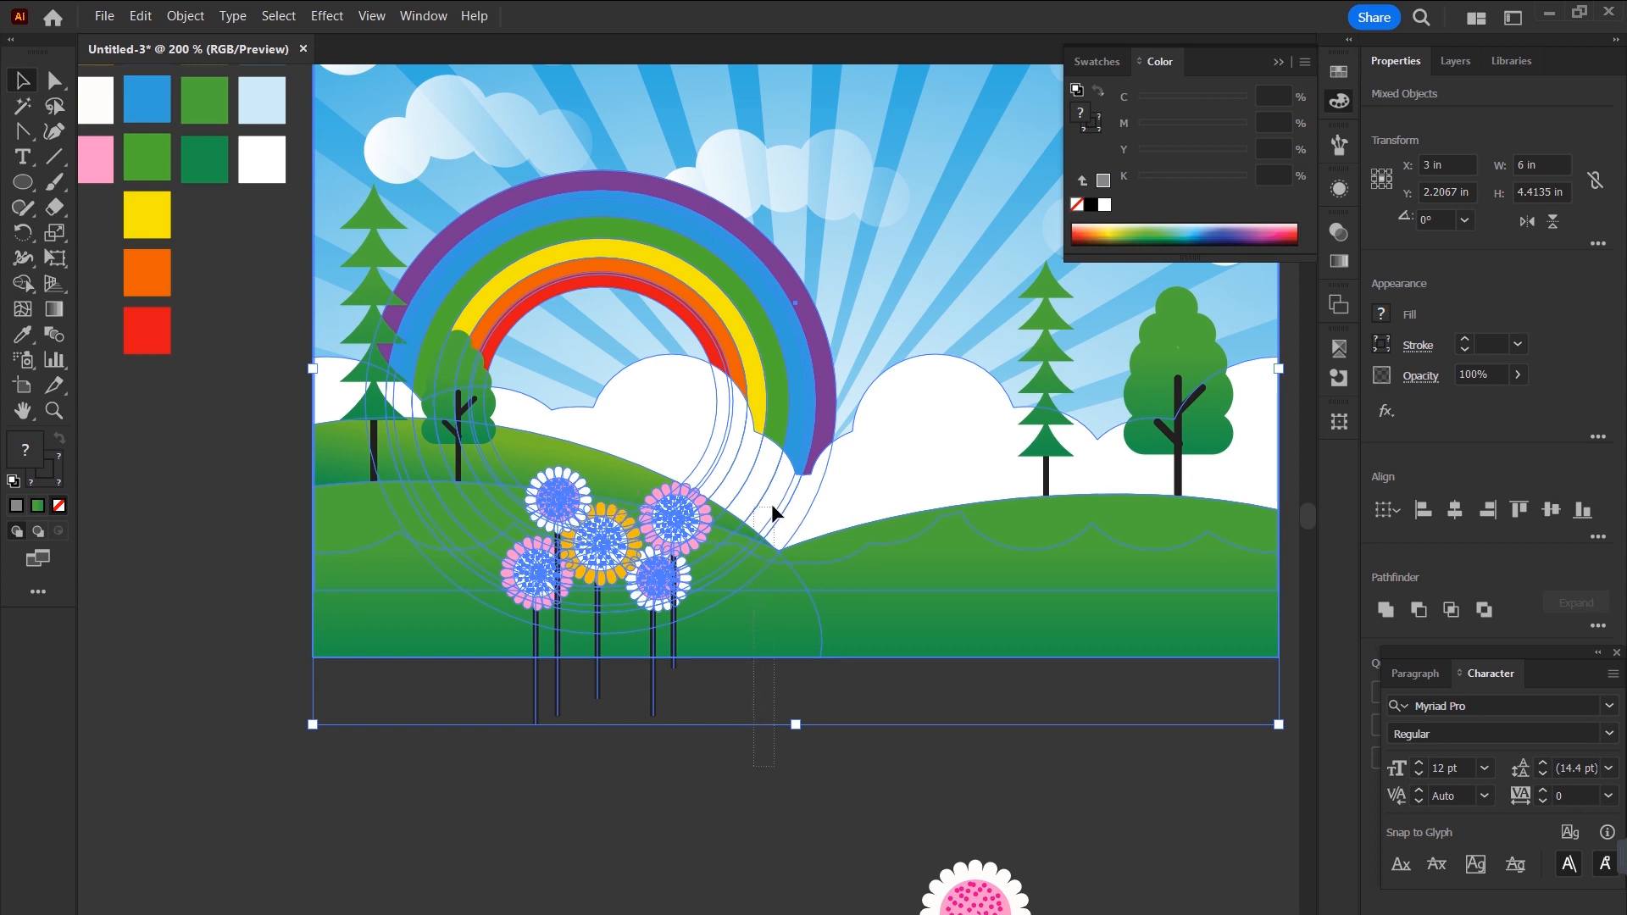
pyautogui.moveTo(763, 485); pyautogui.dragTo(761, 479)
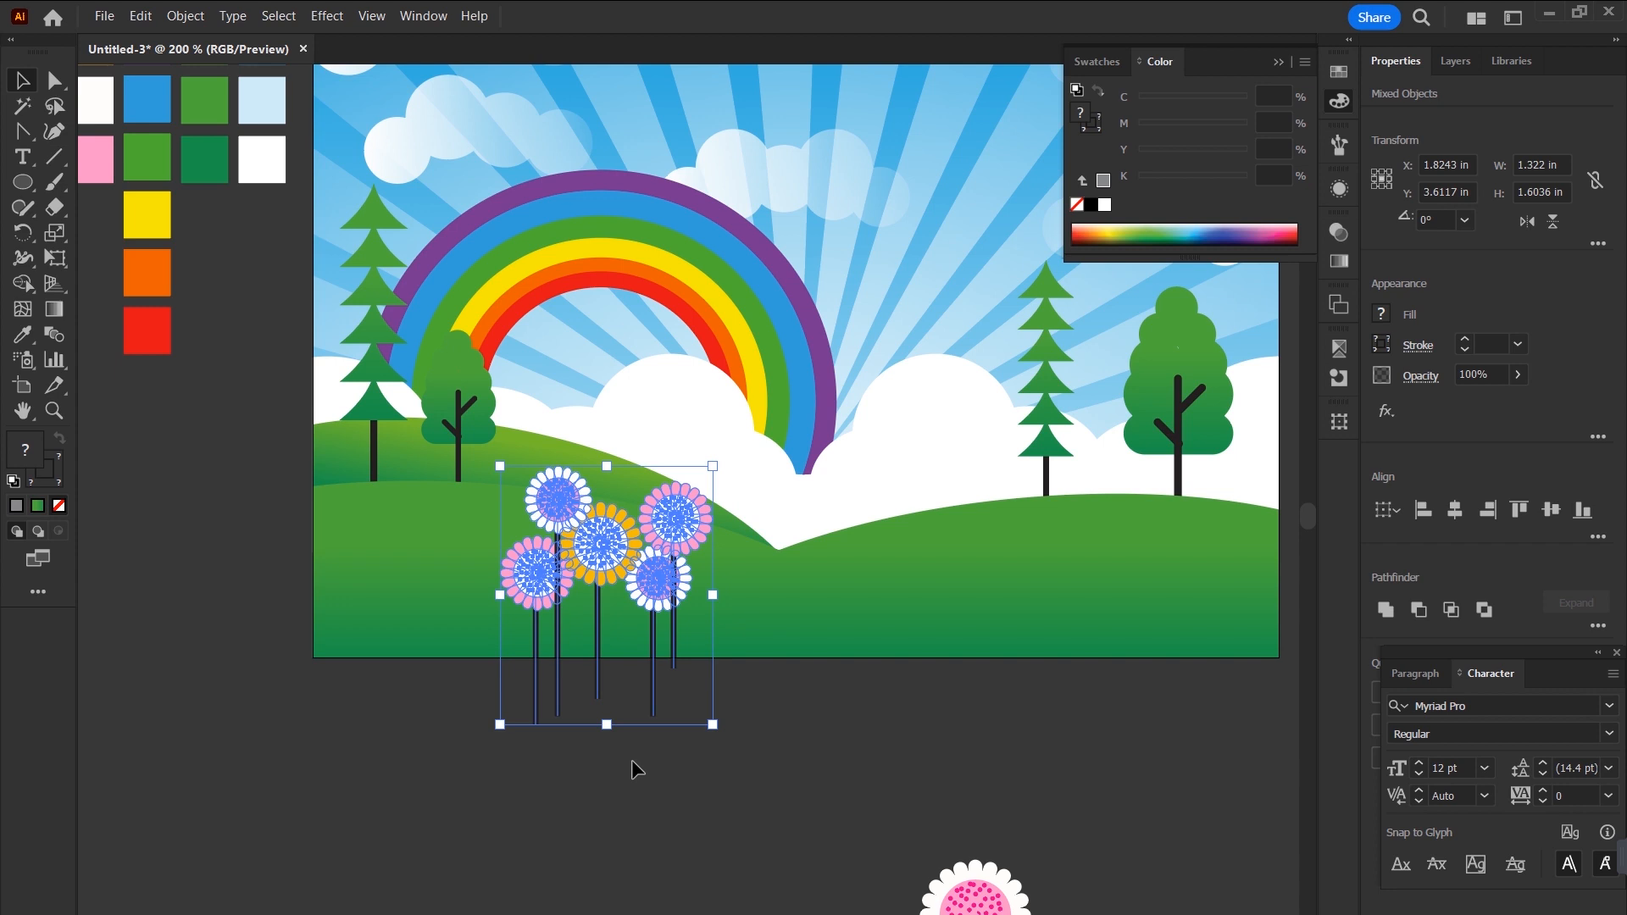
pyautogui.press('ctrl')
# Duplicate the flower group sideways along the hill and repeat the copy three more times across the artboard.
pyautogui.moveTo(606, 558); pyautogui.dragTo(642, 577)
pyautogui.hotkey('ctrl', '-')
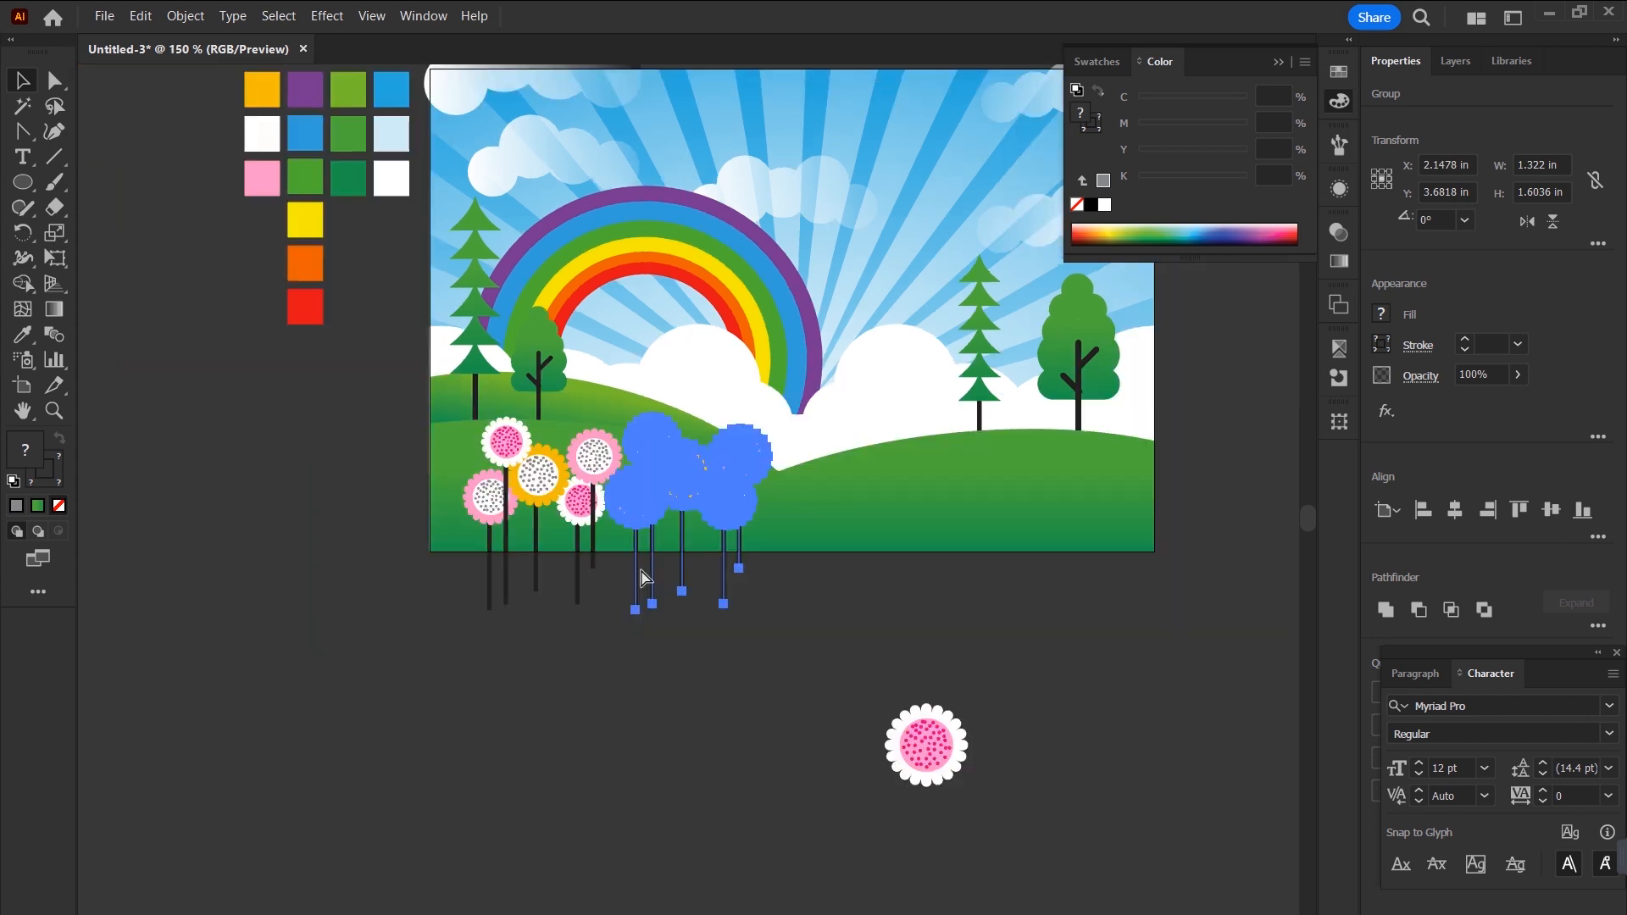
pyautogui.hotkey('ctrl', '-')
pyautogui.hotkey('ctrl', 'd')
pyautogui.hotkey('ctrl', 'd')
pyautogui.hotkey('ctrl', 'd')
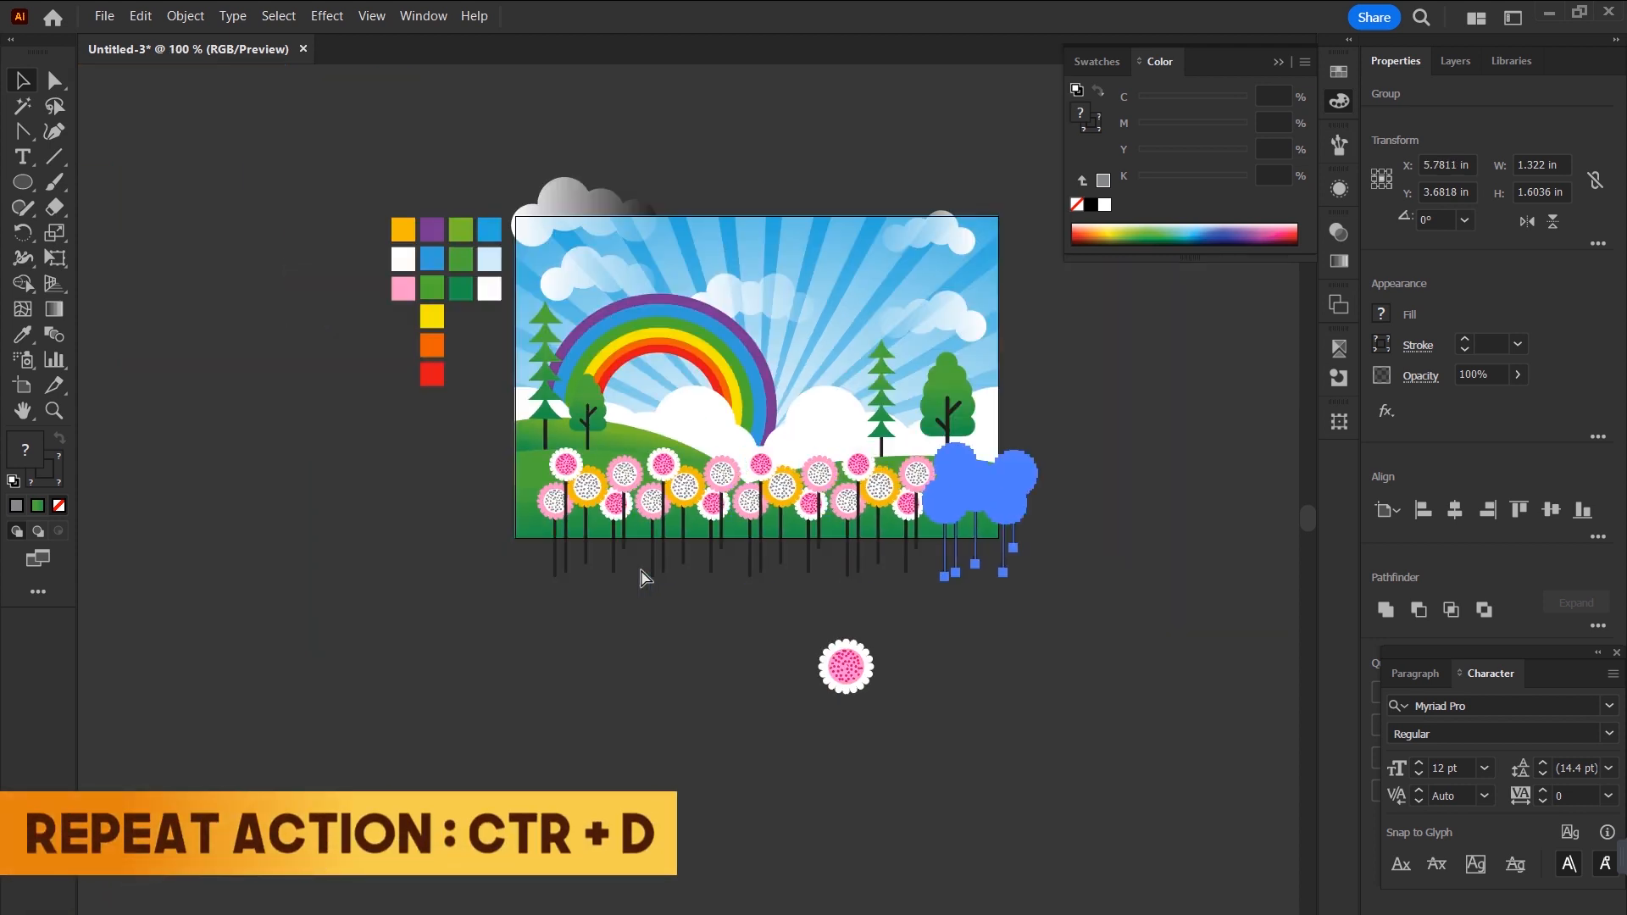
# Select all five flower groups along the hill and scale them down together proportionally.
pyautogui.click(611, 634)
pyautogui.press('z')
pyautogui.moveTo(855, 474); pyautogui.dragTo(957, 677)
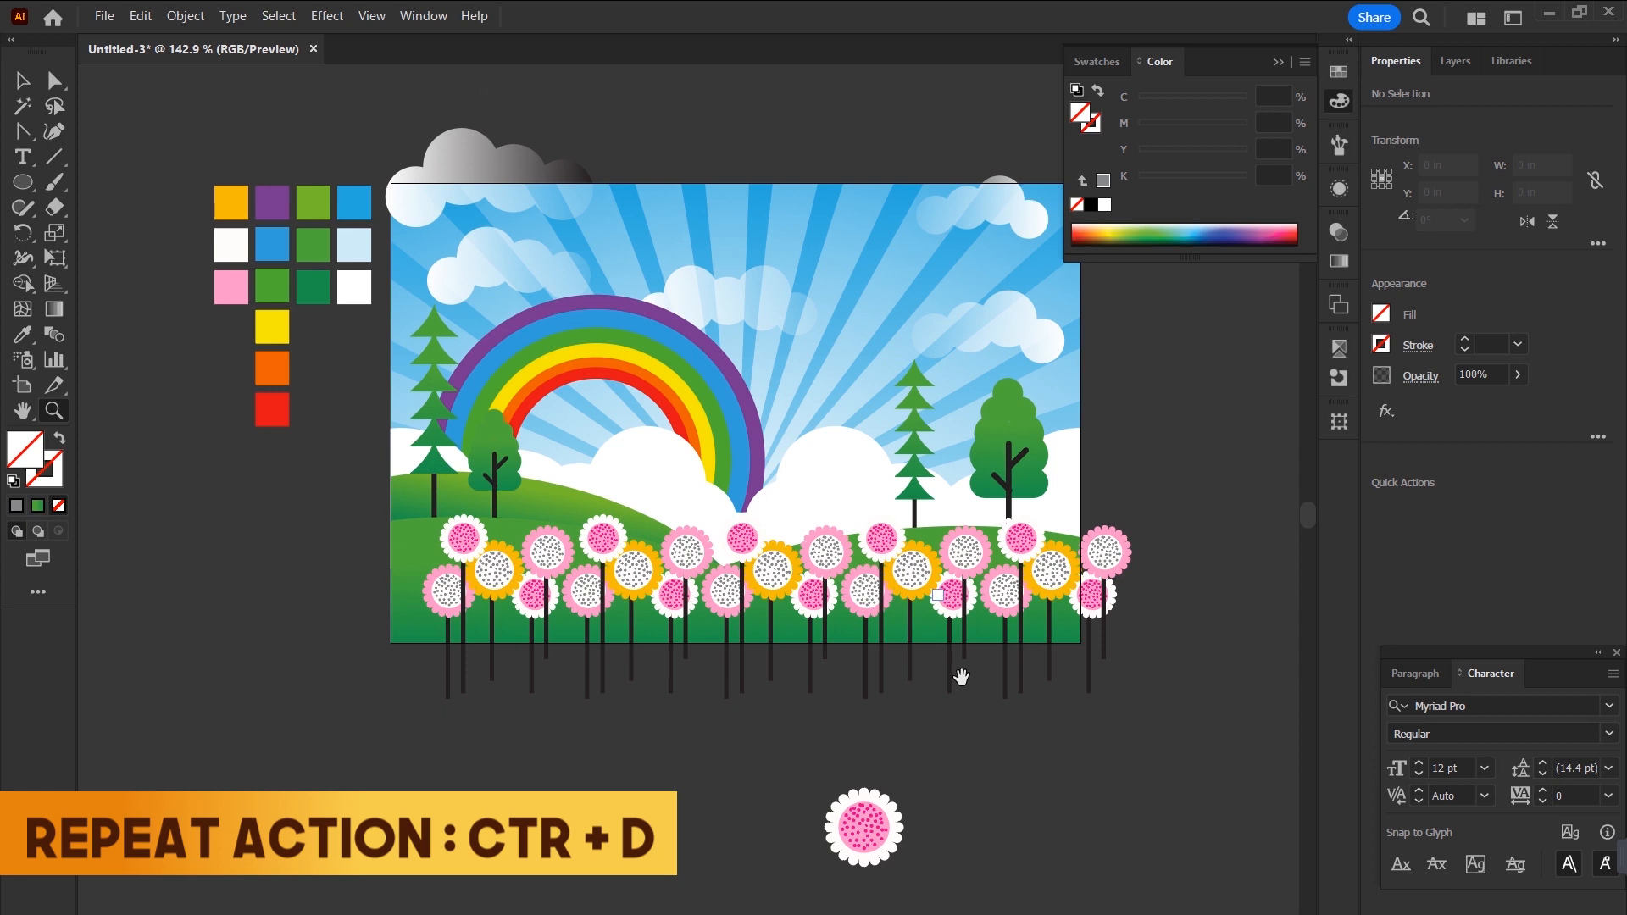
pyautogui.press('v')
pyautogui.click(1017, 580)
pyautogui.keyDown('shift'); pyautogui.click(937, 574); pyautogui.keyUp('shift')
pyautogui.keyDown('shift'); pyautogui.click(800, 583); pyautogui.keyUp('shift')
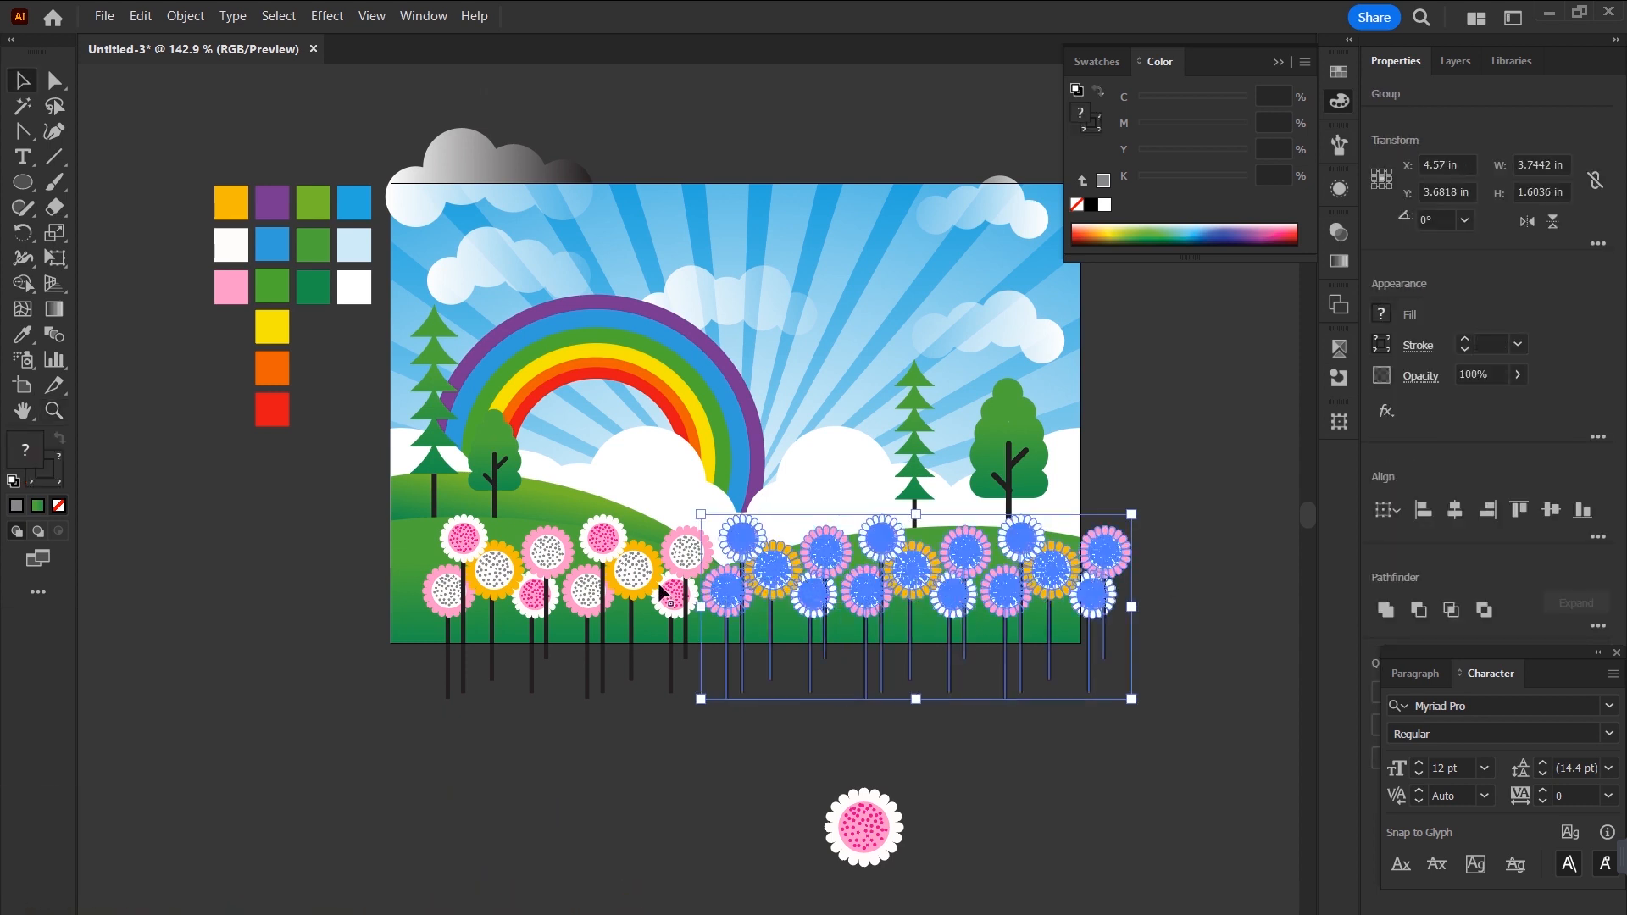
pyautogui.keyDown('shift'); pyautogui.click(672, 591); pyautogui.keyUp('shift')
pyautogui.keyDown('shift'); pyautogui.click(555, 589); pyautogui.keyUp('shift')
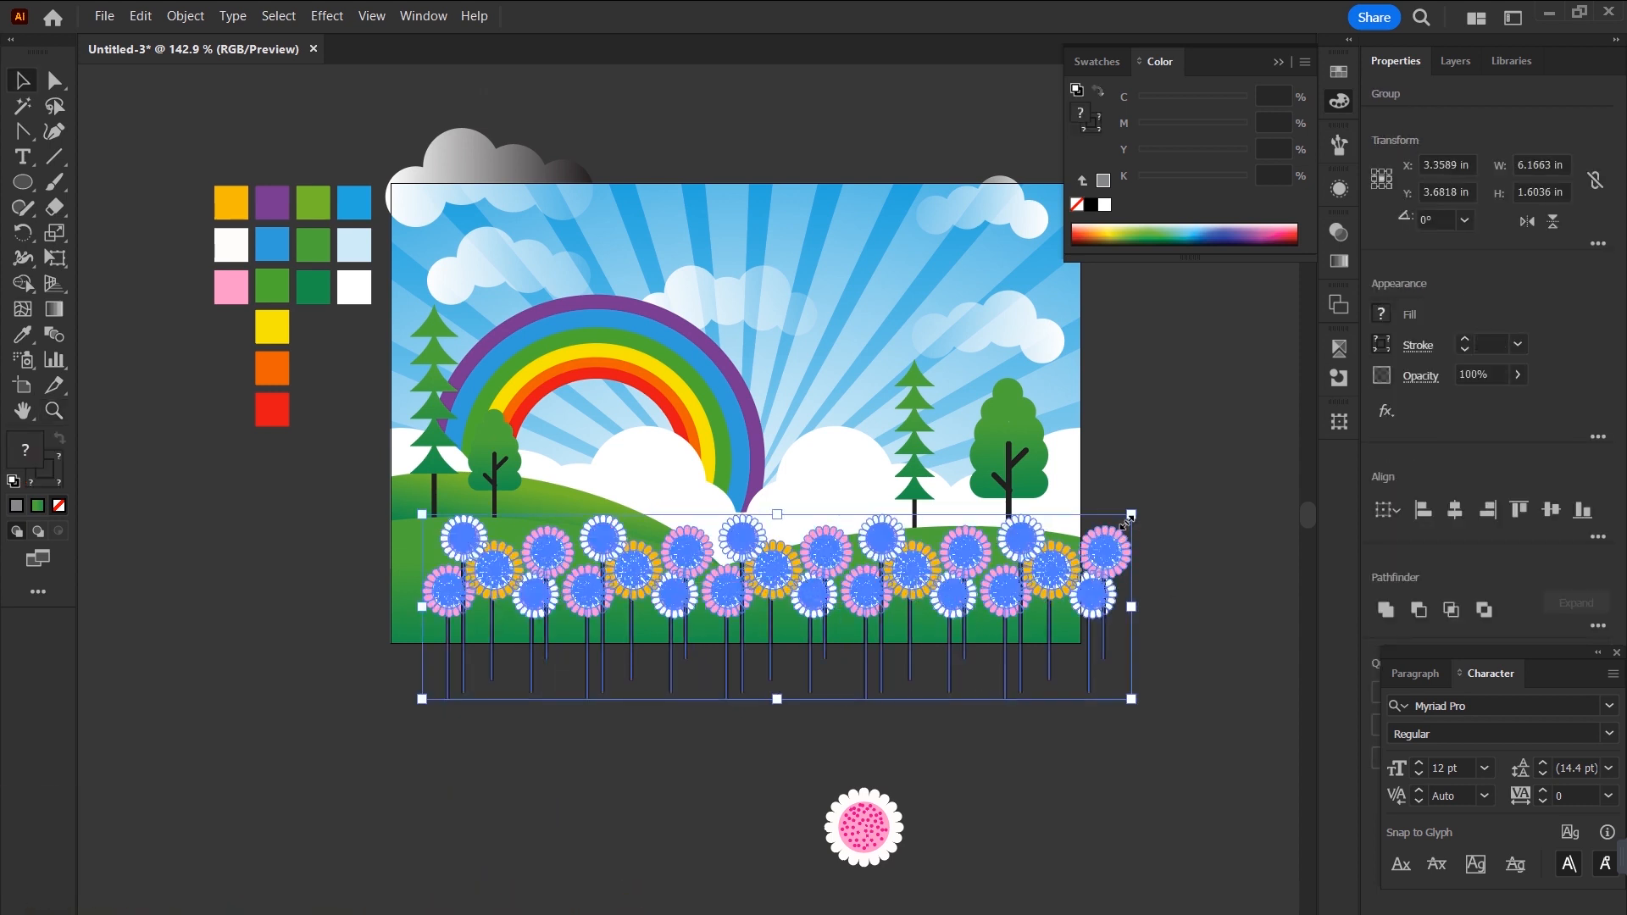
pyautogui.moveTo(1092, 539); pyautogui.dragTo(901, 585)
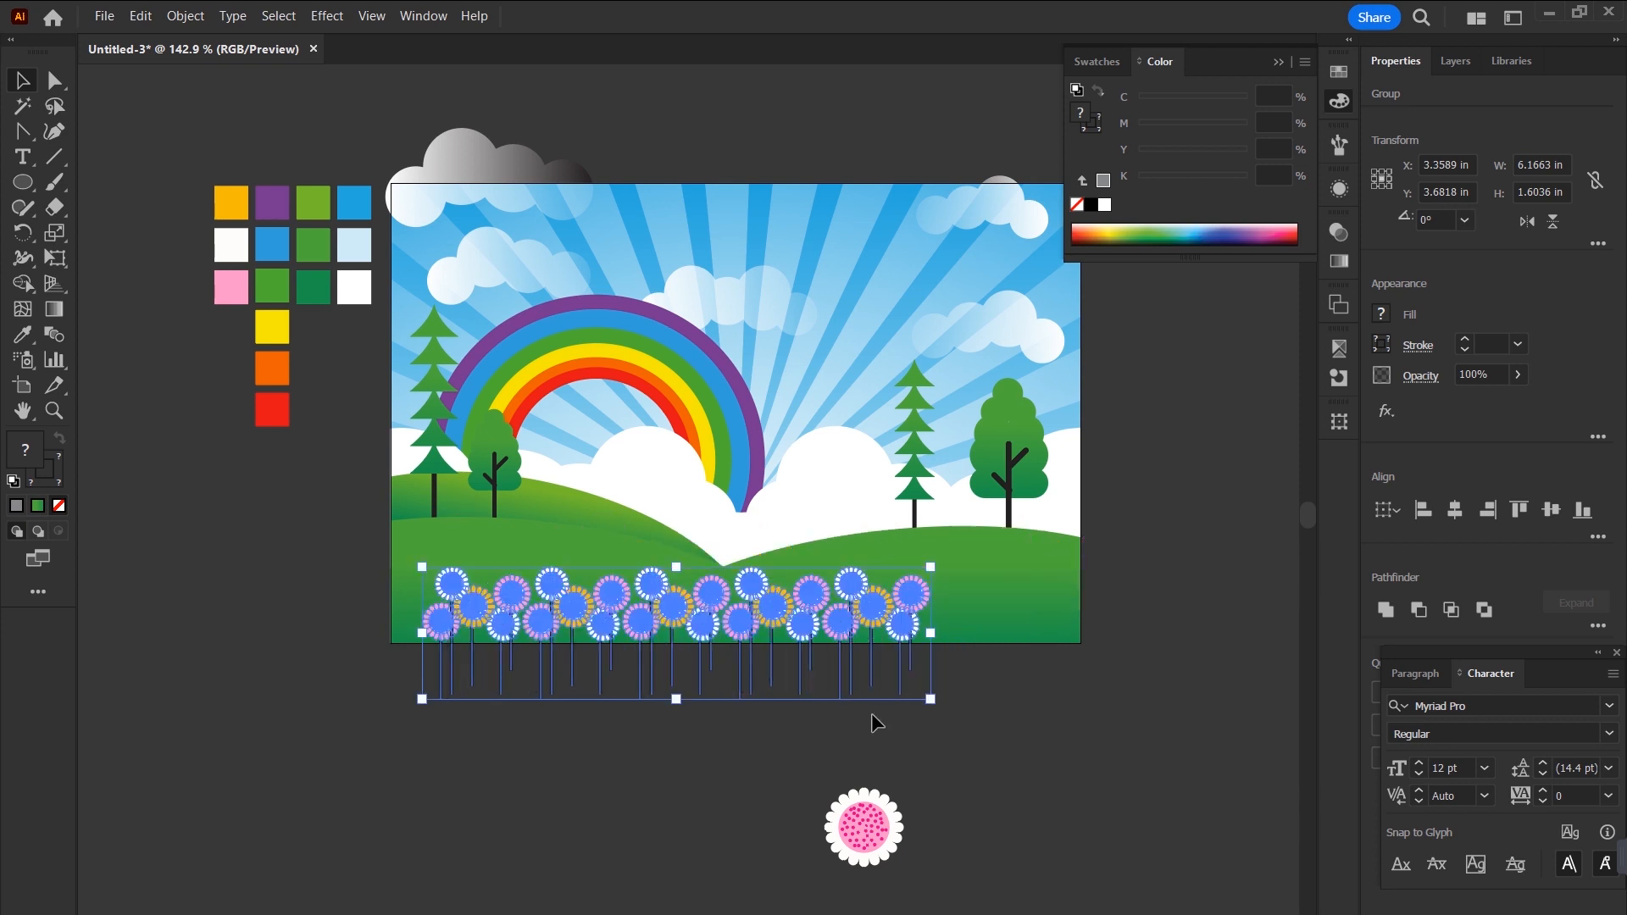
# Shift the flower row to the artboard's left edge and copy its last group twice to reach the right edge.
pyautogui.moveTo(738, 627); pyautogui.dragTo(713, 623)
pyautogui.click(808, 598)
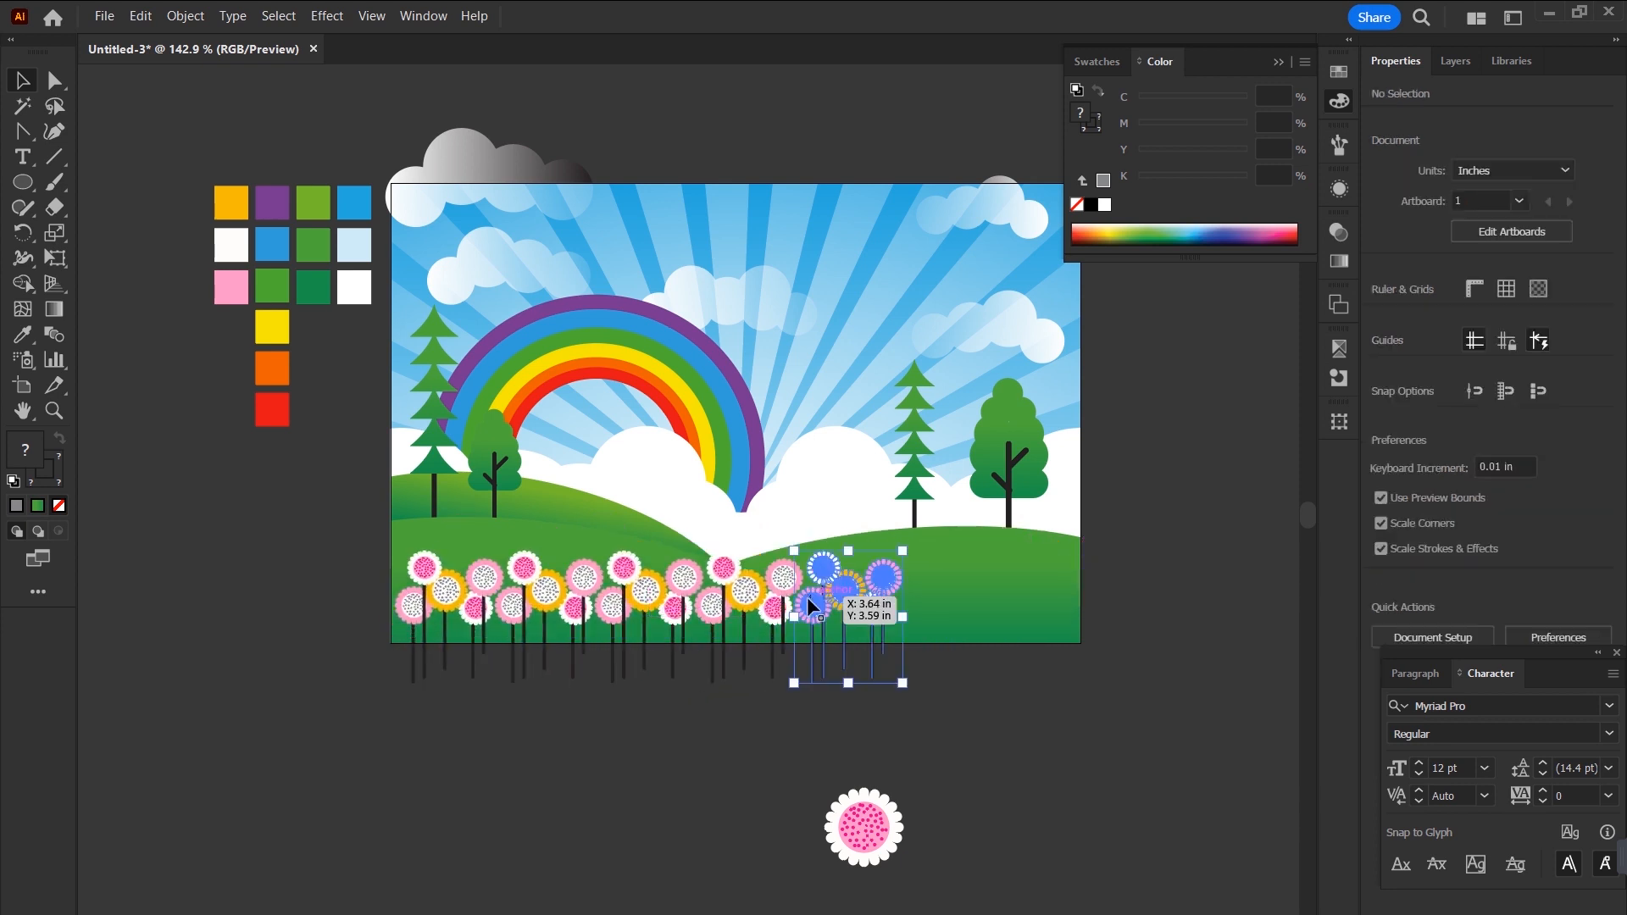
pyautogui.moveTo(807, 603); pyautogui.dragTo(958, 618)
# Create a 6 × 4 in rectangle with the Rectangle tool.
pyautogui.click(22, 181)
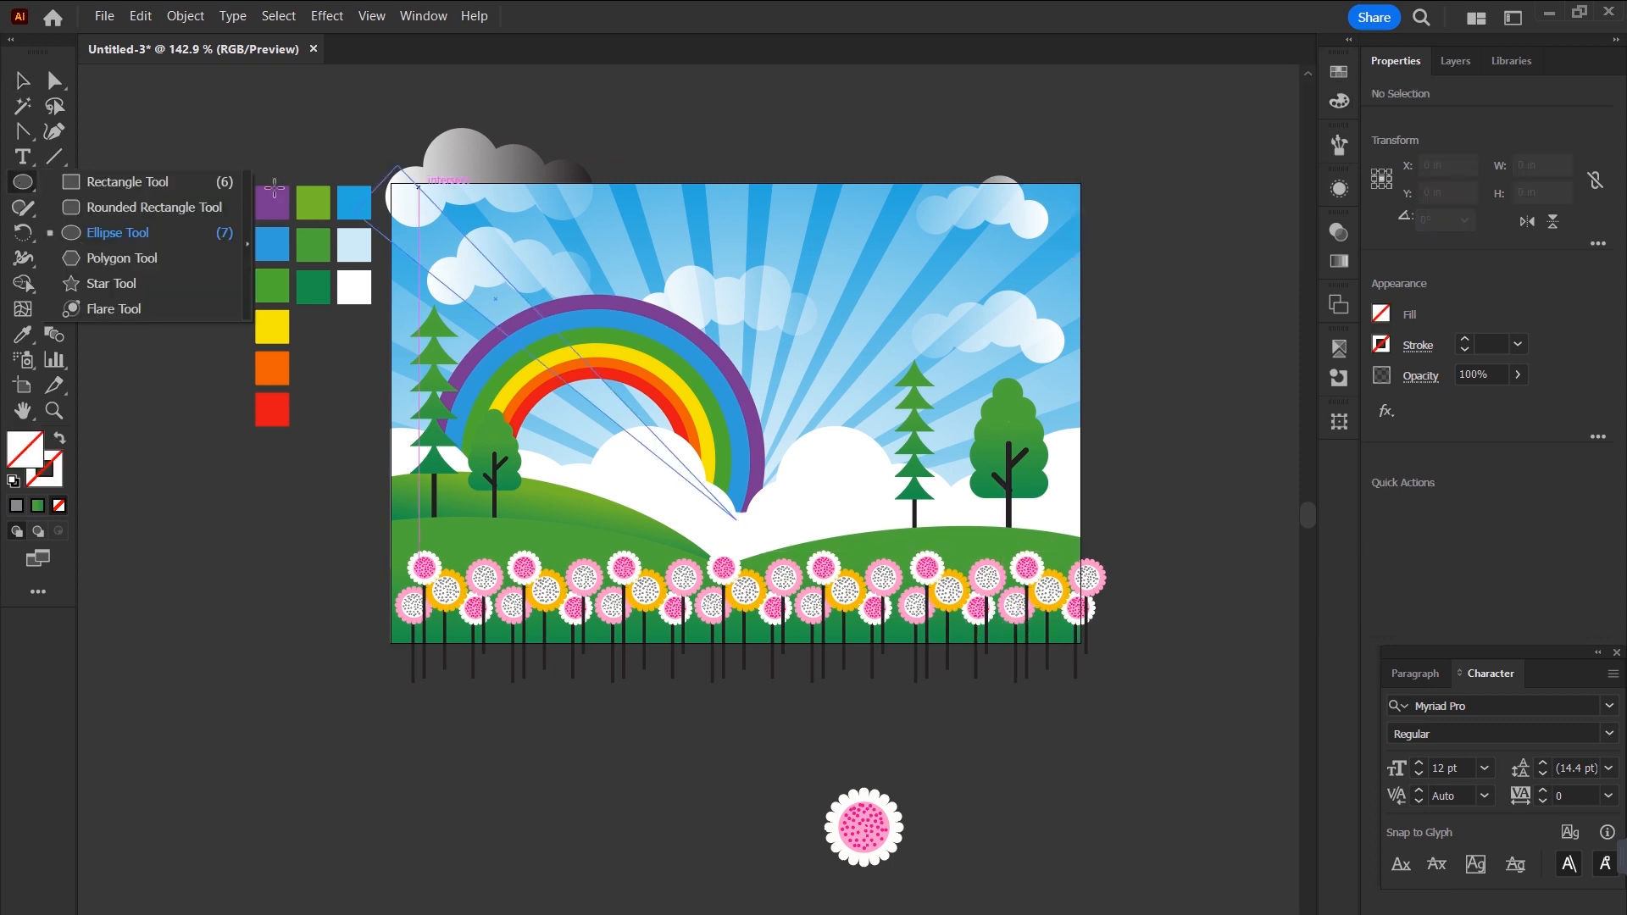
pyautogui.click(153, 181)
pyautogui.click(849, 175)
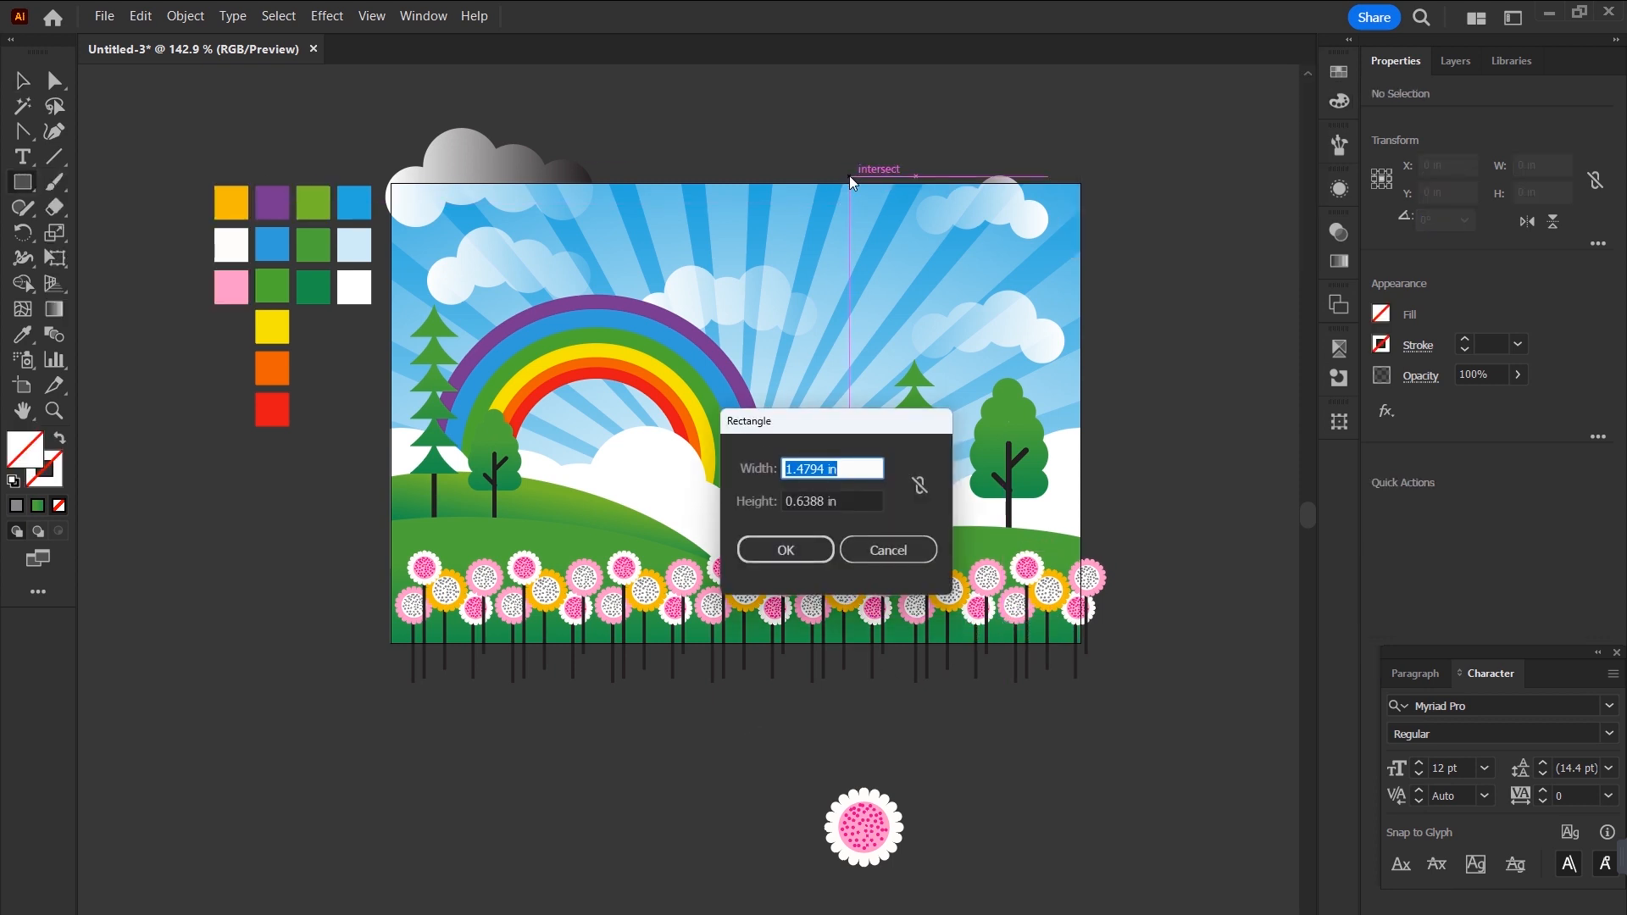
pyautogui.write('6')
pyautogui.press('Tab')
pyautogui.write('4')
pyautogui.press('Return')
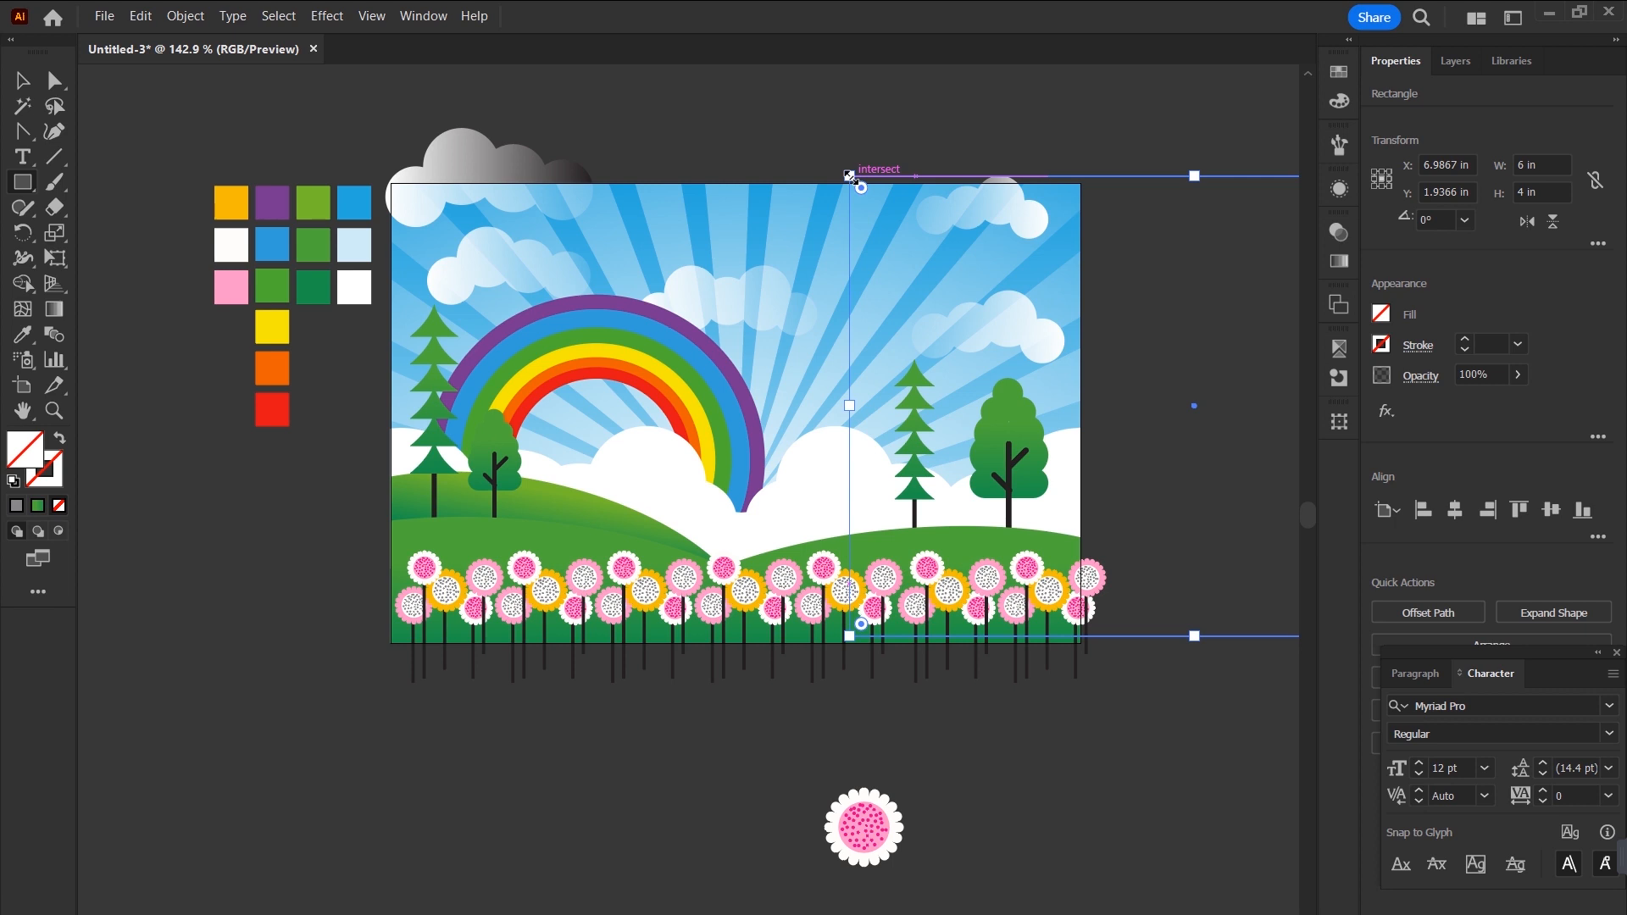
# Align the rectangle exactly over the artboard and fill it with bright blue.
pyautogui.click(1337, 75)
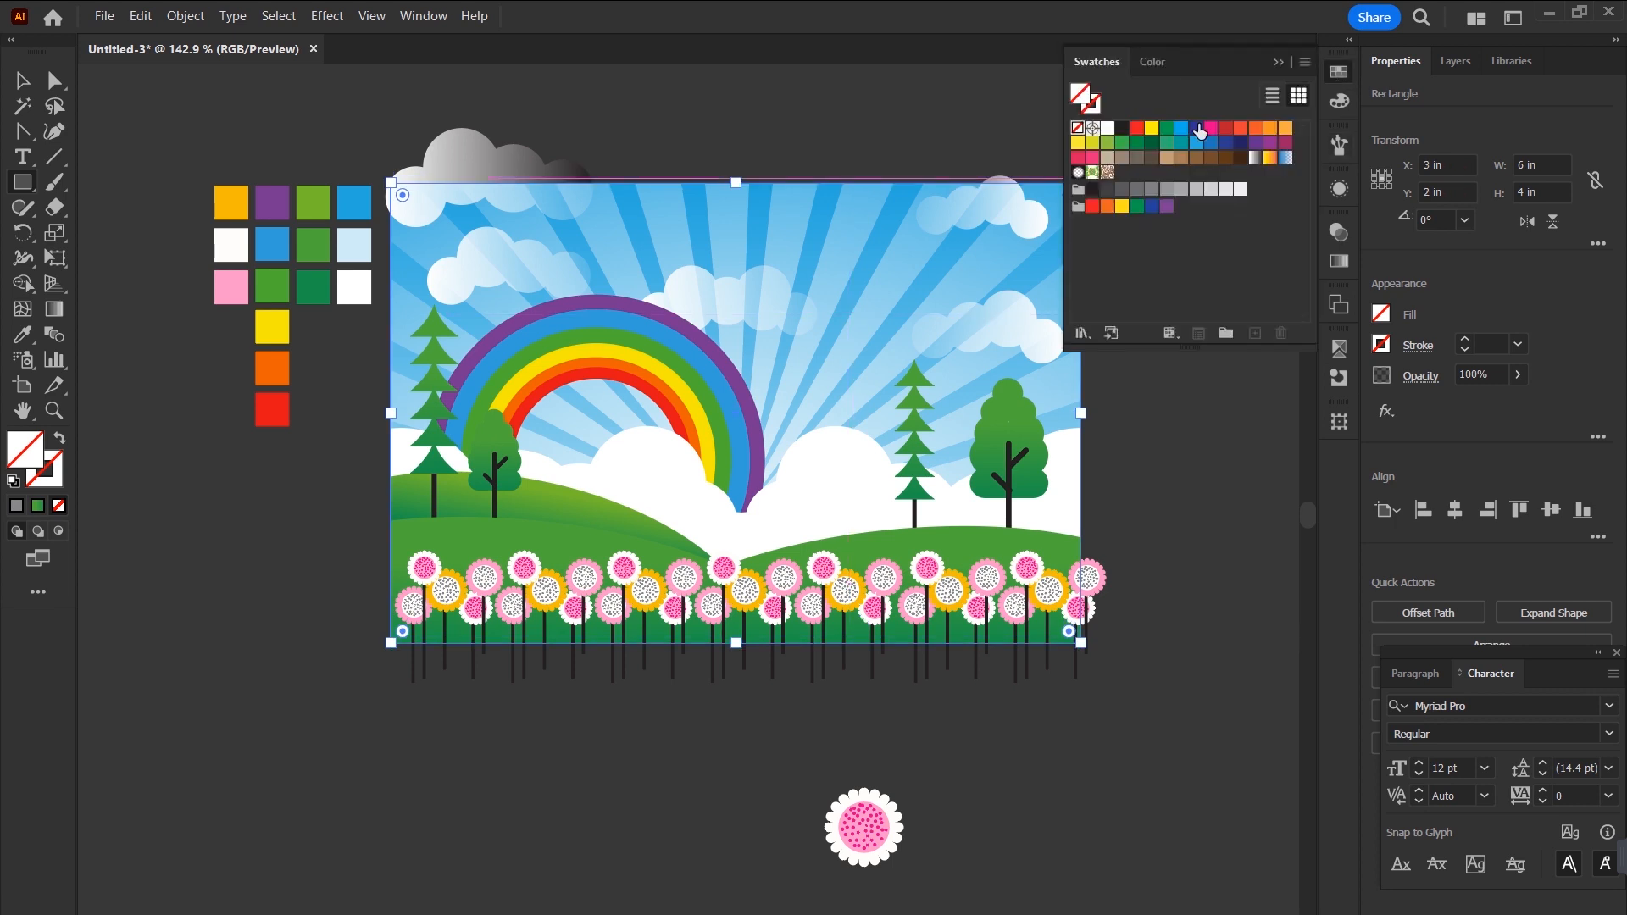
pyautogui.click(1184, 128)
pyautogui.press('v')
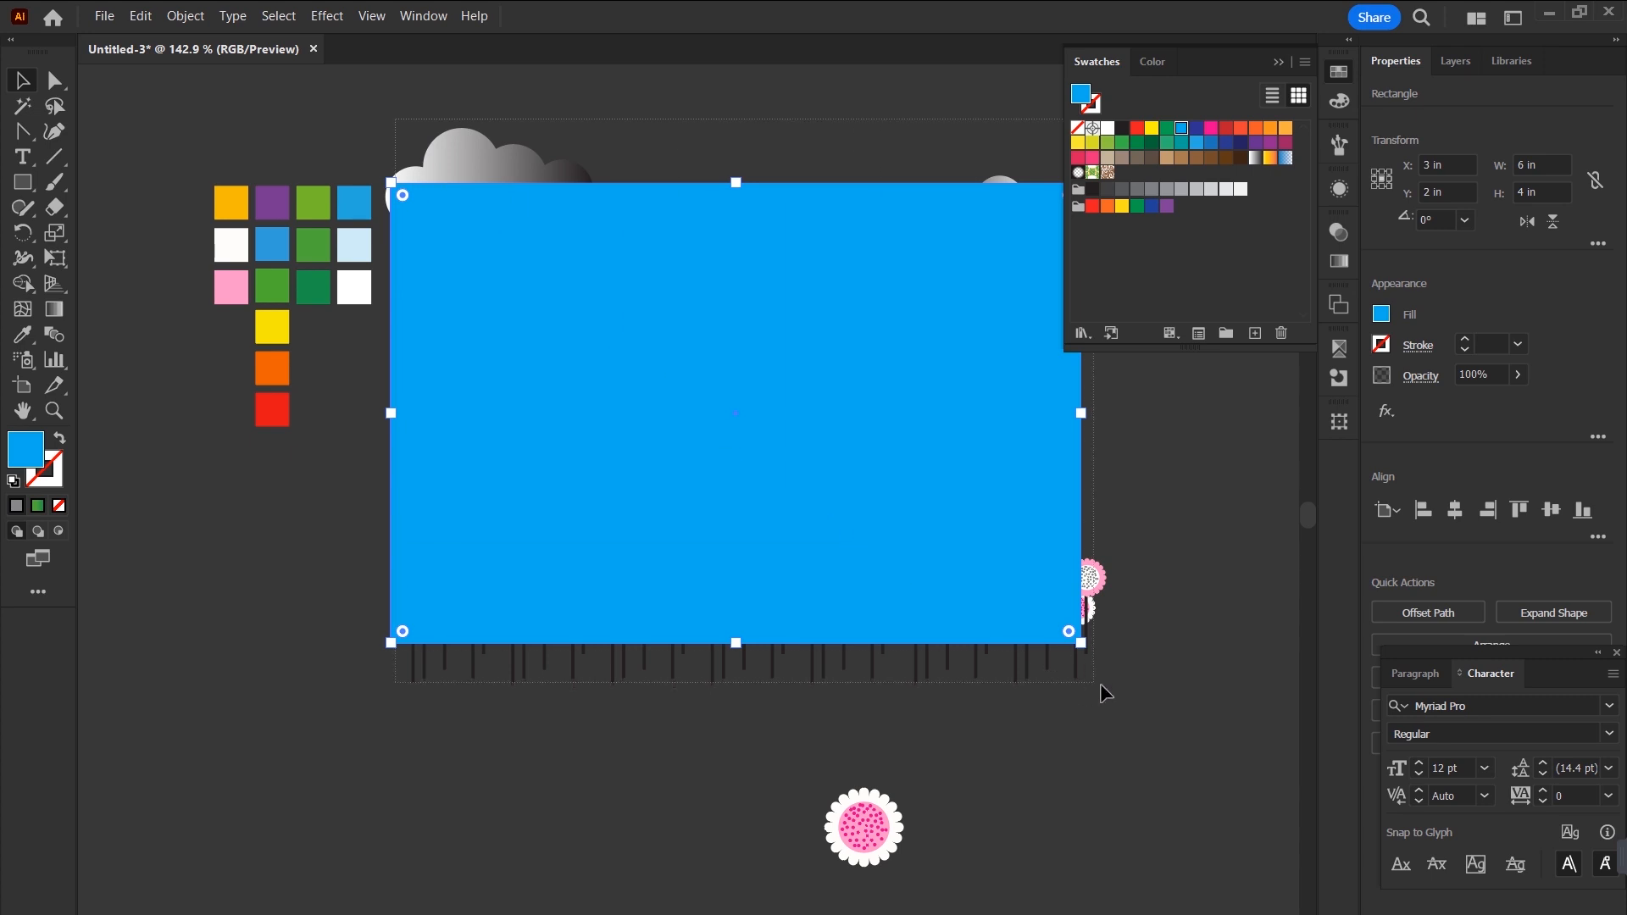
# Clip the whole scene to the blue rectangle with a clipping mask, then deselect and fit the artboard in view.
pyautogui.hotkey('ctrl', 'a')
pyautogui.rightClick(932, 519)
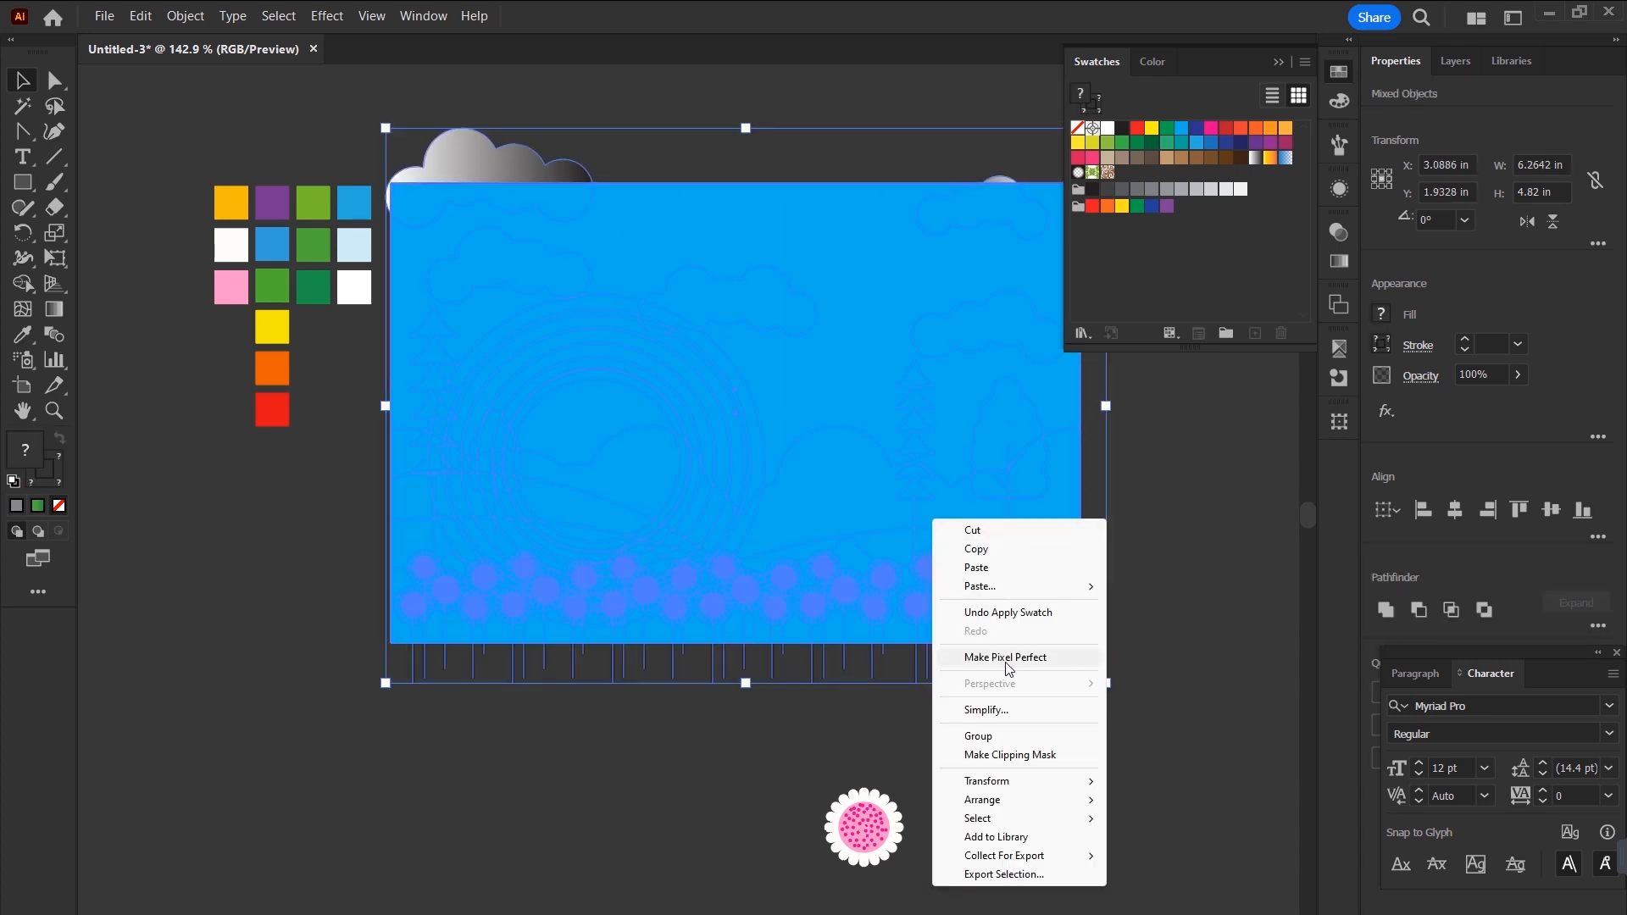
pyautogui.click(1015, 755)
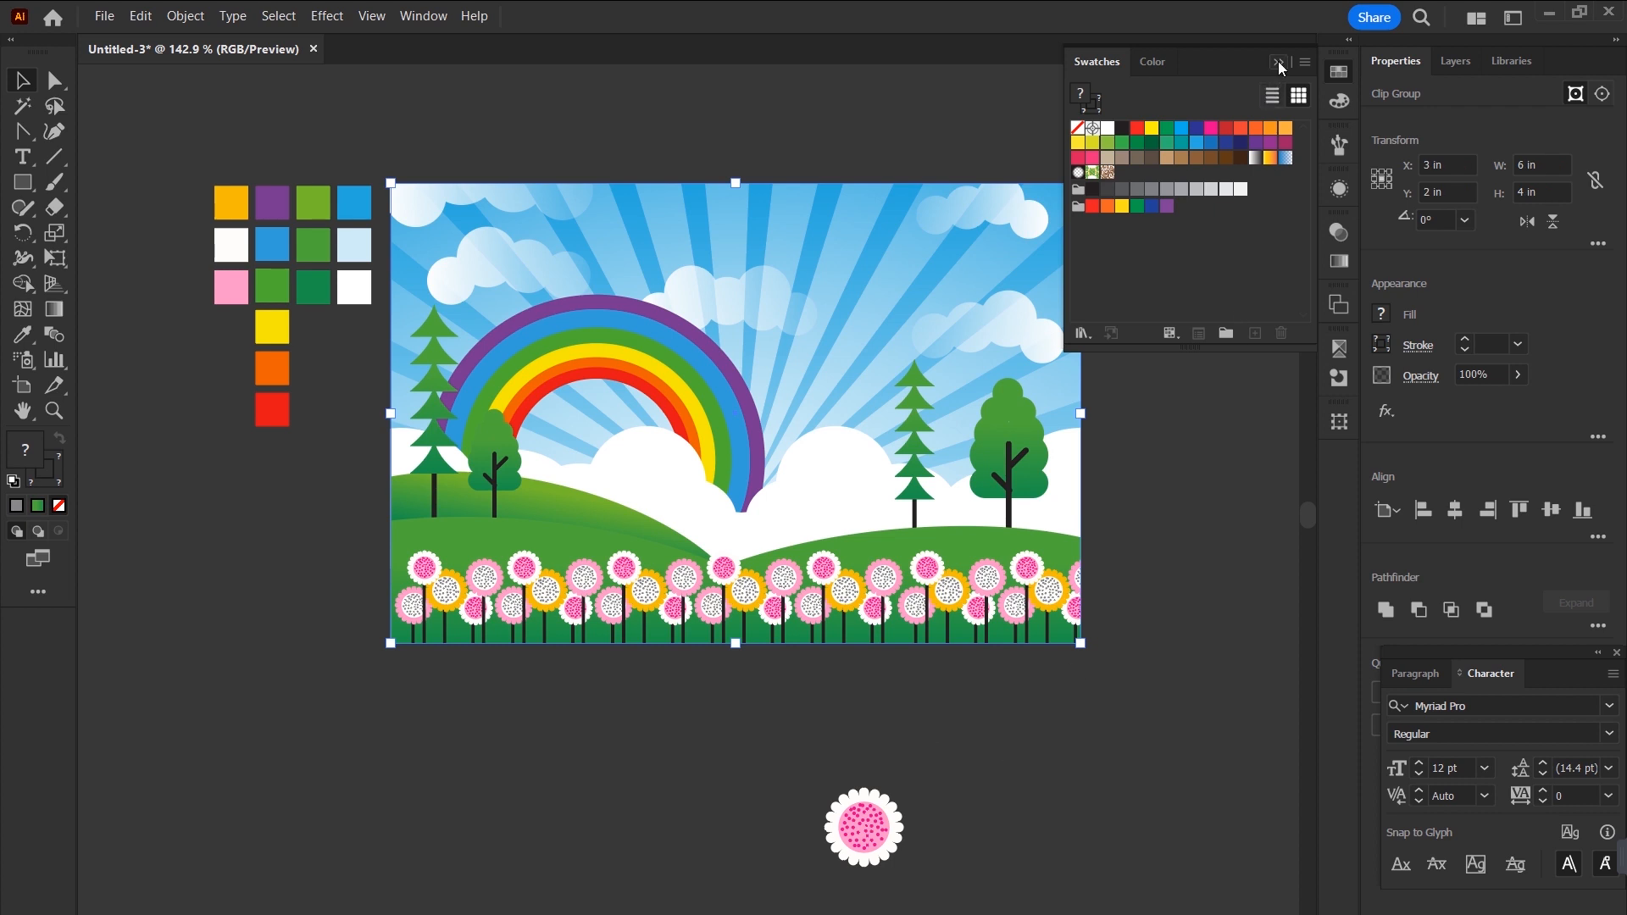
pyautogui.click(1278, 61)
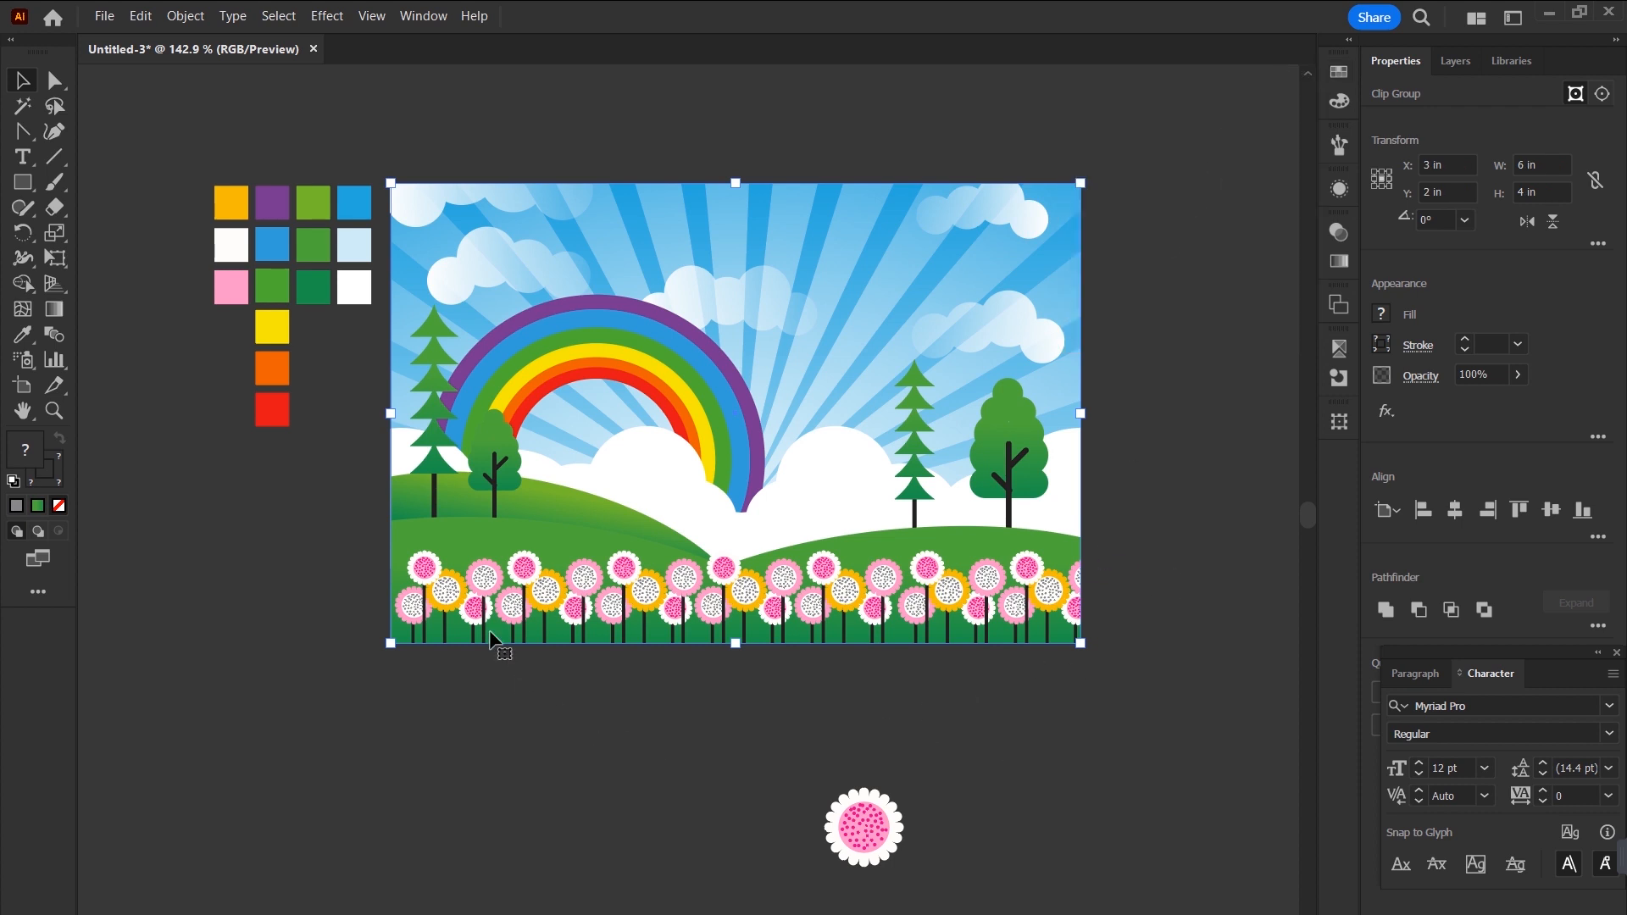
pyautogui.click(1136, 469)
pyautogui.hotkey('ctrl', '0')
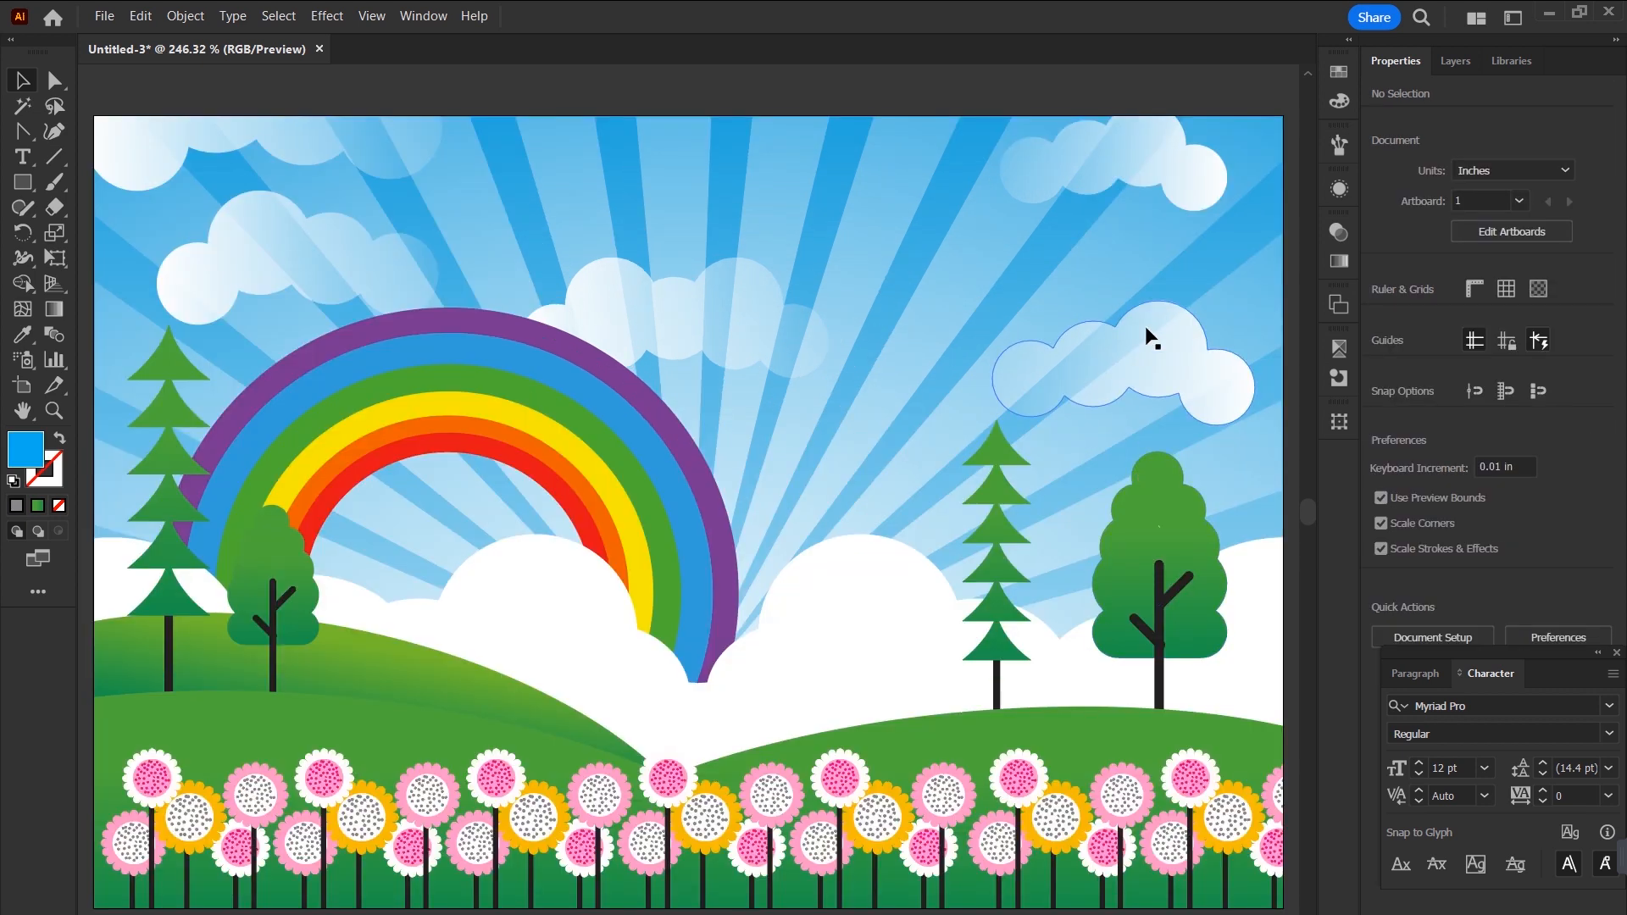
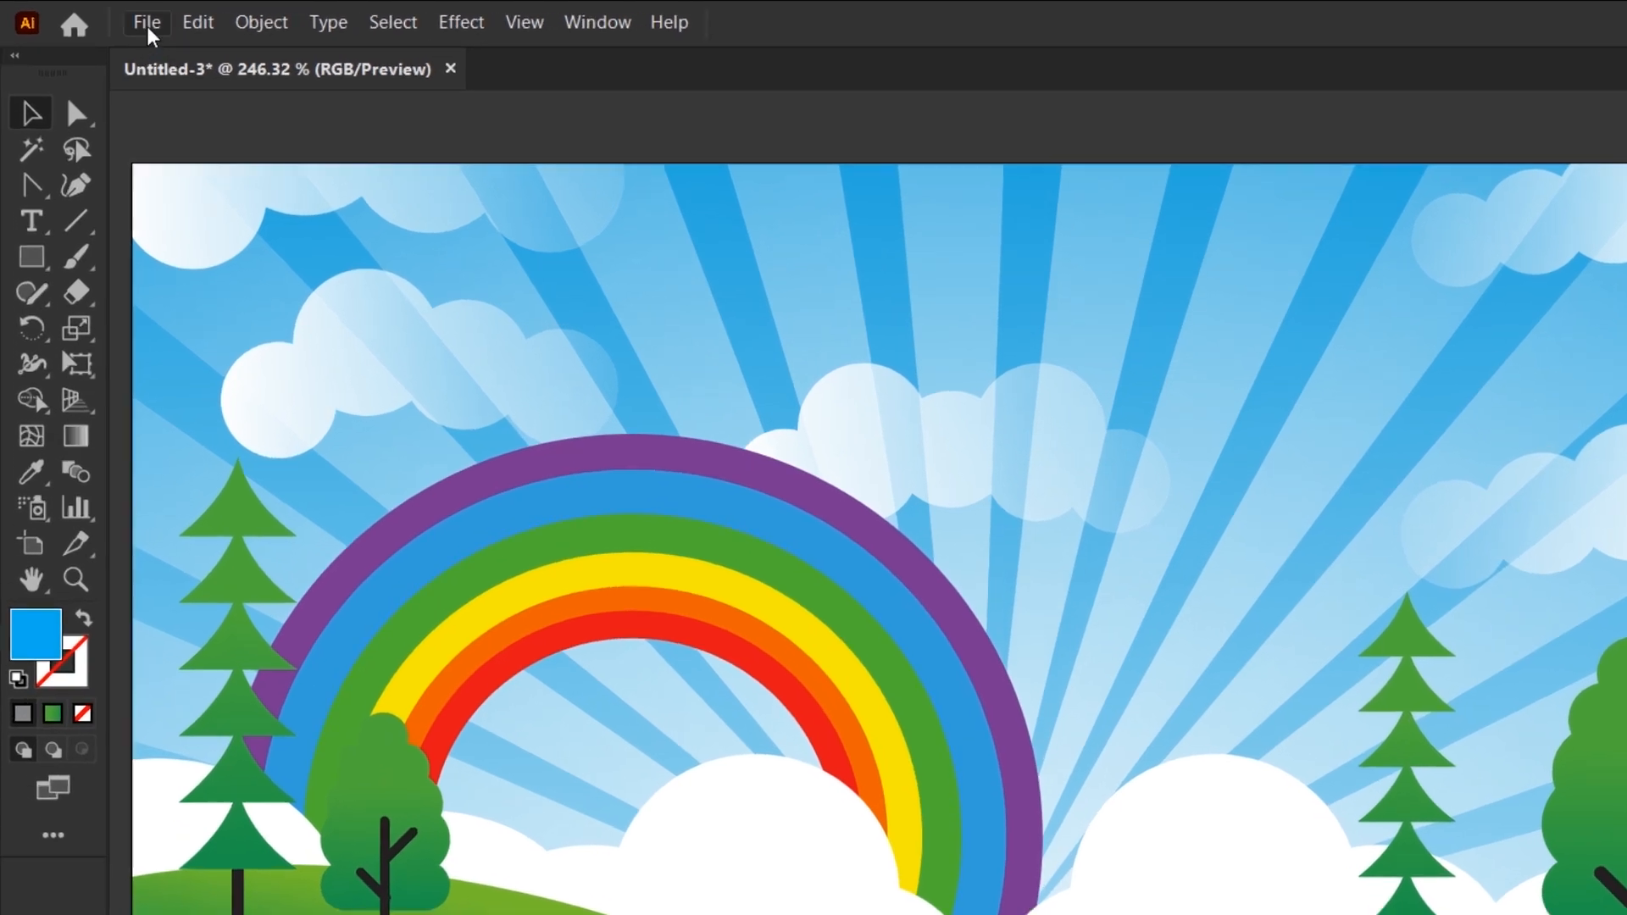
# Export the illustration to the Desktop as a JPEG named Wall Painting, using all artboards.
pyautogui.click(105, 17)
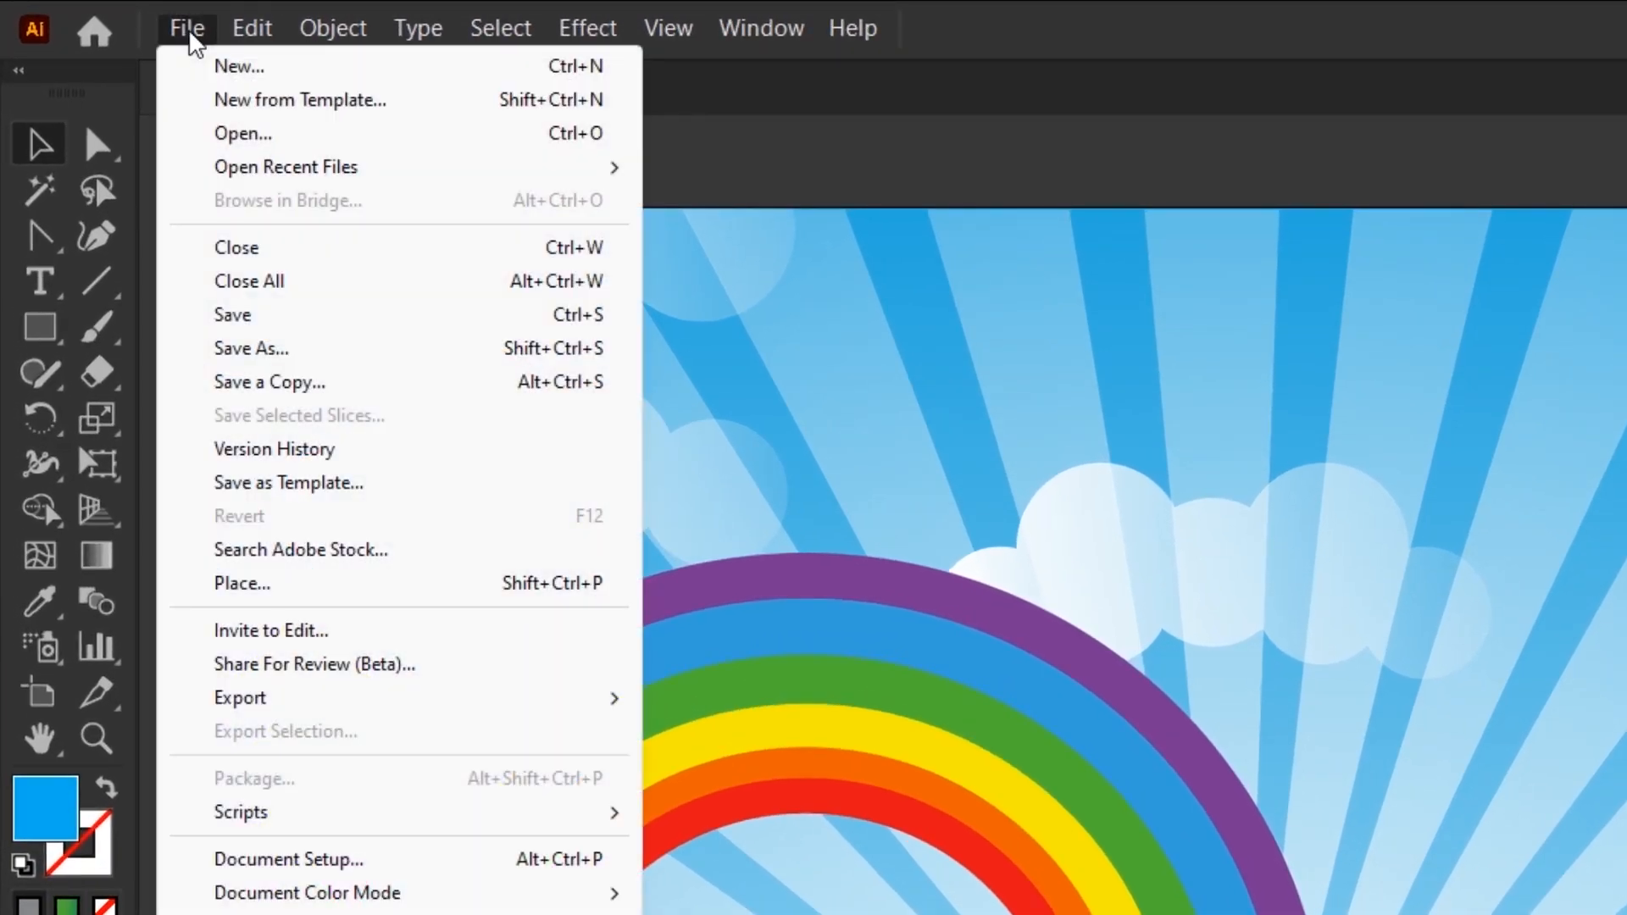
pyautogui.moveTo(298, 701)
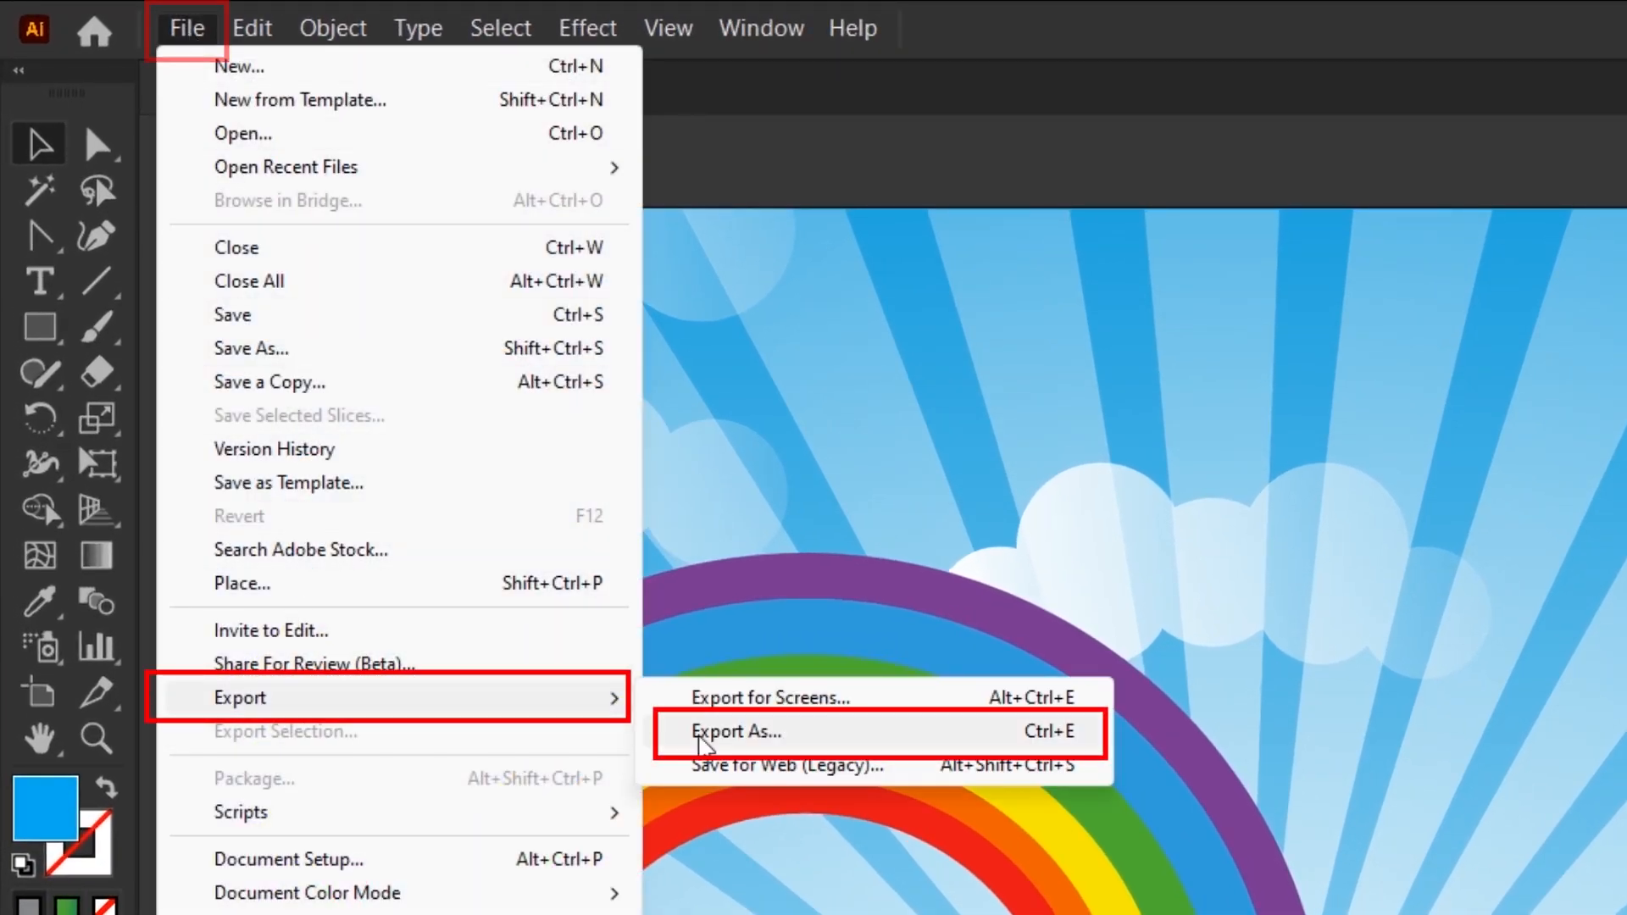
pyautogui.click(793, 744)
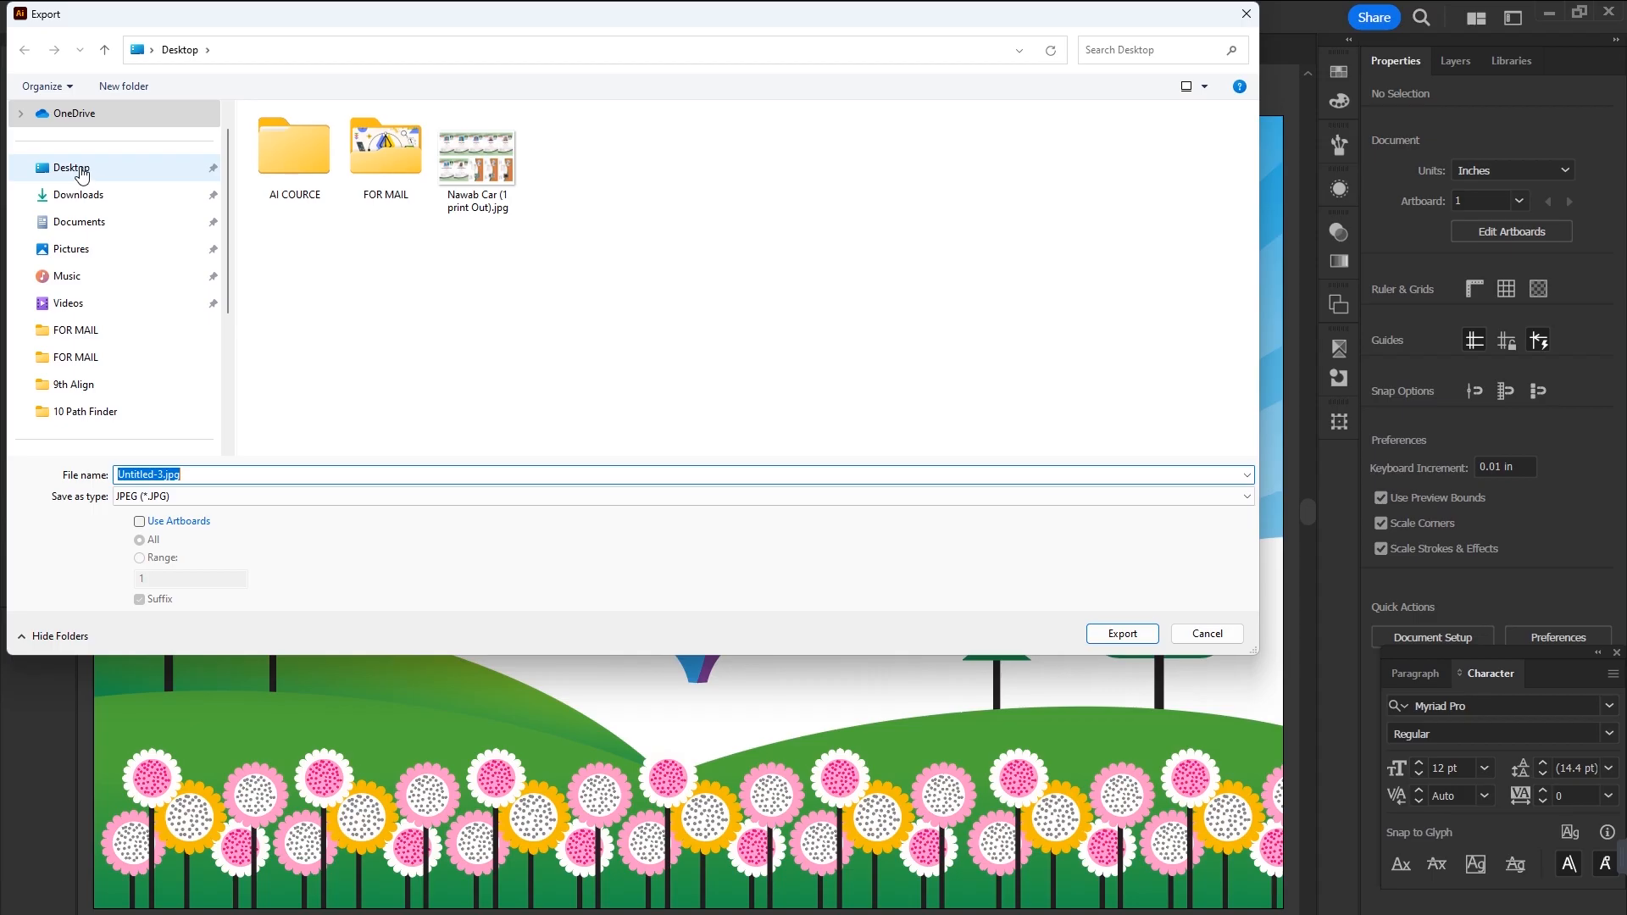
pyautogui.click(82, 174)
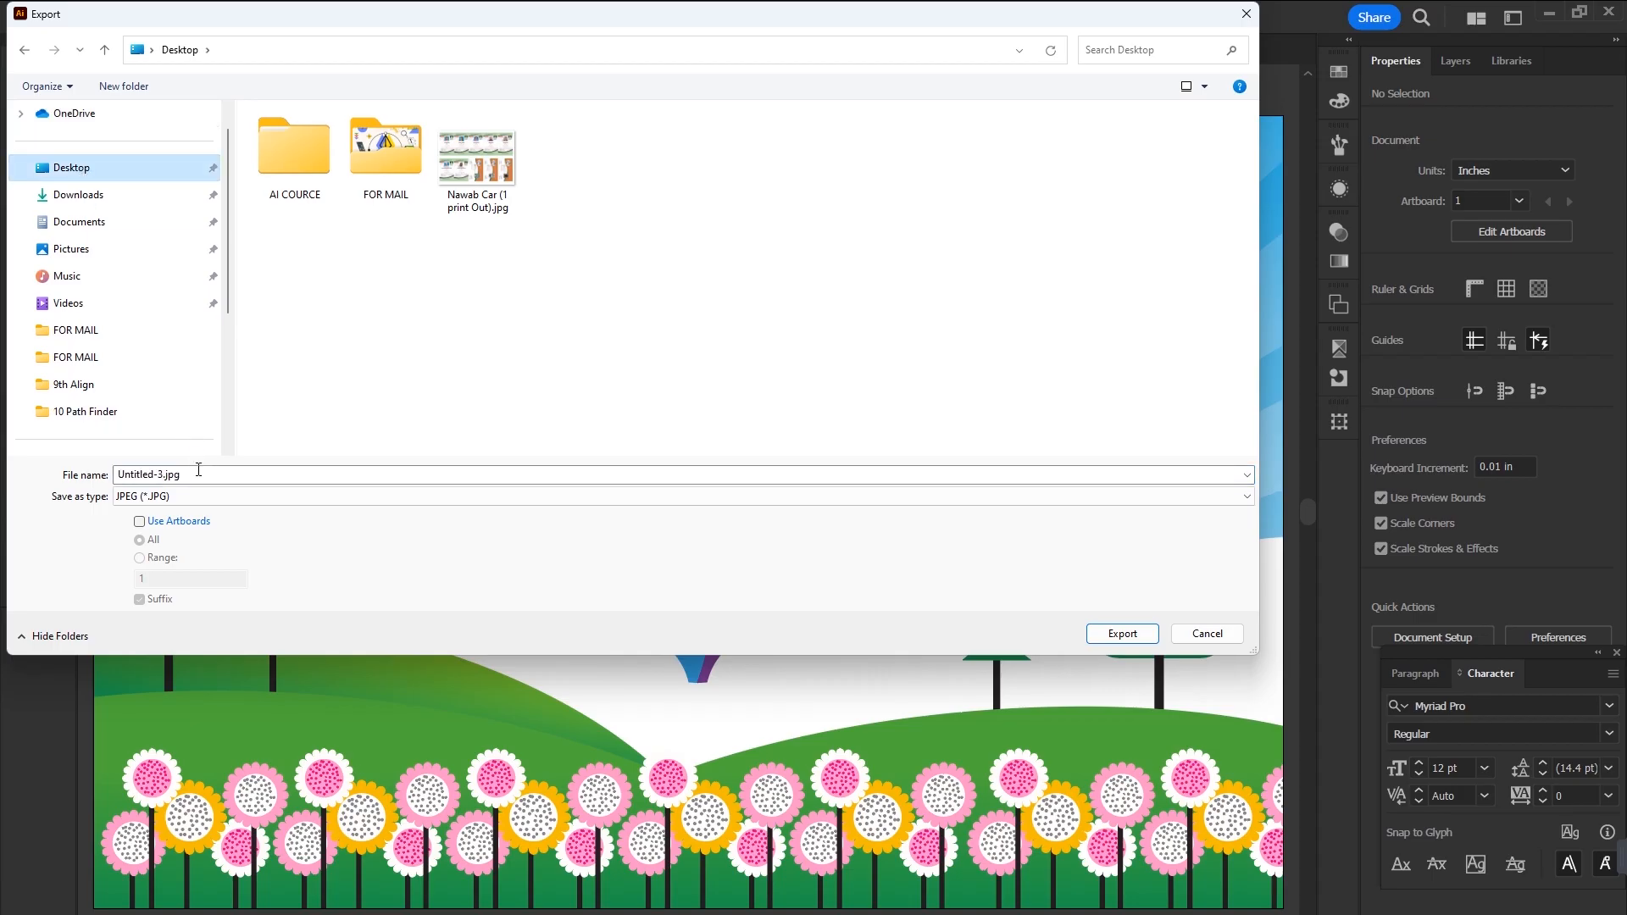
pyautogui.write('Wall Painting')
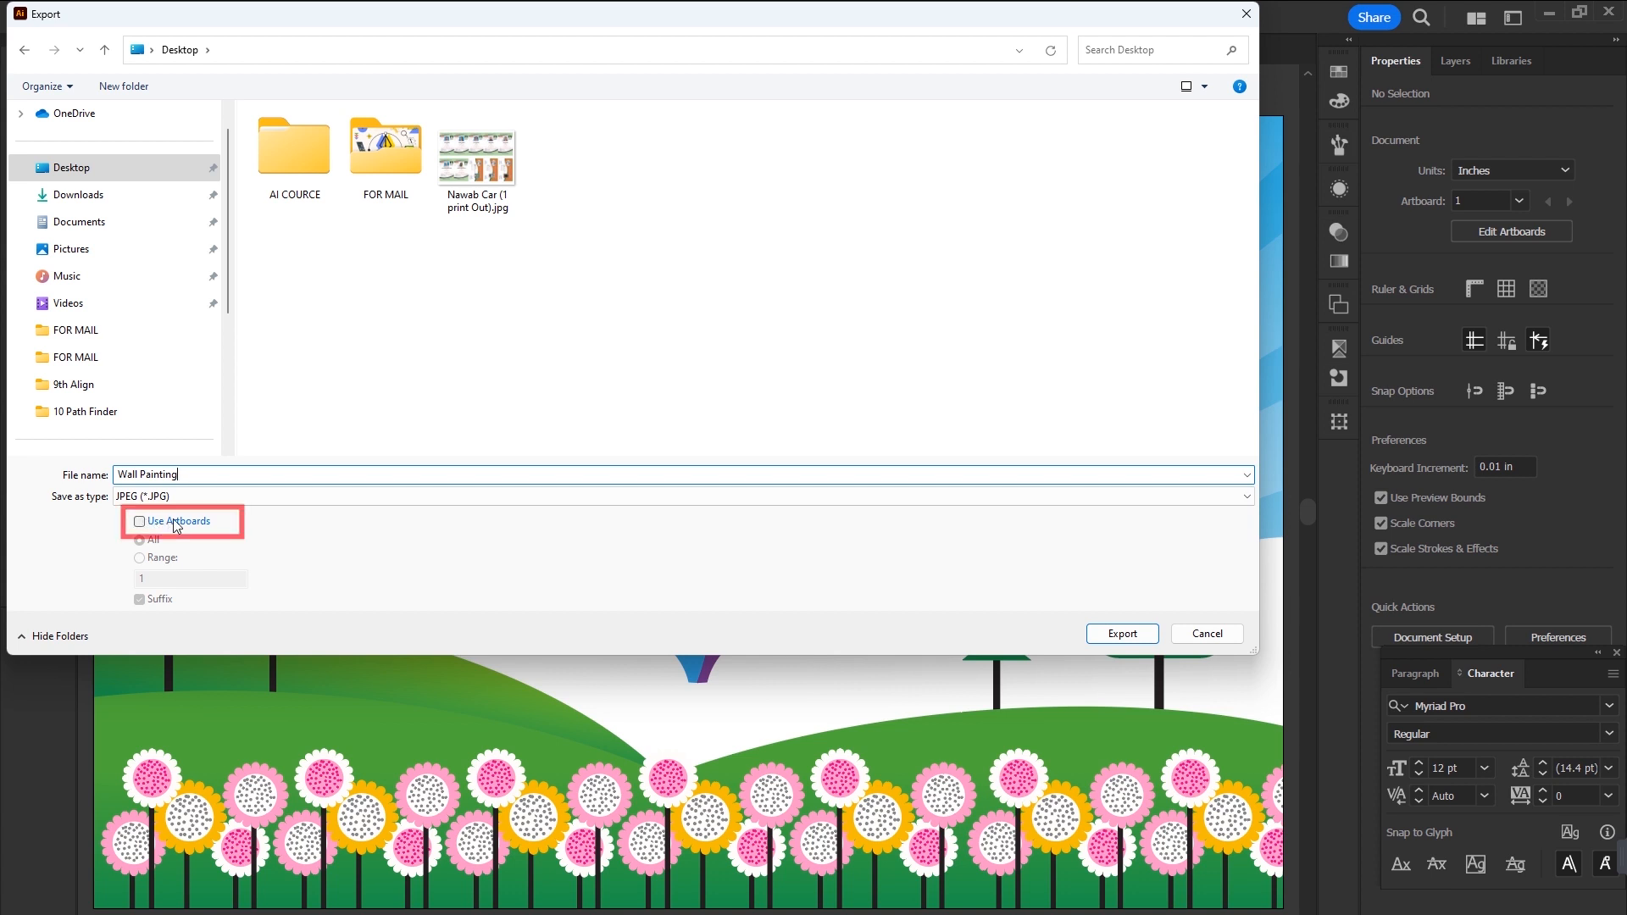
pyautogui.click(129, 522)
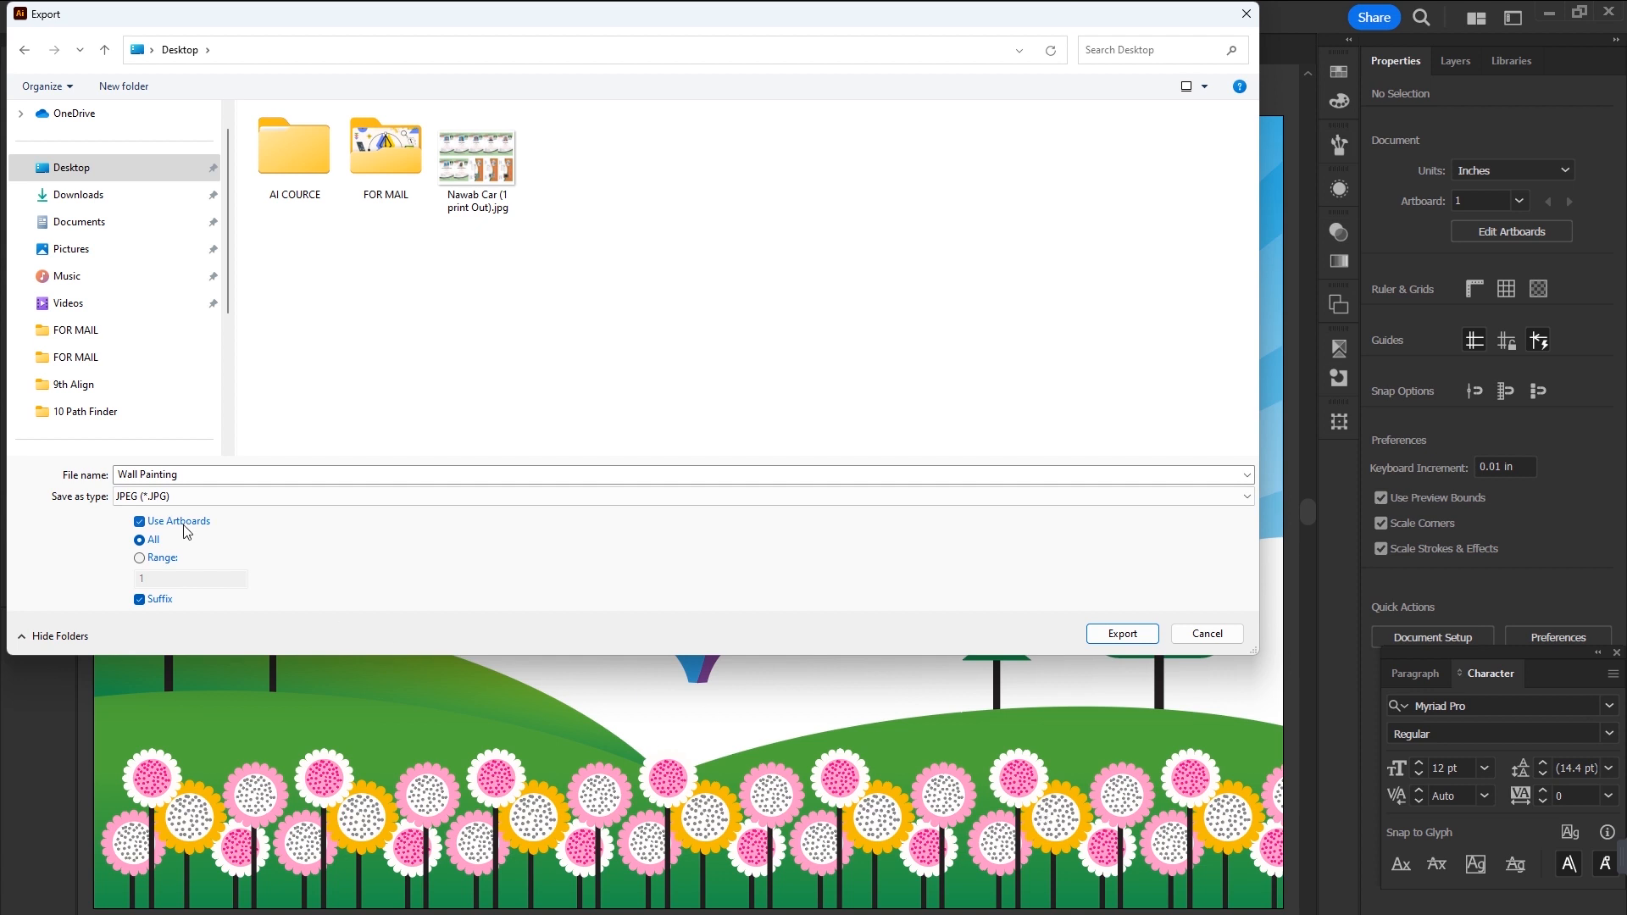
pyautogui.moveTo(862, 23); pyautogui.dragTo(1028, 476)
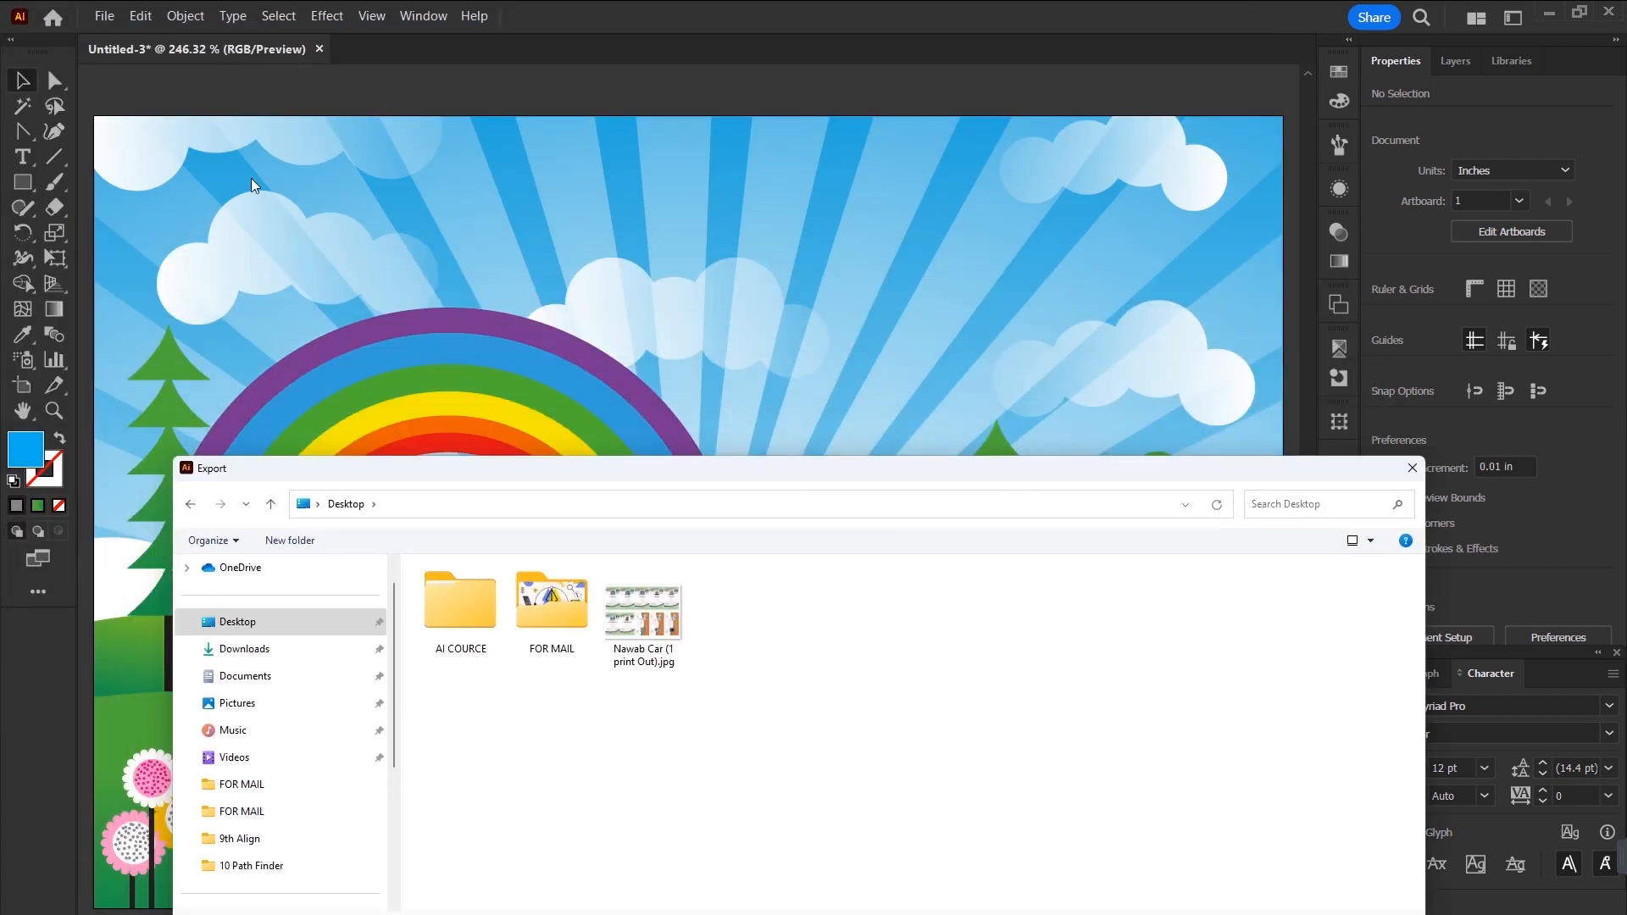
pyautogui.moveTo(465, 471)
pyautogui.mouseDown()
pyautogui.moveTo(495, 406)
pyautogui.moveTo(506, 238)
pyautogui.mouseUp()
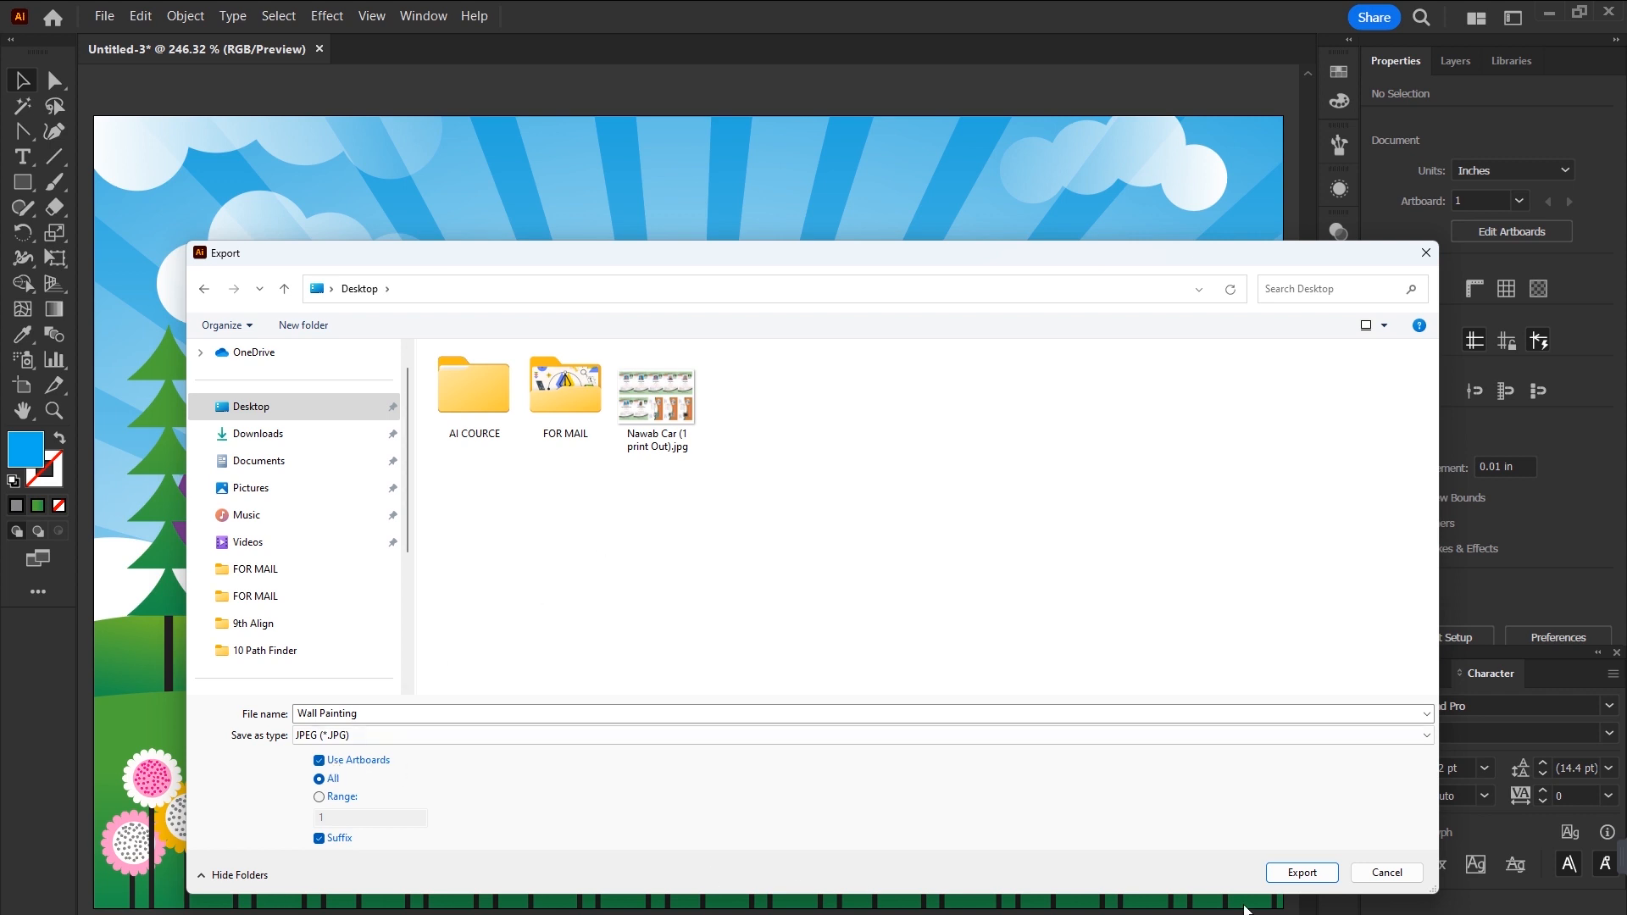
pyautogui.click(1297, 872)
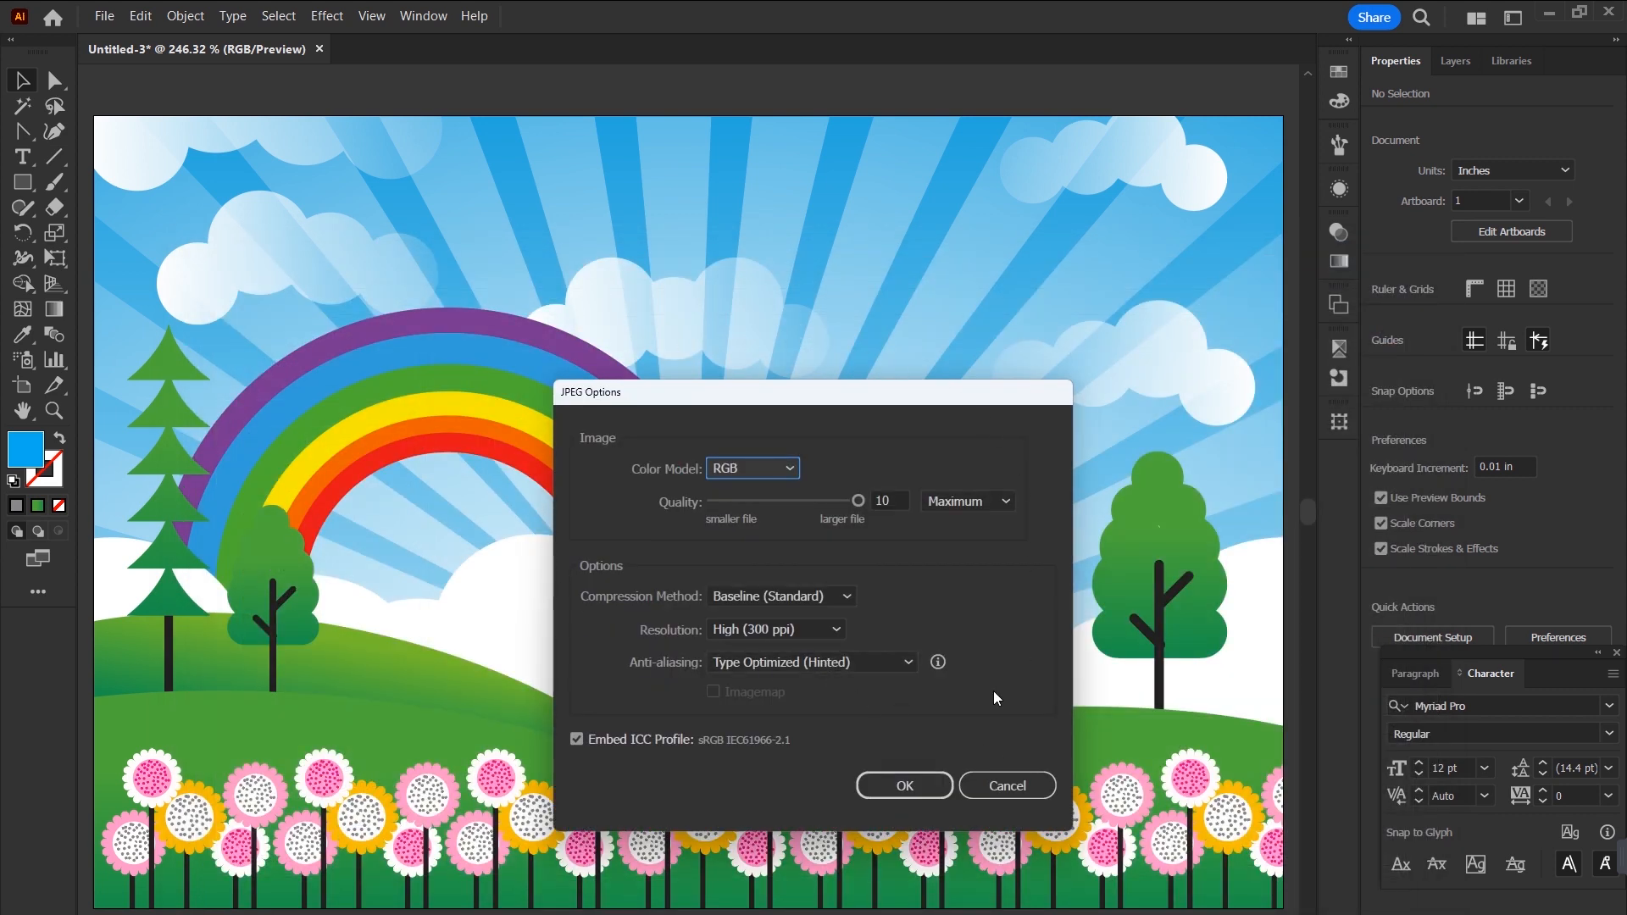
# Set the JPEG options to RGB, quality 10 and a custom resolution, and complete the export.
pyautogui.click(793, 470)
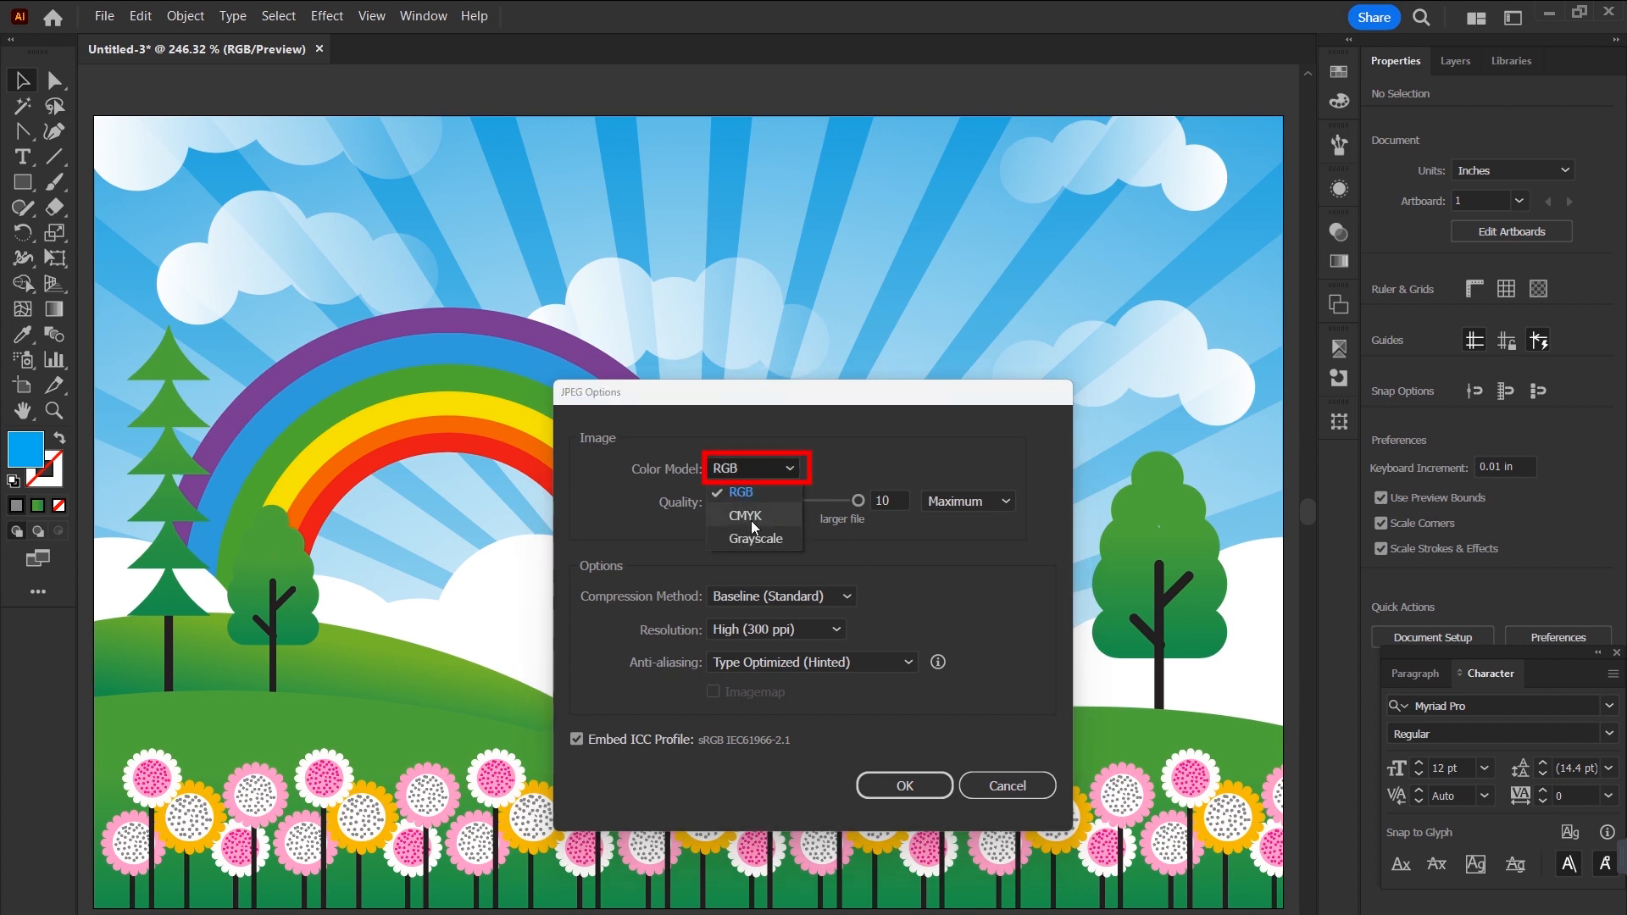
pyautogui.click(745, 495)
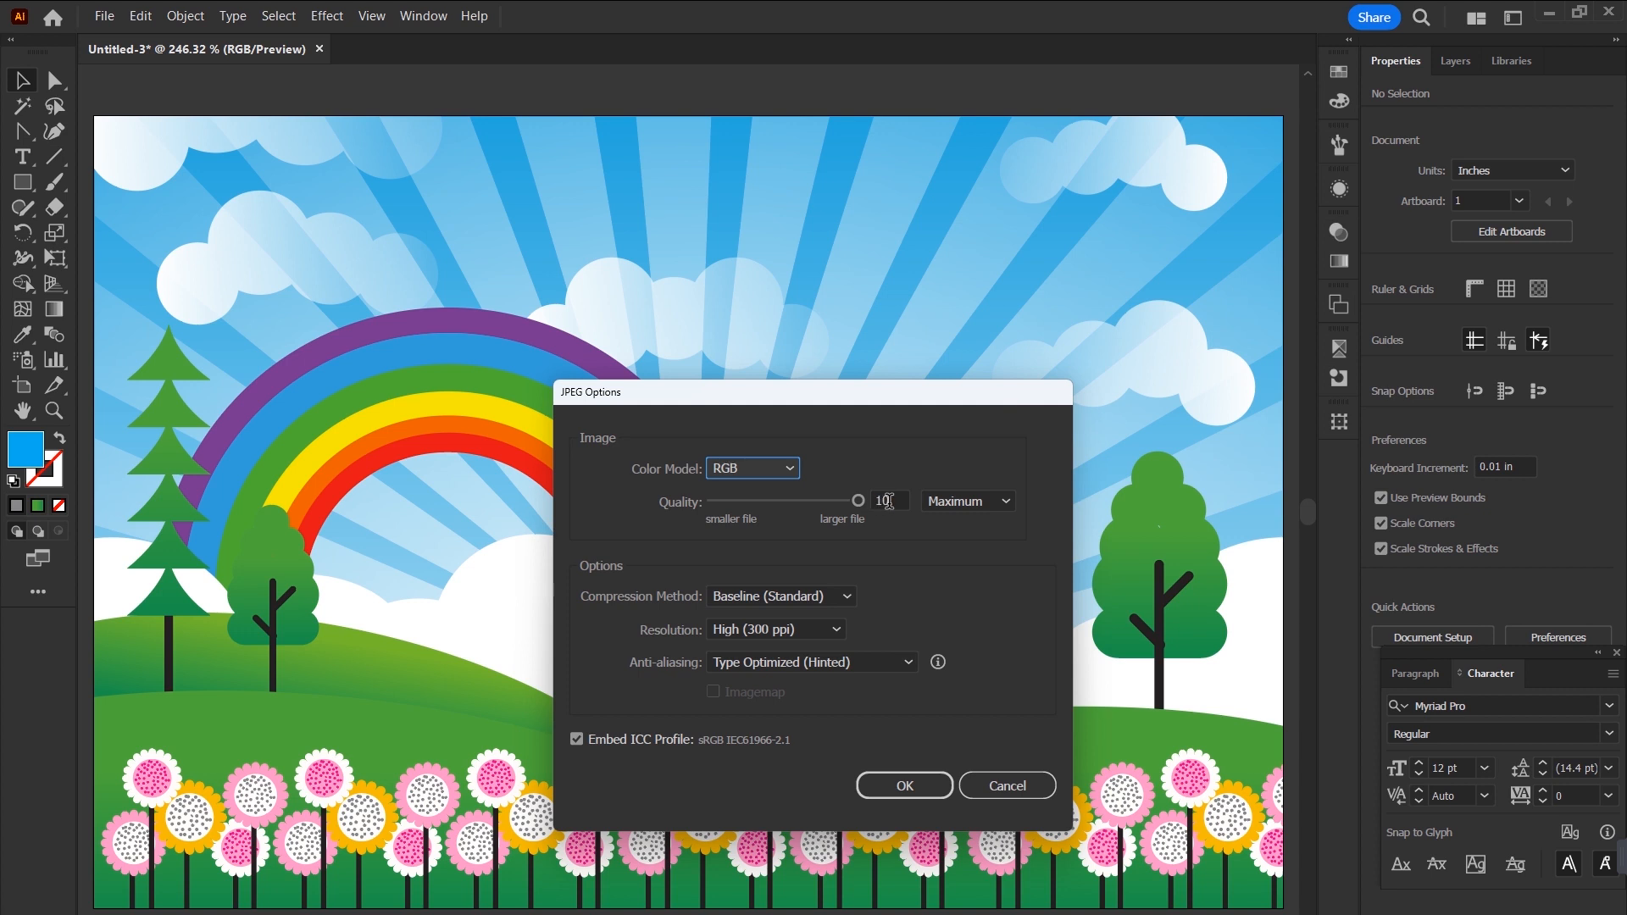
pyautogui.moveTo(857, 500); pyautogui.dragTo(905, 501)
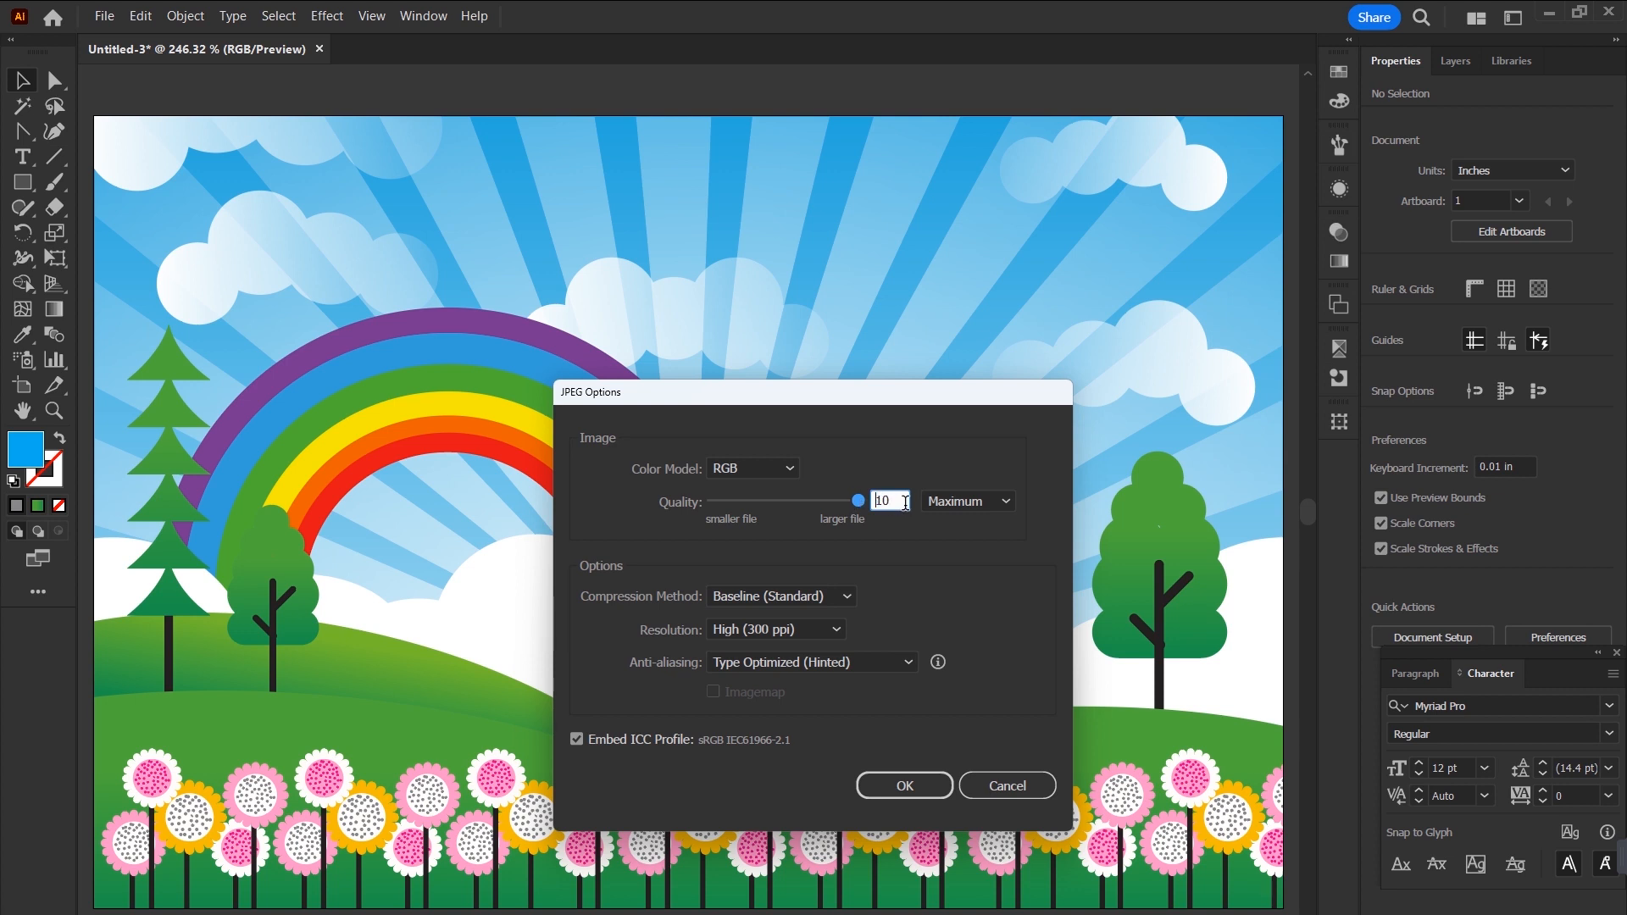
pyautogui.click(832, 629)
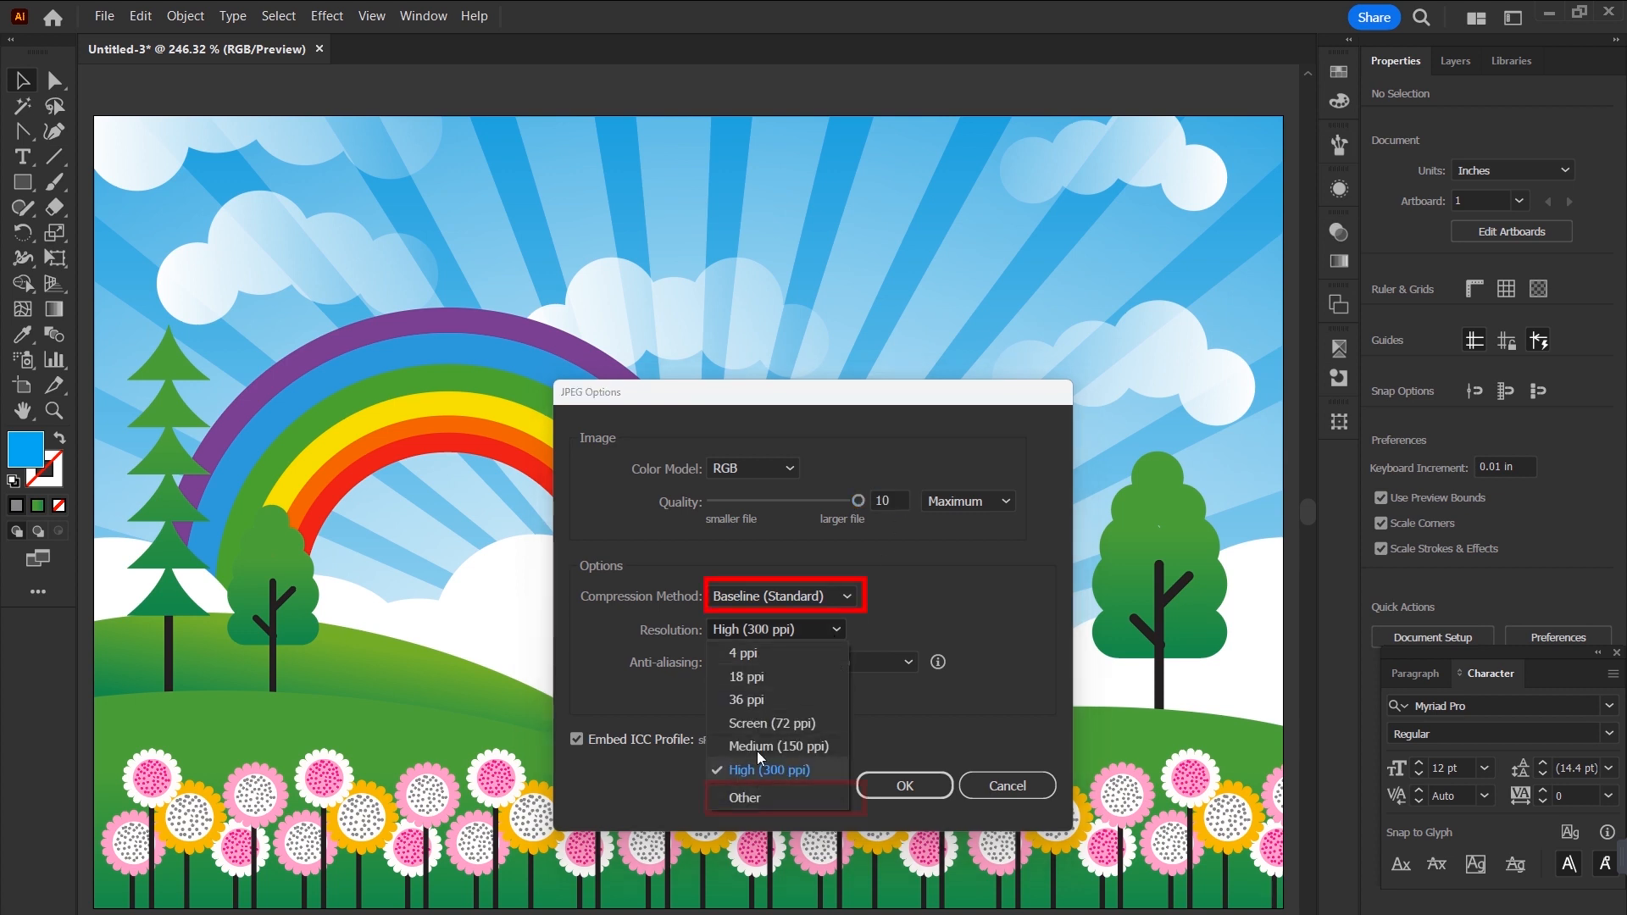
pyautogui.click(747, 798)
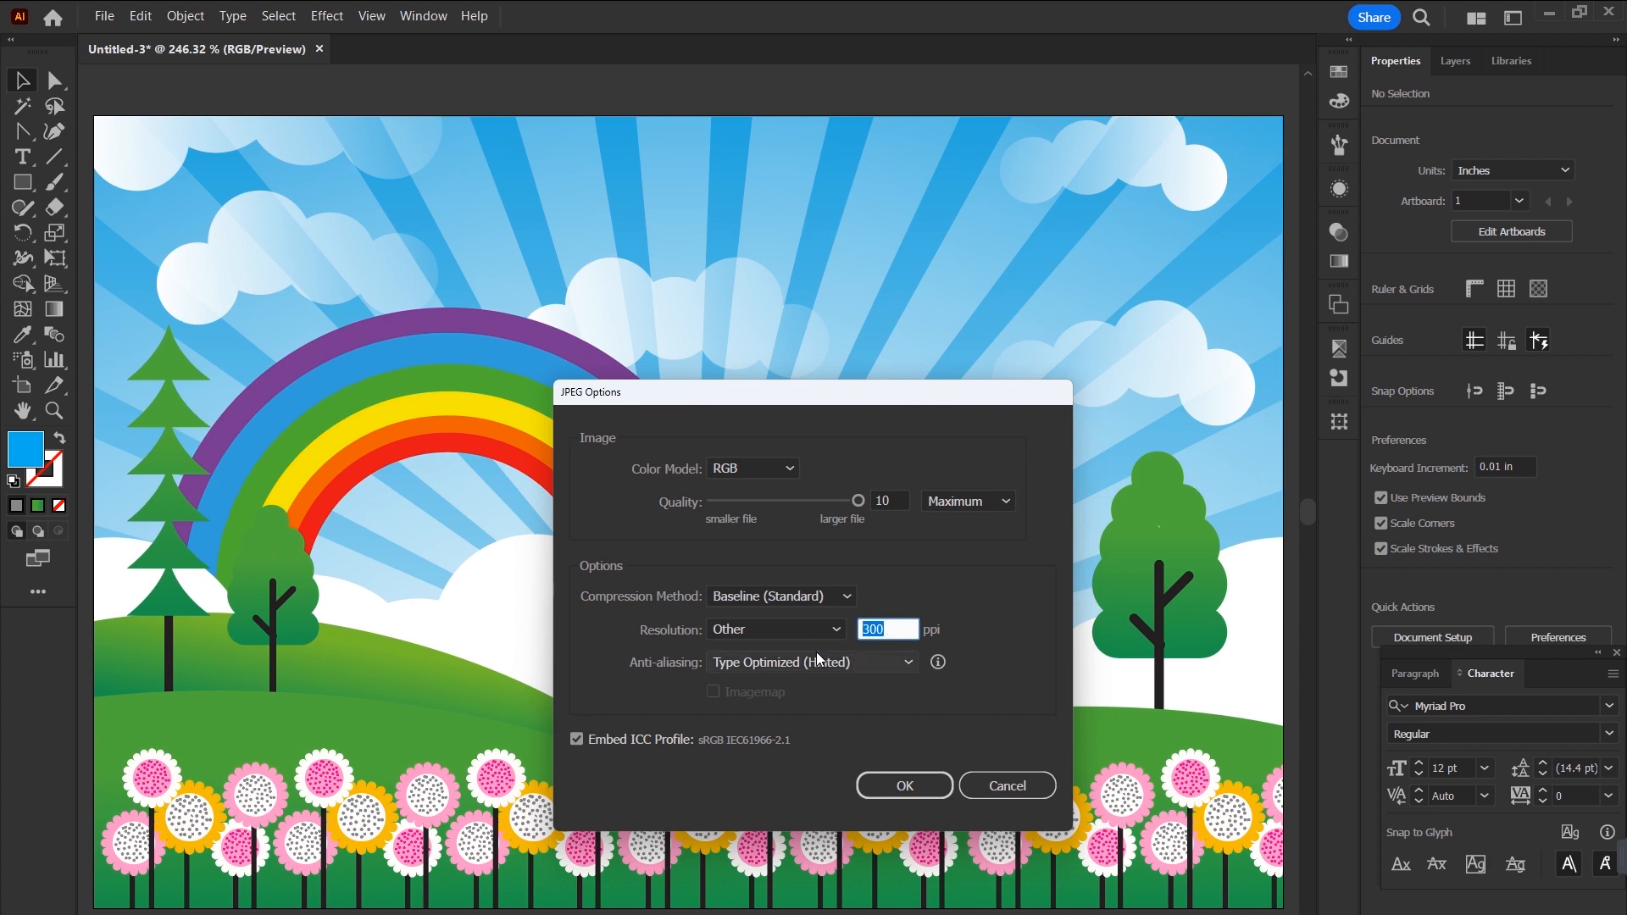
pyautogui.write('80')
pyautogui.click(904, 784)
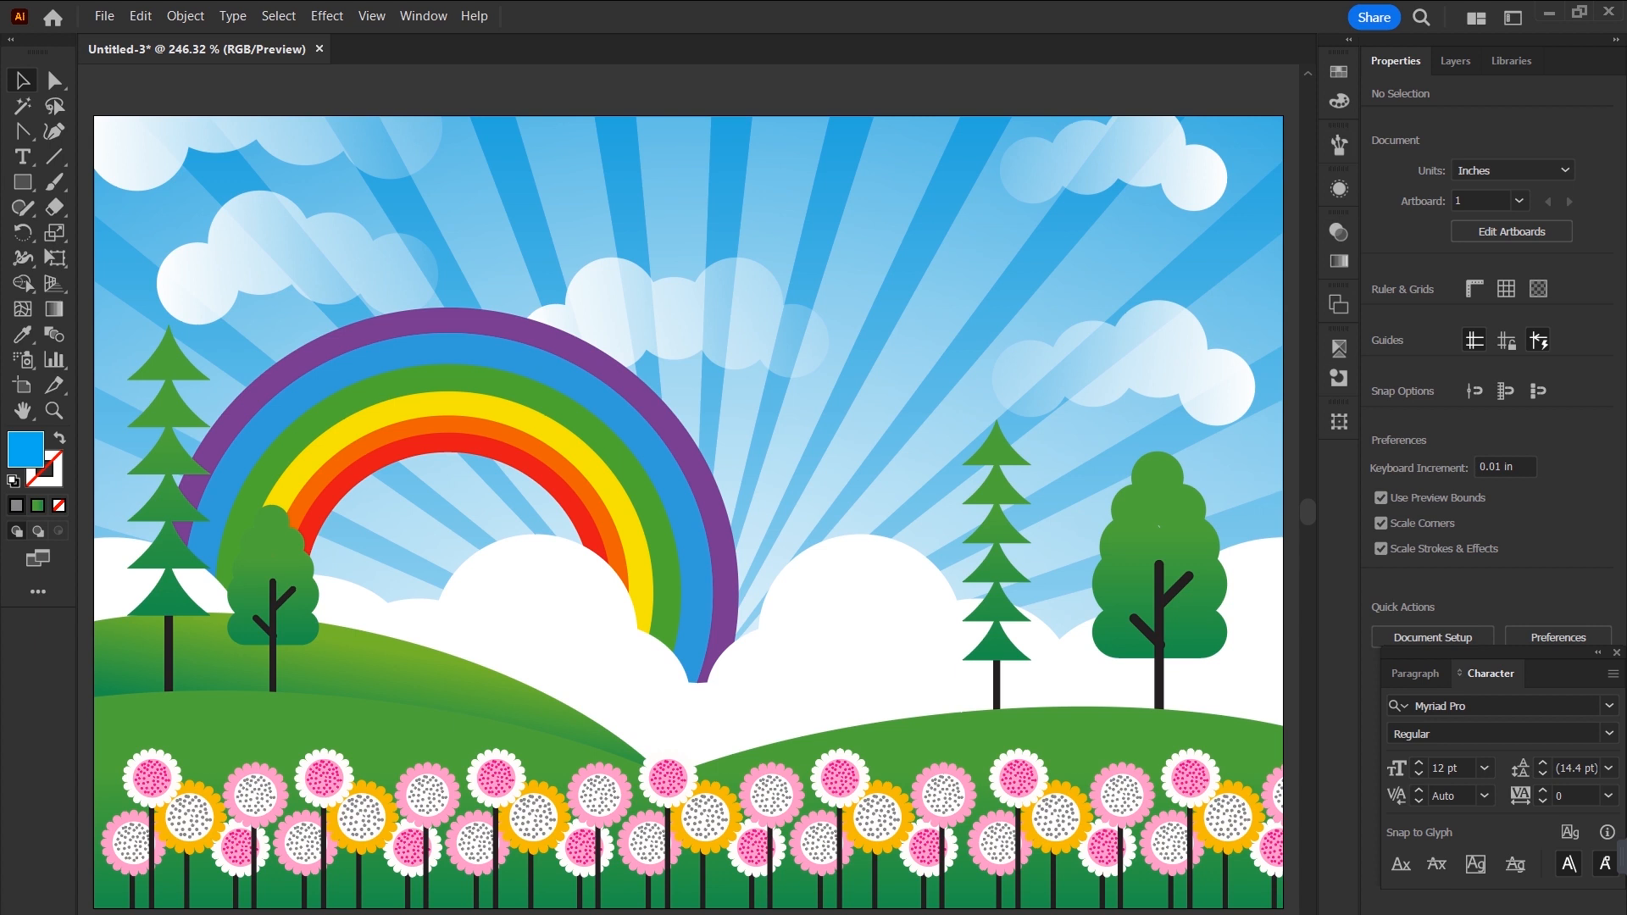
# Open the exported Wall Painting image from the desktop in the photo viewer and inspect the rainbow, hills and flowers up close.
pyautogui.click(821, 443)
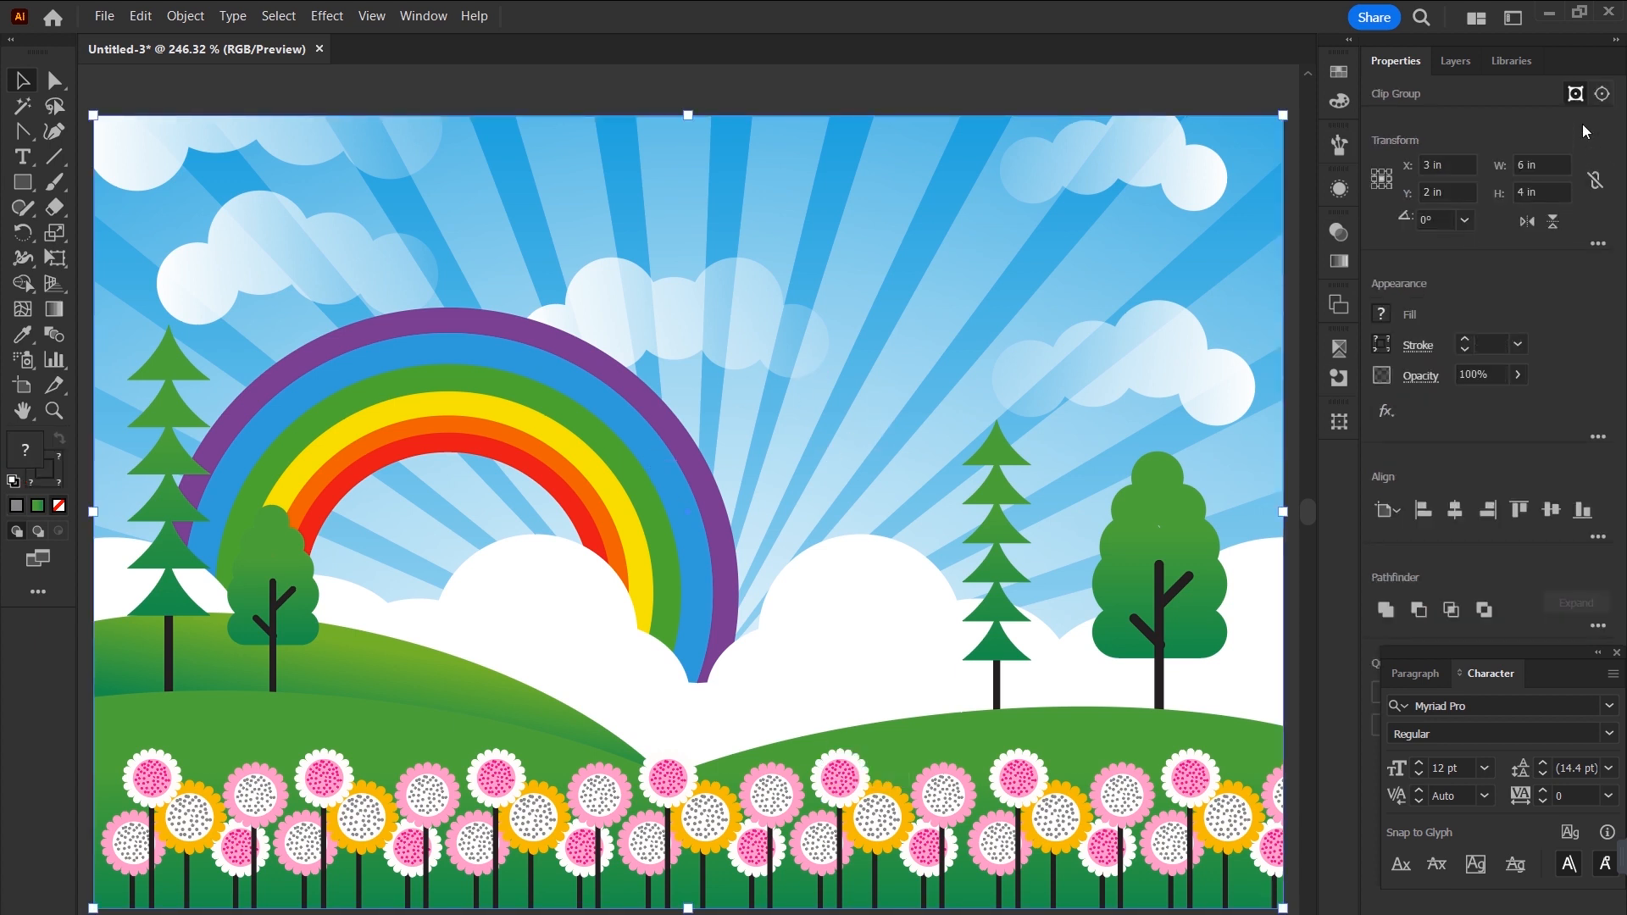
pyautogui.click(1549, 13)
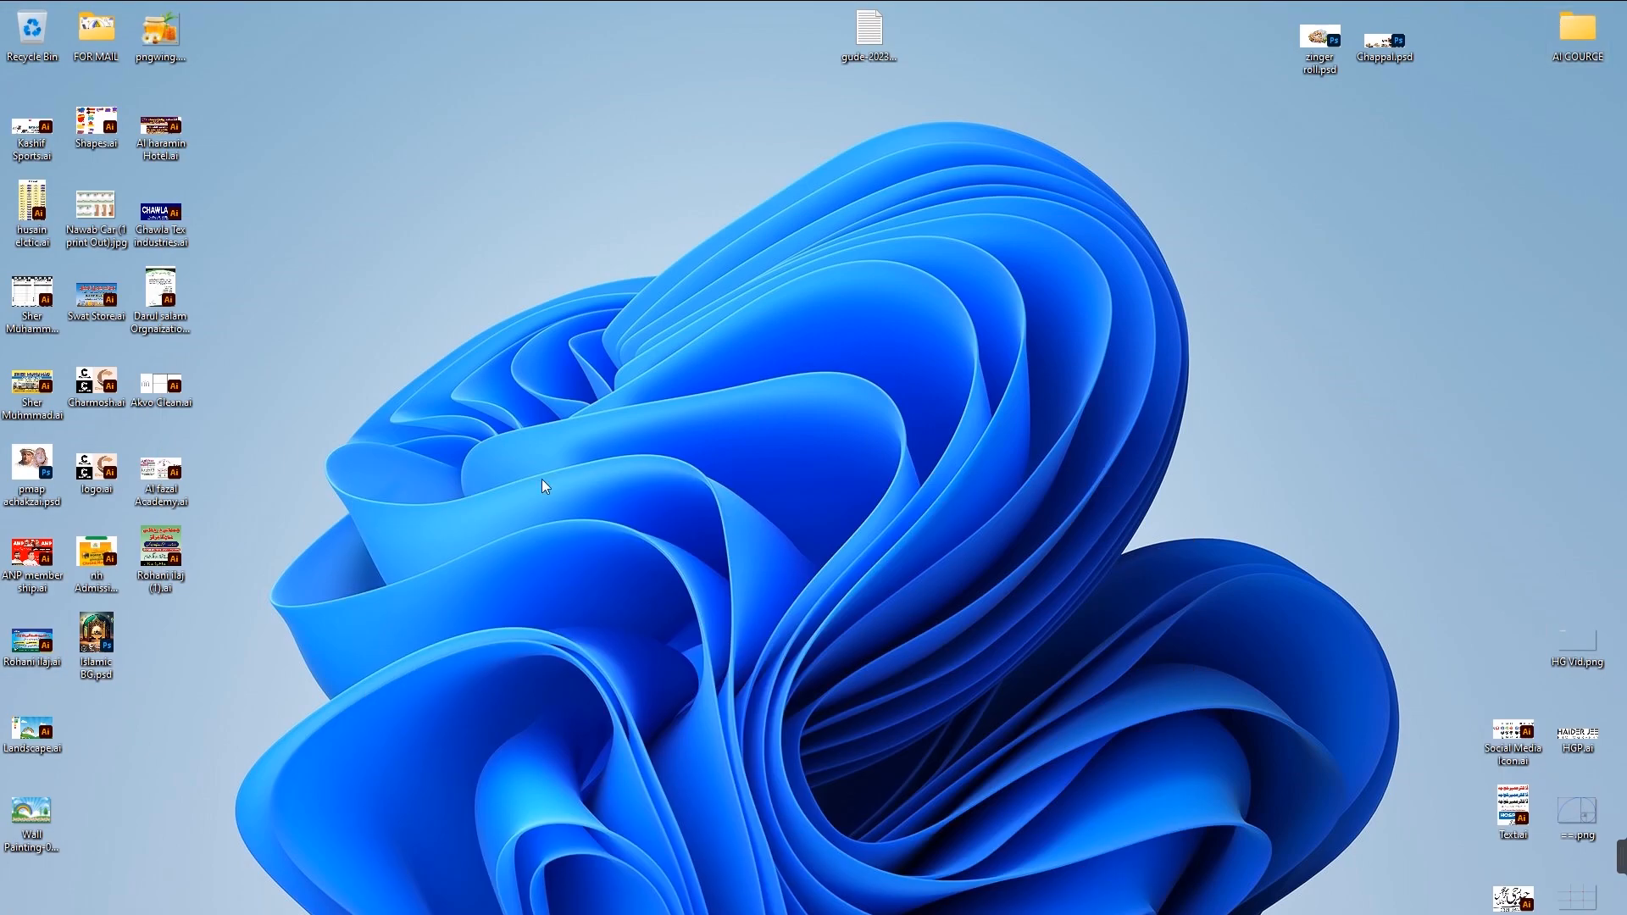
pyautogui.doubleClick(35, 815)
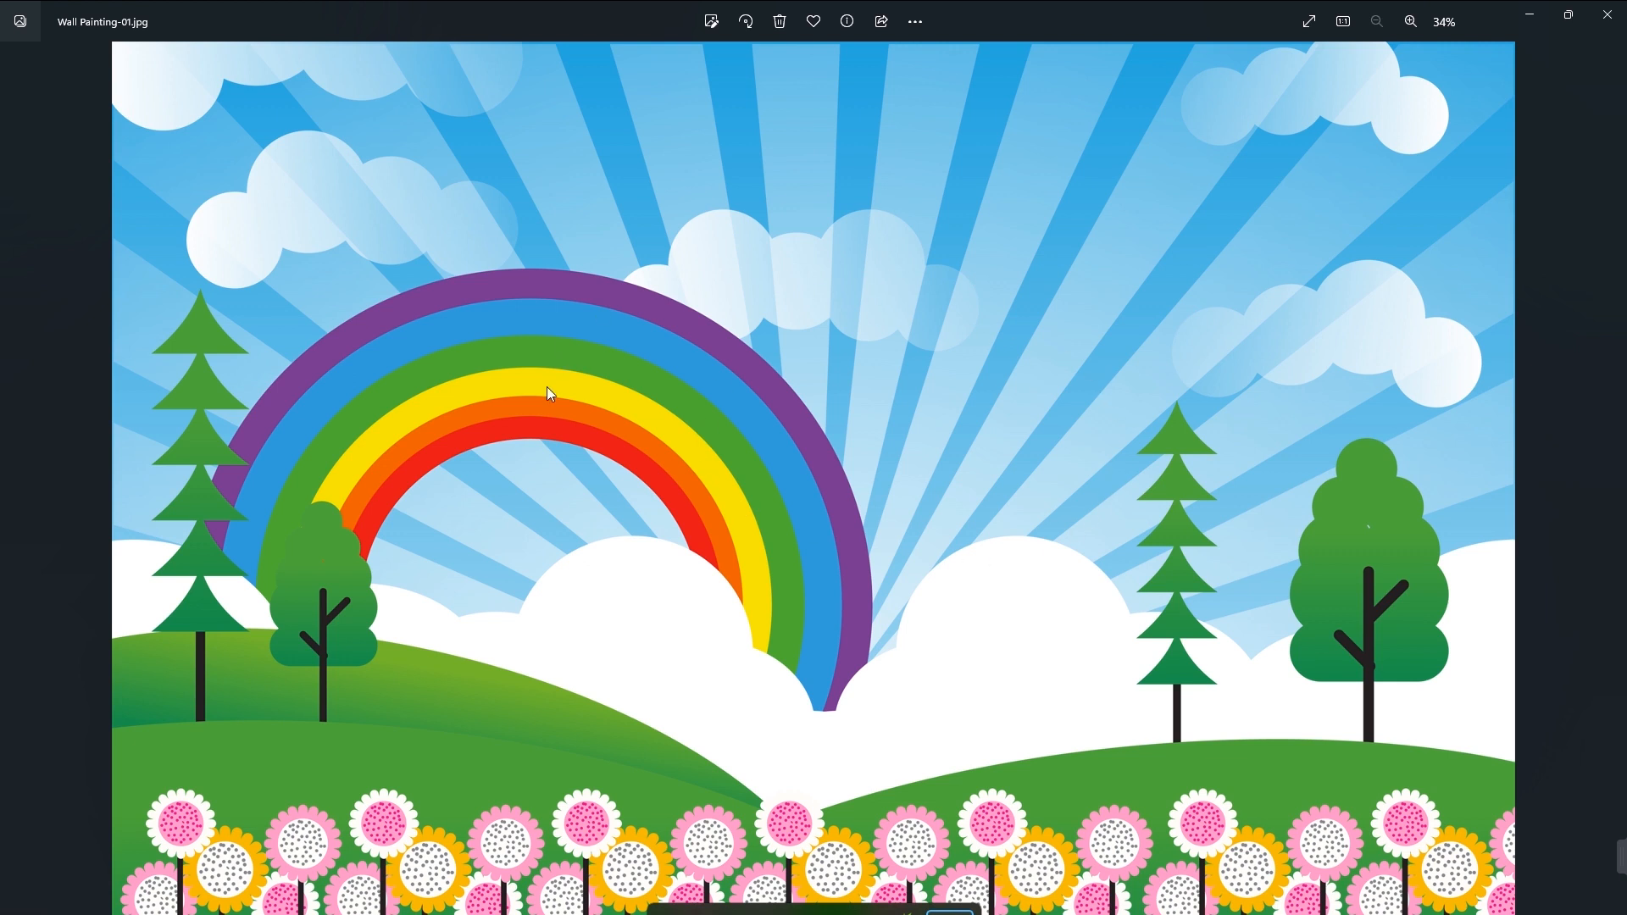
pyautogui.scroll(5, 888, 630)
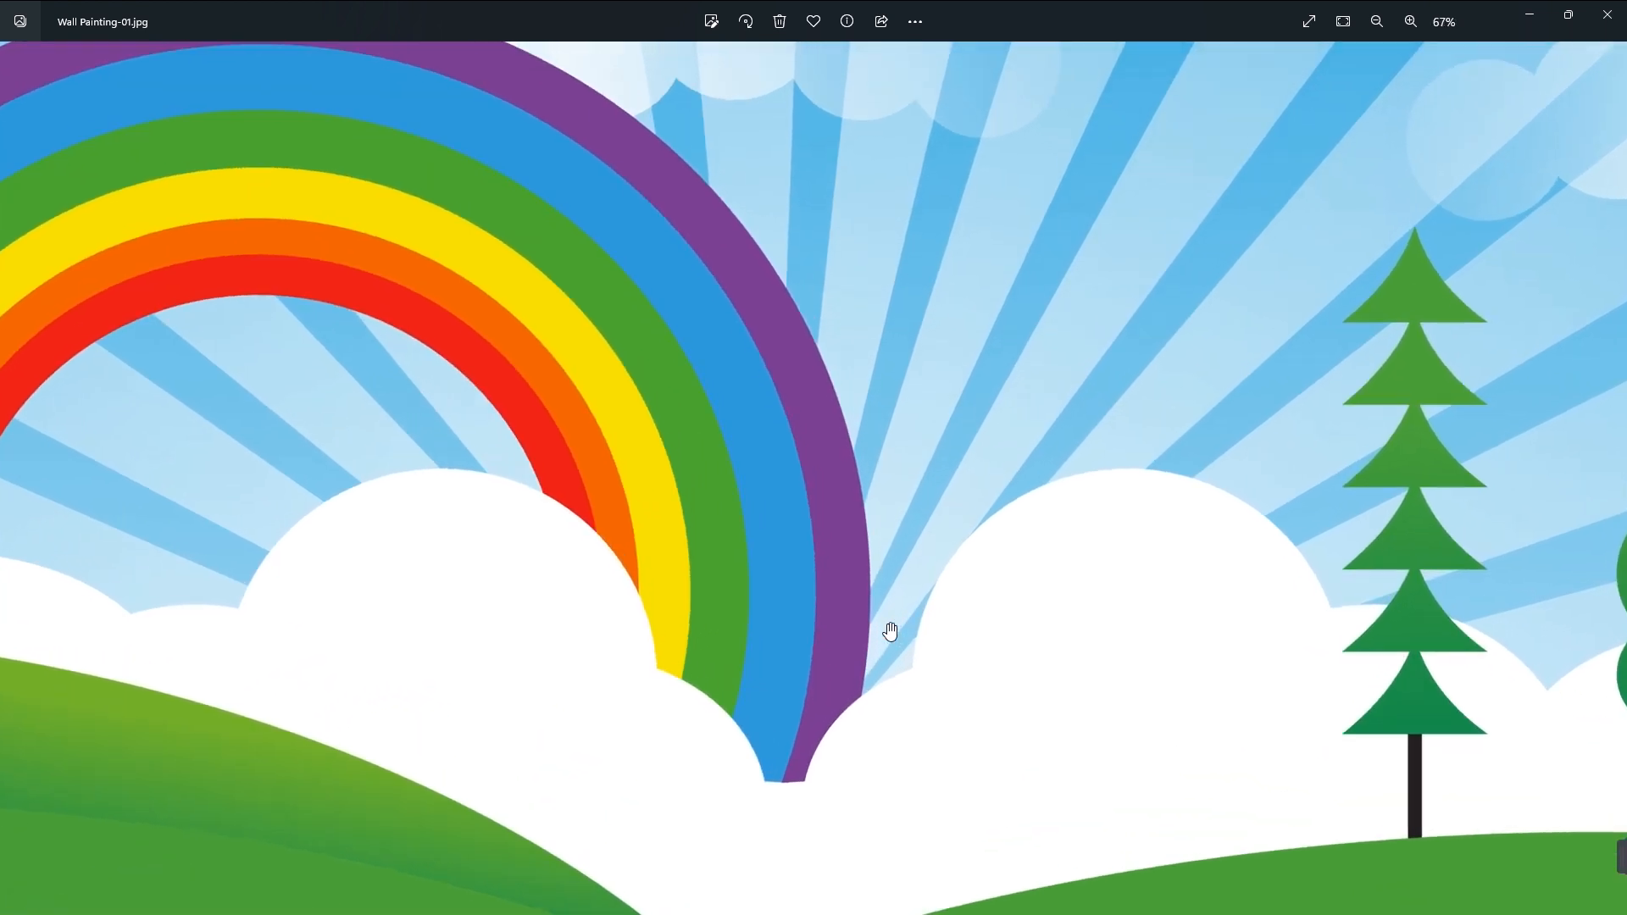
pyautogui.scroll(1, 889, 632)
pyautogui.moveTo(776, 714); pyautogui.dragTo(1022, 321)
pyautogui.moveTo(699, 640); pyautogui.dragTo(866, 542)
pyautogui.scroll(5, 844, 608)
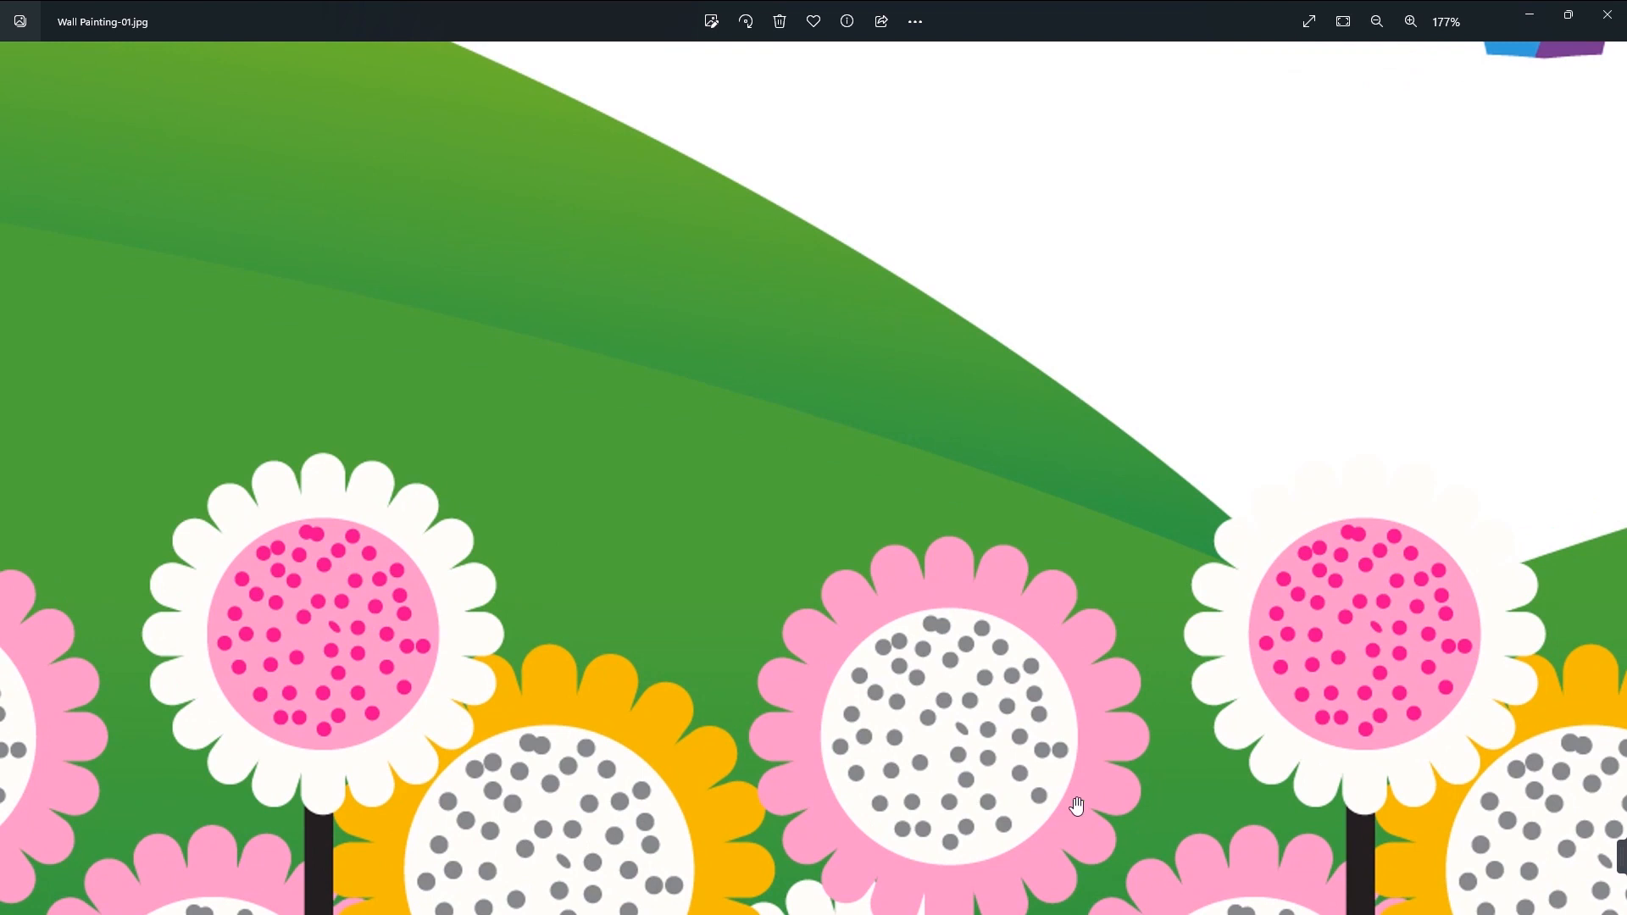
# Look over the flower row in the exported image, checking the petals, dotted centres and stems.
pyautogui.moveTo(504, 728); pyautogui.dragTo(1051, 453)
pyautogui.moveTo(489, 613); pyautogui.dragTo(936, 557)
pyautogui.moveTo(467, 583); pyautogui.dragTo(1100, 612)
pyautogui.moveTo(409, 494); pyautogui.dragTo(1063, 499)
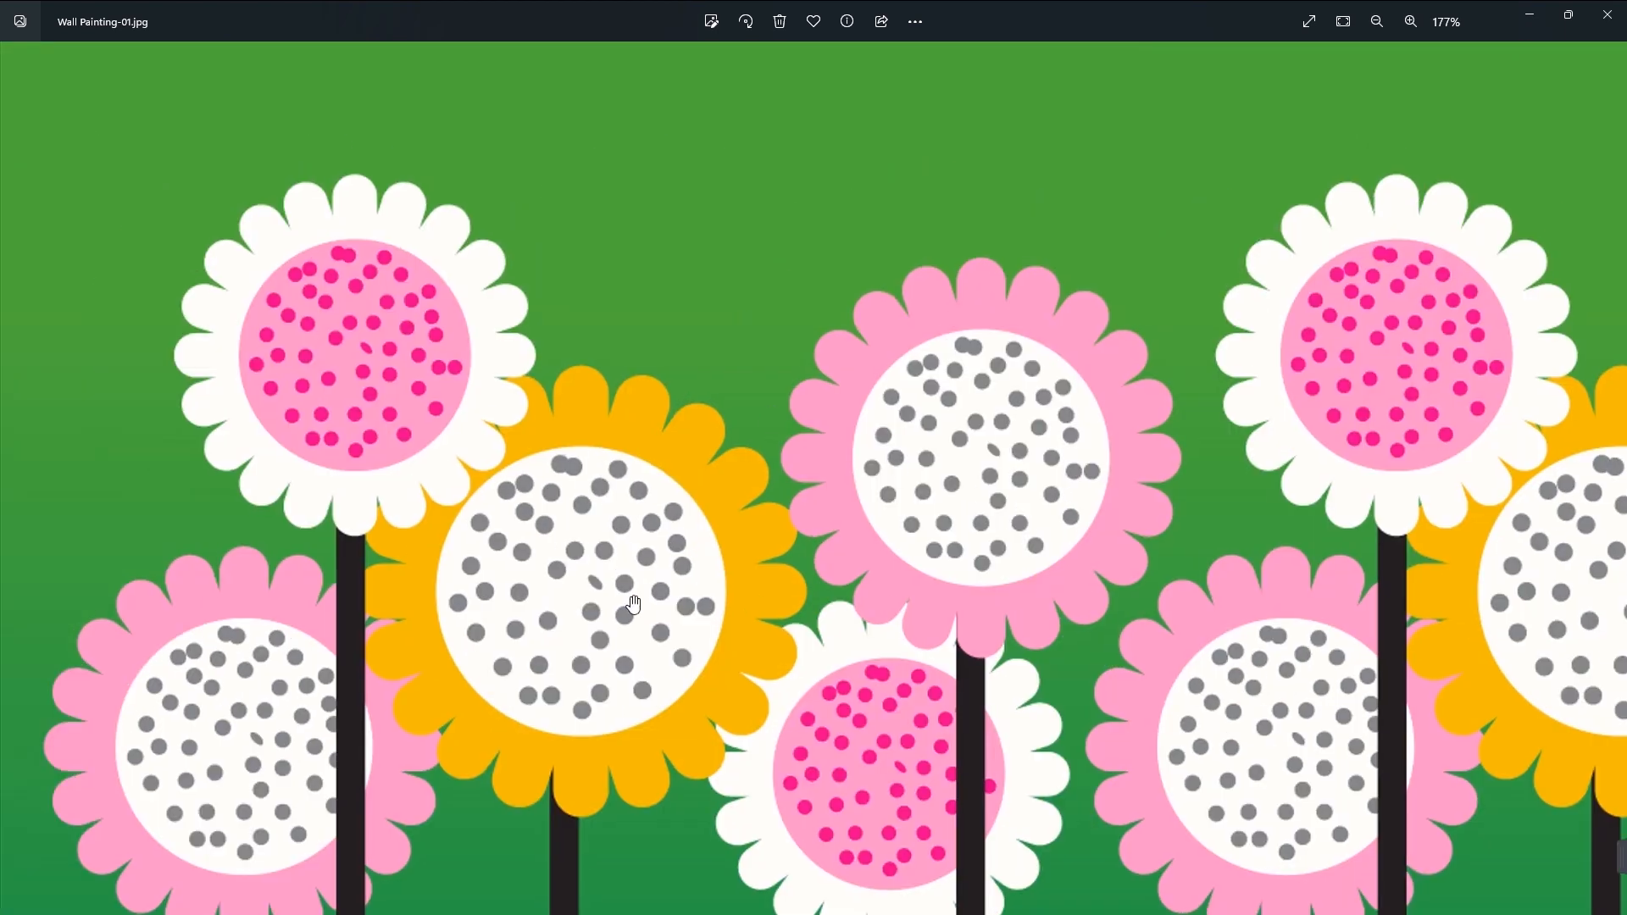
pyautogui.scroll(-3, 679, 592)
pyautogui.scroll(-4, 676, 589)
pyautogui.scroll(6, 676, 589)
# Magnify the pink dotted centre of a white flower in the exported image to examine its edge sharpness.
pyautogui.moveTo(907, 777); pyautogui.dragTo(752, 429)
pyautogui.scroll(8, 850, 643)
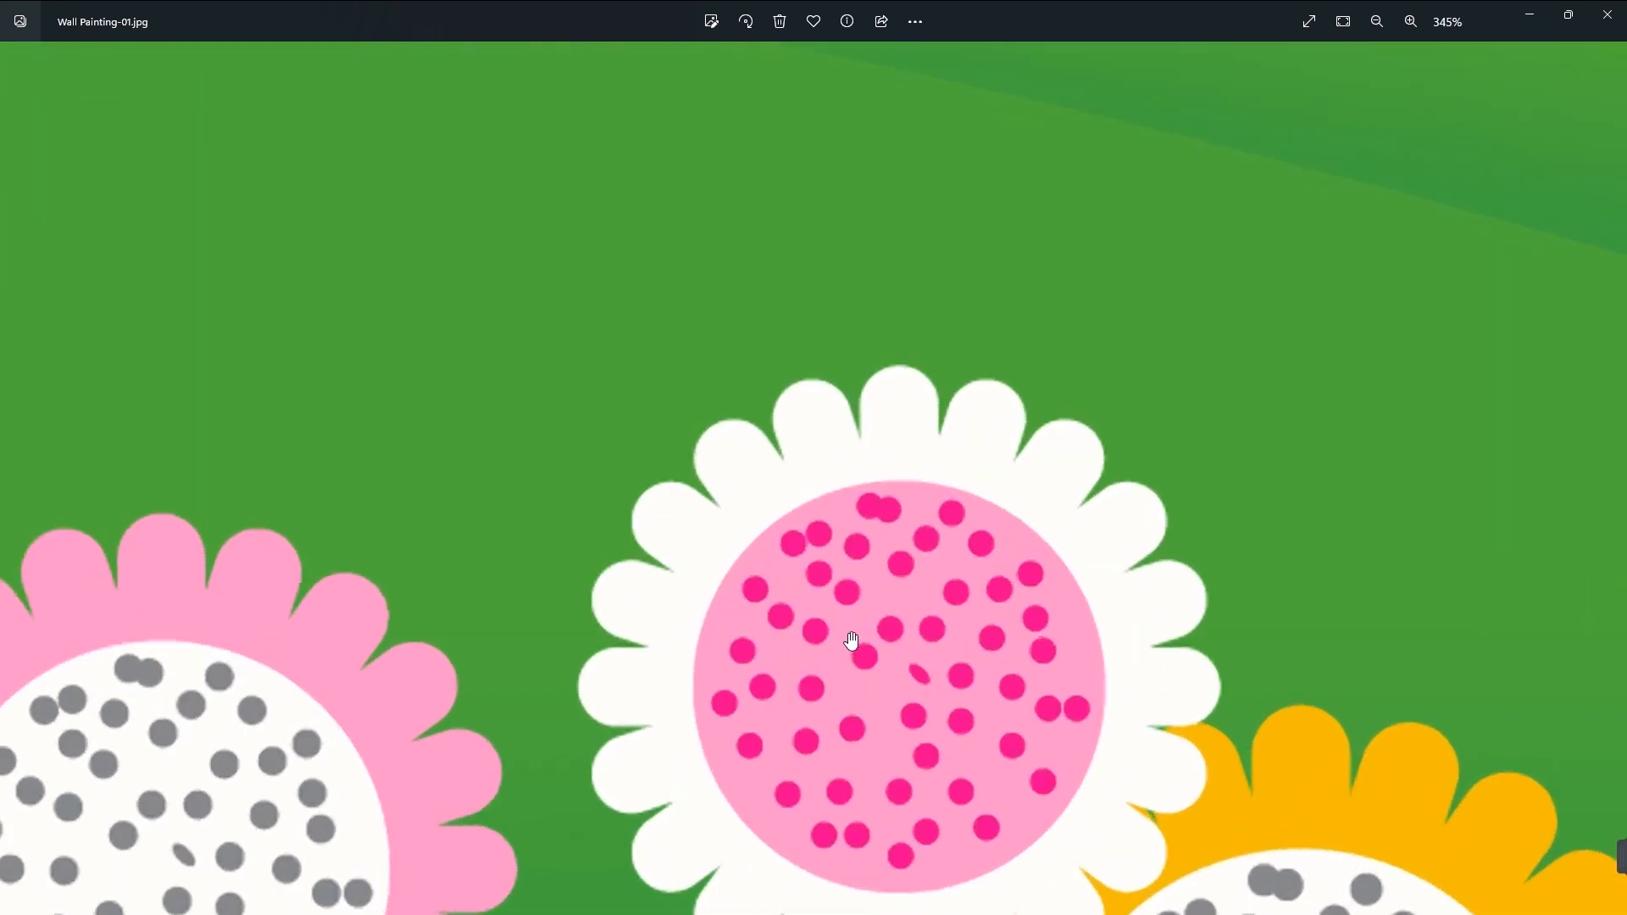
pyautogui.scroll(3, 850, 643)
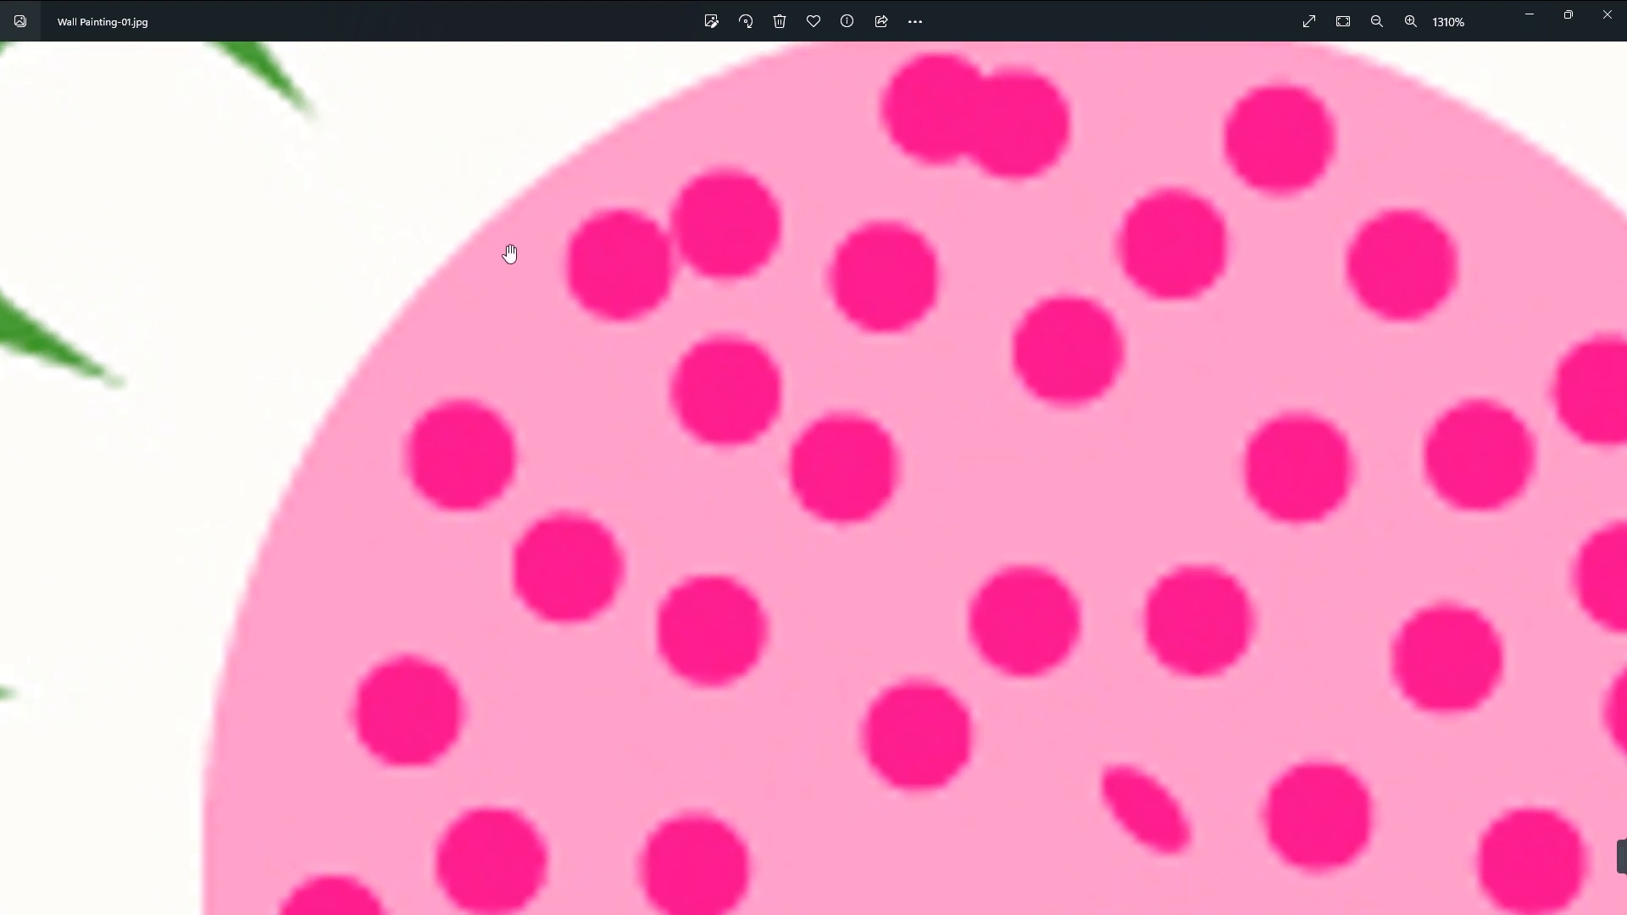
pyautogui.scroll(1, 367, 411)
pyautogui.scroll(1, 366, 412)
pyautogui.scroll(1, 414, 393)
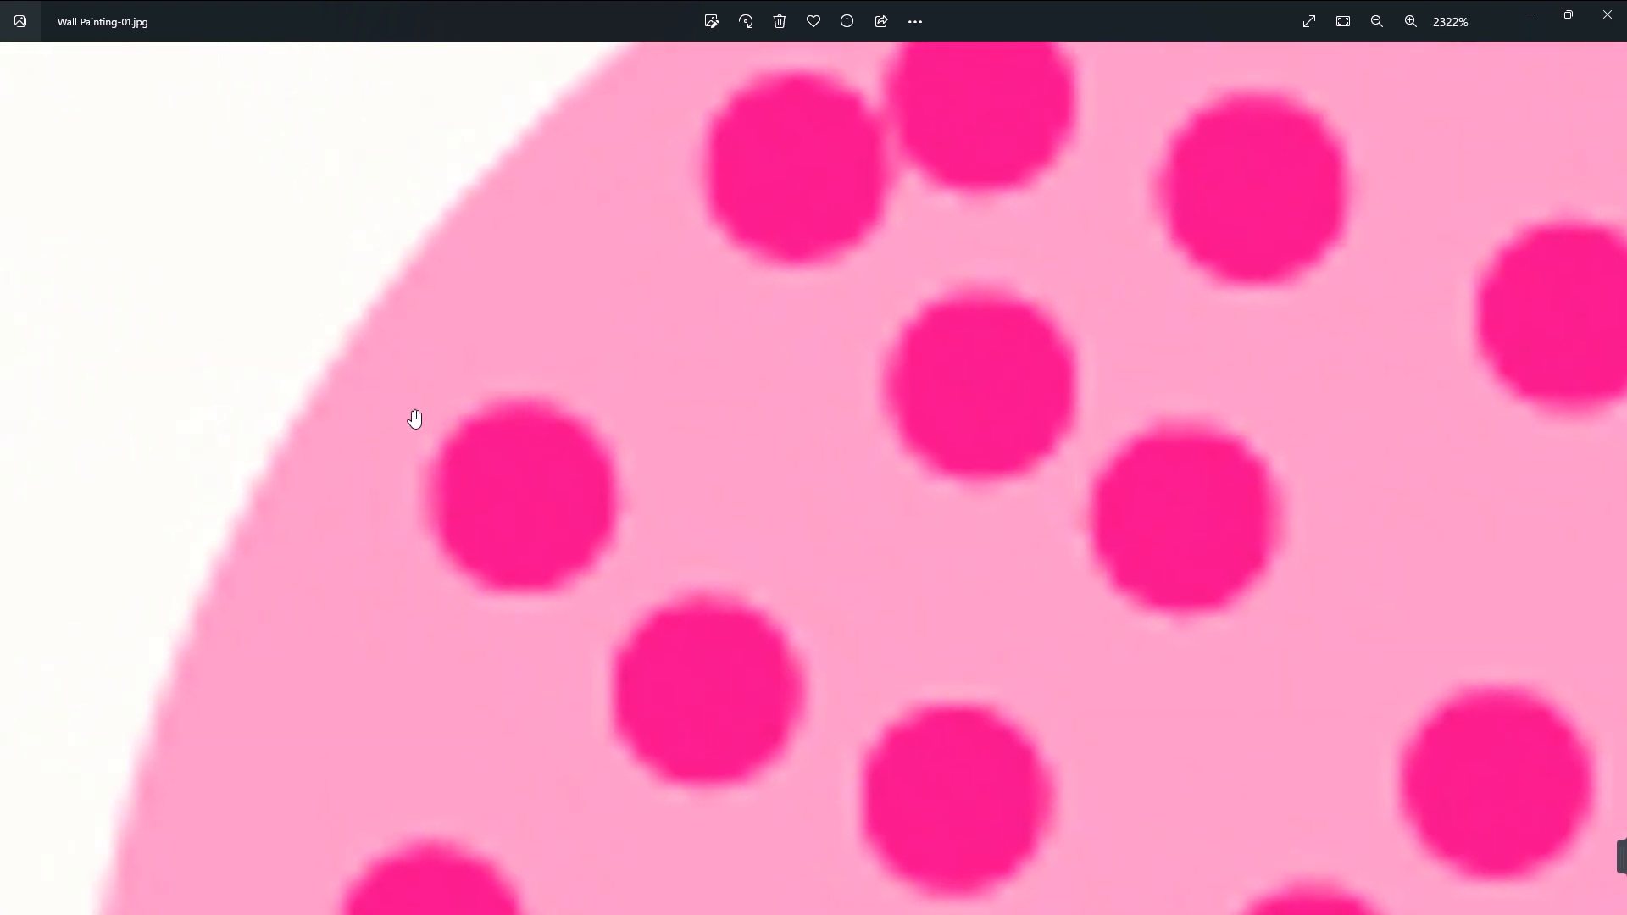
pyautogui.scroll(-10, 538, 501)
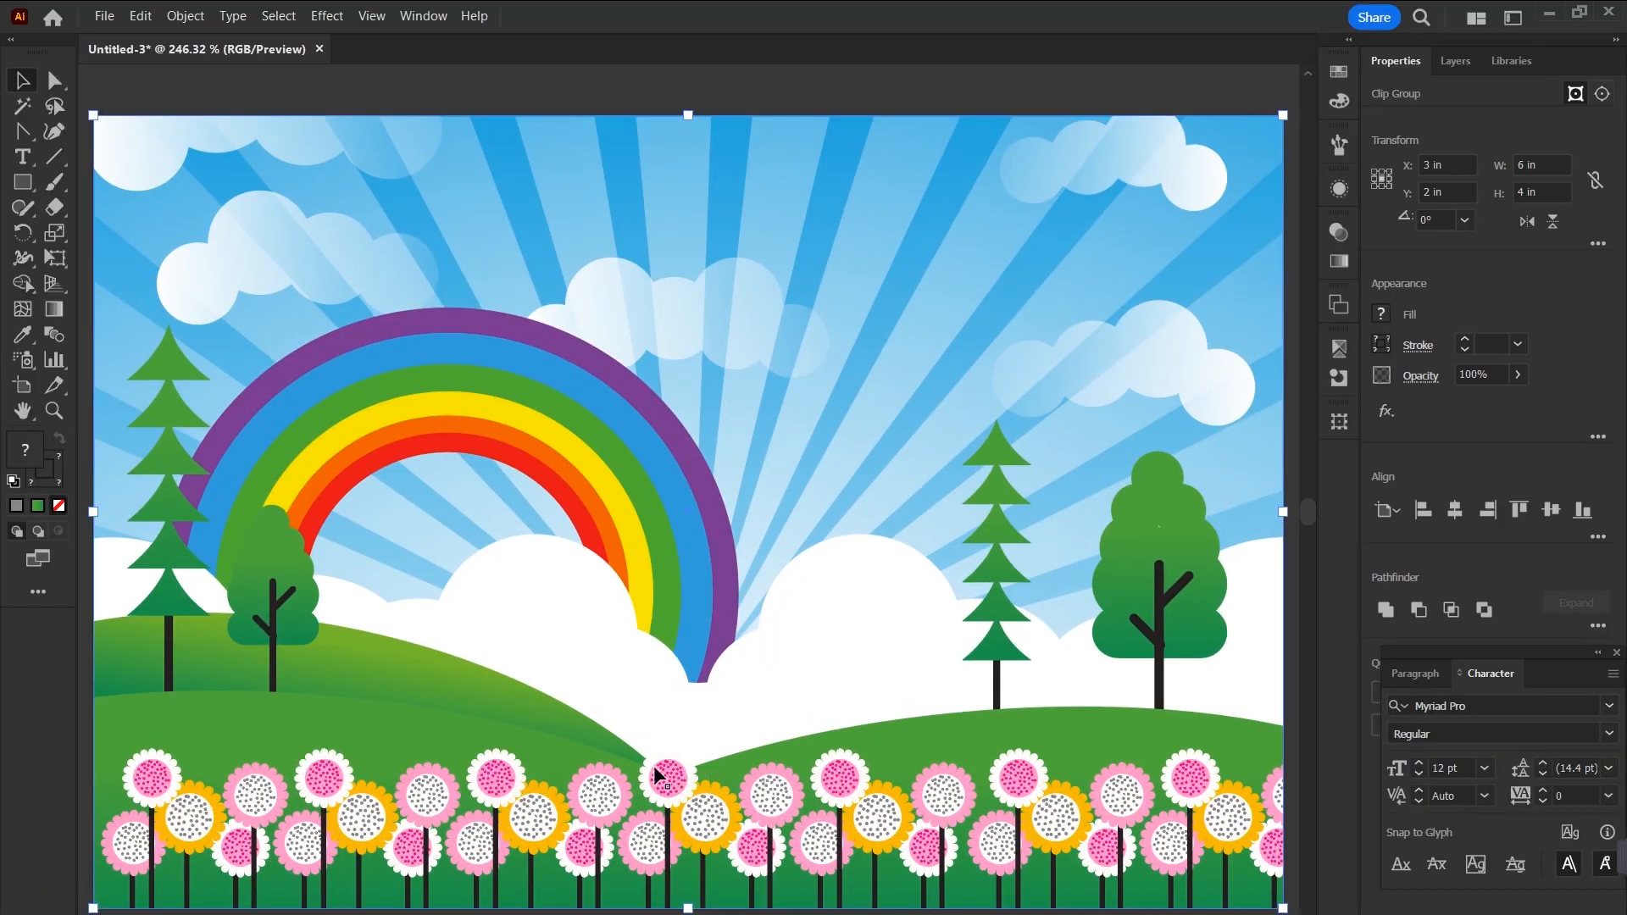
# Switch to Illustrator and magnify the white flower where the hills meet to inspect its vector edges.
pyautogui.press('z')
pyautogui.moveTo(664, 774); pyautogui.dragTo(973, 846)
pyautogui.moveTo(567, 664); pyautogui.dragTo(690, 570)
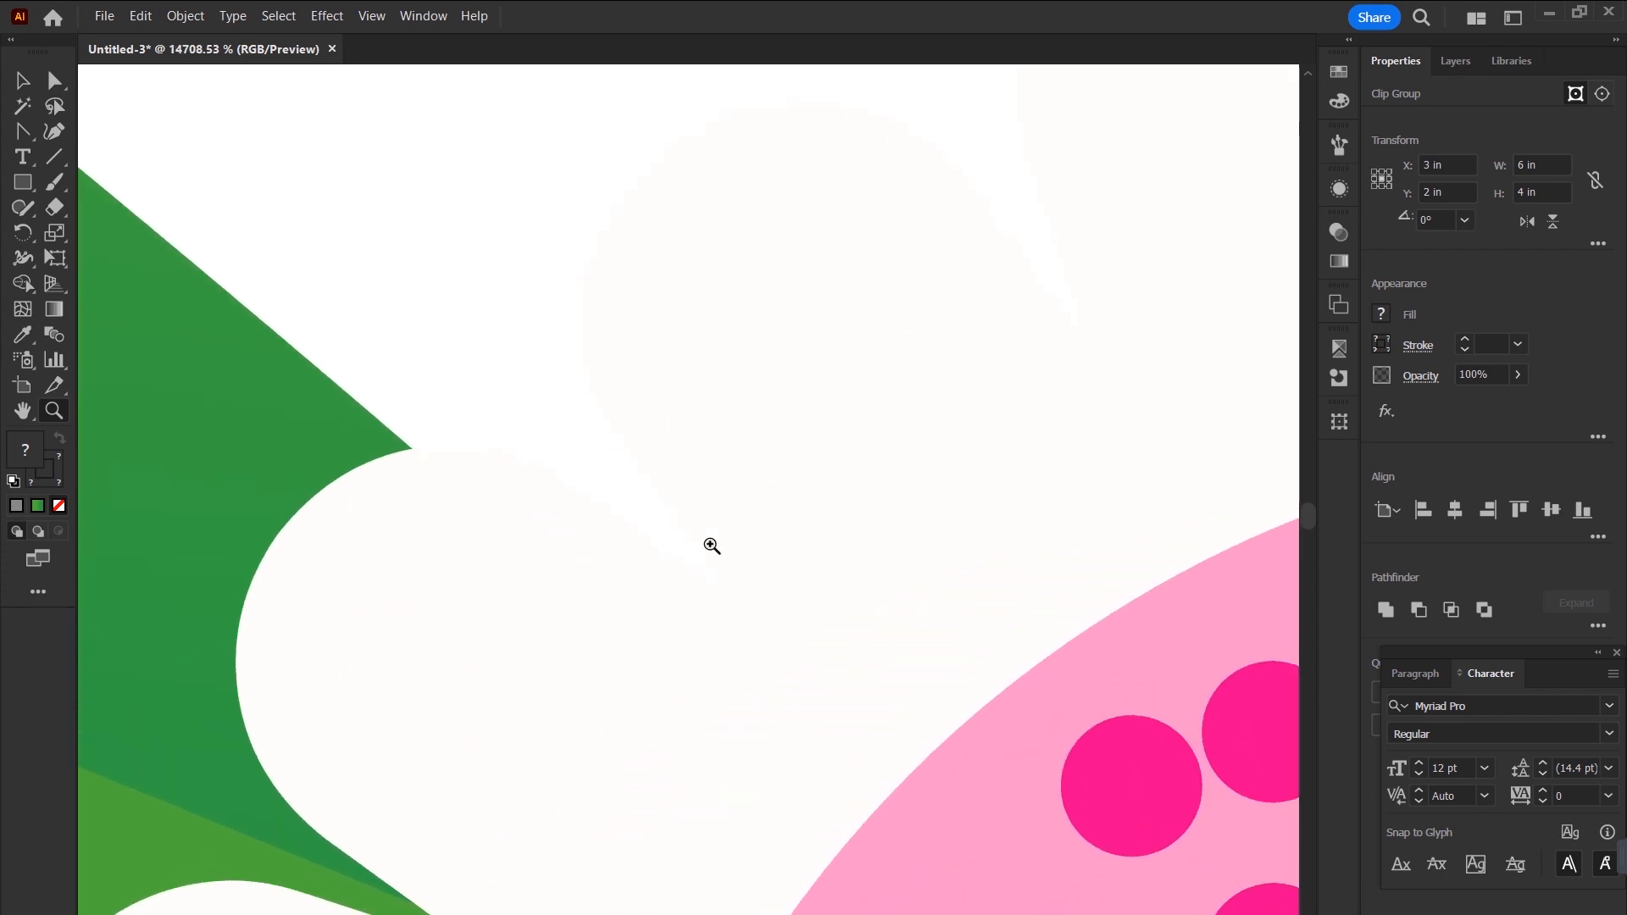
# Minimize Illustrator to return to the exported image in the photo viewer and view the whole picture.
pyautogui.click(1549, 12)
pyautogui.scroll(-1, 815, 507)
pyautogui.scroll(-1, 815, 507)
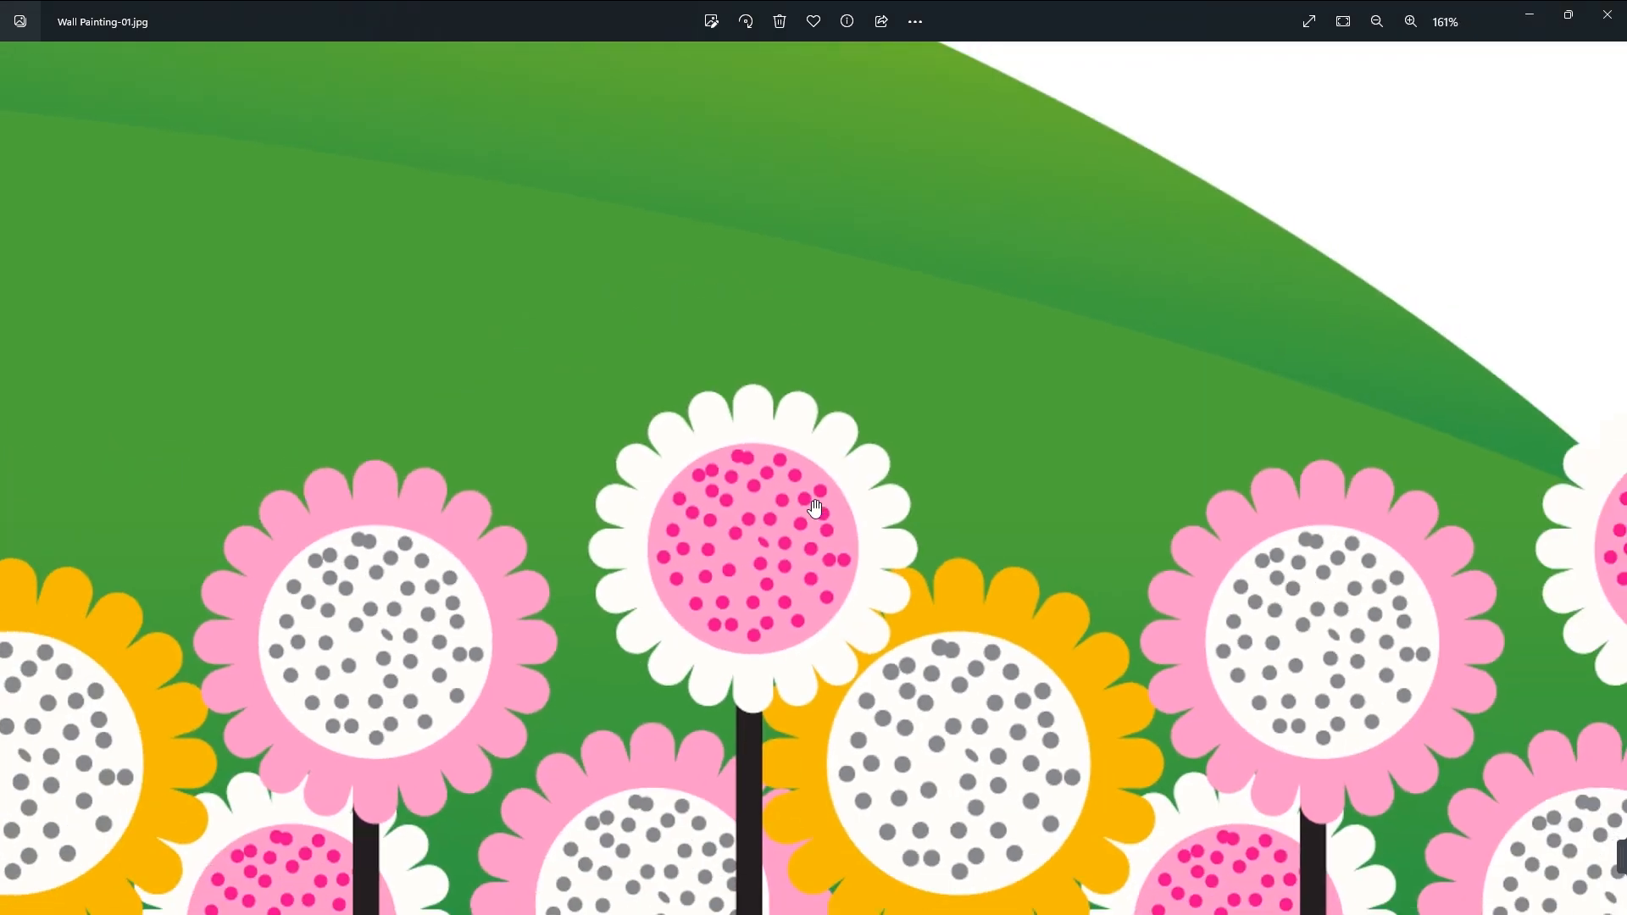
pyautogui.scroll(-5, 815, 506)
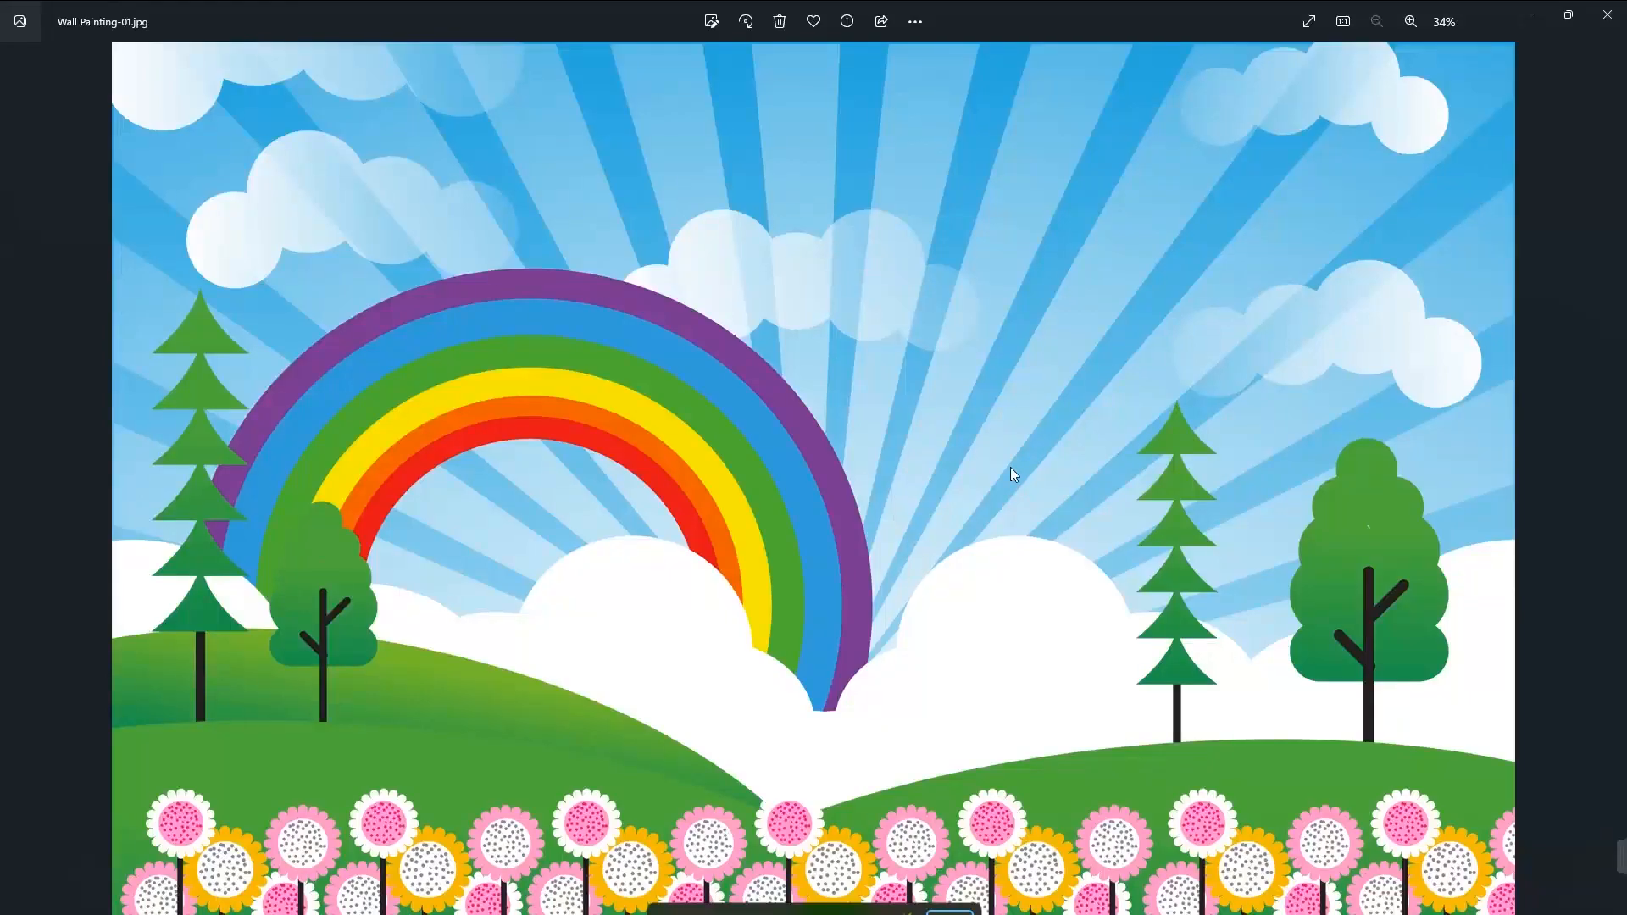